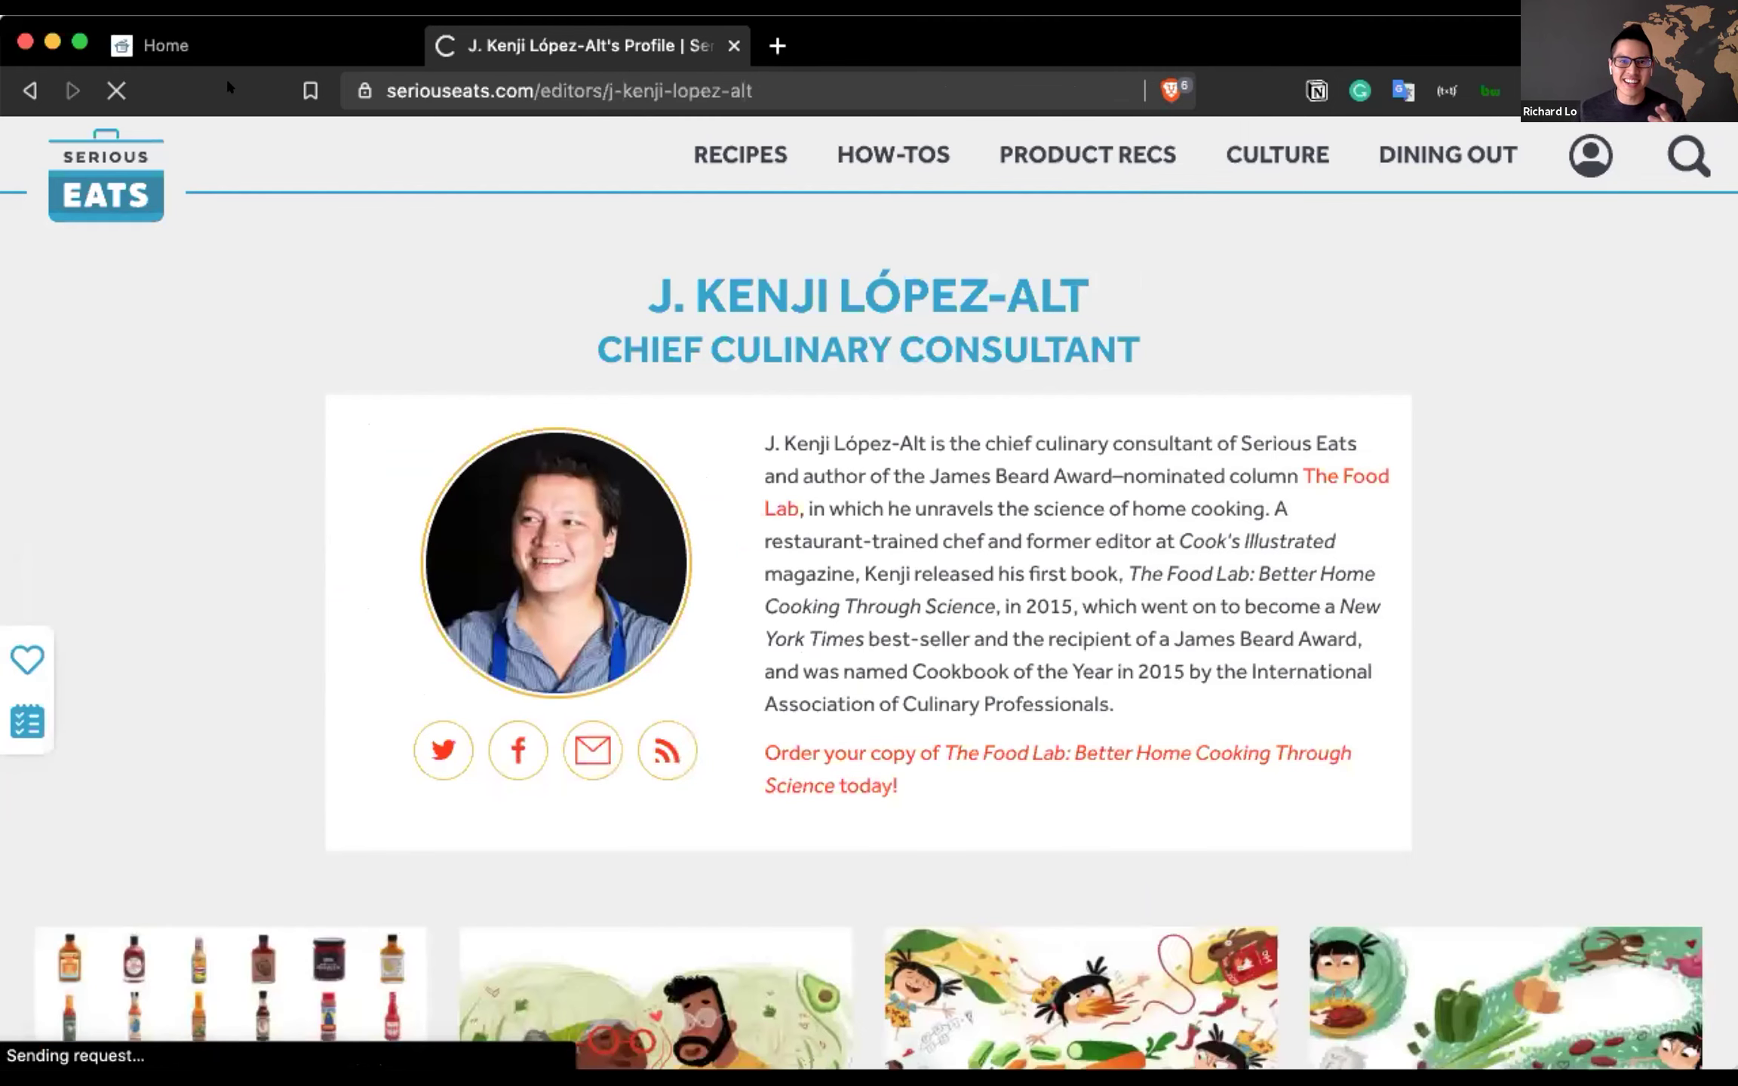
left_click(173, 45)
left_click(678, 353)
type("https://www.seriouseats.com/recipes/2013/12/the-food-lab-best-chocolate-chip-cookie-recipe.html")
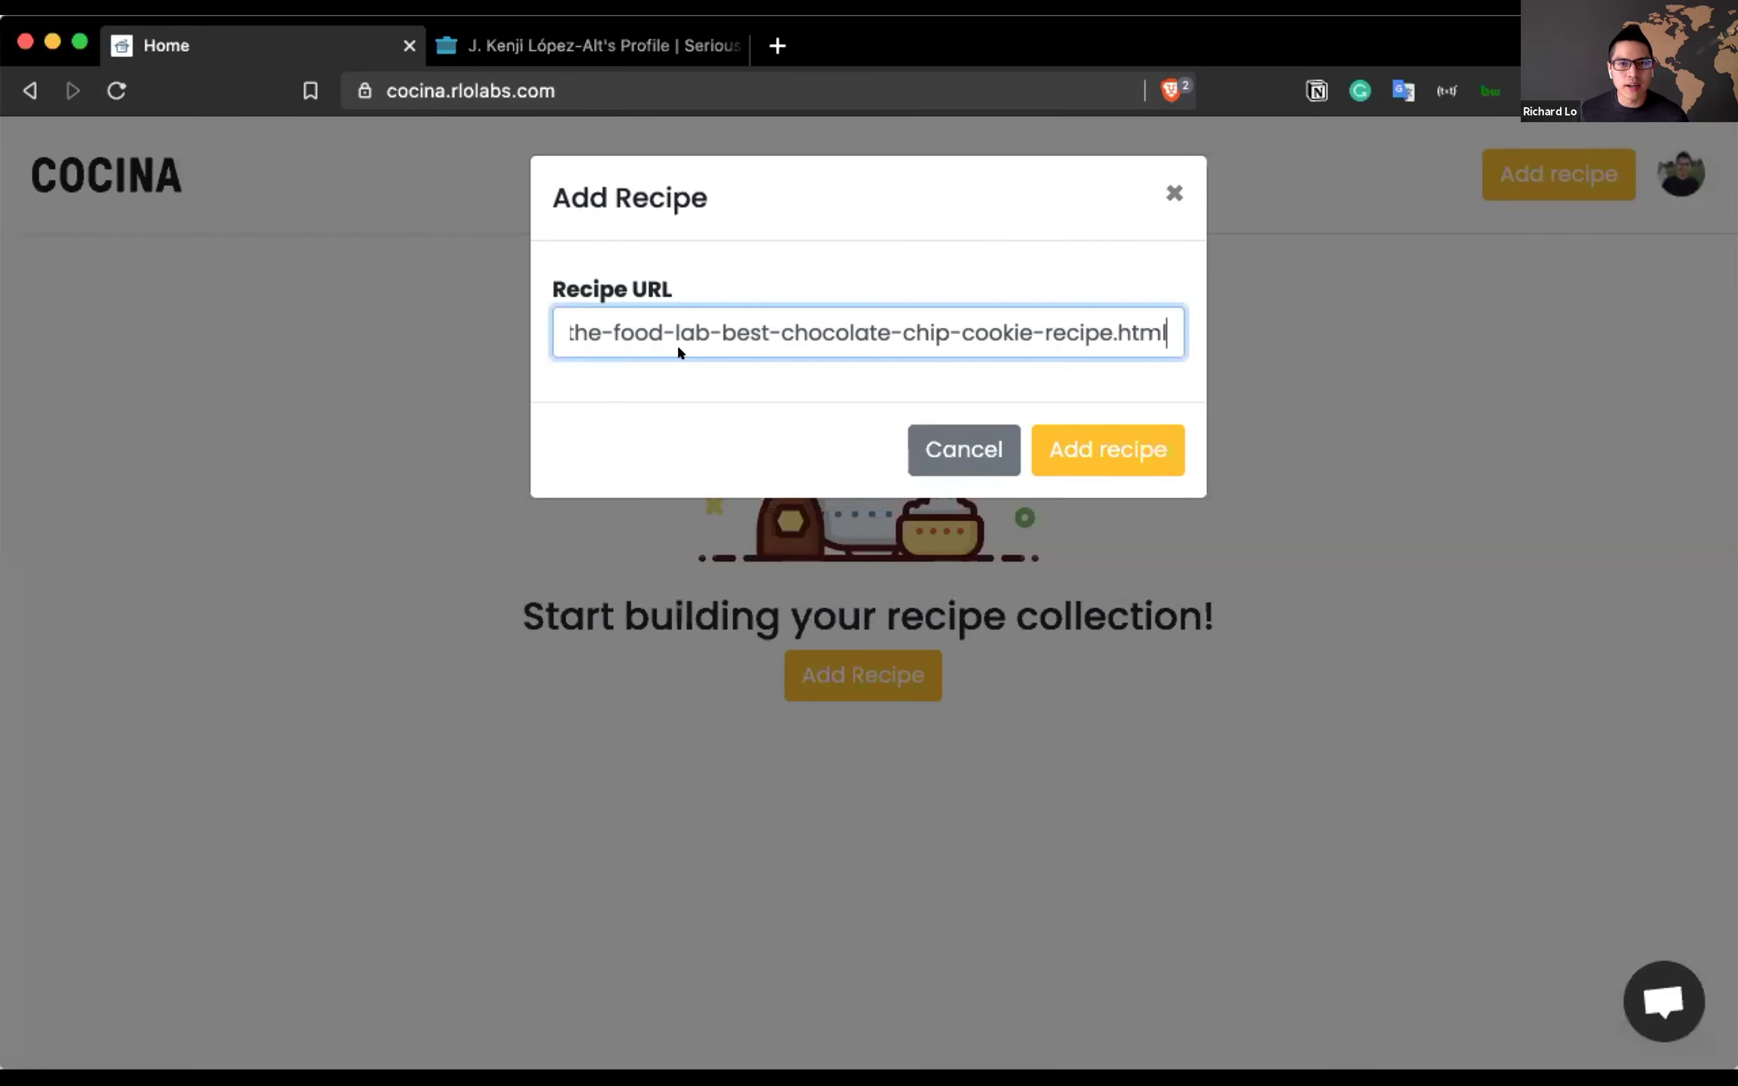
scroll(741, 333, "left", 5)
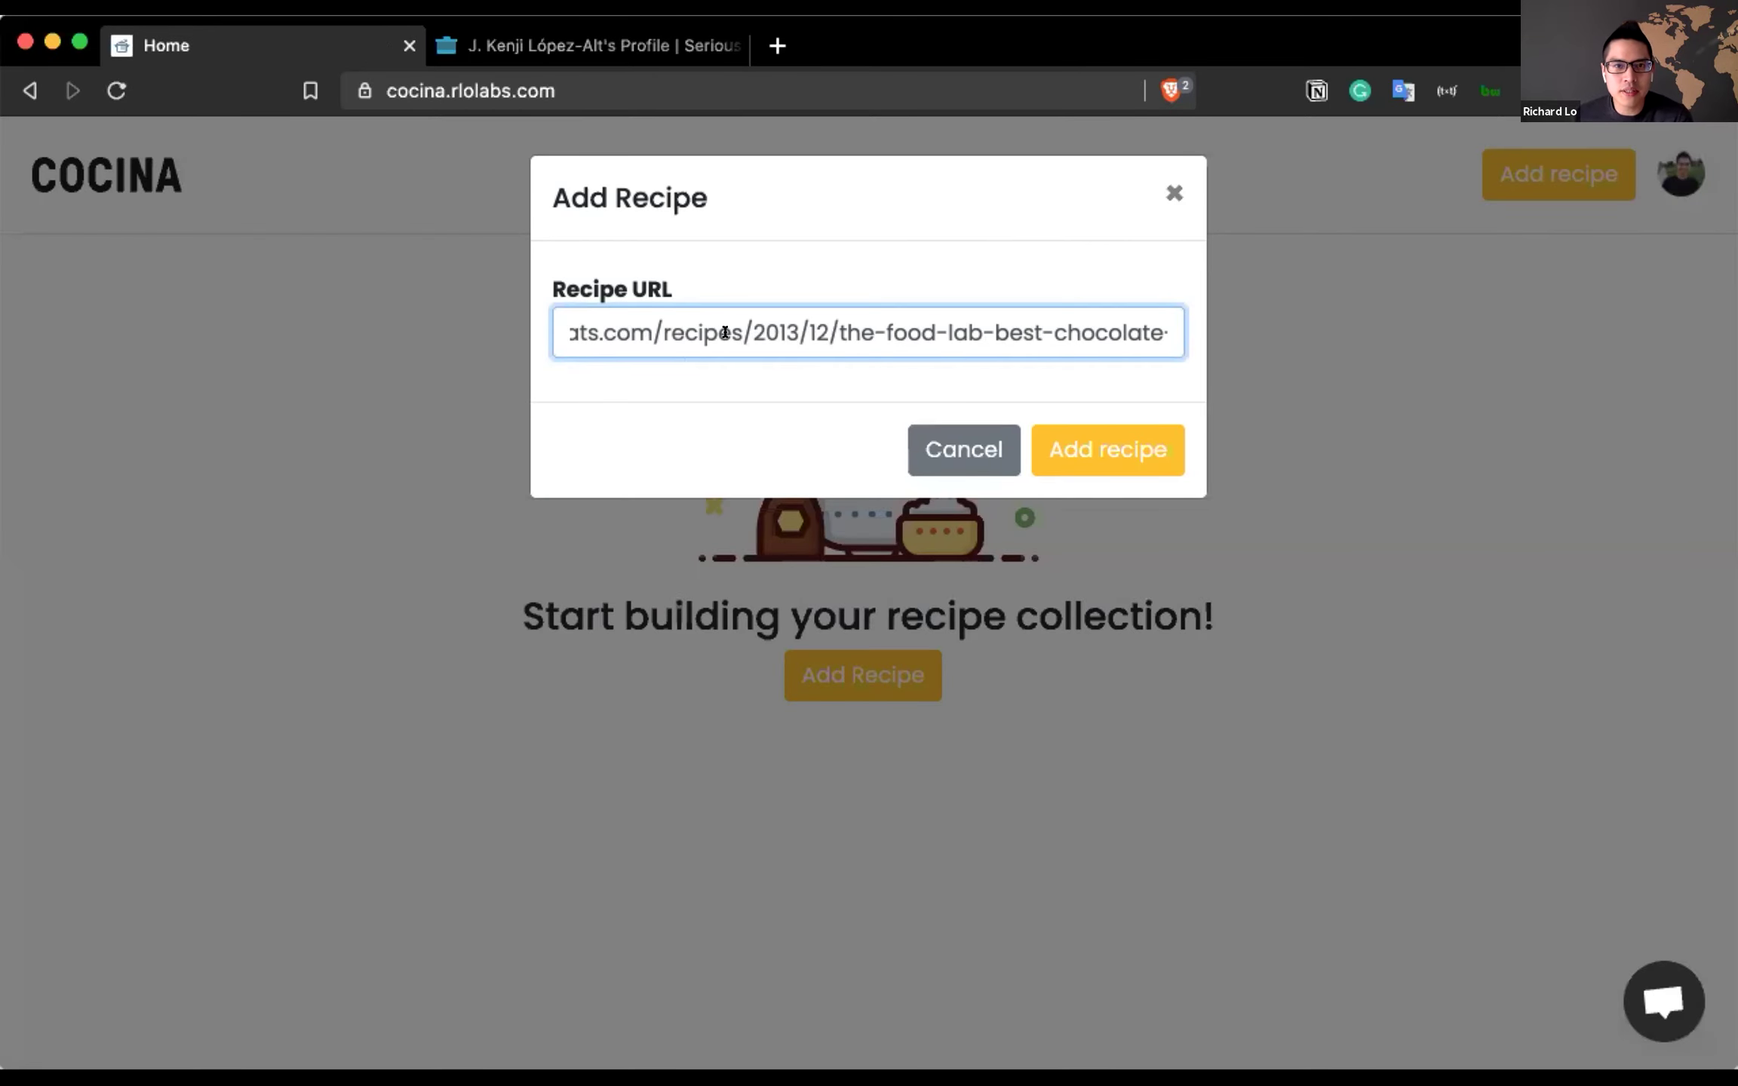
left_click(1054, 442)
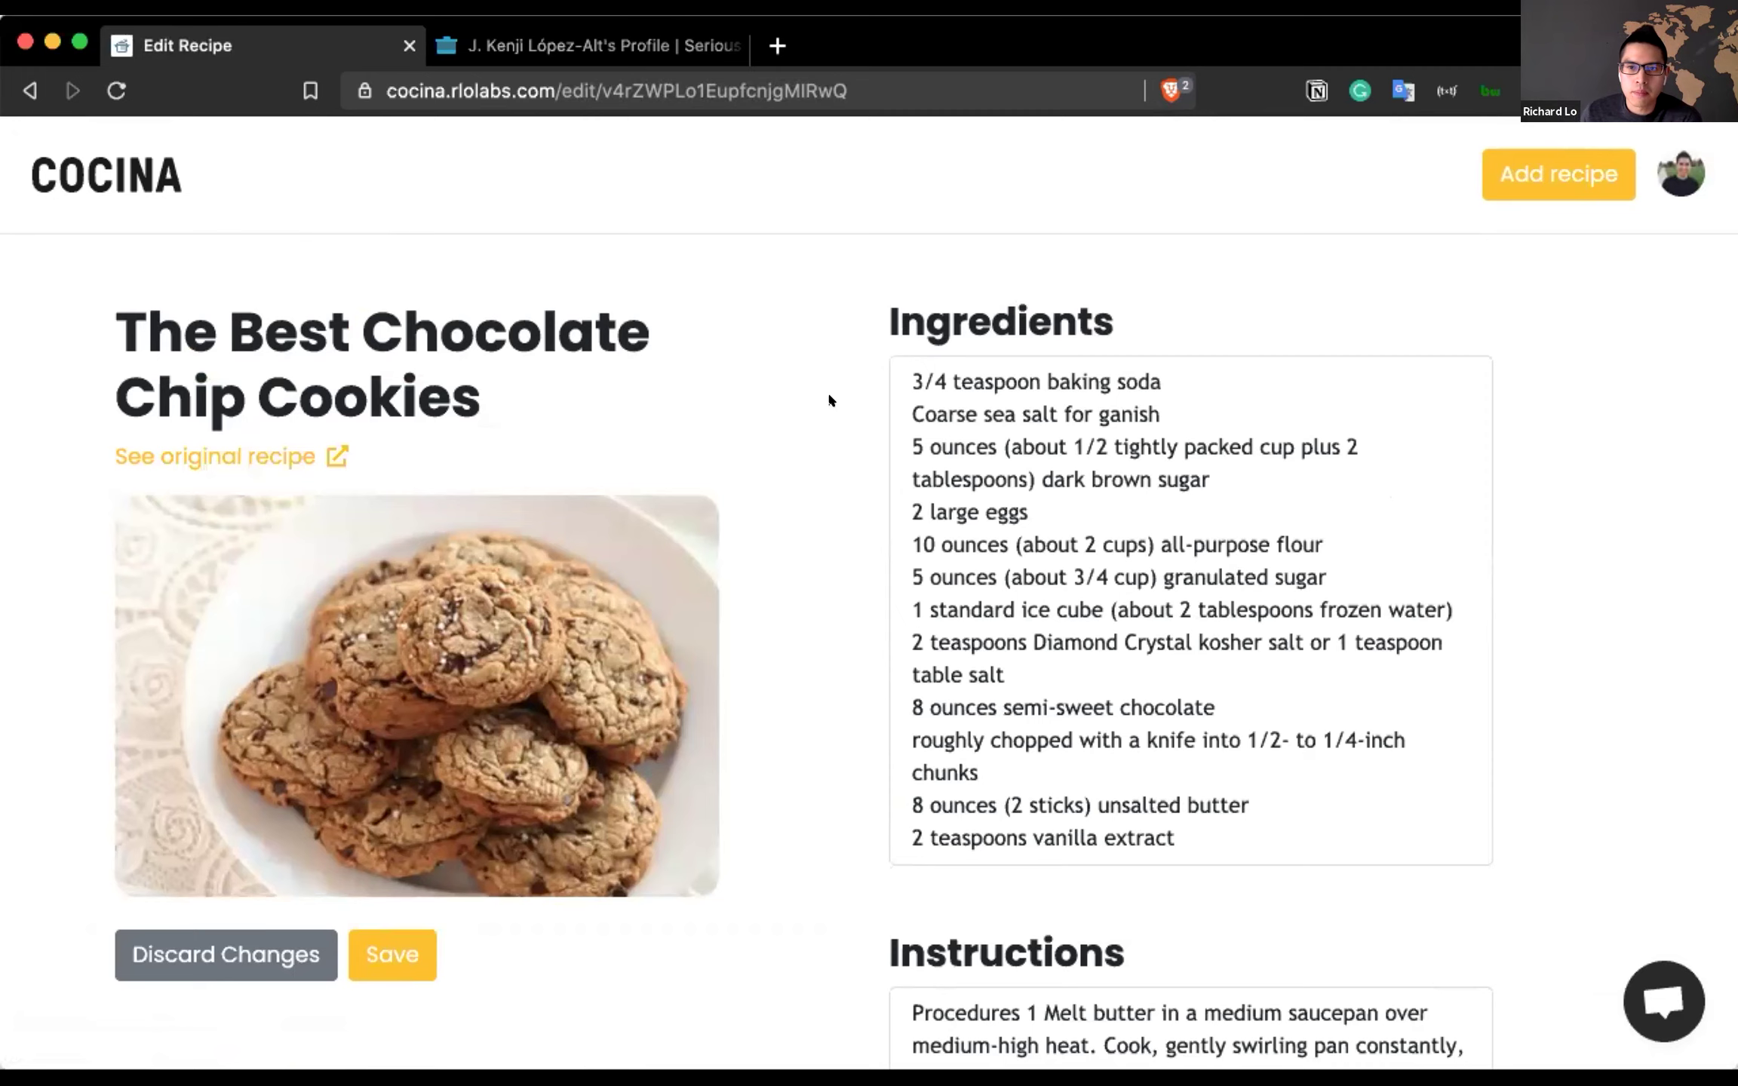
- Review the imported ingredients and instructions, and open the original recipe page for comparison before returning to the recipe editor
scroll(829, 395, "down", 5)
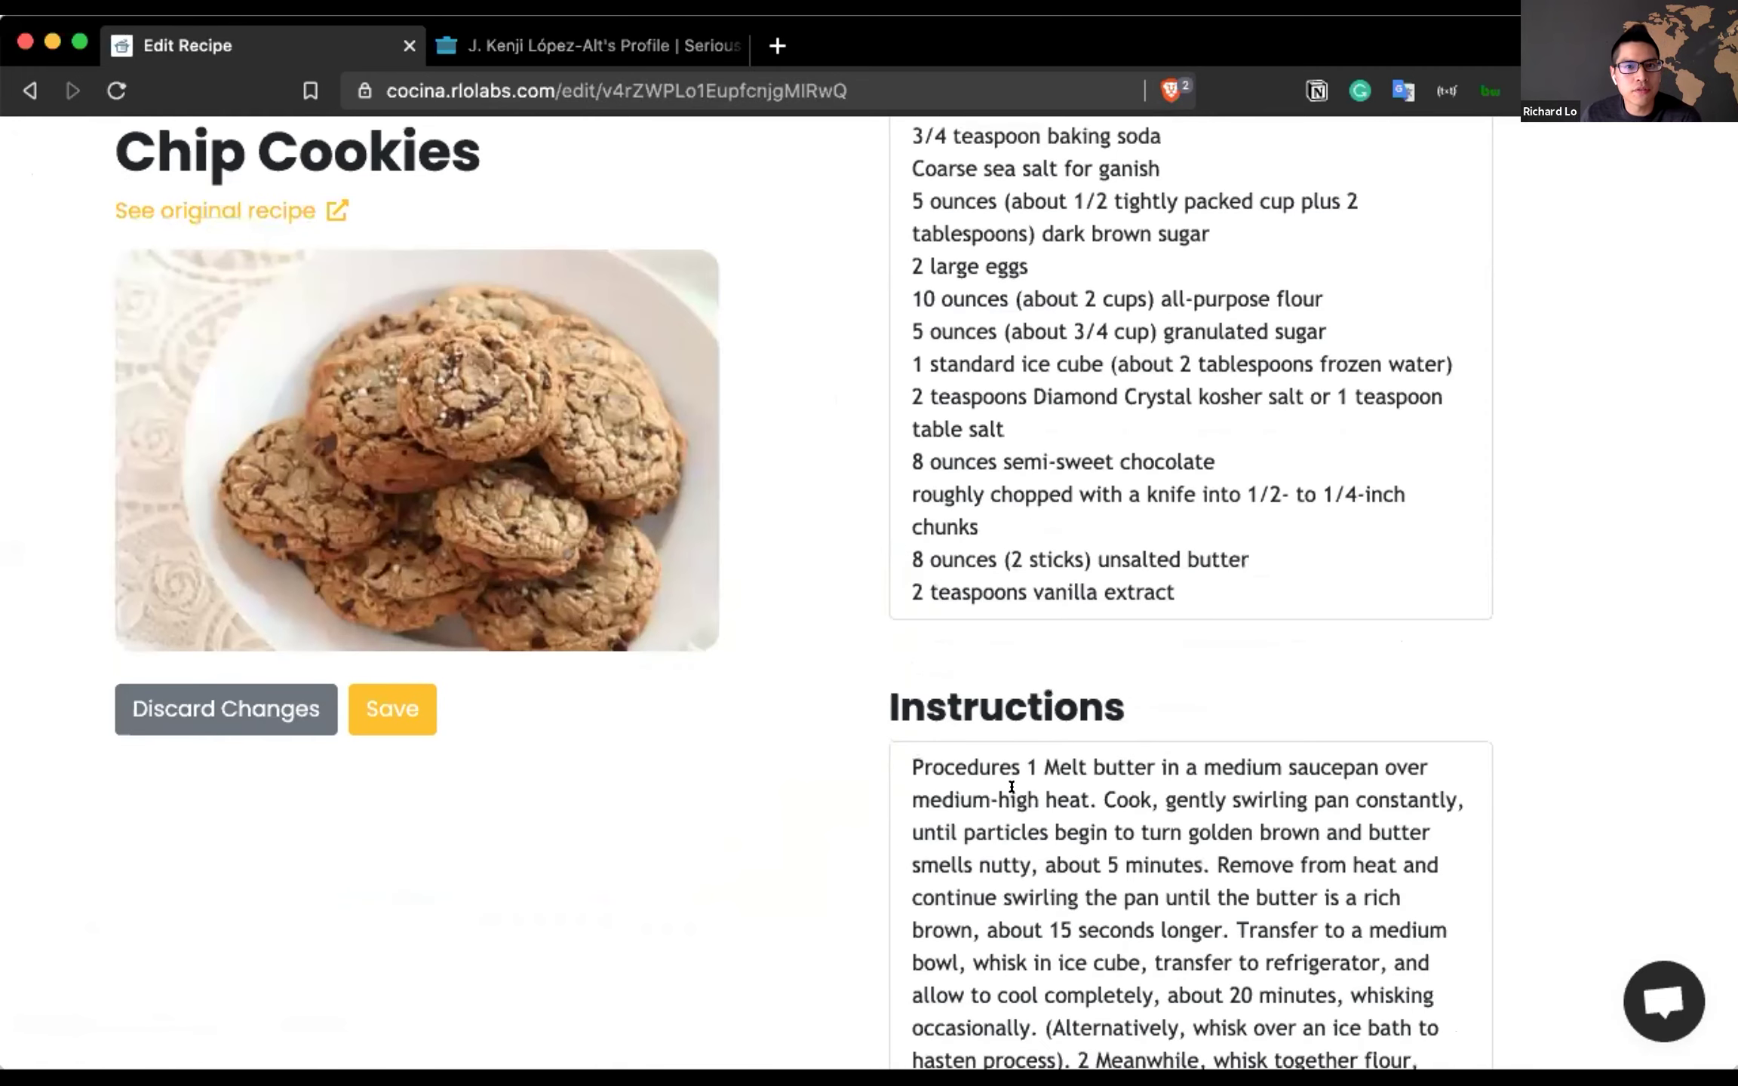
scroll(838, 755, "up", 3)
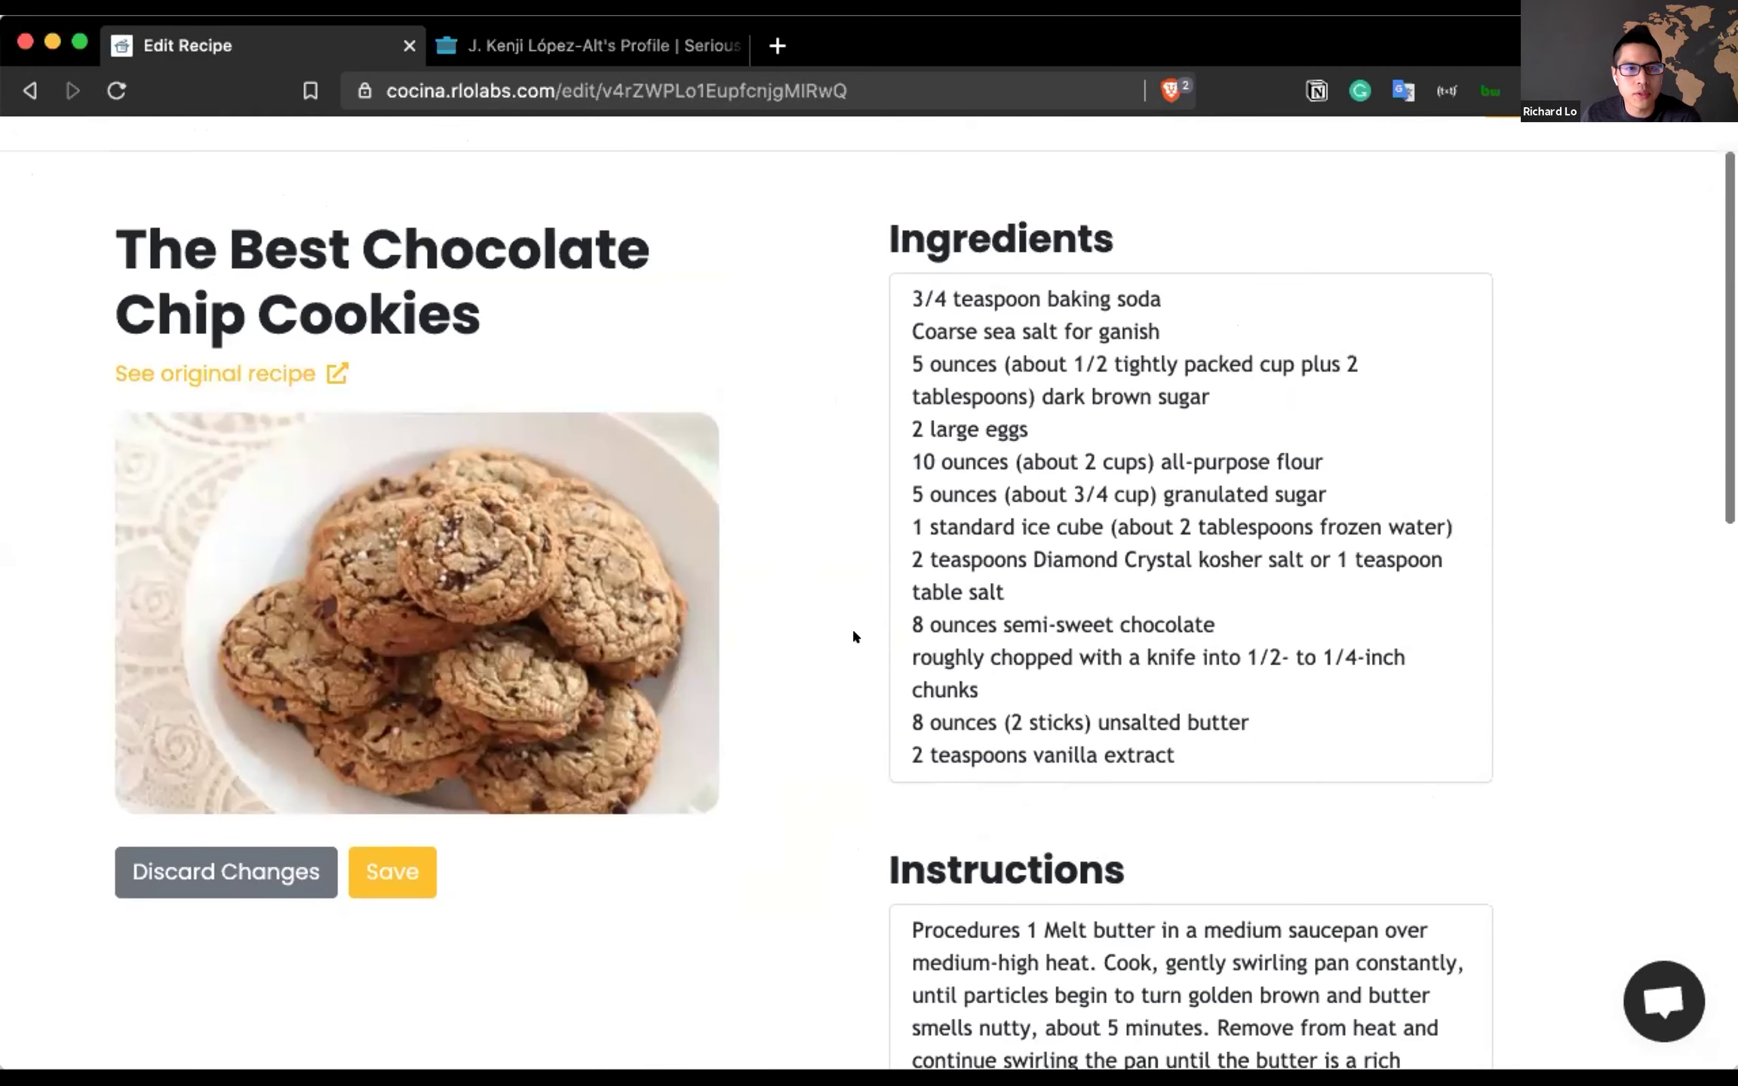
left_click(235, 375)
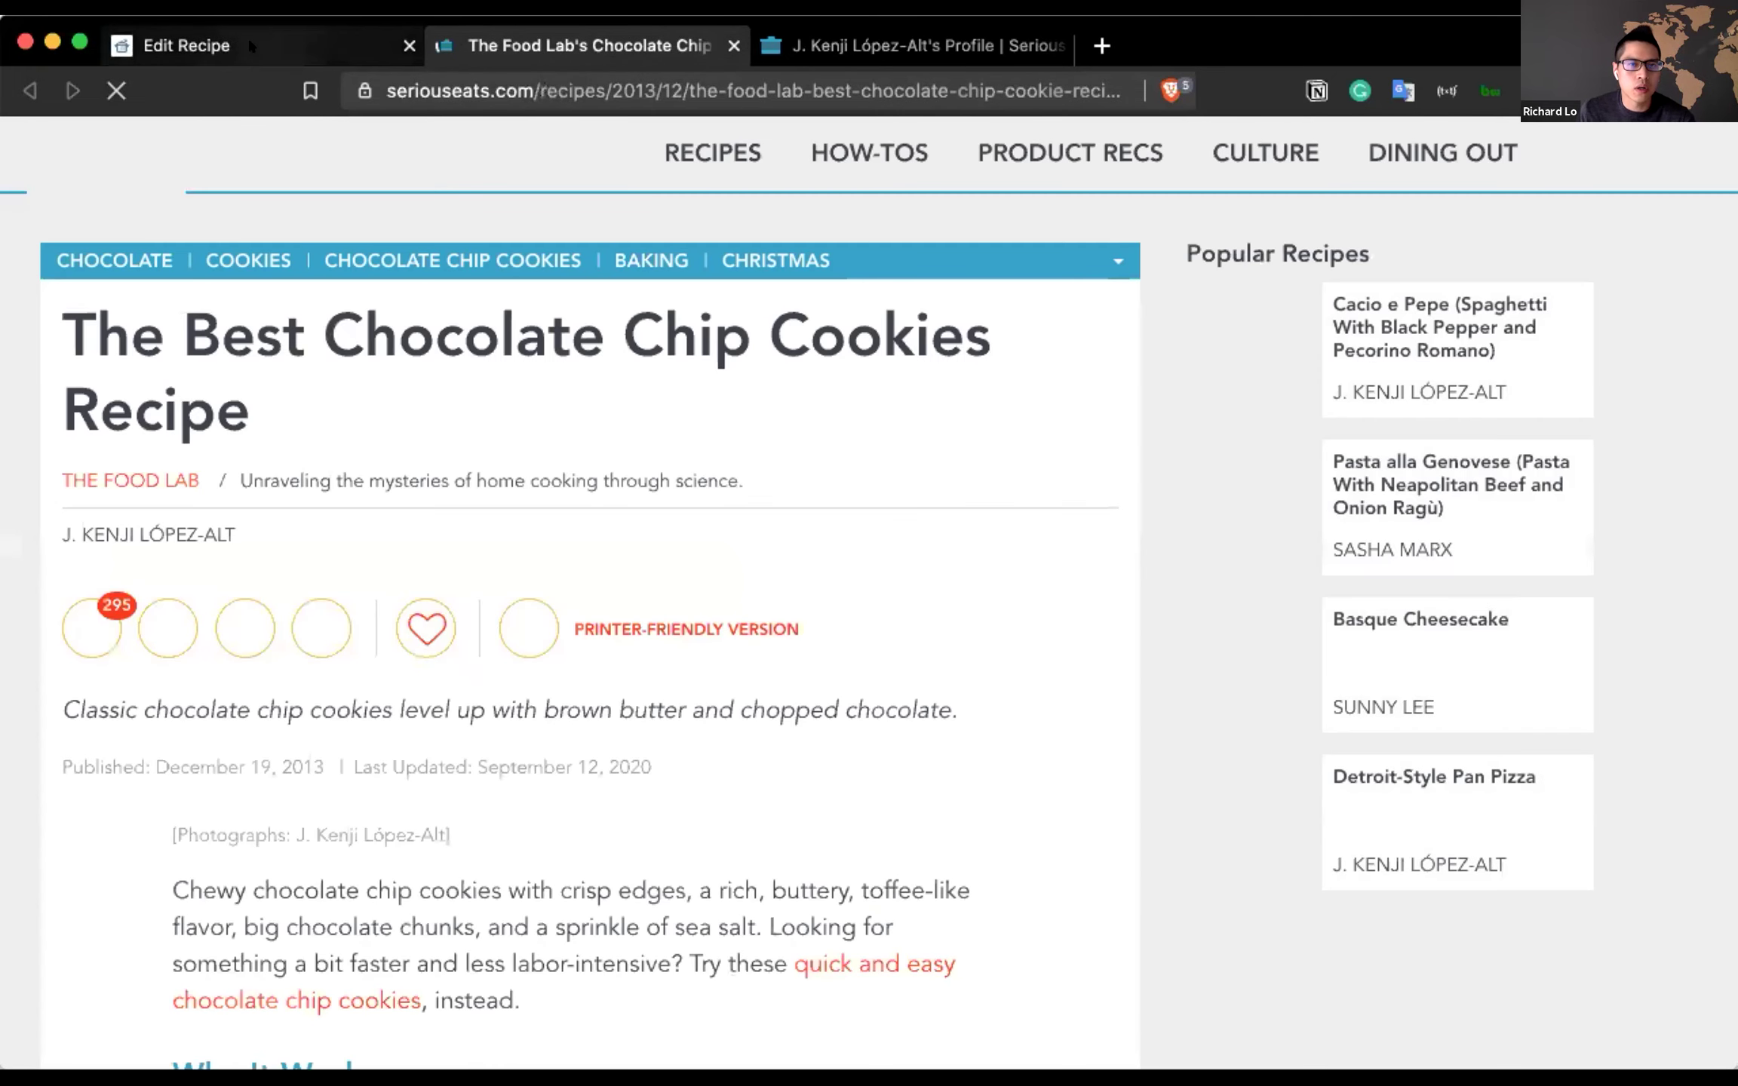
left_click(247, 37)
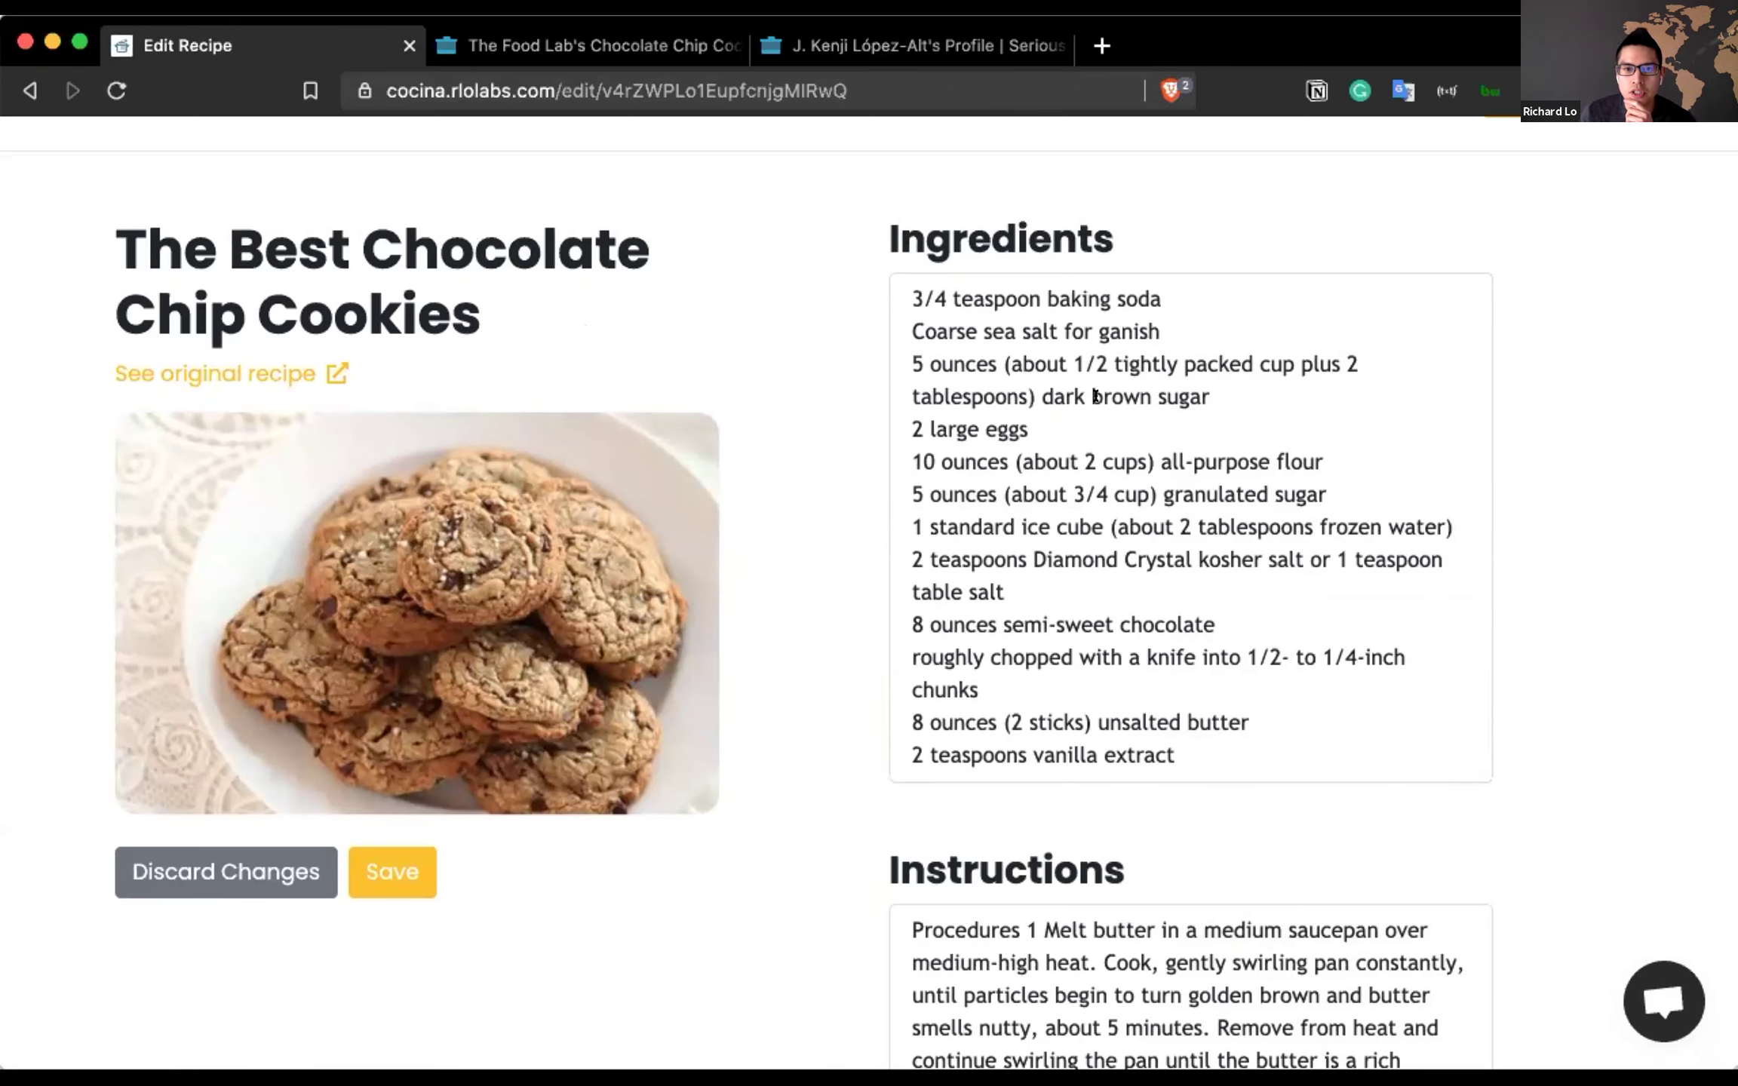
scroll(1071, 825, "down", 3)
scroll(1068, 524, "up", 3)
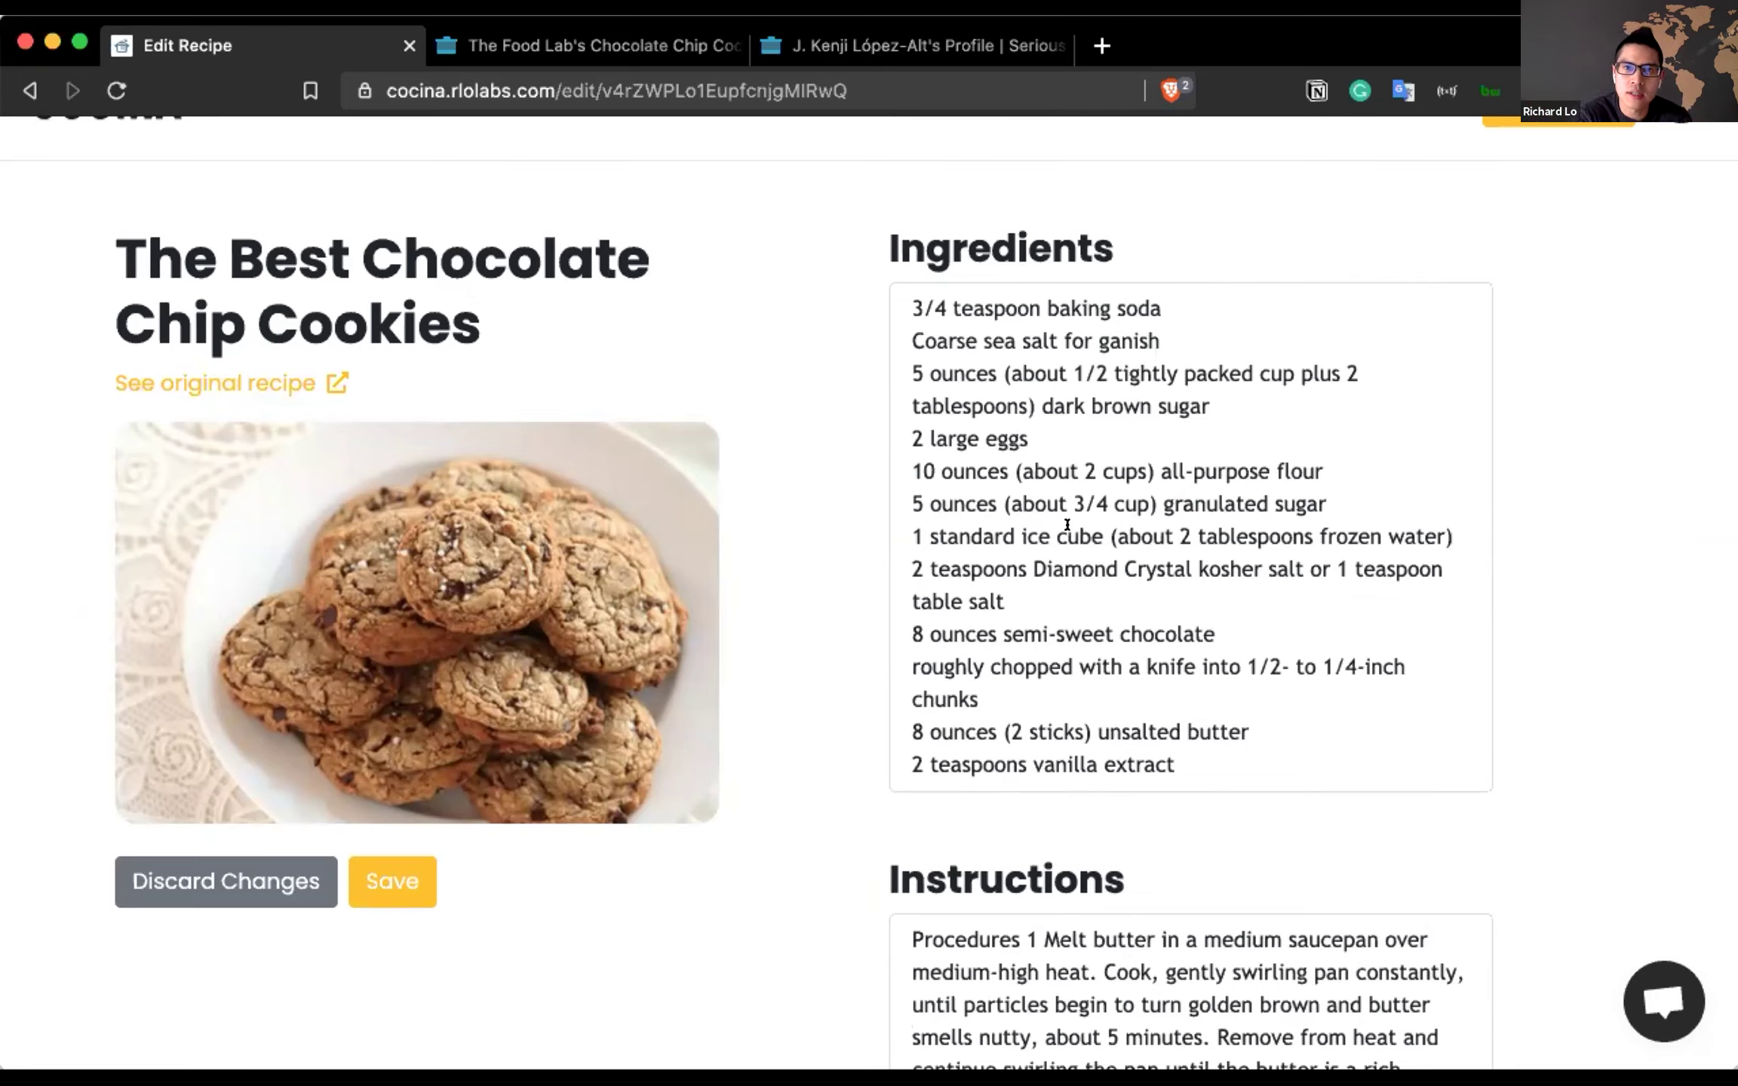
- Number the first two ingredient lines by inserting "1." before the baking soda and "2." before the coarse sea salt
left_click(1141, 333)
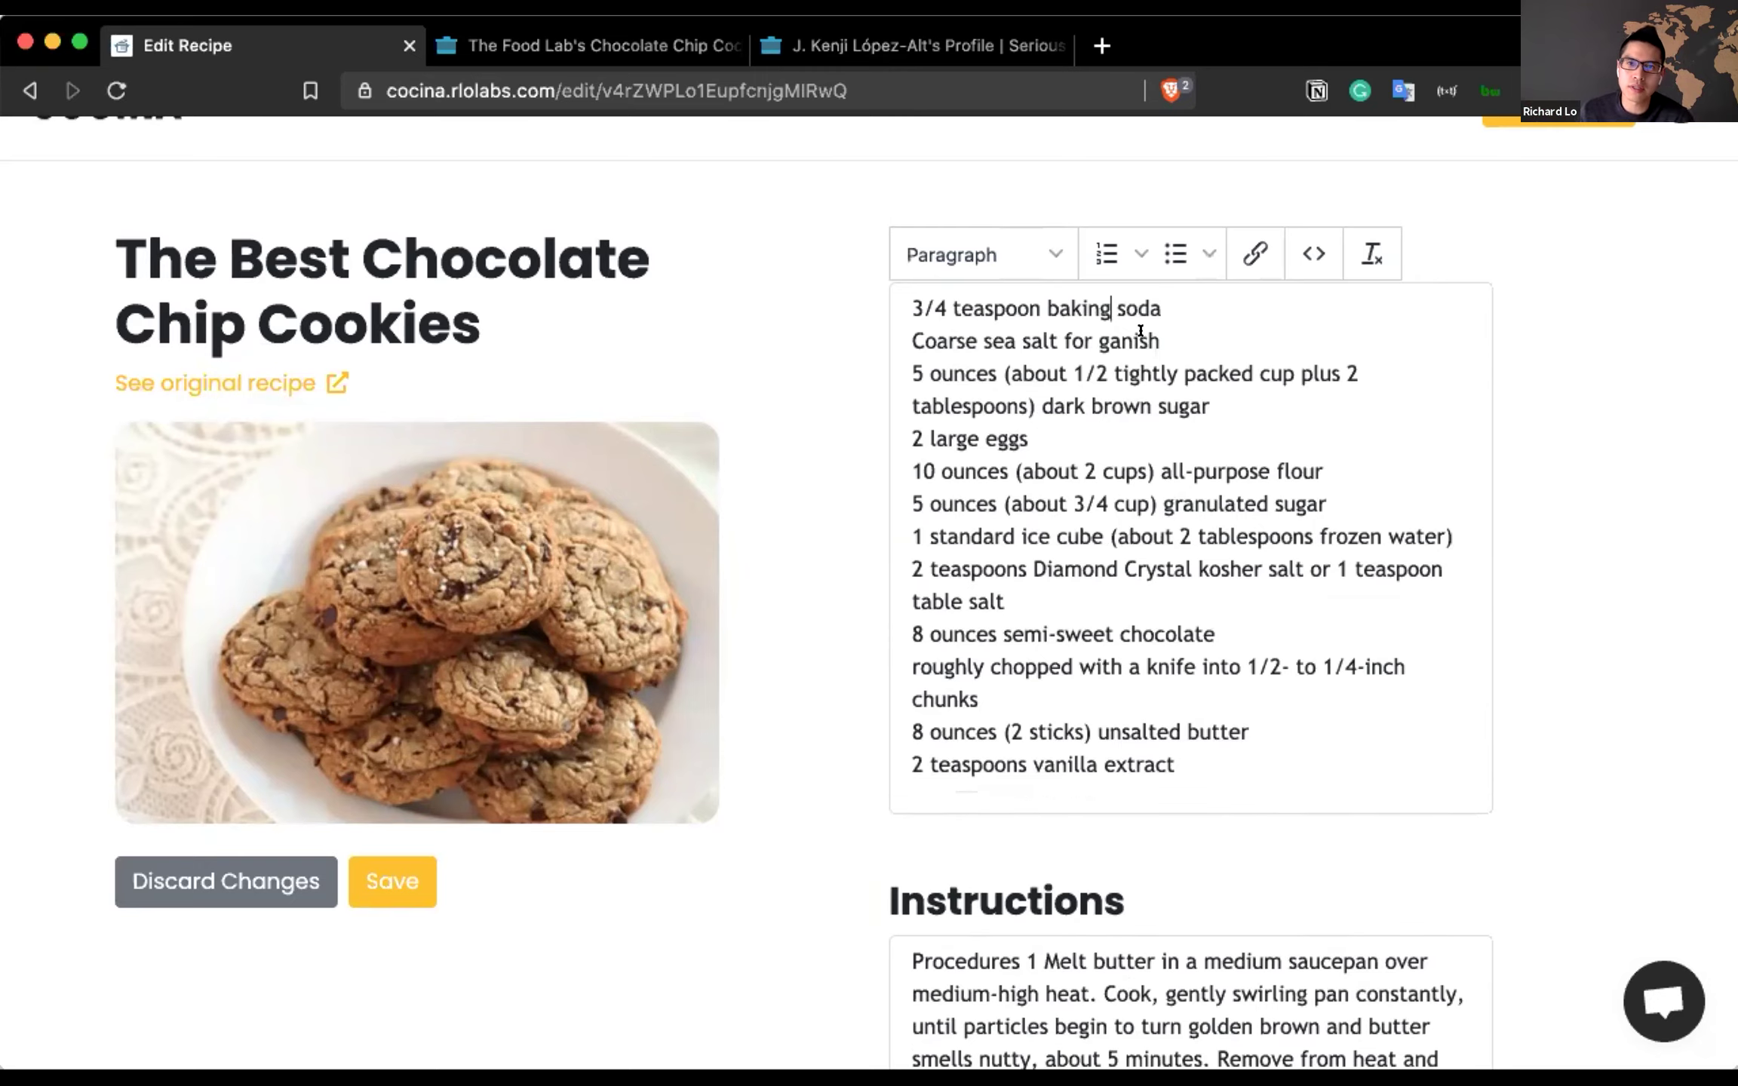
key("super+Up")
type("1.")
key("Down")
key("super+Left")
type("2.")
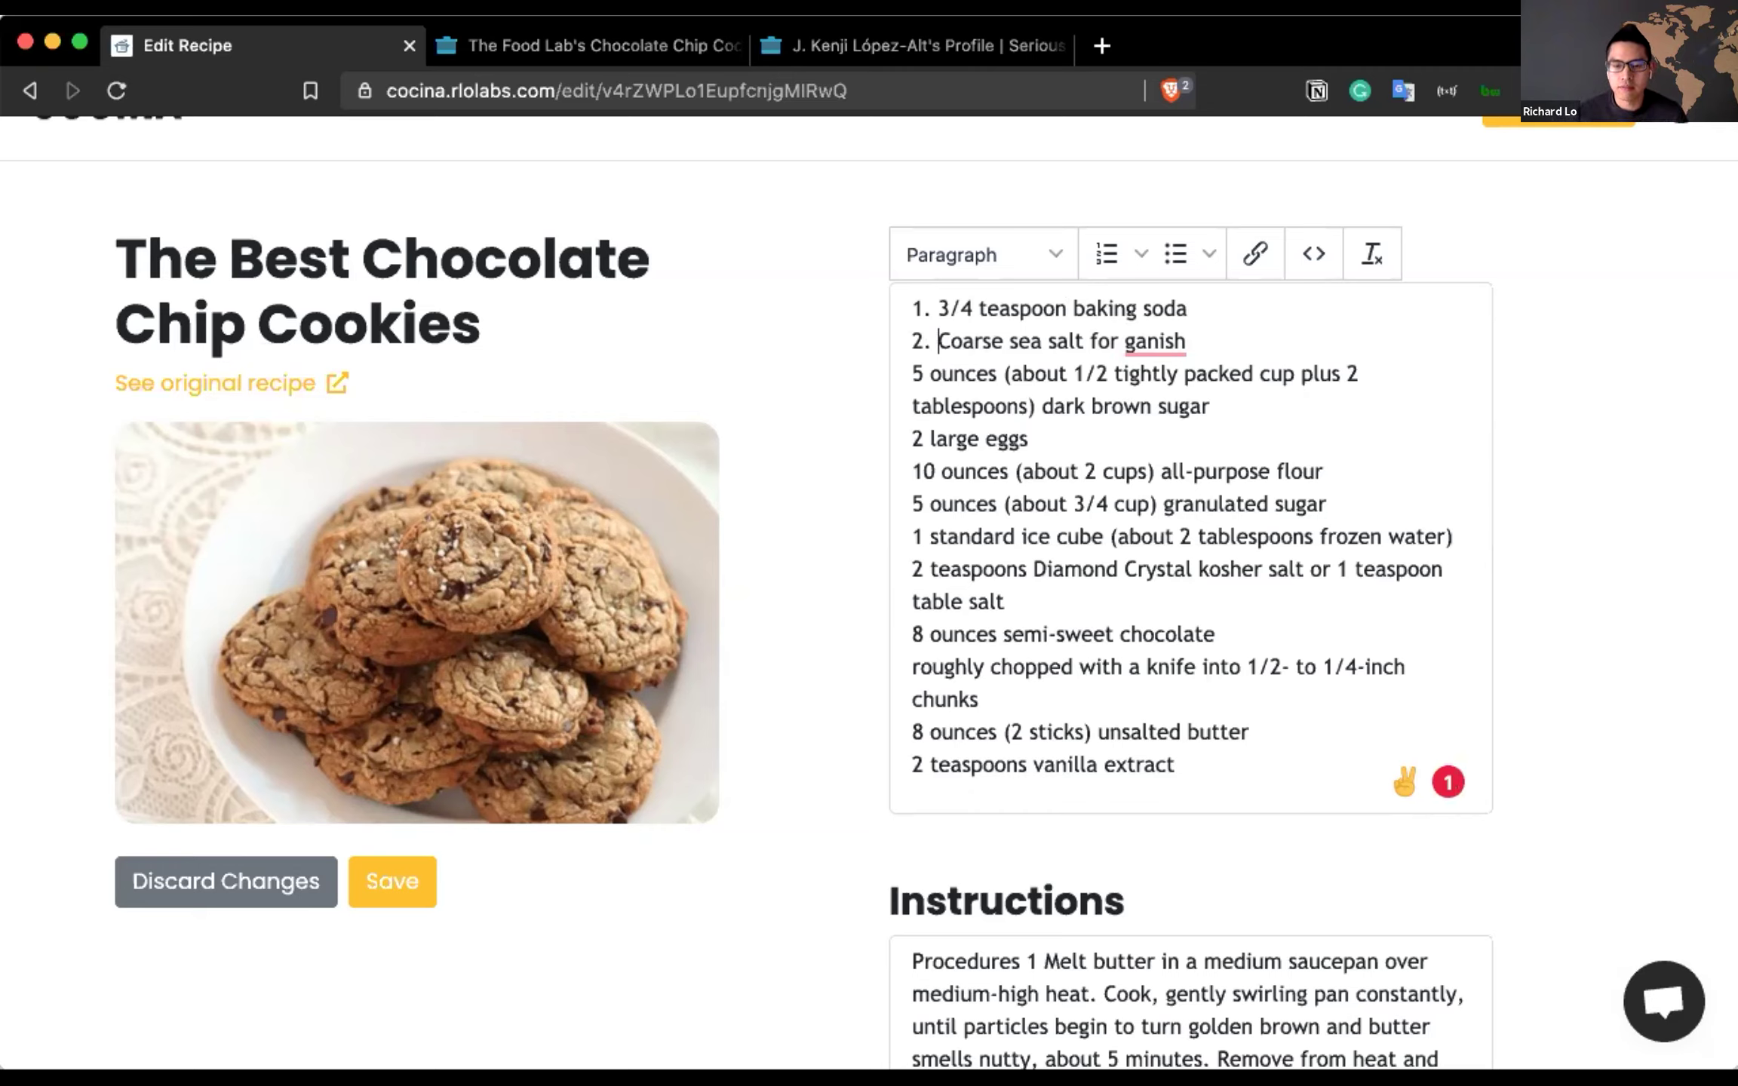
- Remove the inserted numbers from the baking soda and coarse sea salt lines and leave the ingredients editor
key("BackSpace")
key("BackSpace")
key("BackSpace")
key("Up")
key("Right")
key("Right")
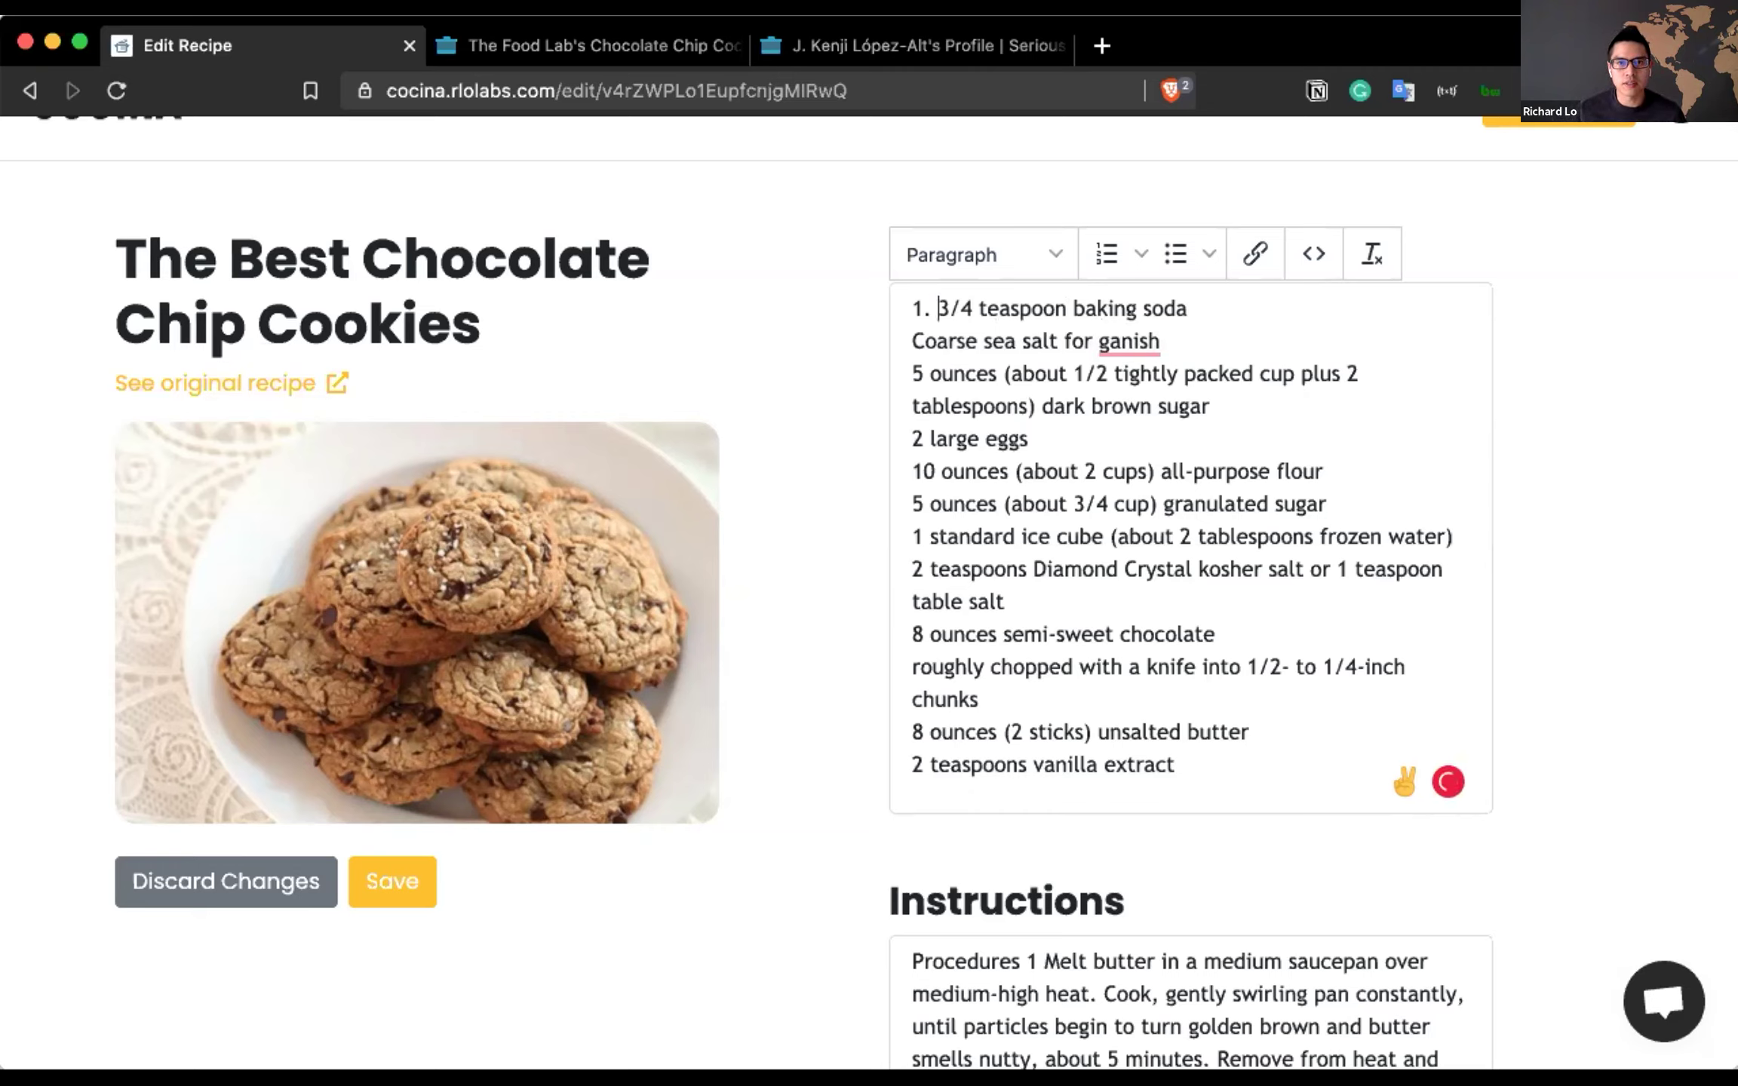
key("BackSpace")
key("BackSpace")
key("BackSpace")
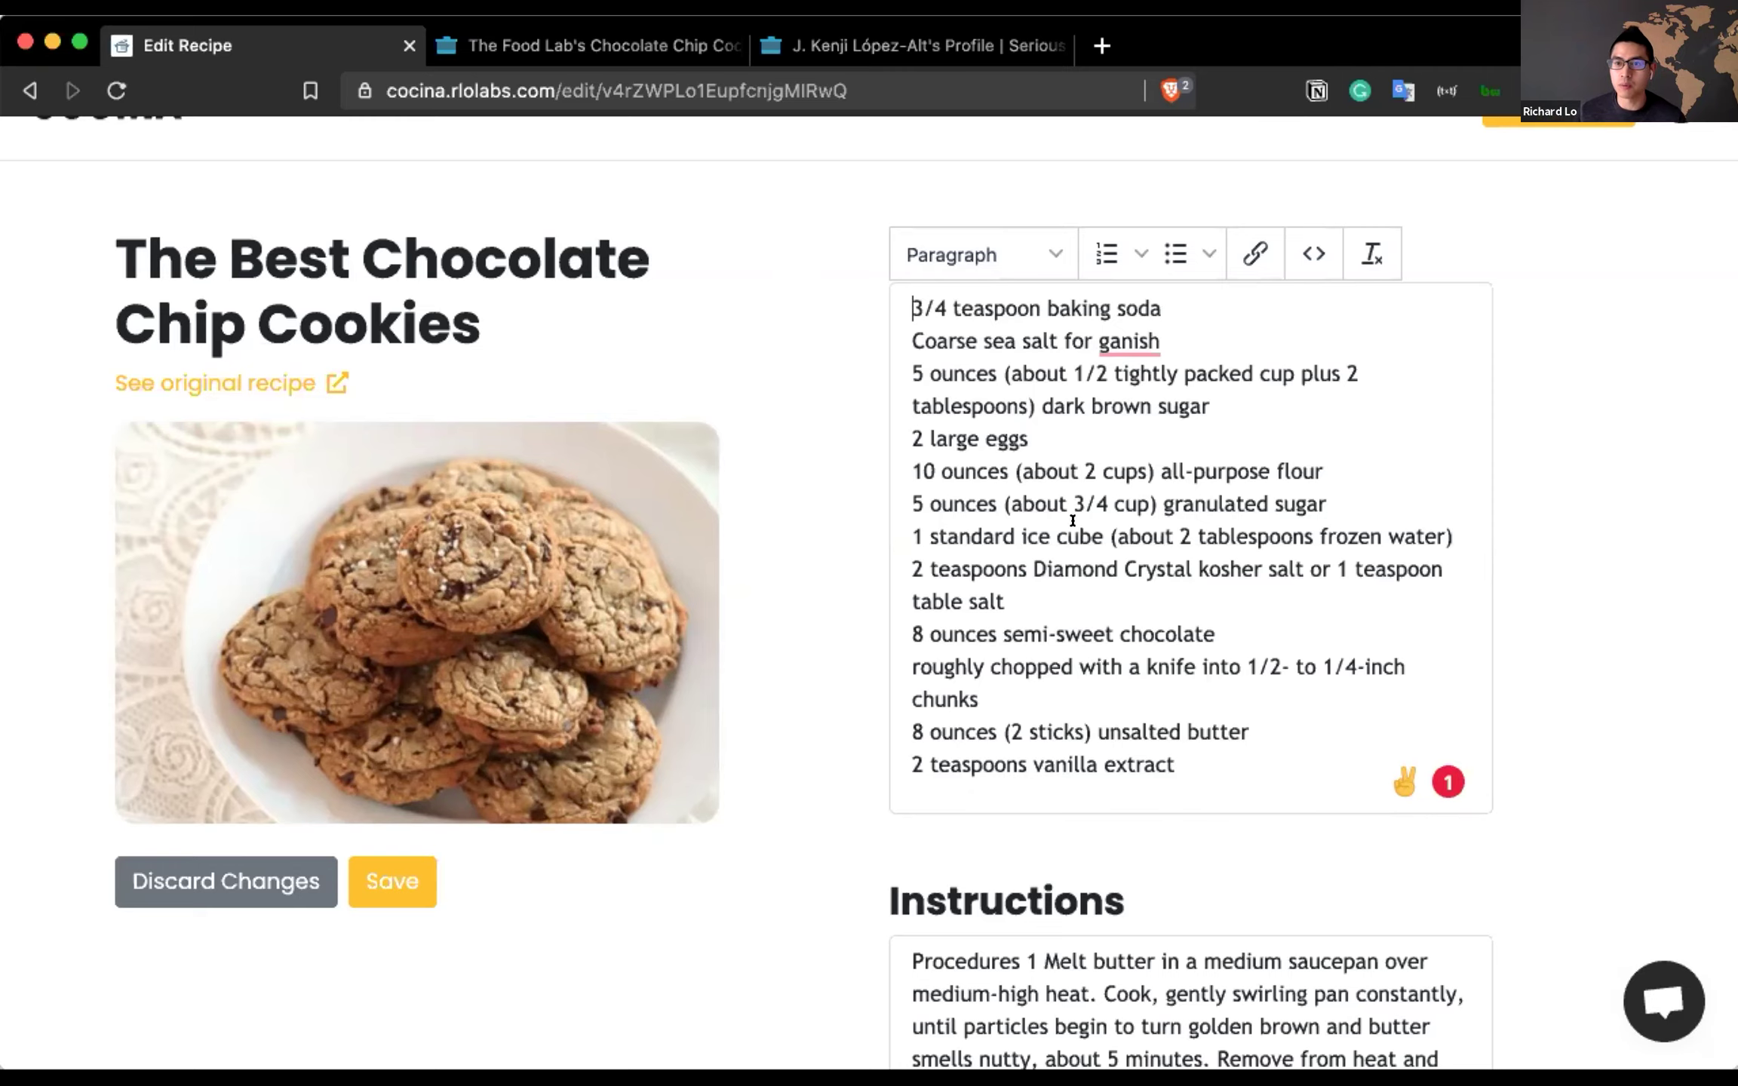
left_click(762, 326)
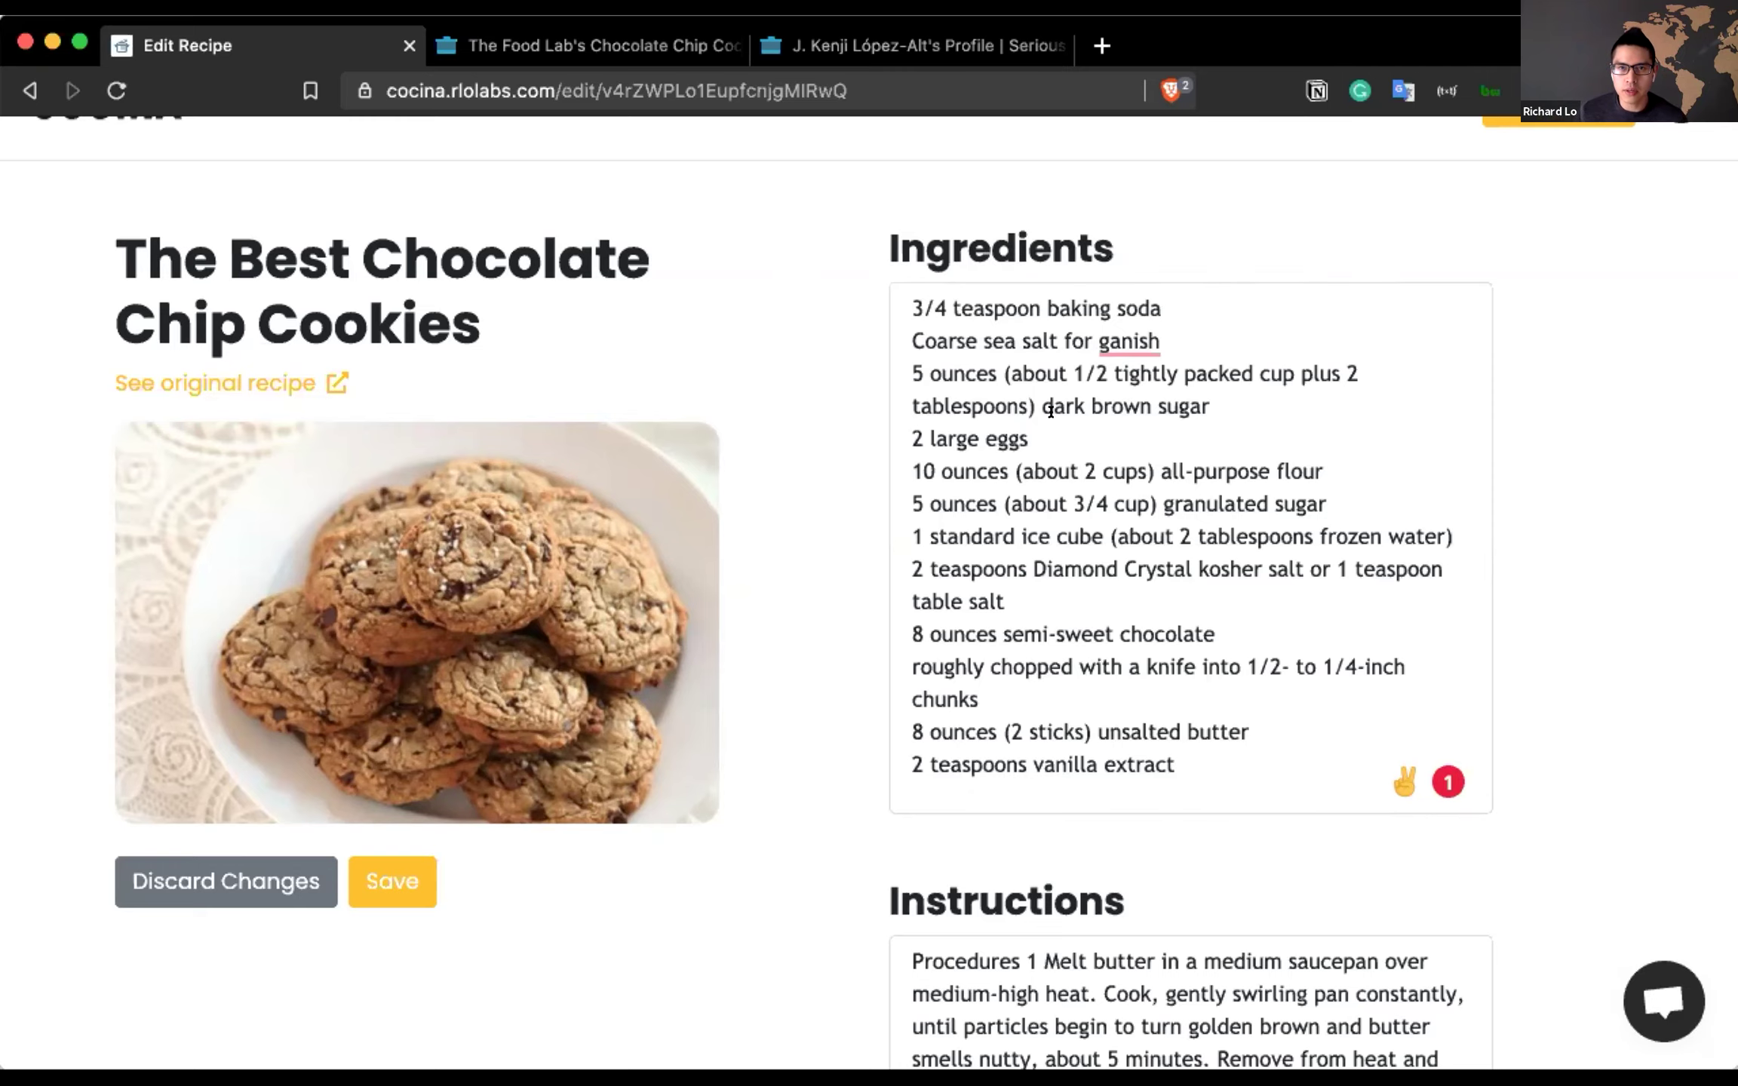
- Delete the word "Procedures" from the start of the instructions and save the recipe
scroll(1075, 613, "down", 5)
scroll(1074, 613, "down", 7)
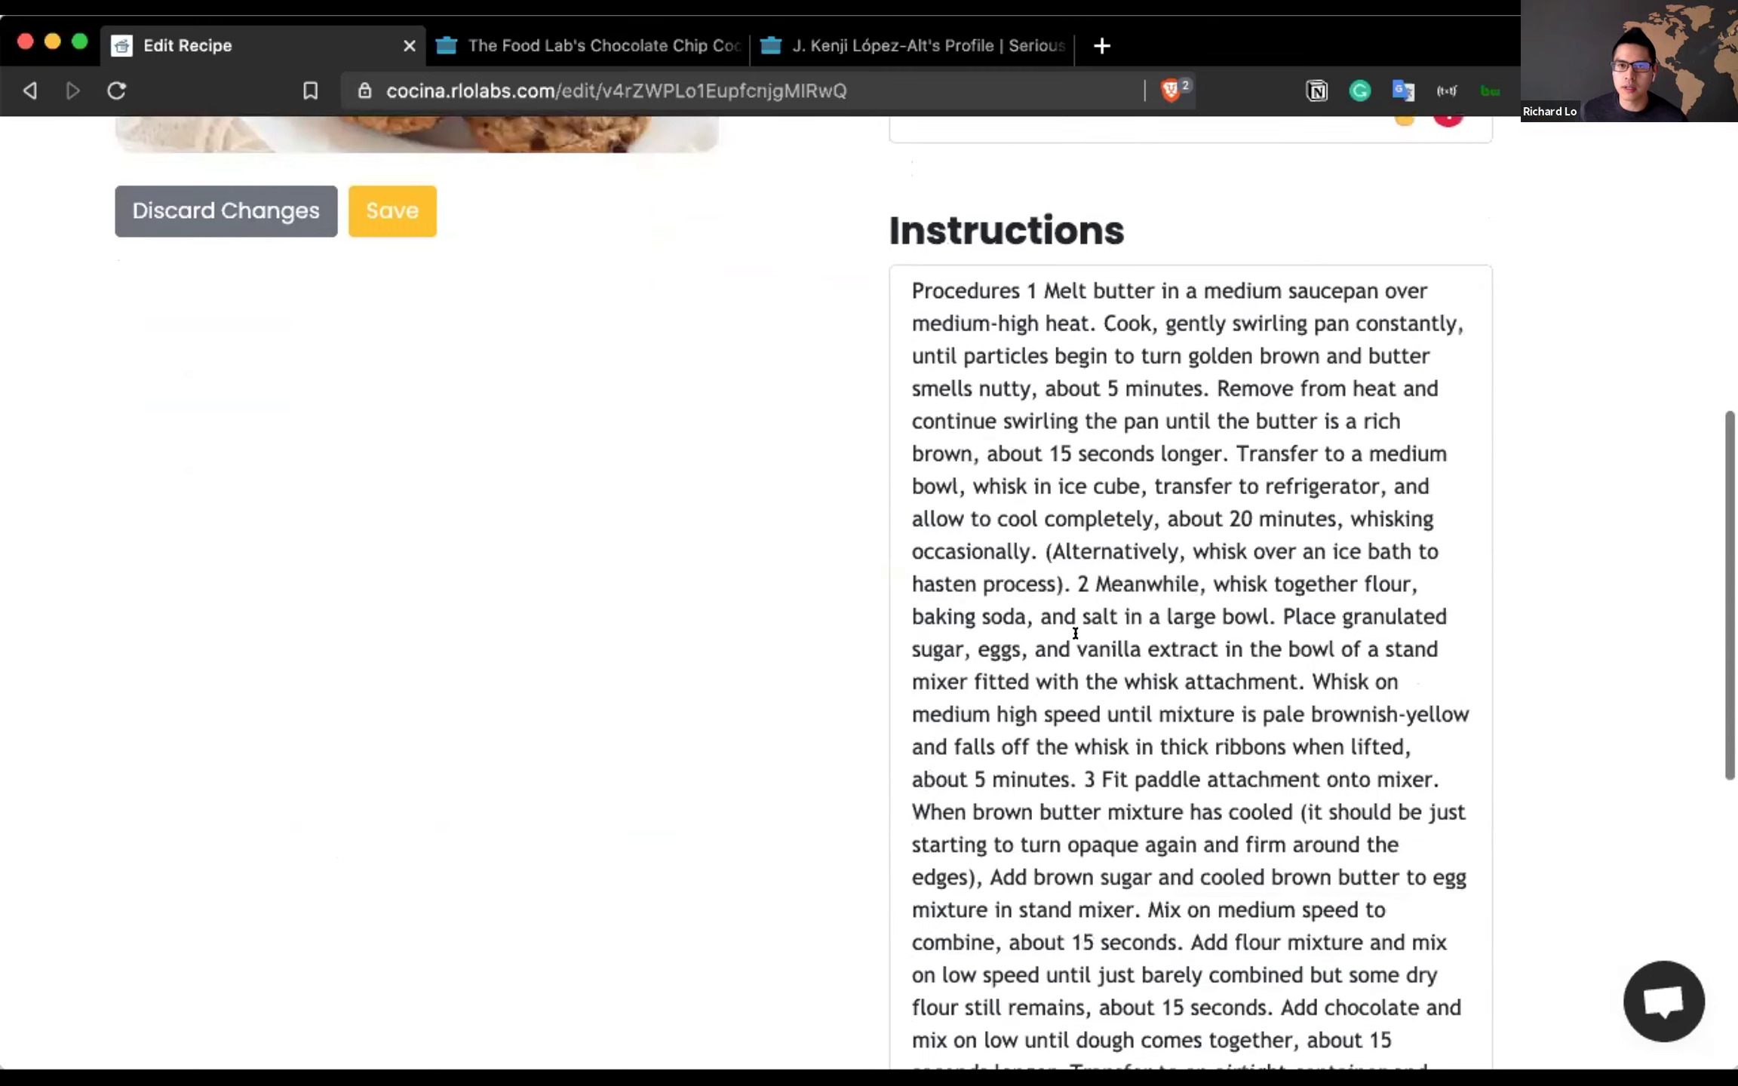
scroll(1090, 569, "down", 3)
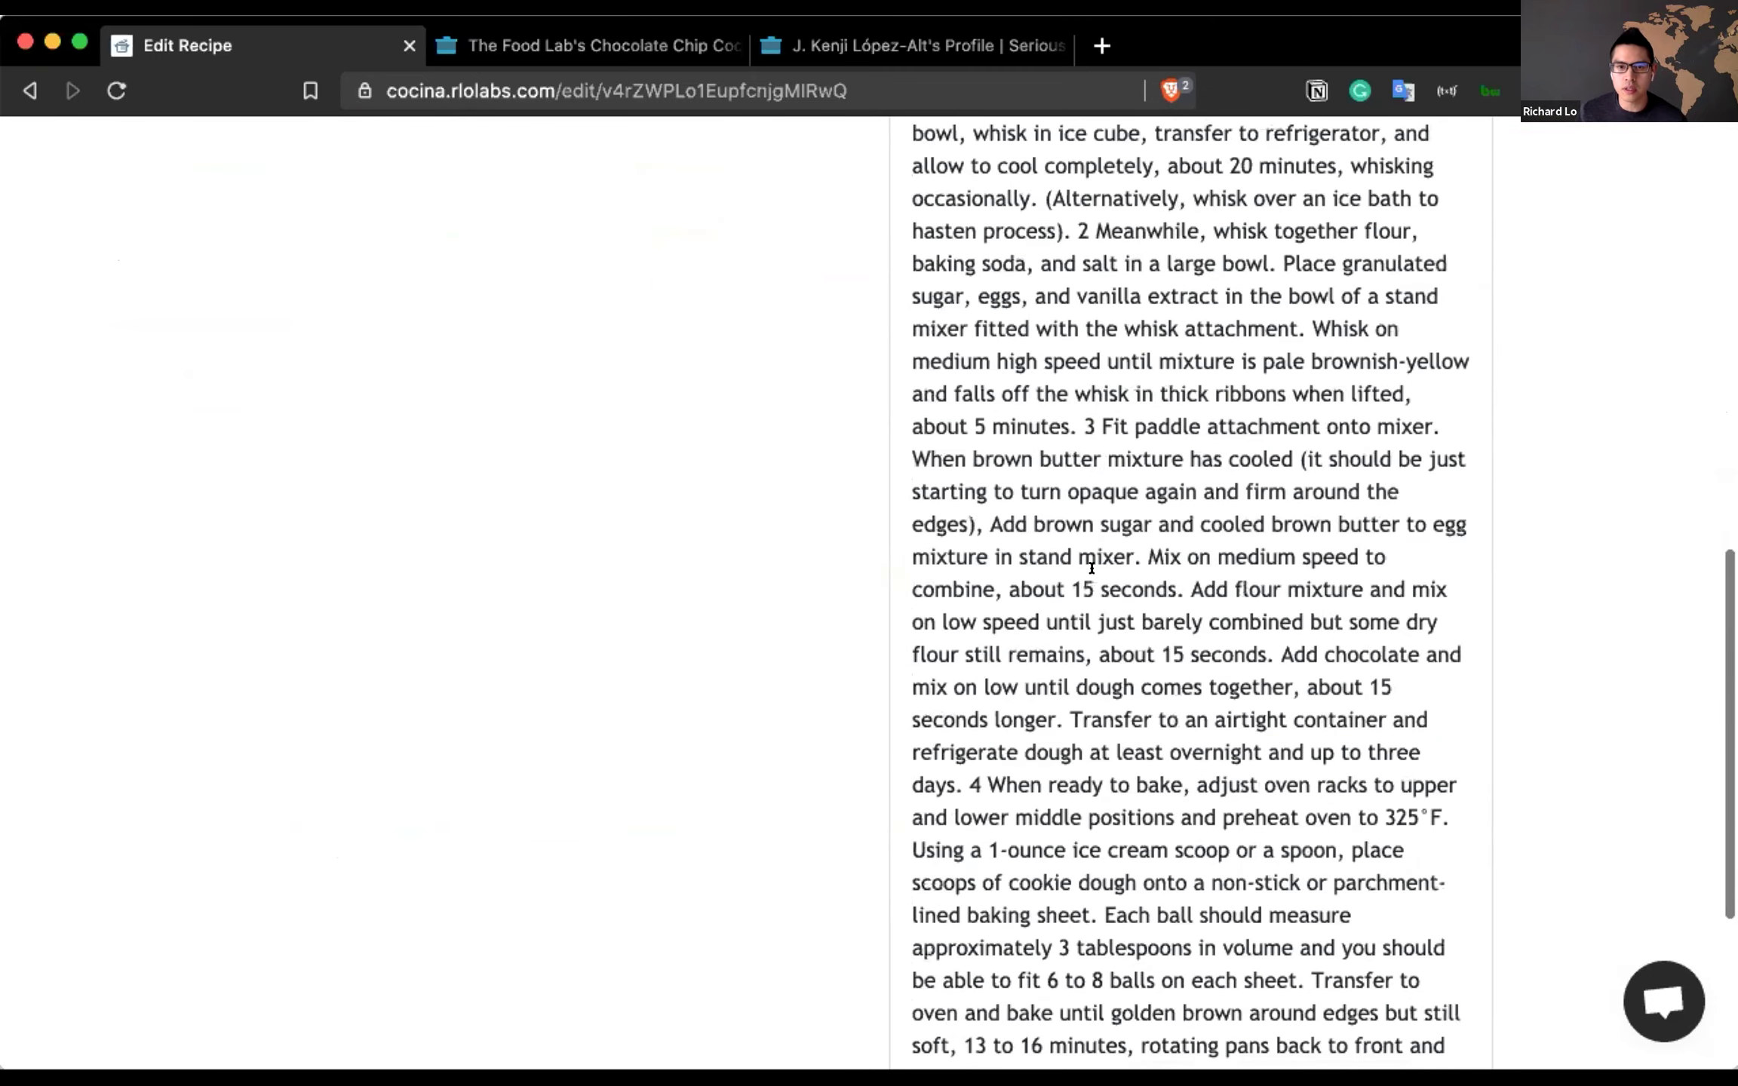
scroll(1050, 373, "up", 6)
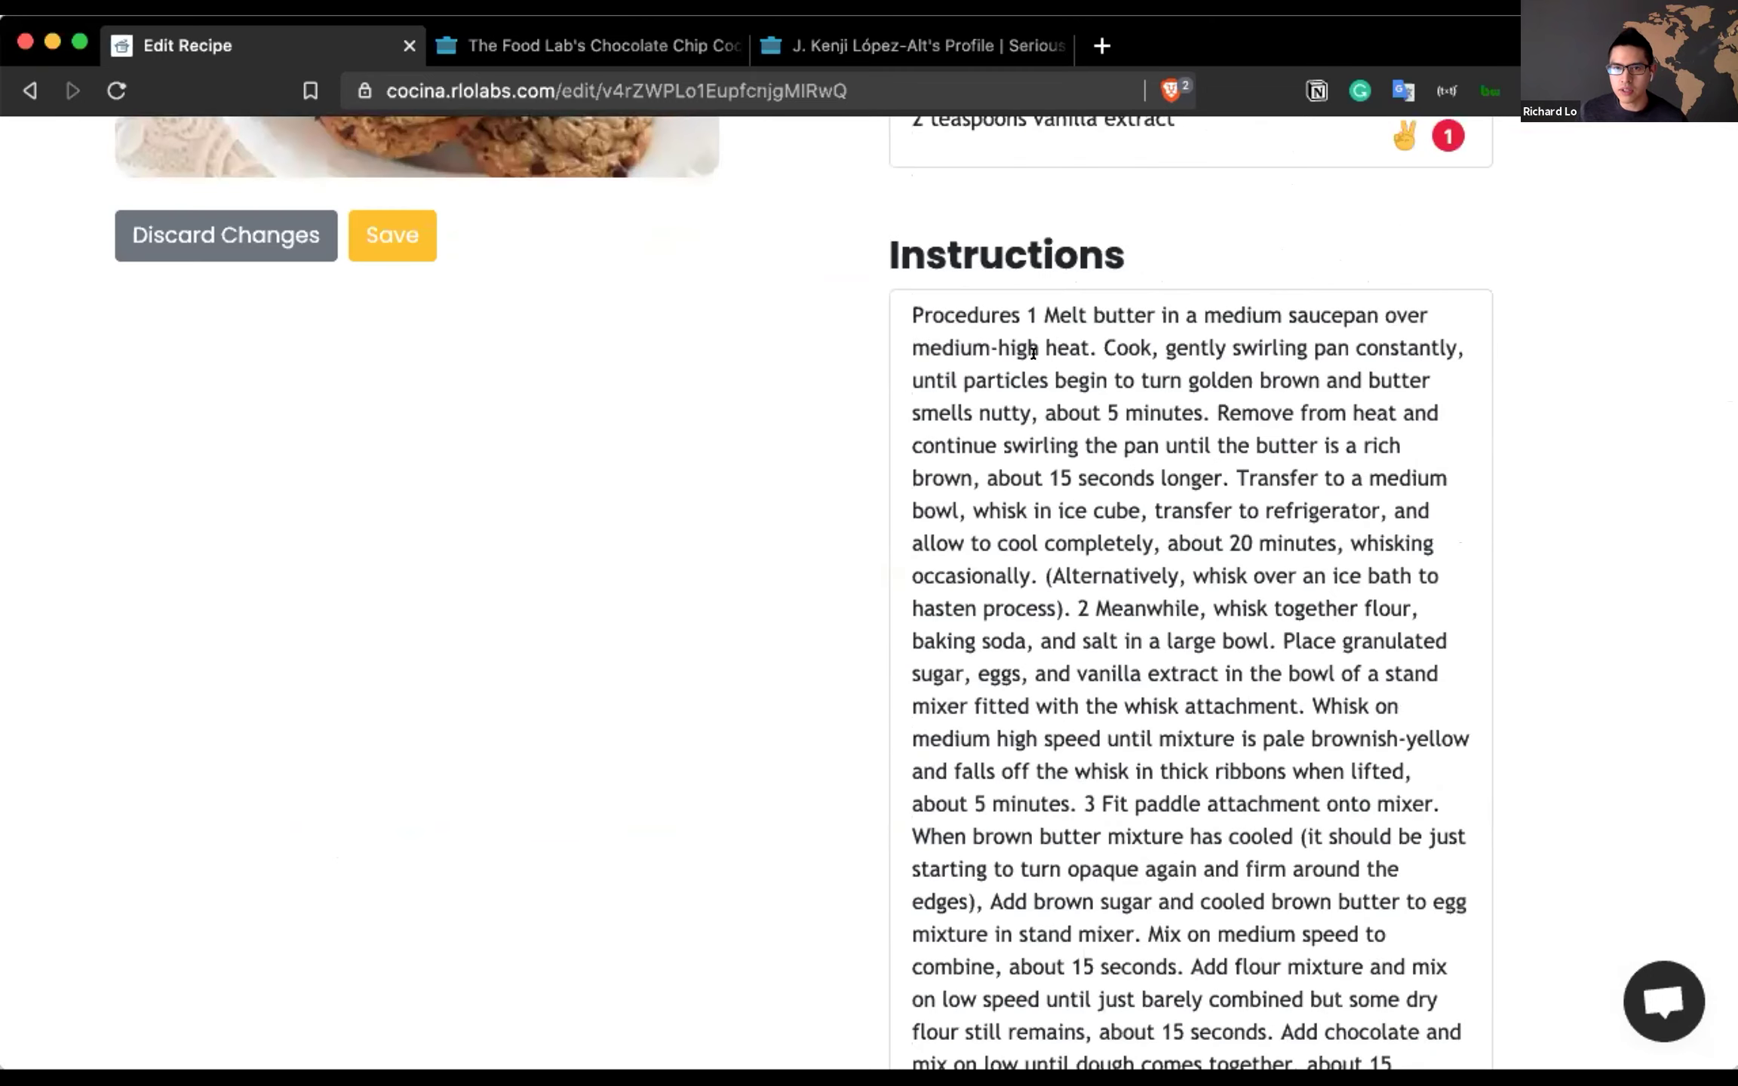
left_click(1026, 313)
key("BackSpace")
key("BackSpace")
key("BackSpace")
key("BackSpace")
key("BackSpace")
key("BackSpace")
key("BackSpace")
key("BackSpace")
key("BackSpace")
key("BackSpace")
key("BackSpace")
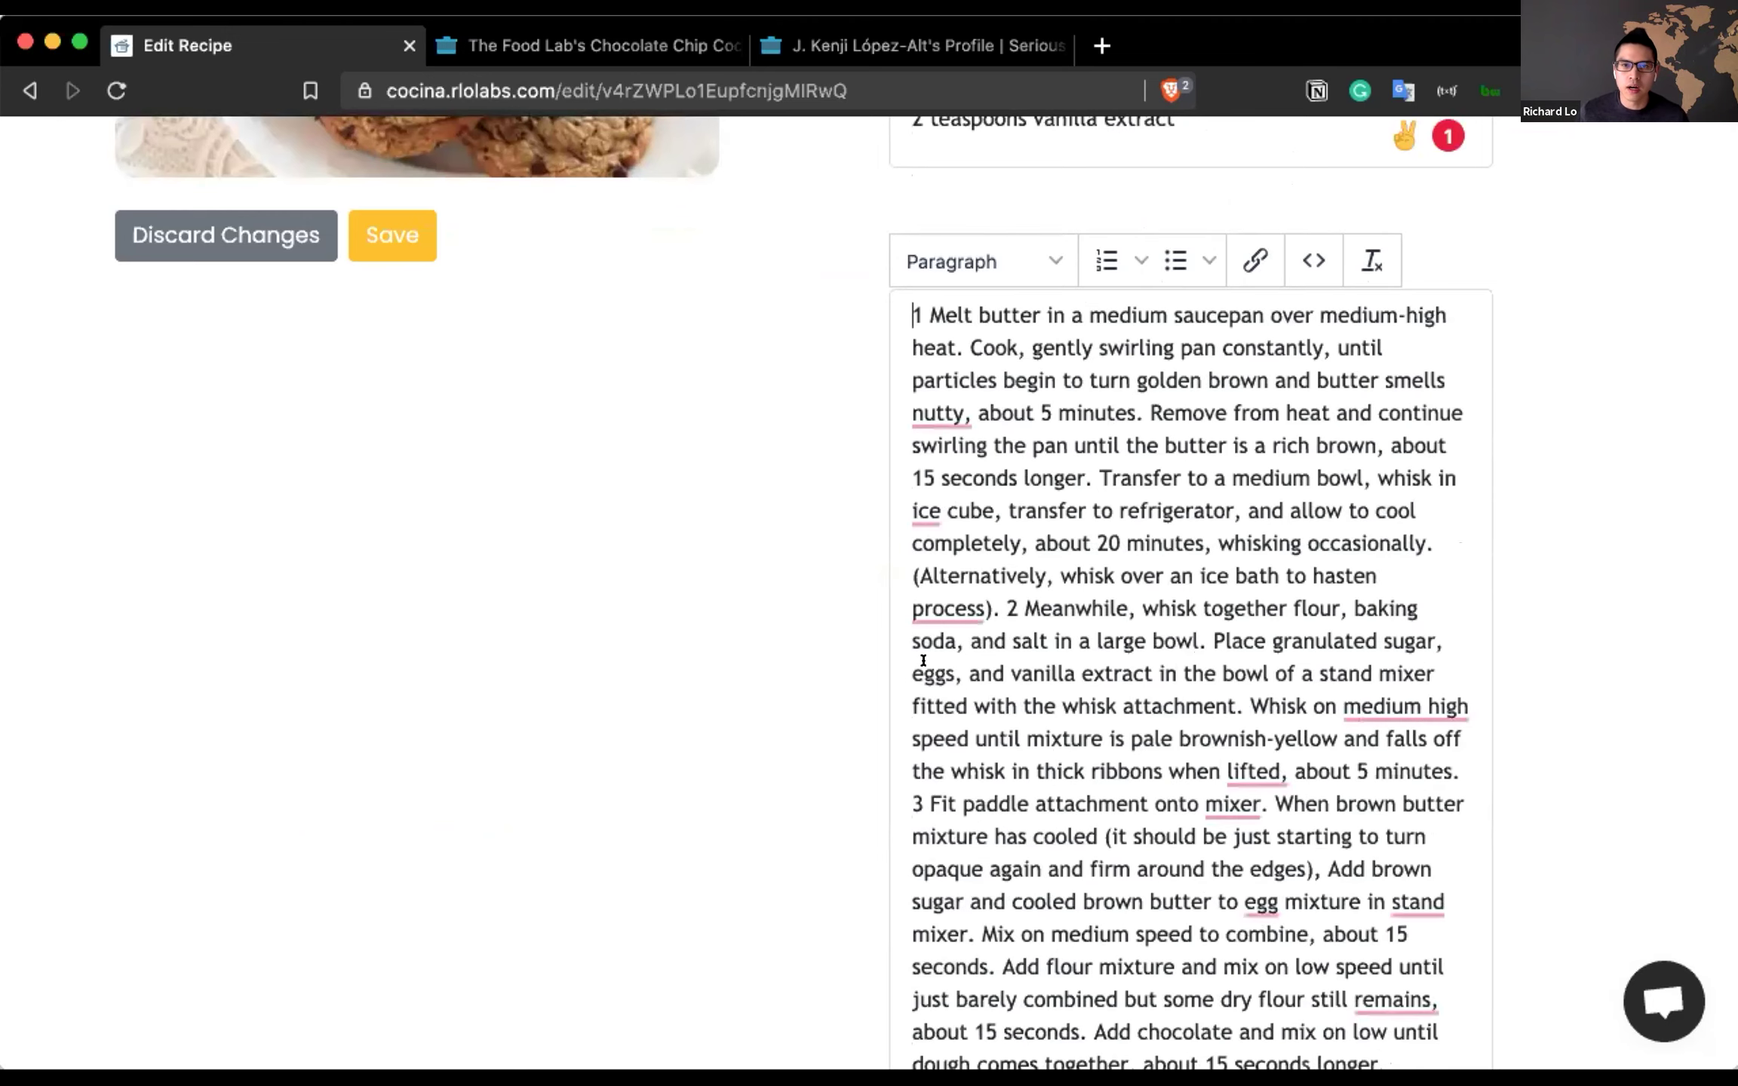
left_click(401, 240)
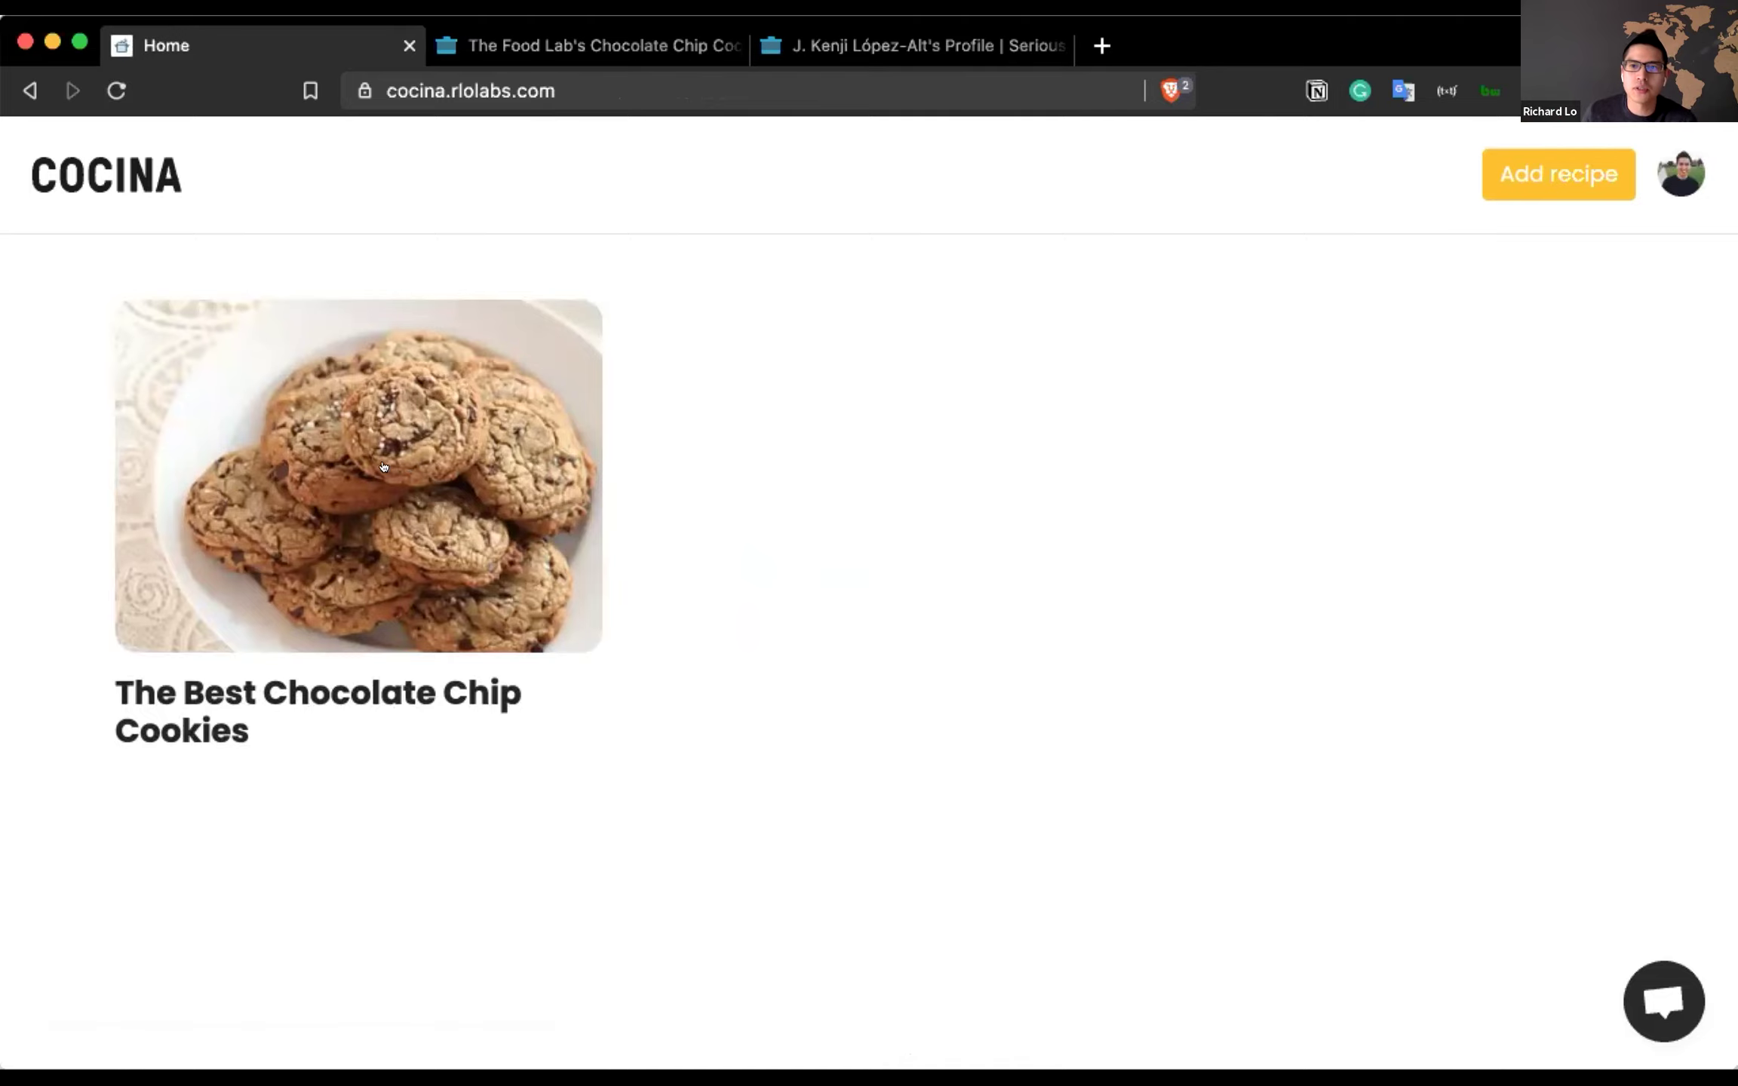
- View the saved chocolate chip cookie recipe and the profile settings, and return to the recipe collection
left_click(383, 467)
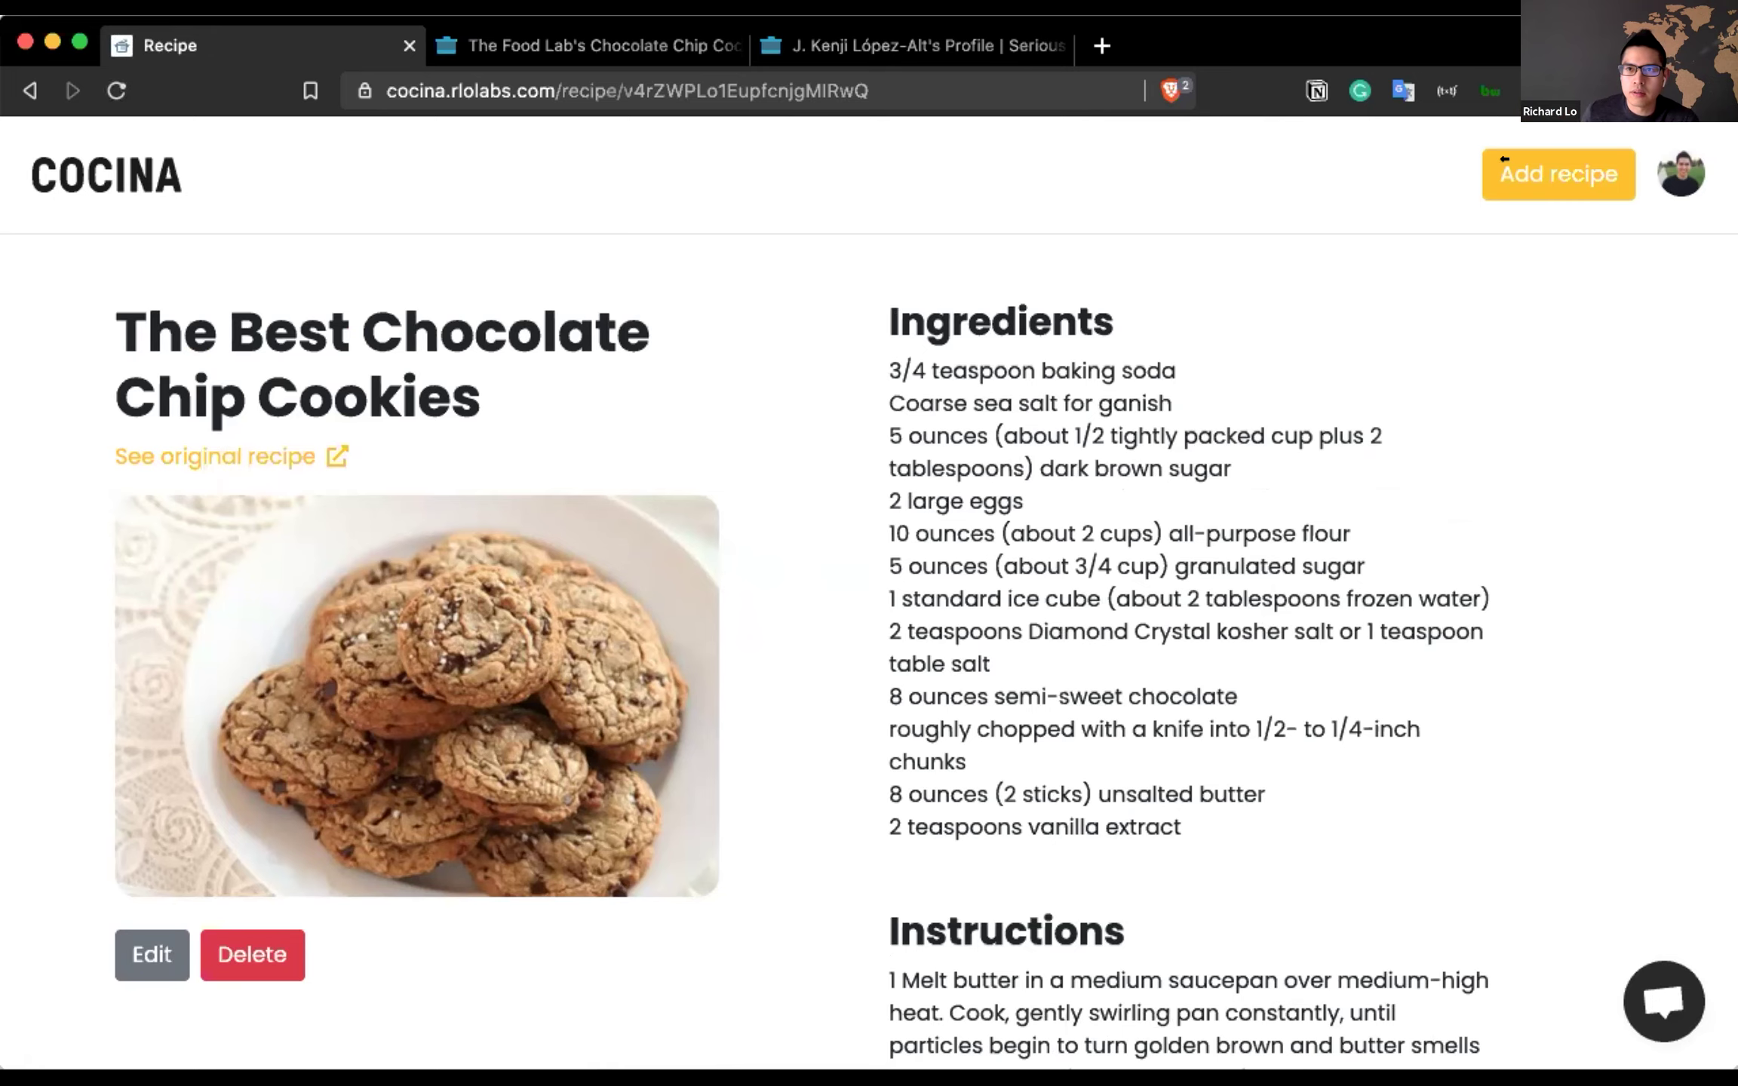
left_click(1663, 169)
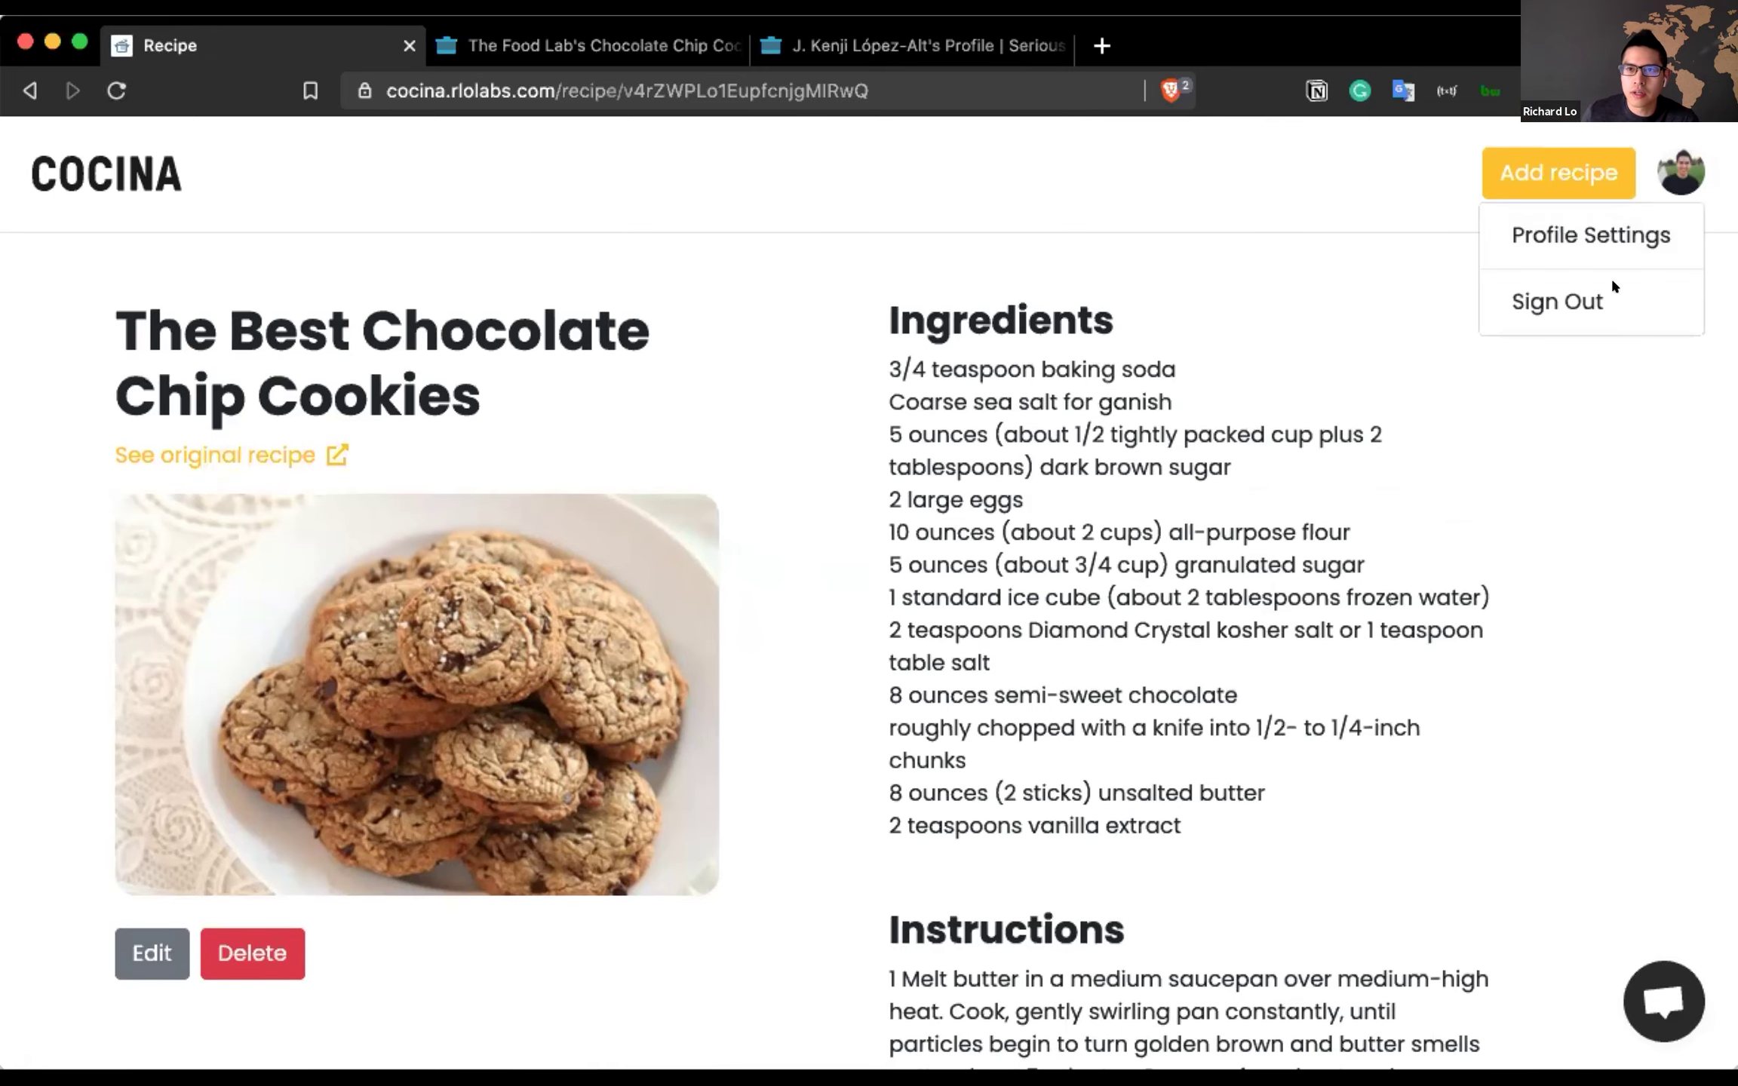
left_click(1616, 226)
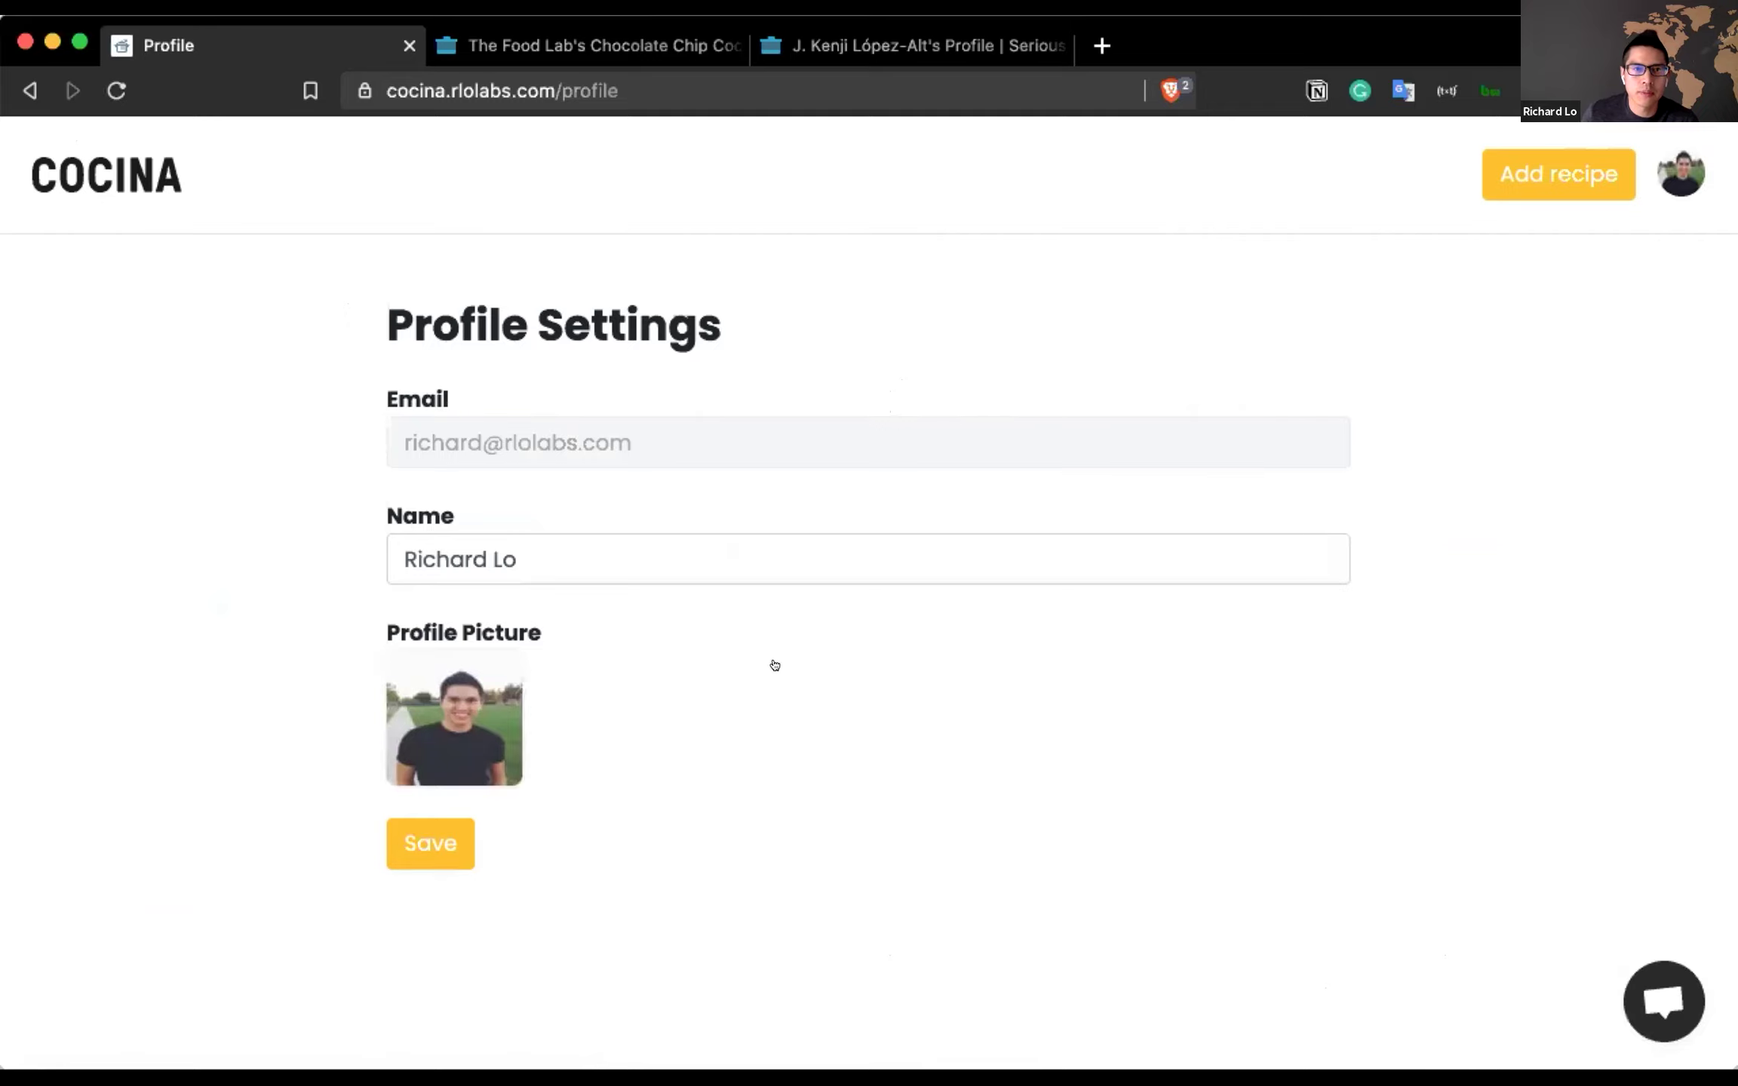
left_click(103, 178)
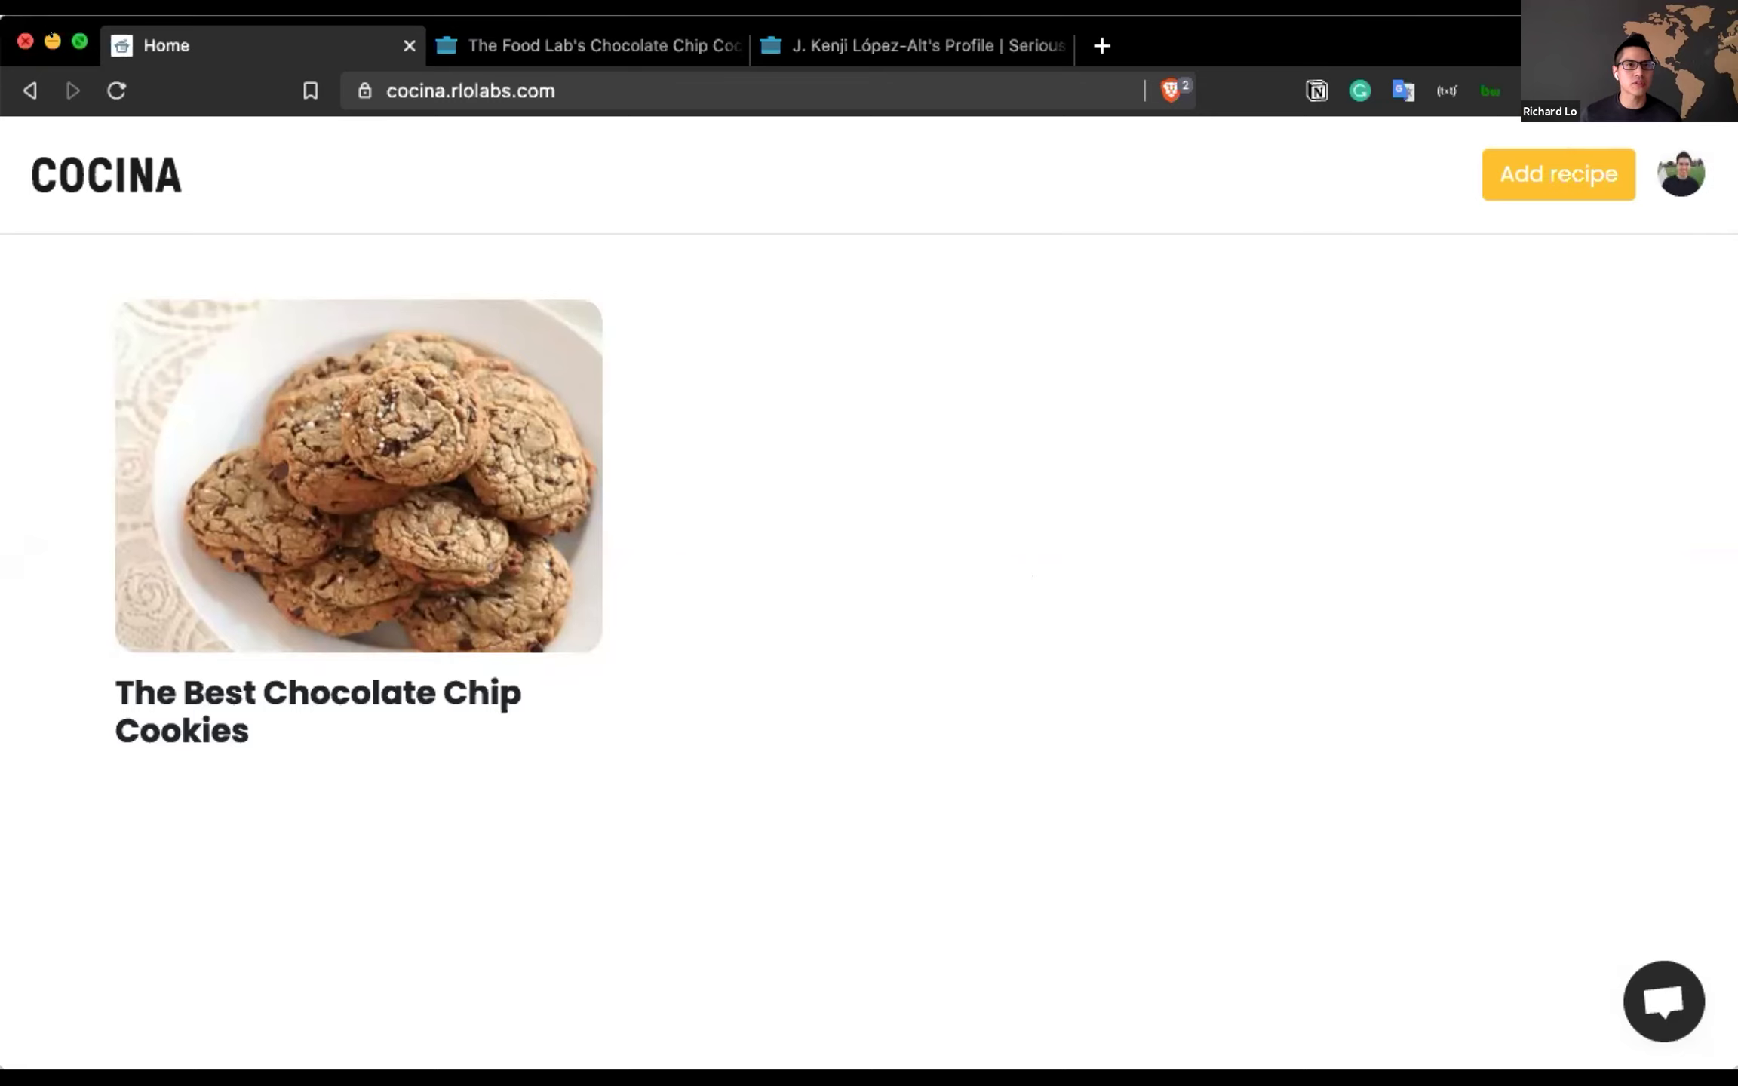
- Switch to the Bildr studio holding the Cocina project and close the element library
left_click(52, 41)
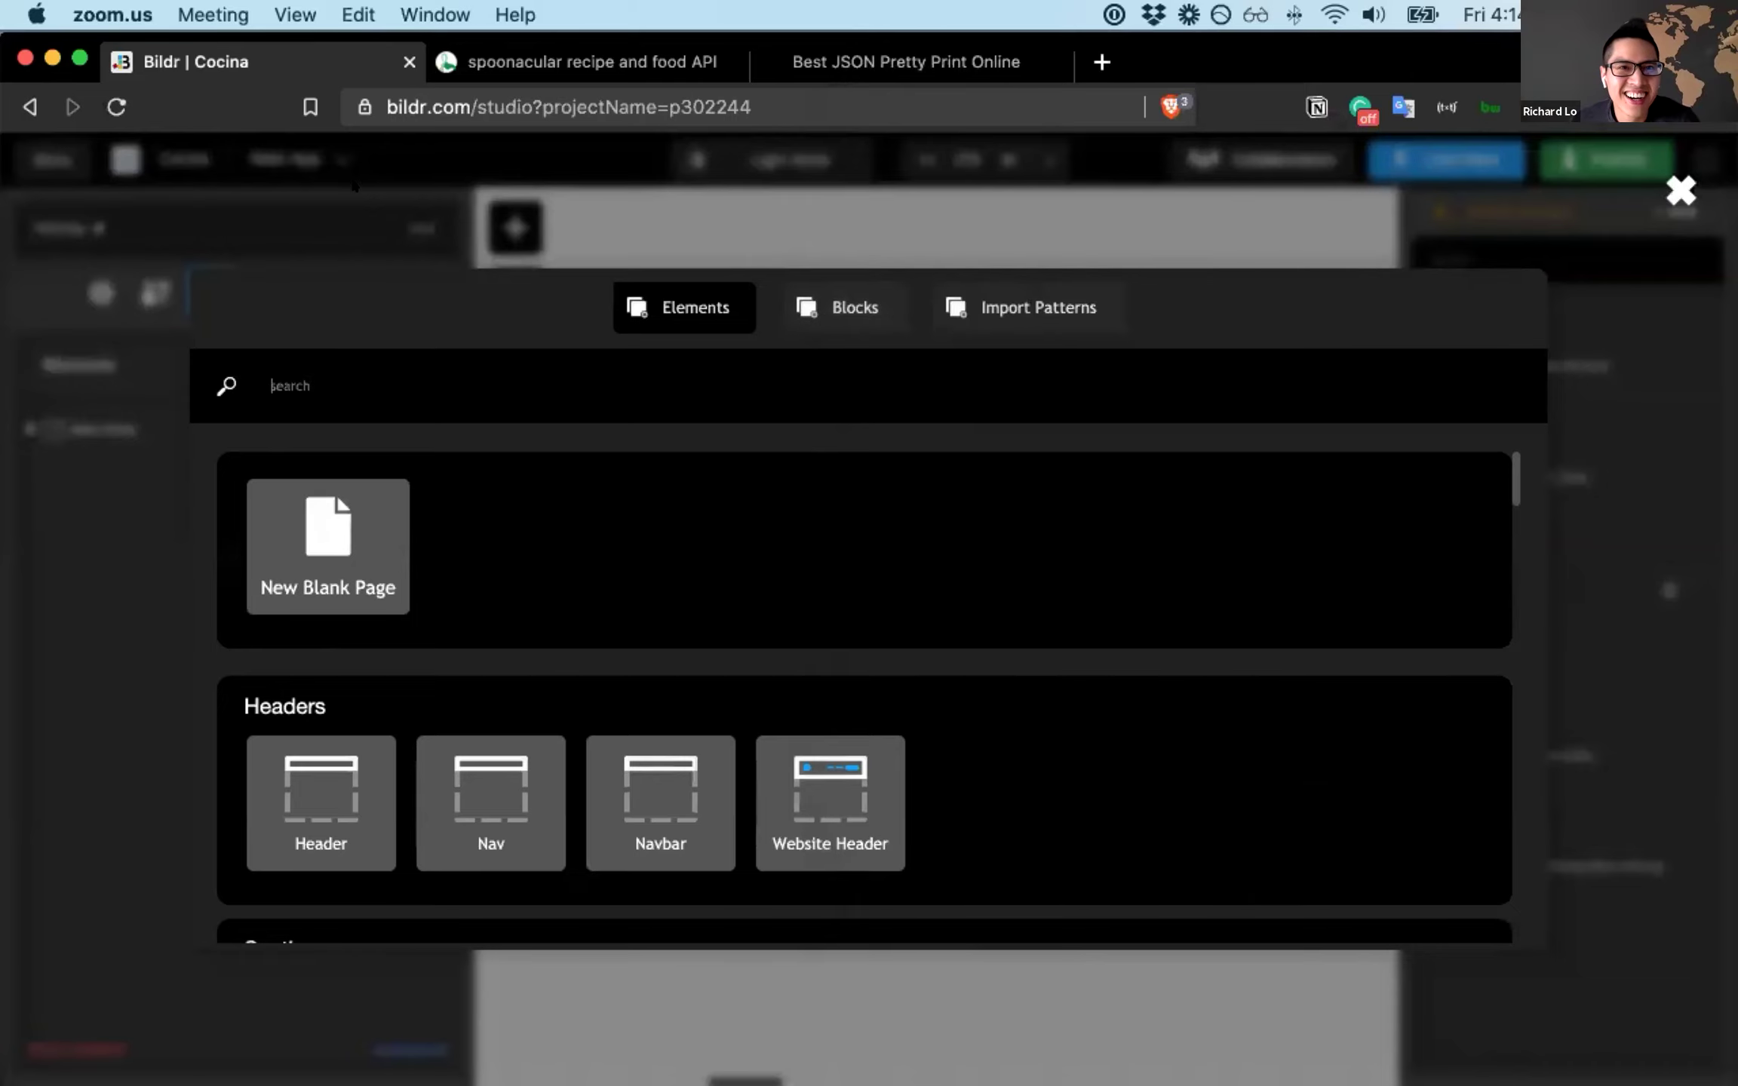
left_click(728, 193)
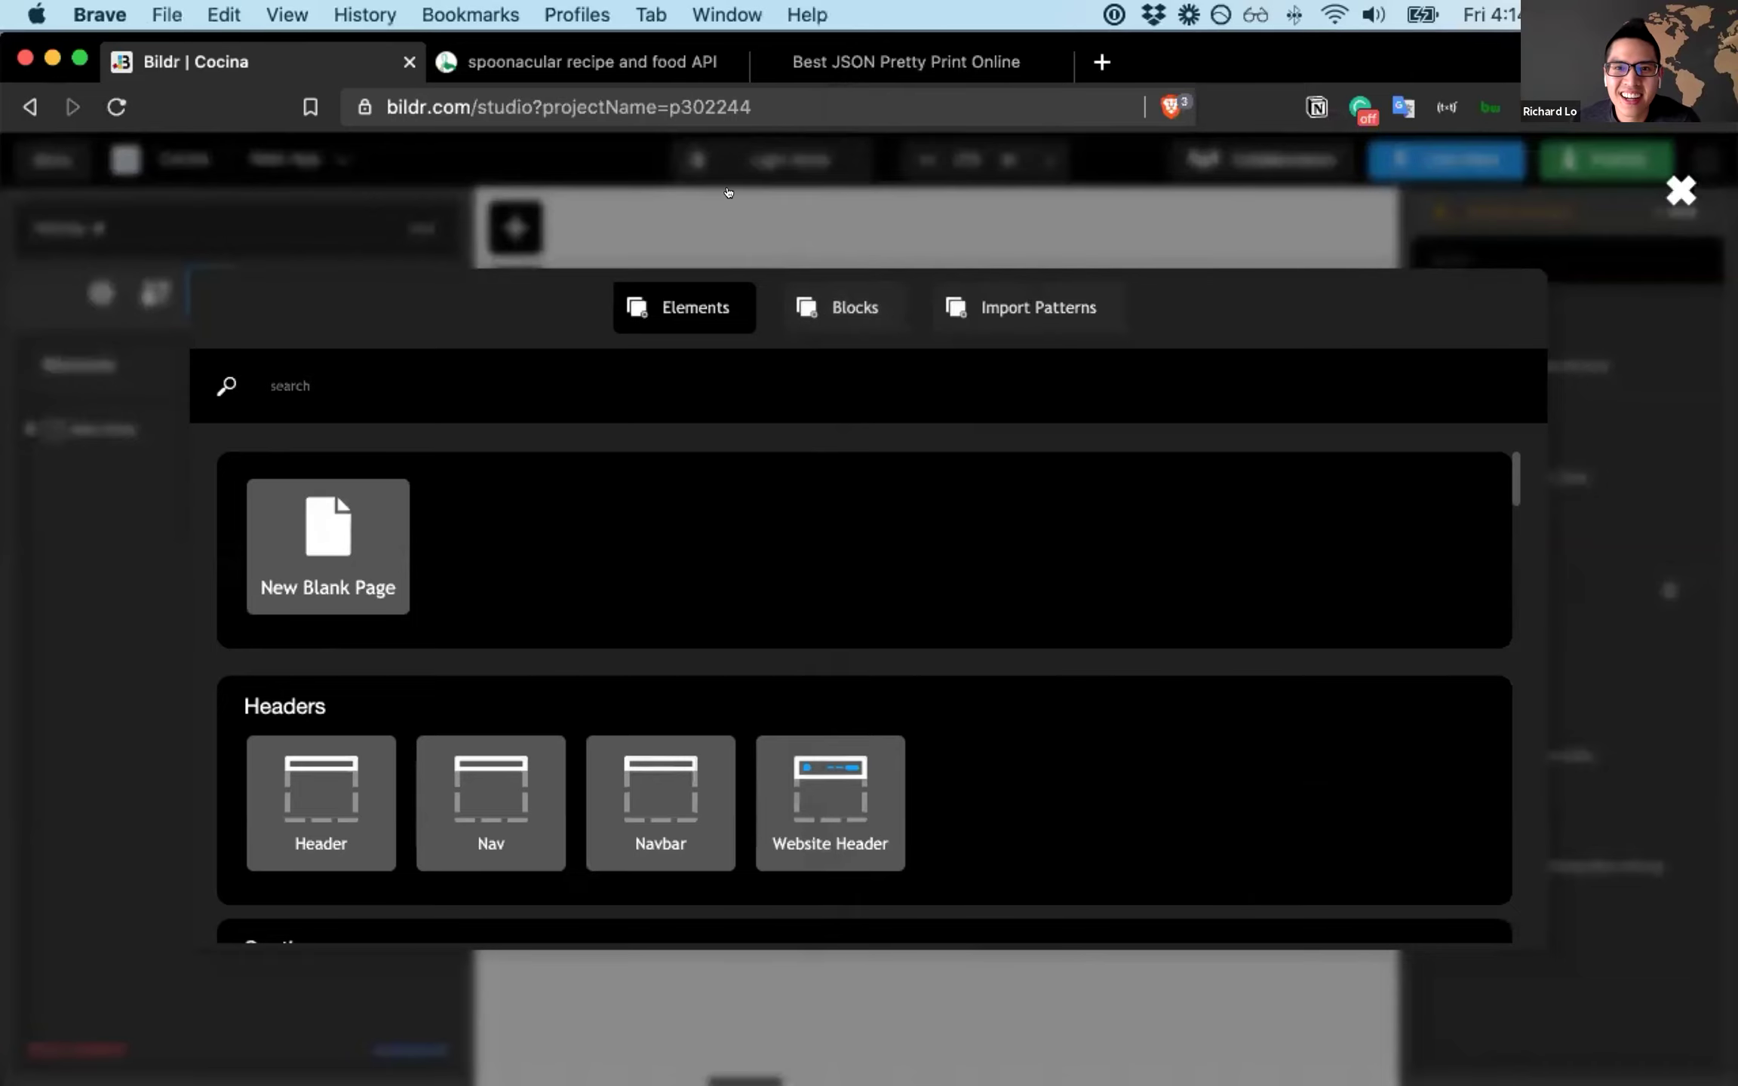
left_click(728, 193)
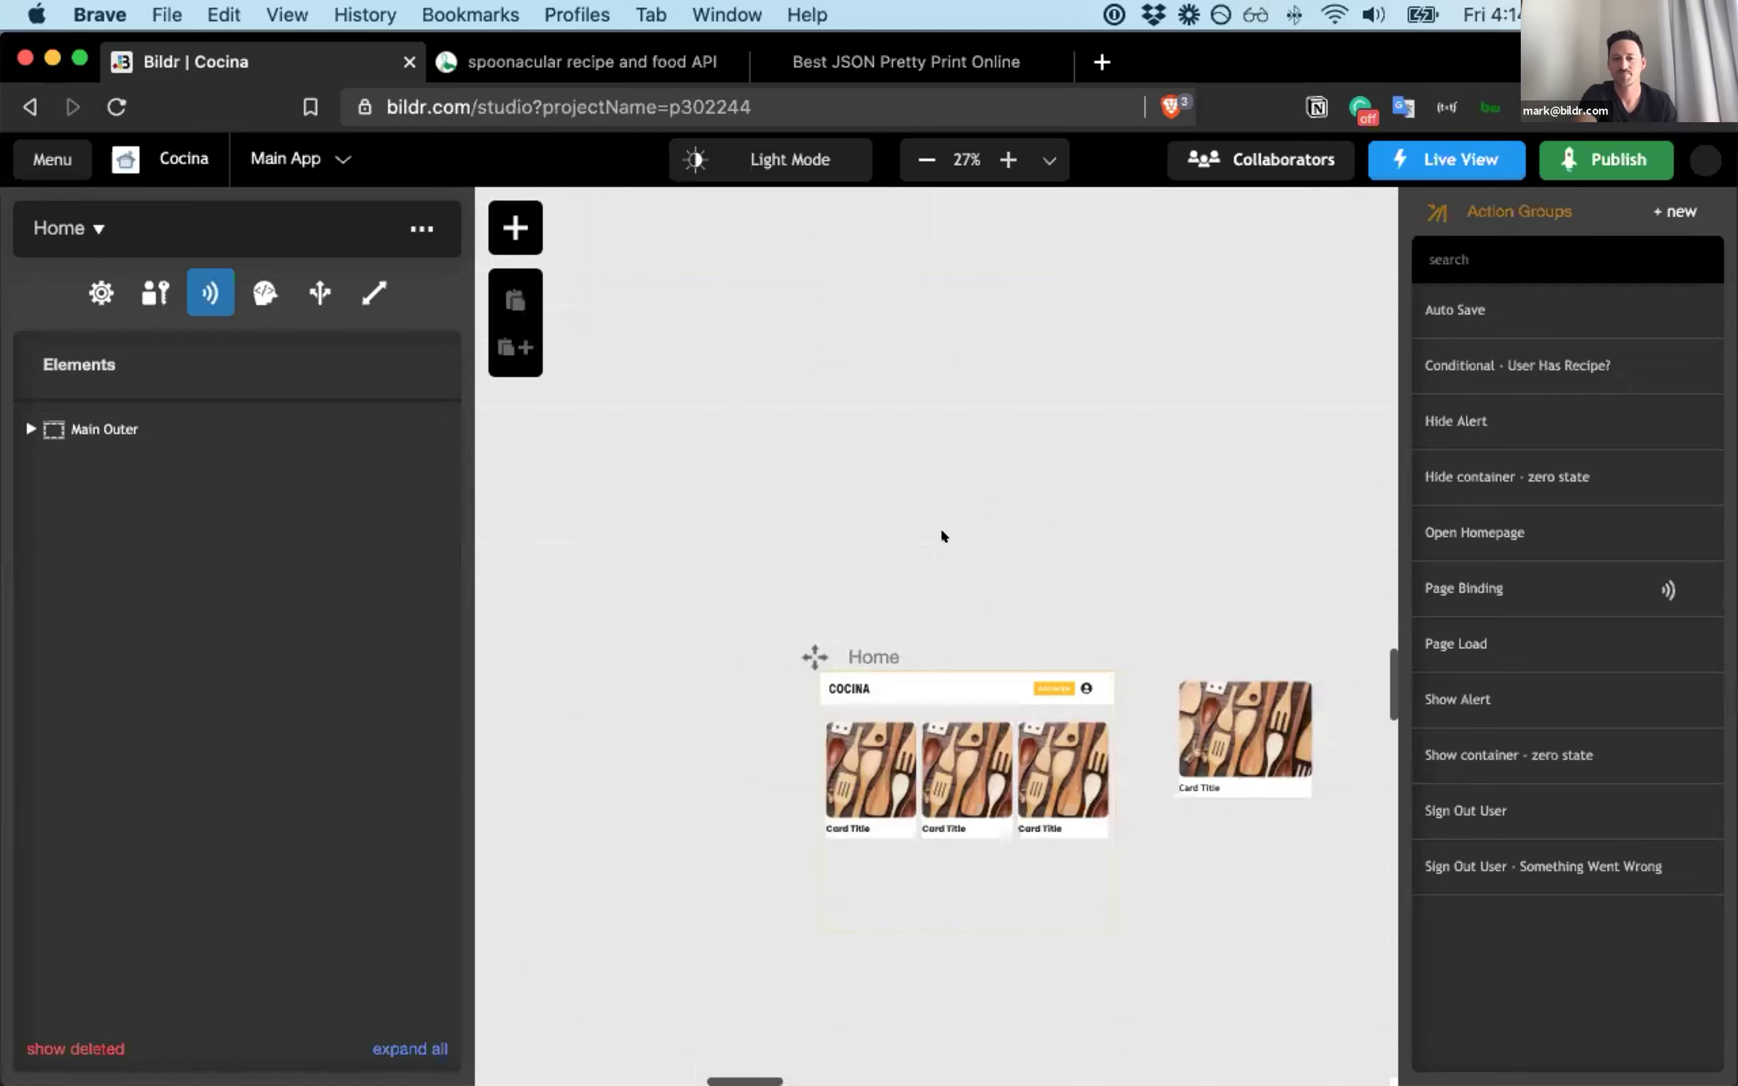
- Look over the project's pages on the canvas, select the Home page's Navbar component and show it in the element tree
scroll(950, 483, "down", 2)
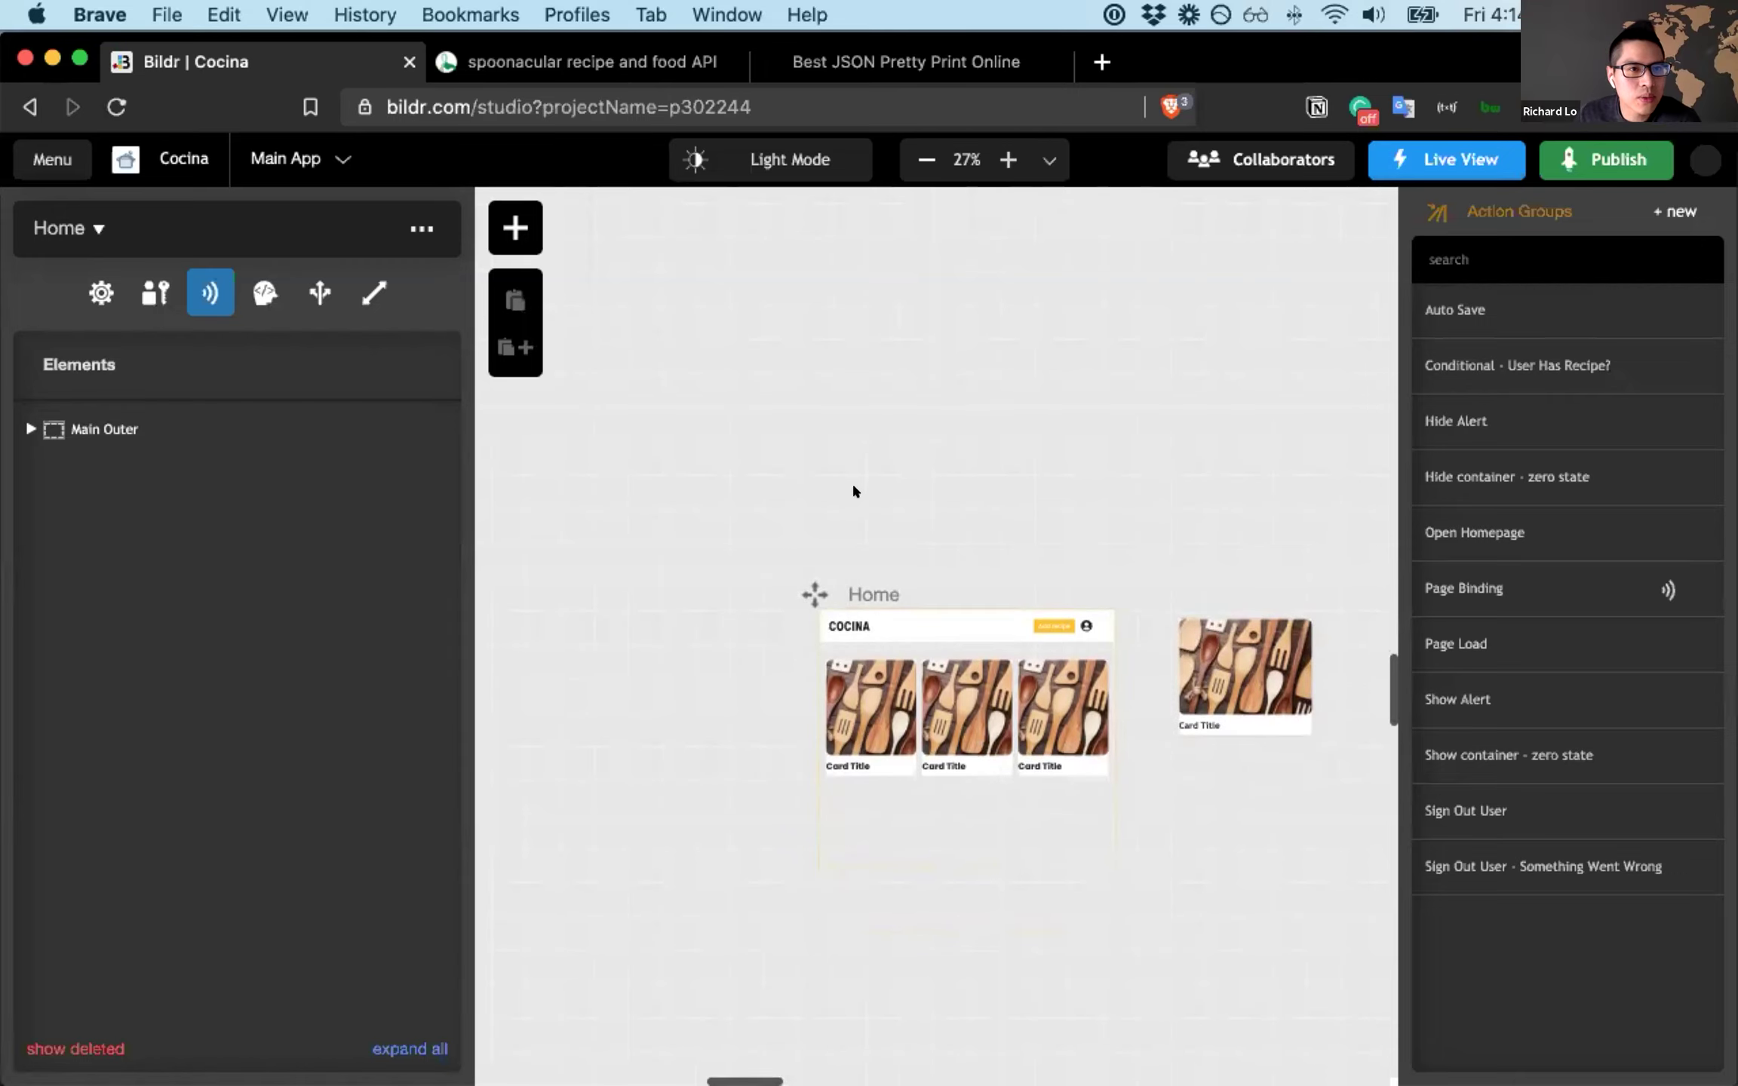
left_click(853, 490)
scroll(1047, 557, "right", 3)
scroll(1045, 556, "left", 5)
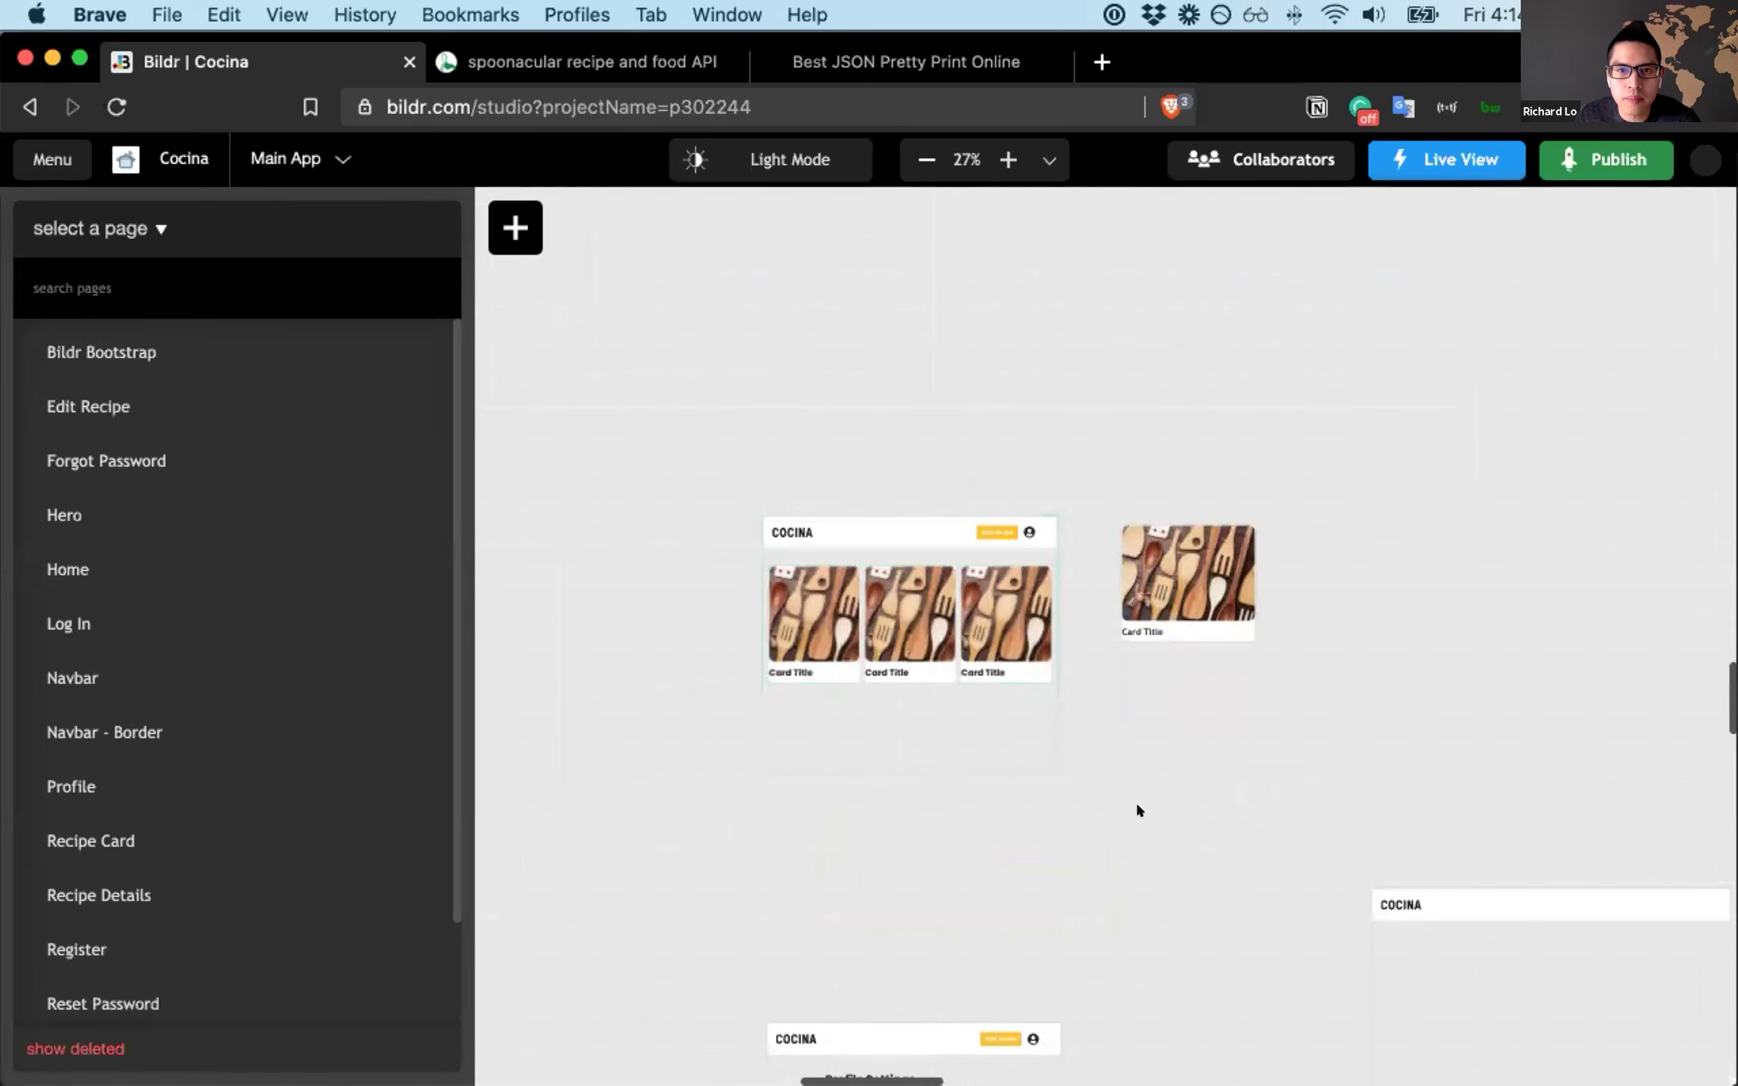
left_click(839, 547)
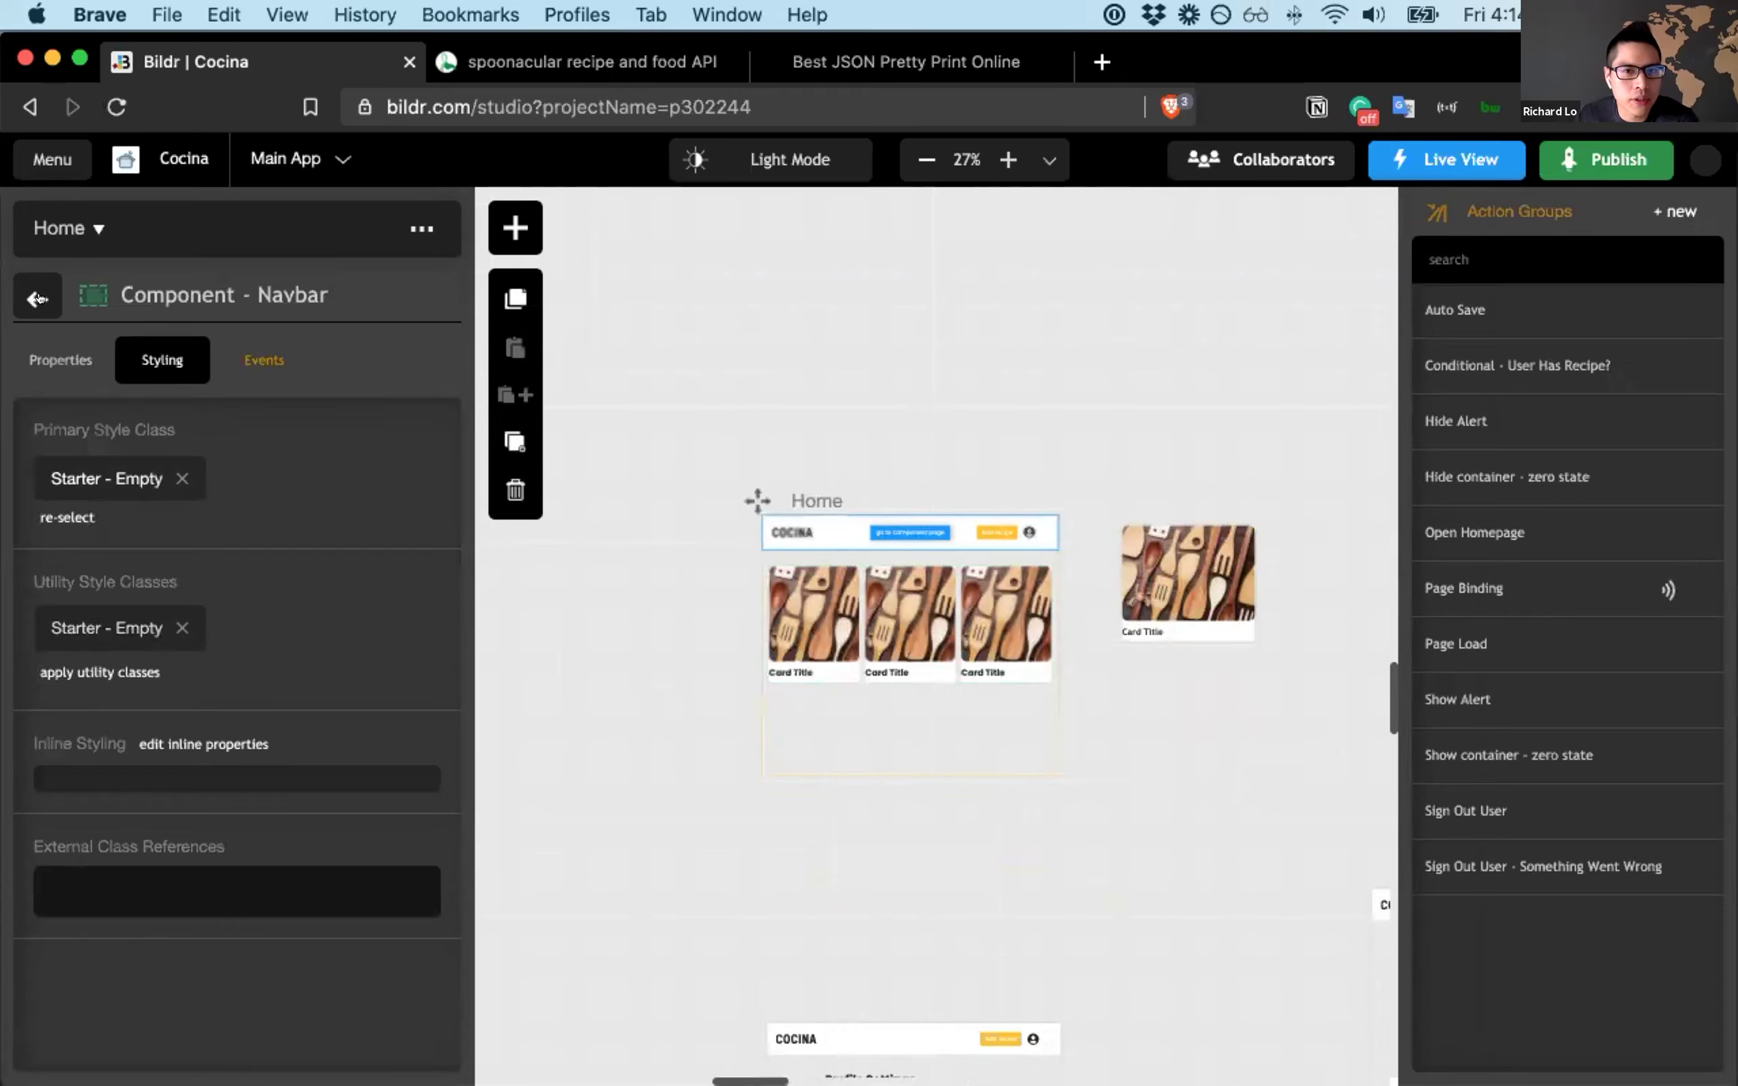
left_click(36, 299)
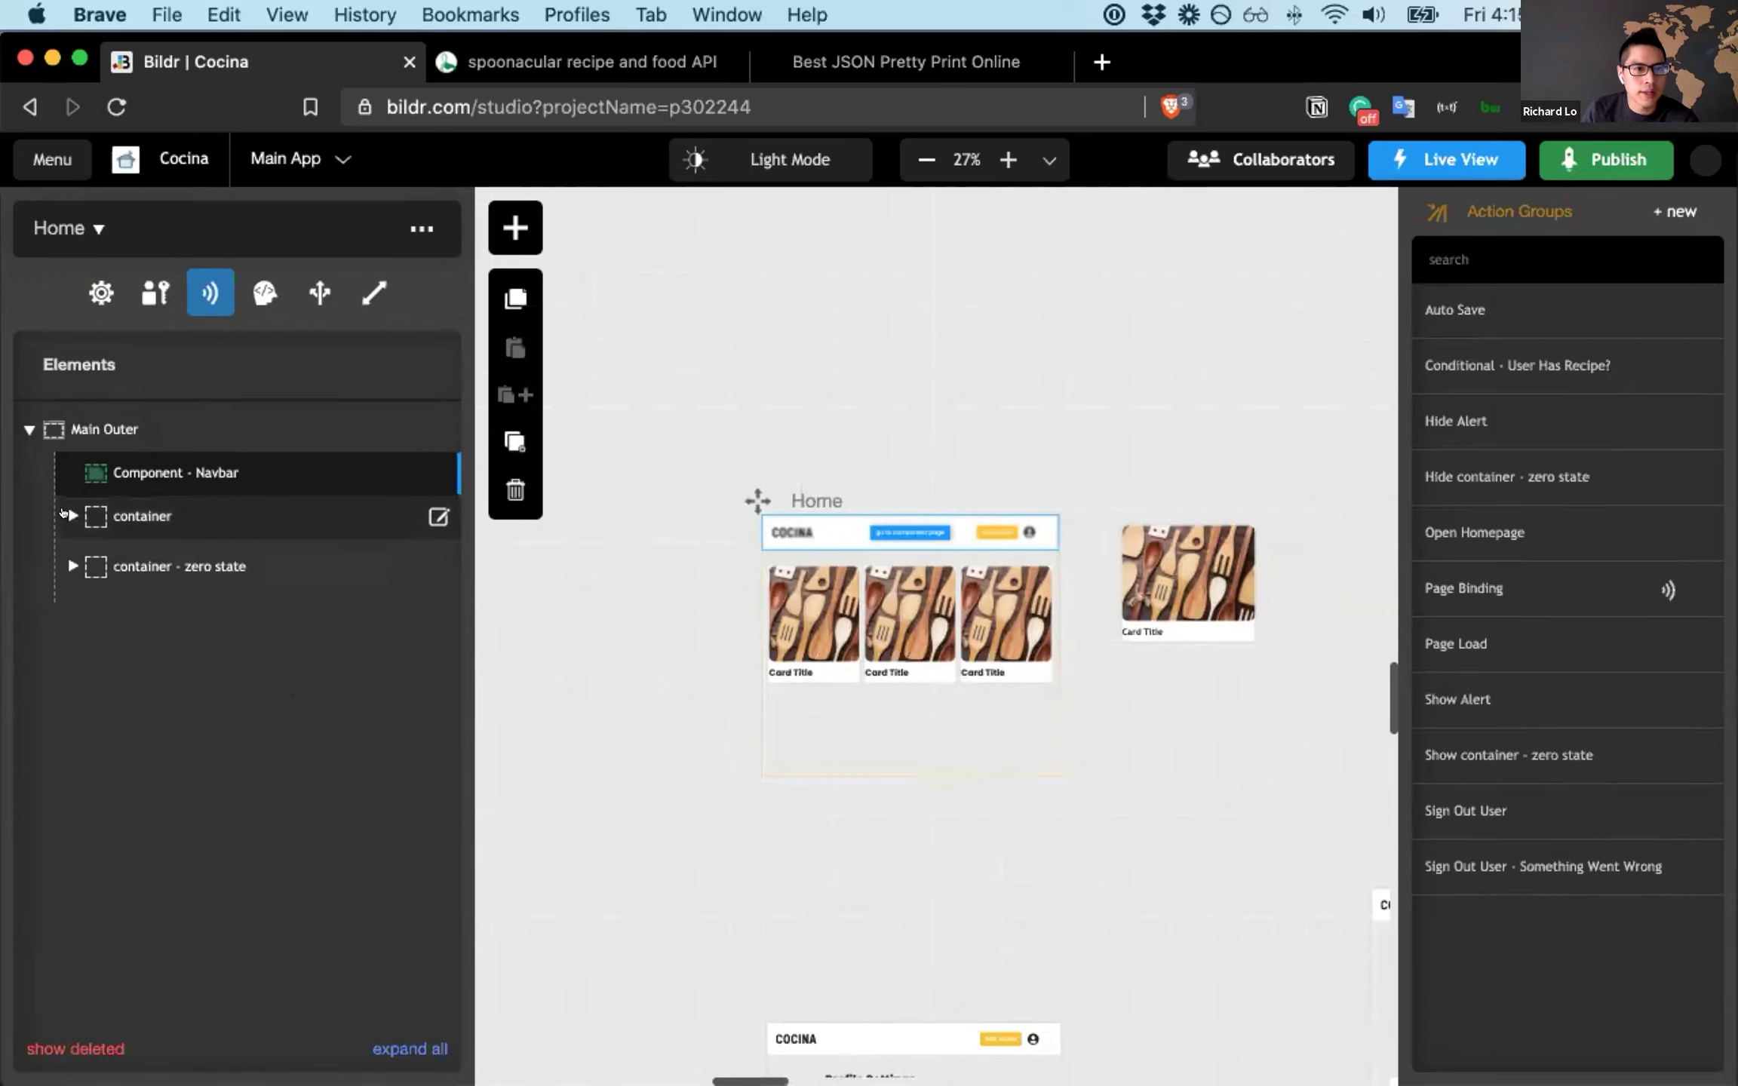
- Expand the Home page's container and the zero-state container down to the elements nested inside Zero State
left_click(62, 515)
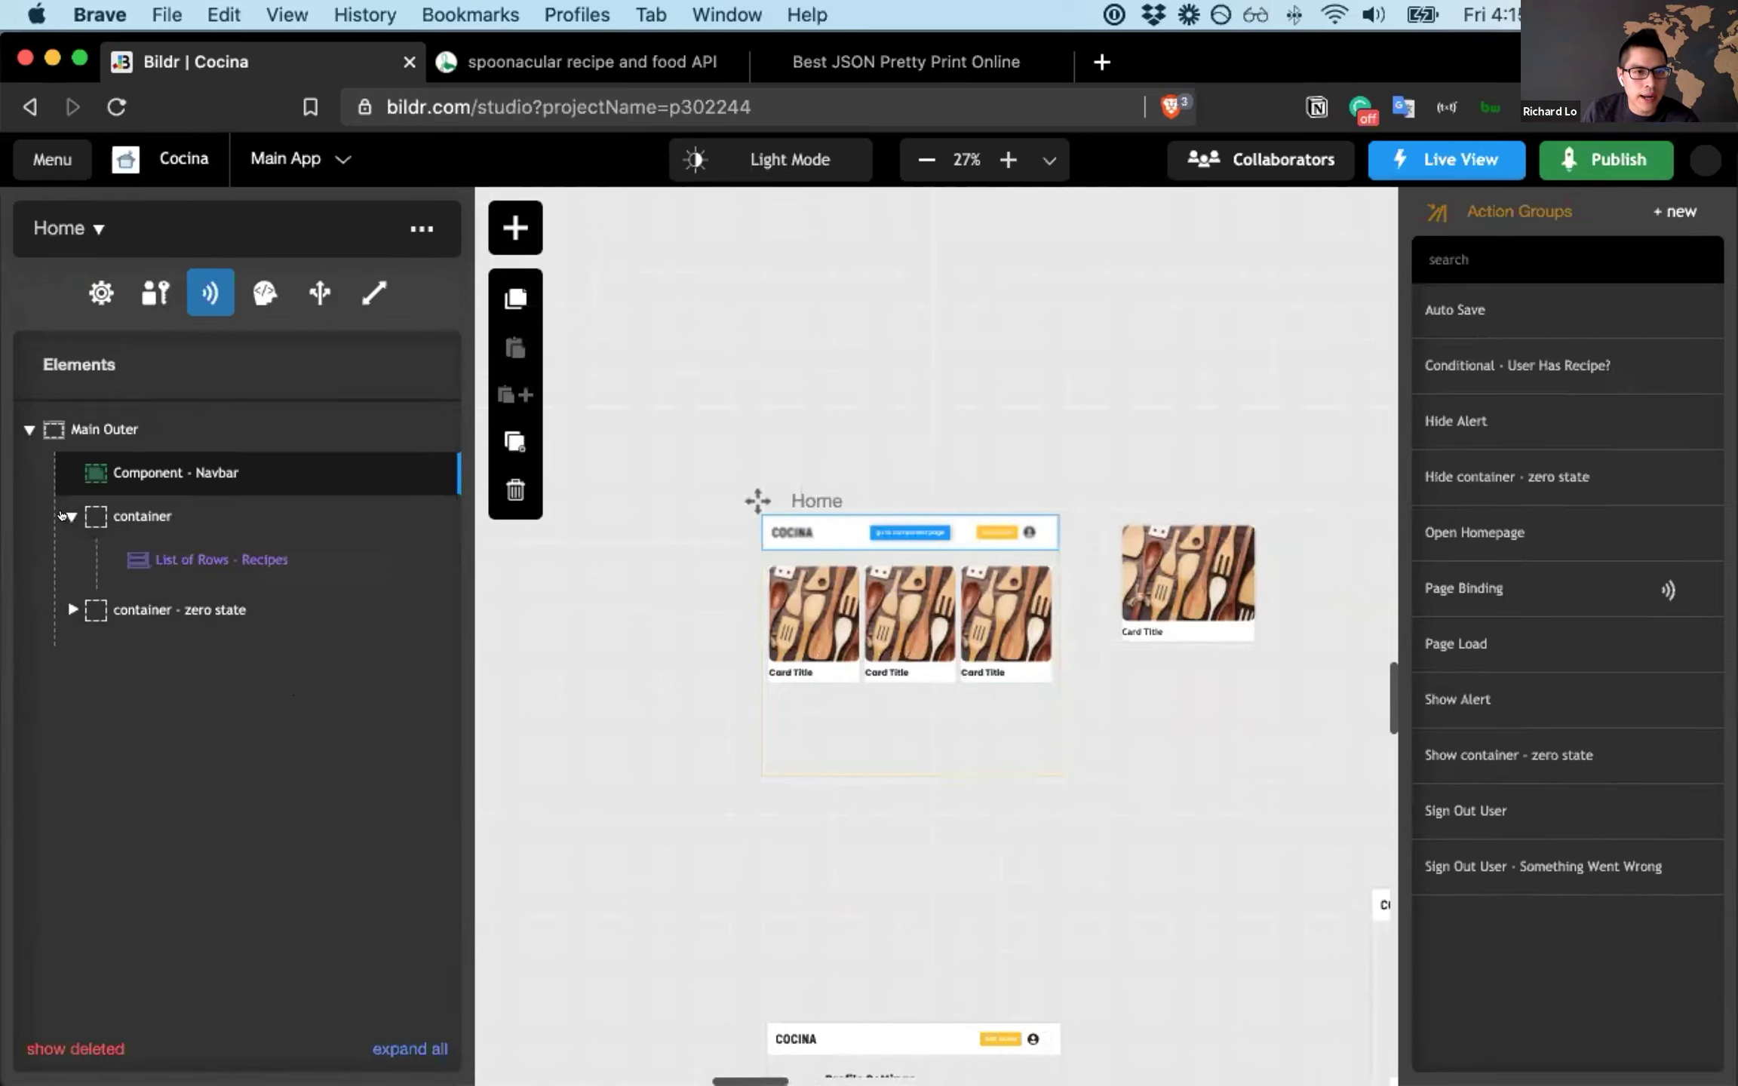
left_click(57, 603)
left_click(112, 650)
left_click(155, 695)
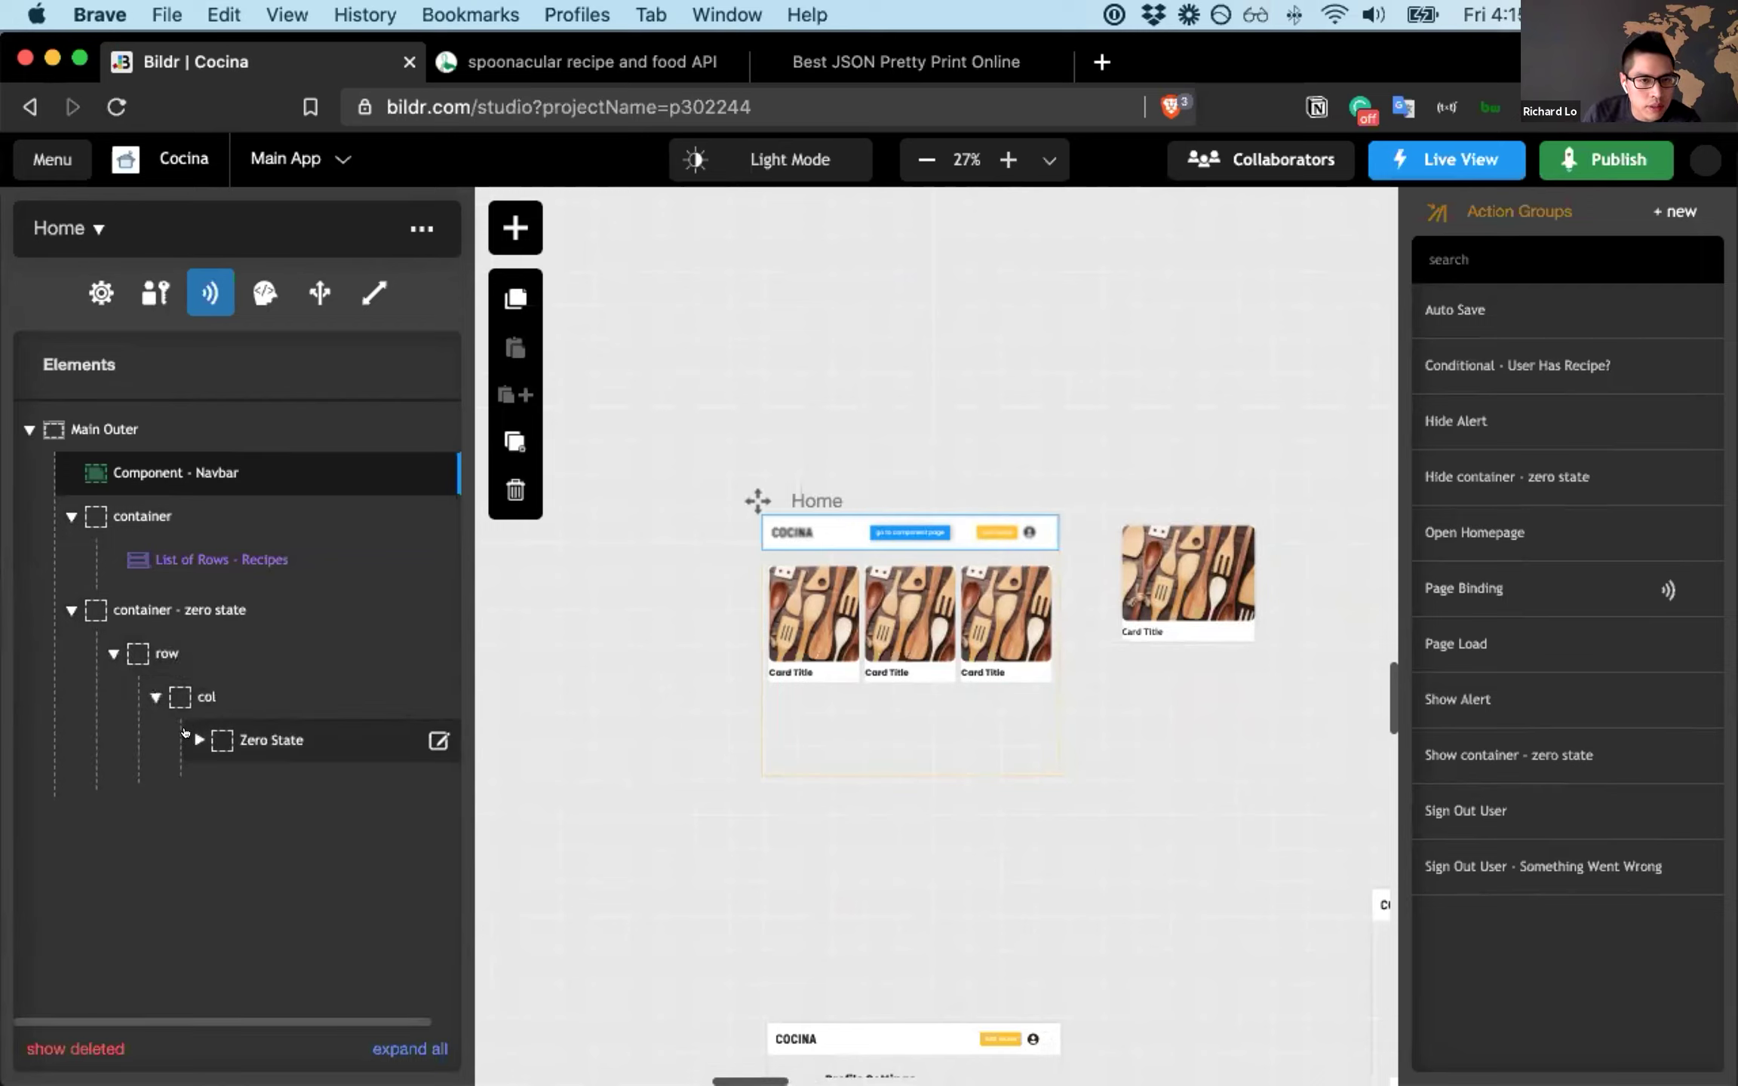
left_click(198, 739)
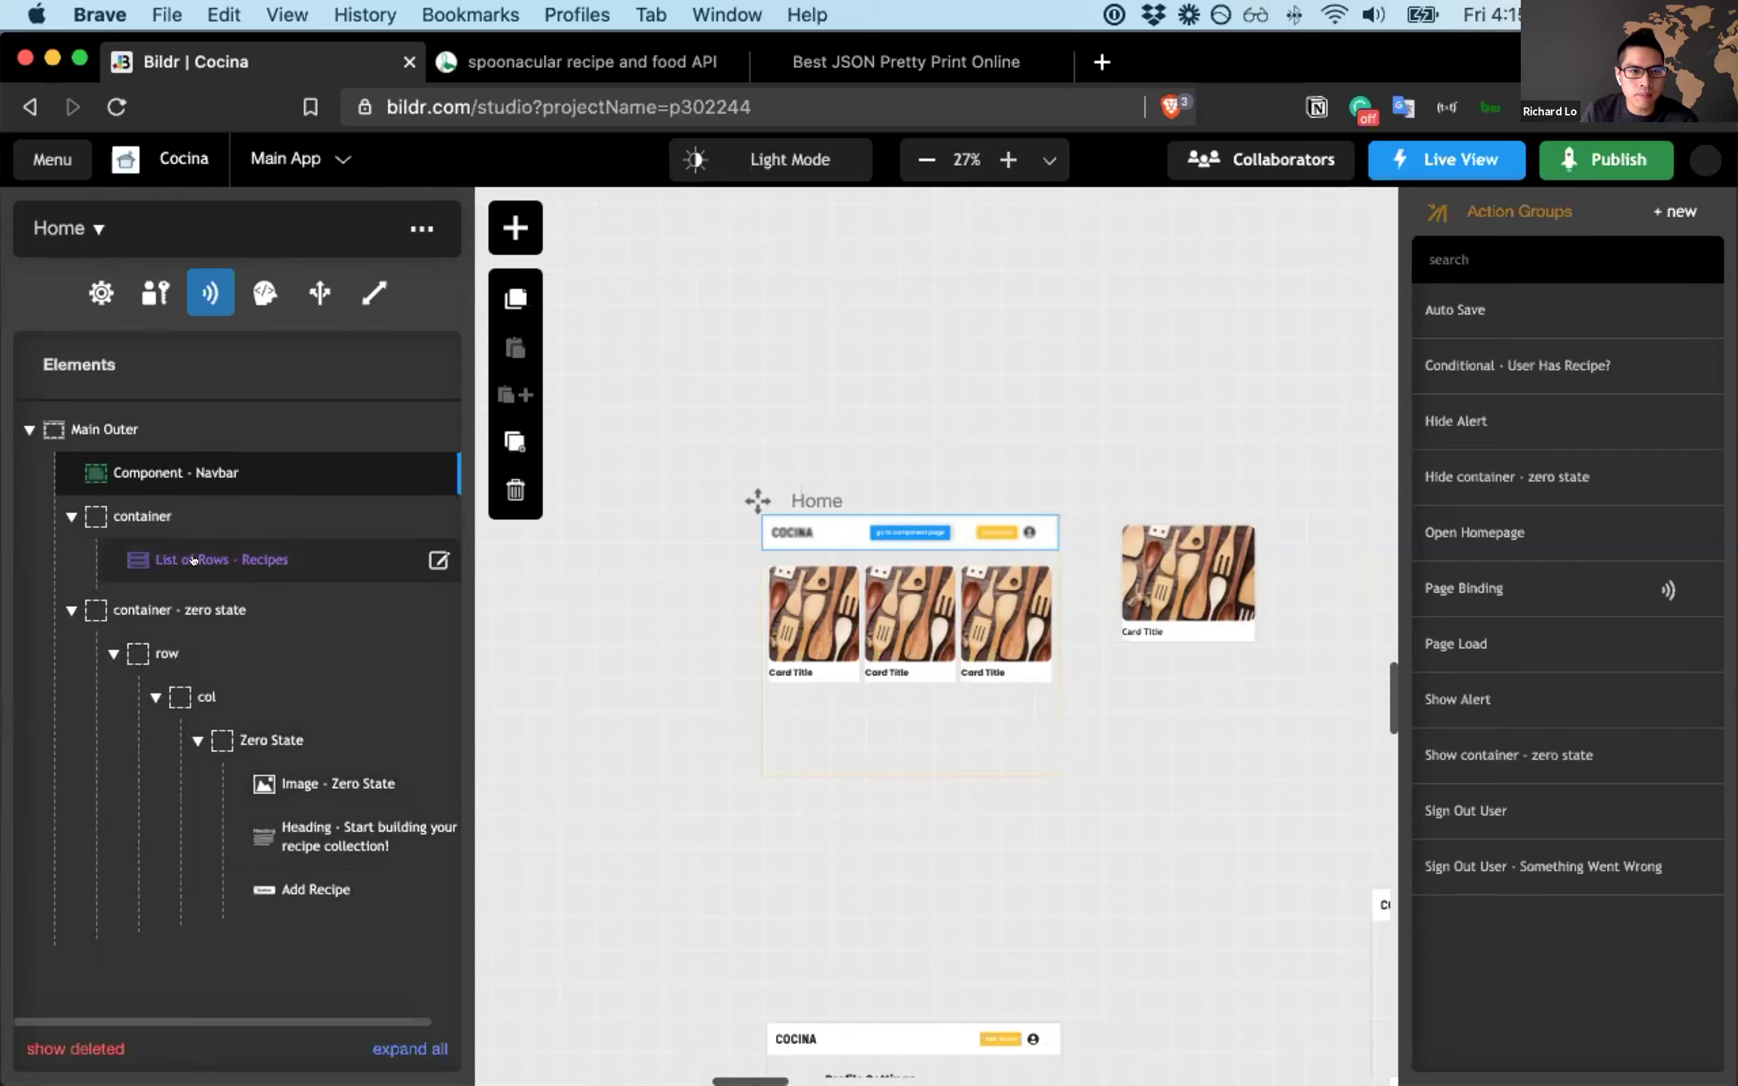
- Open the collection list data settings of the List of Rows - Recipes element
left_click(212, 557)
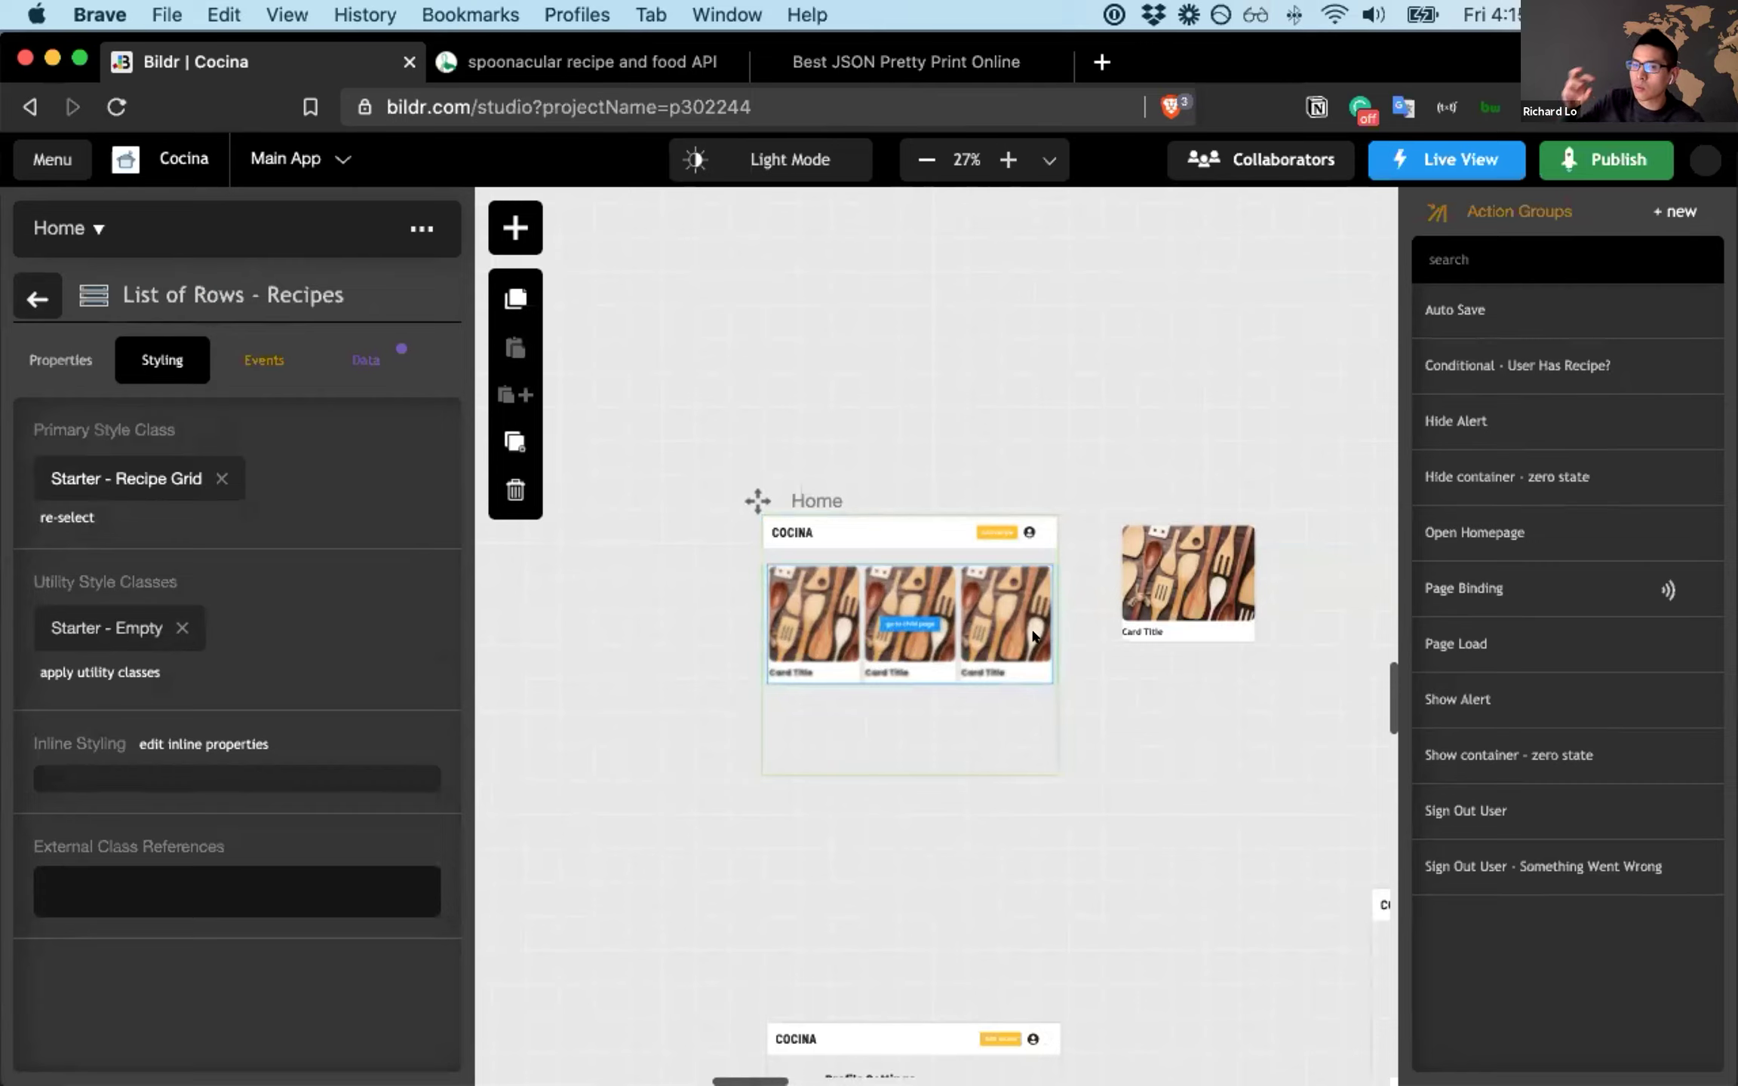
left_click(370, 364)
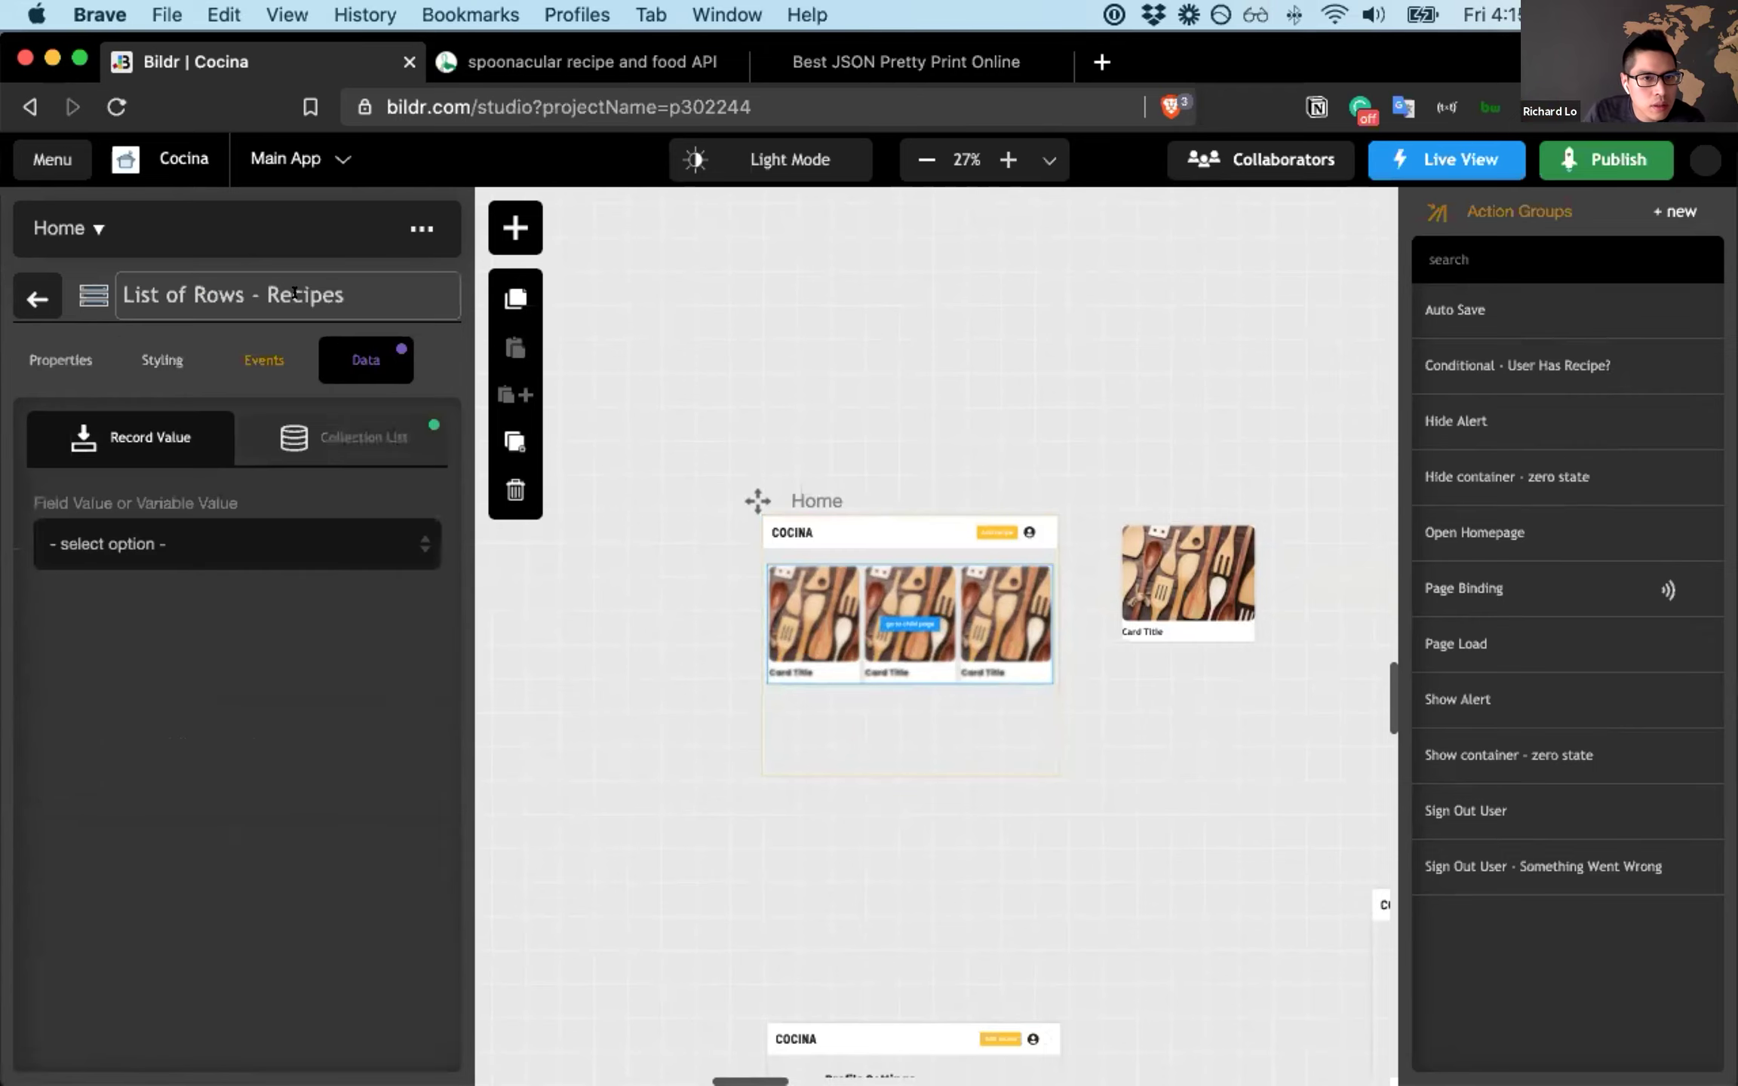
left_click(319, 430)
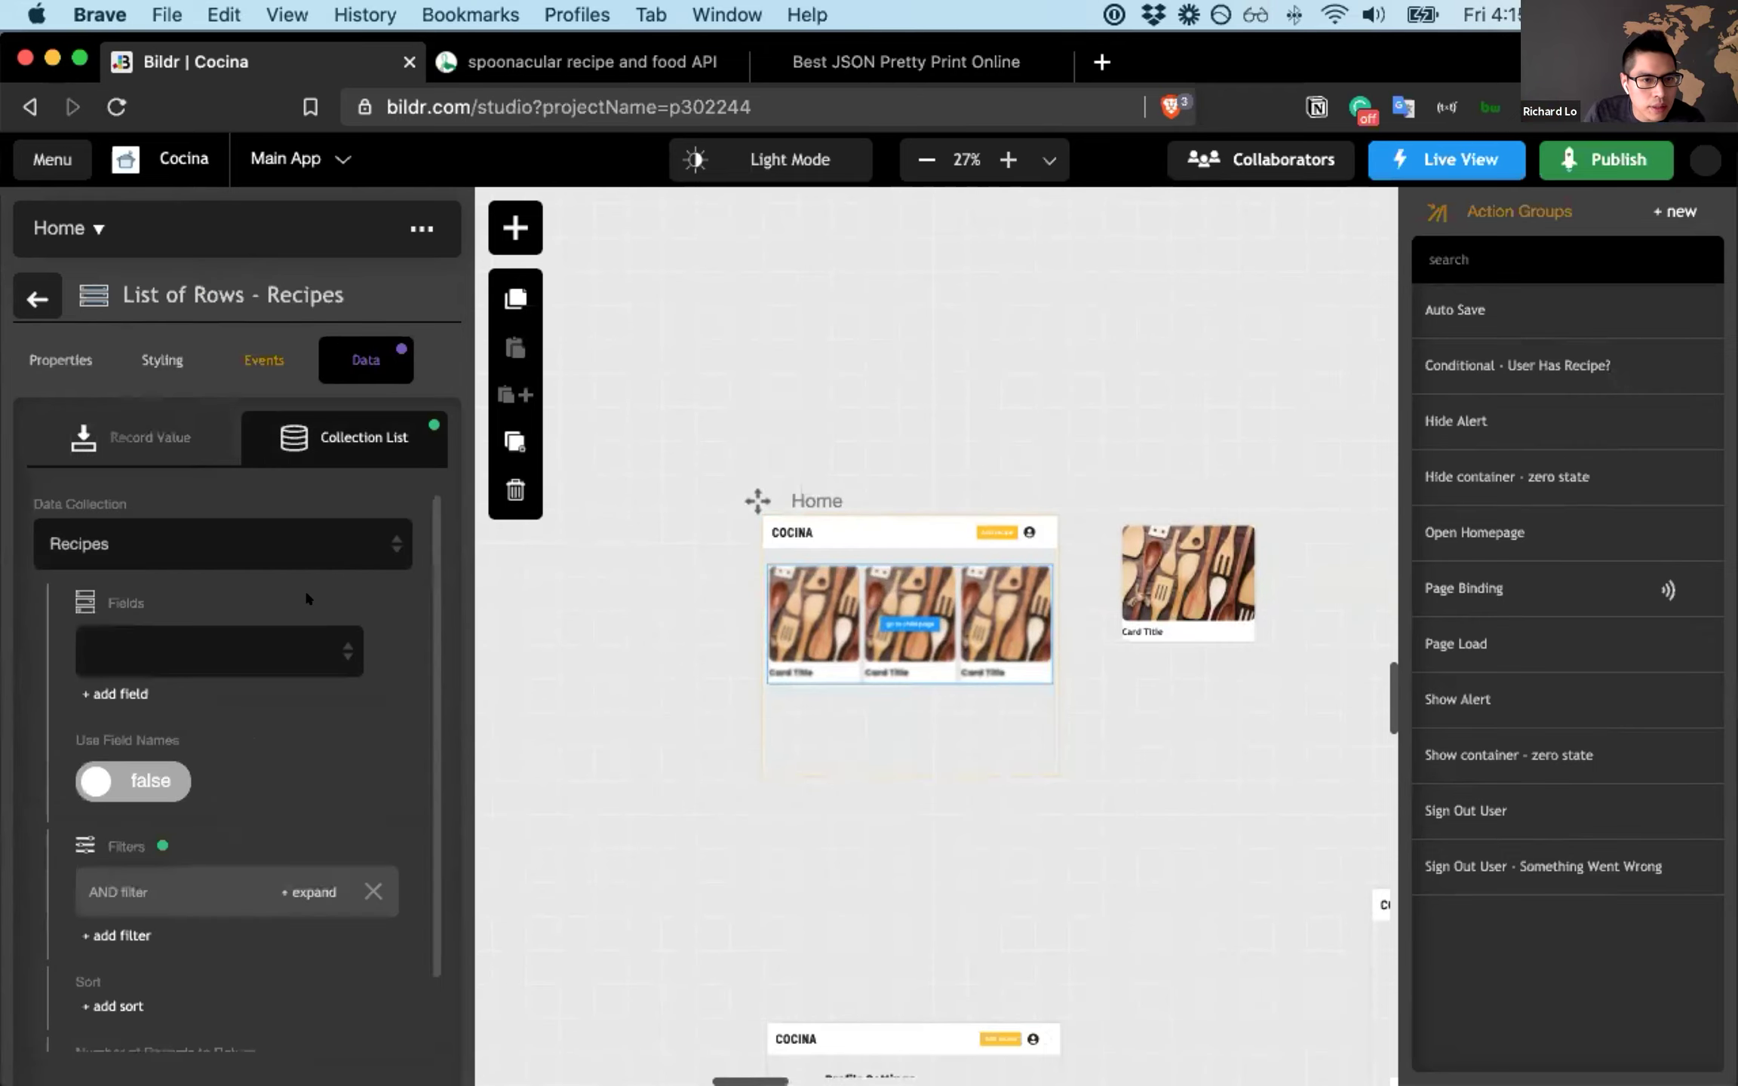
- Expand the AND filter in the Recipes collection list settings and examine its Created By filter field and comparison value settings
scroll(298, 596, "down", 2)
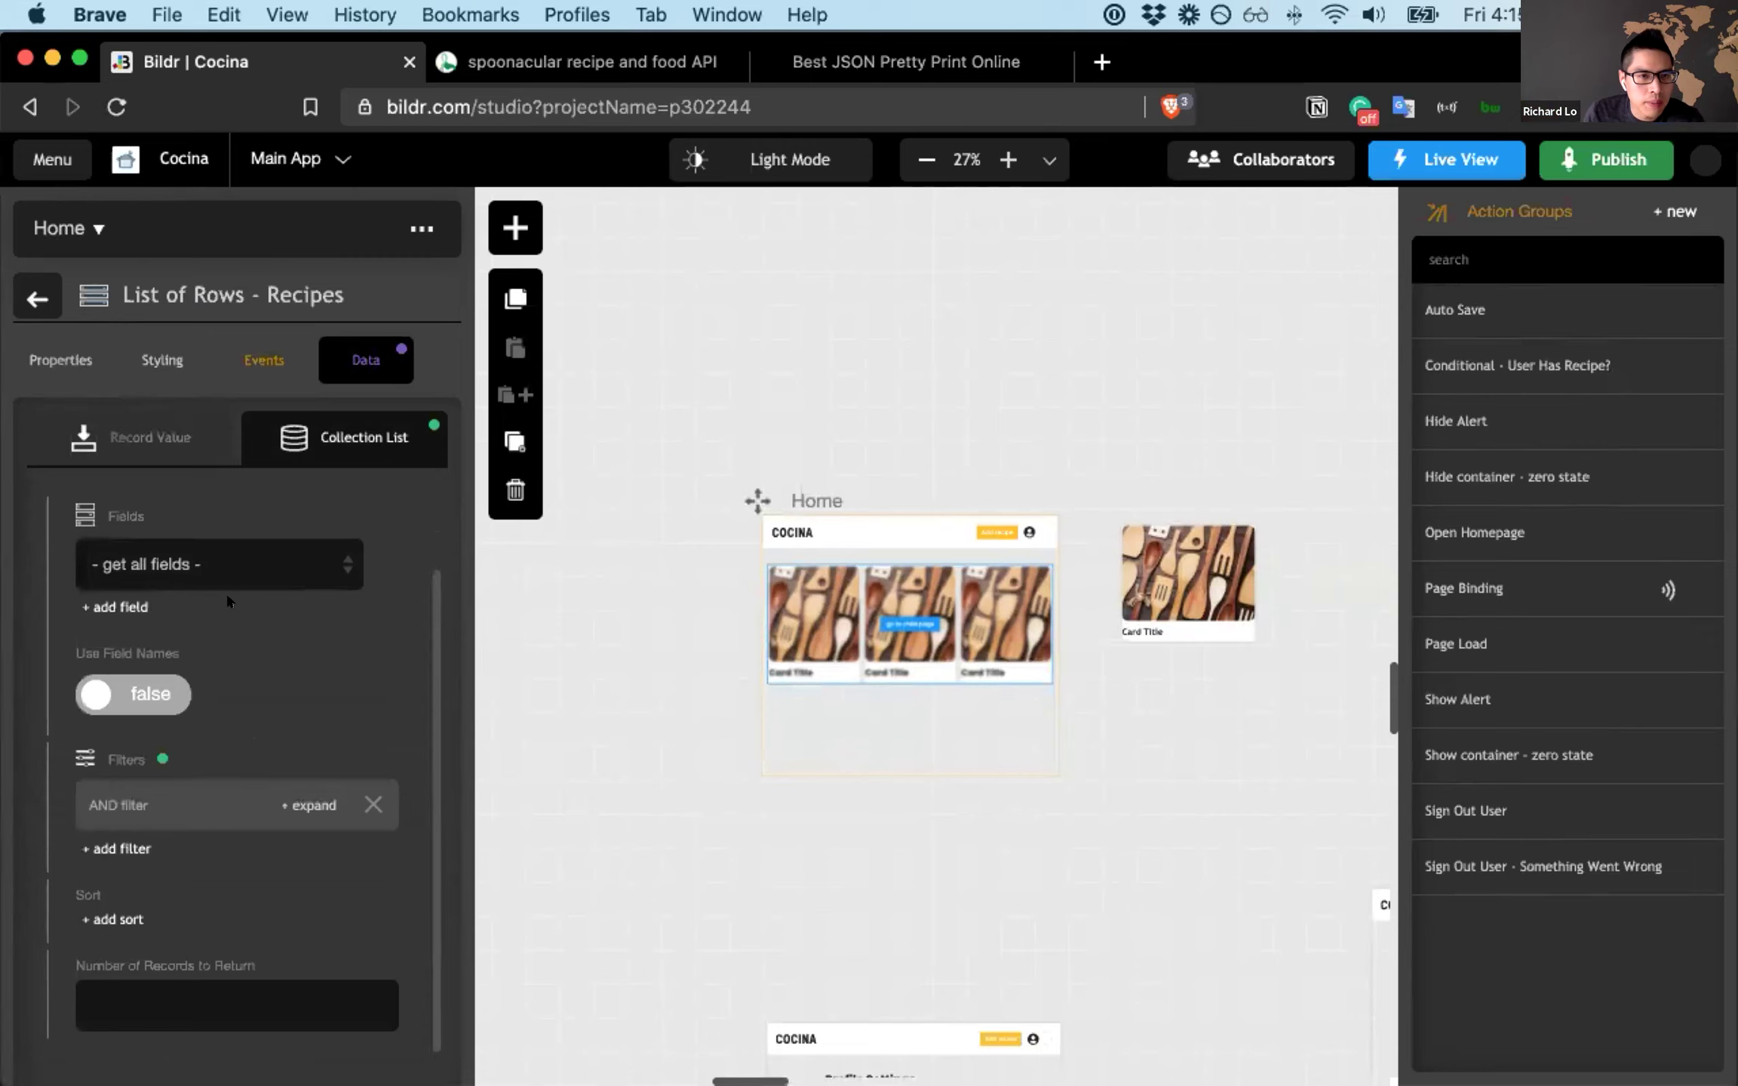
left_click(258, 796)
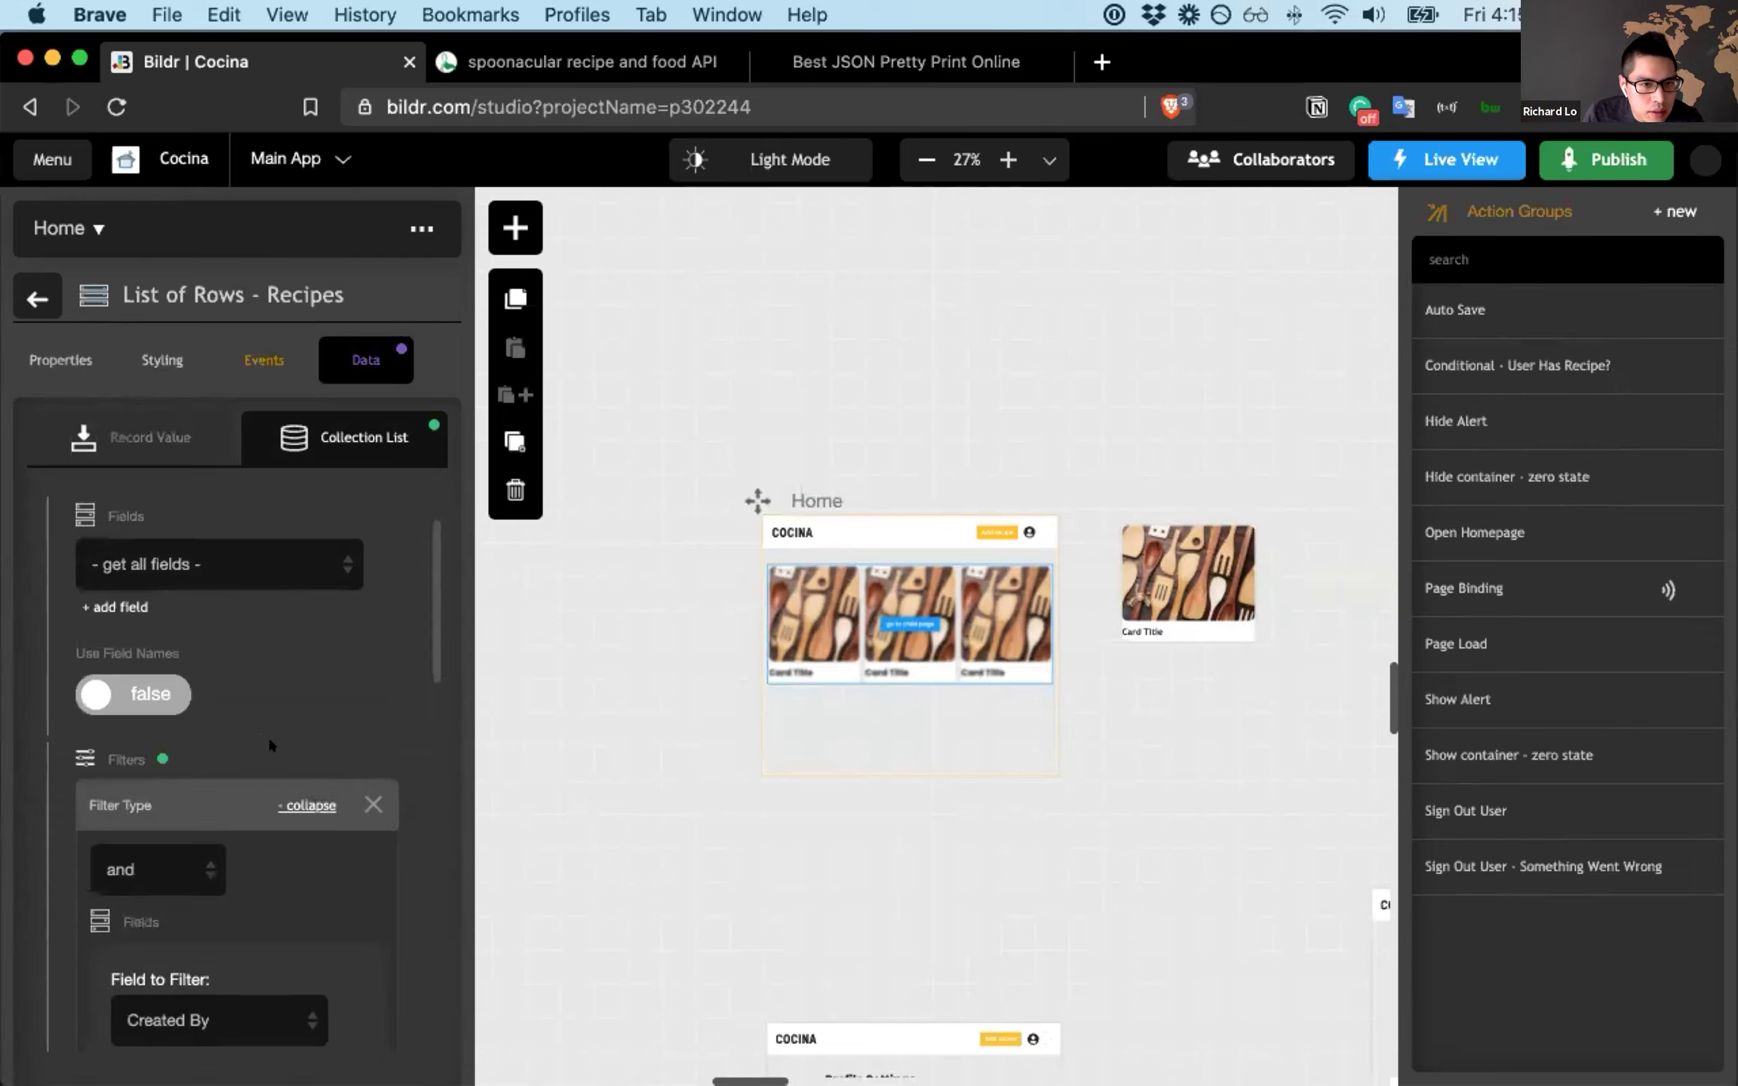
scroll(258, 737, "down", 5)
scroll(257, 737, "down", 1)
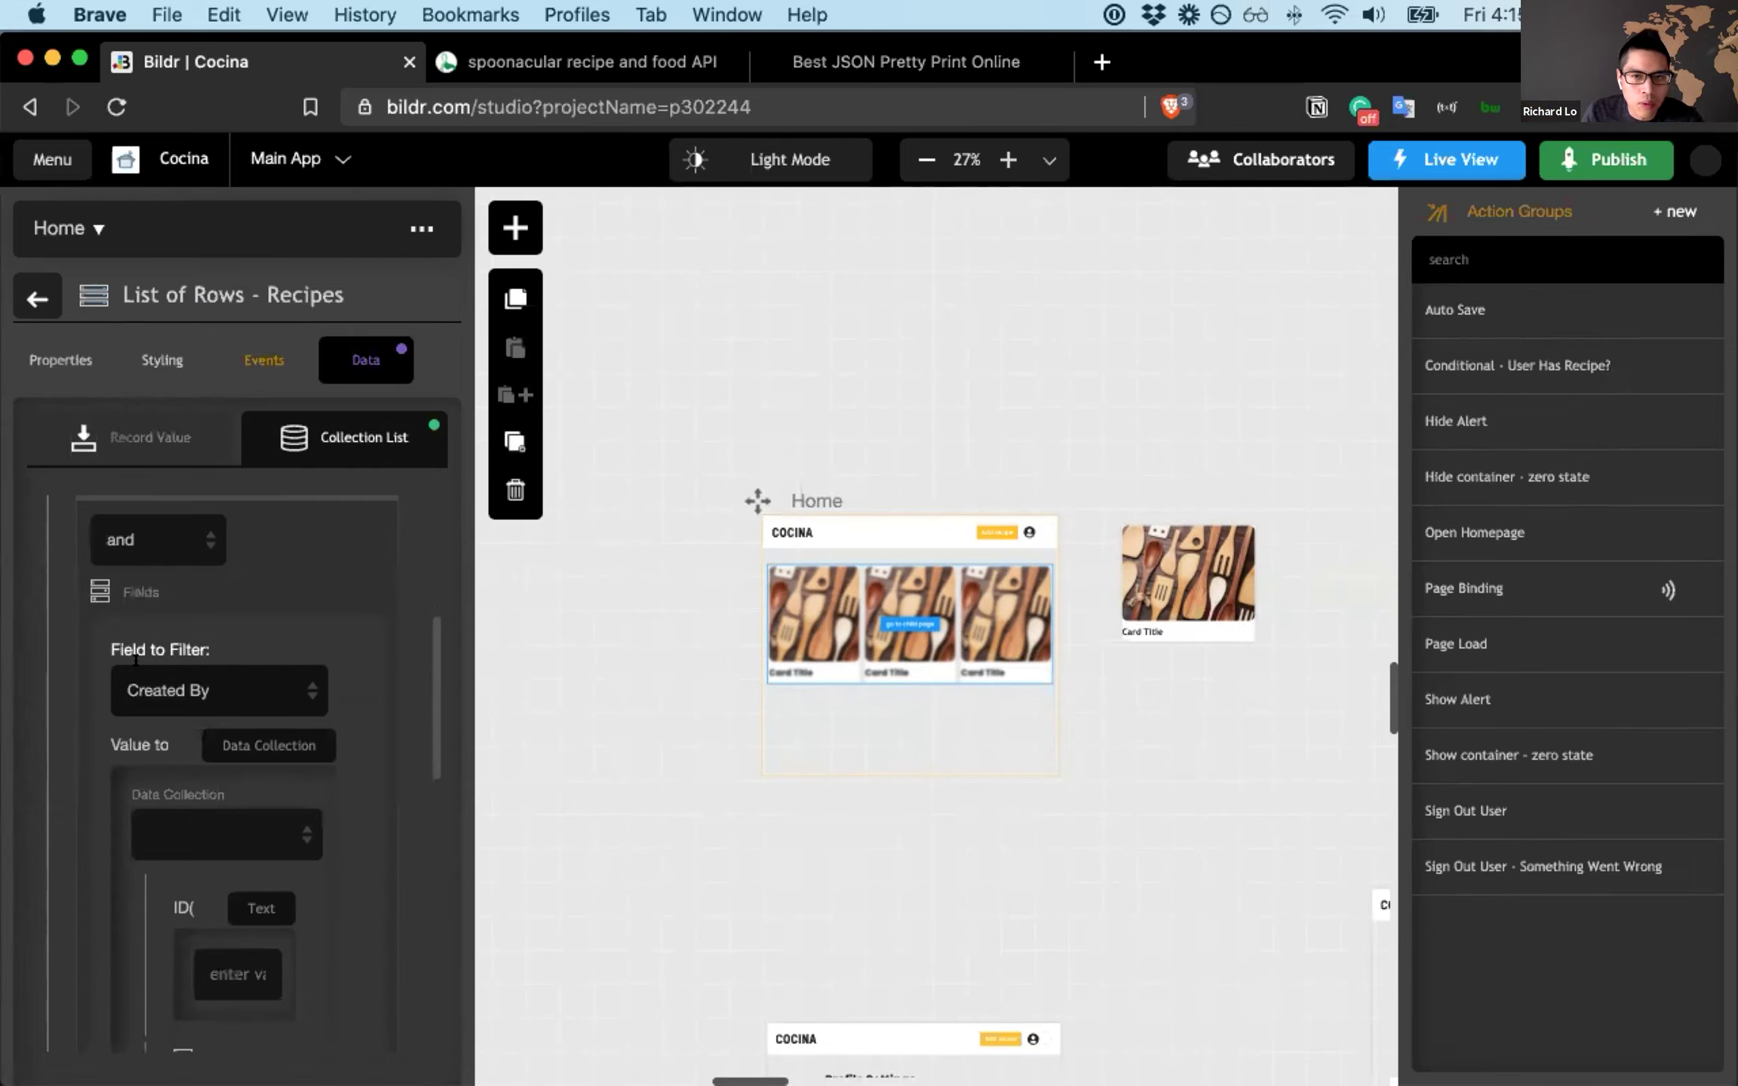
scroll(209, 612, "down", 3)
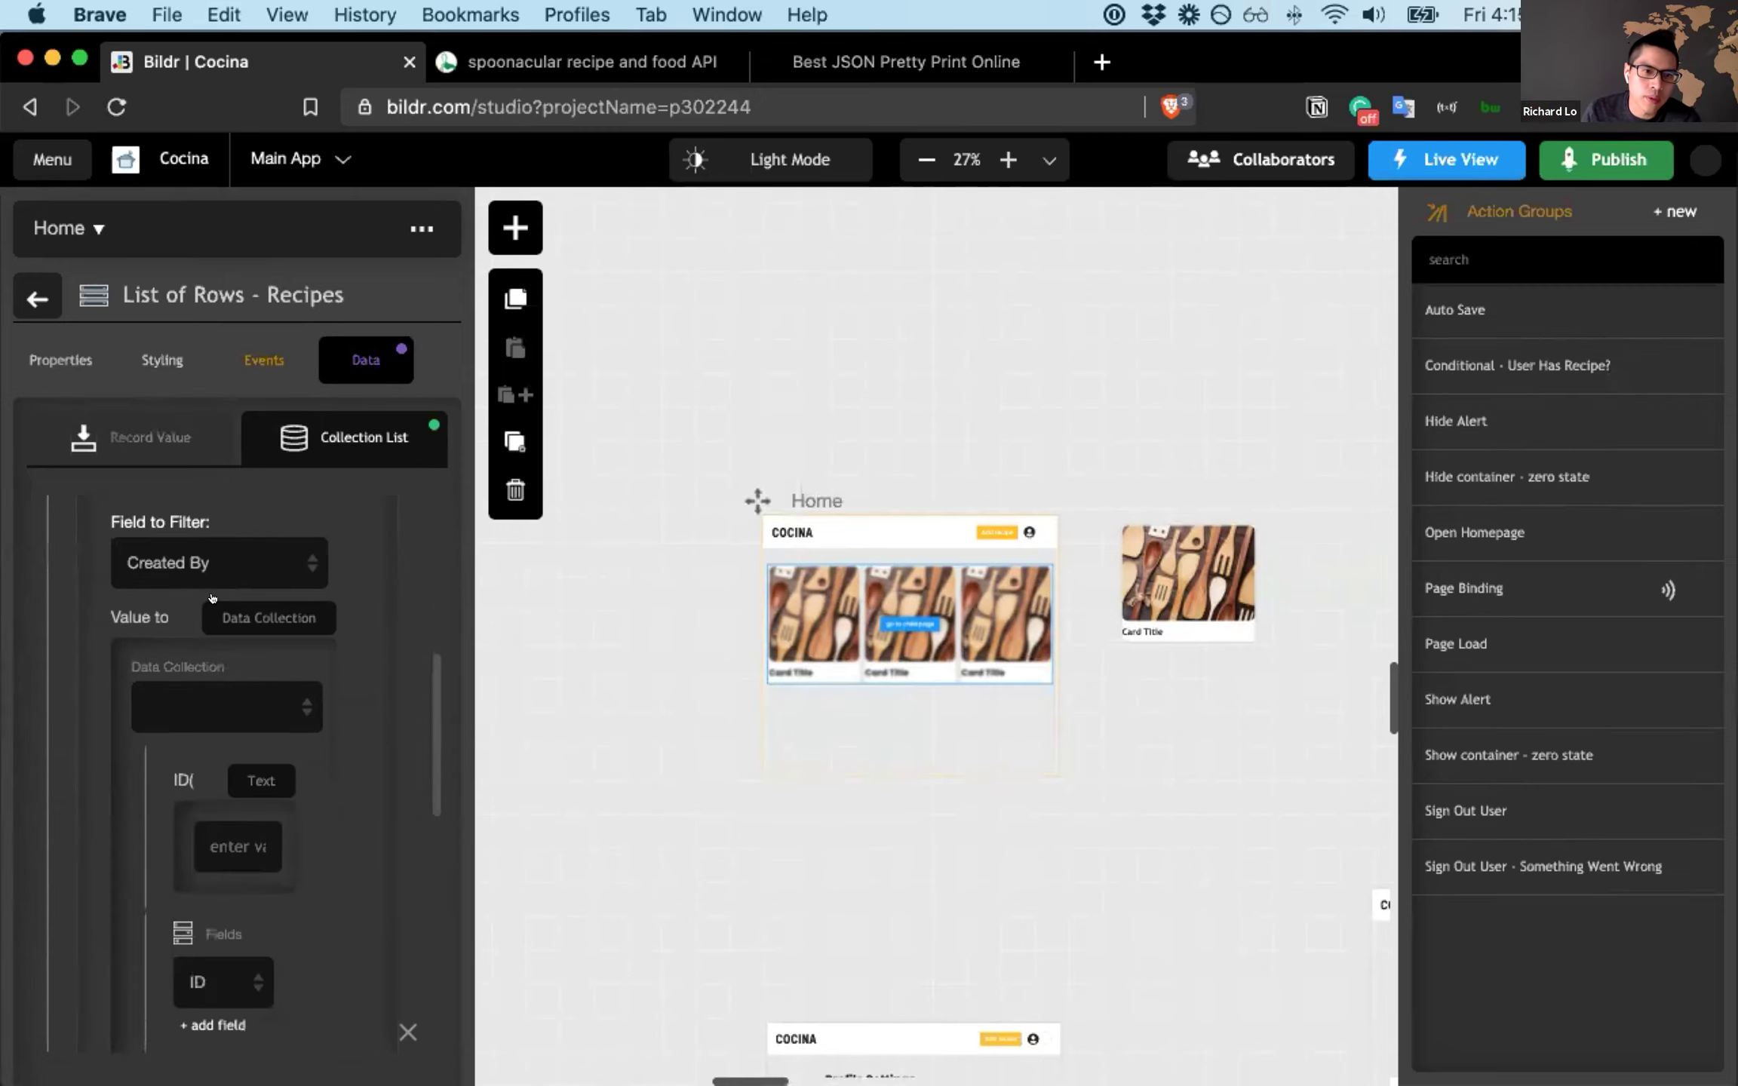
scroll(212, 597, "down", 4)
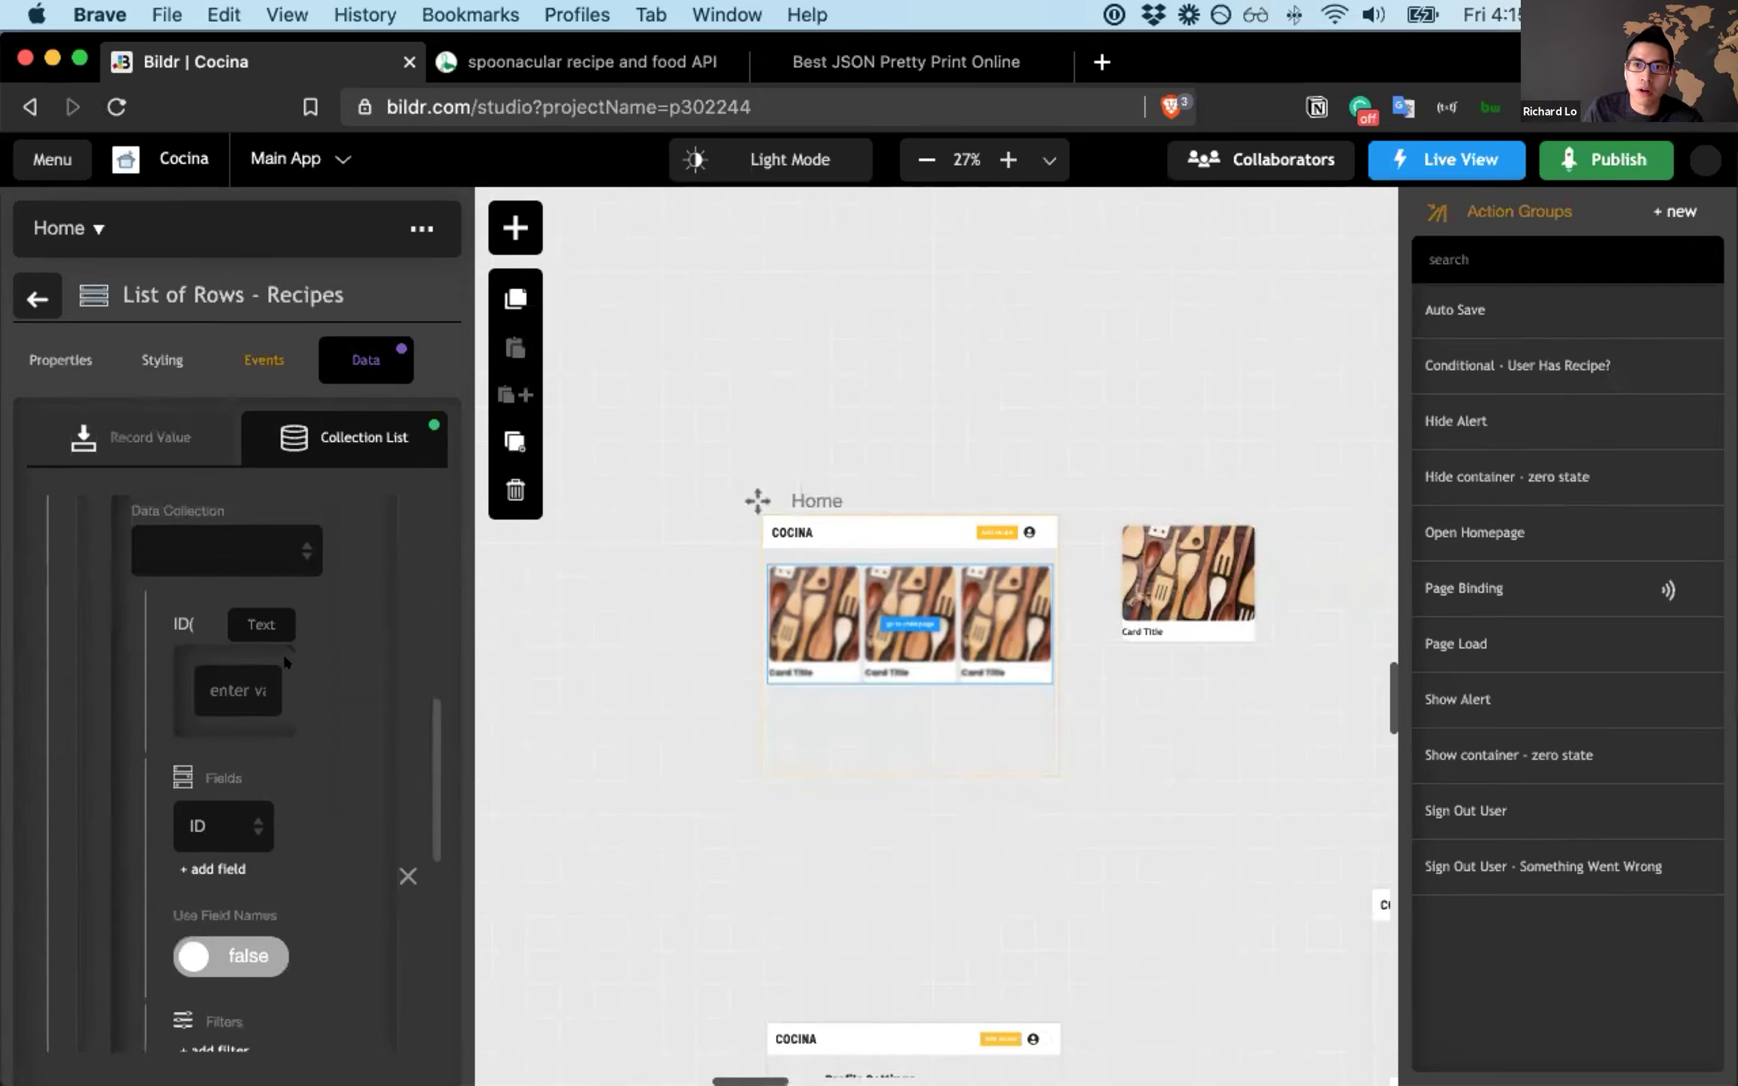
scroll(285, 653, "down", 12)
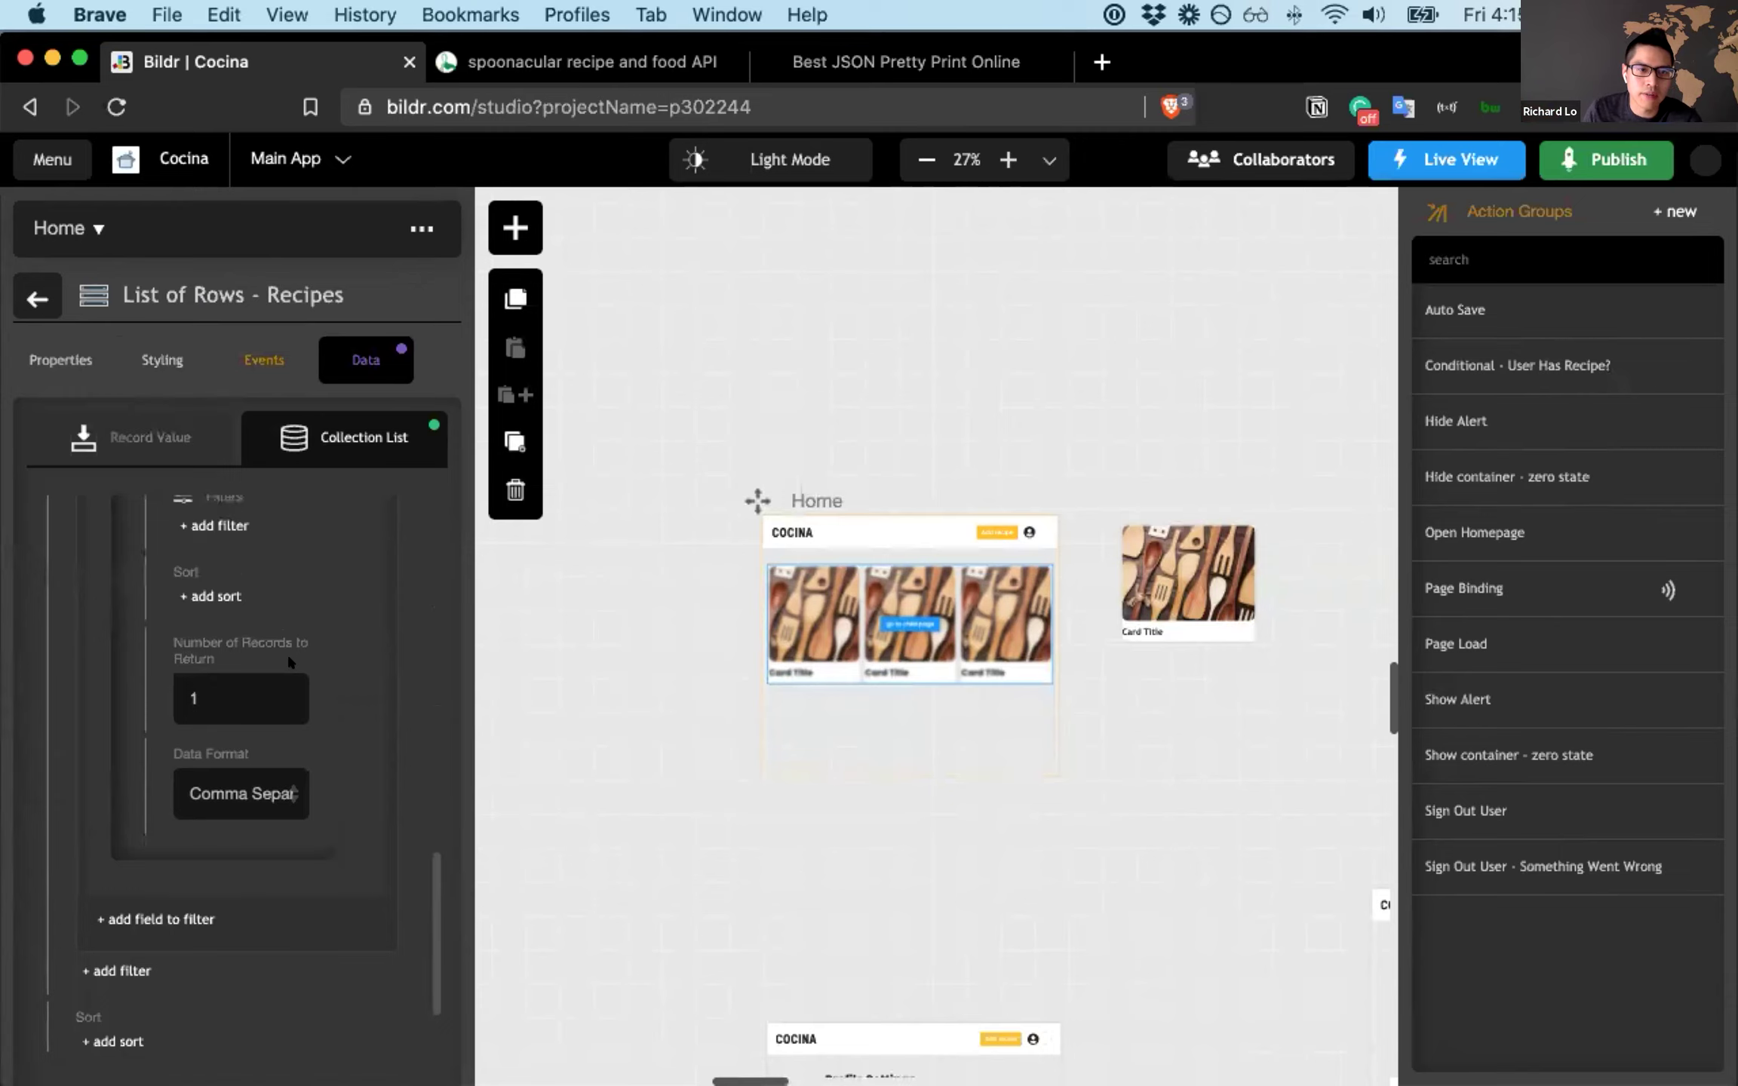
scroll(287, 653, "up", 15)
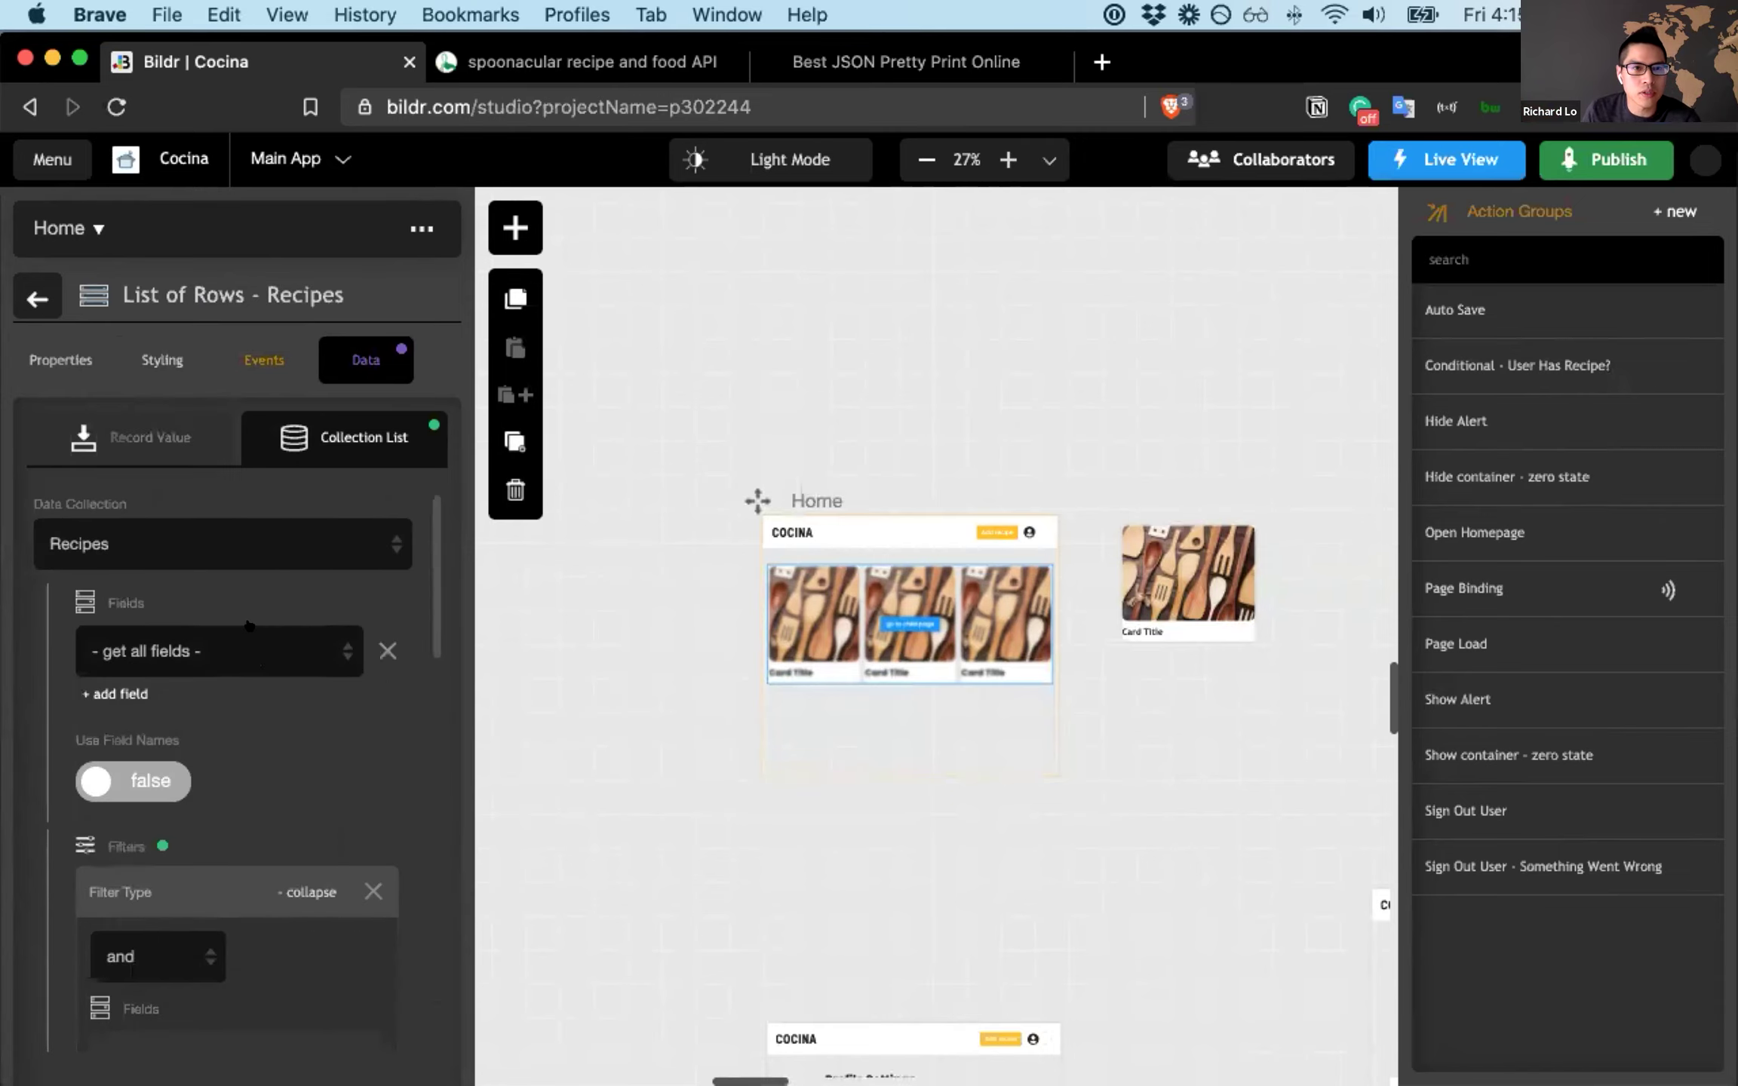
- Select the card-img-top image of the Recipe Card, locate it in the element tree and show its properties
left_click(1168, 537)
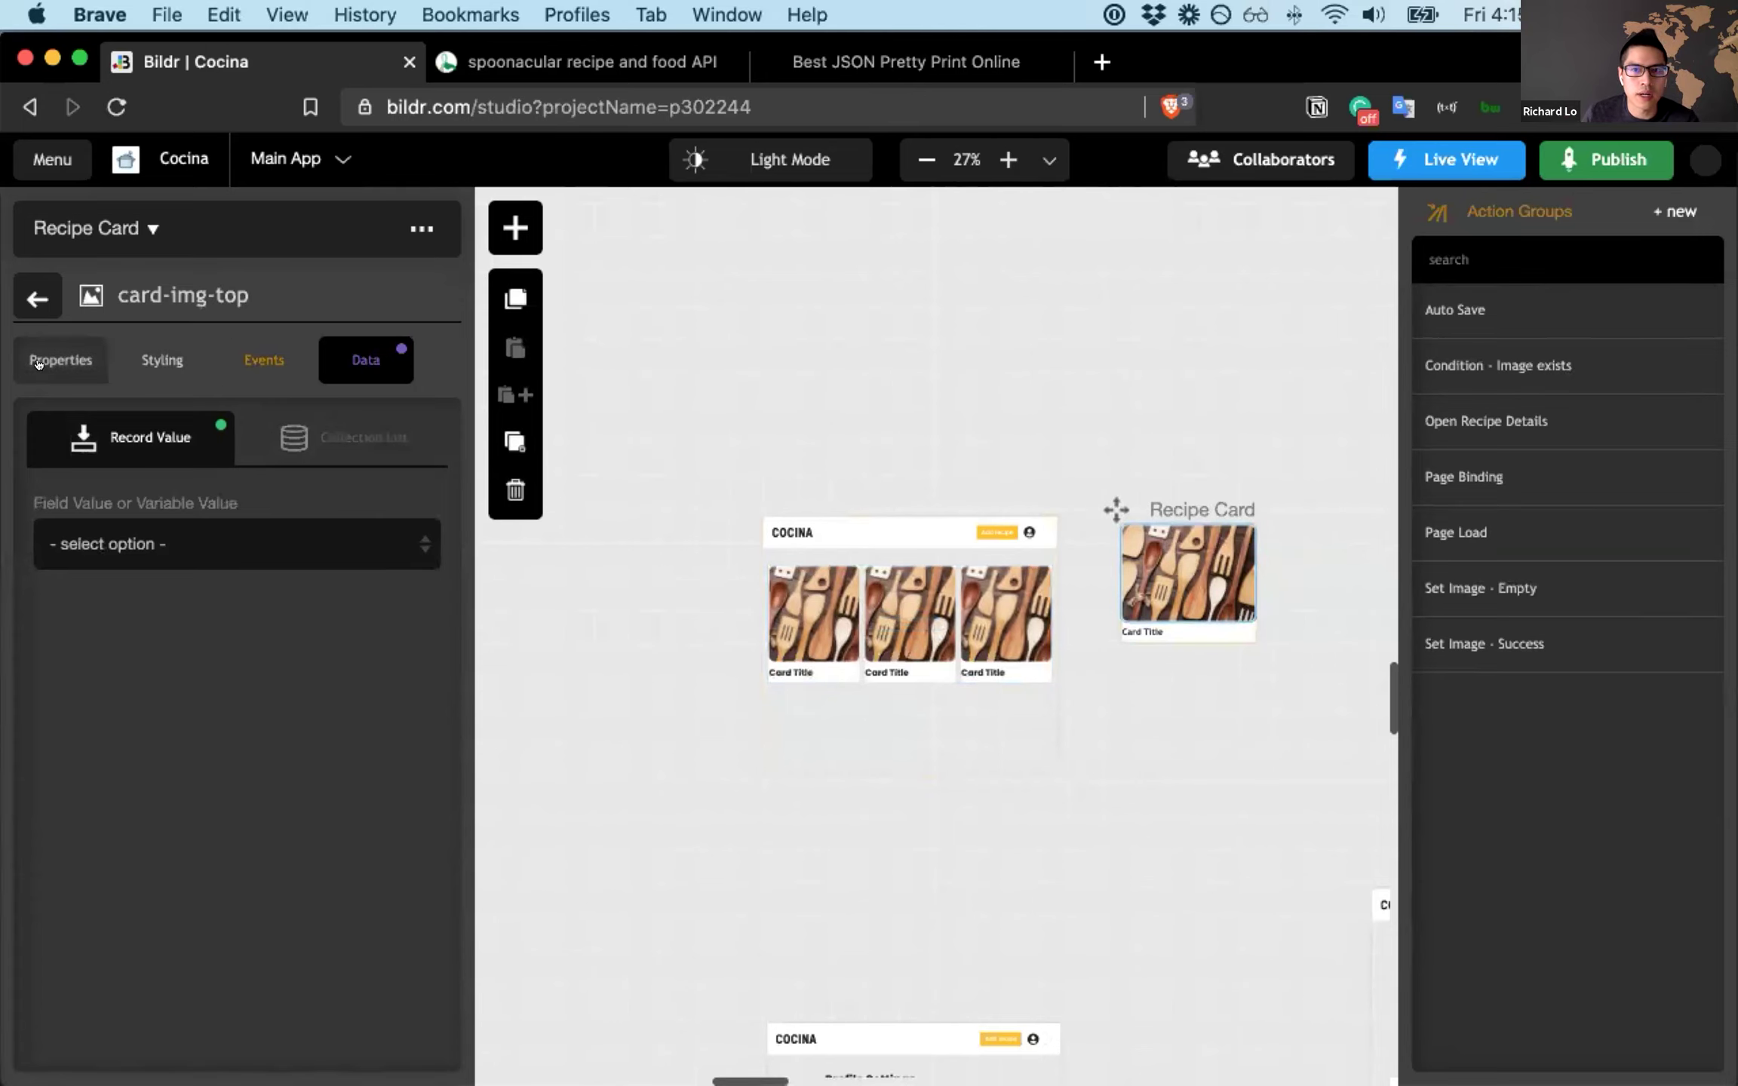
left_click(38, 362)
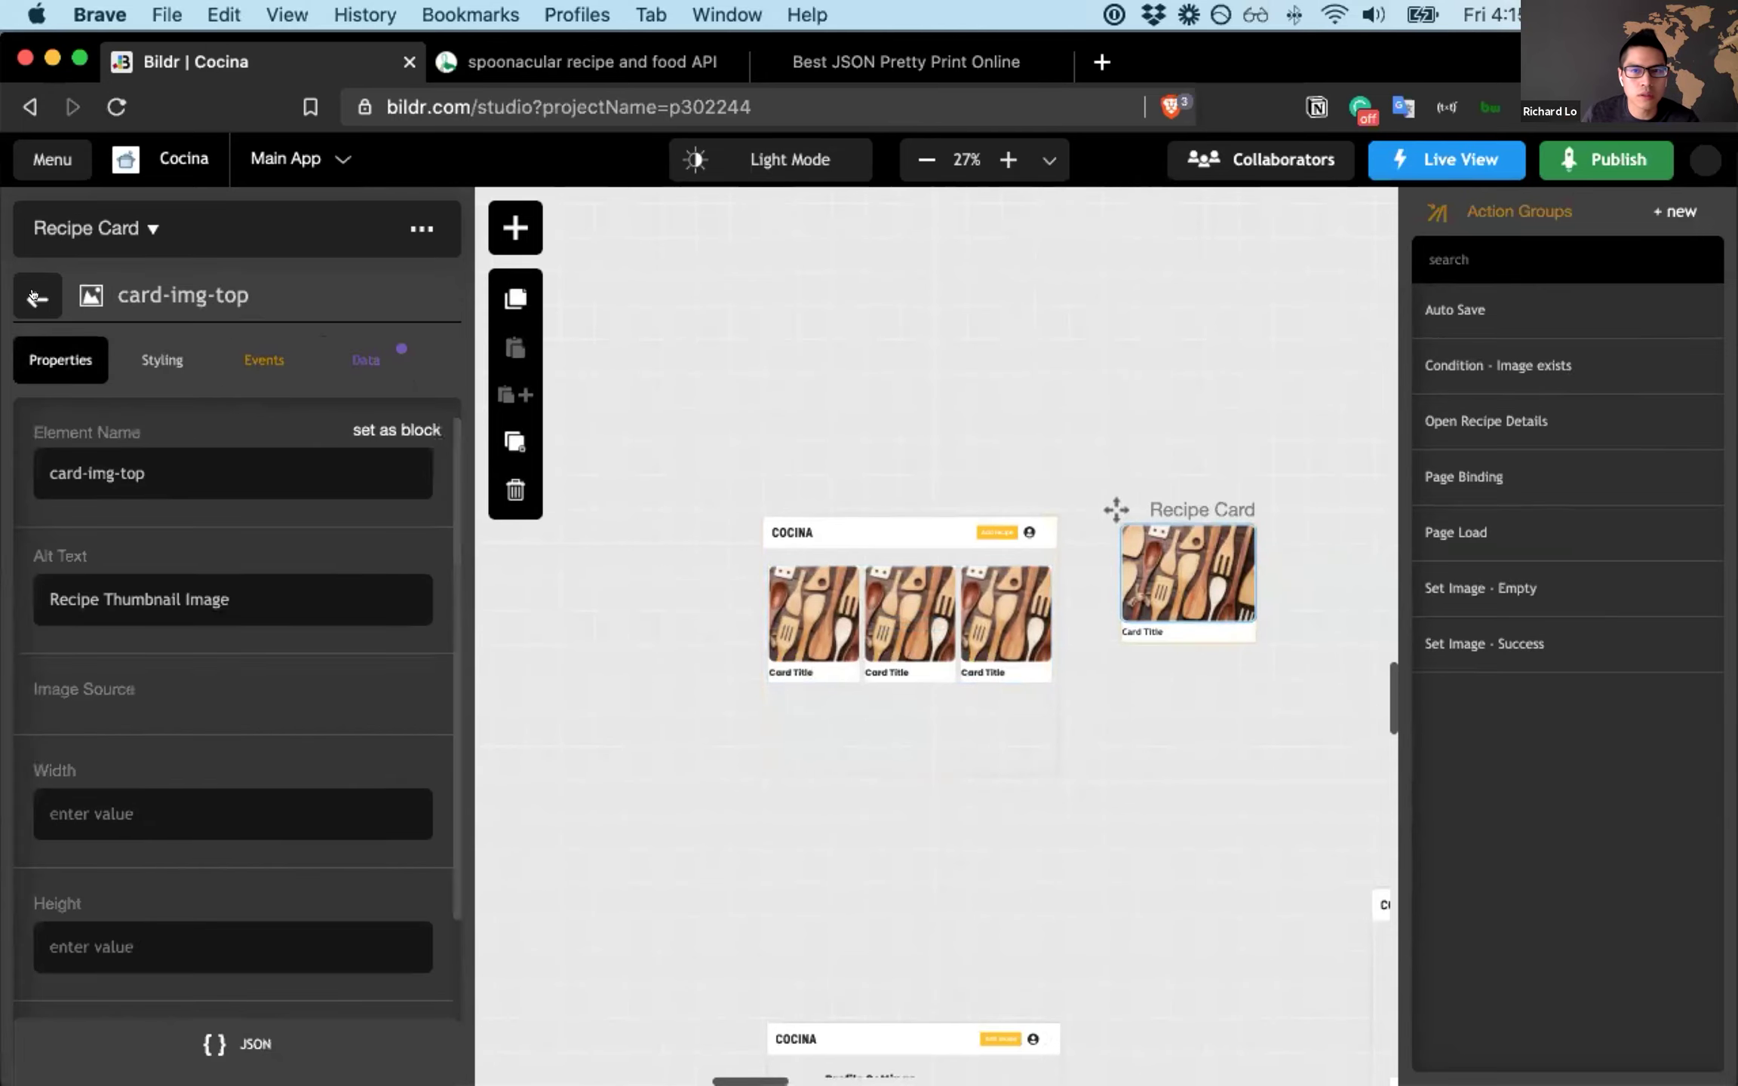
left_click(34, 296)
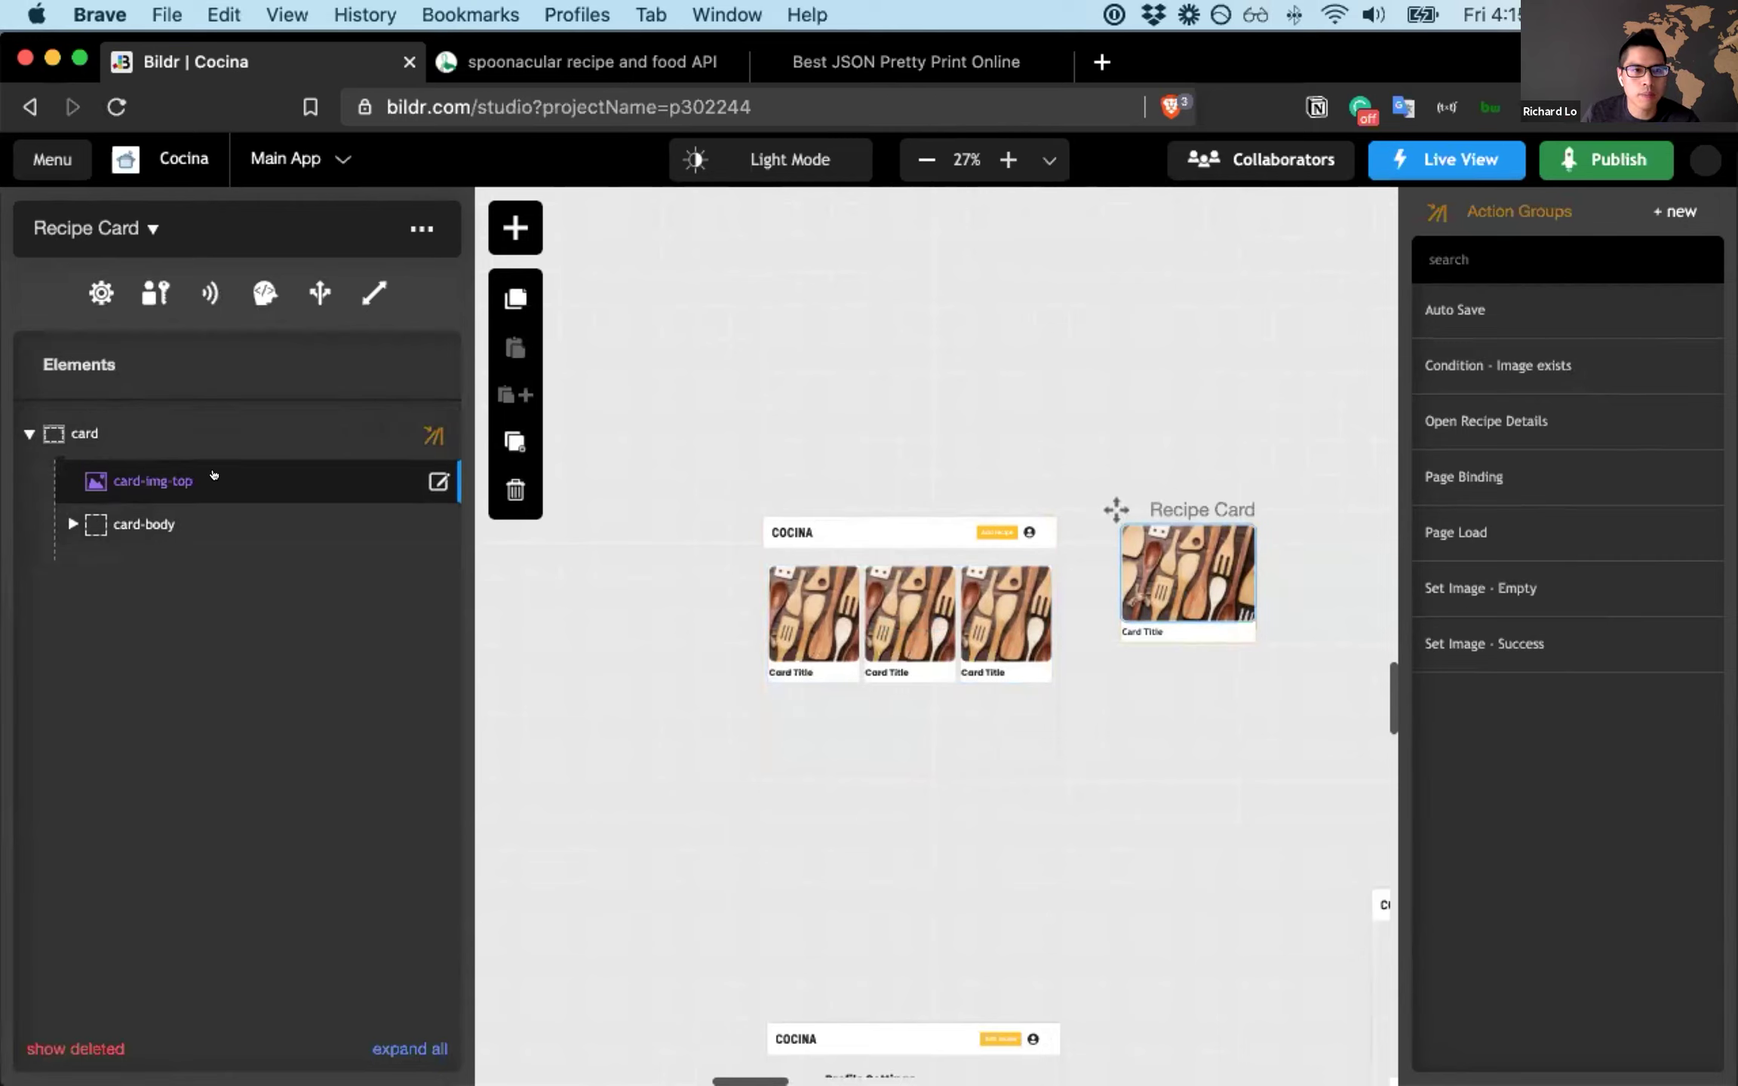
left_click(213, 474)
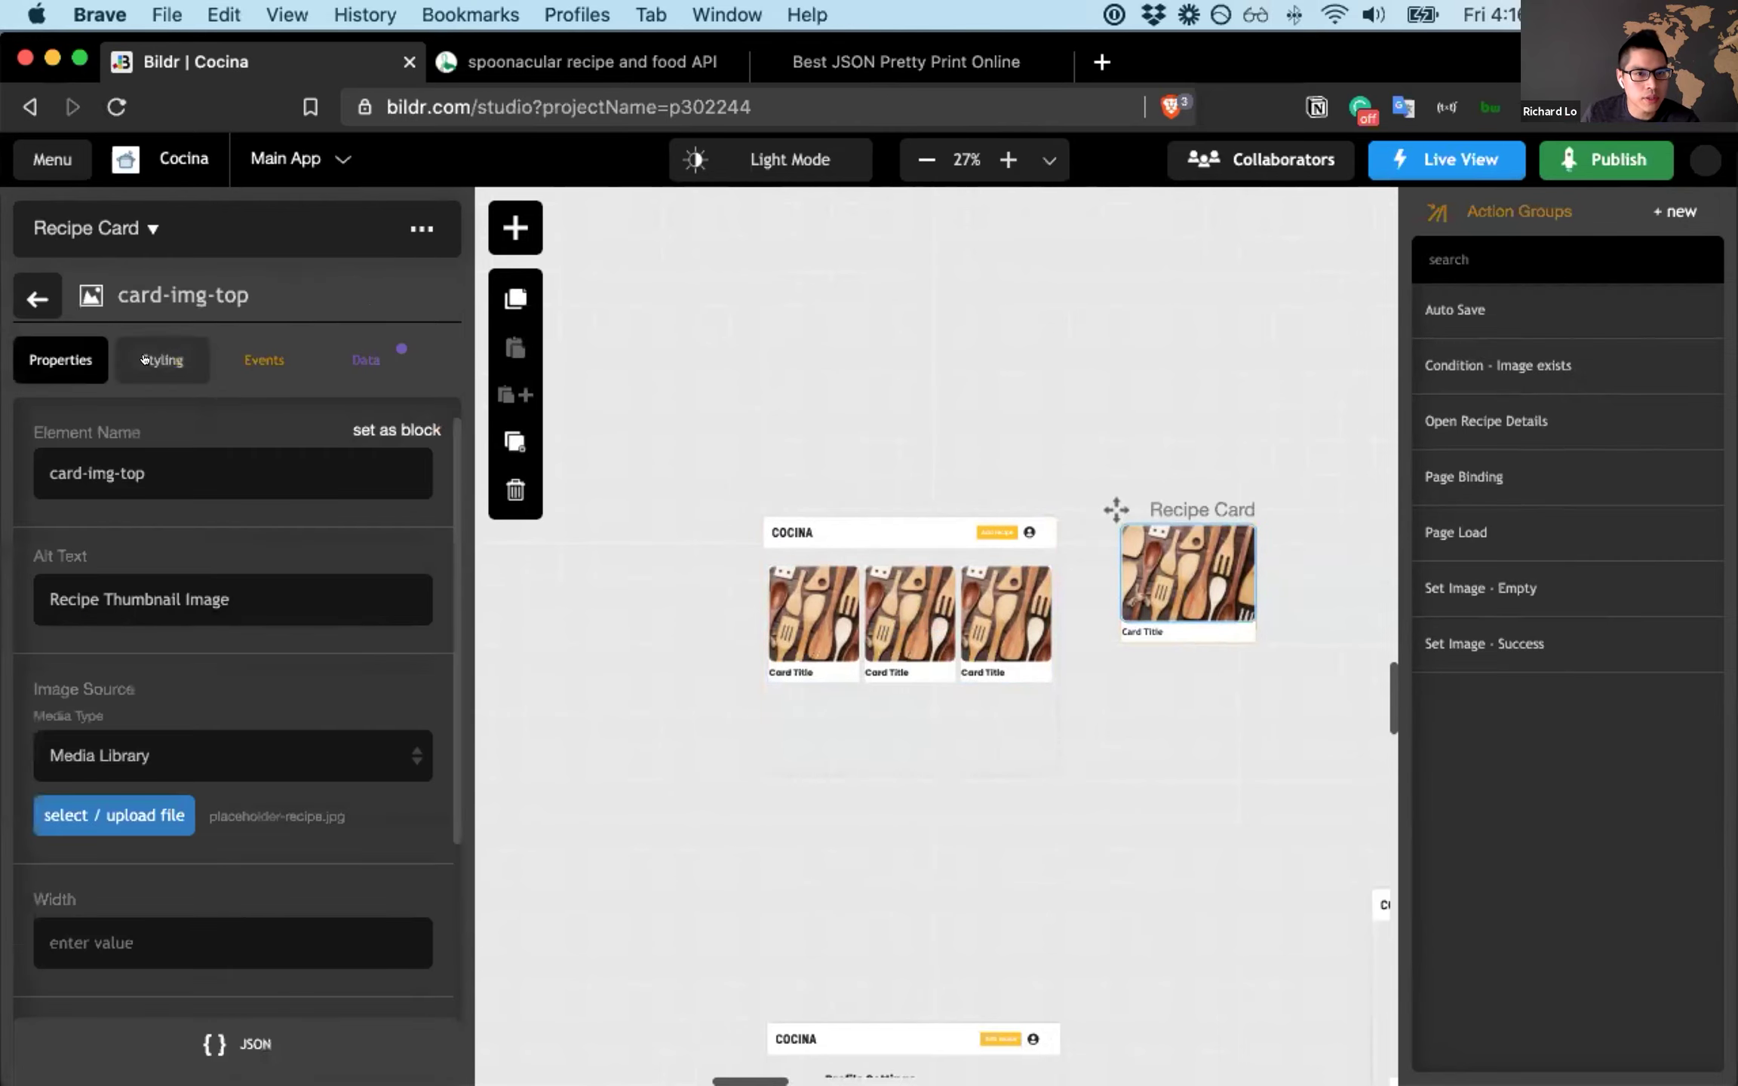
- Examine the card-img-top image's style classes and external class references, and show its record value data settings
left_click(145, 359)
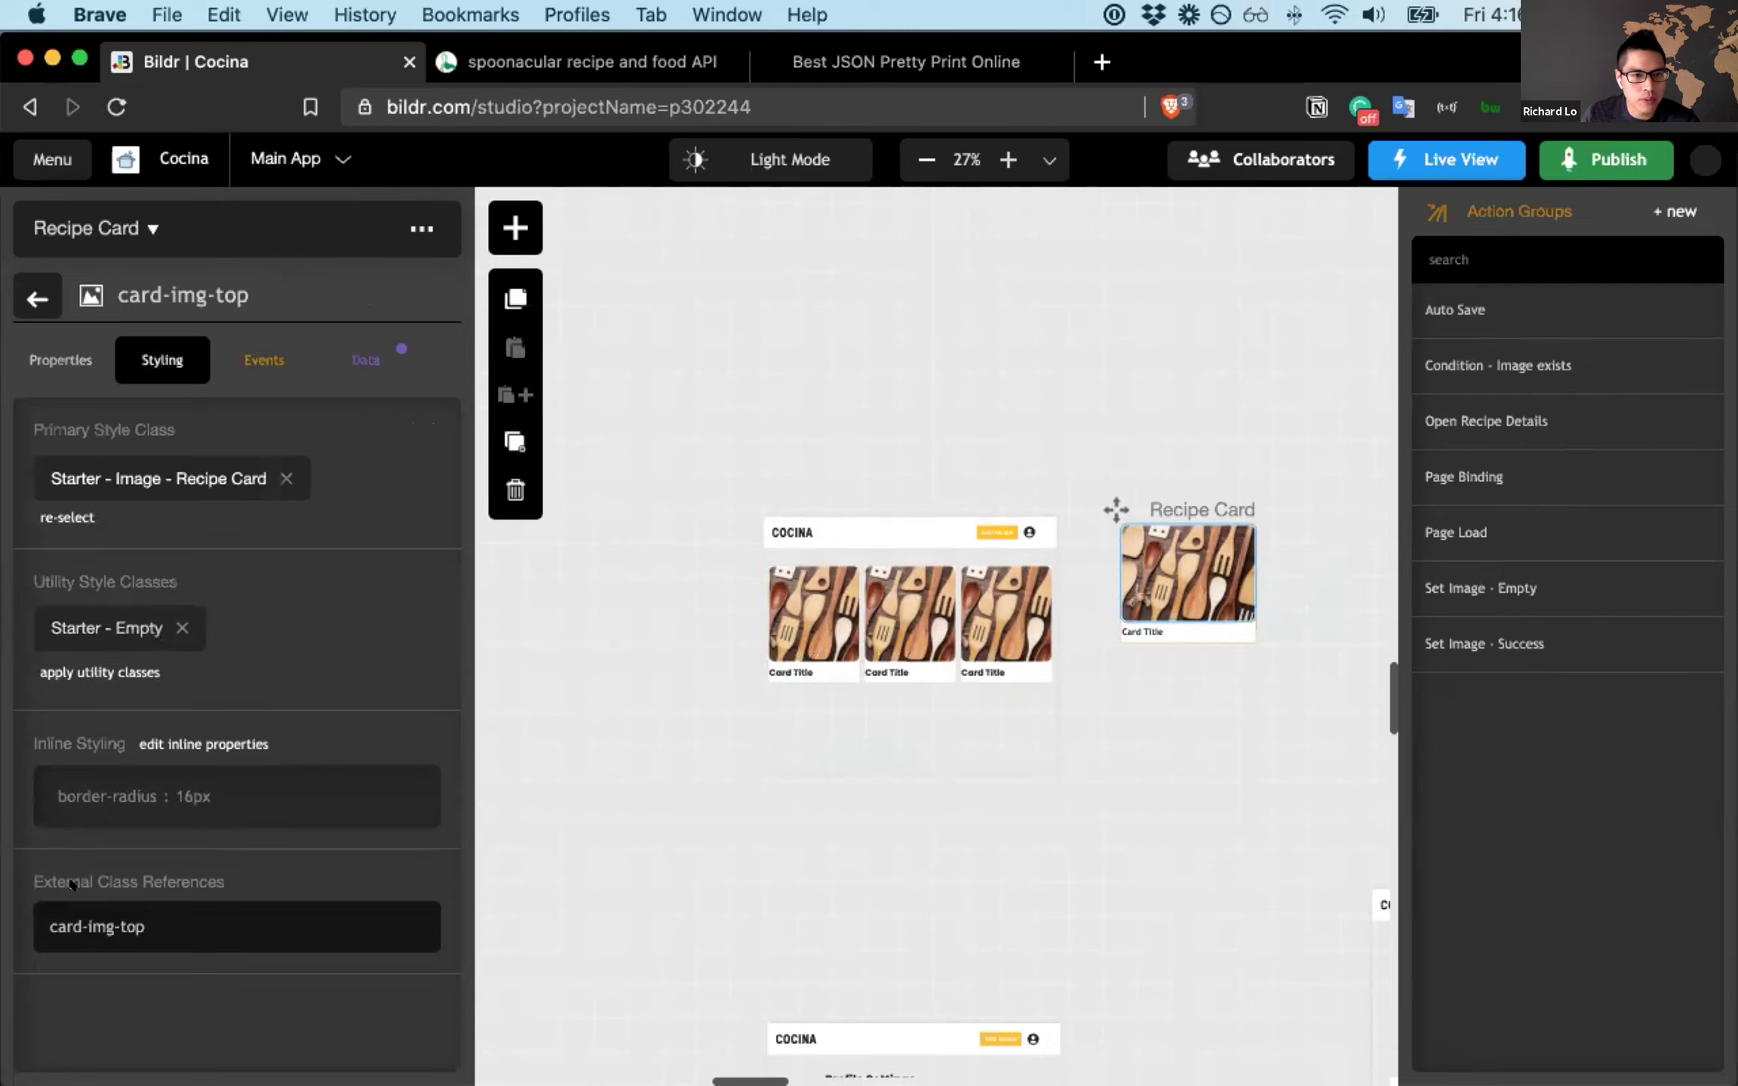
left_click_drag(53, 879, 226, 881)
left_click(142, 948)
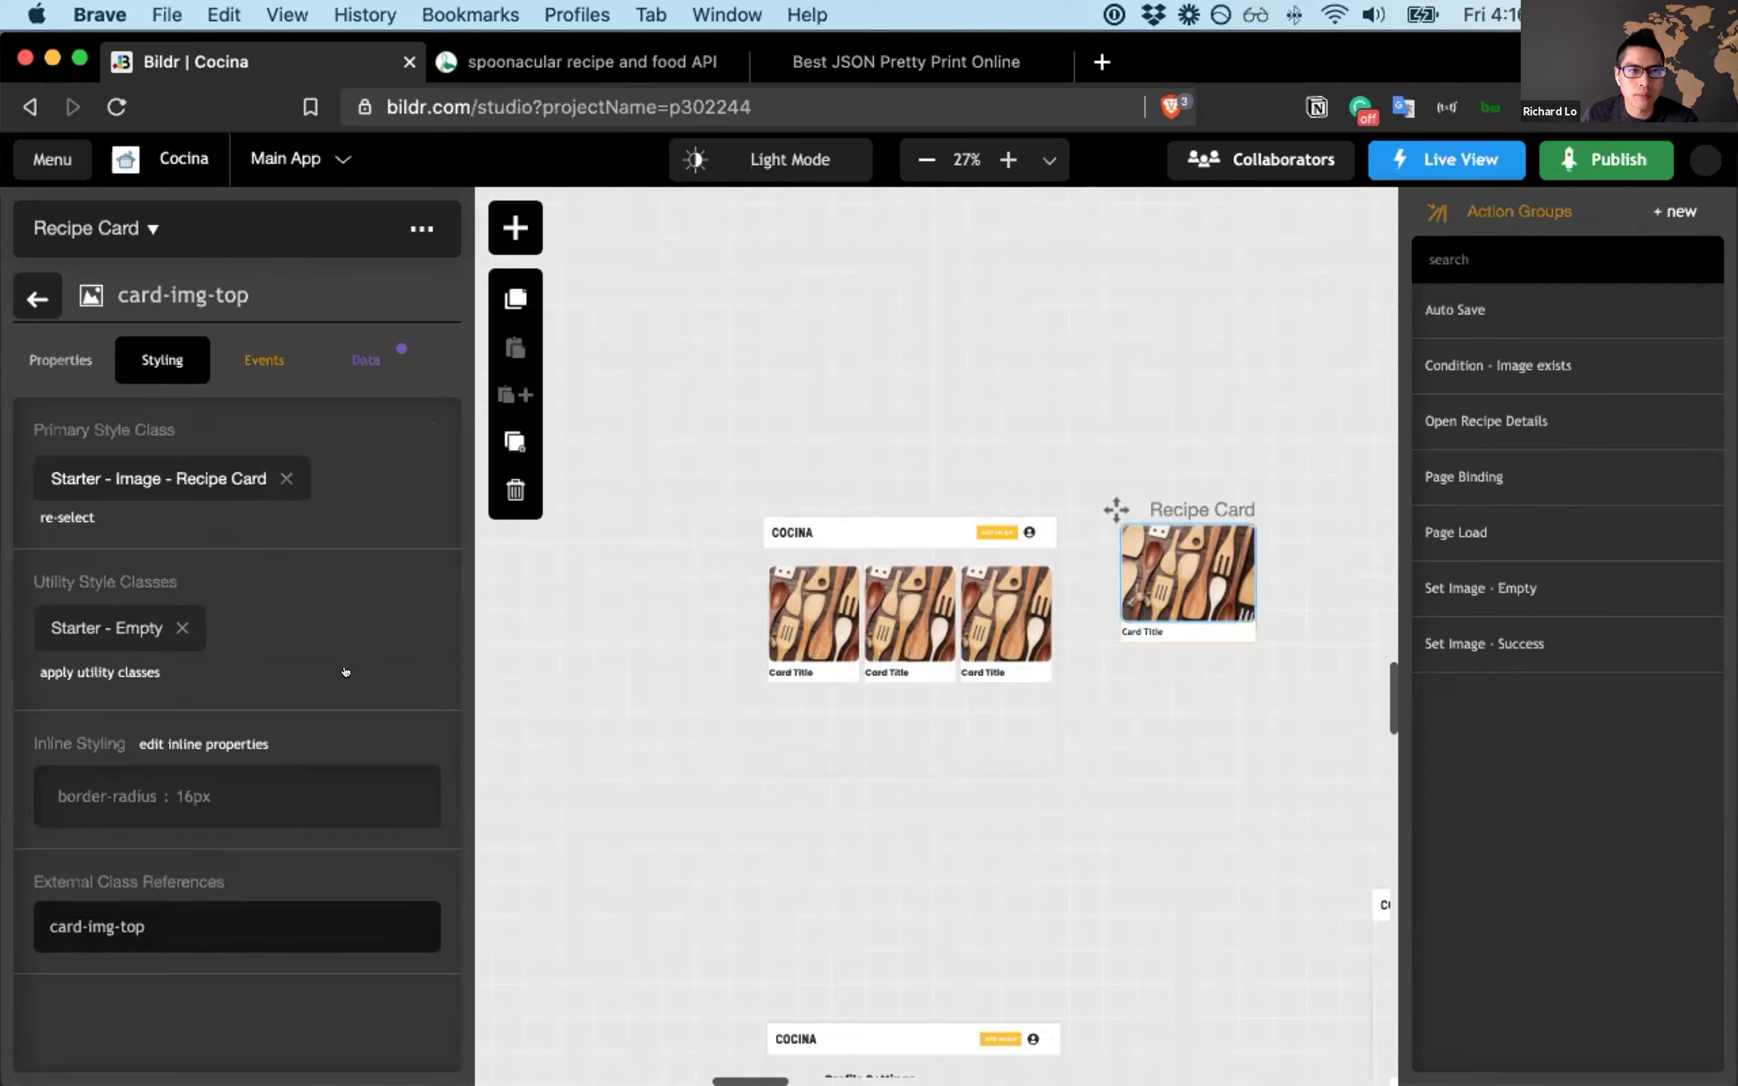
left_click(367, 367)
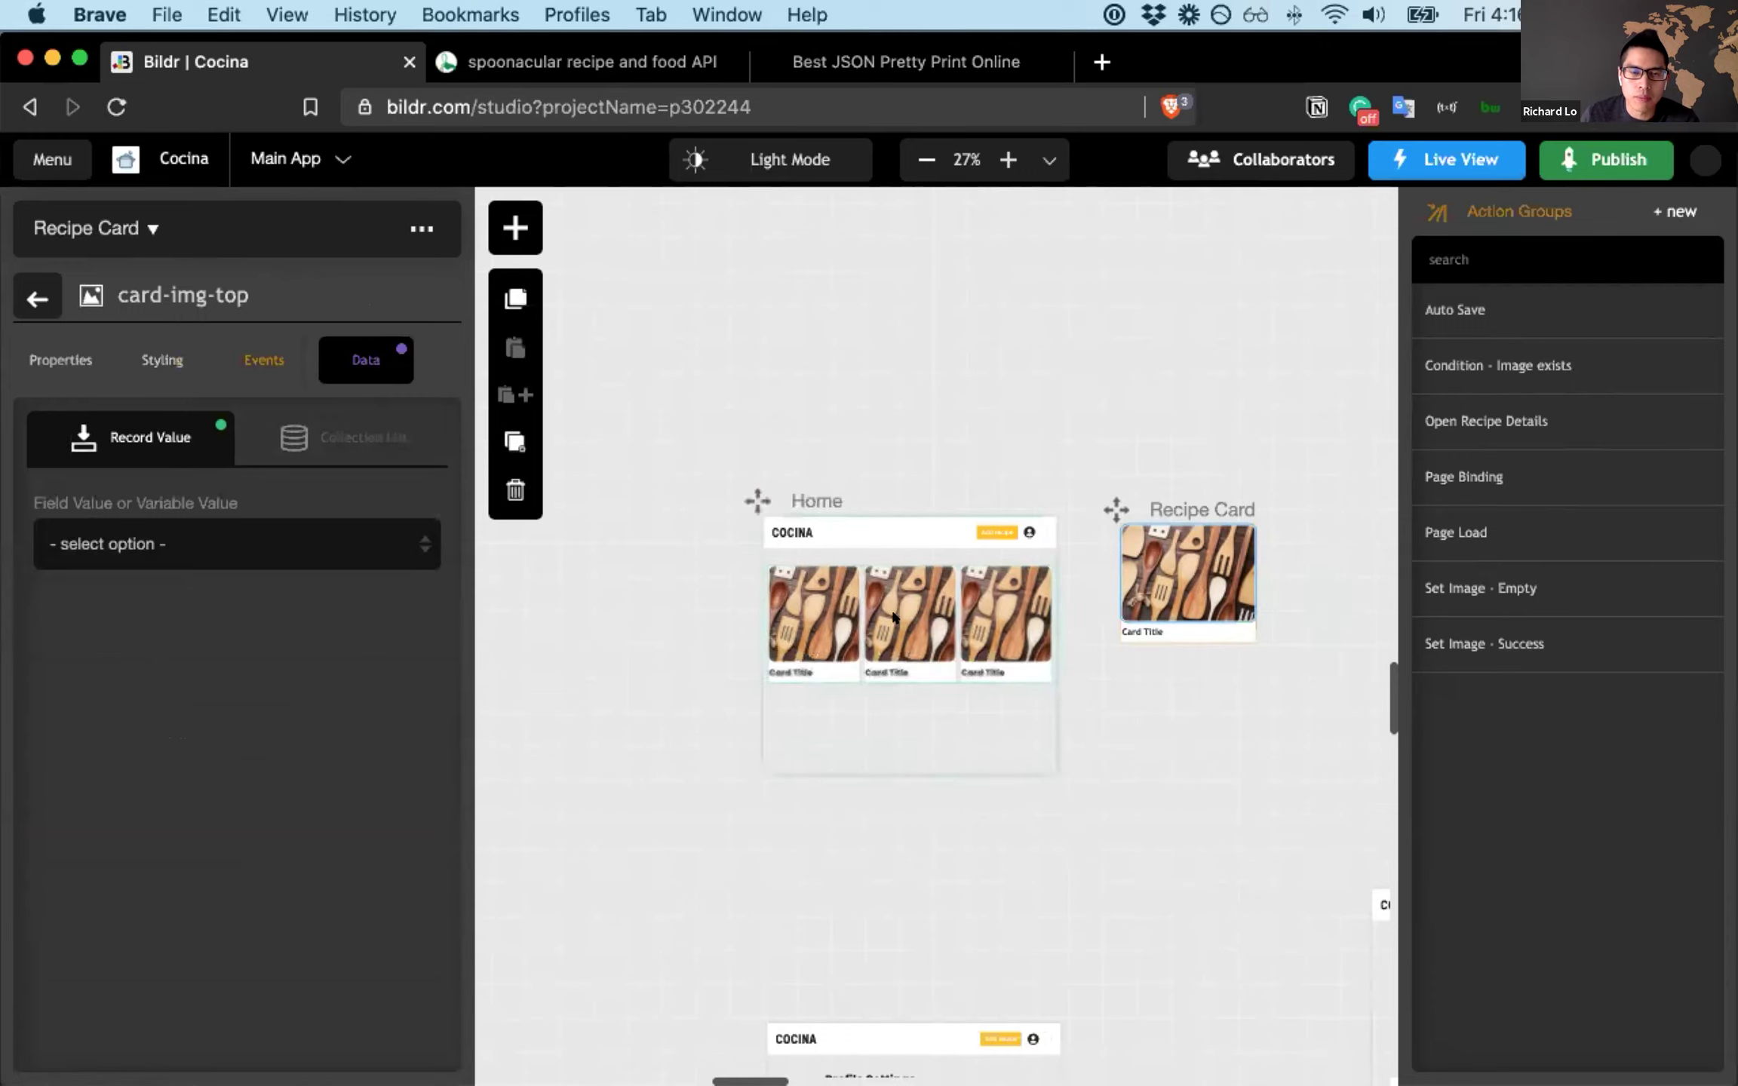
- Go to the Navbar page, check the Navbar element's properties and return to its element tree
scroll(1043, 740, "down", 2)
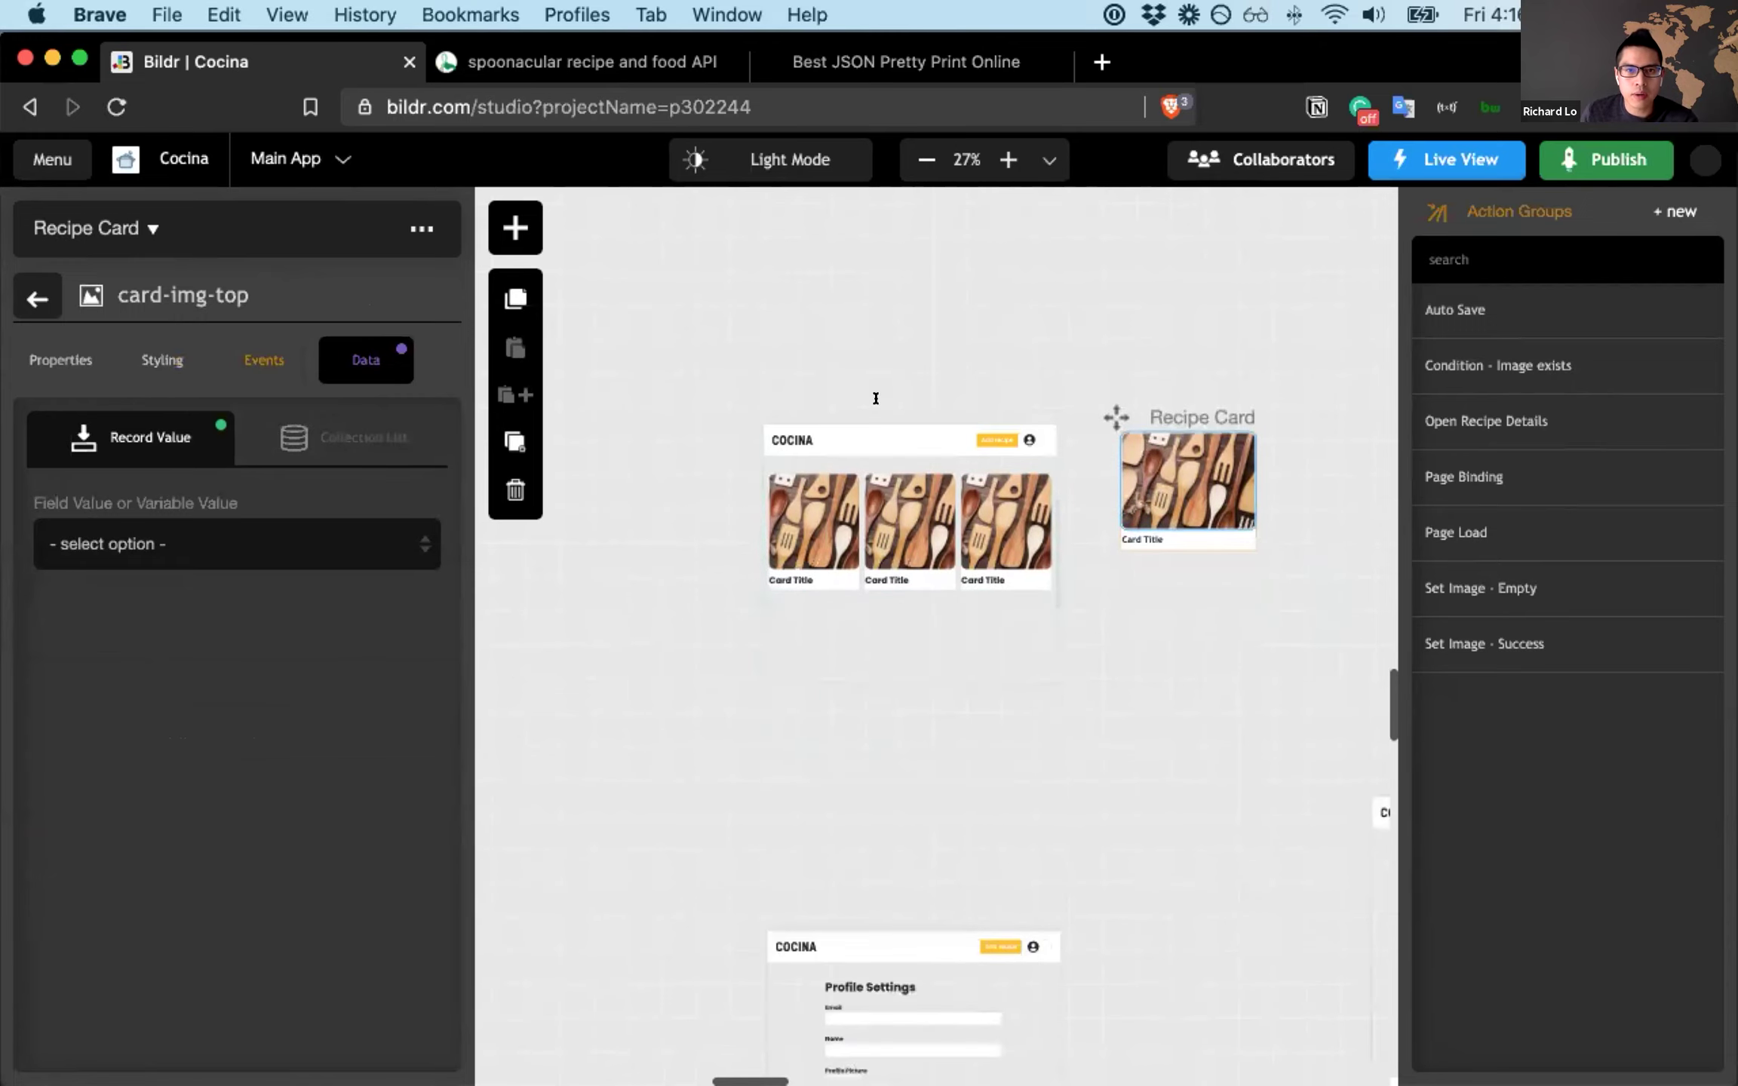
left_click(893, 438)
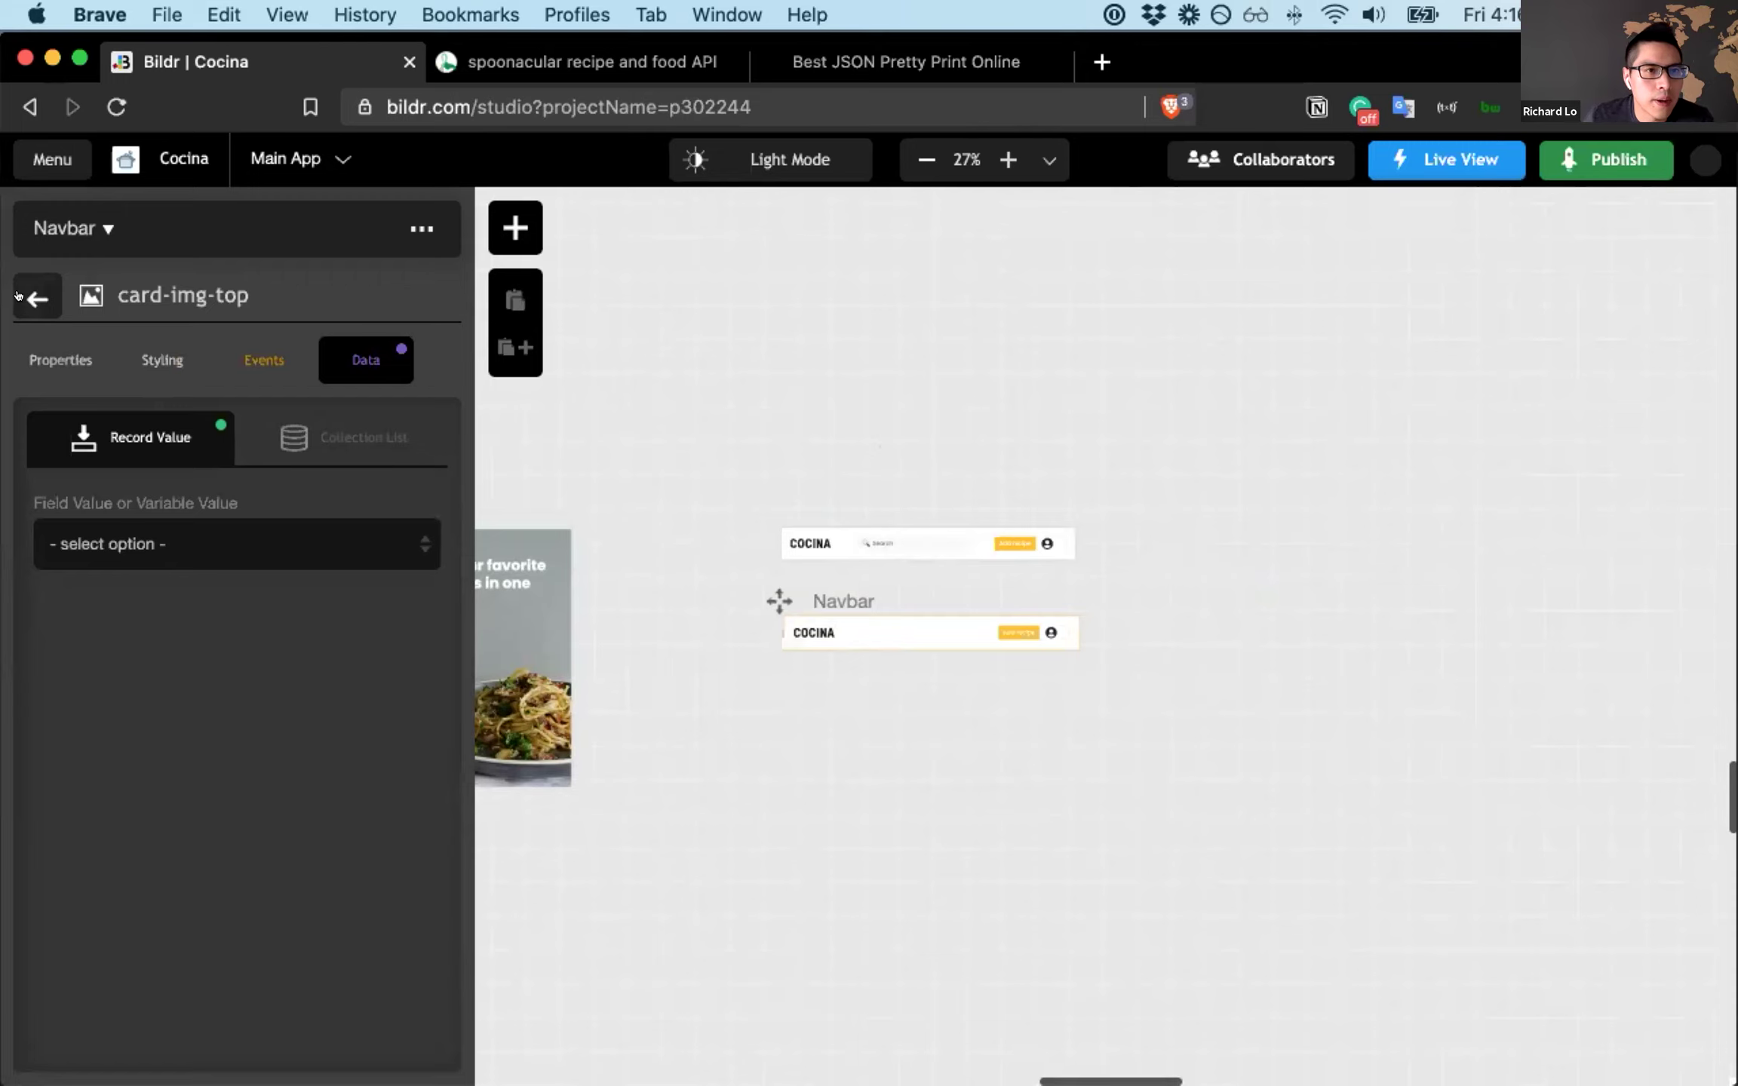
left_click(729, 615)
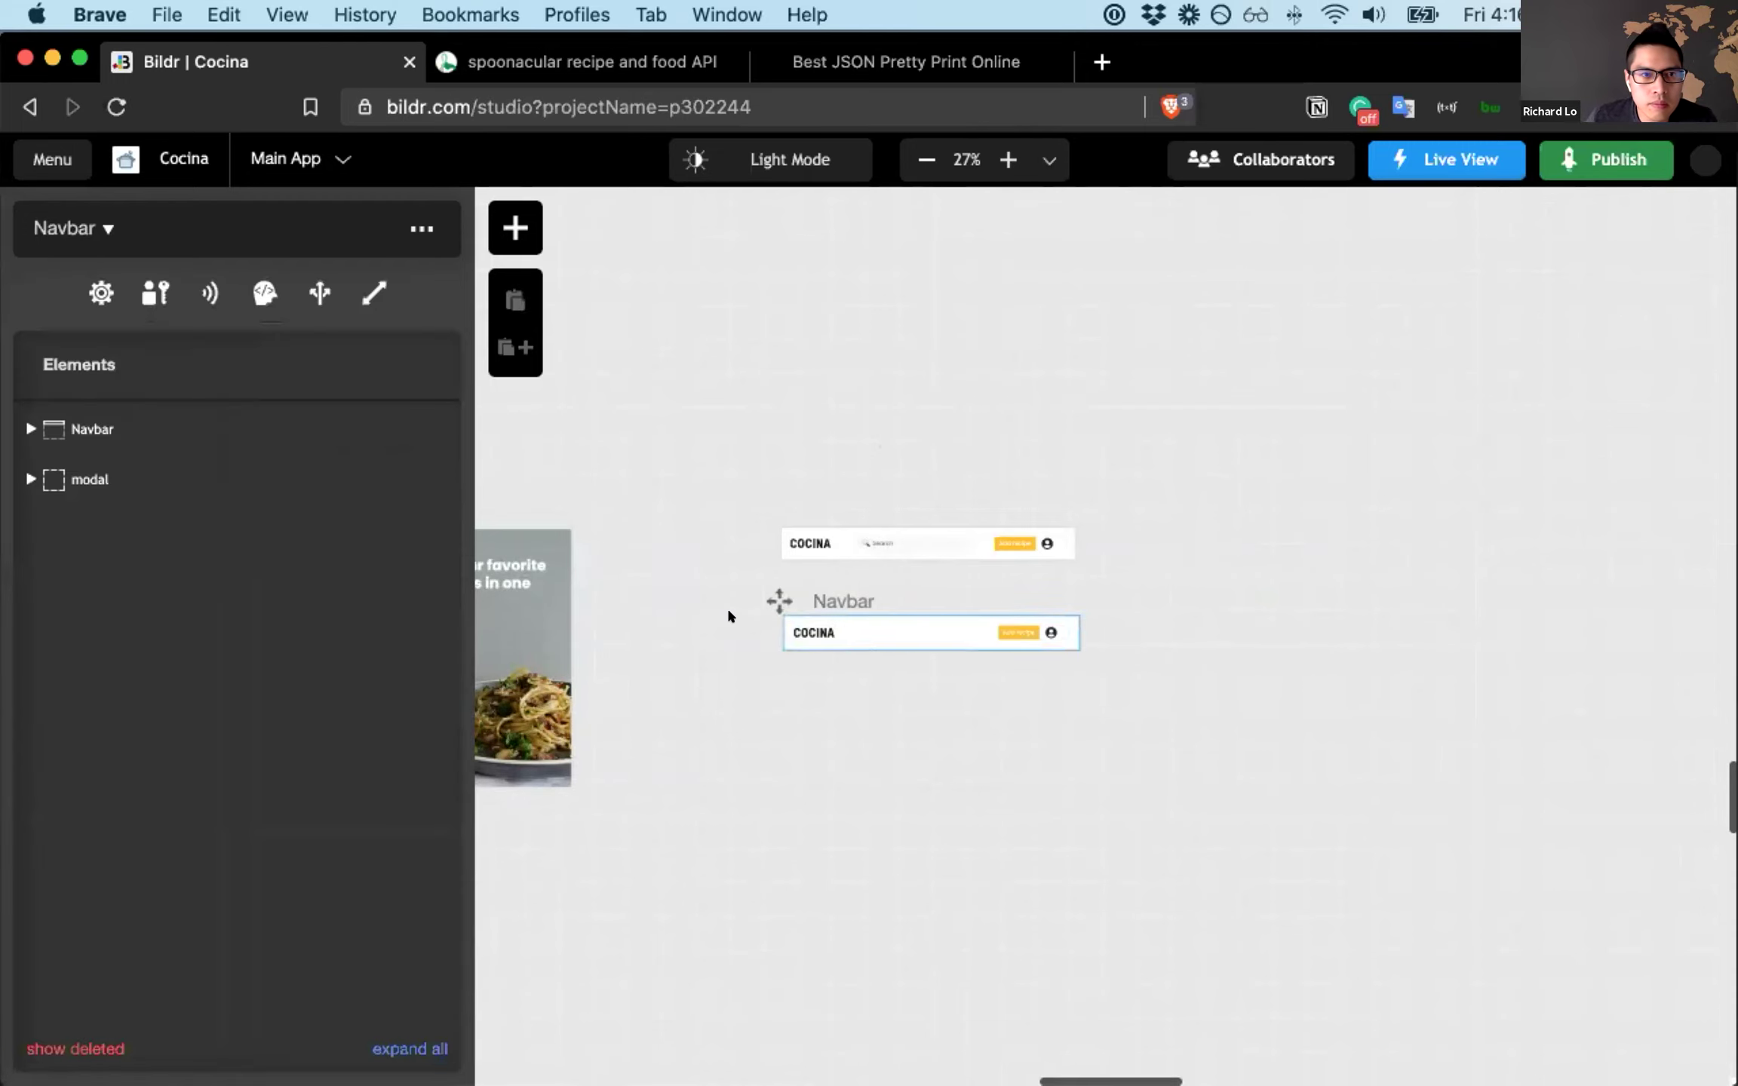
left_click(198, 433)
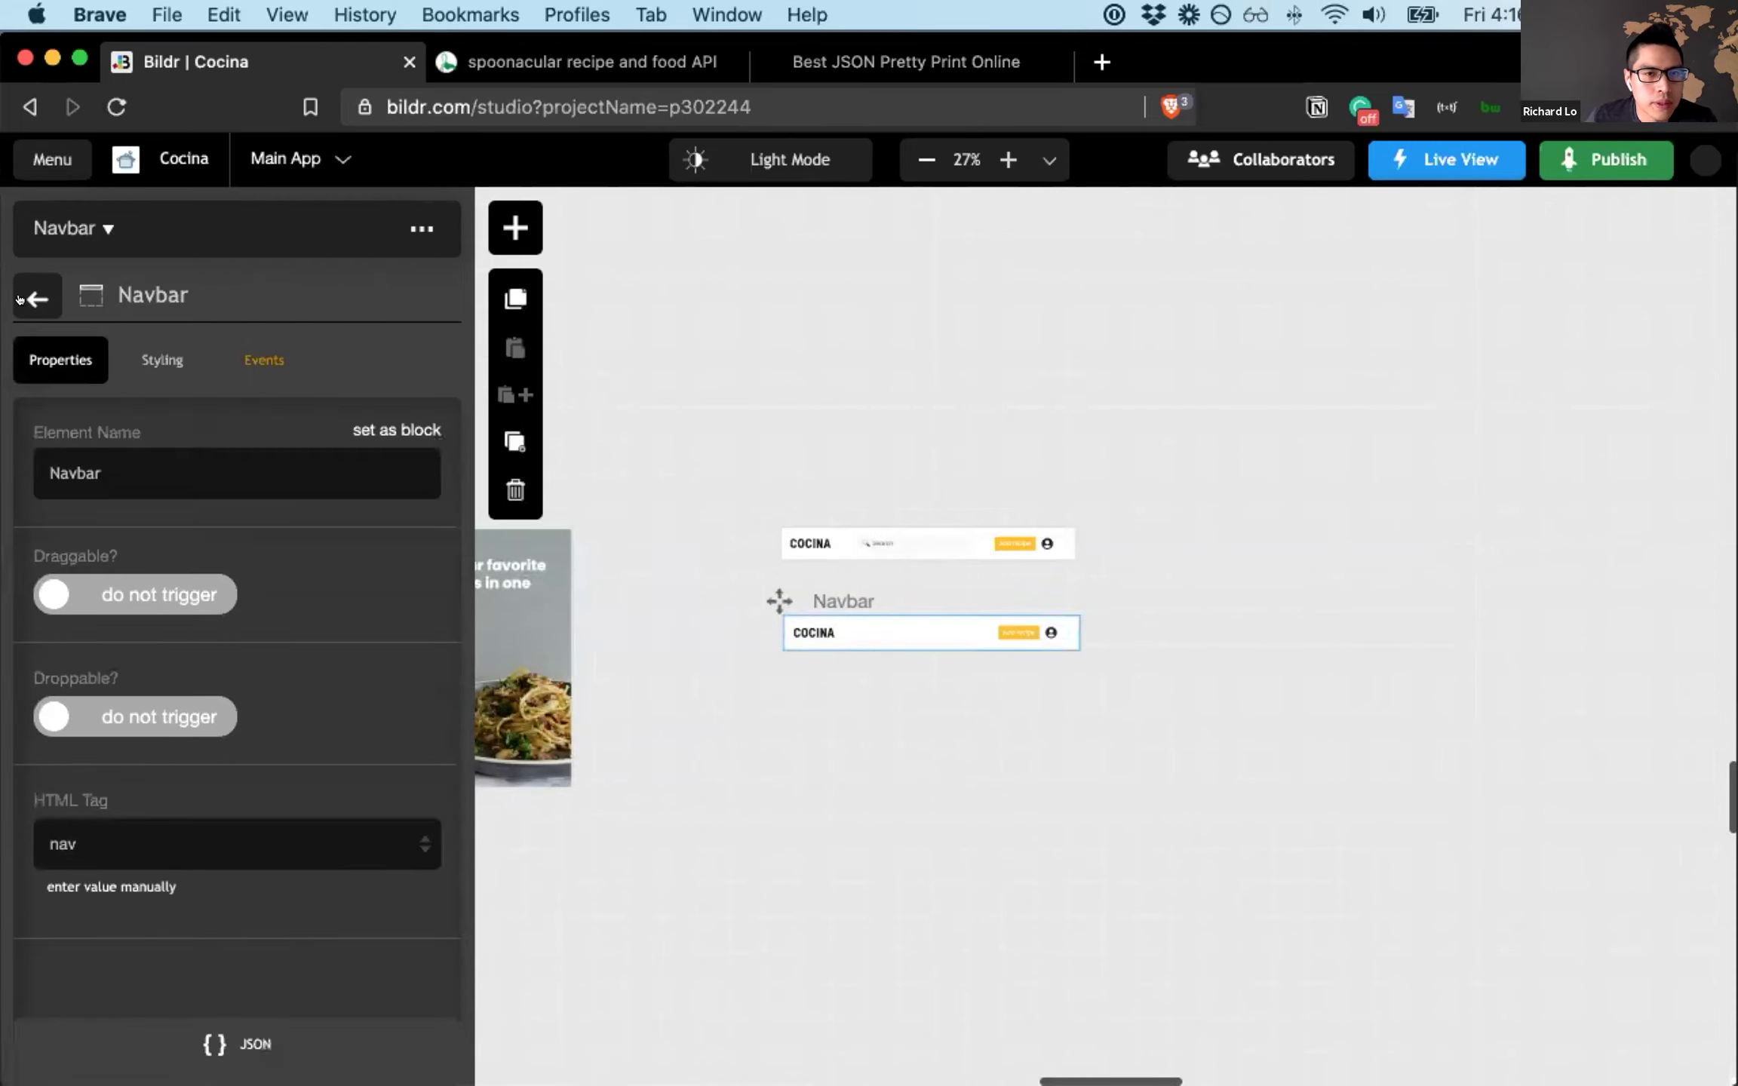
left_click(29, 296)
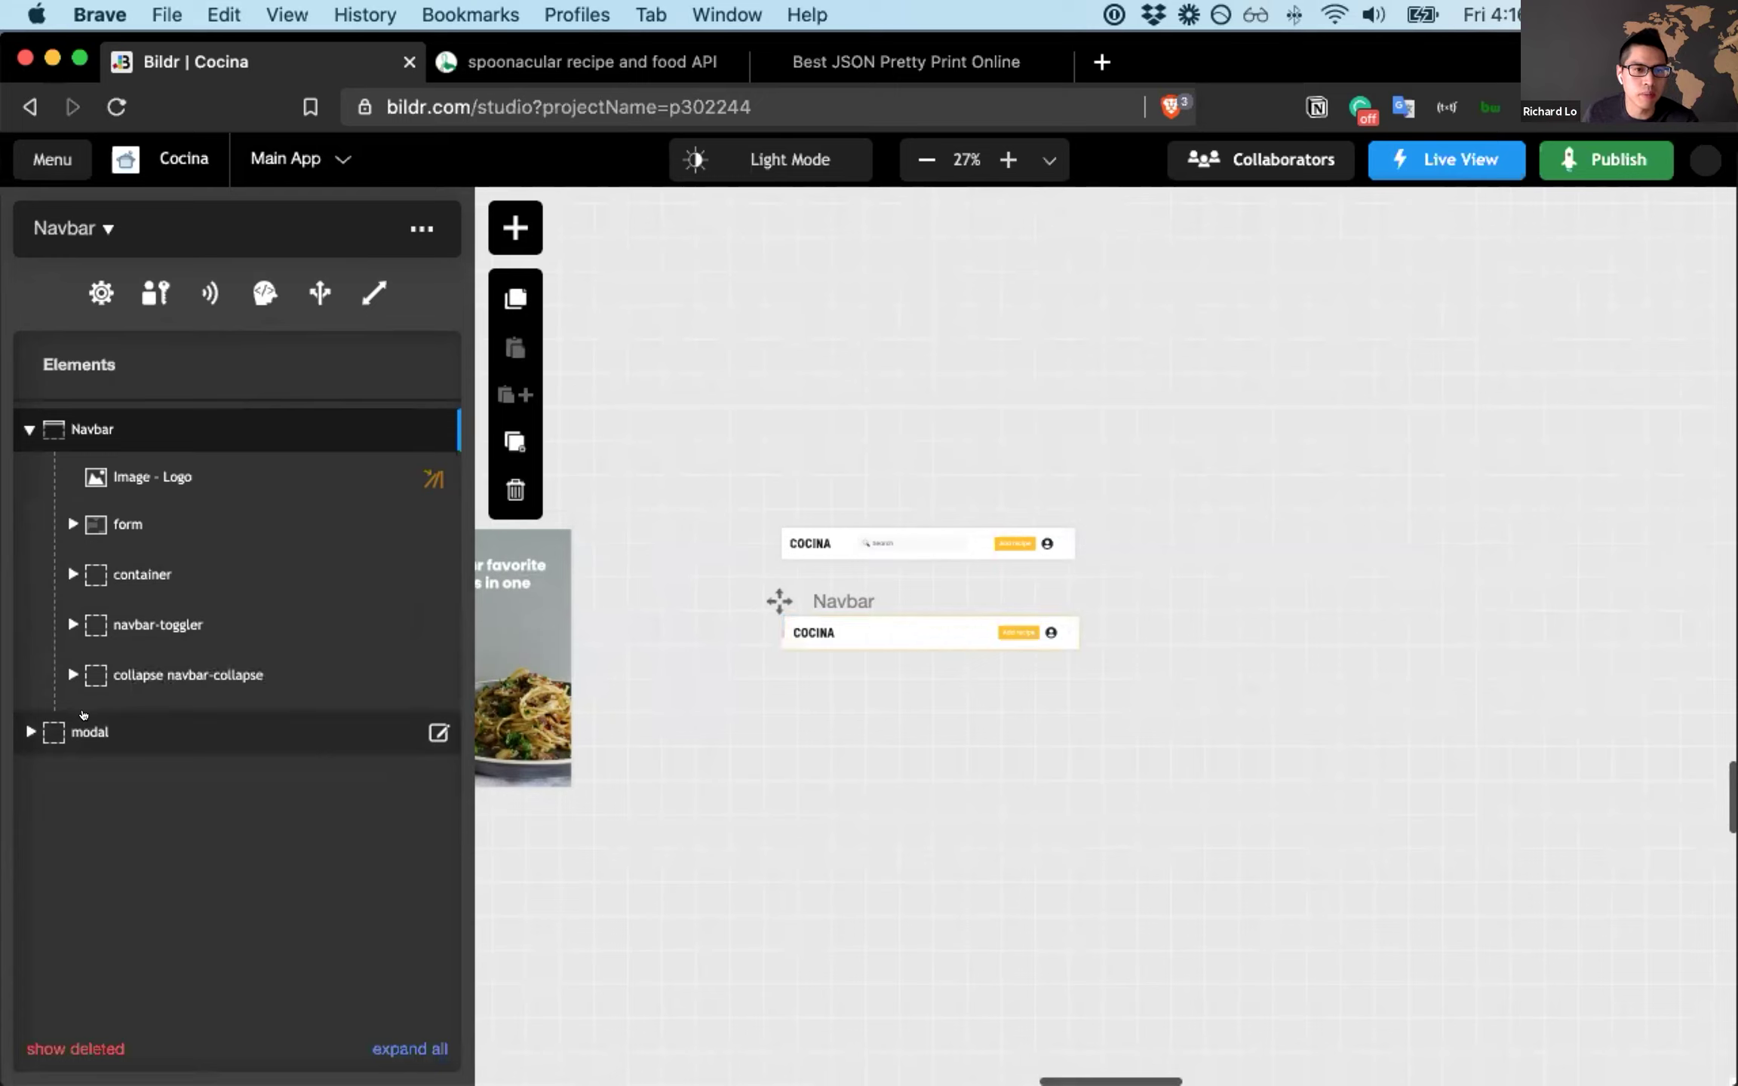
- Check the modal element's styling and external class reference, return to the element tree and look over the style components beside the Navbar
left_click(83, 716)
left_click(141, 362)
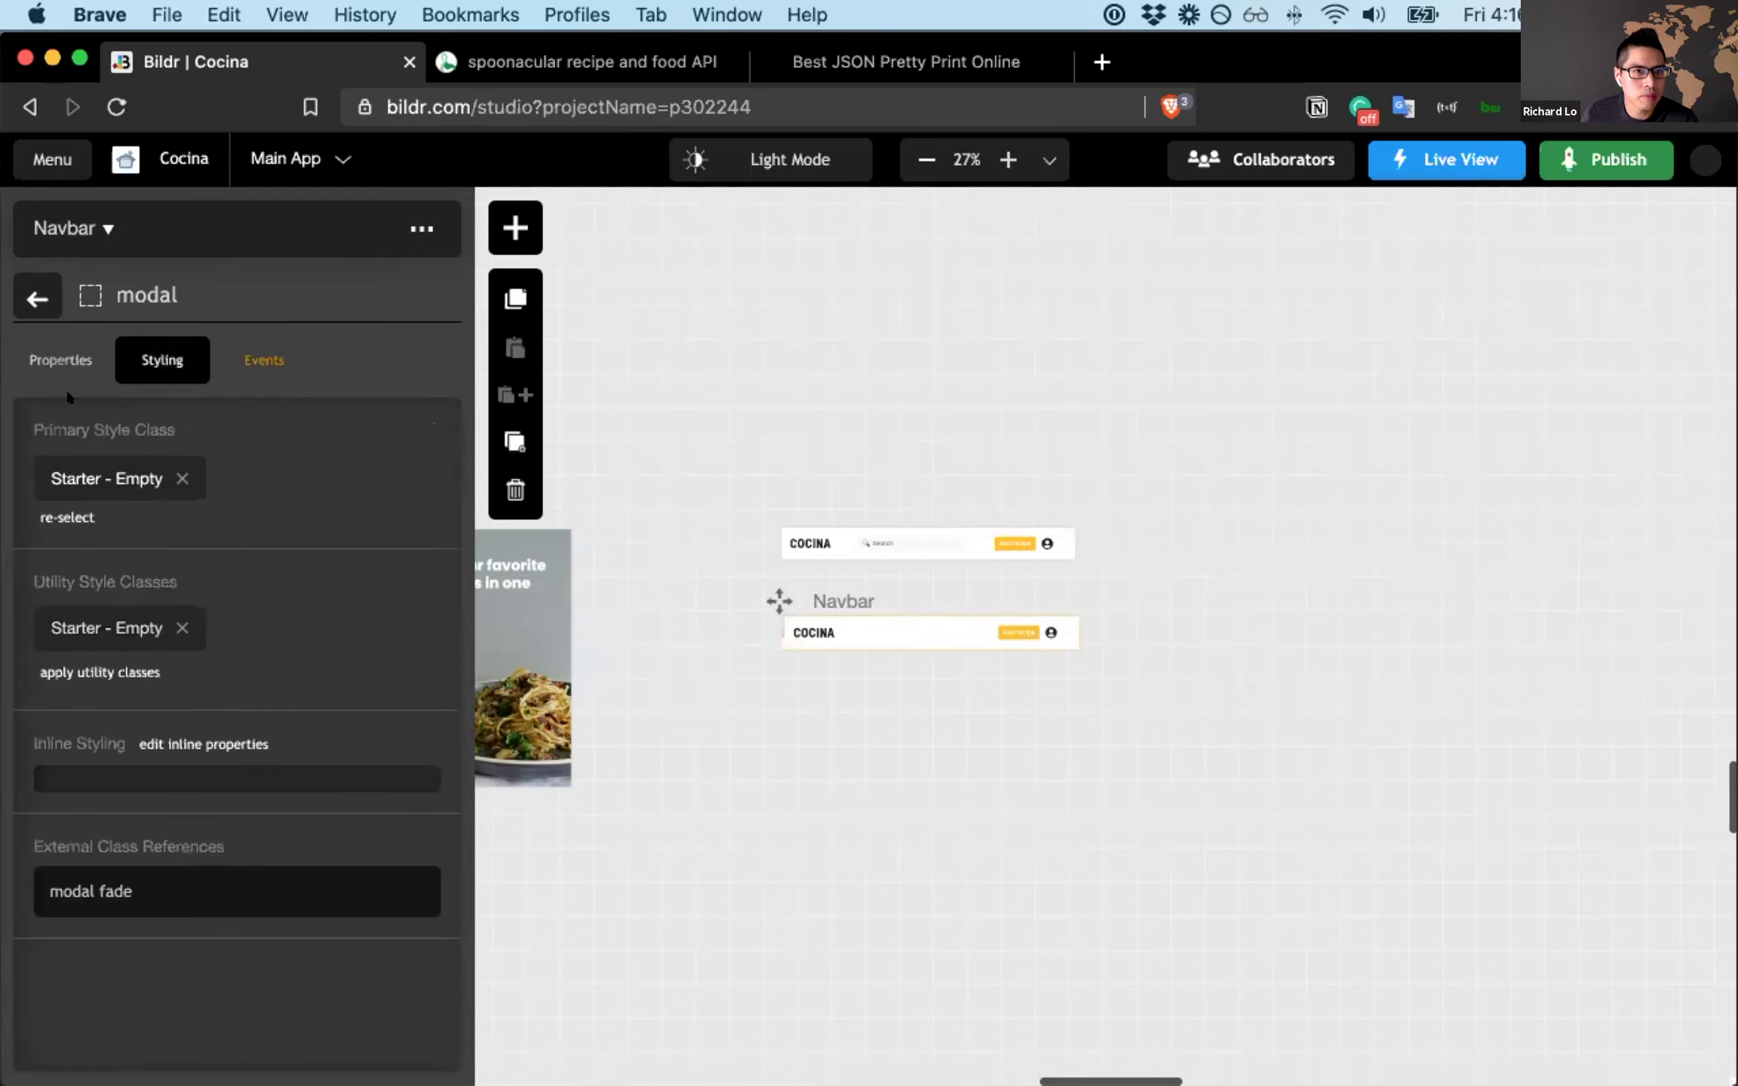
left_click(37, 299)
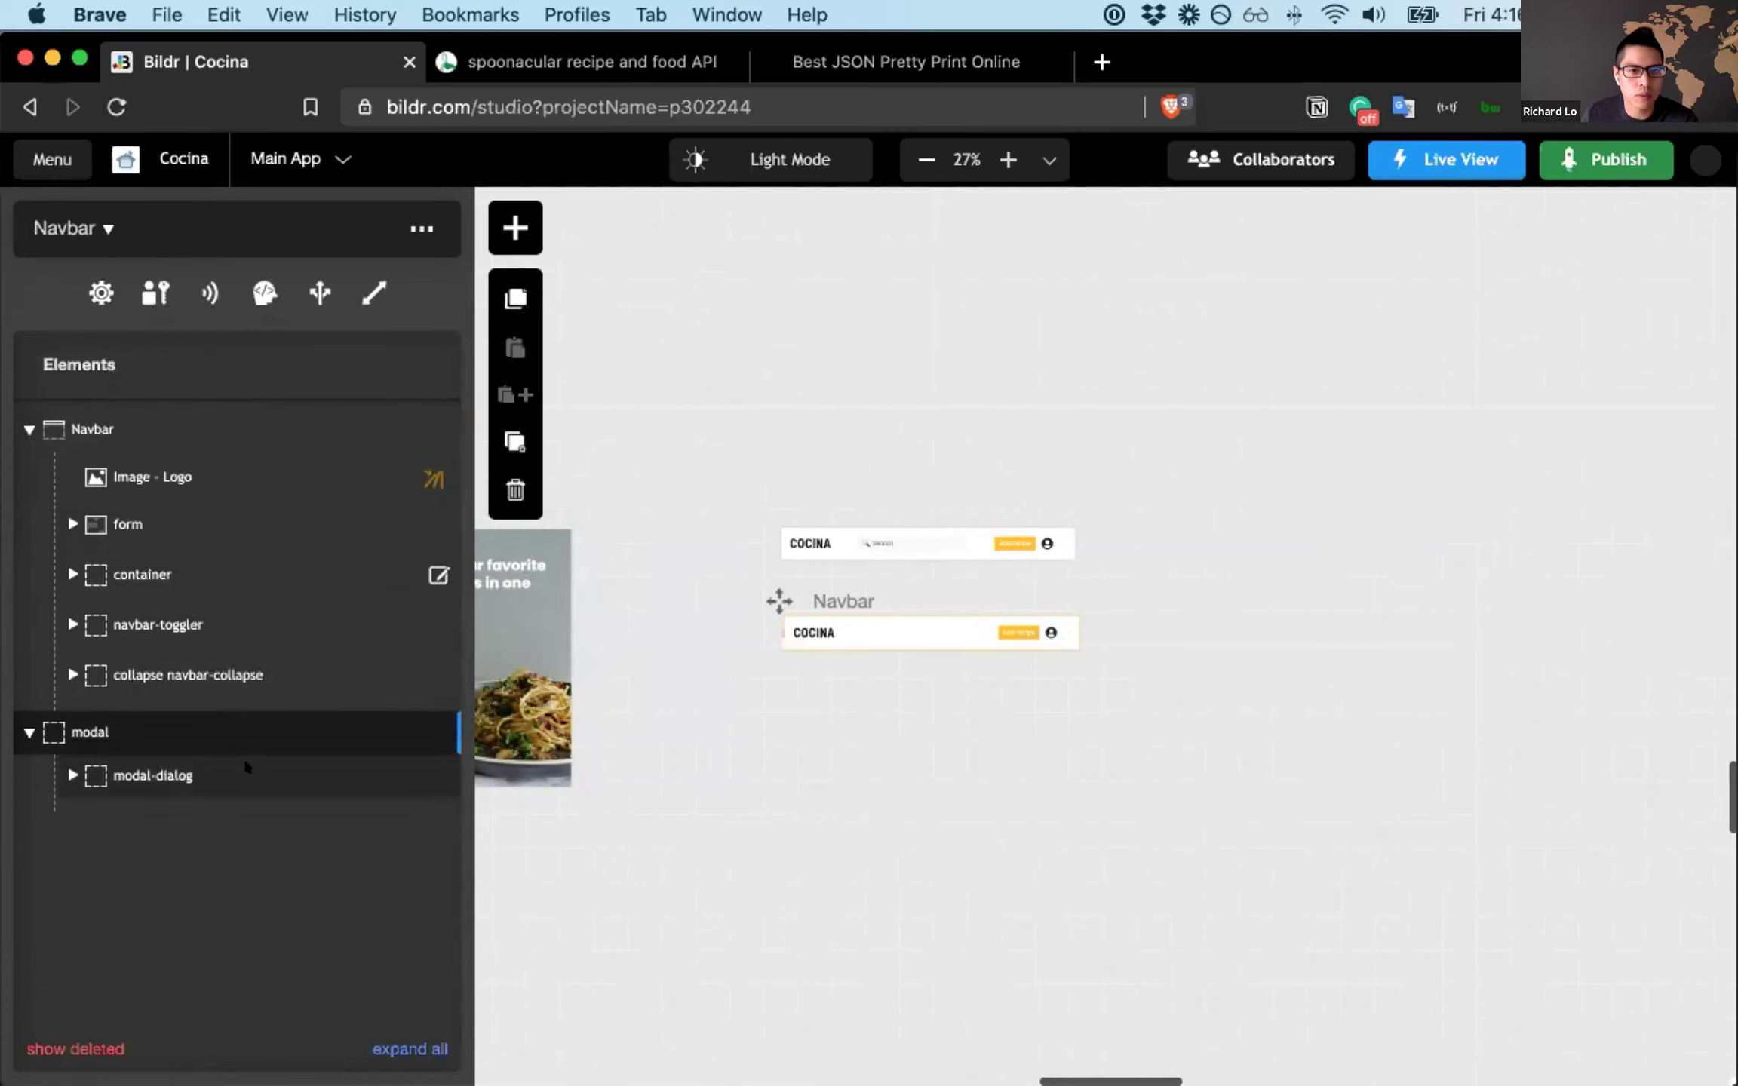
scroll(896, 853, "right", 3)
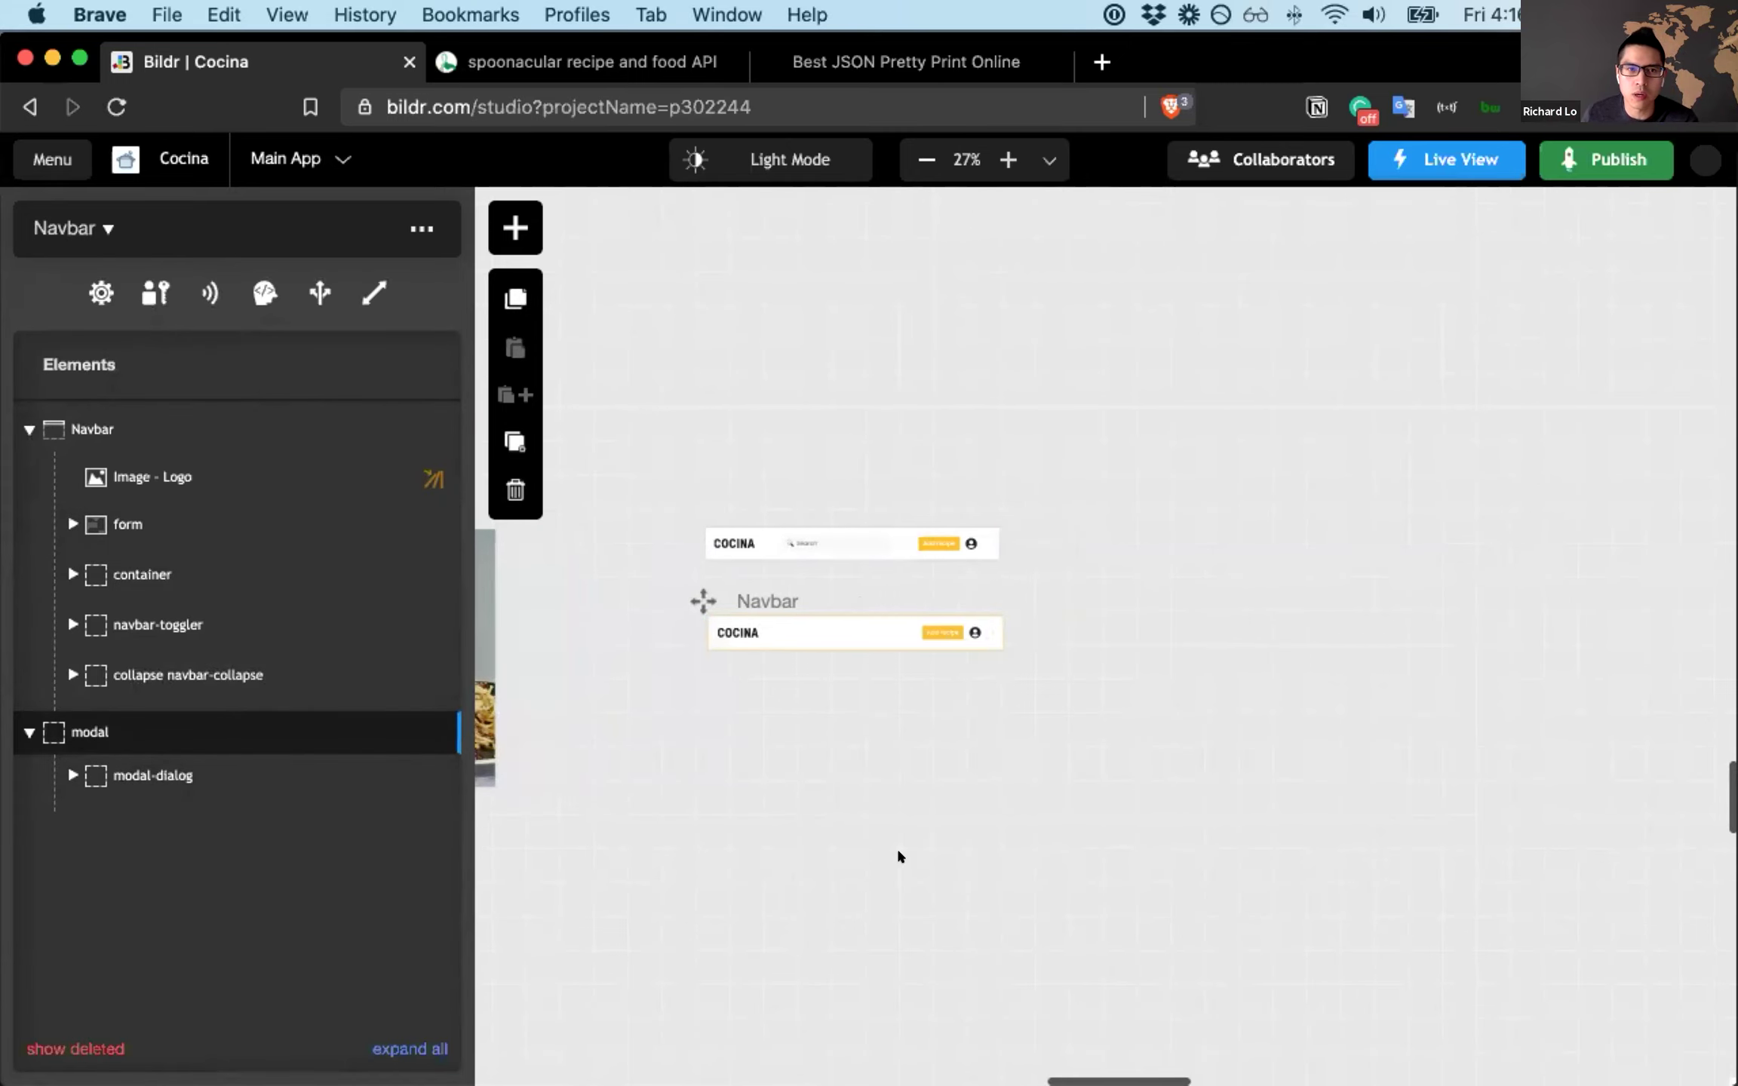
scroll(897, 856, "right", 10)
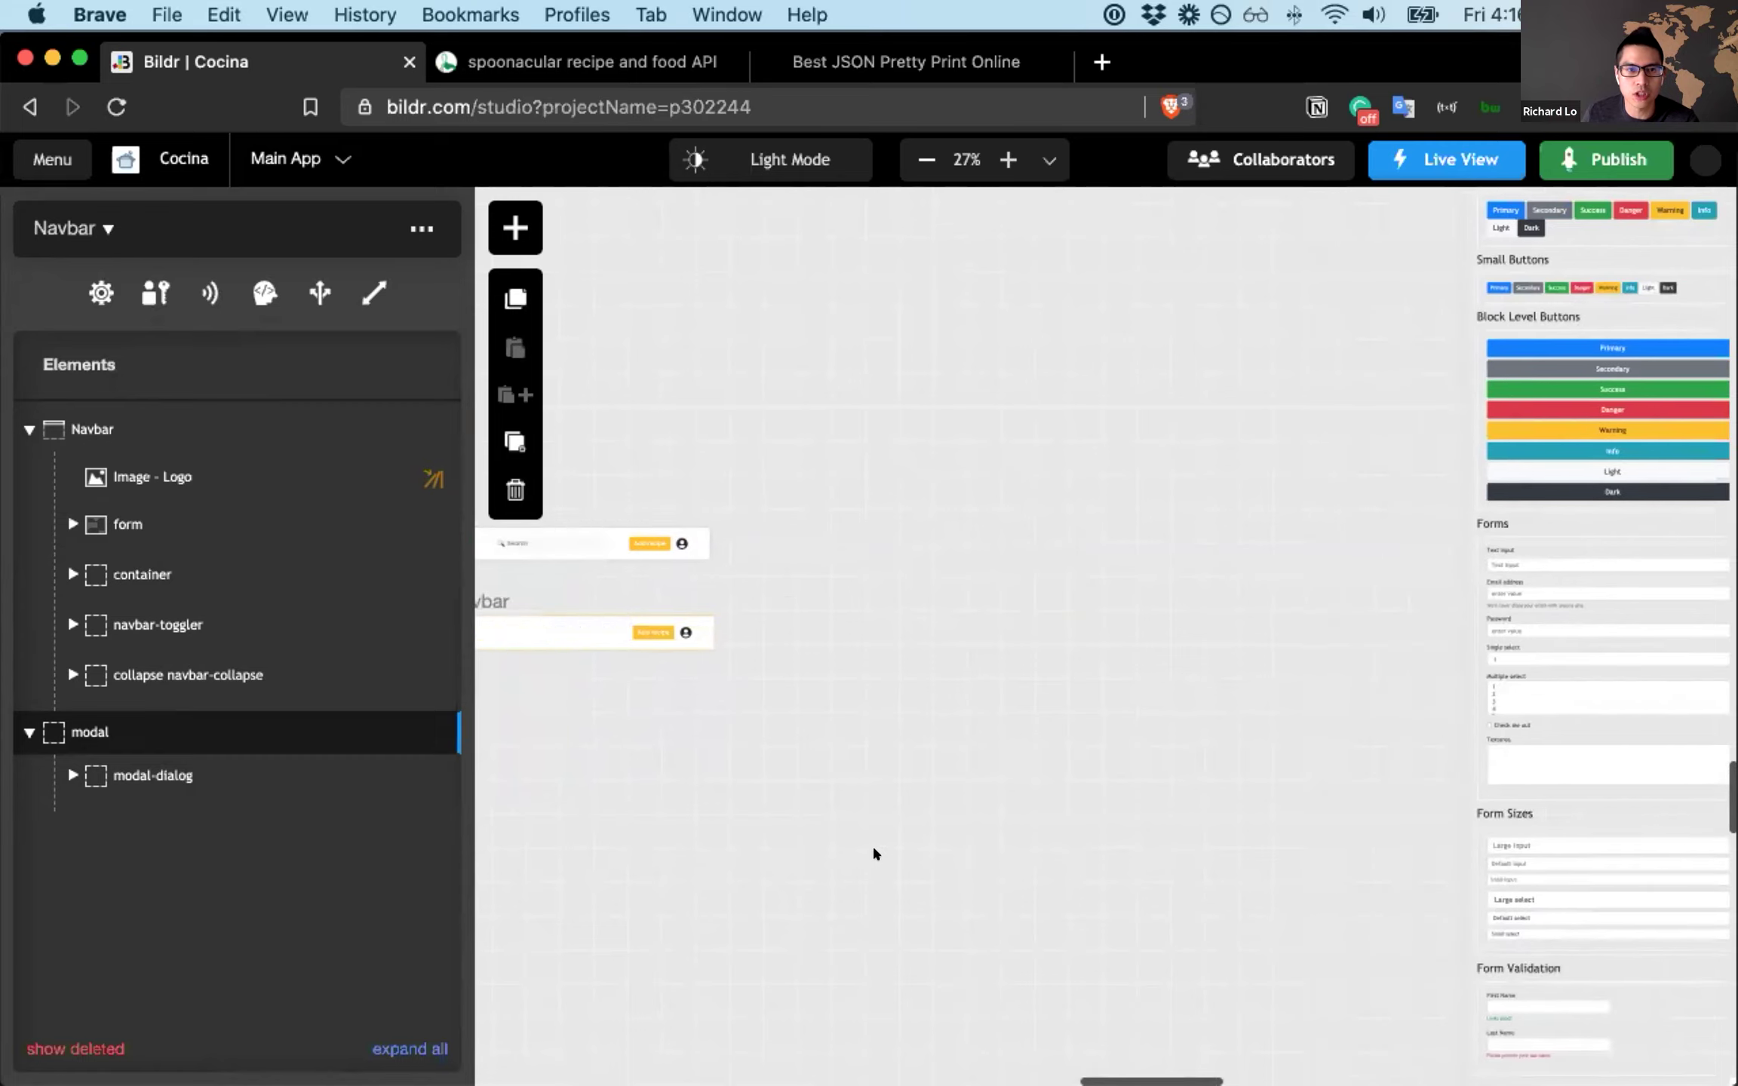
scroll(873, 853, "left", 5)
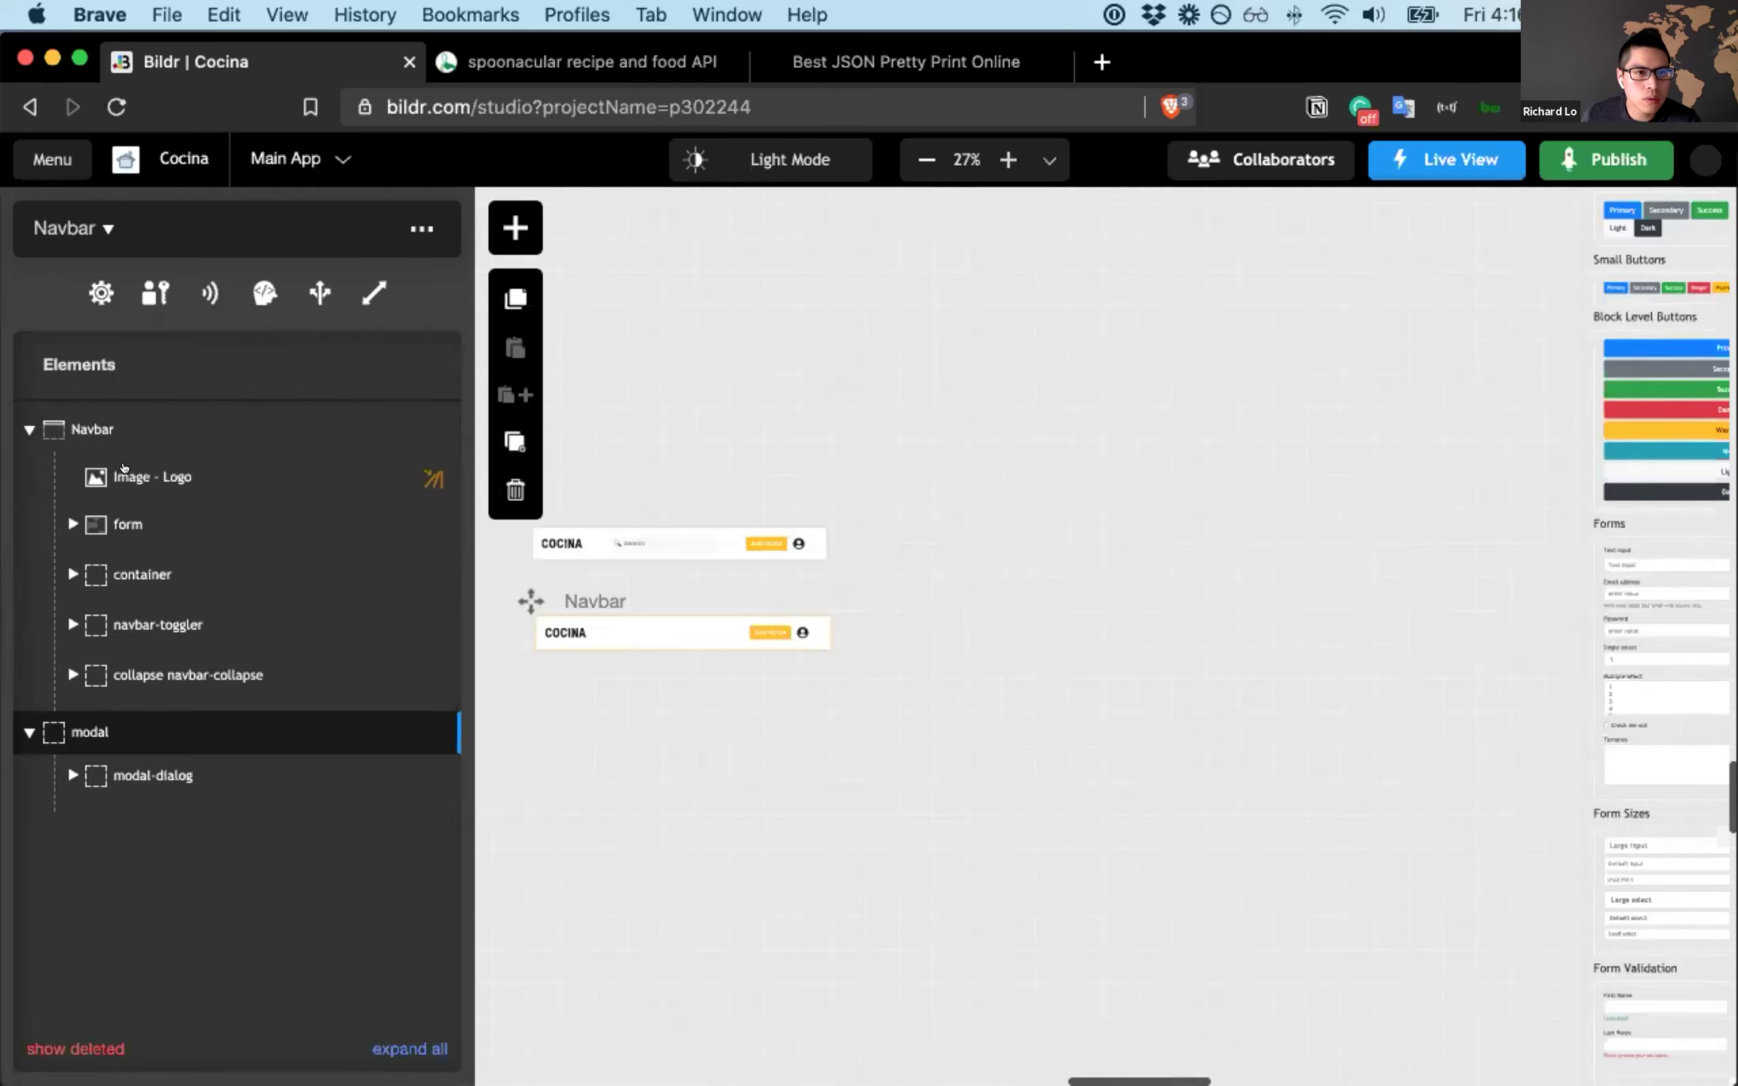
- Inspect the Open Homepage action group behind the Image - Logo element's click event, and close it
left_click(143, 476)
scroll(1207, 515, "left", 10)
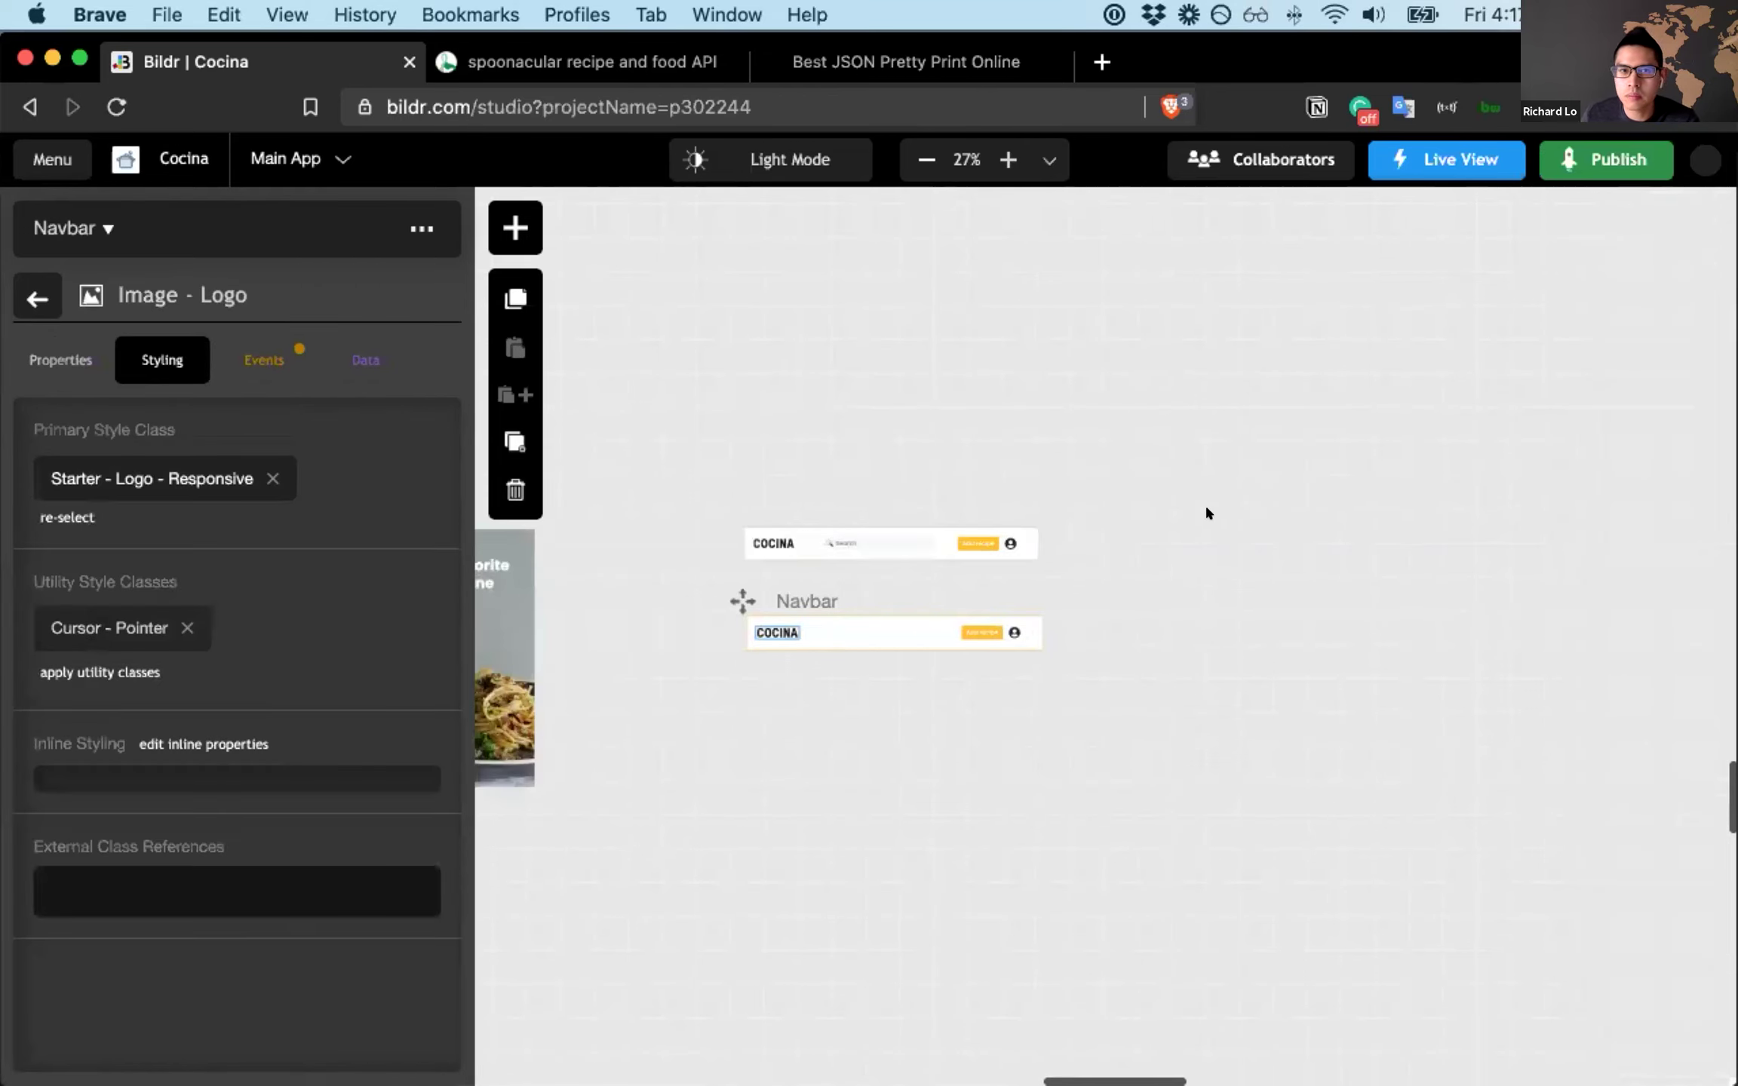
left_click(264, 360)
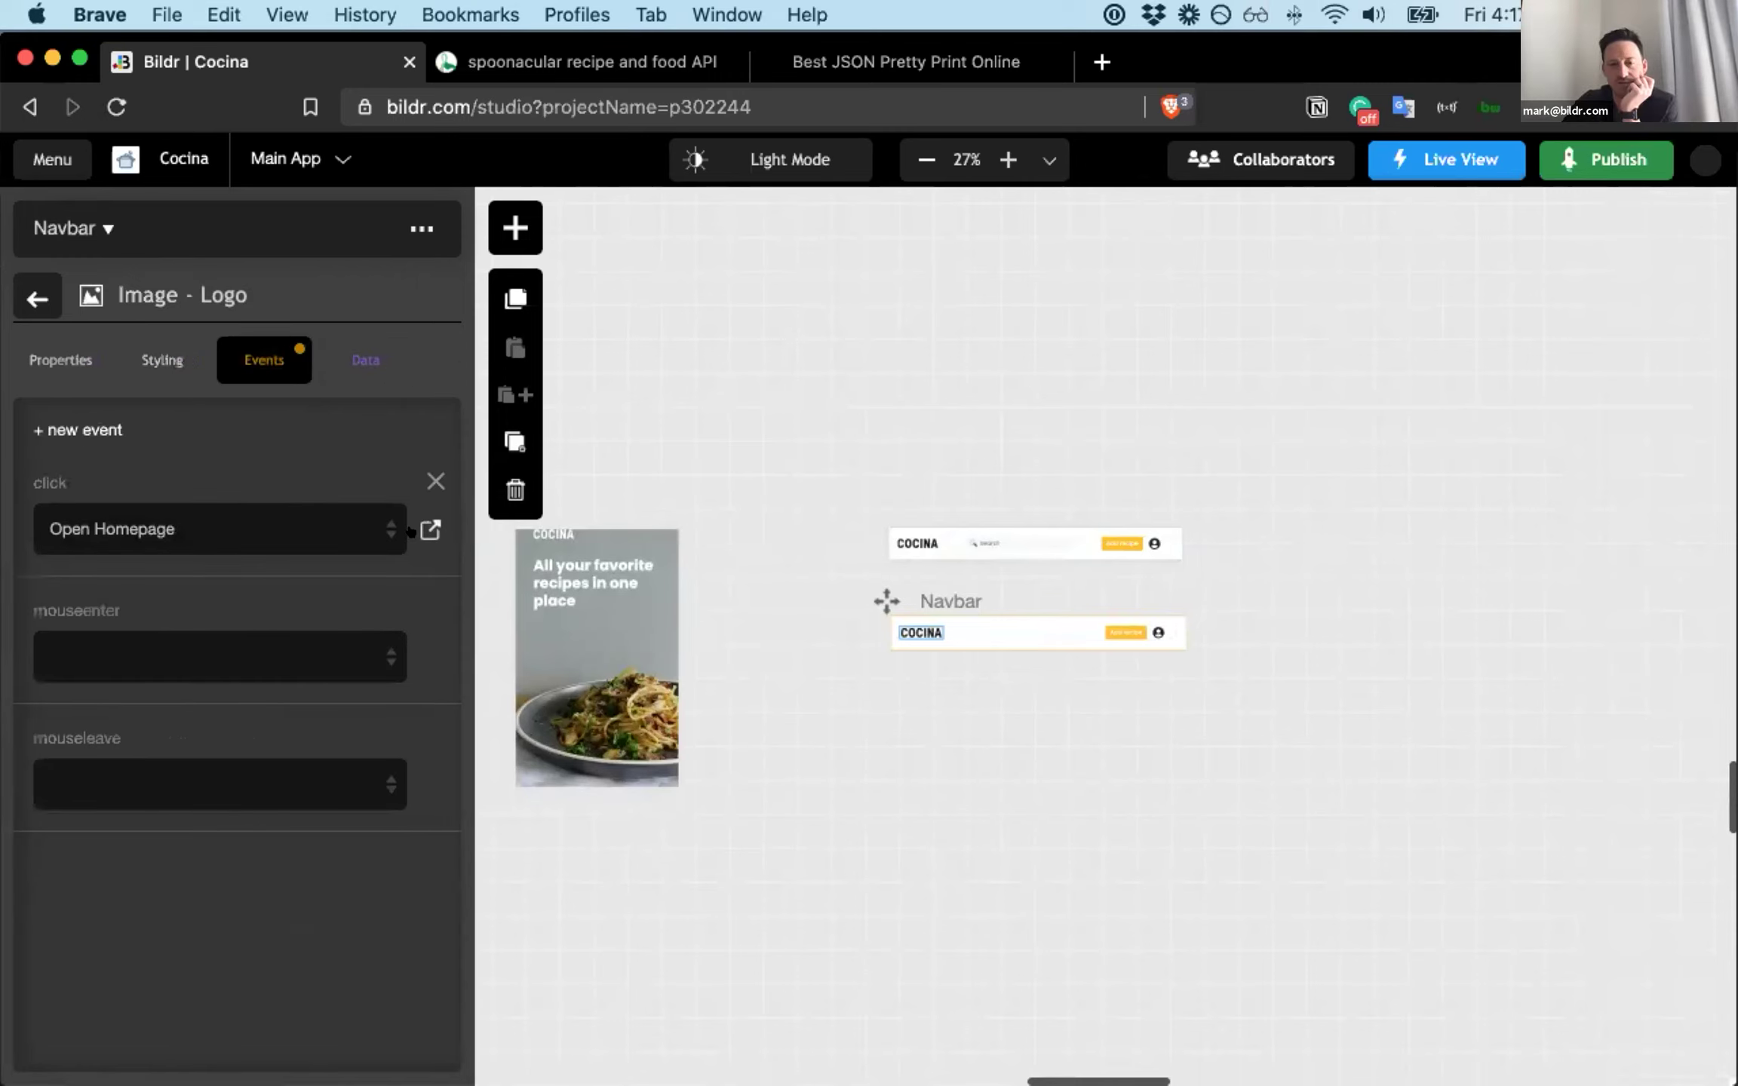
left_click(429, 530)
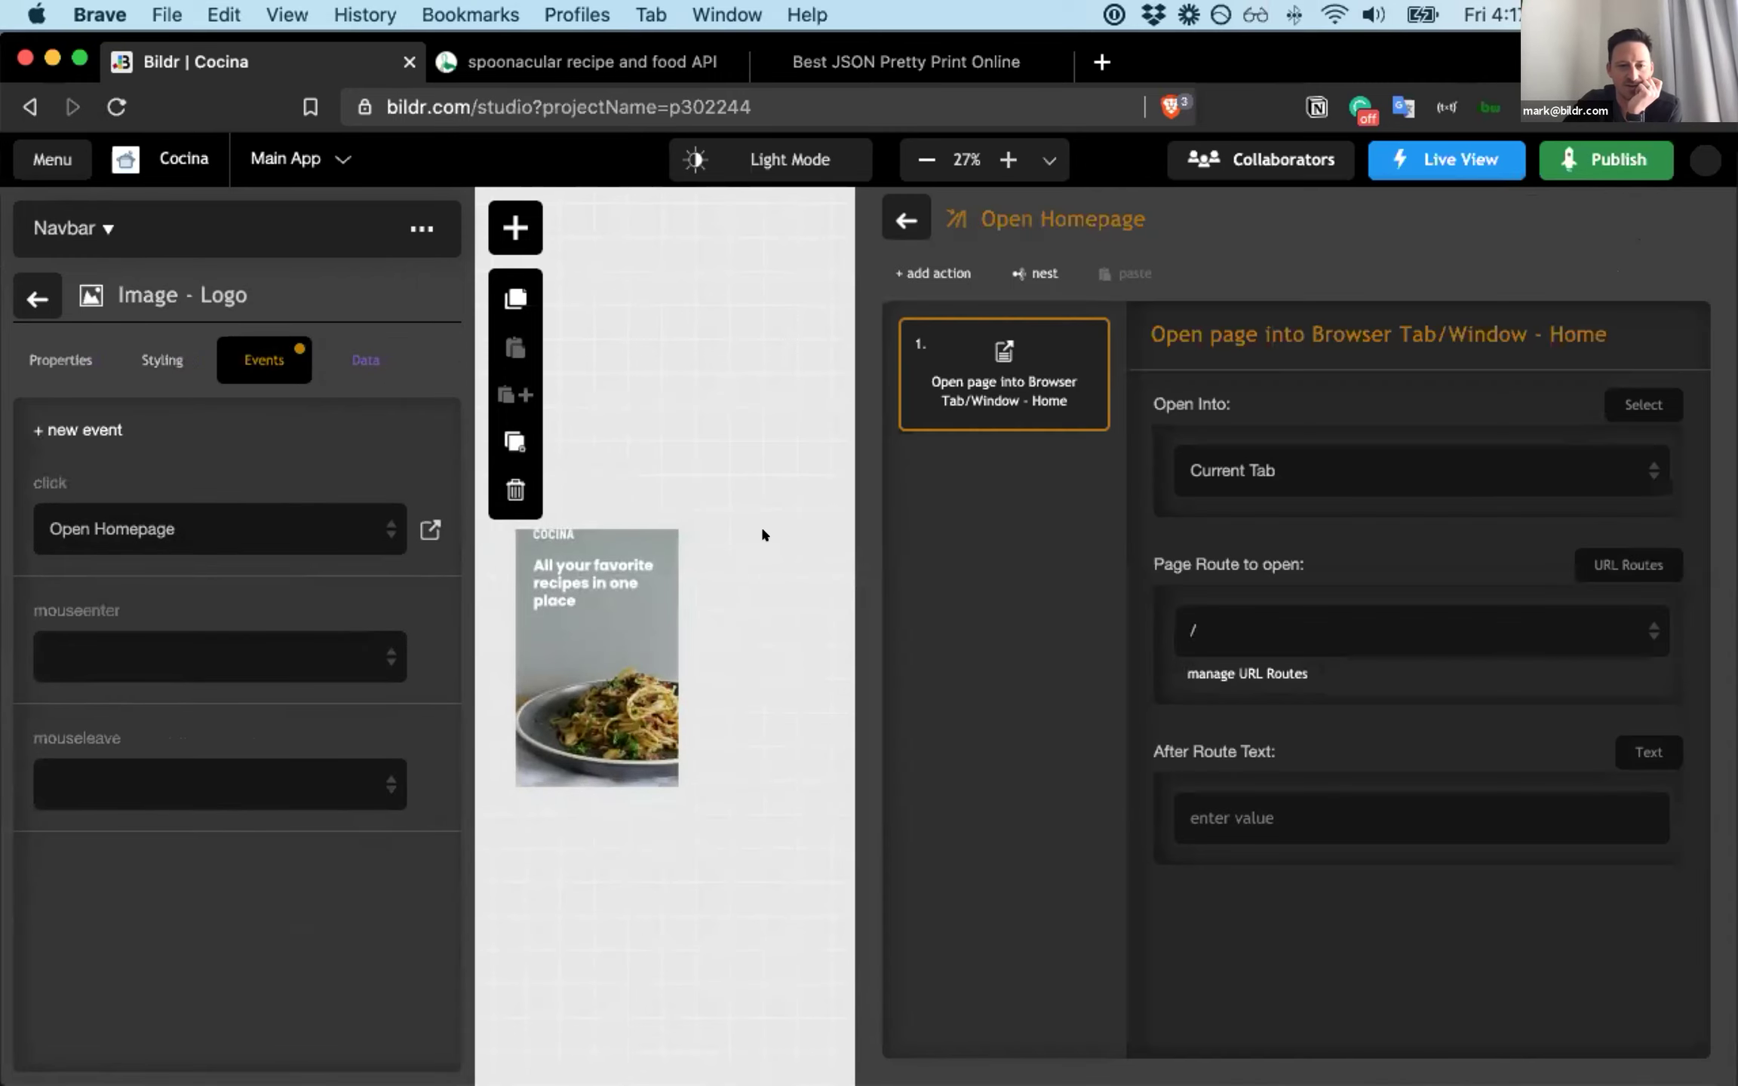
scroll(761, 534, "right", 3)
scroll(760, 526, "left", 2)
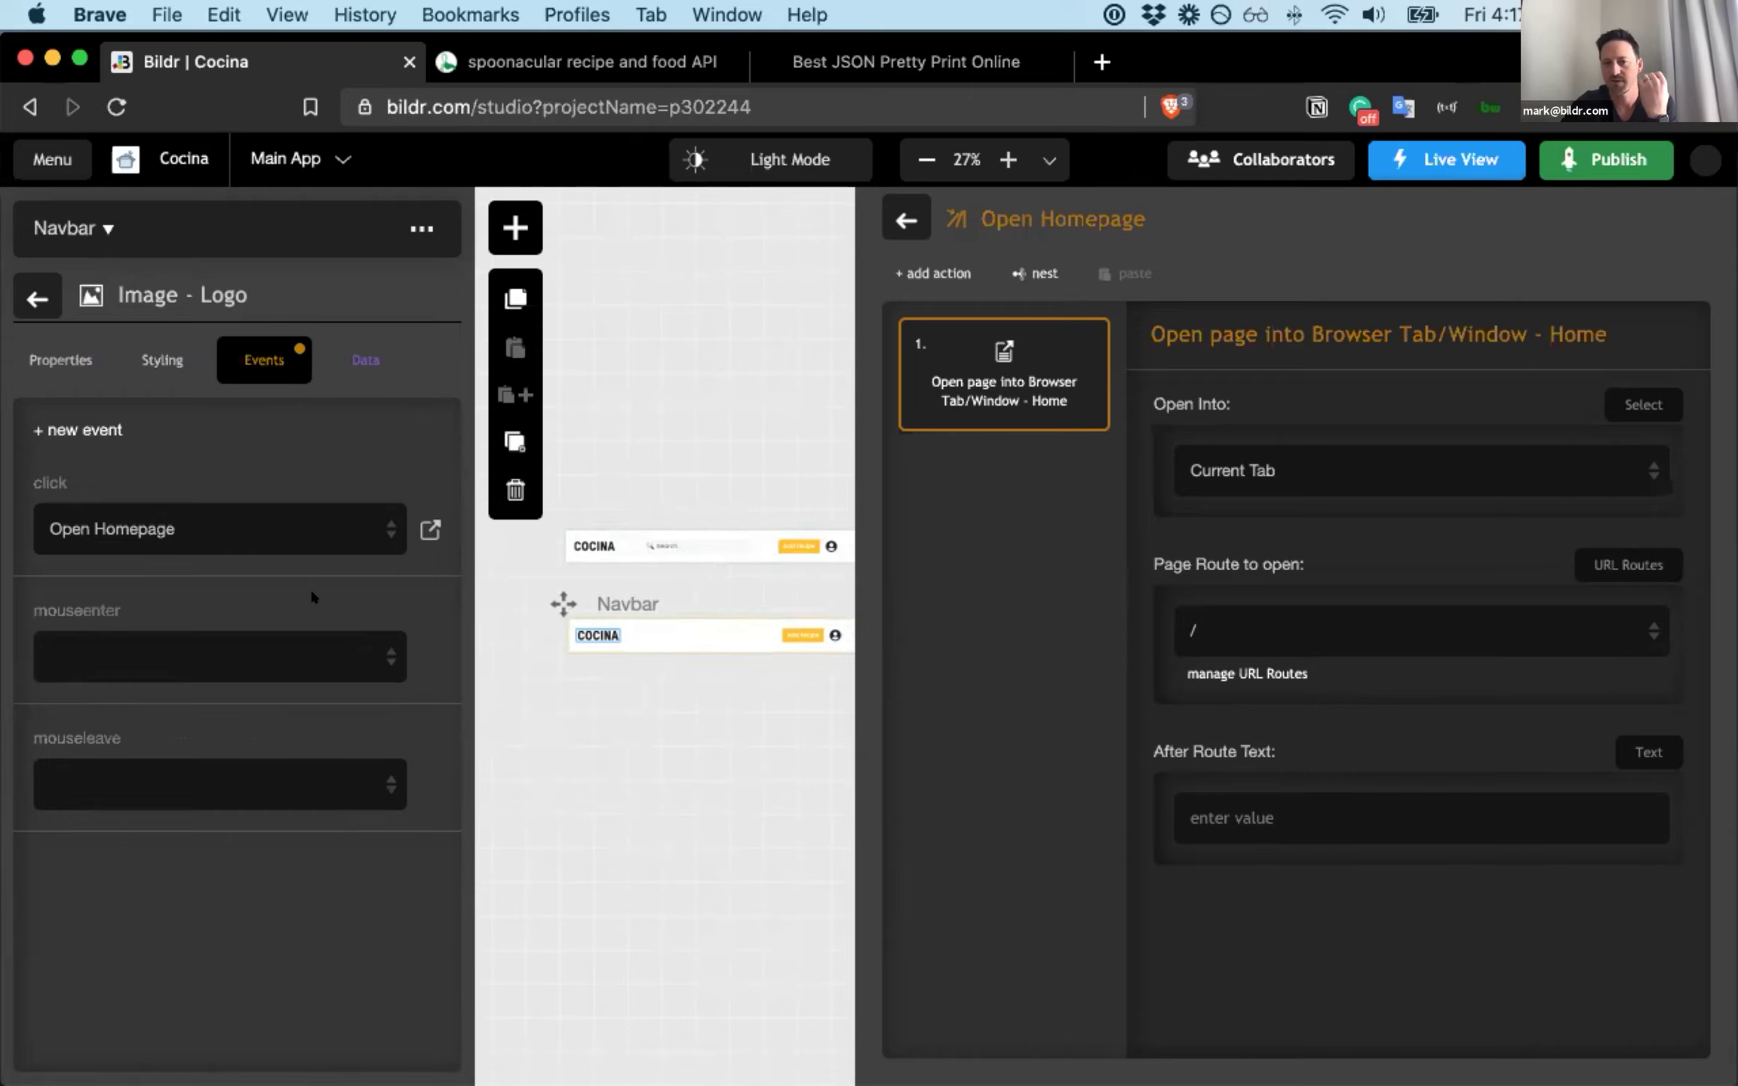
left_click(906, 223)
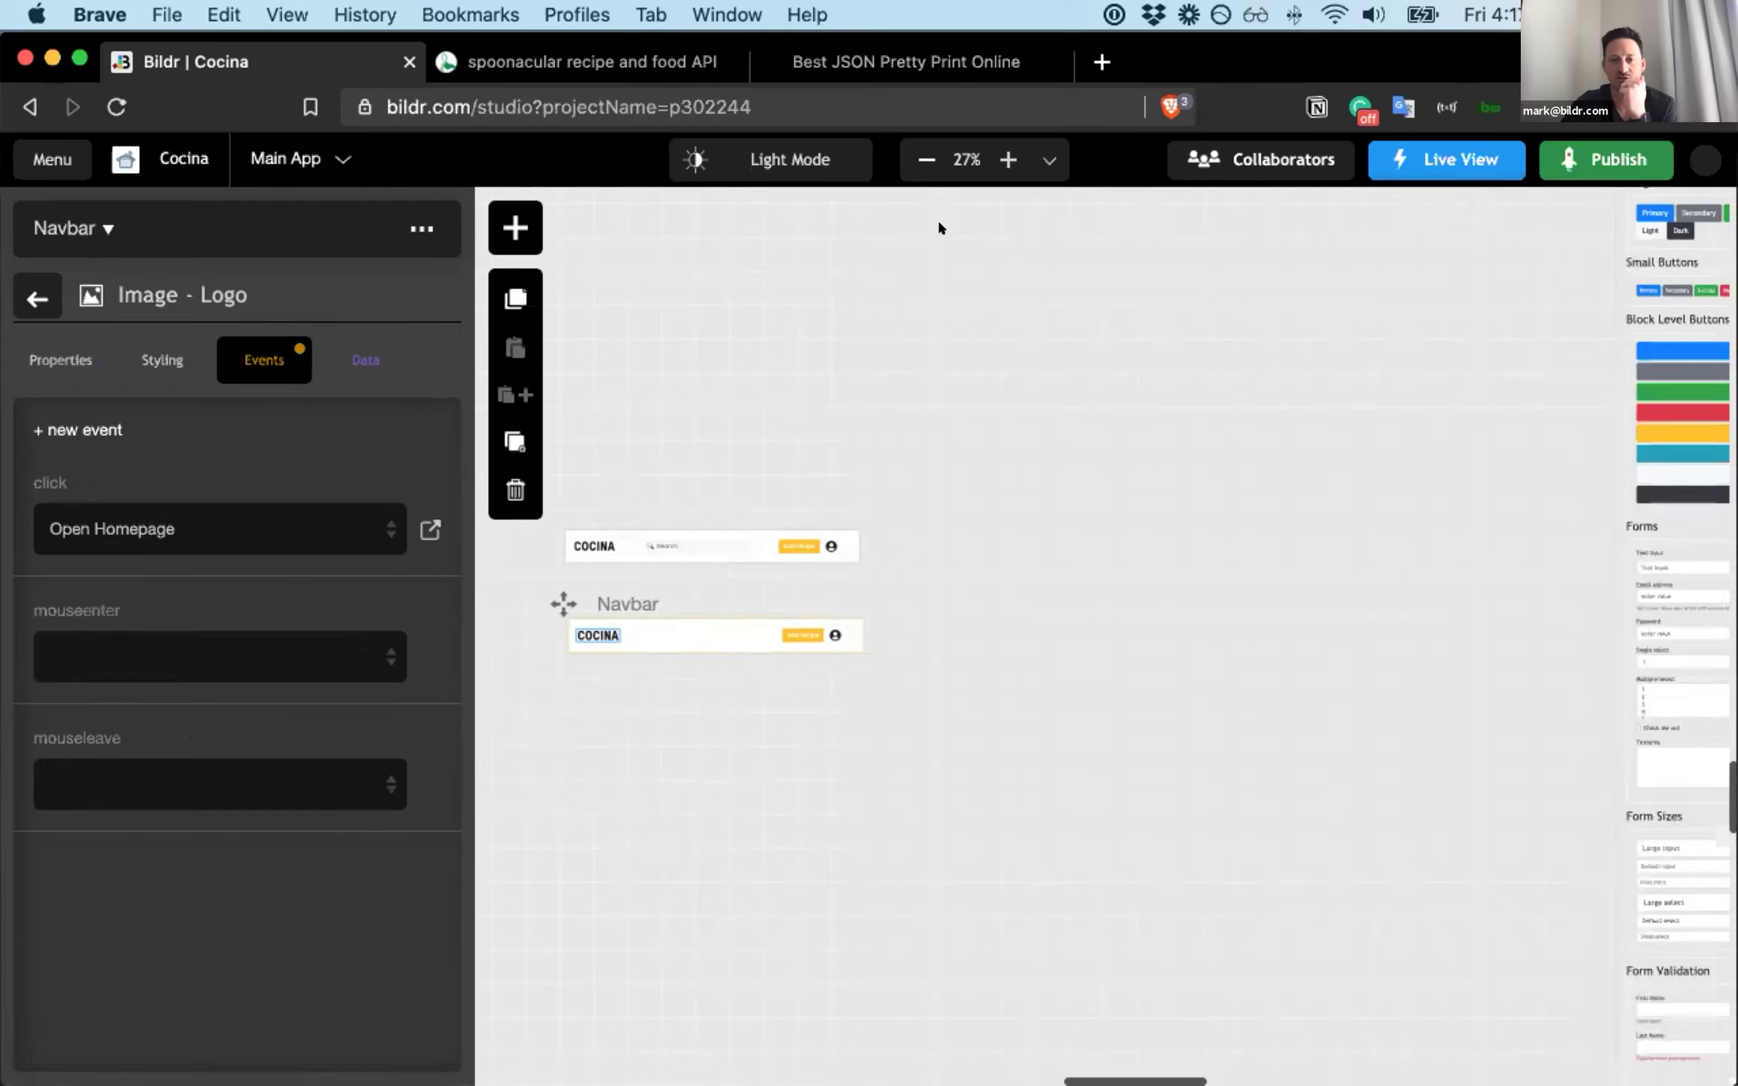
left_click(663, 638)
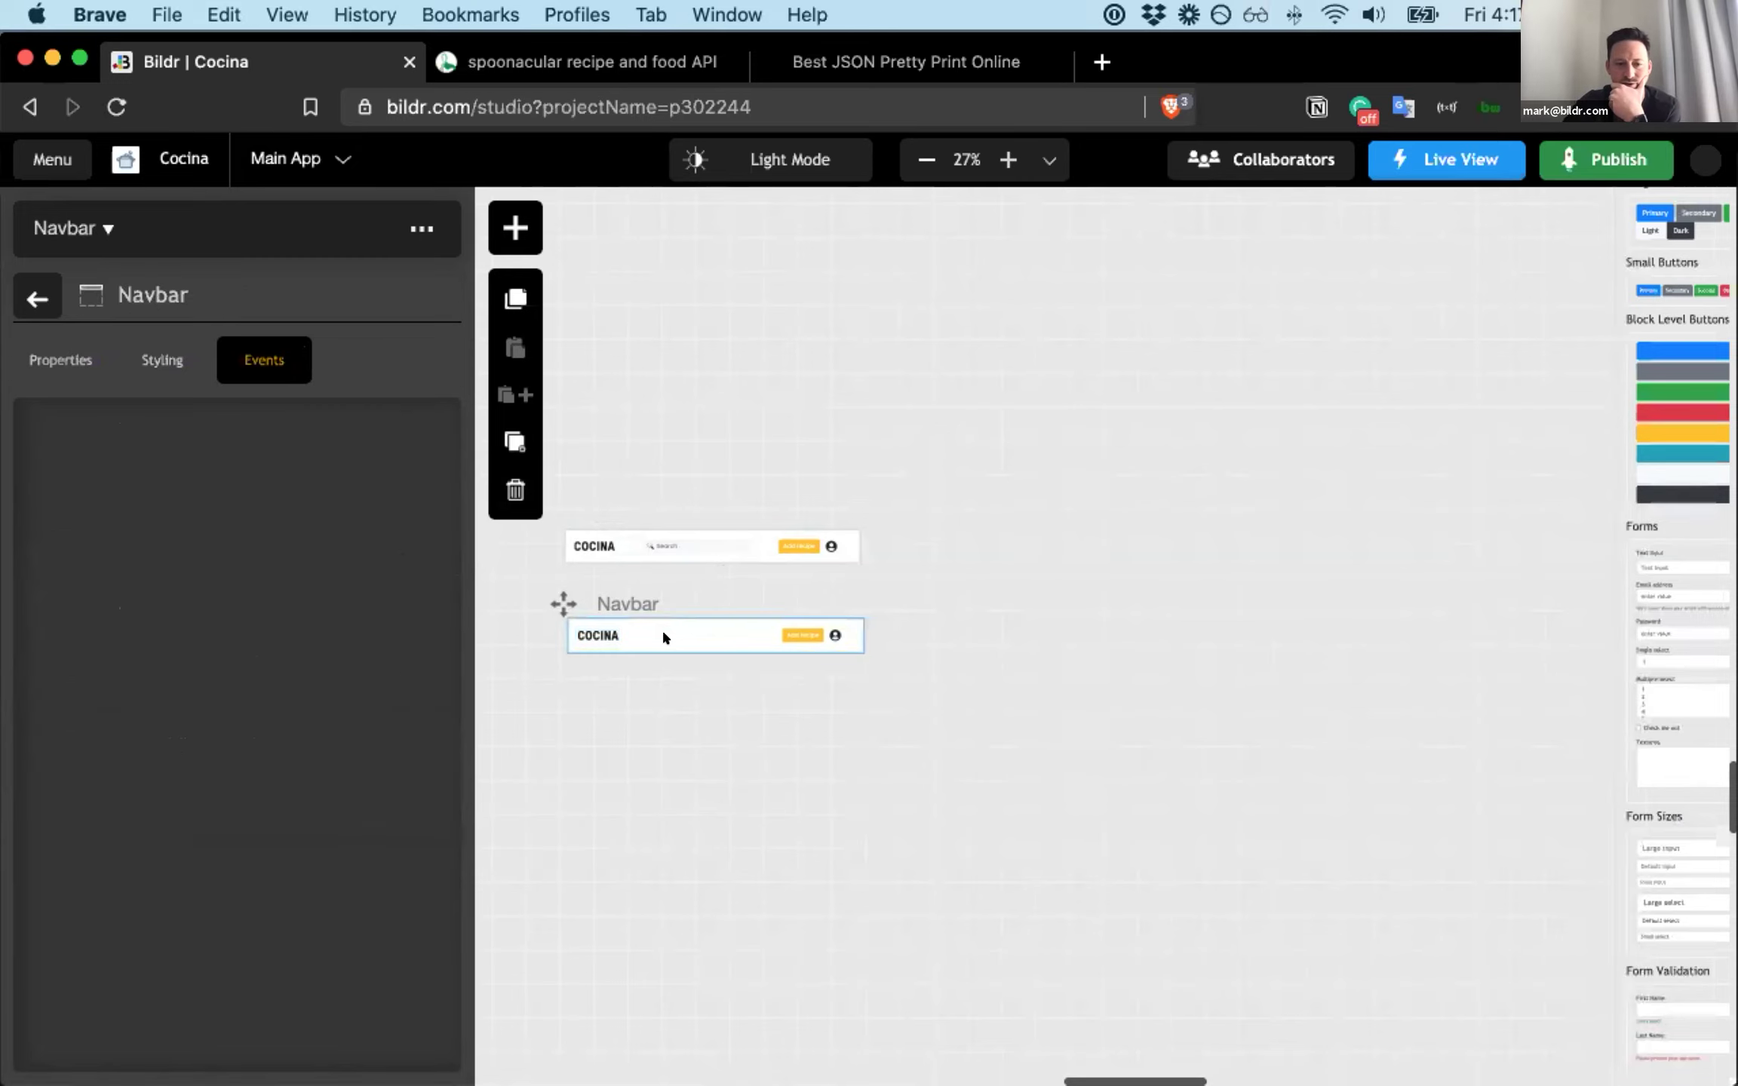
left_click(835, 632)
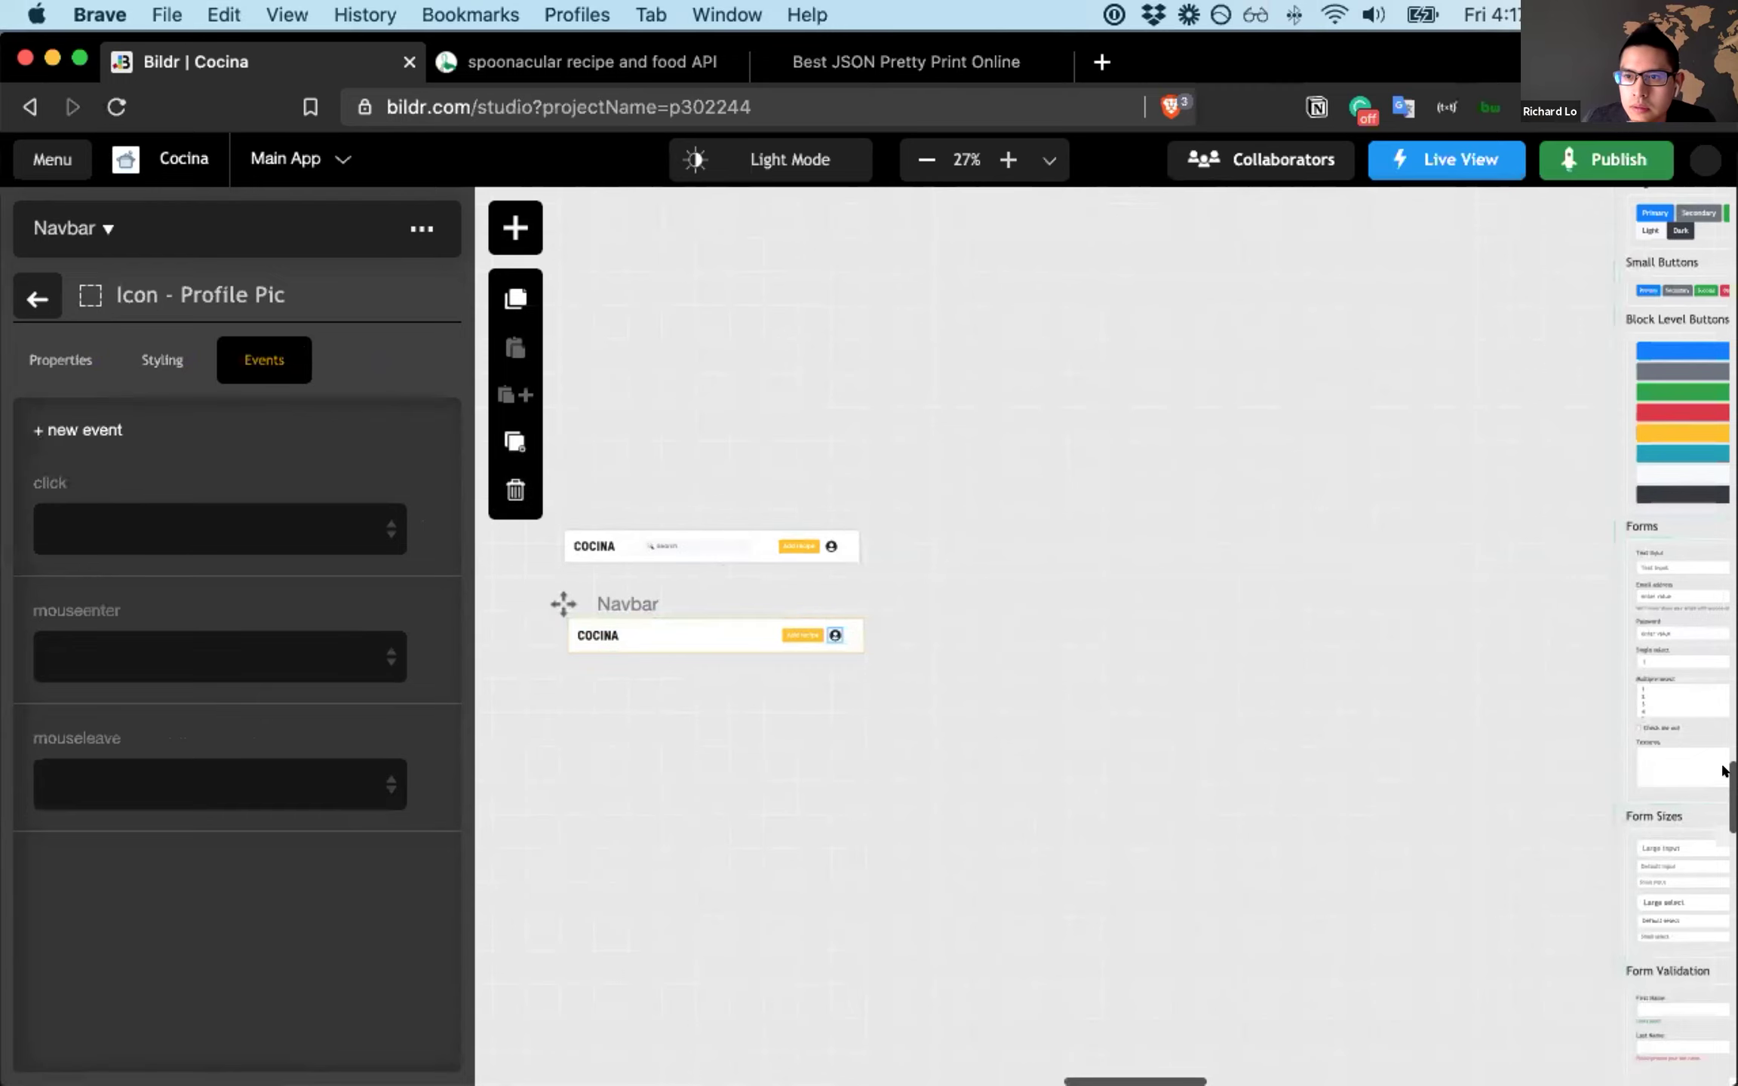
scroll(1596, 778, "down", 2)
scroll(1225, 587, "right", 3)
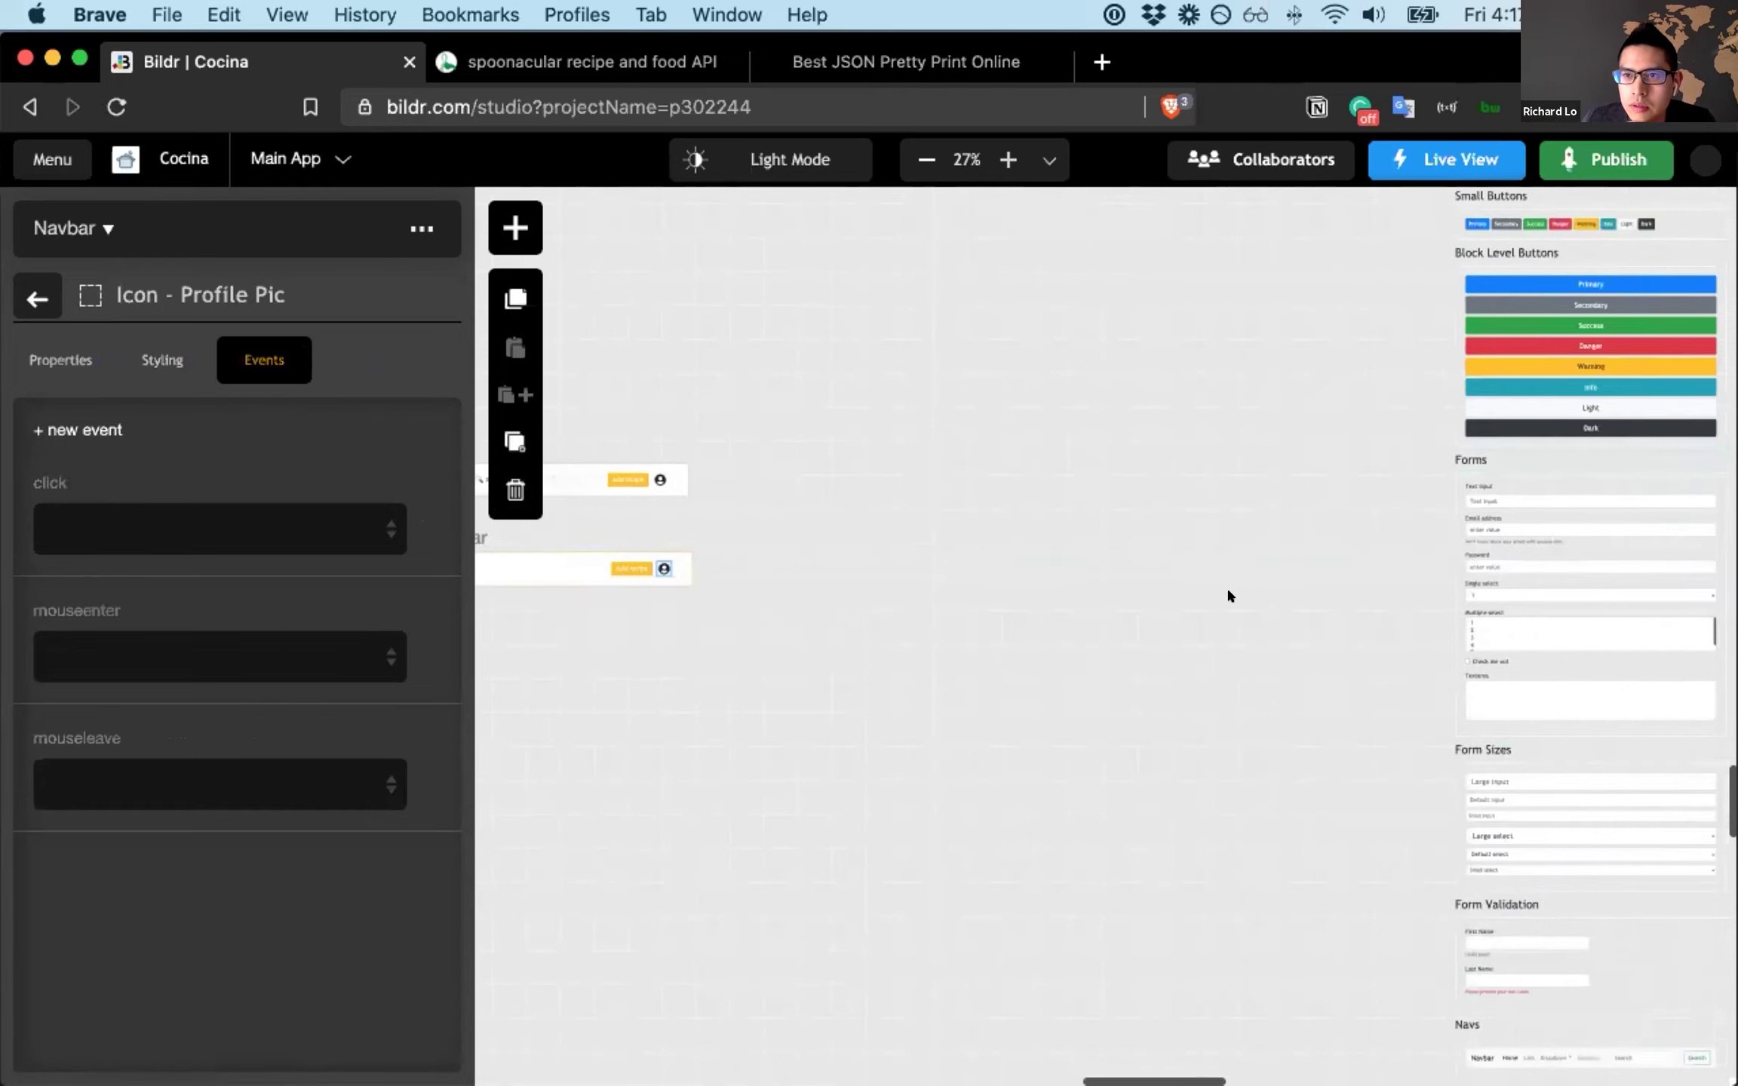
scroll(1207, 587, "left", 6)
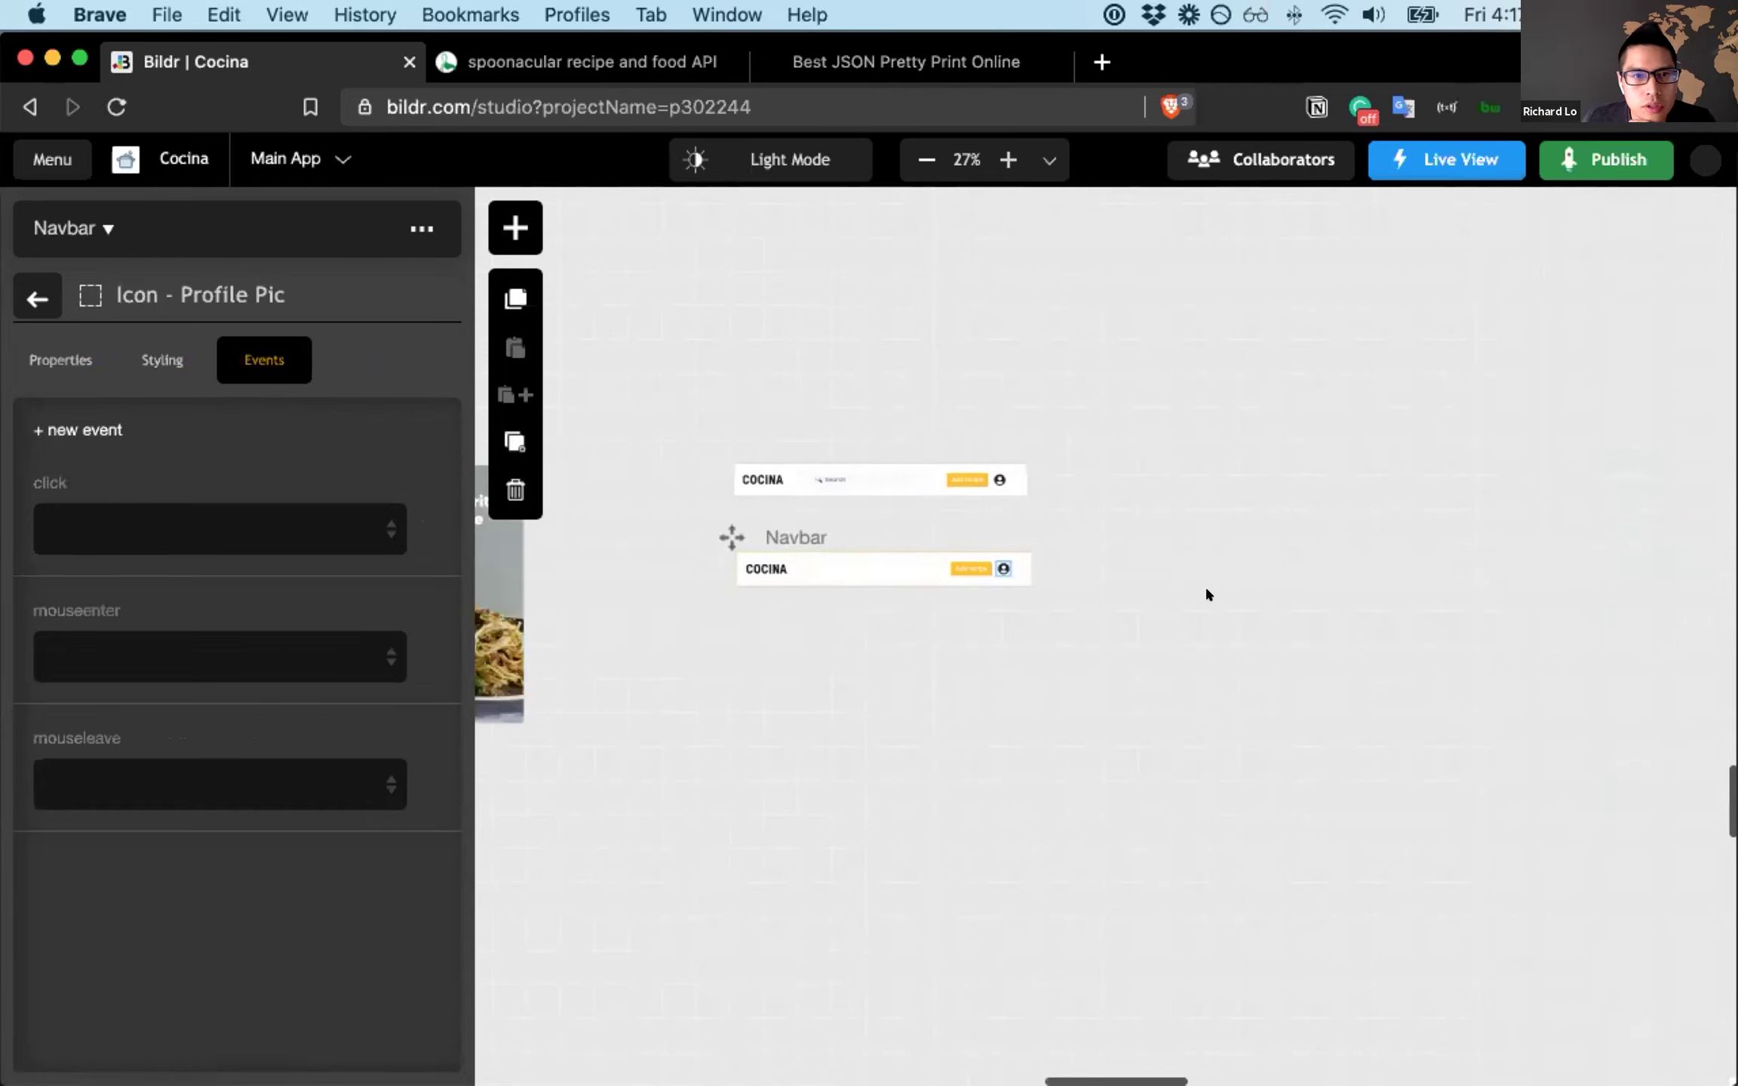
left_click(18, 281)
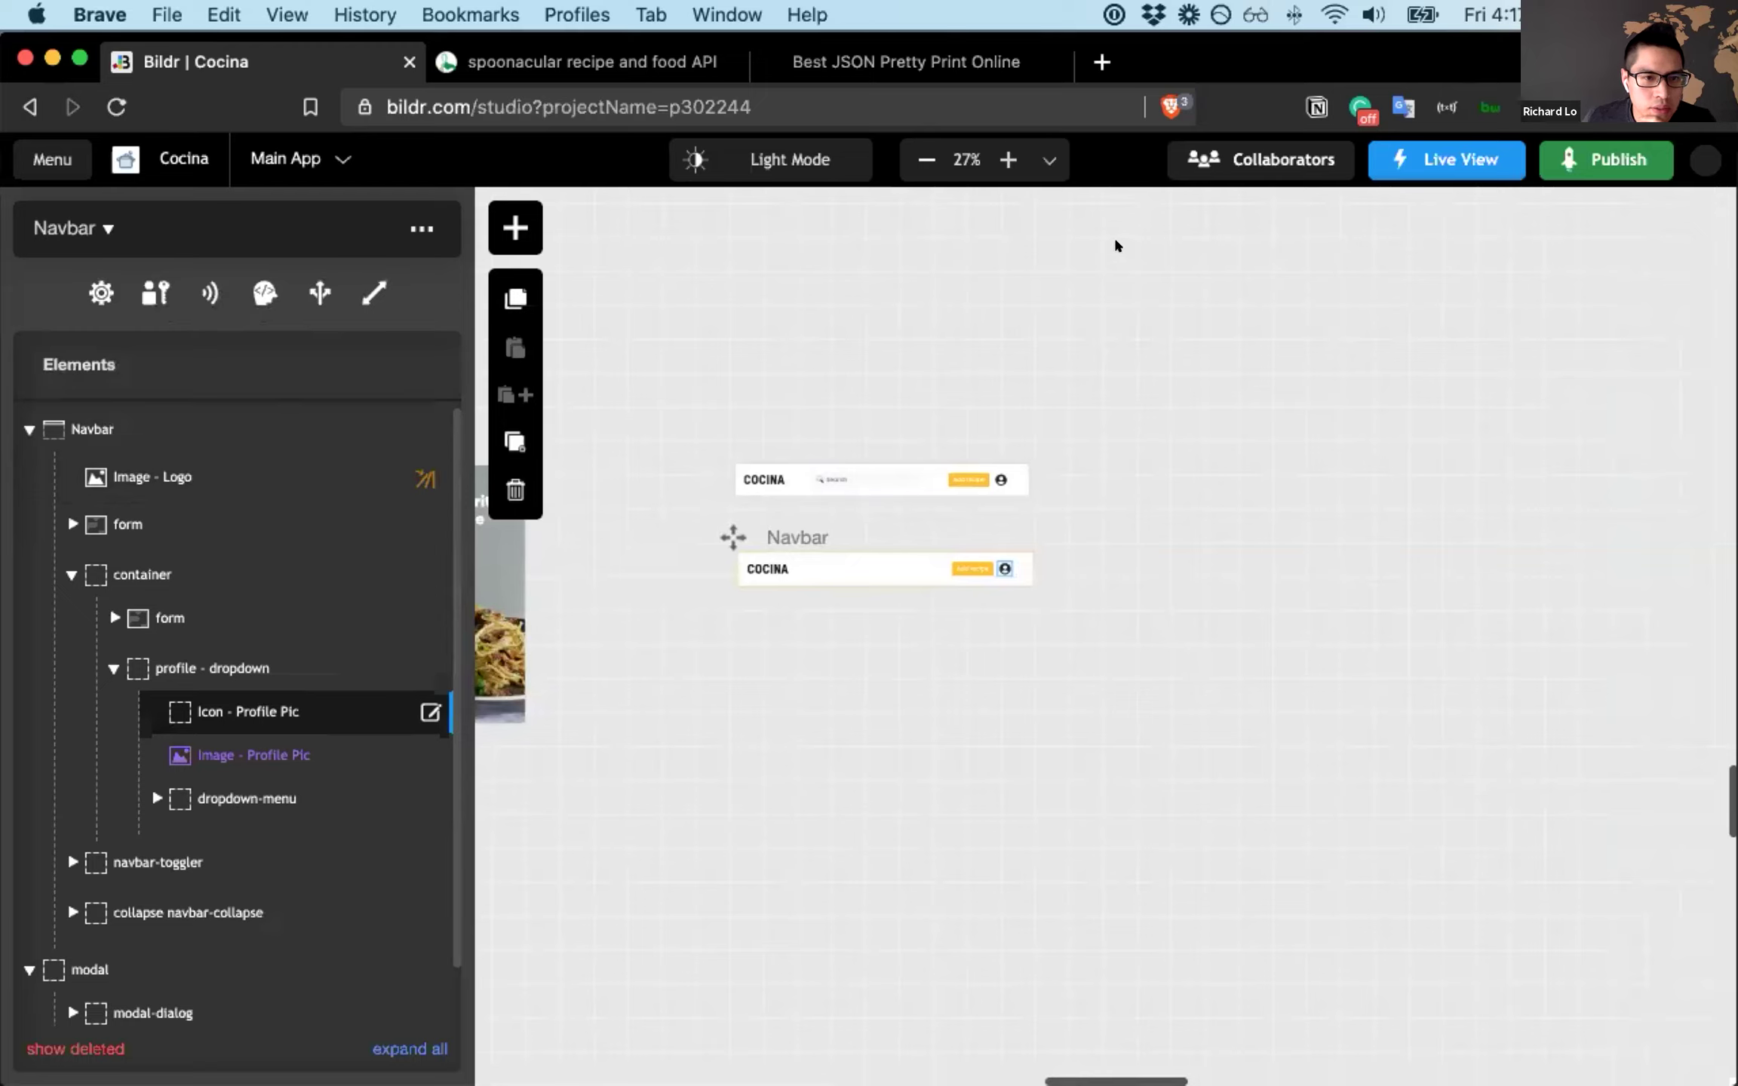
left_click(429, 798)
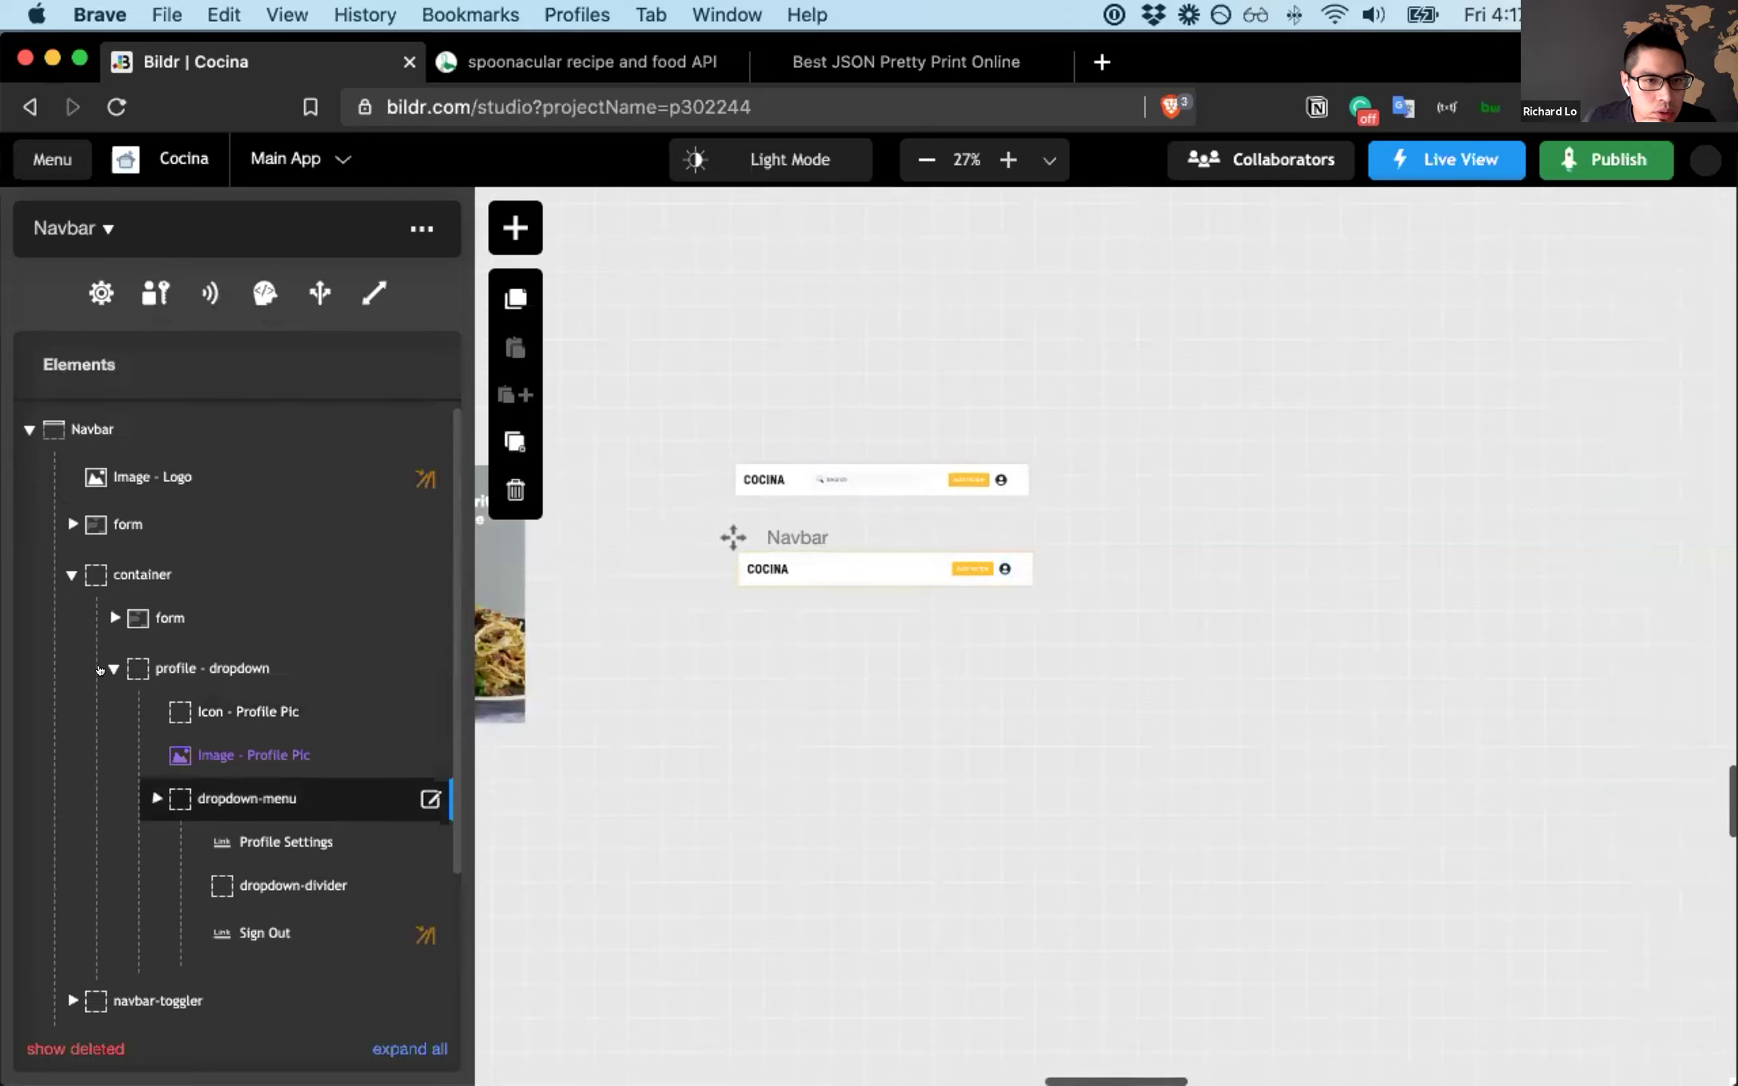
- Expand the form inside container, navbar-toggler and collapse navbar-collapse in the Navbar's element tree and look over their child elements
left_click(36, 296)
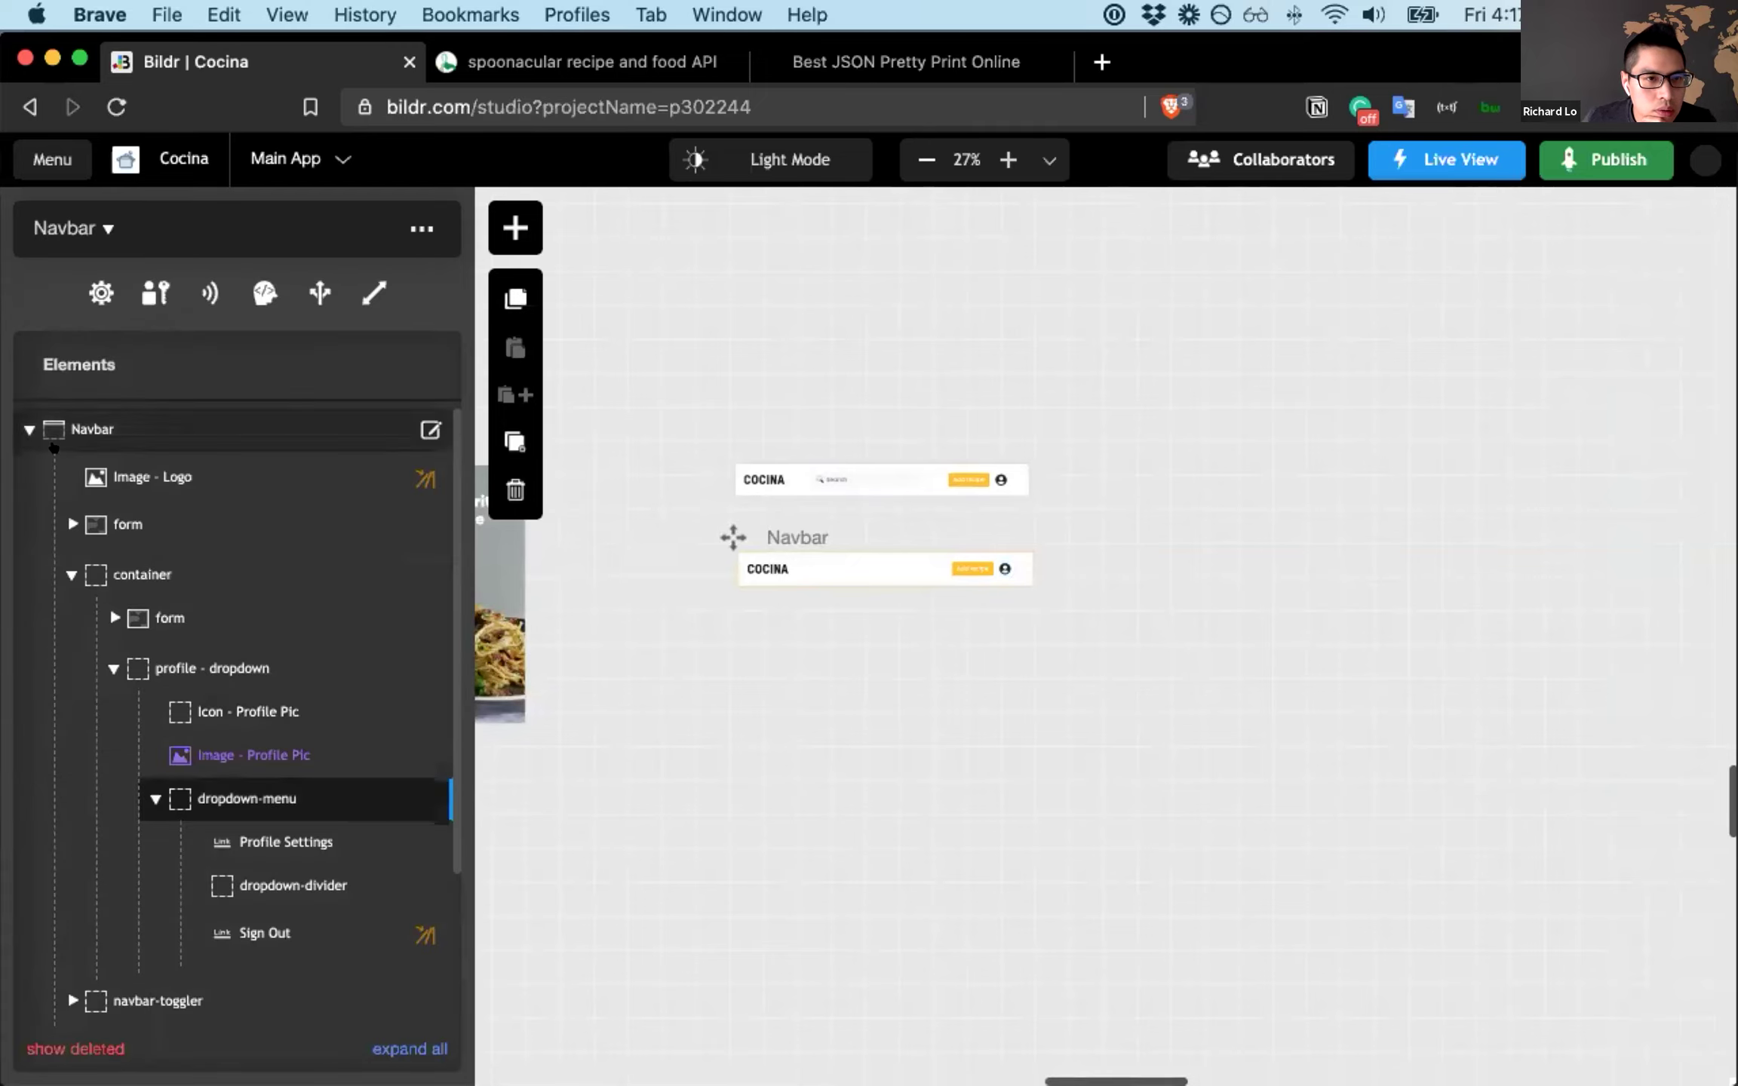
left_click(61, 574)
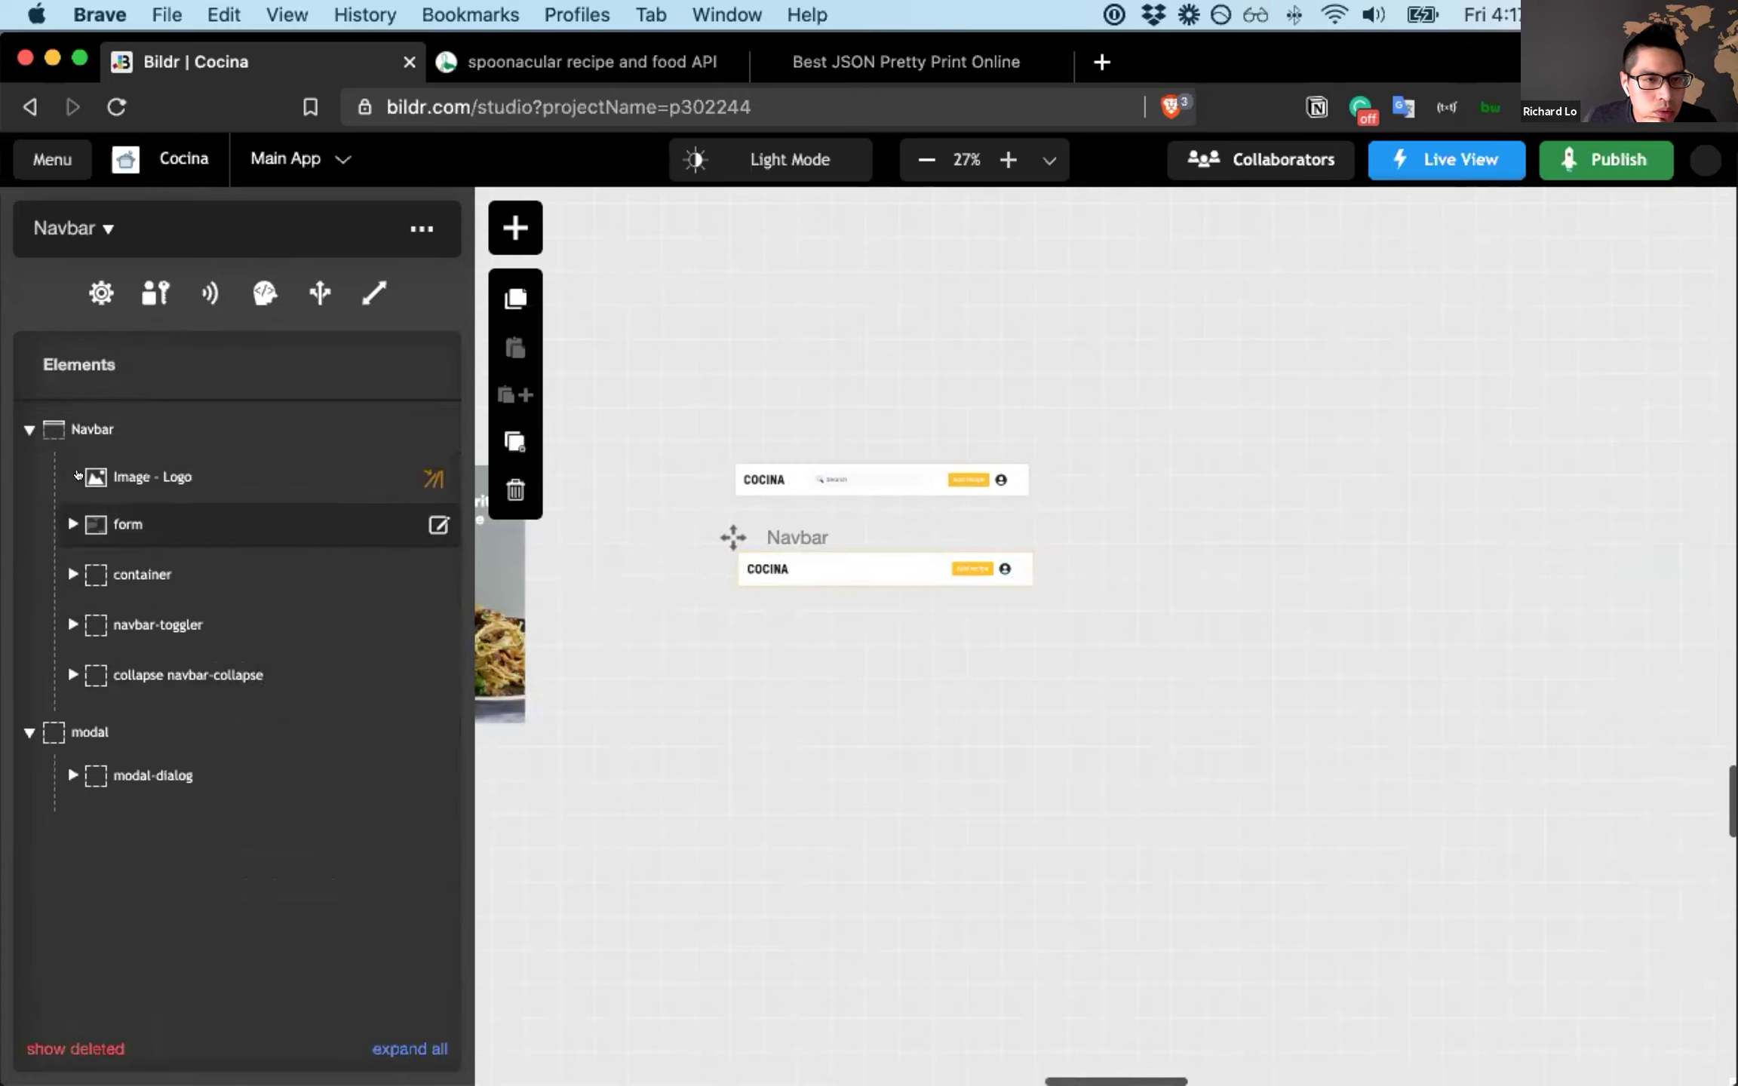
left_click(63, 574)
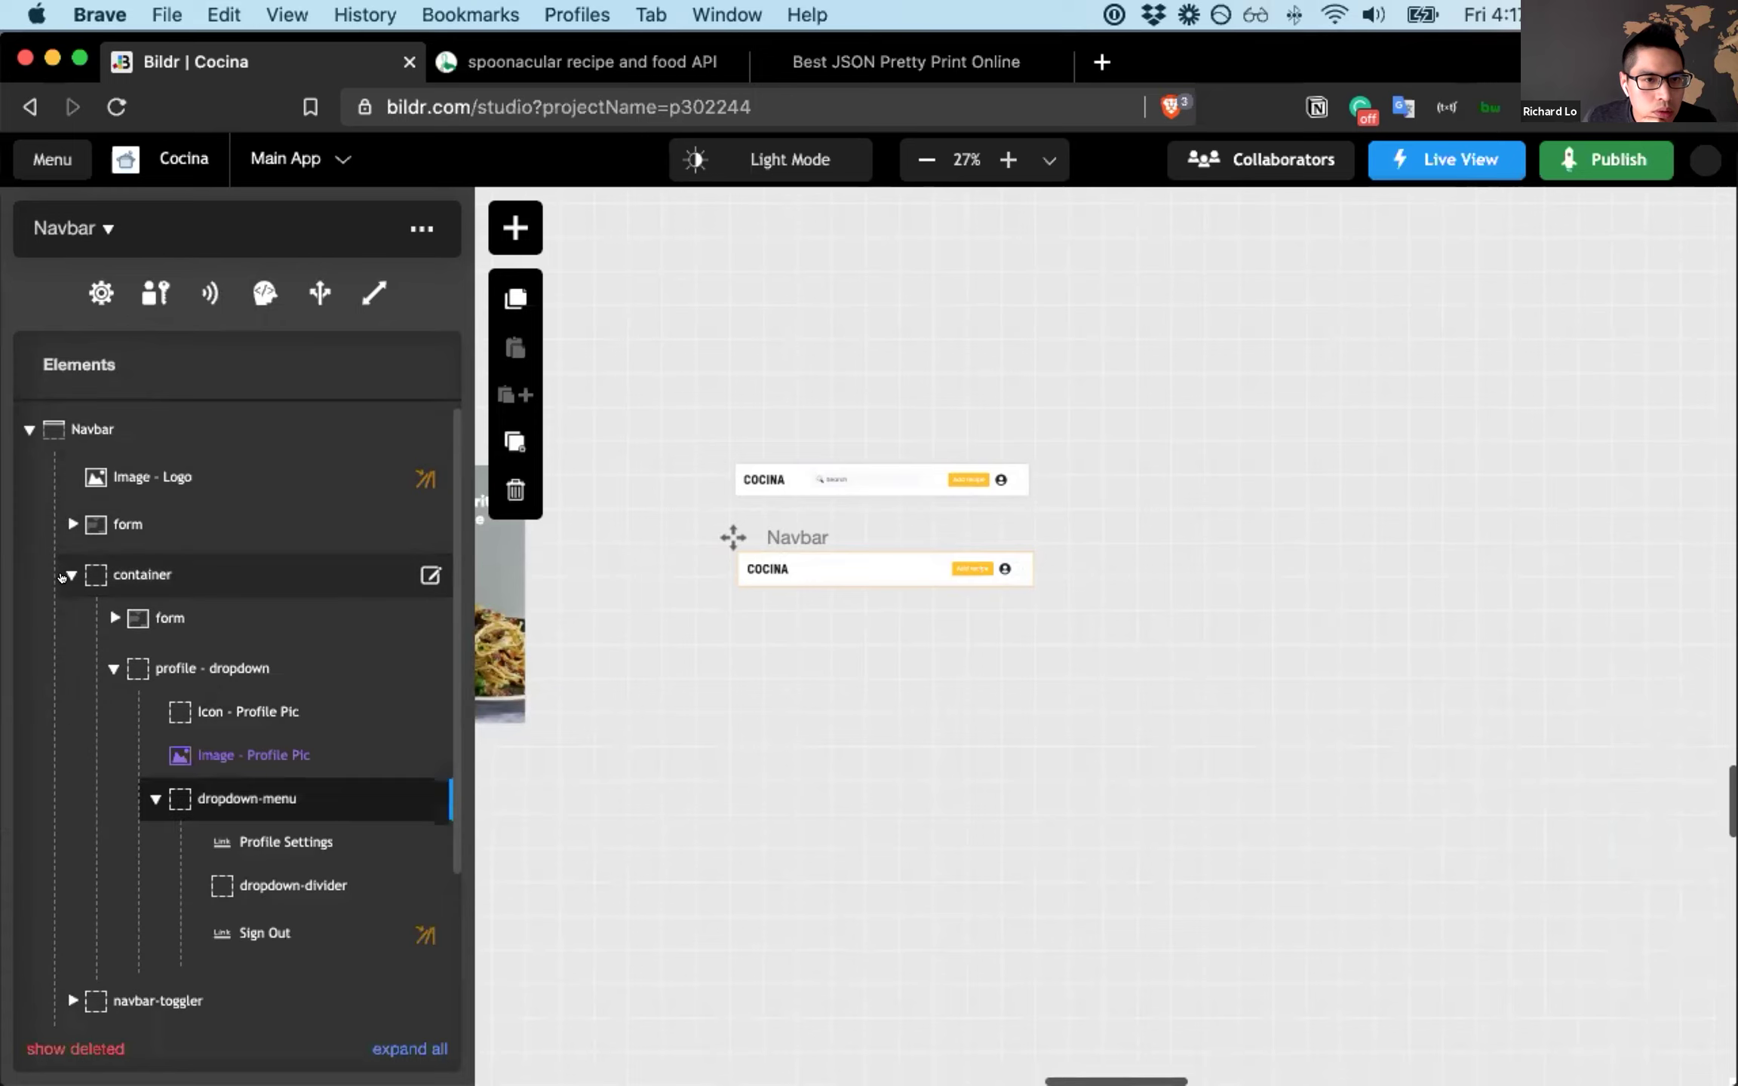
left_click(111, 612)
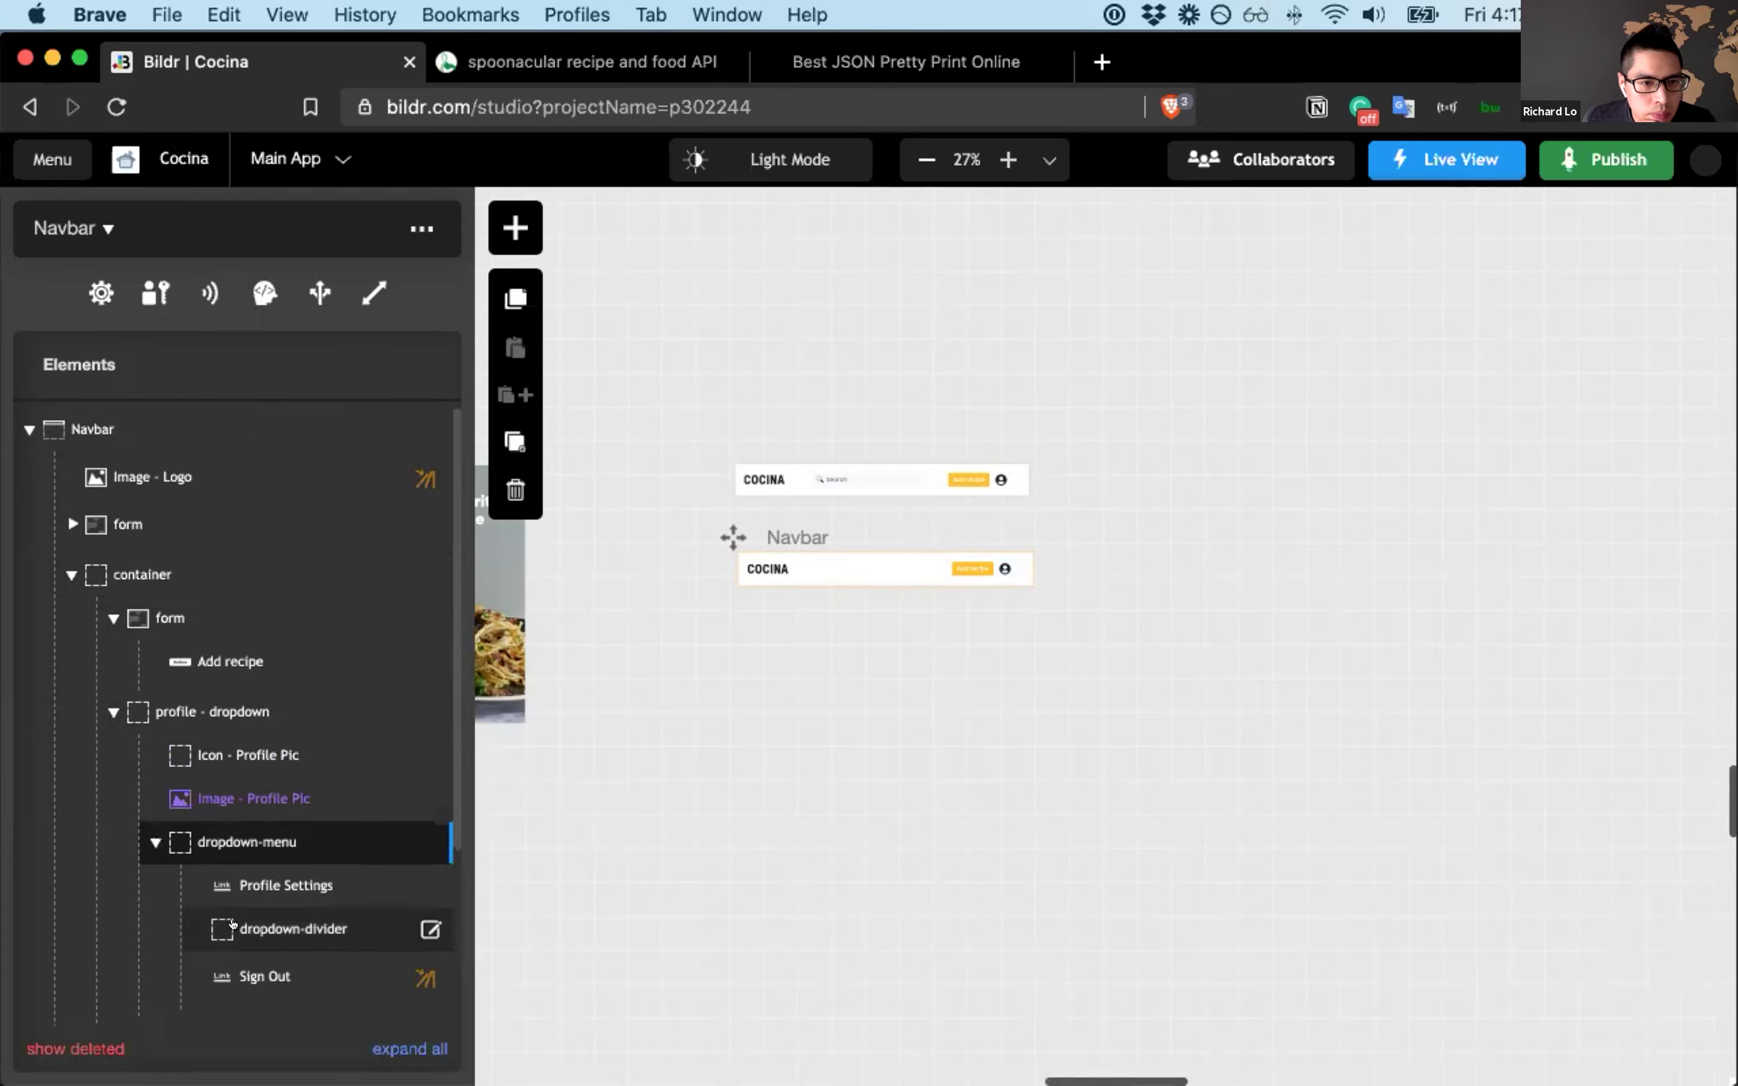
scroll(113, 867, "down", 3)
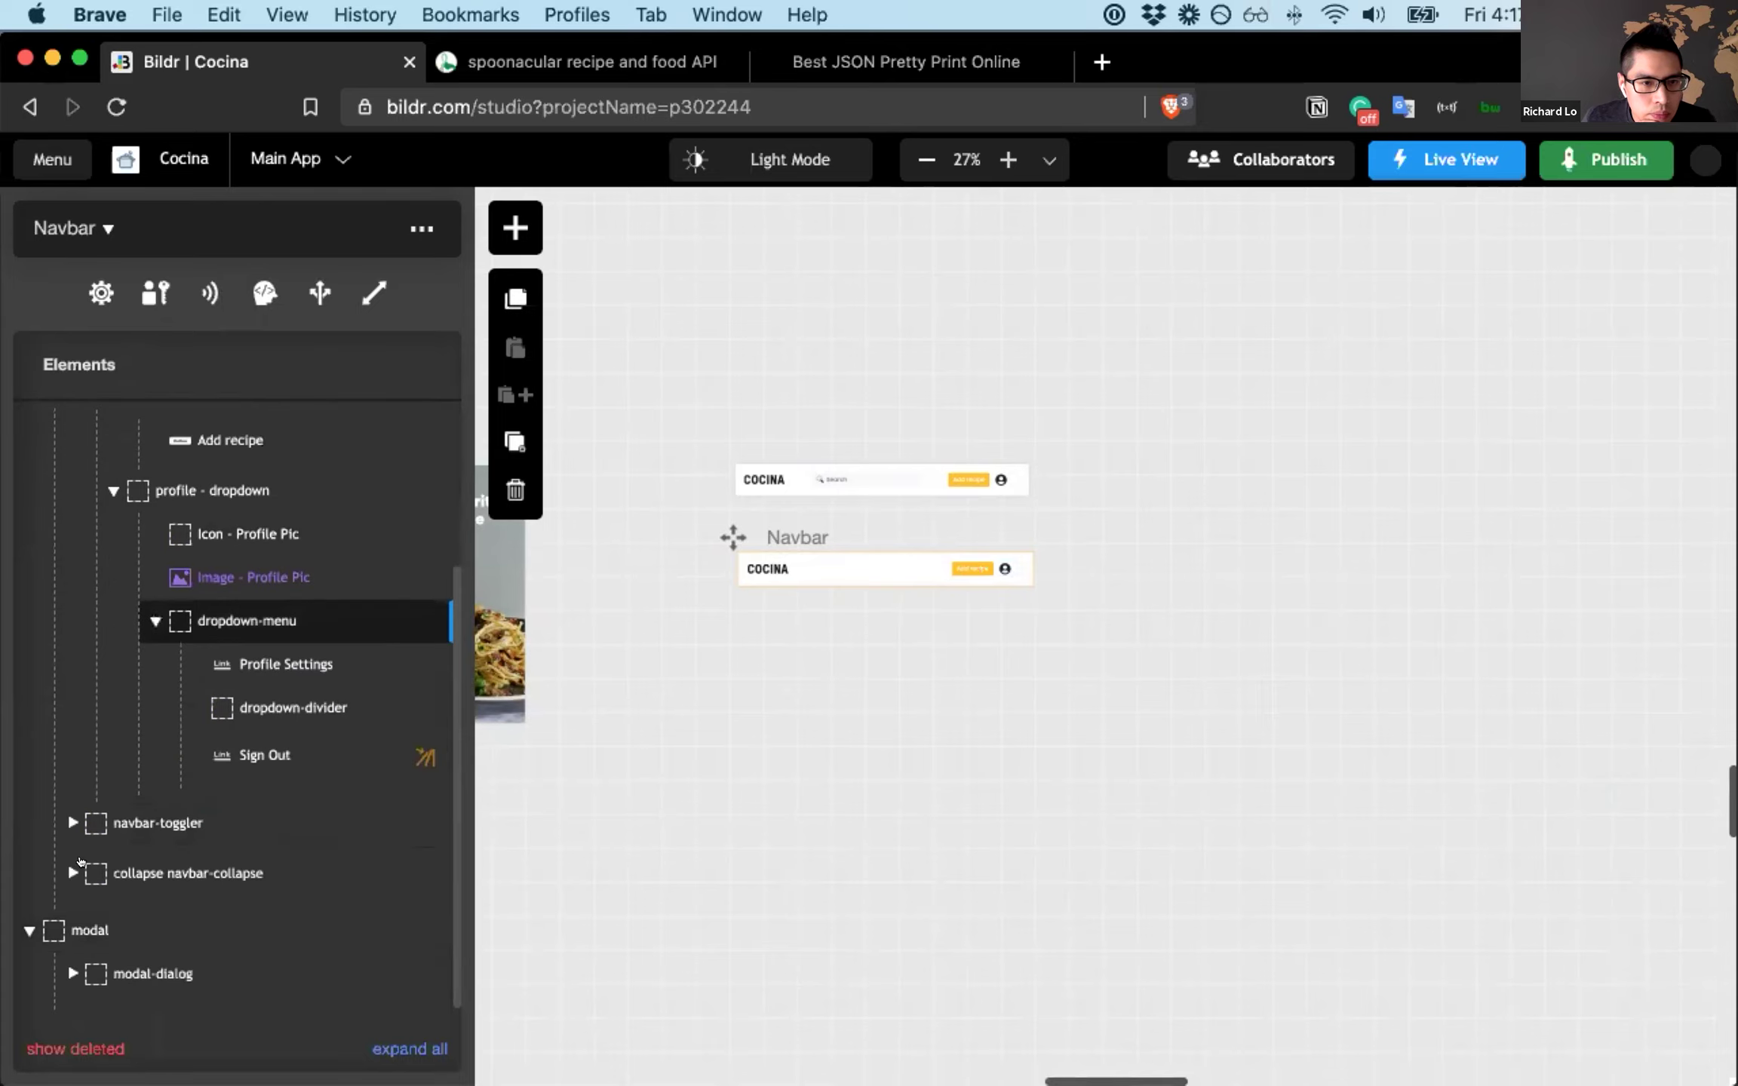
left_click(66, 822)
left_click(68, 909)
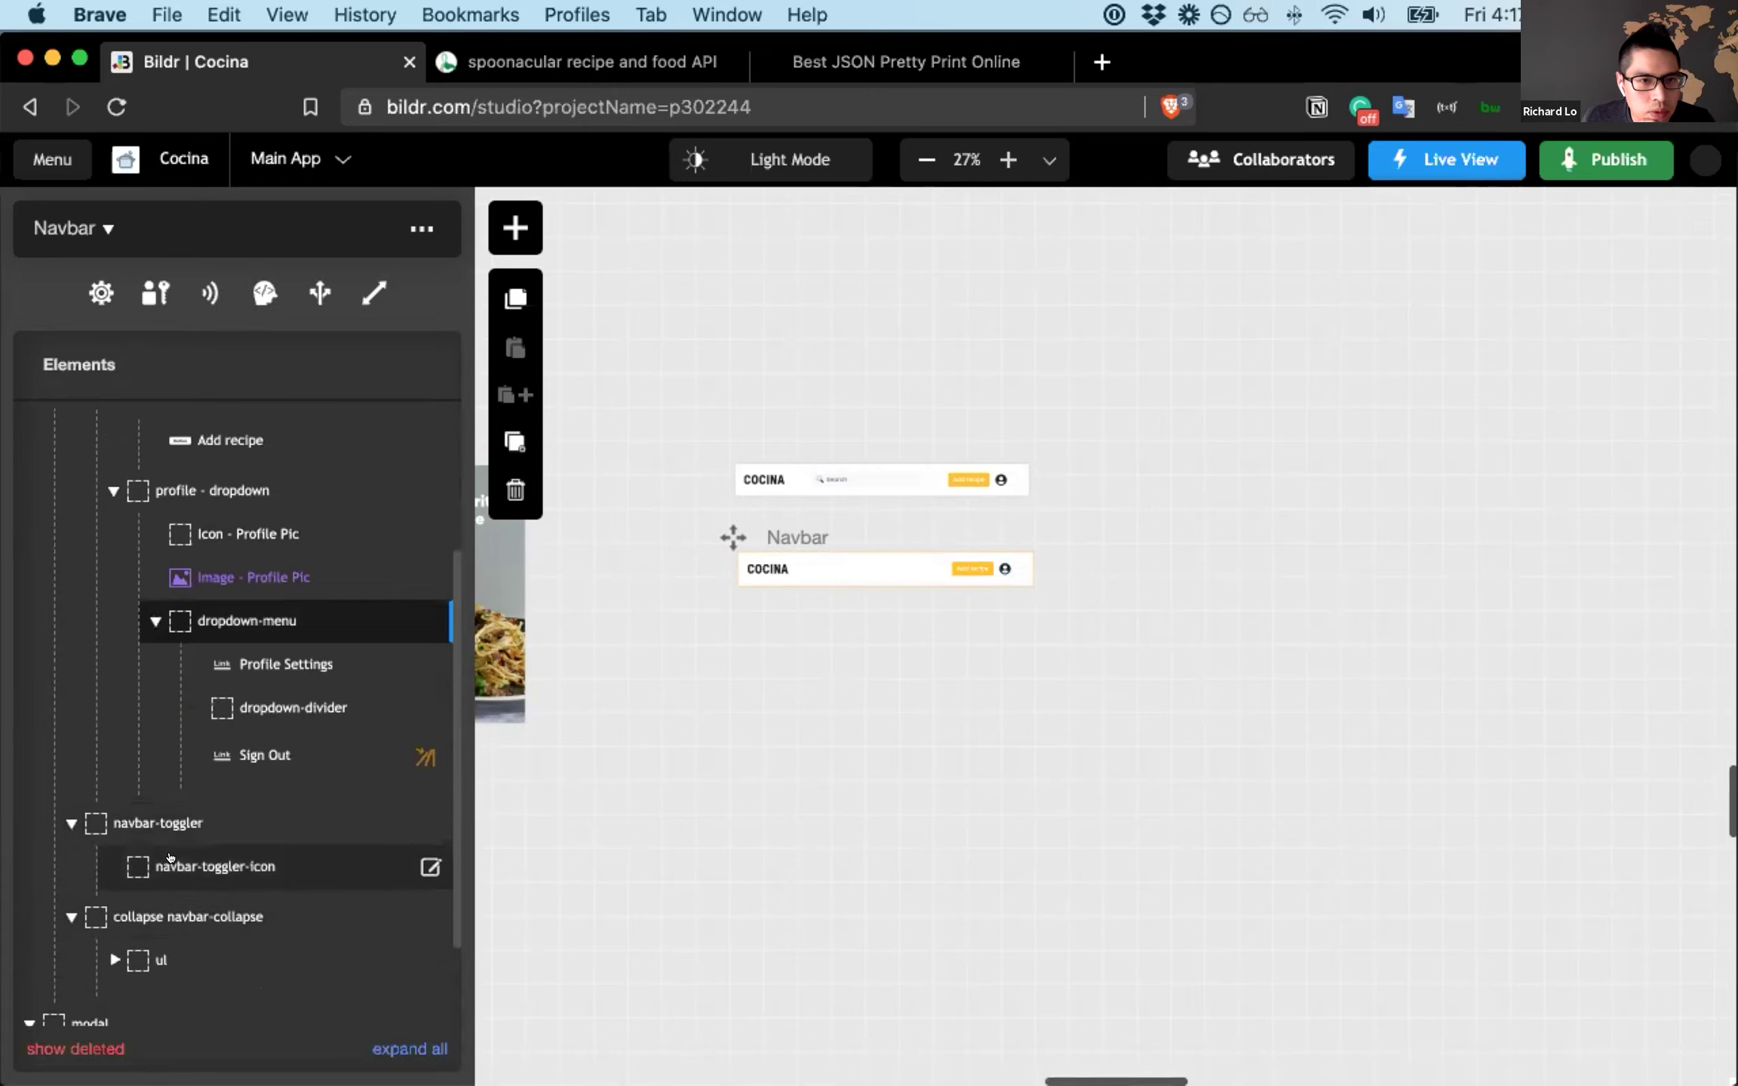
scroll(125, 901, "up", 3)
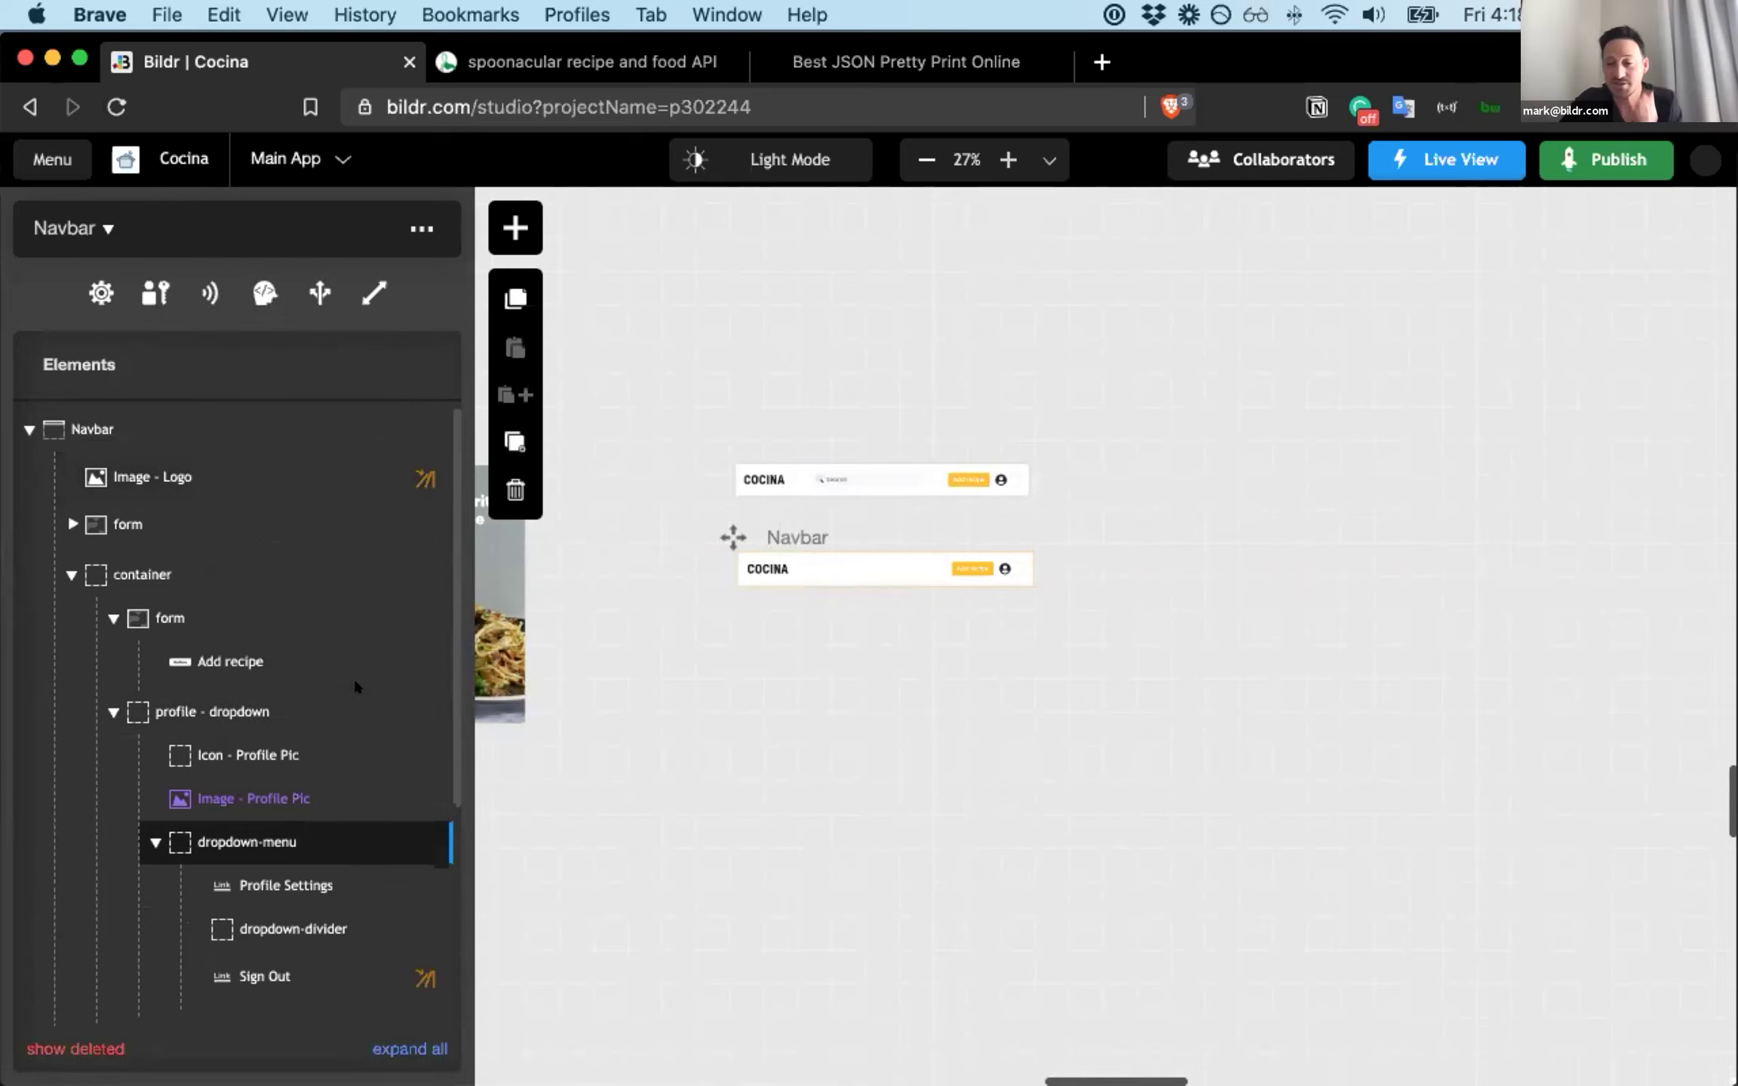
- Expand modal-dialog and its modal-content in the element tree to view the modal's nested sections
scroll(724, 596, "left", 1)
scroll(718, 599, "left", 2)
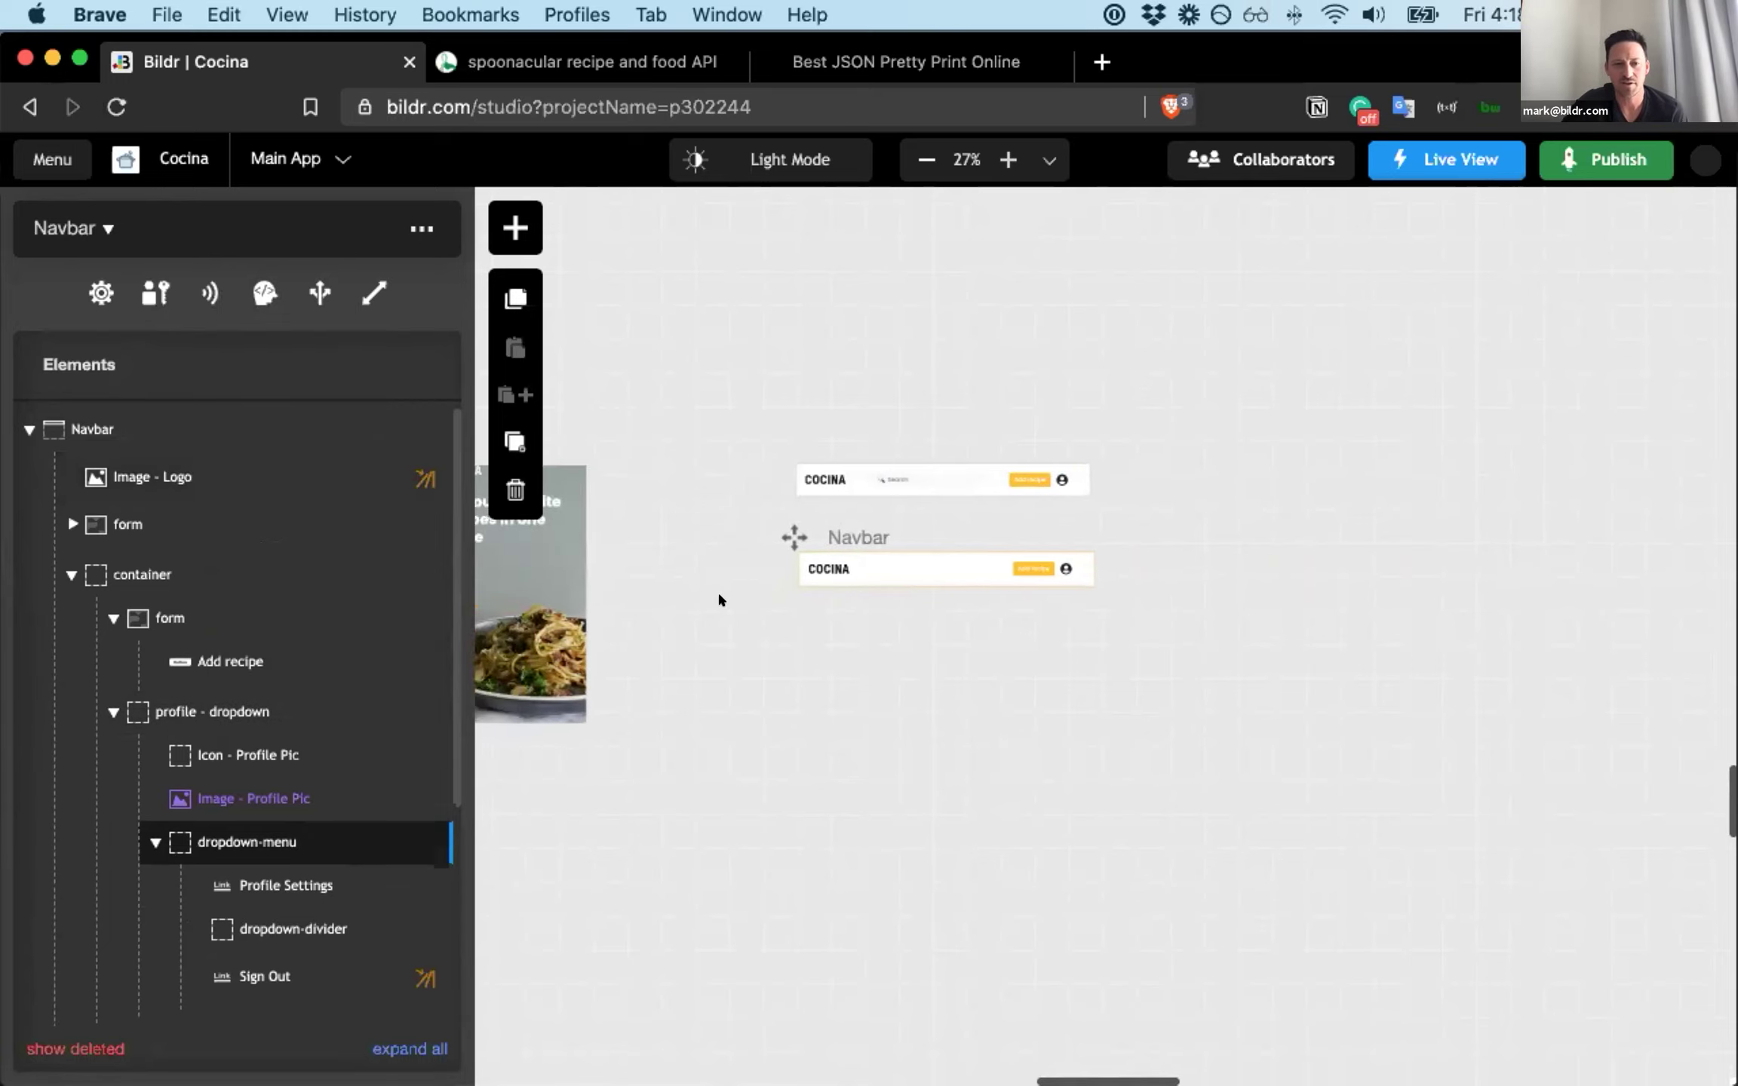
scroll(192, 662, "down", 5)
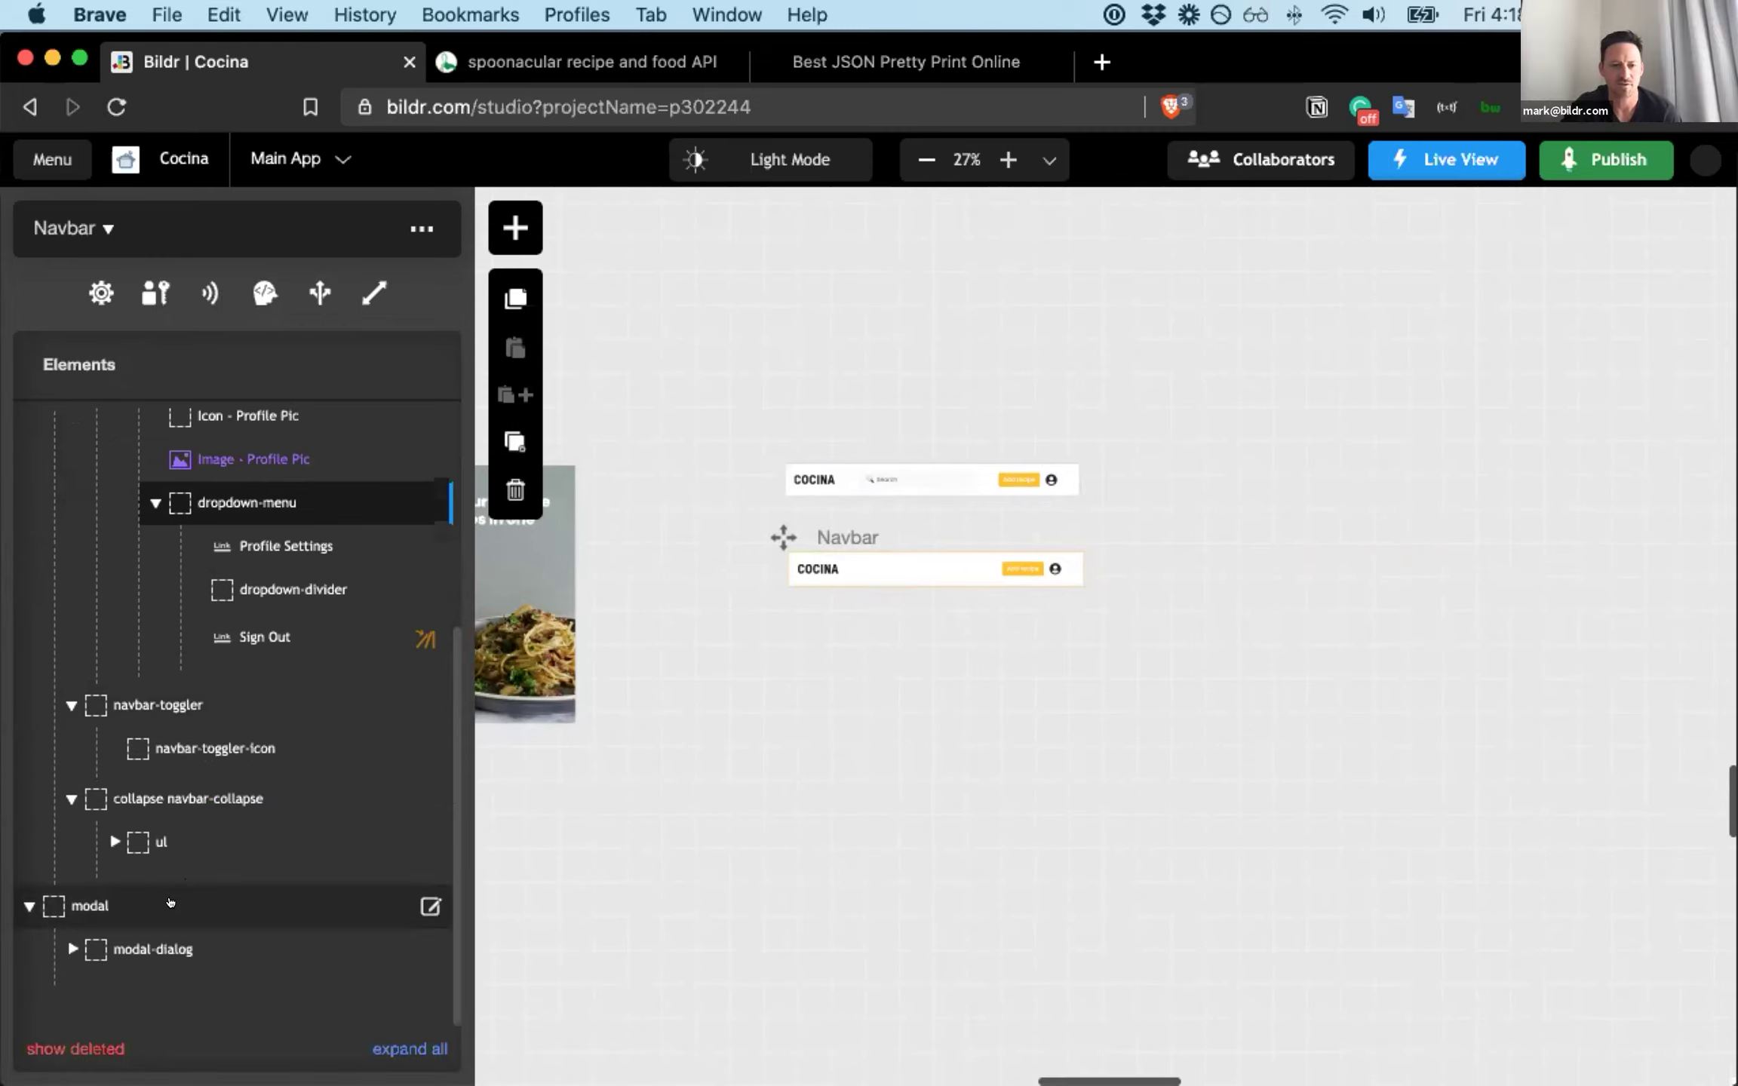
left_click(147, 948)
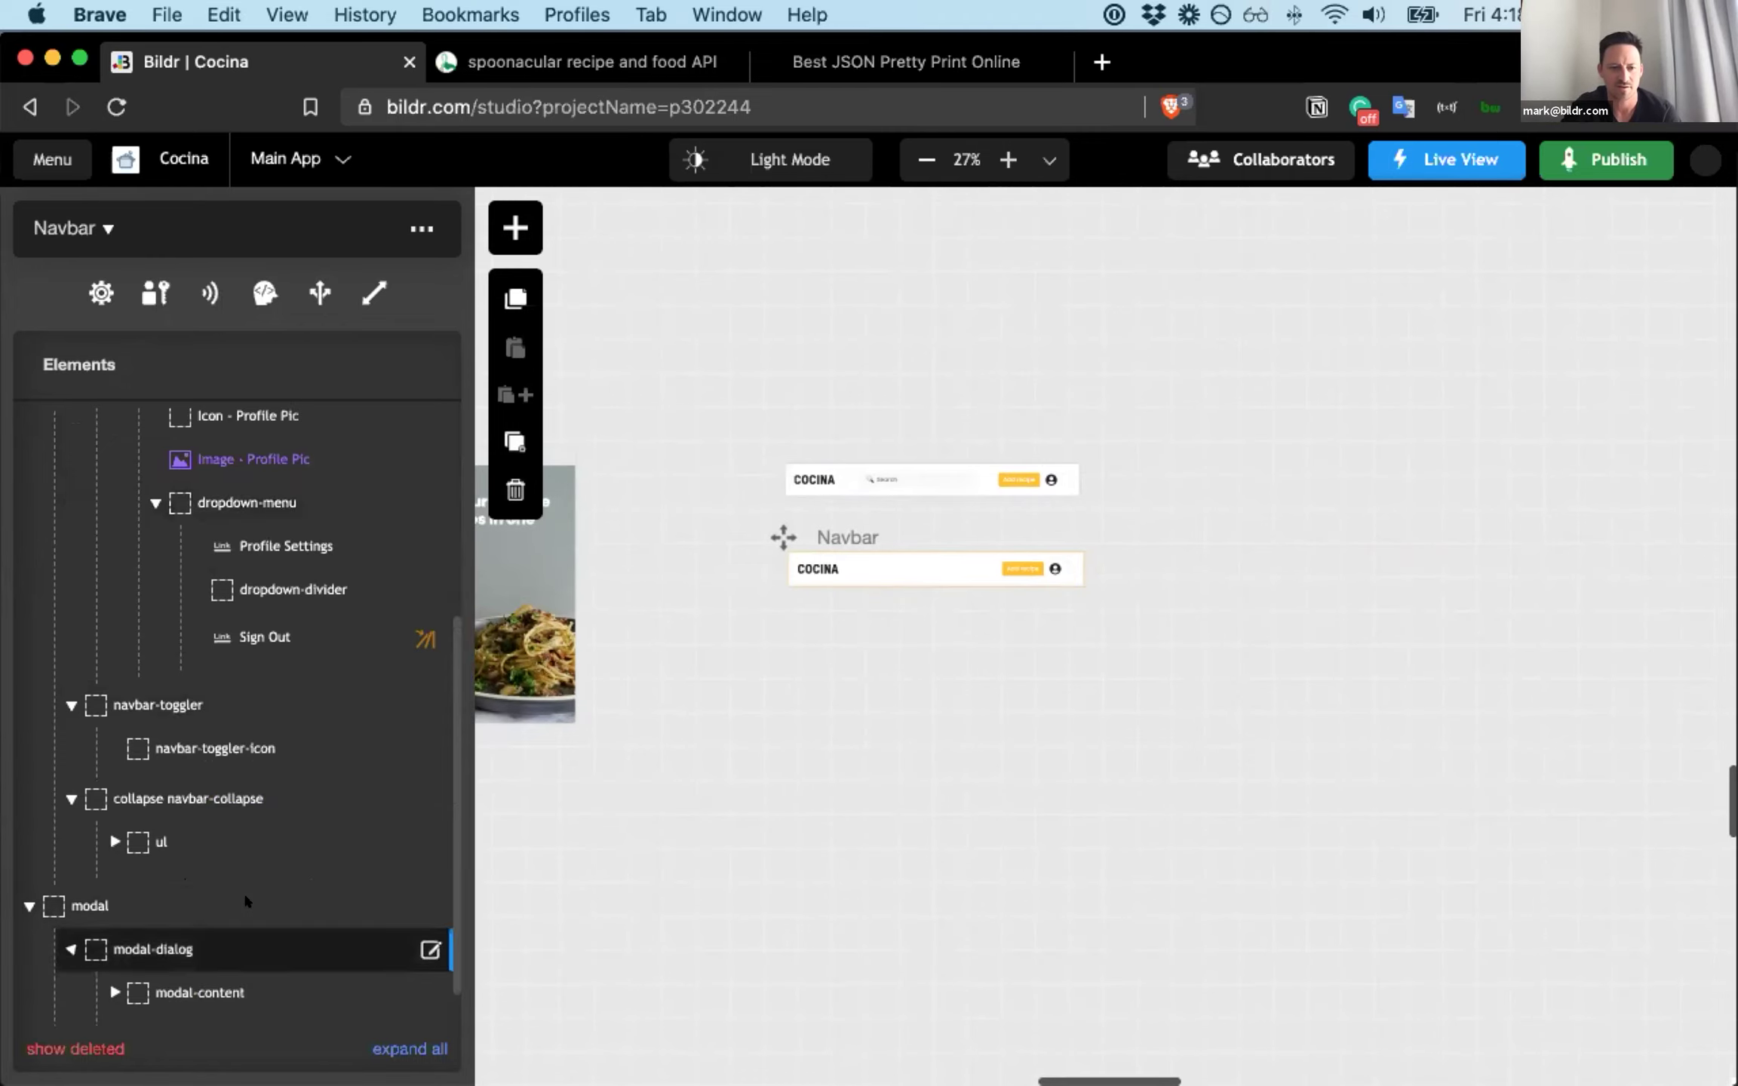
left_click(32, 293)
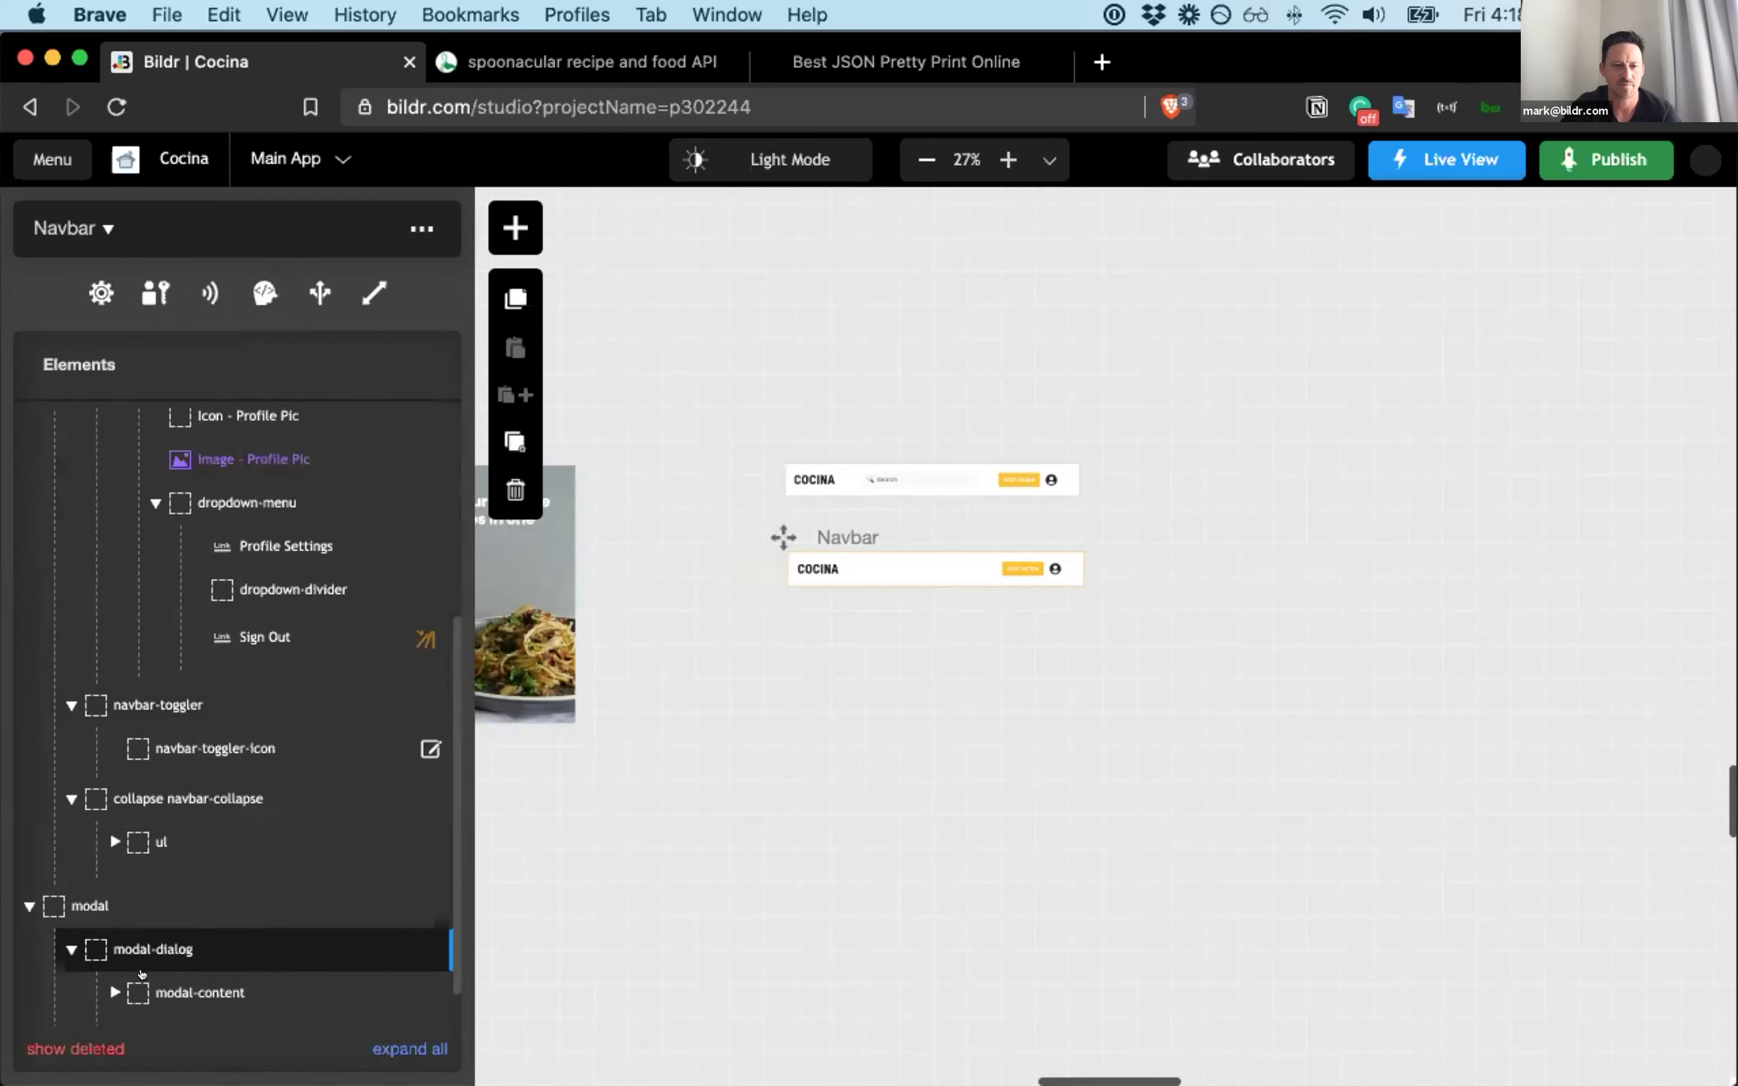
left_click(114, 992)
scroll(143, 905, "down", 3)
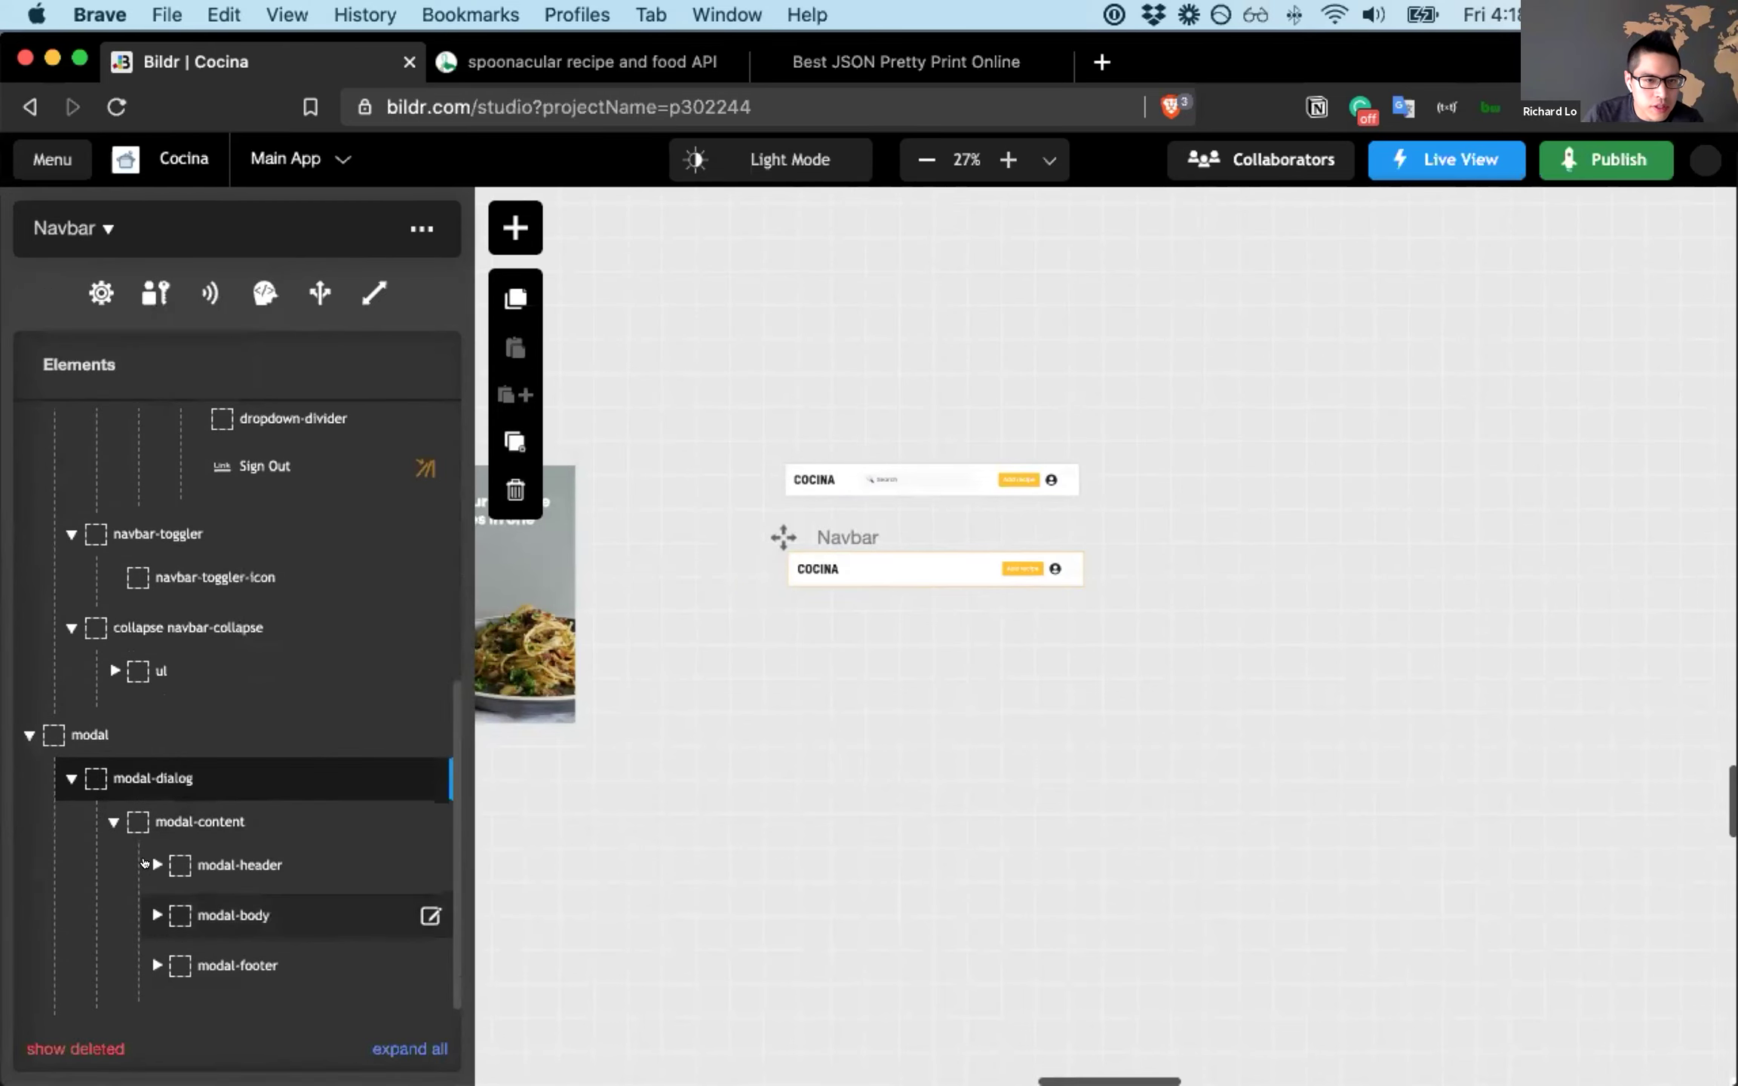
- Show the modal element's JSON from its properties, examine its class attribute and return to the element tree
left_click(106, 731)
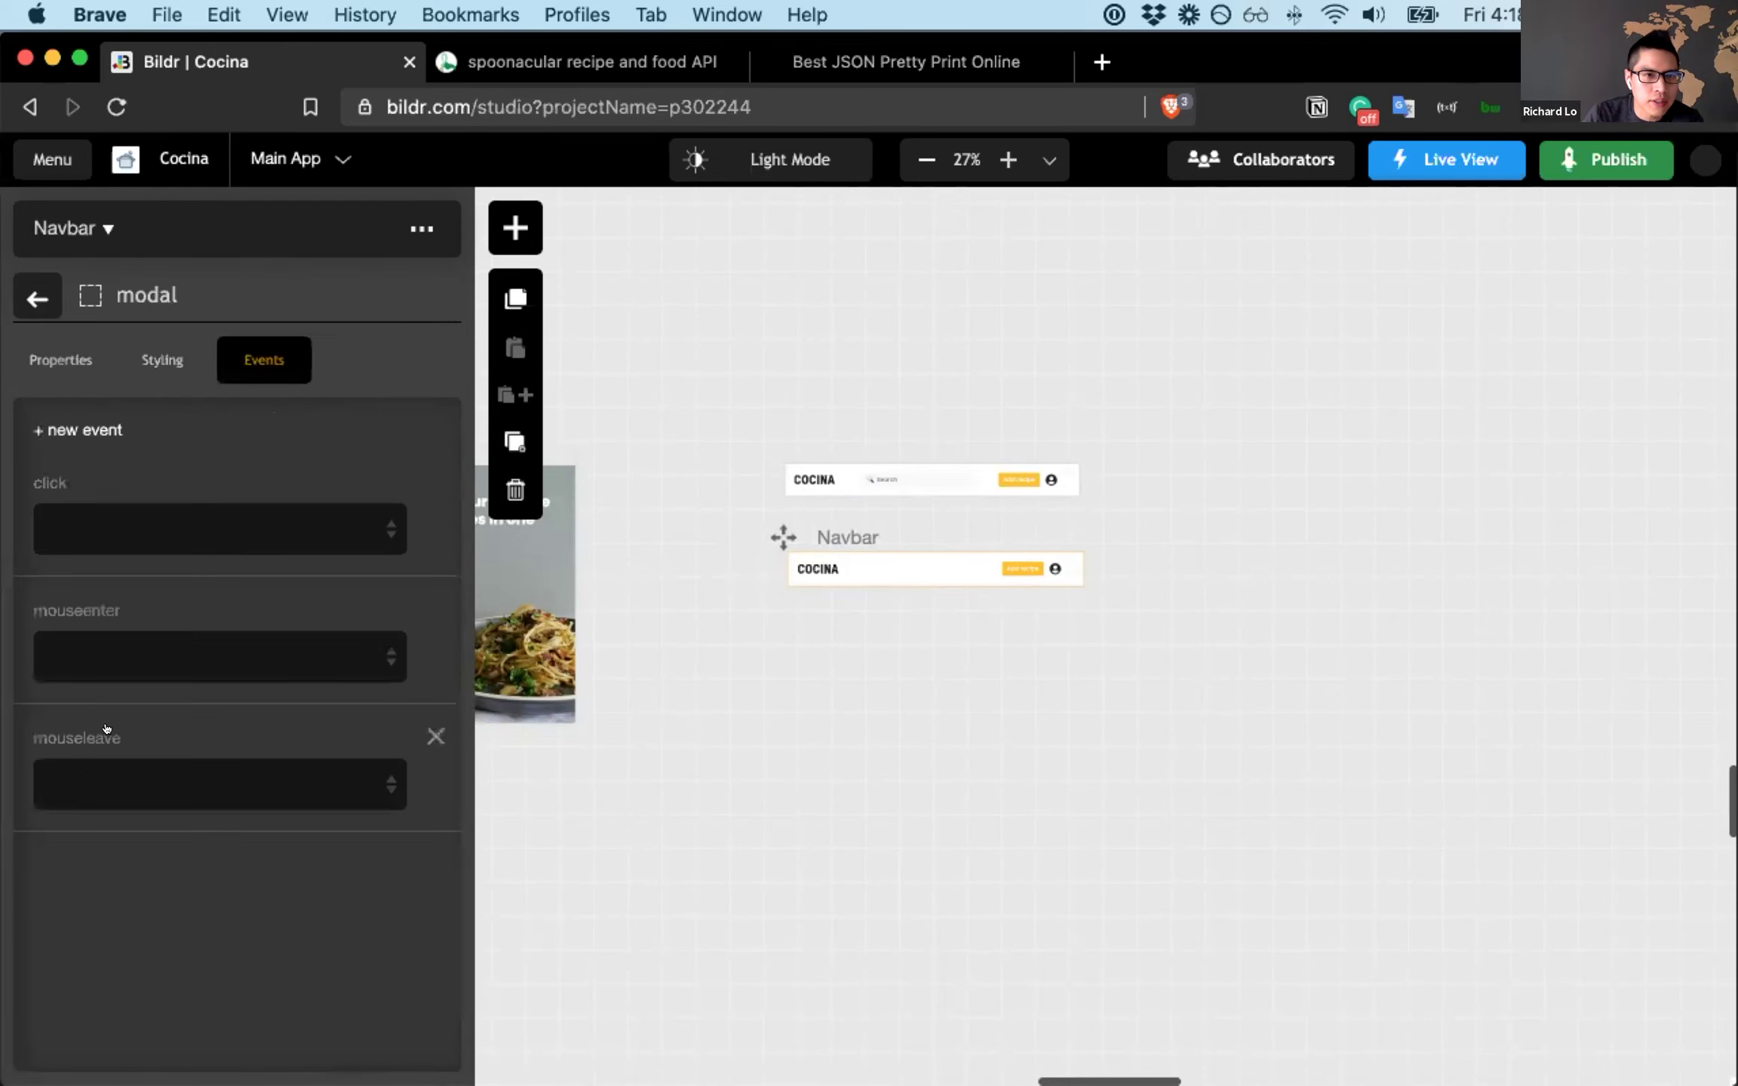
left_click(60, 360)
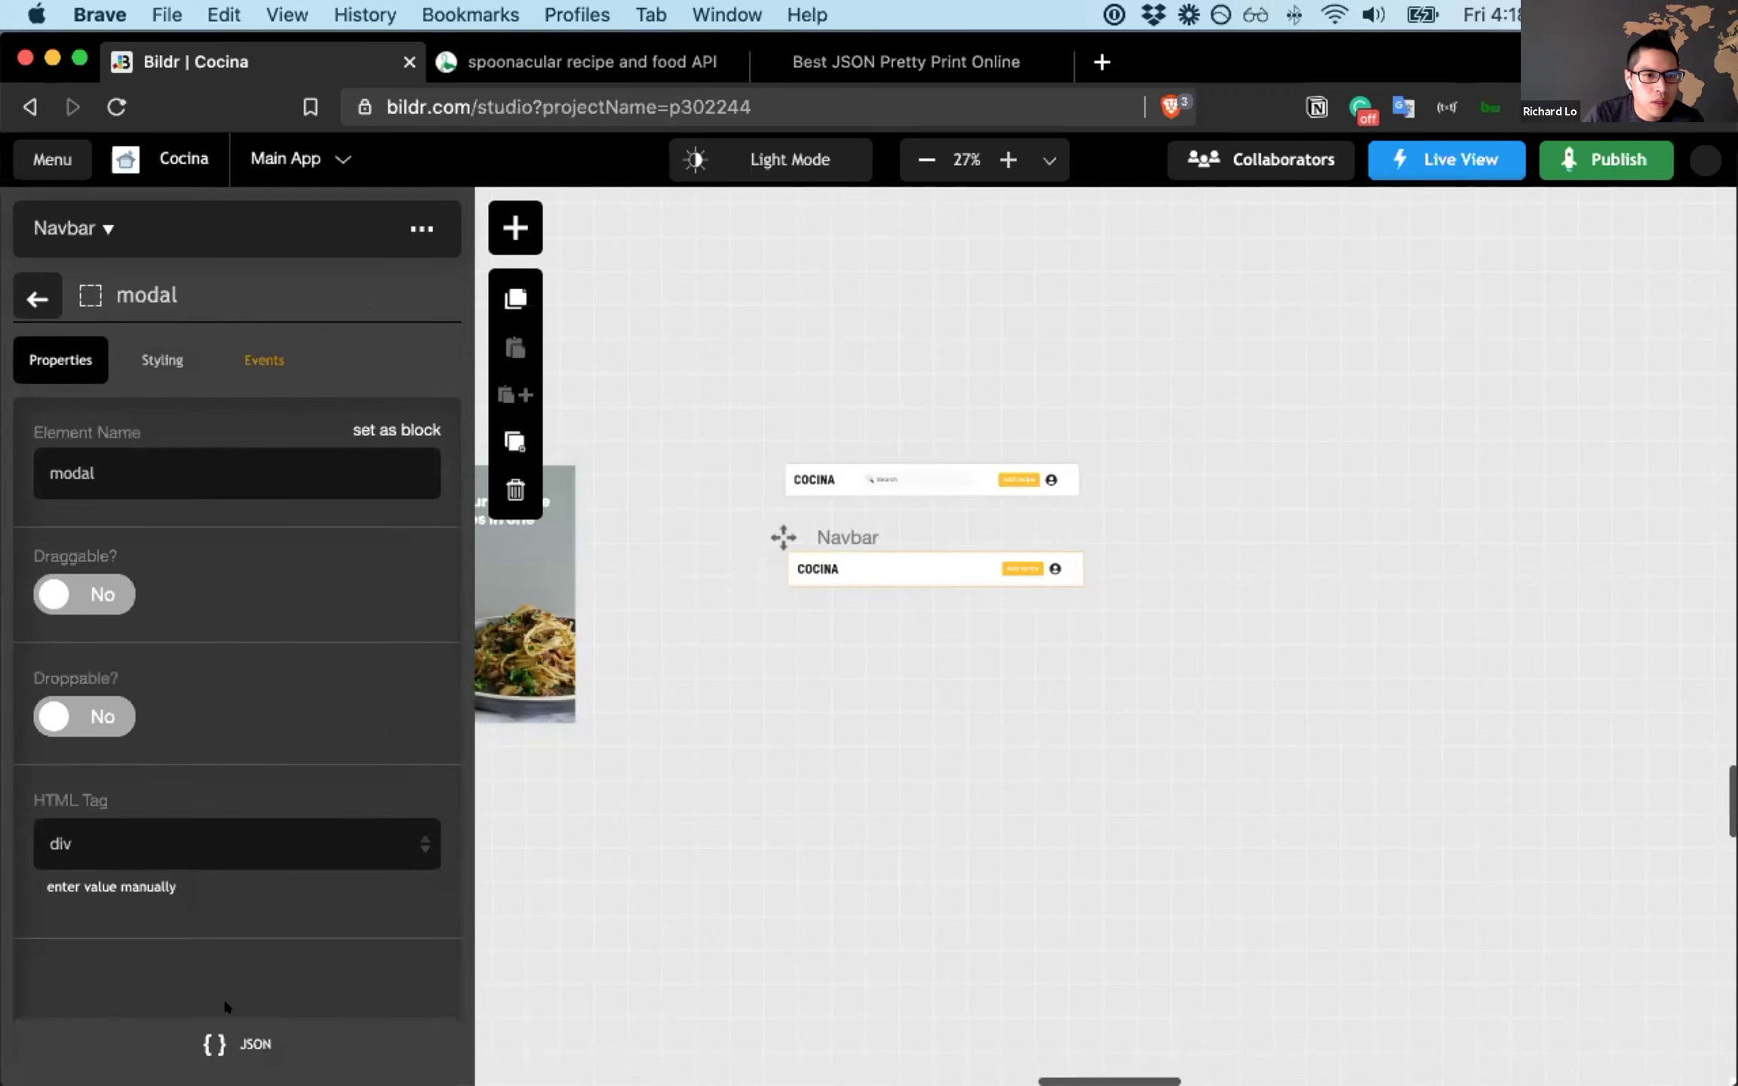
left_click(225, 1039)
scroll(246, 614, "right", 3)
scroll(247, 614, "right", 3)
left_click_drag(186, 465, 285, 463)
scroll(272, 448, "left", 5)
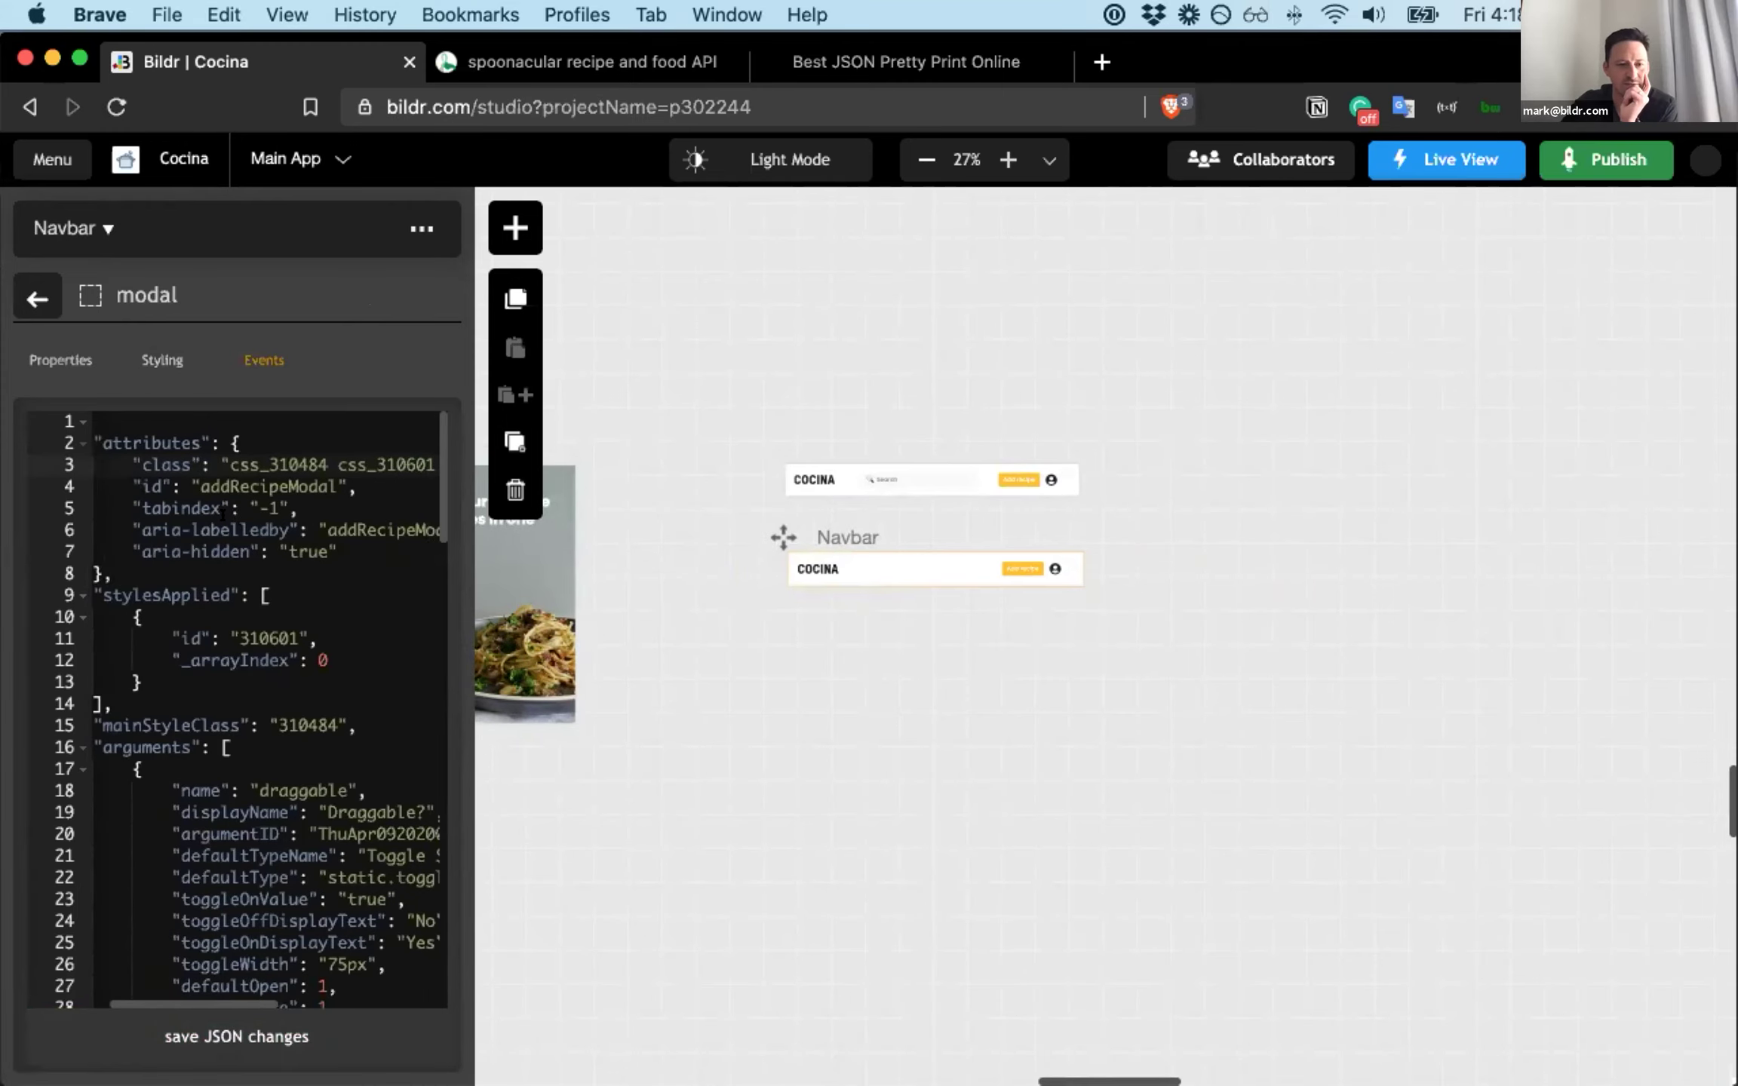
scroll(224, 513, "right", 2)
left_click(30, 294)
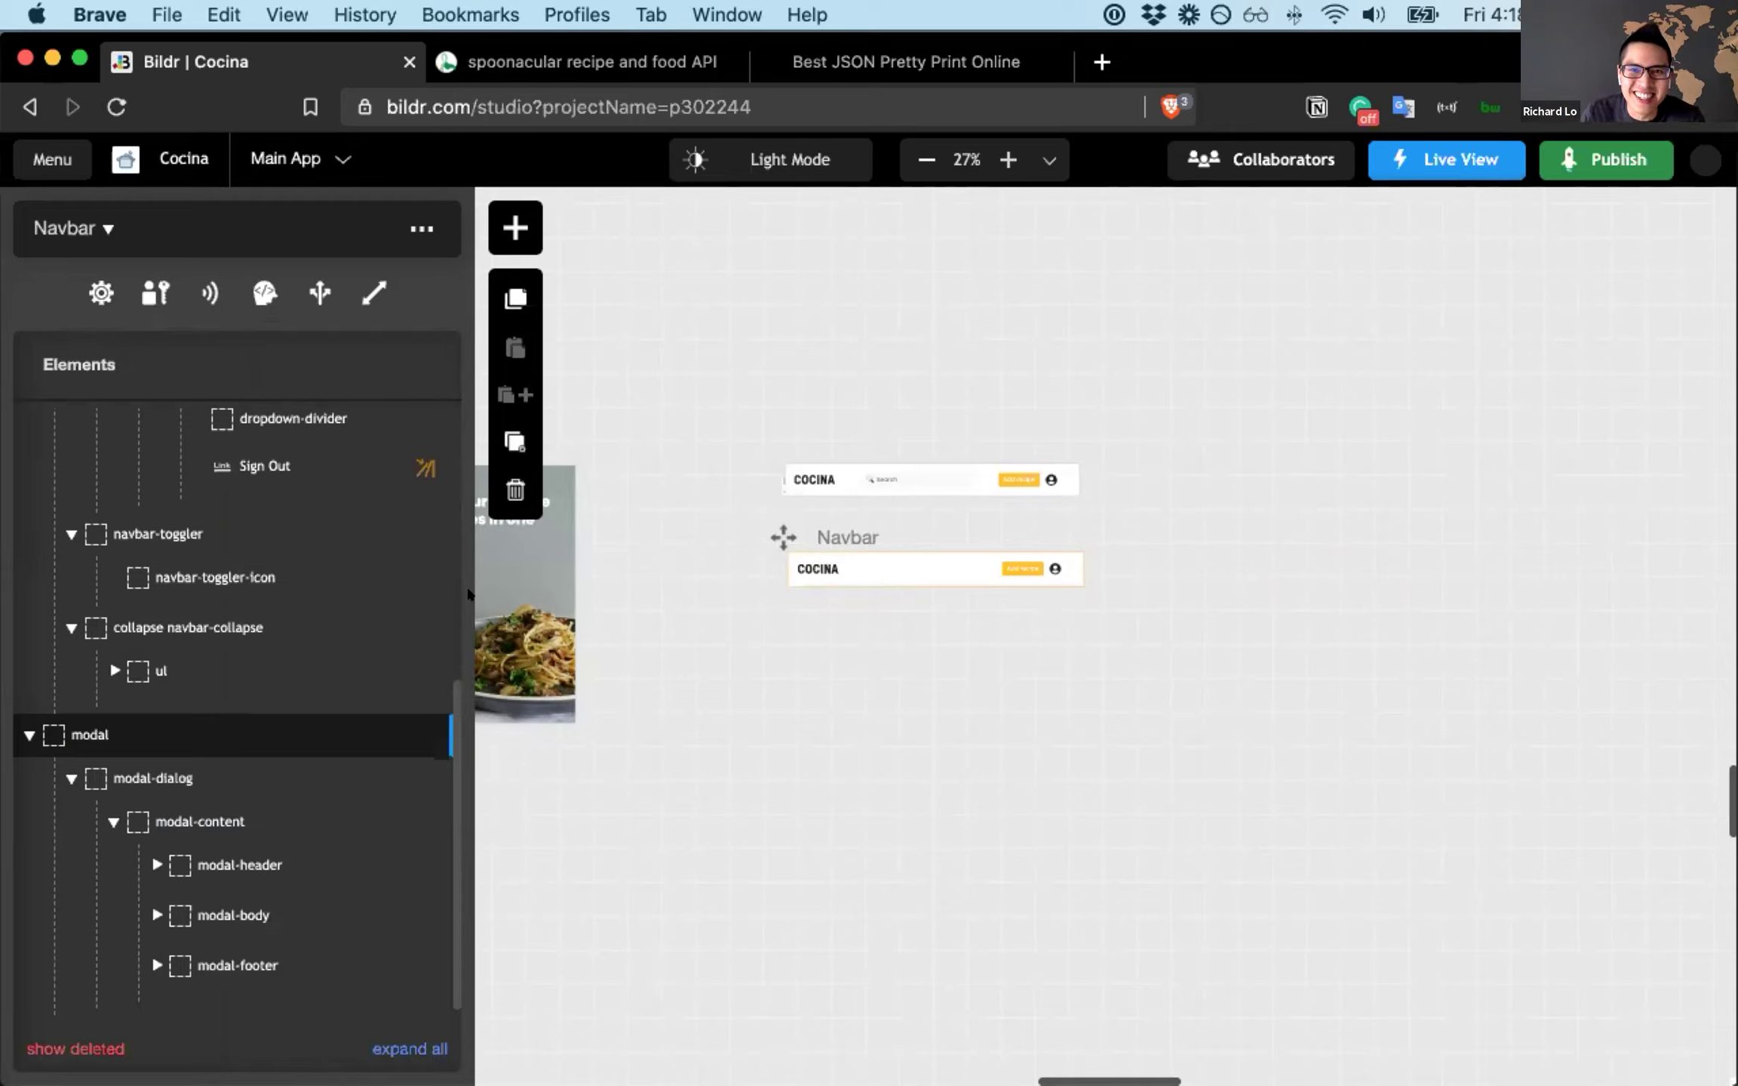
- Select the Navbar element on the canvas, examine the class names in its JSON and return to the element tree
scroll(1267, 637, "right", 2)
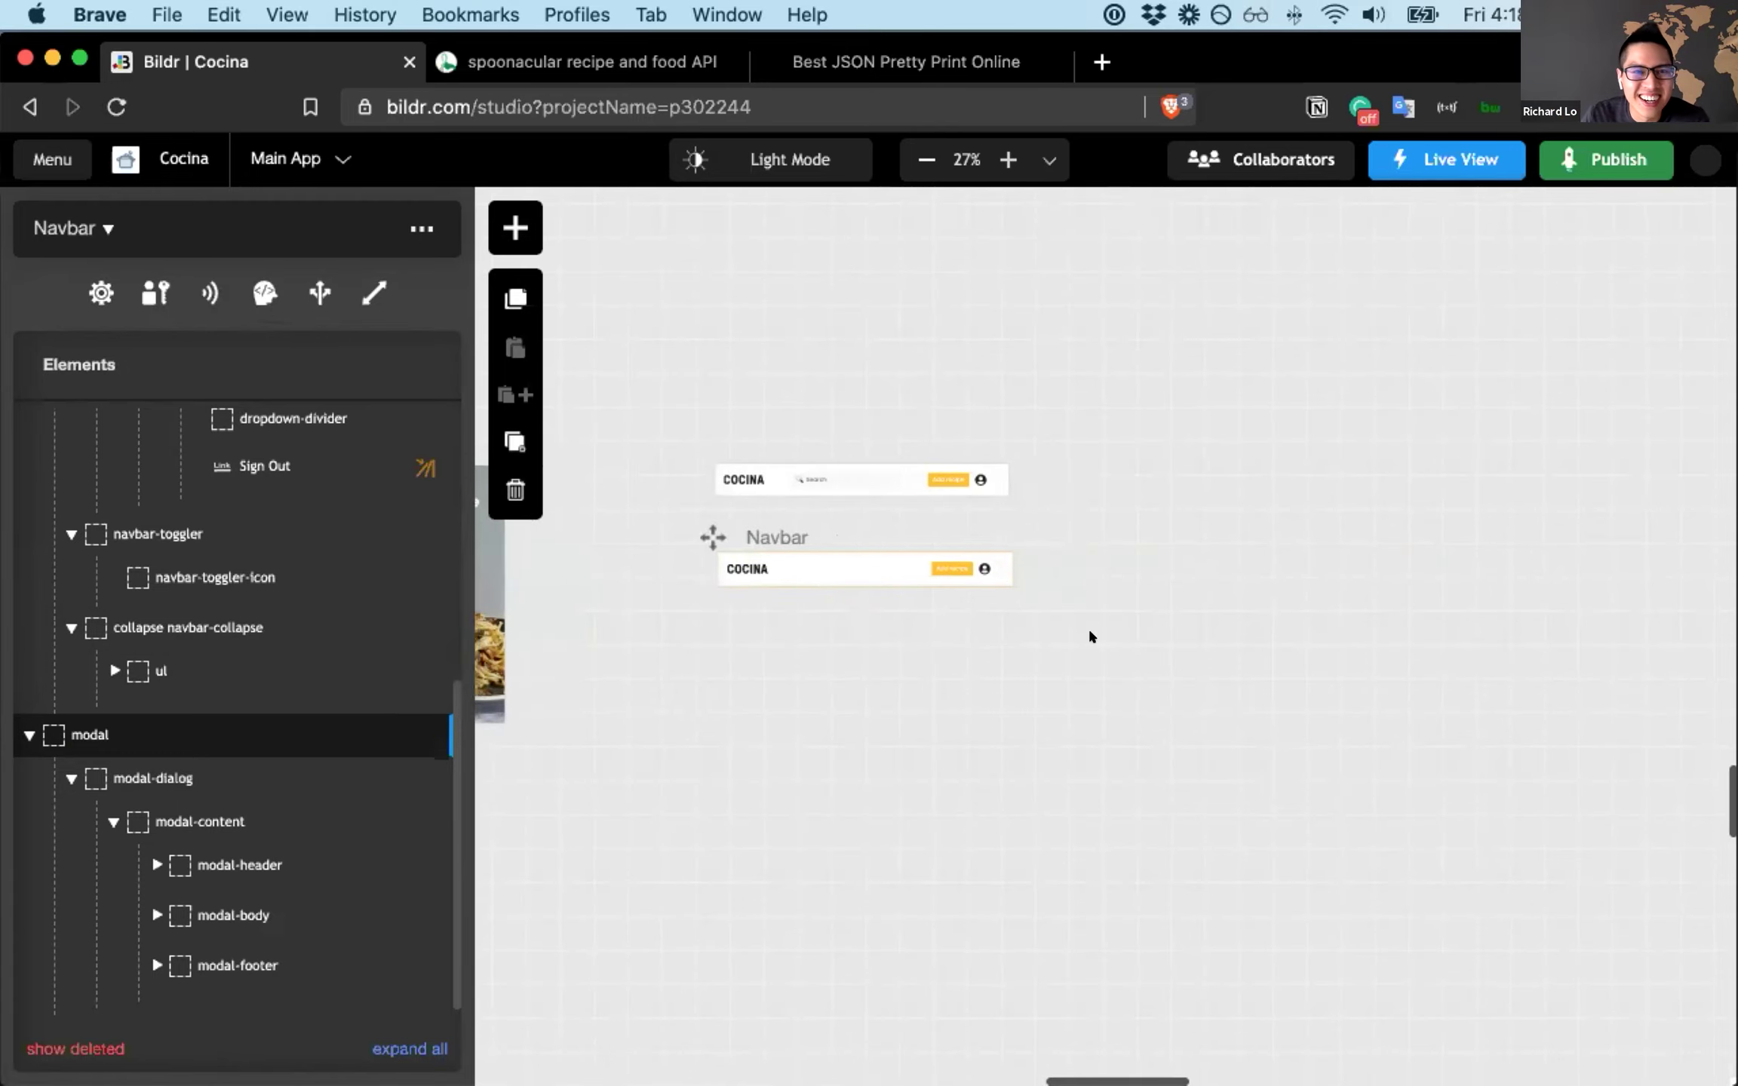
left_click(942, 604)
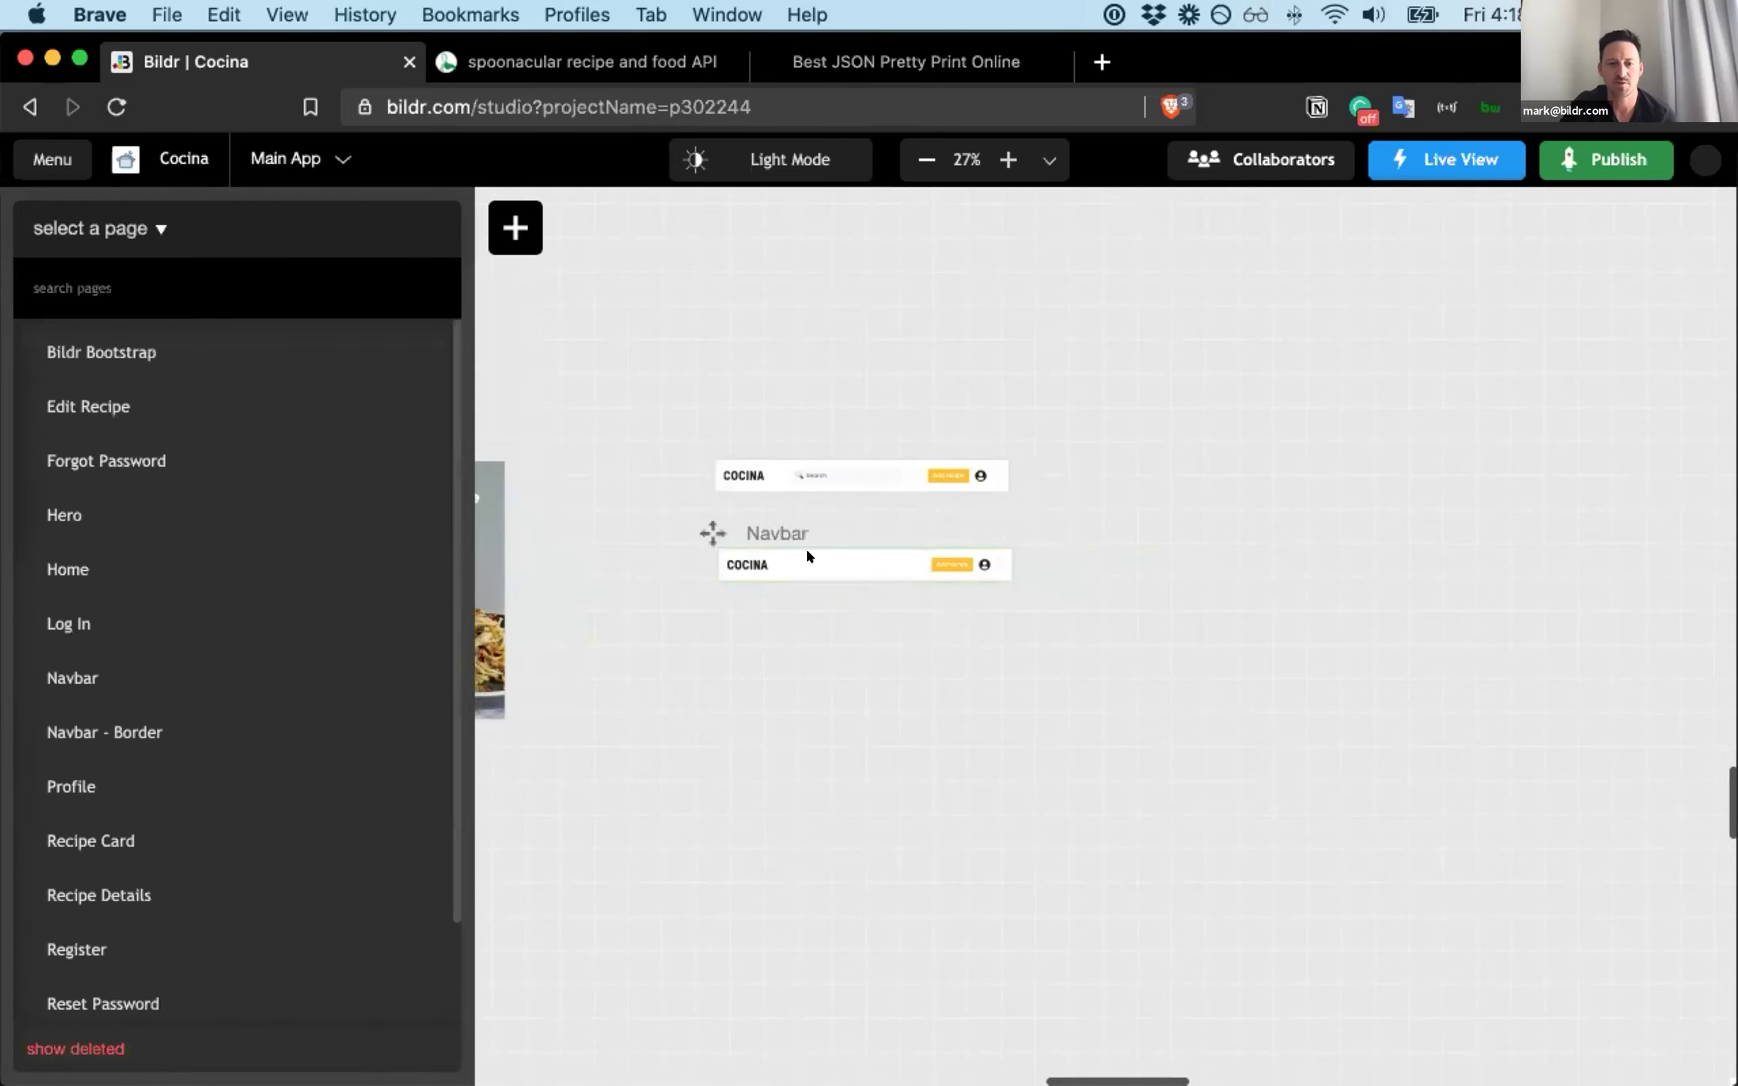
left_click(803, 560)
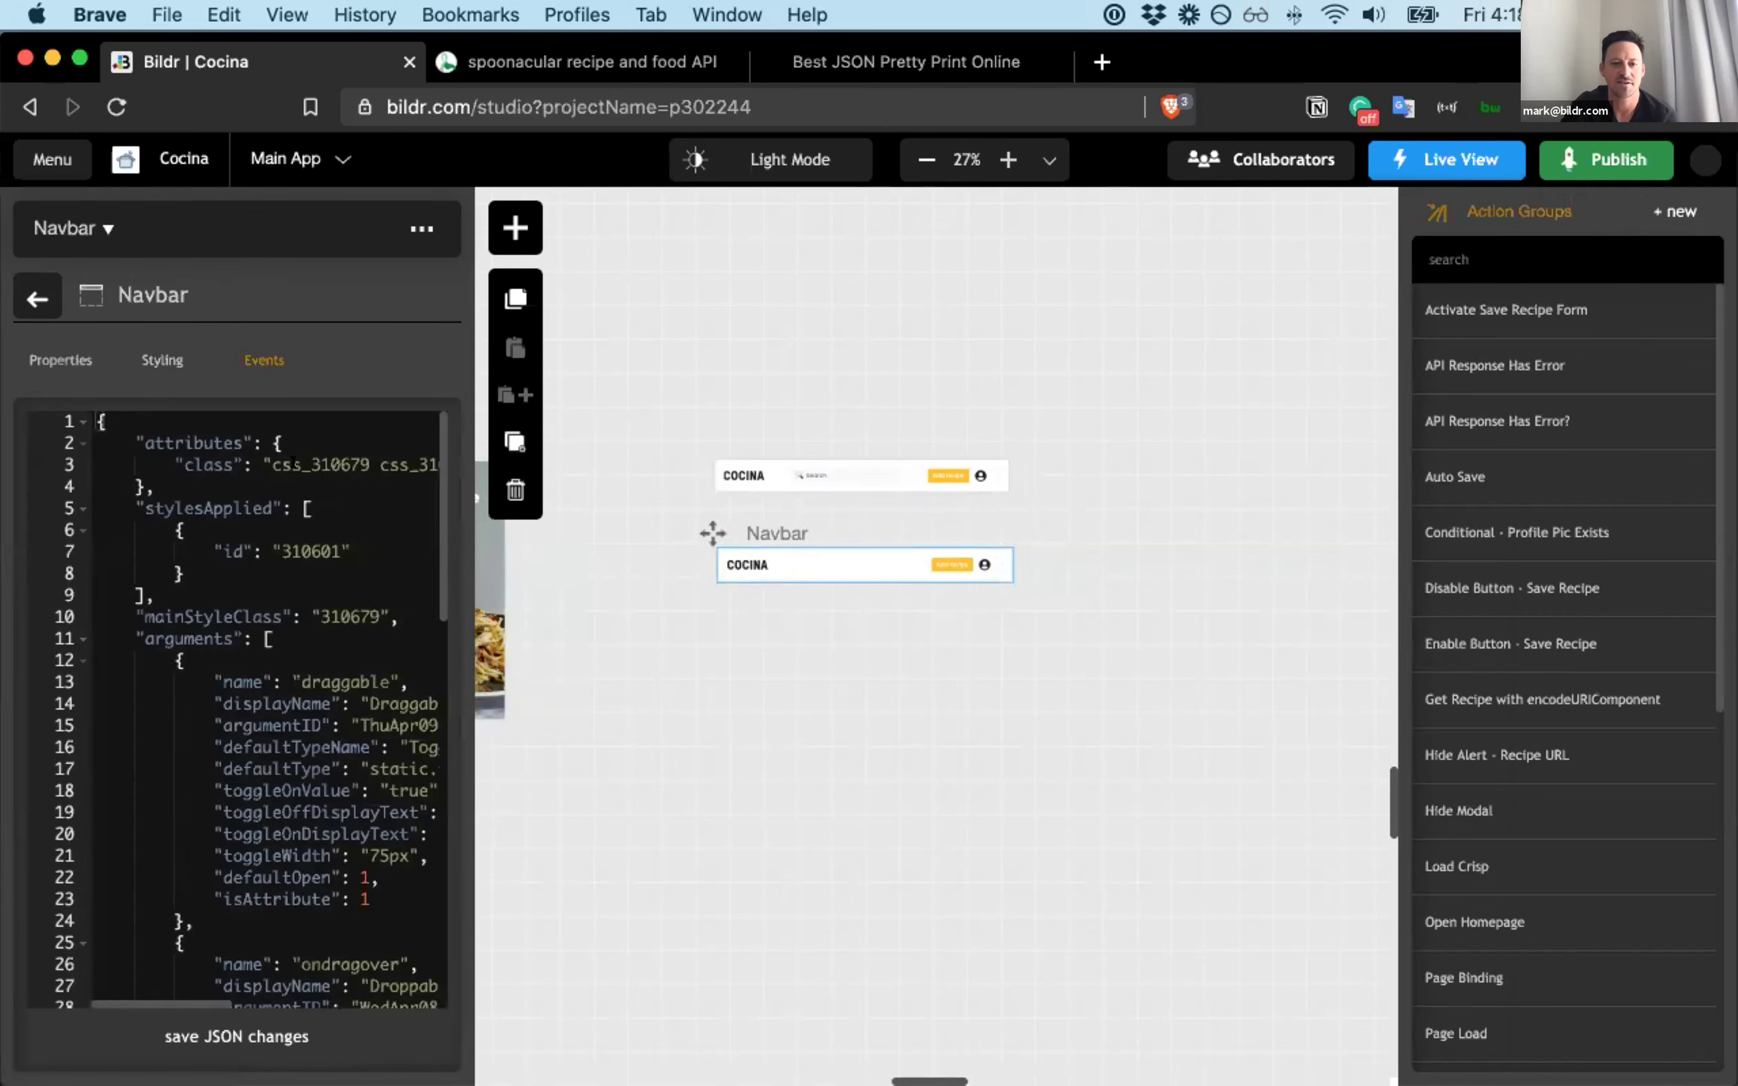
scroll(291, 462, "right", 10)
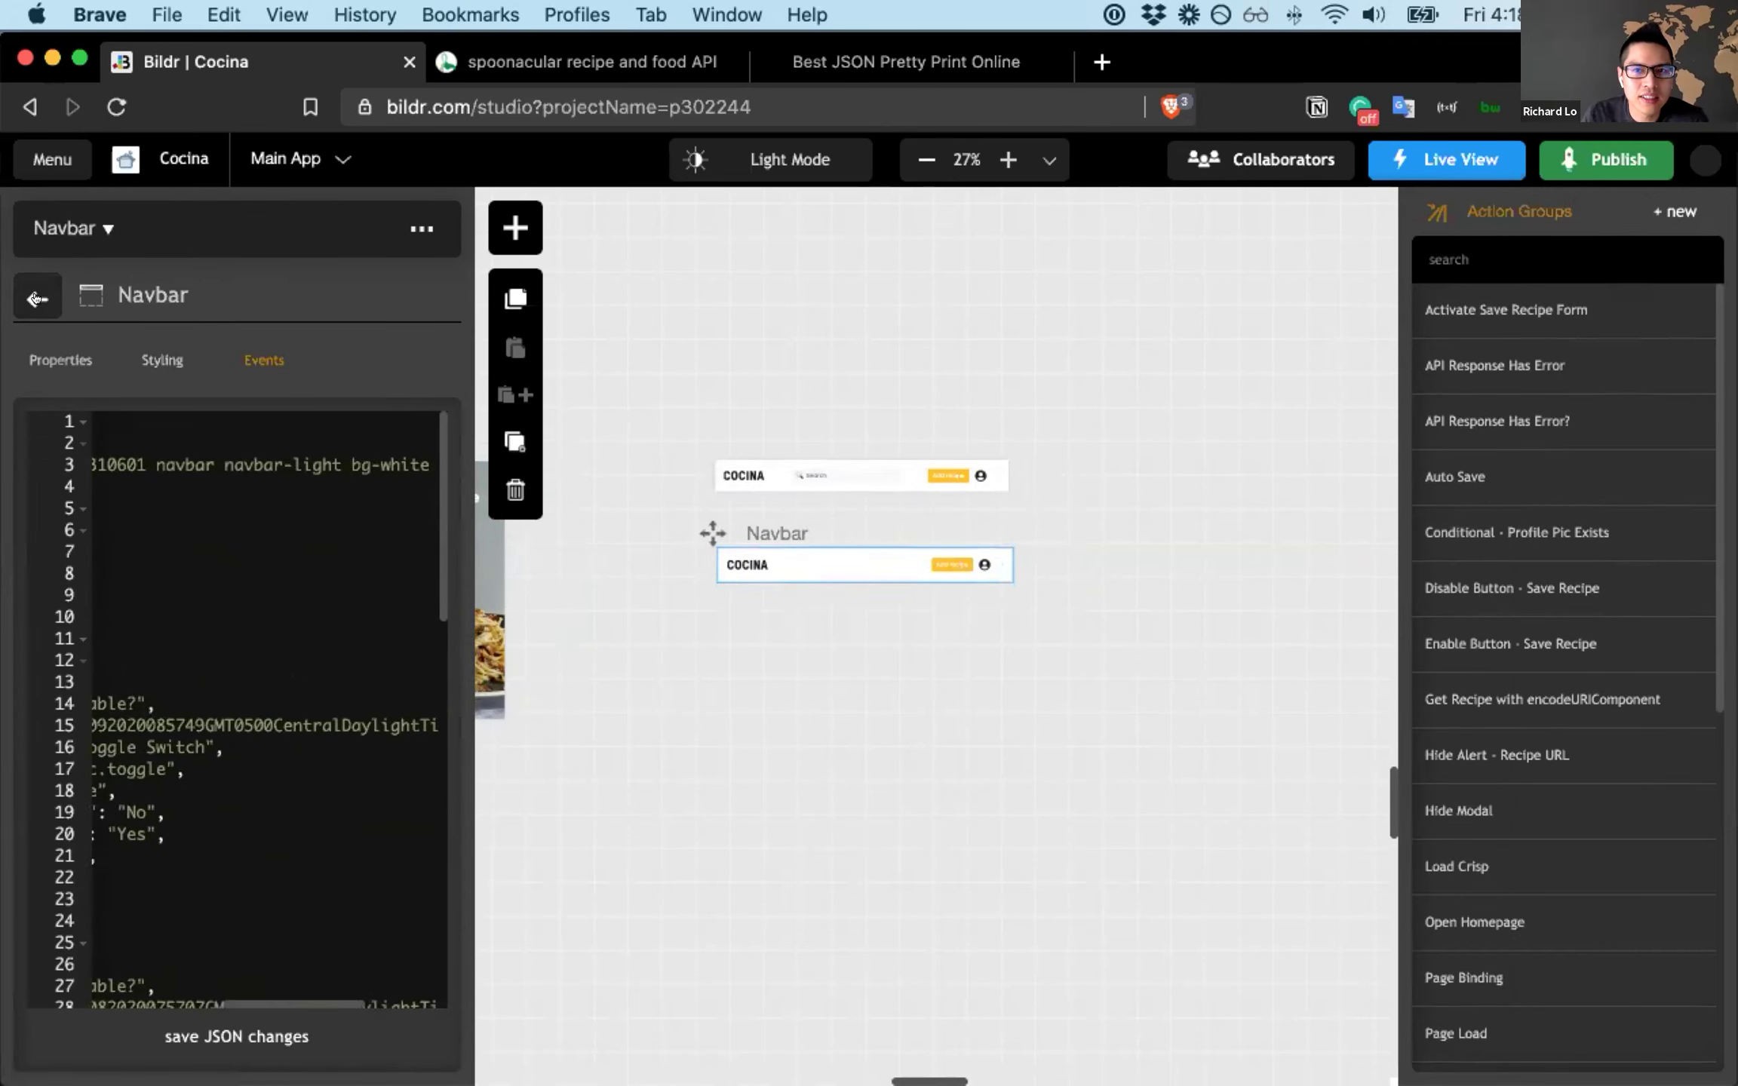
left_click(36, 298)
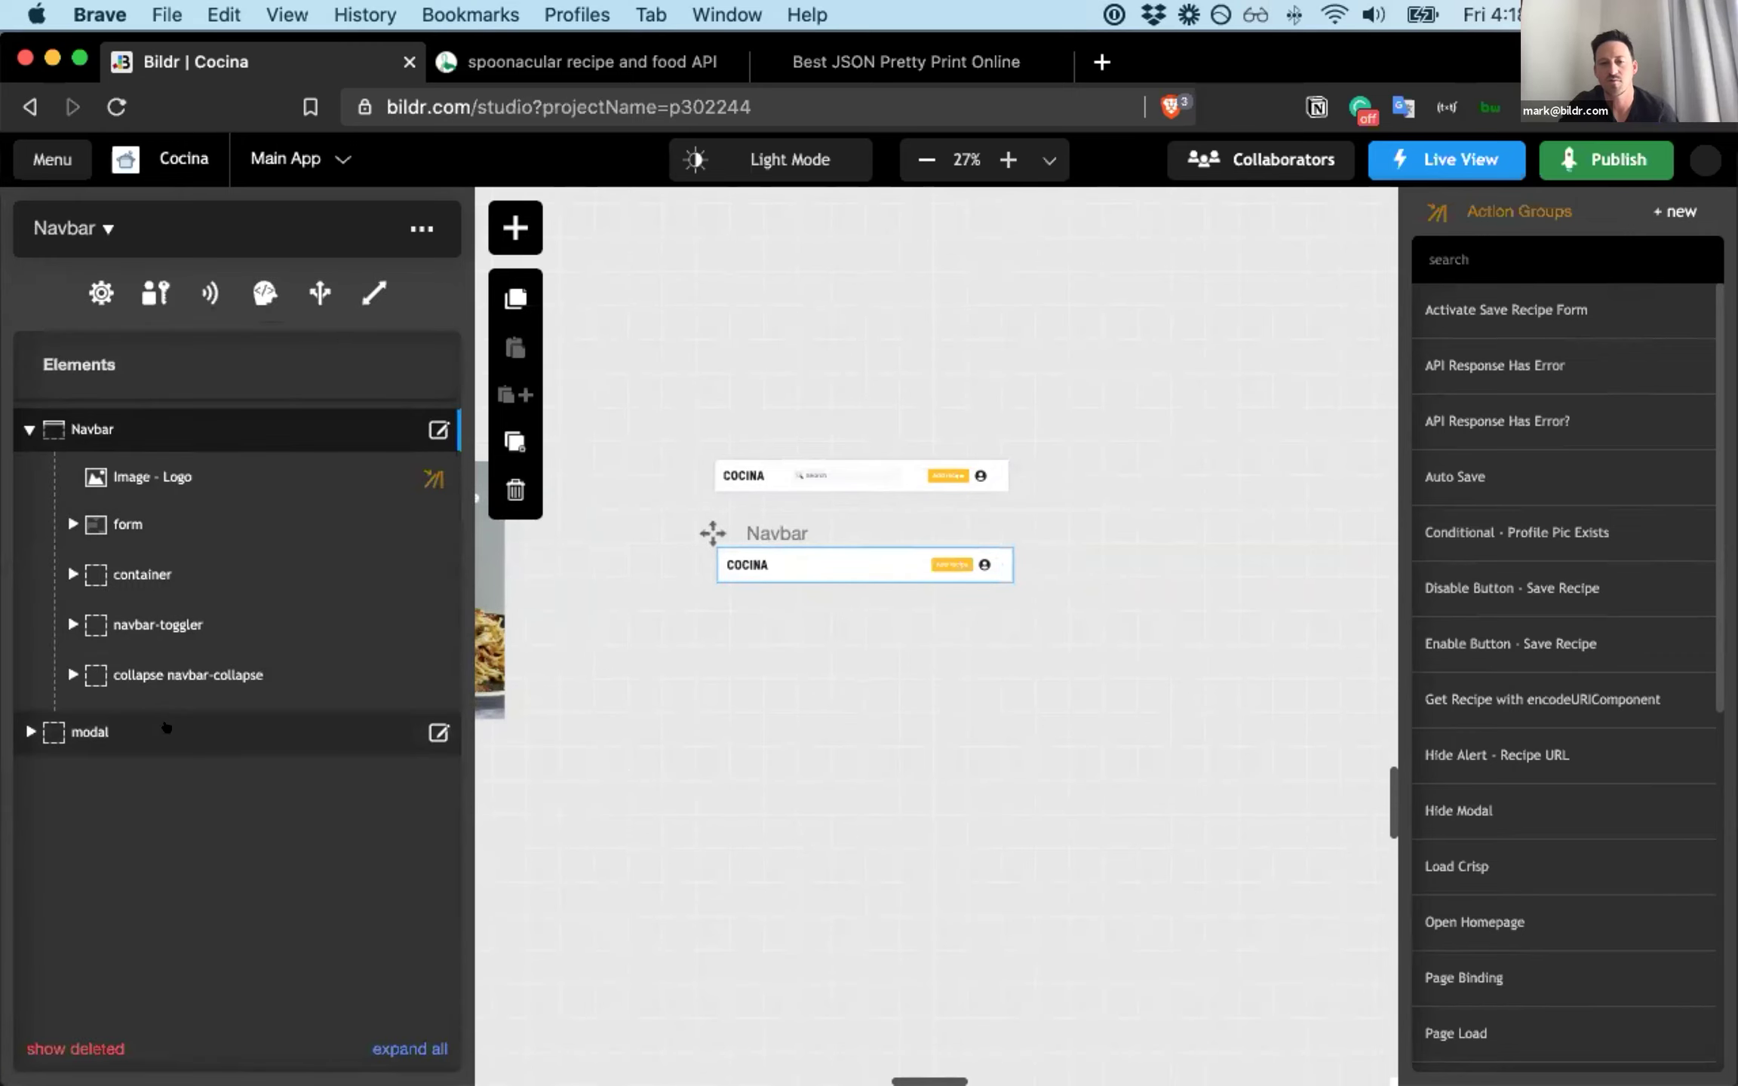
- Reopen the modal element's JSON and examine its class, id and aria attributes
left_click(166, 728)
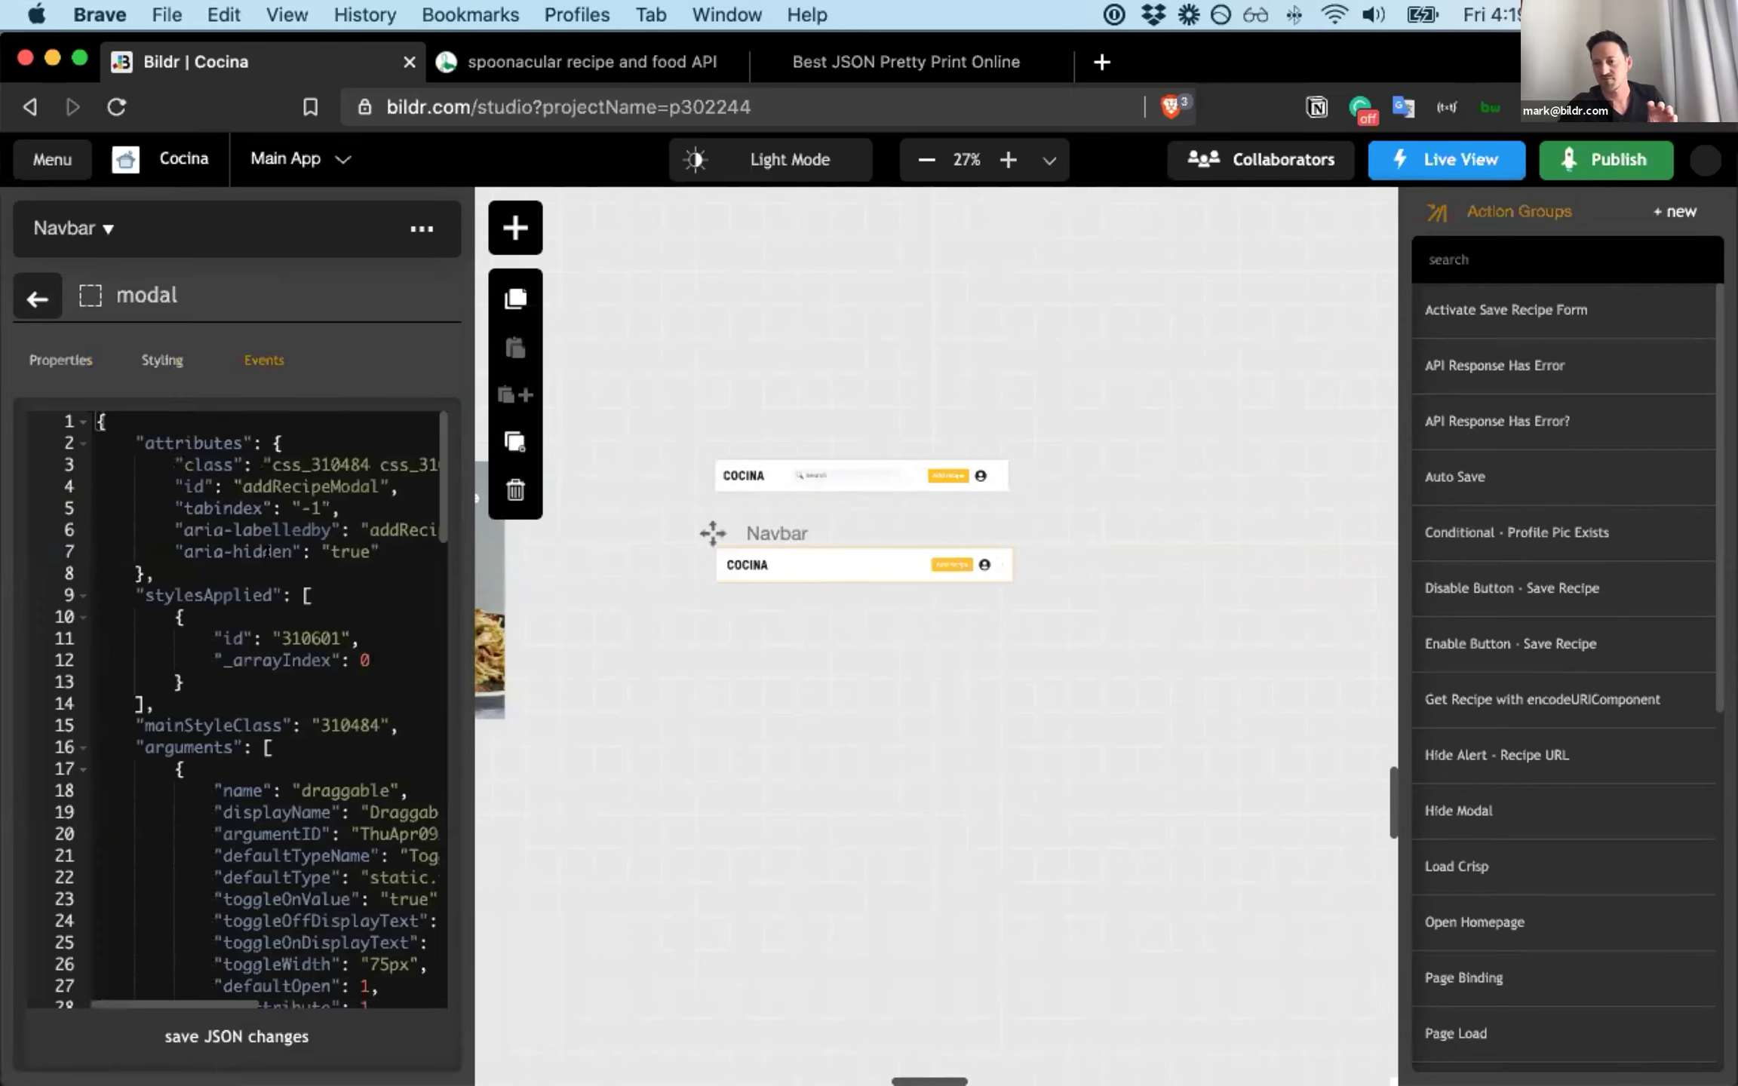
scroll(287, 549, "down", 3)
scroll(287, 543, "up", 5)
scroll(314, 706, "right", 3)
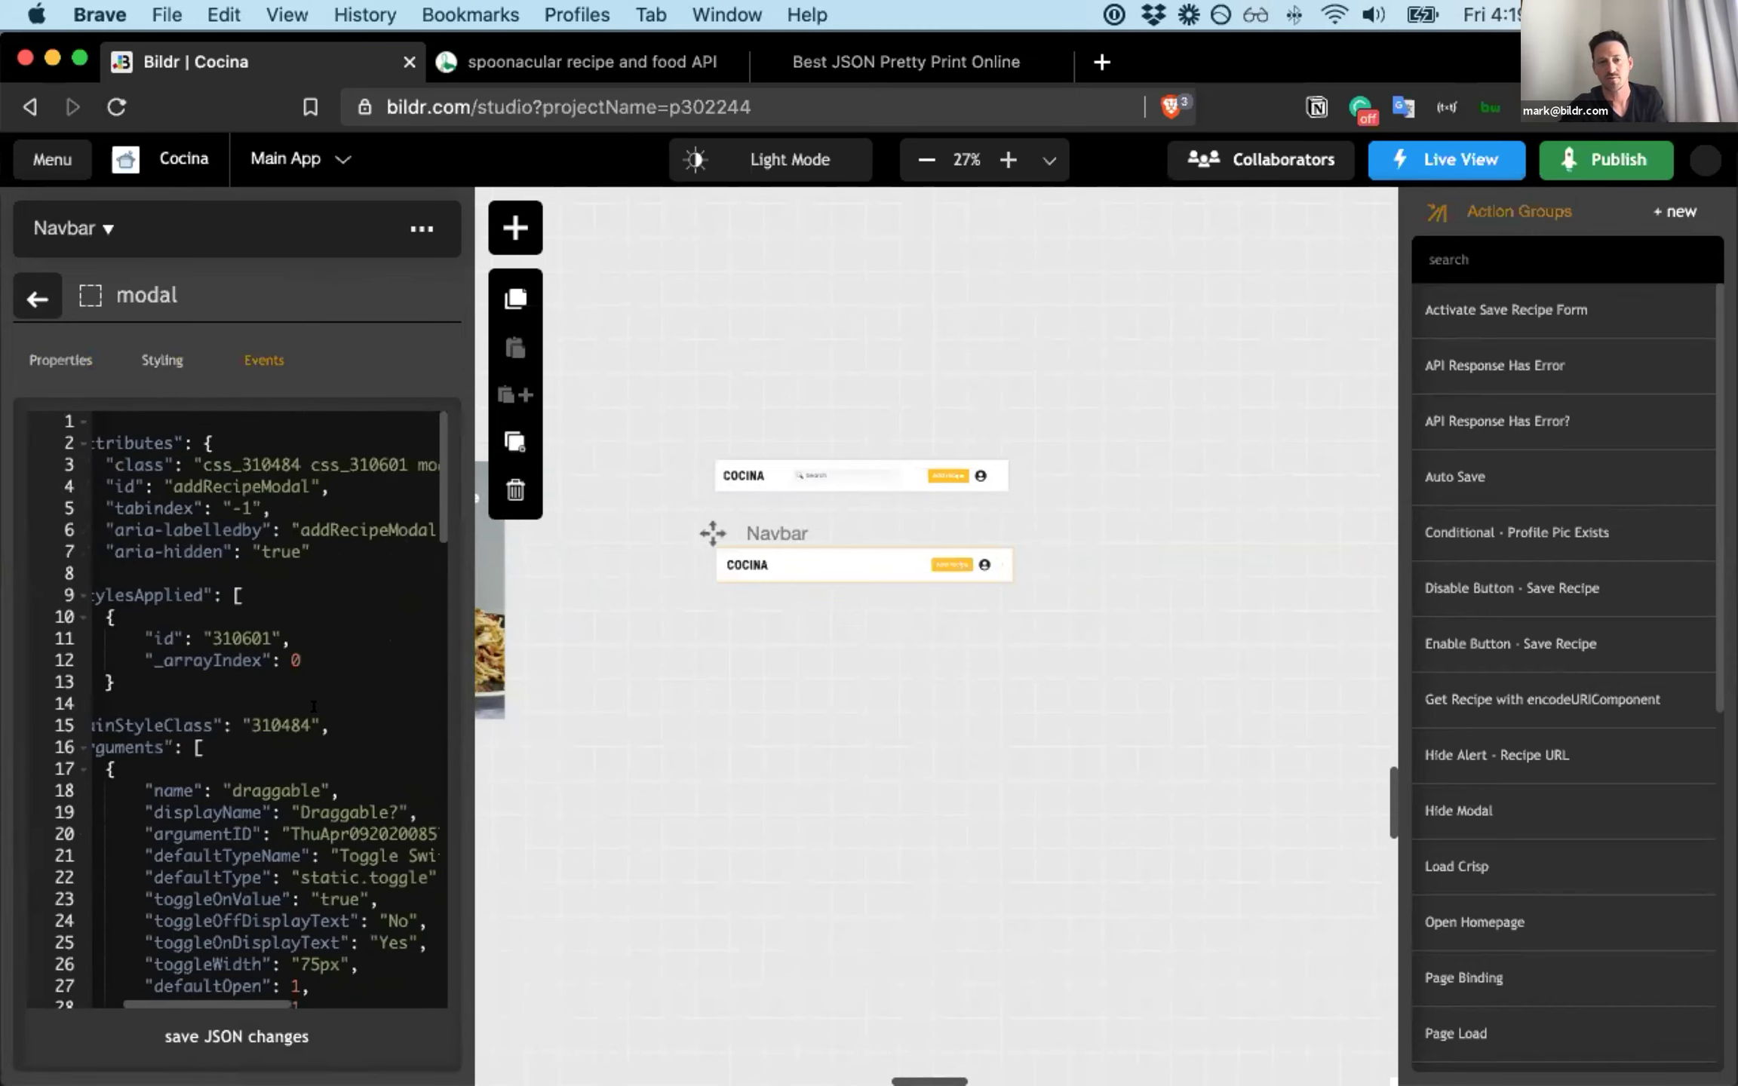
scroll(314, 706, "right", 3)
scroll(314, 705, "left", 4)
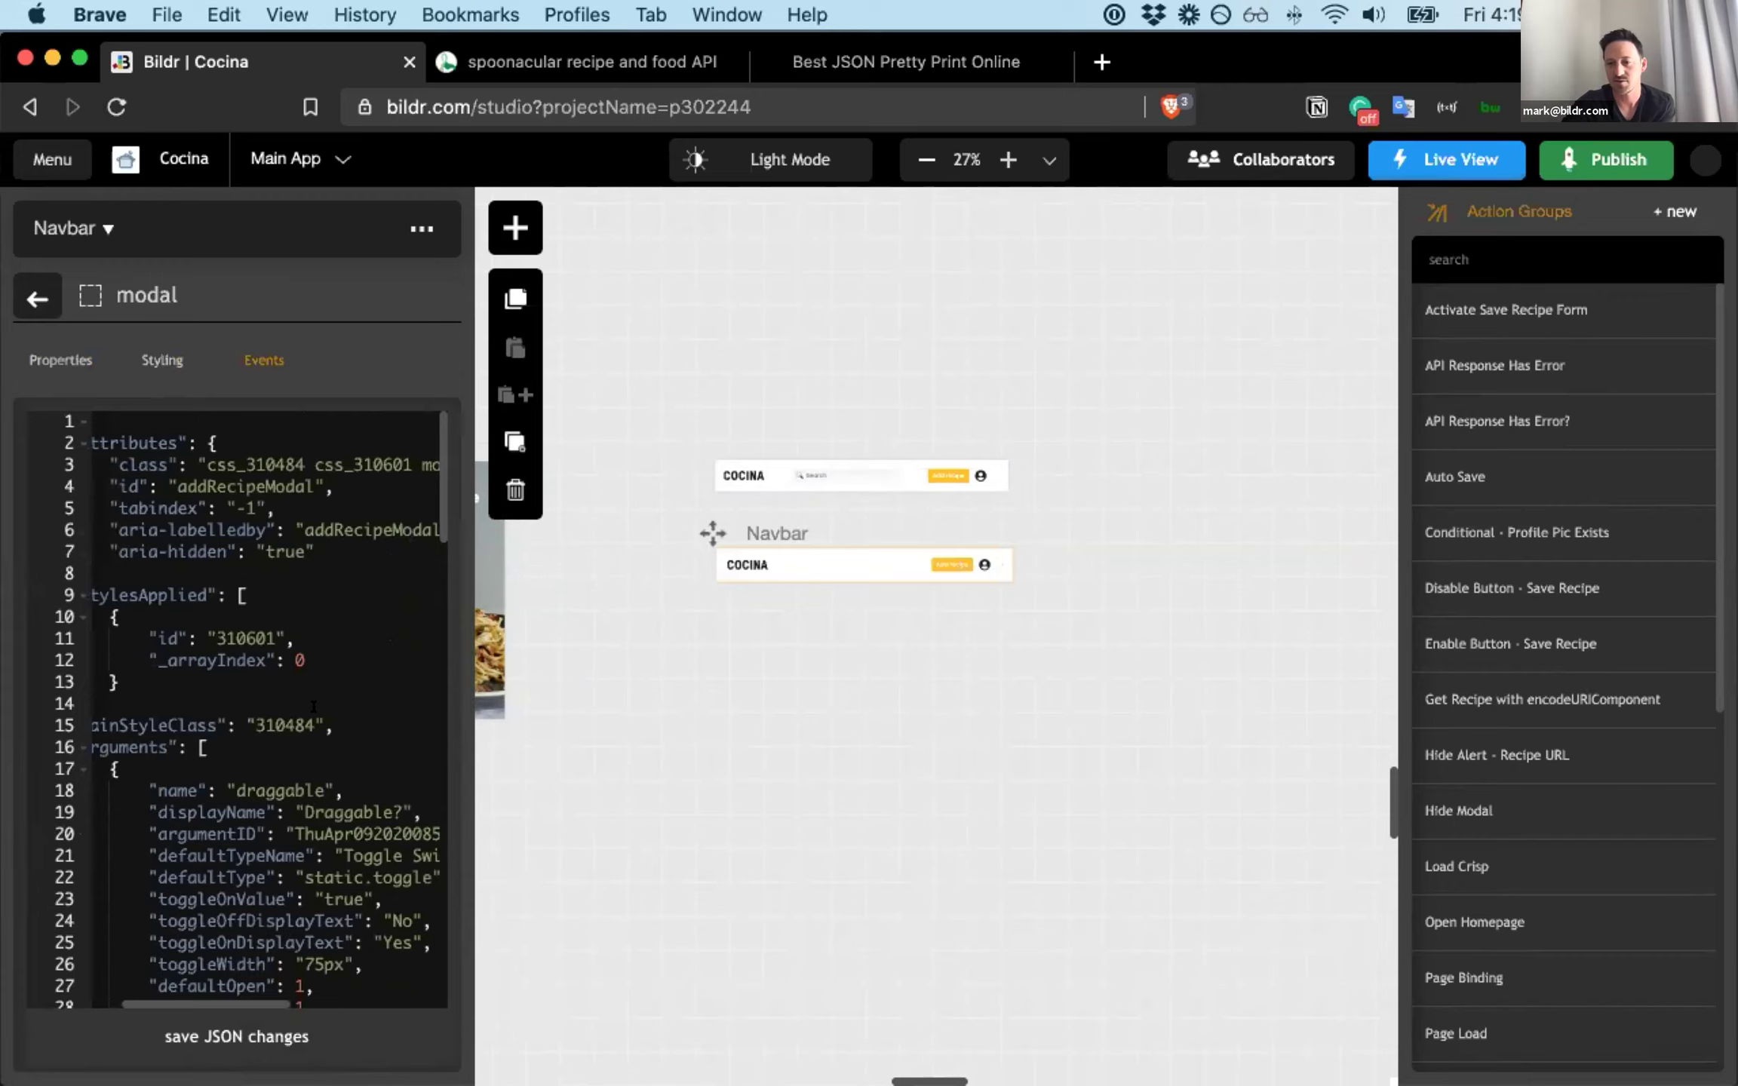
scroll(314, 706, "left", 3)
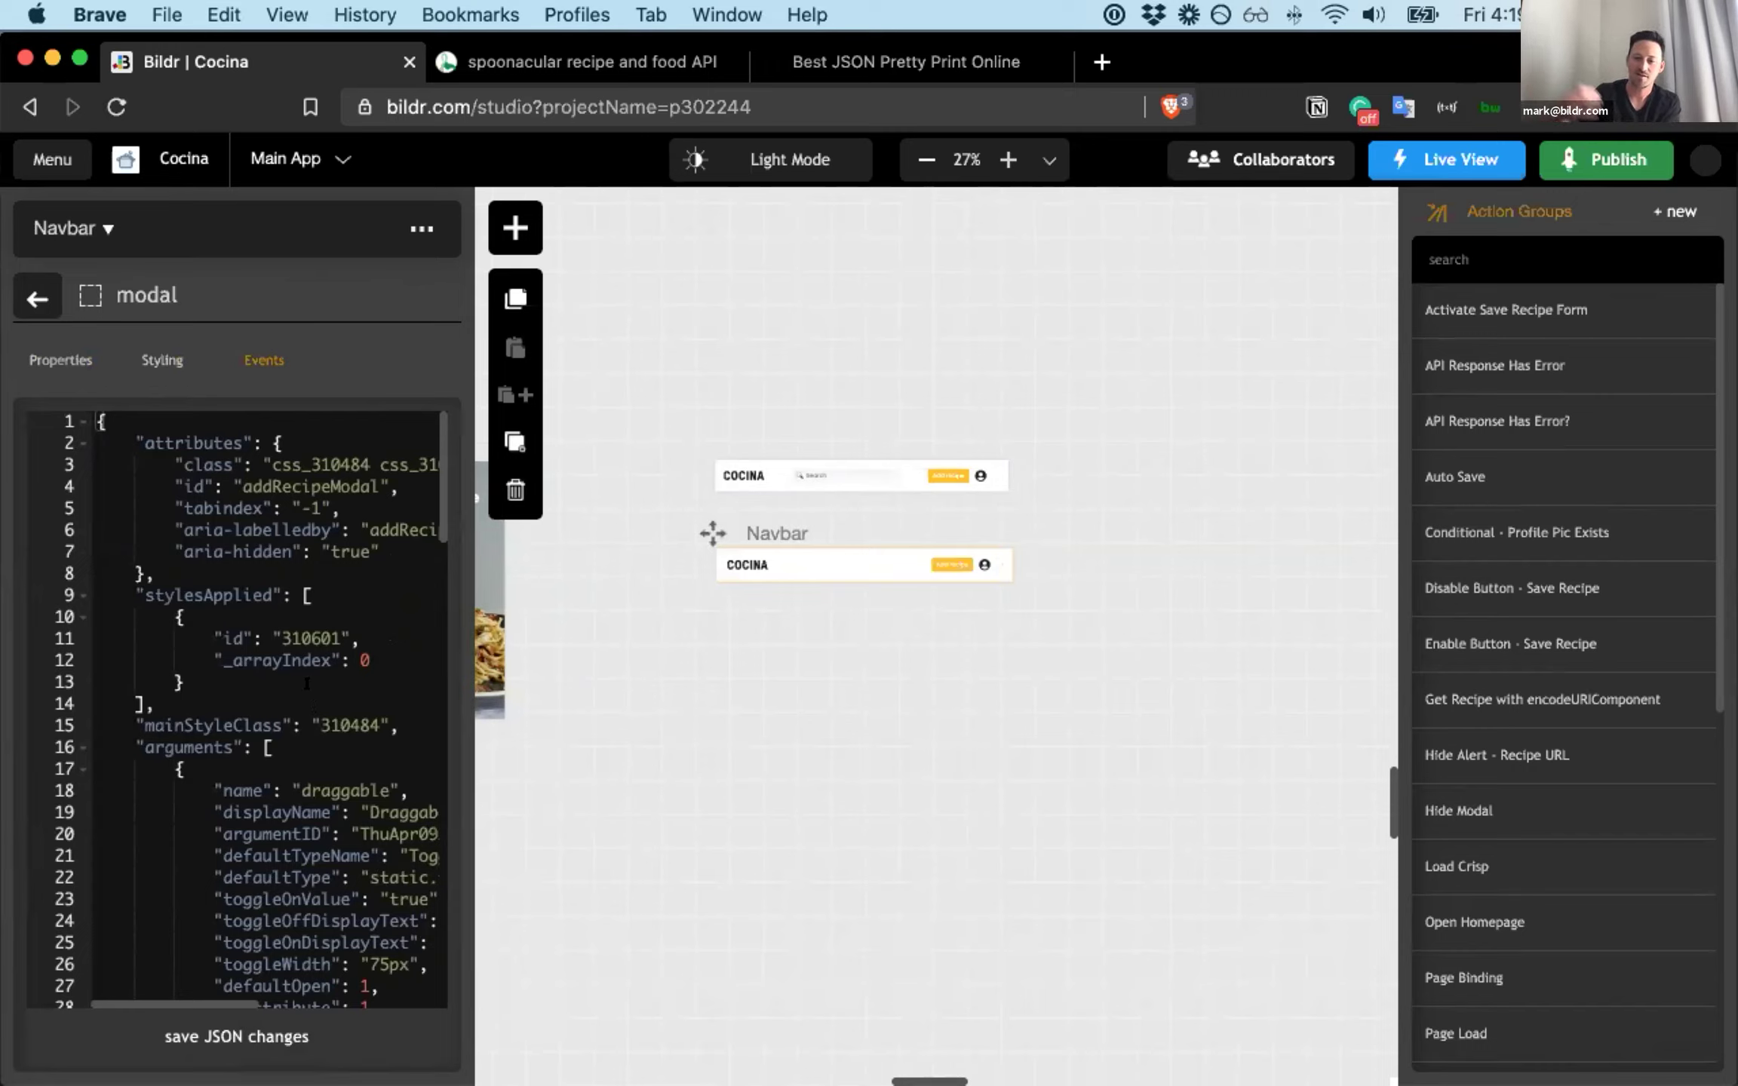
scroll(264, 709, "right", 3)
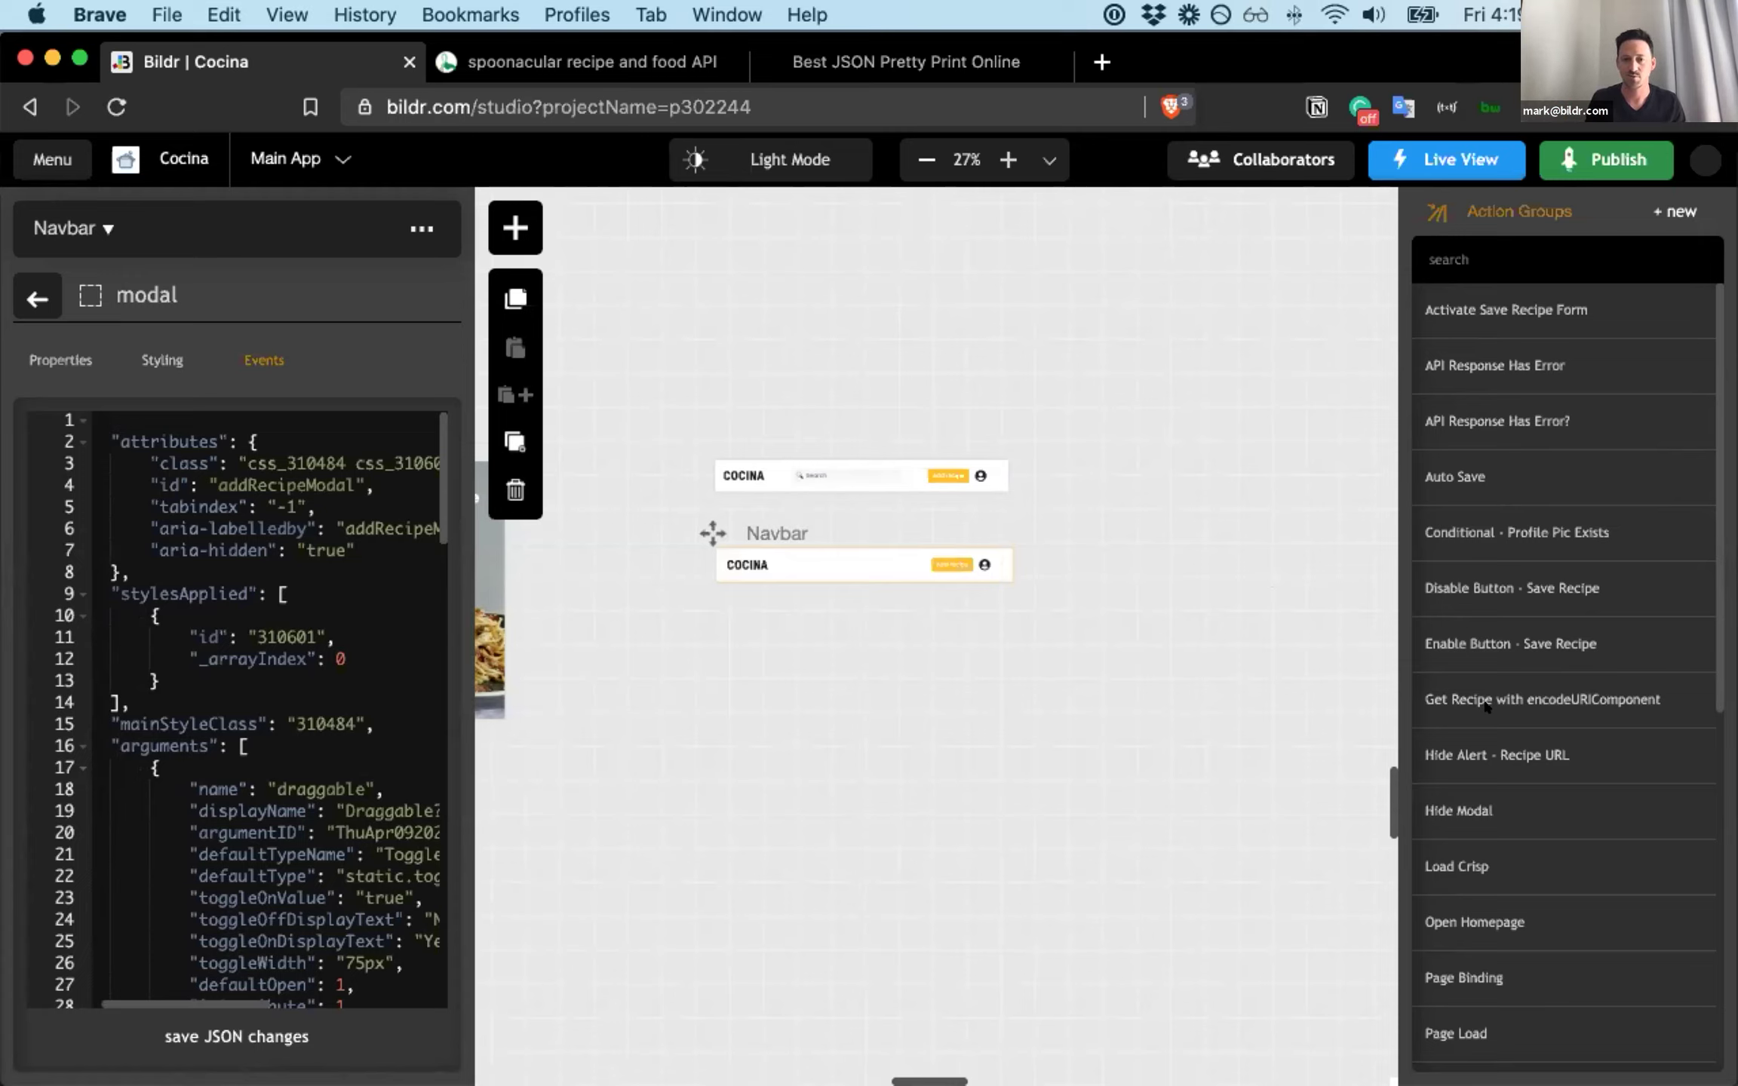
- Open the Hide Modal action group and highlight the modal selector in its Run JavaScript function code
scroll(1484, 705, "down", 3)
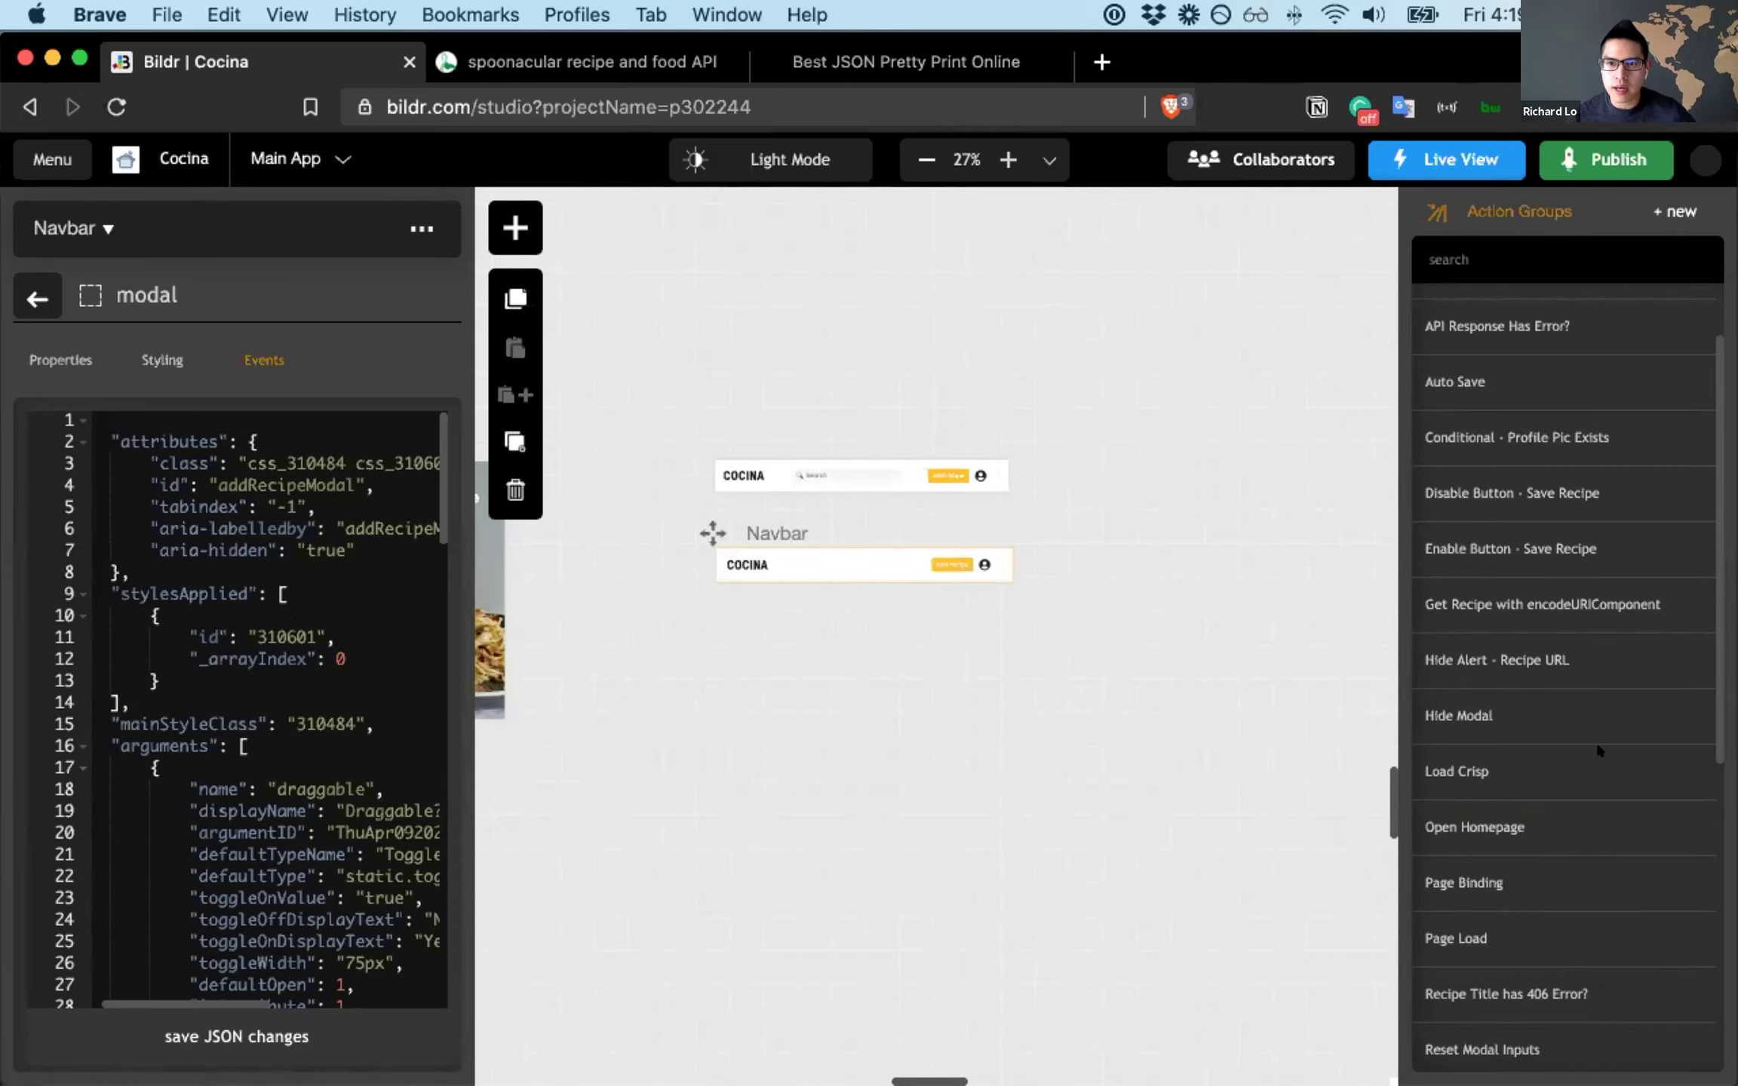
left_click(1495, 713)
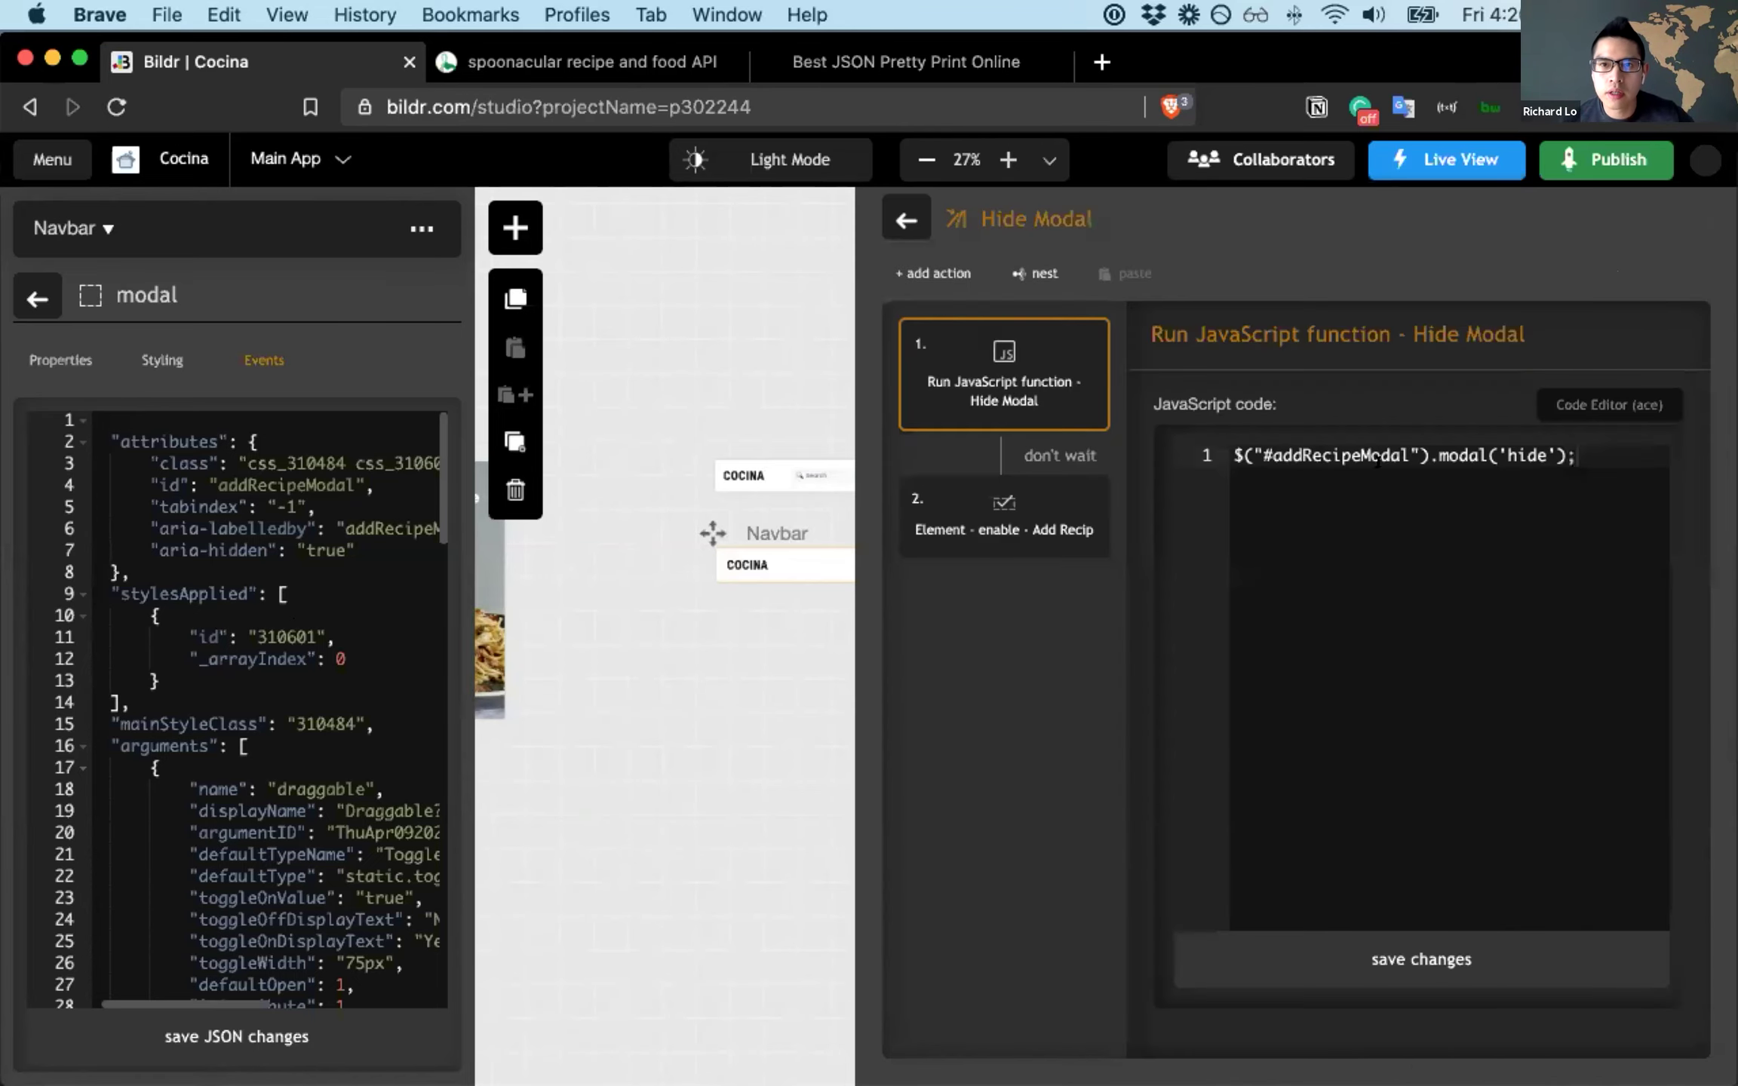
left_click_drag(1265, 453, 1573, 452)
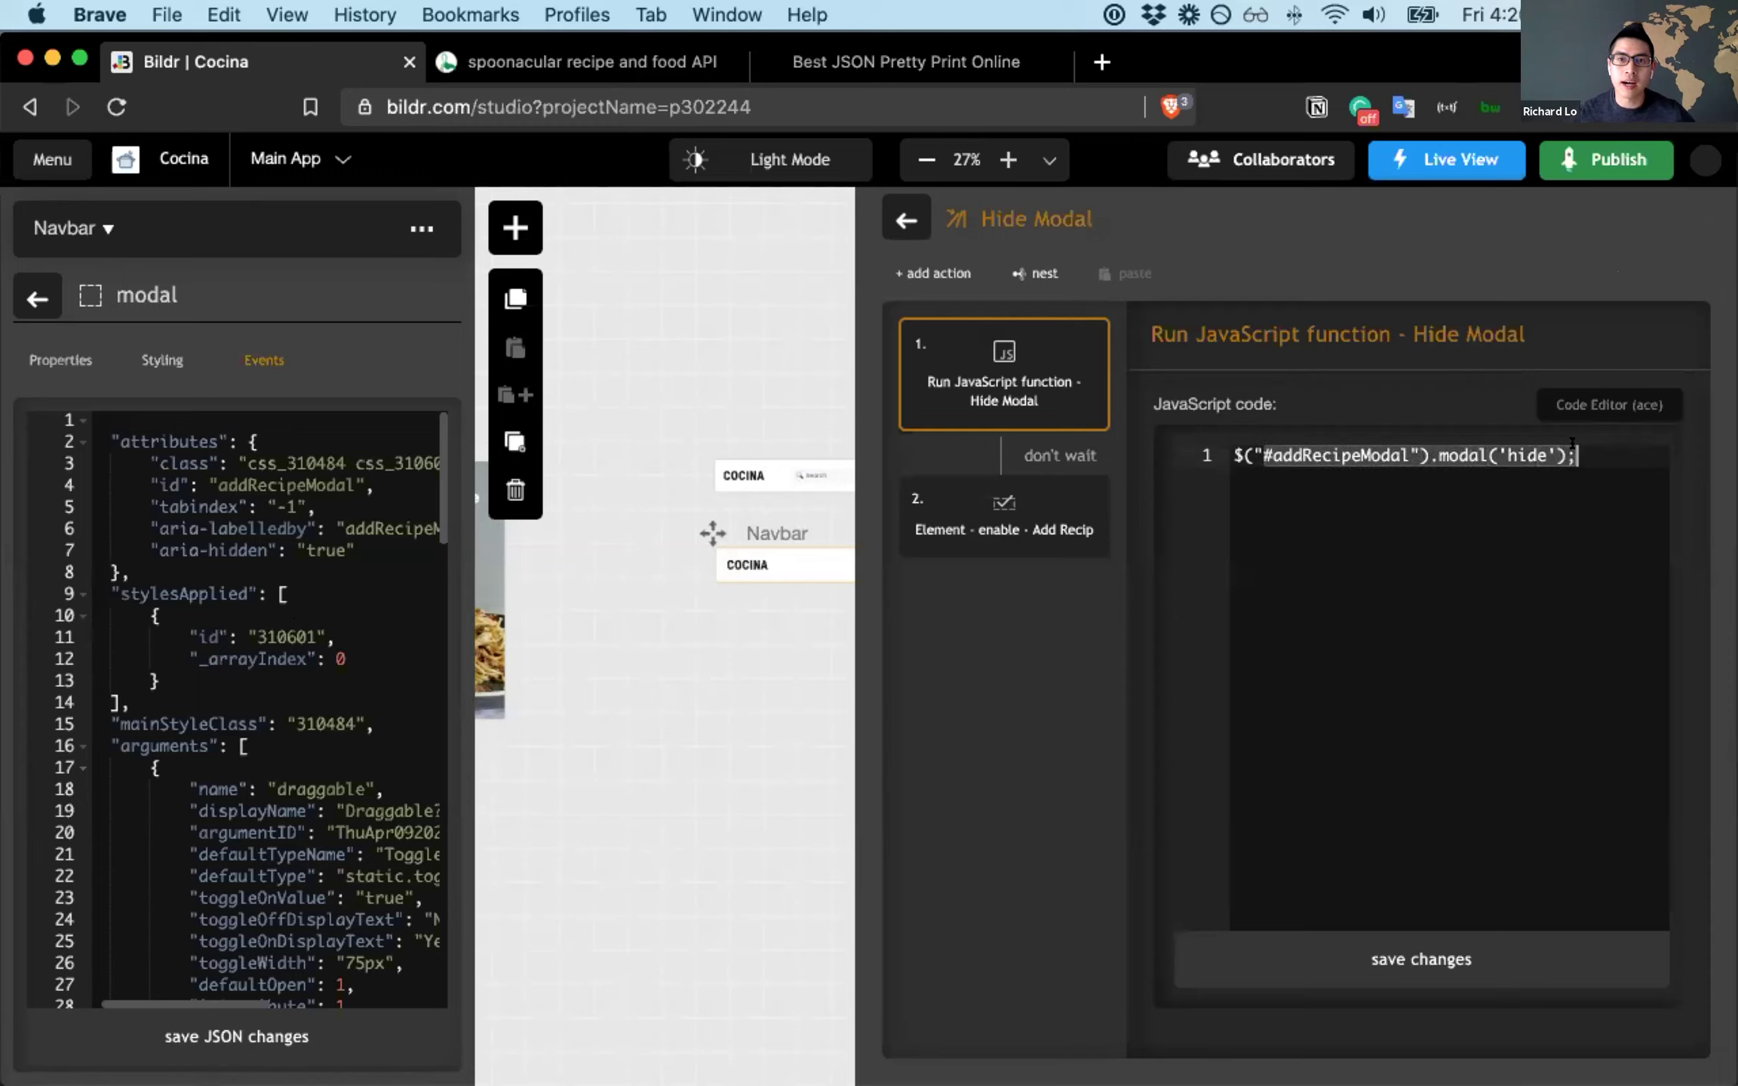
left_click(1529, 508)
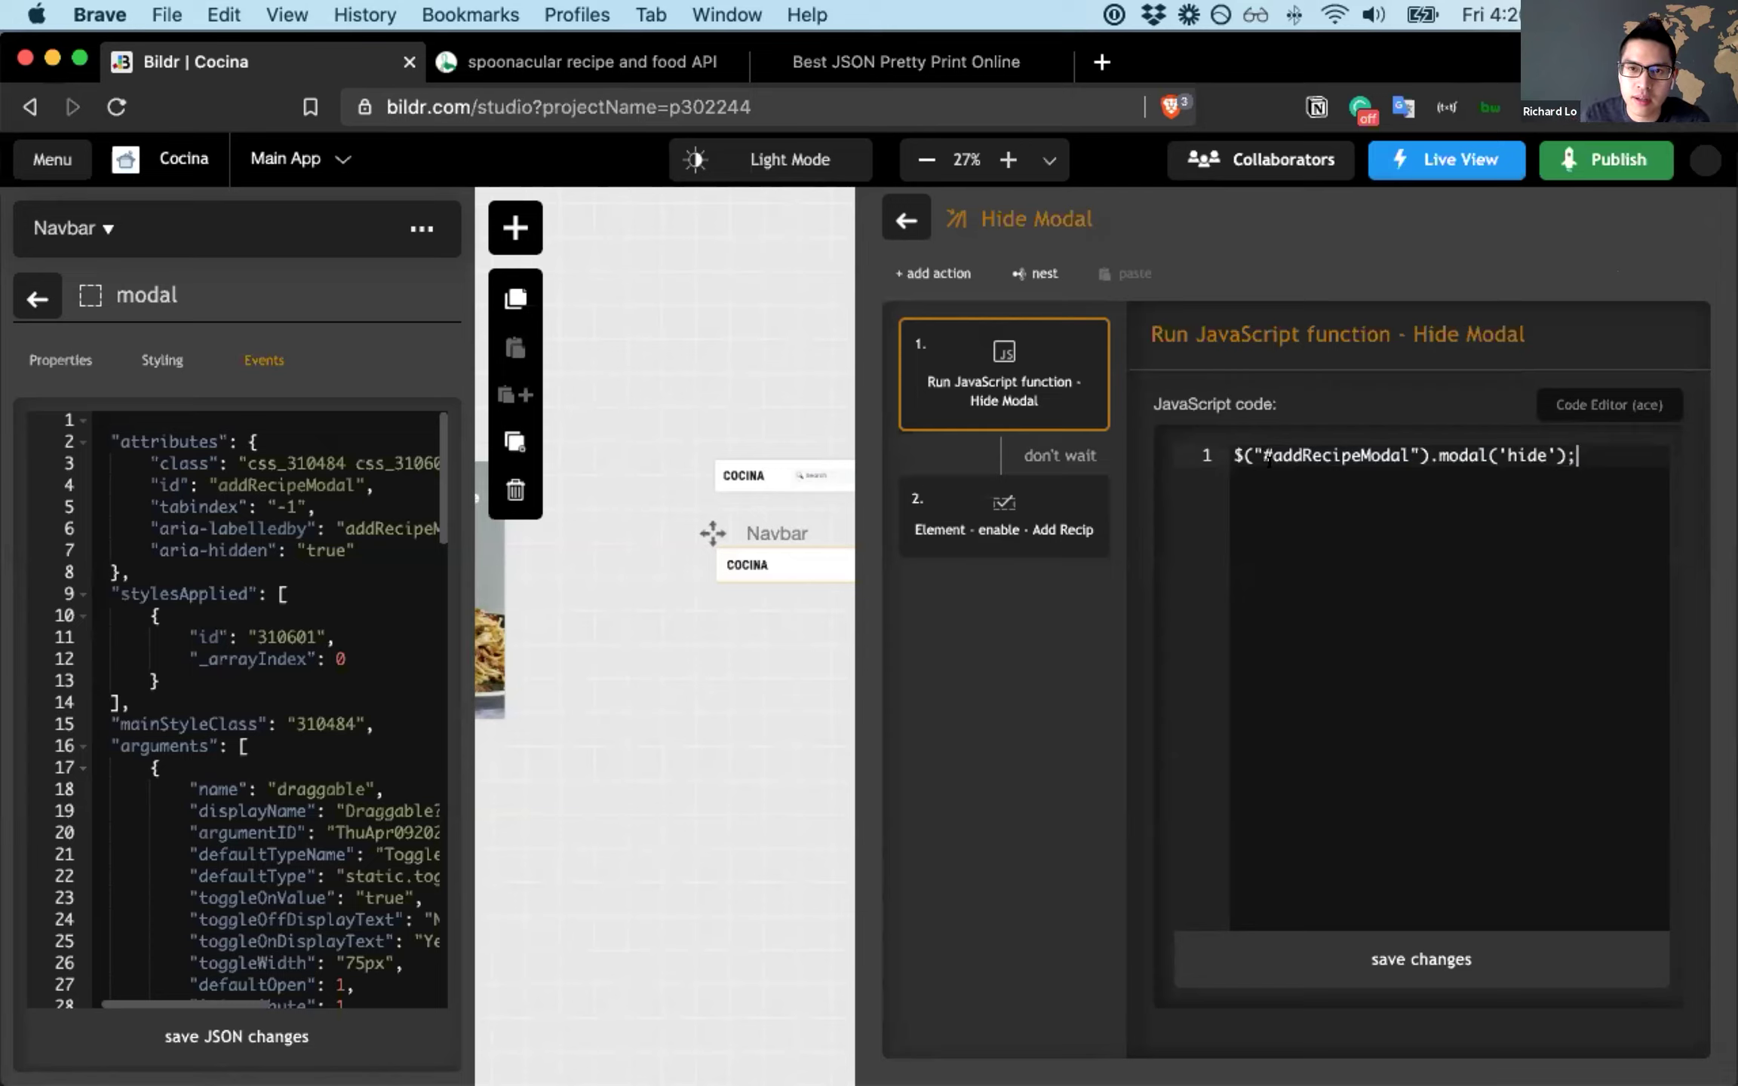
left_click_drag(1263, 491, 1392, 491)
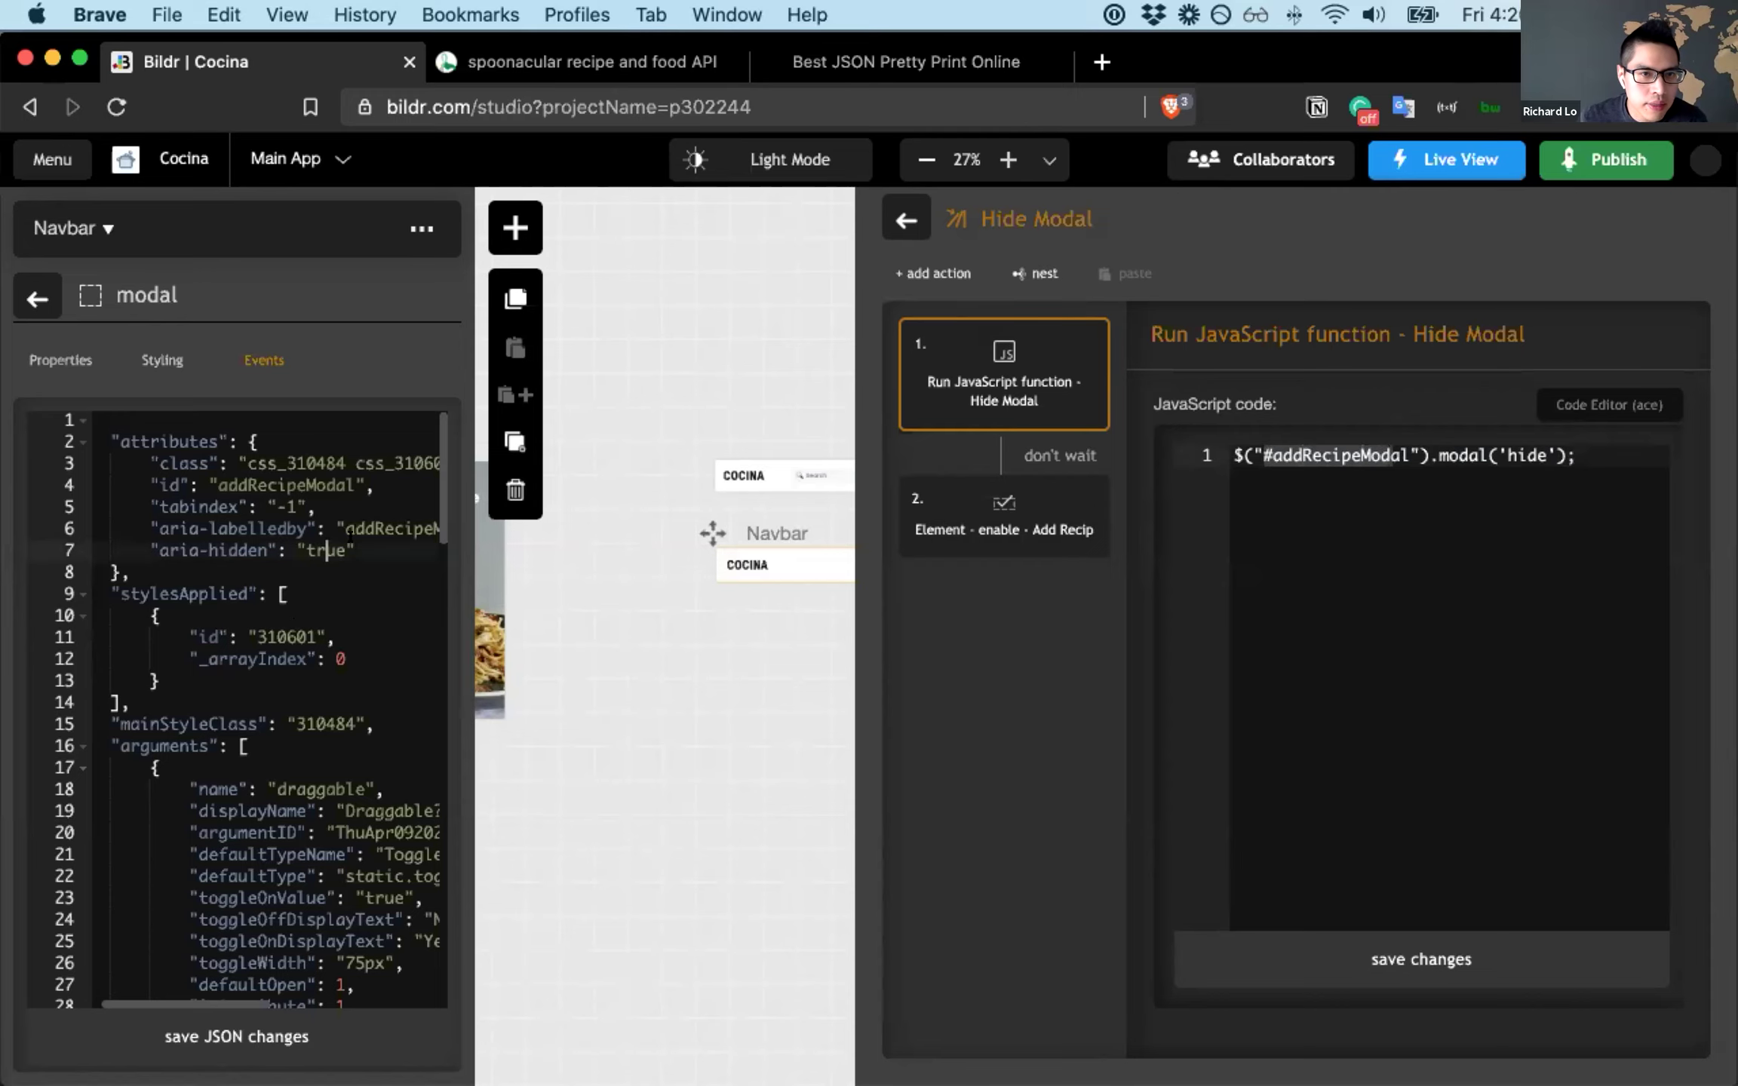
- Highlight the id addRecipeModal in the modal's JSON, compare it with the JavaScript selector, and close the Hide Modal action group
scroll(337, 538, "right", 5)
scroll(309, 550, "left", 4)
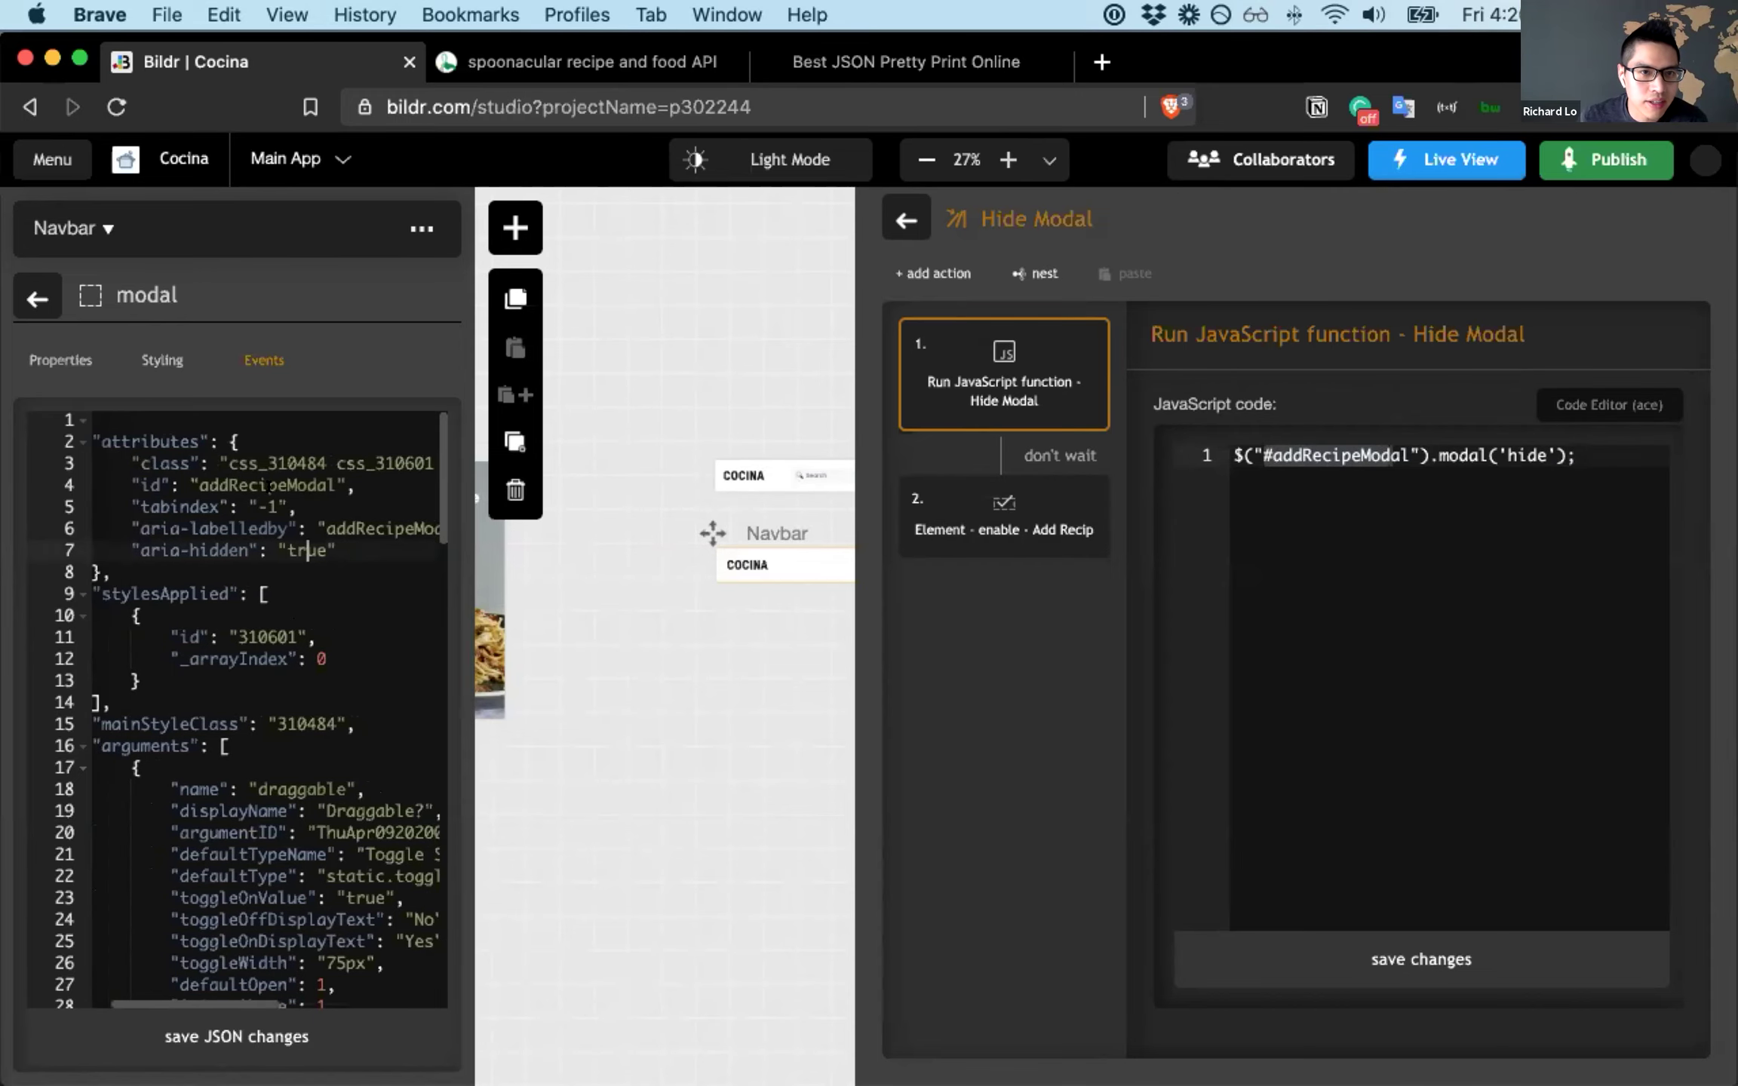
double_click(291, 487)
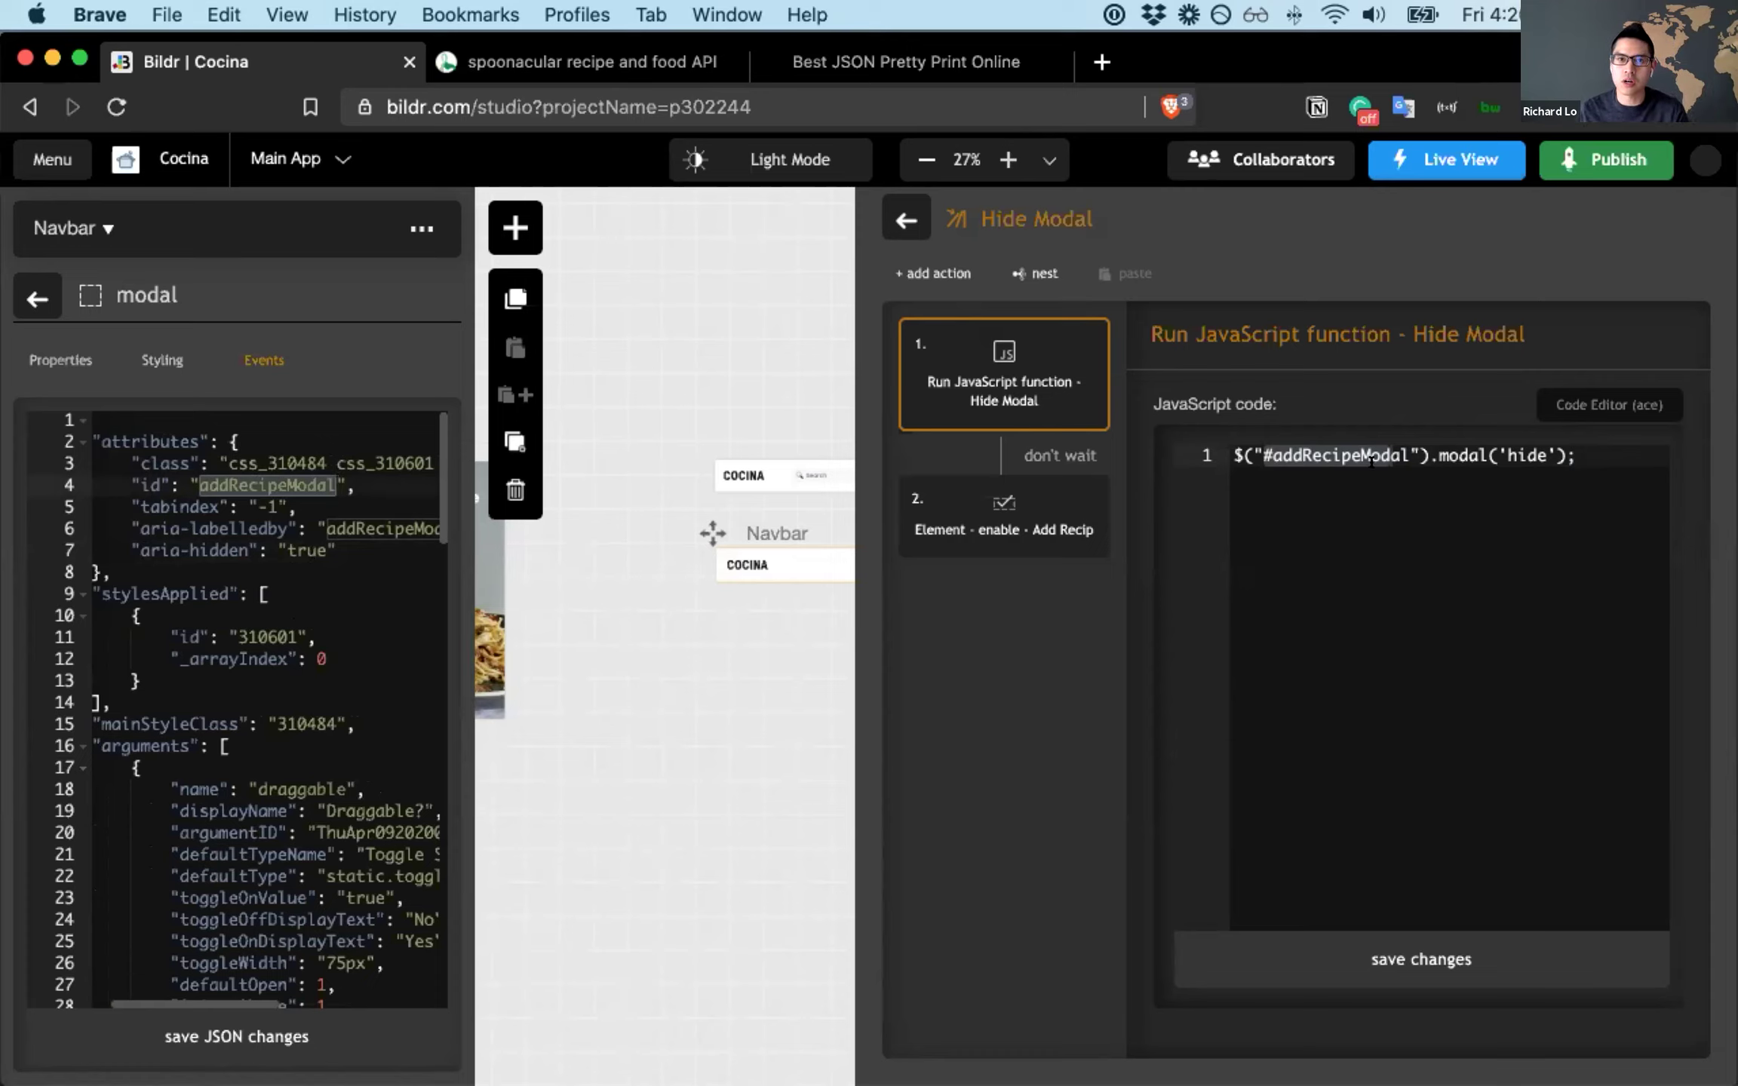
left_click(1459, 528)
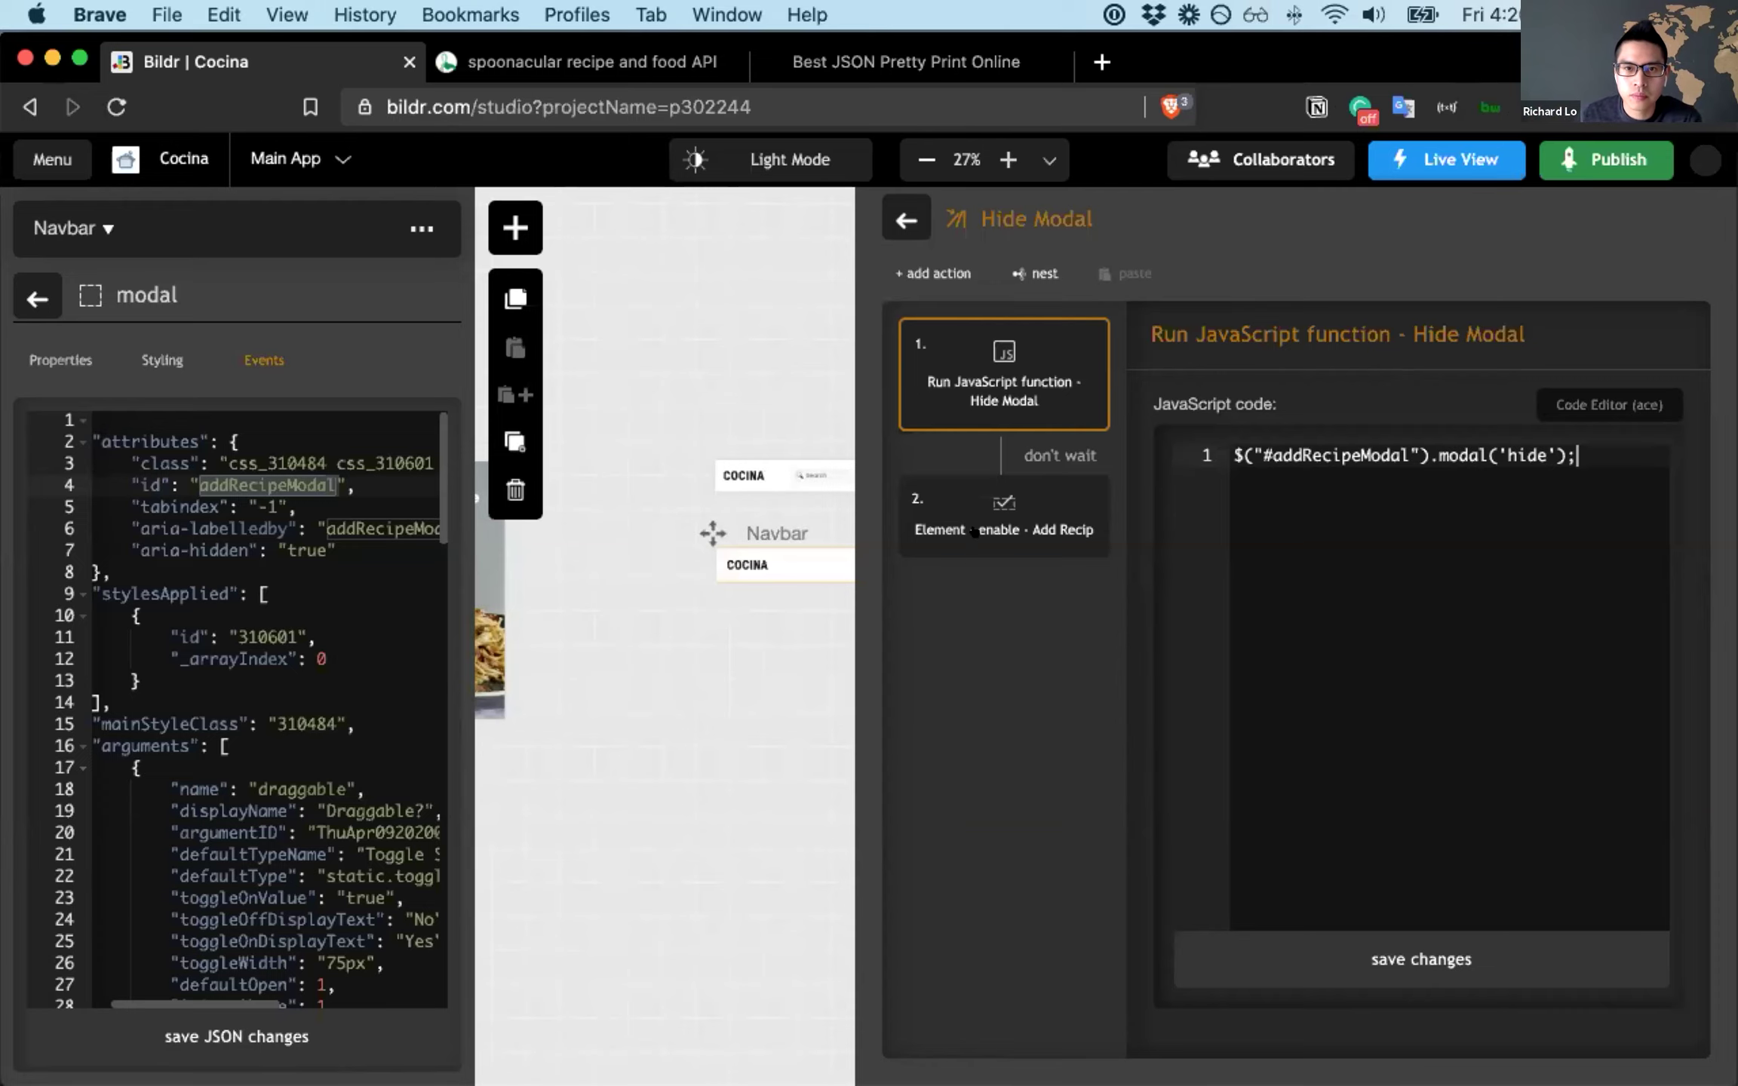
mouse_move(975, 519)
left_click(906, 220)
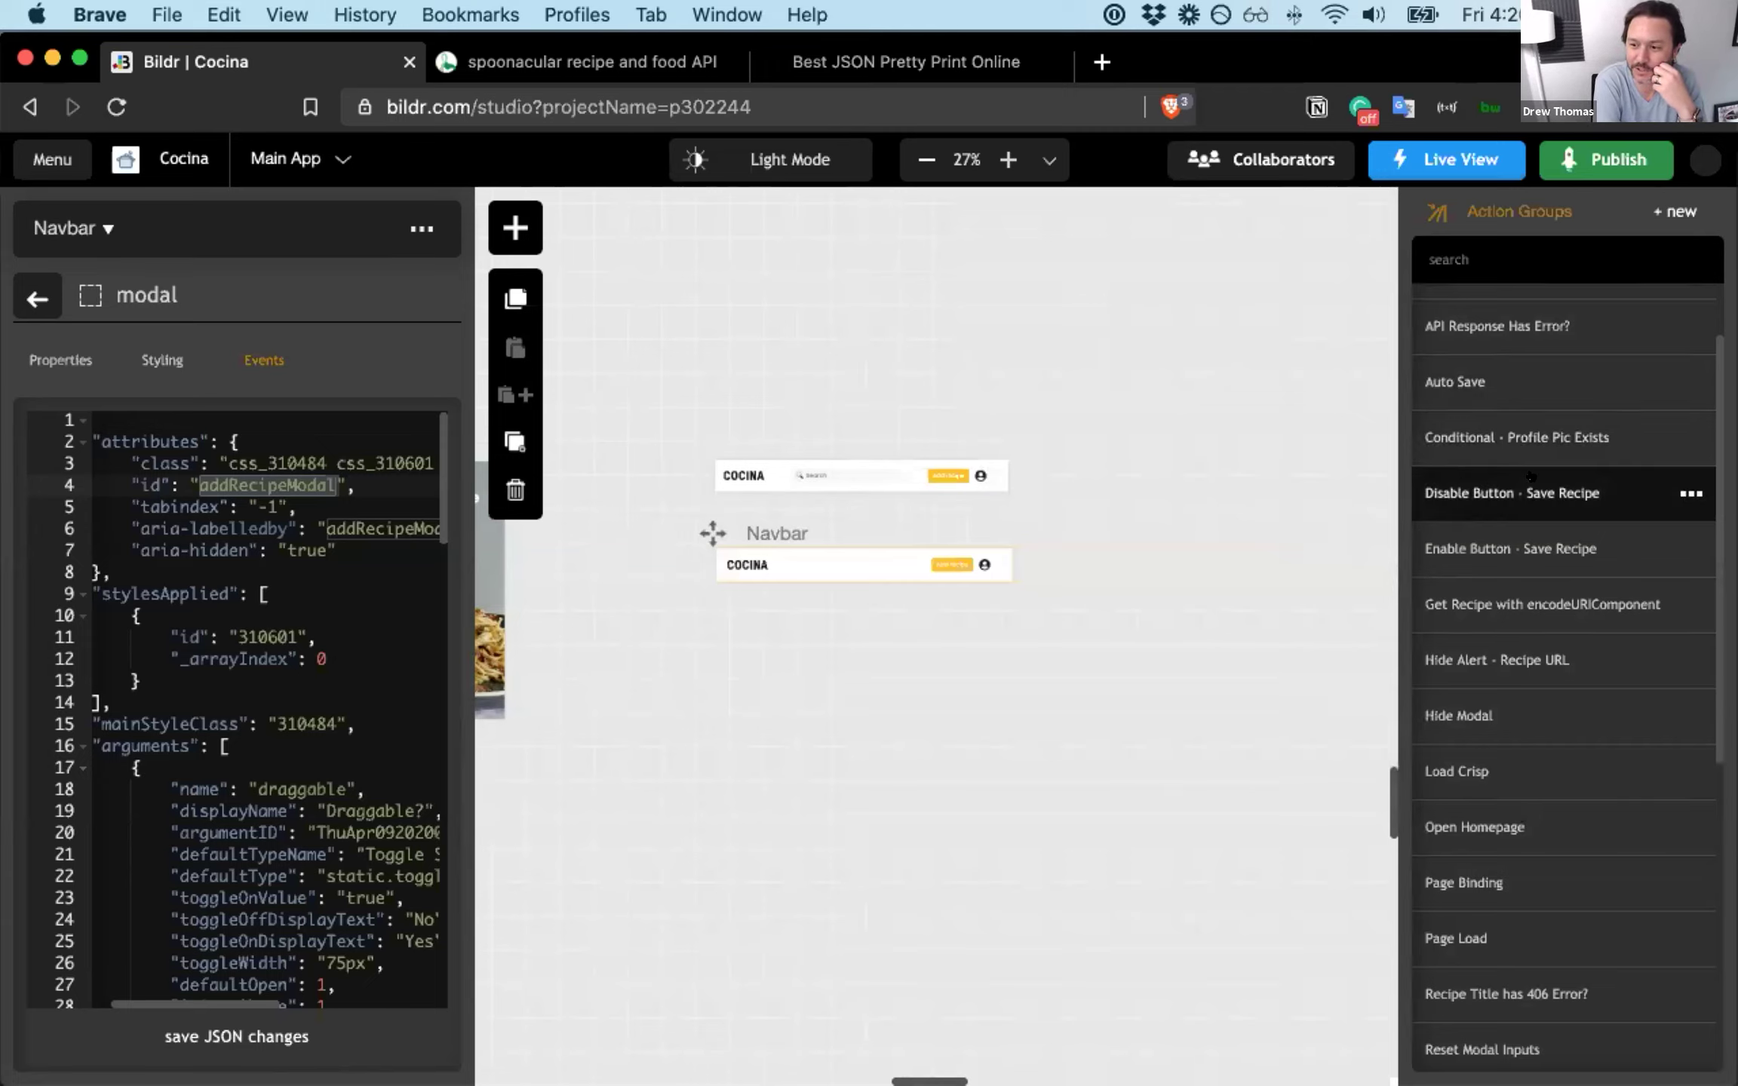
- Reopen the Hide Modal action group, examine its Element - enable and Run JavaScript function actions, and close it
left_click(1551, 713)
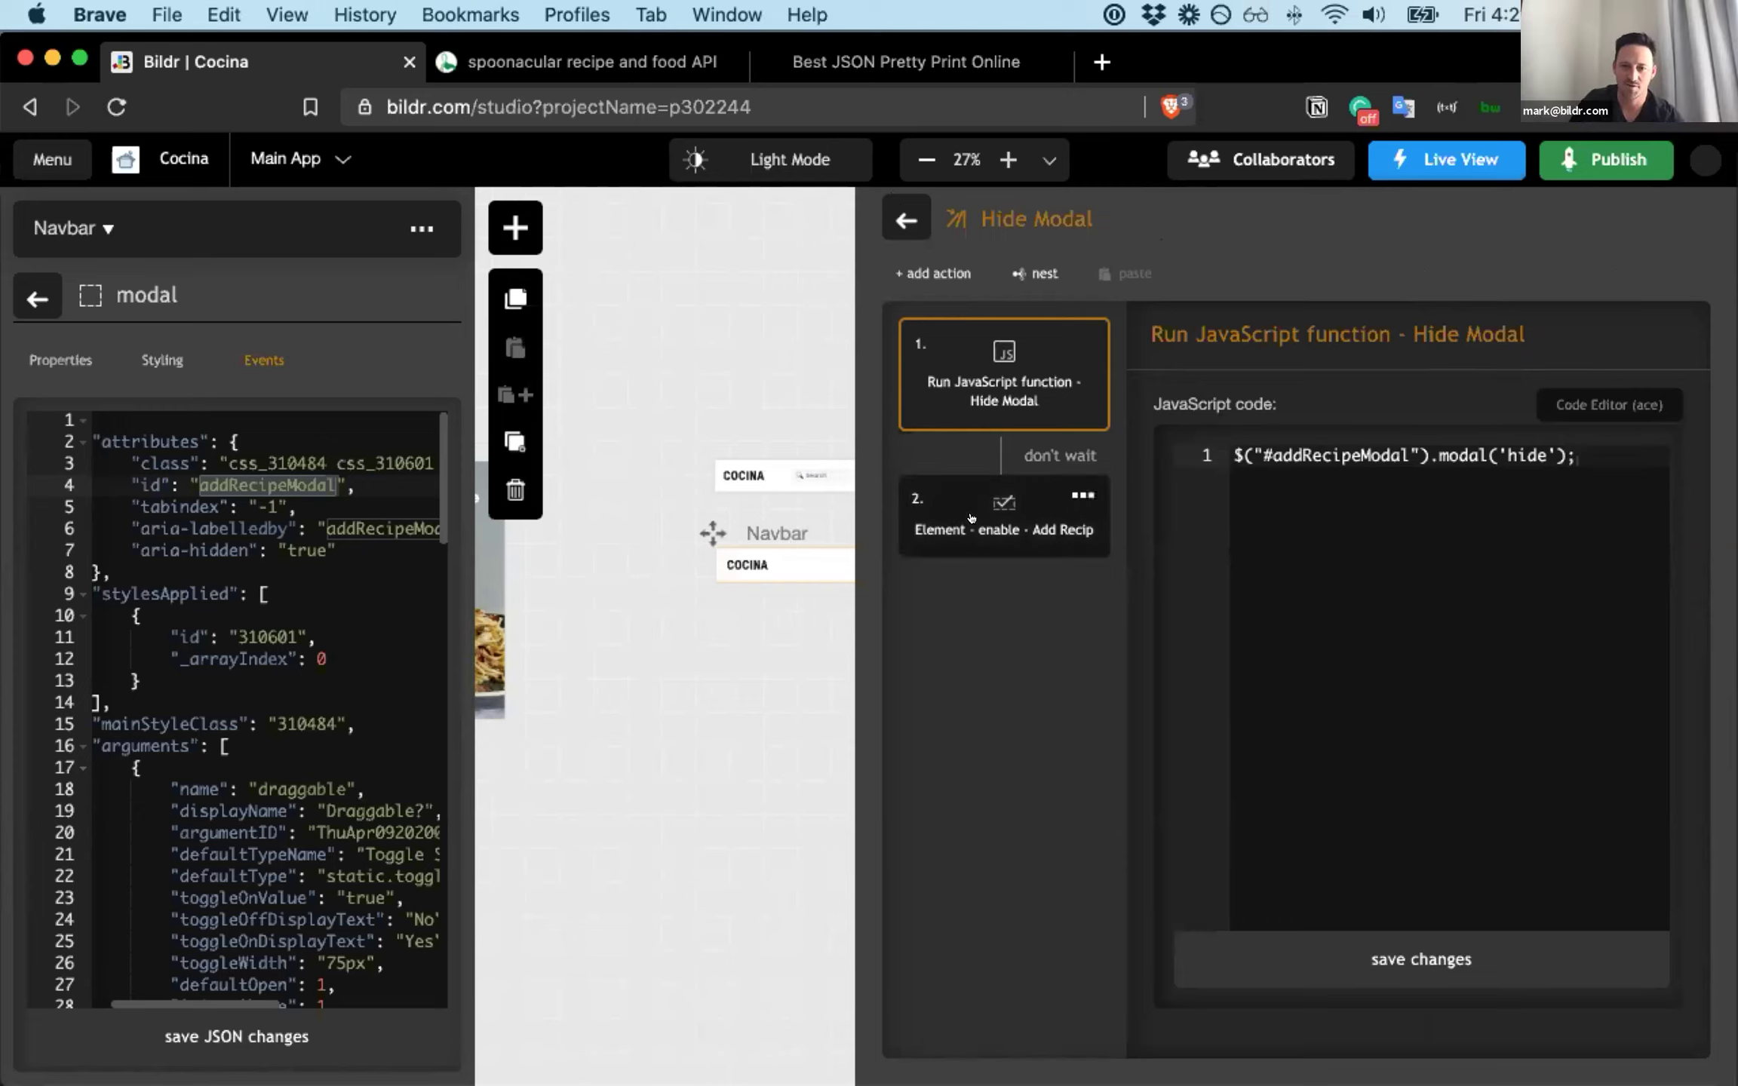
left_click(1003, 518)
left_click(976, 361)
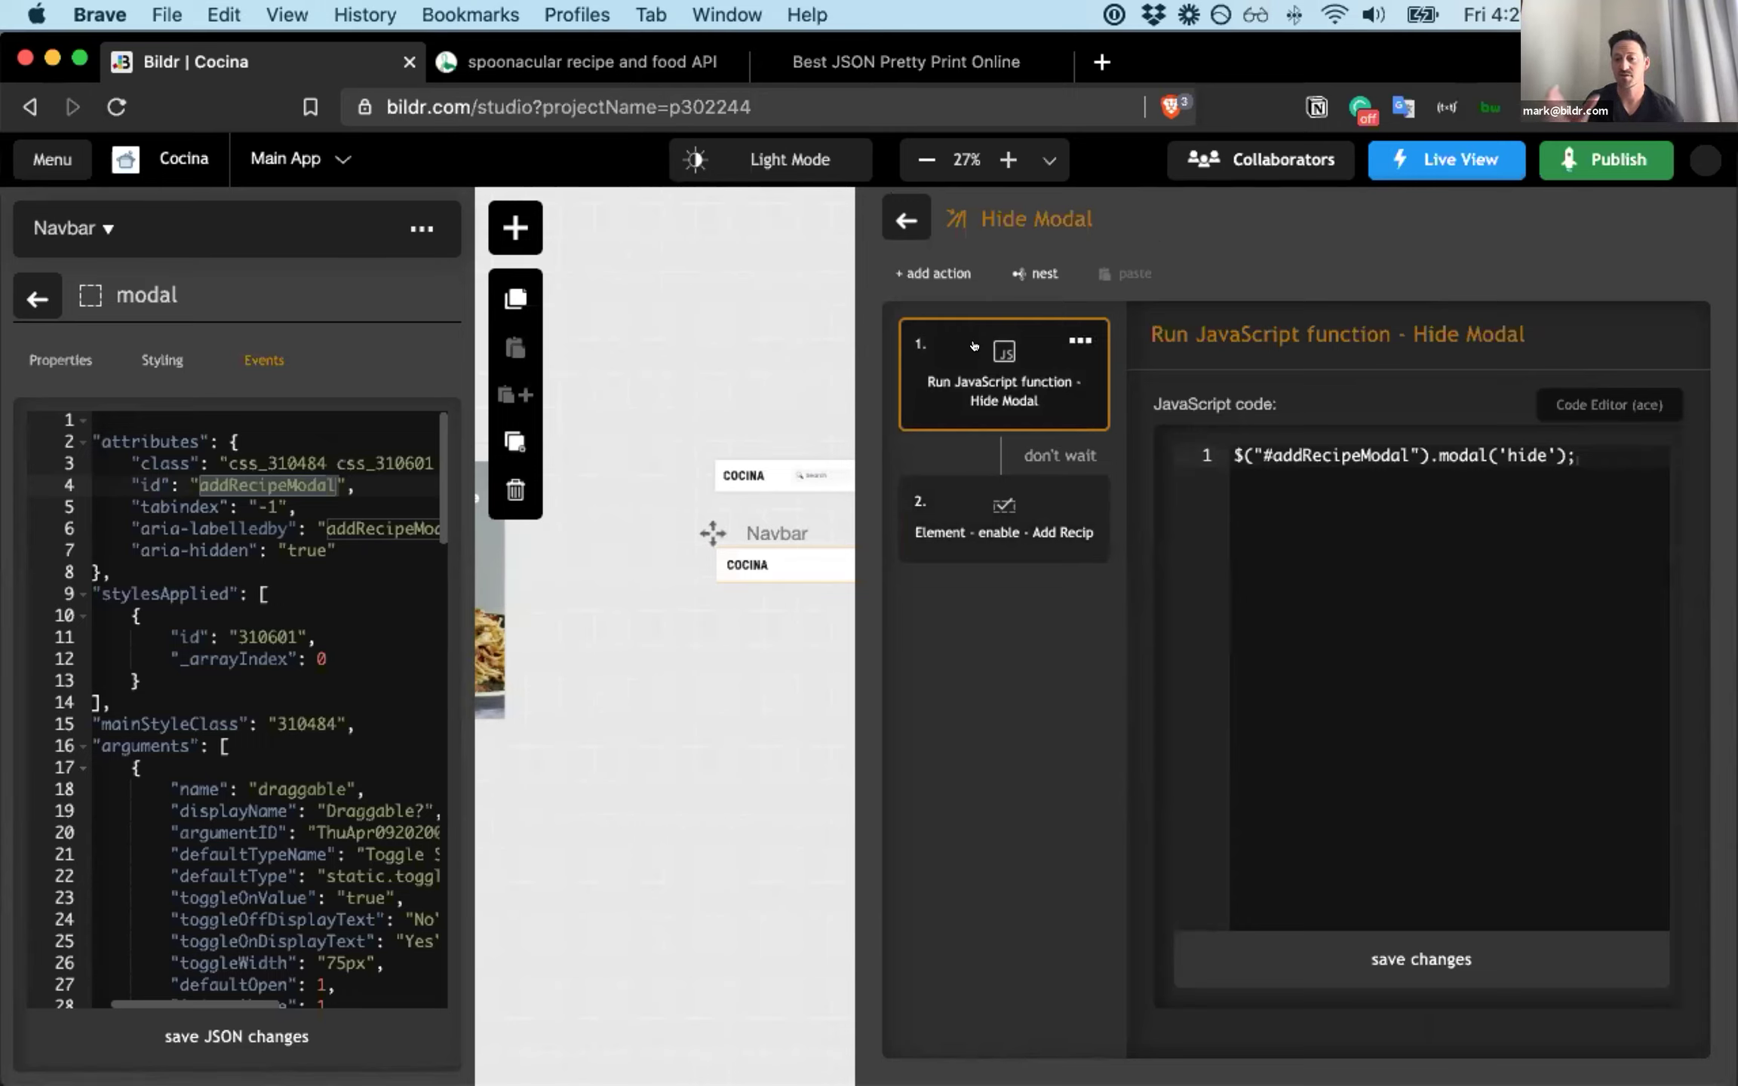
left_click(885, 209)
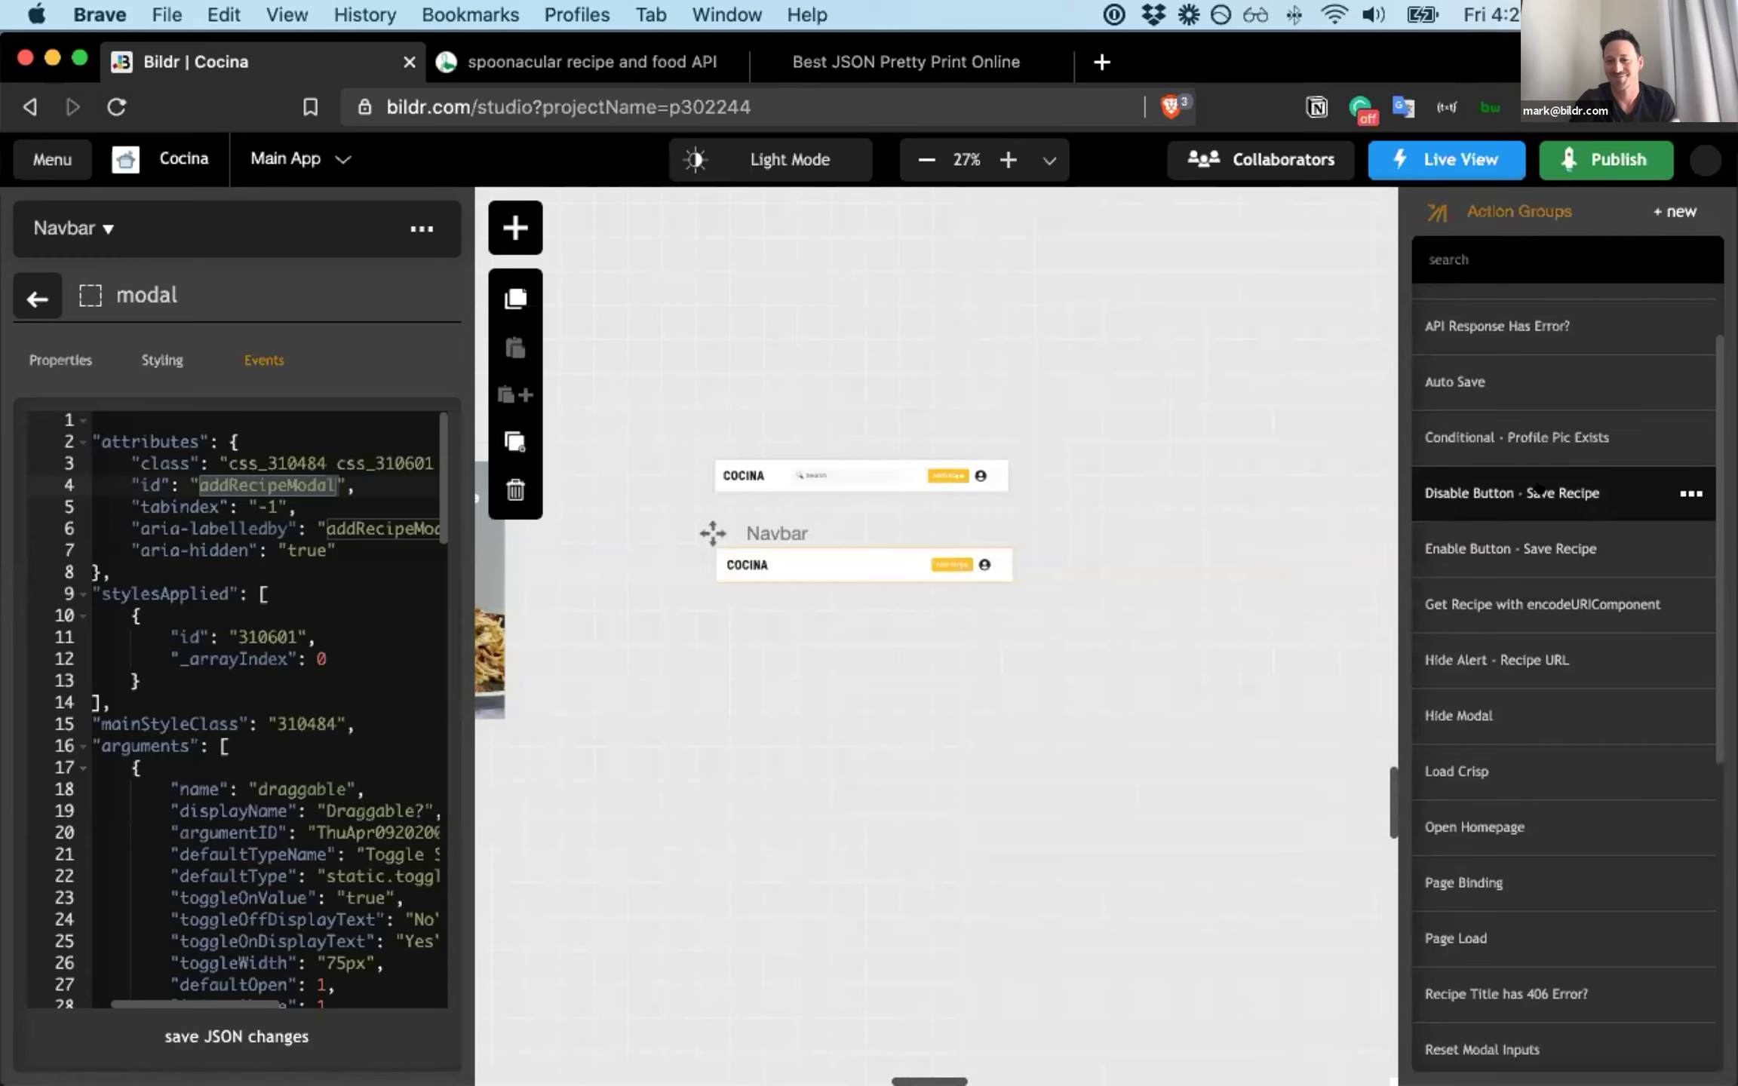
- Open the Step 1 - Validate Recipe Input (isNotEmpty) action group and examine its compare-values condition on the Recipe URL input
scroll(1539, 486, "down", 3)
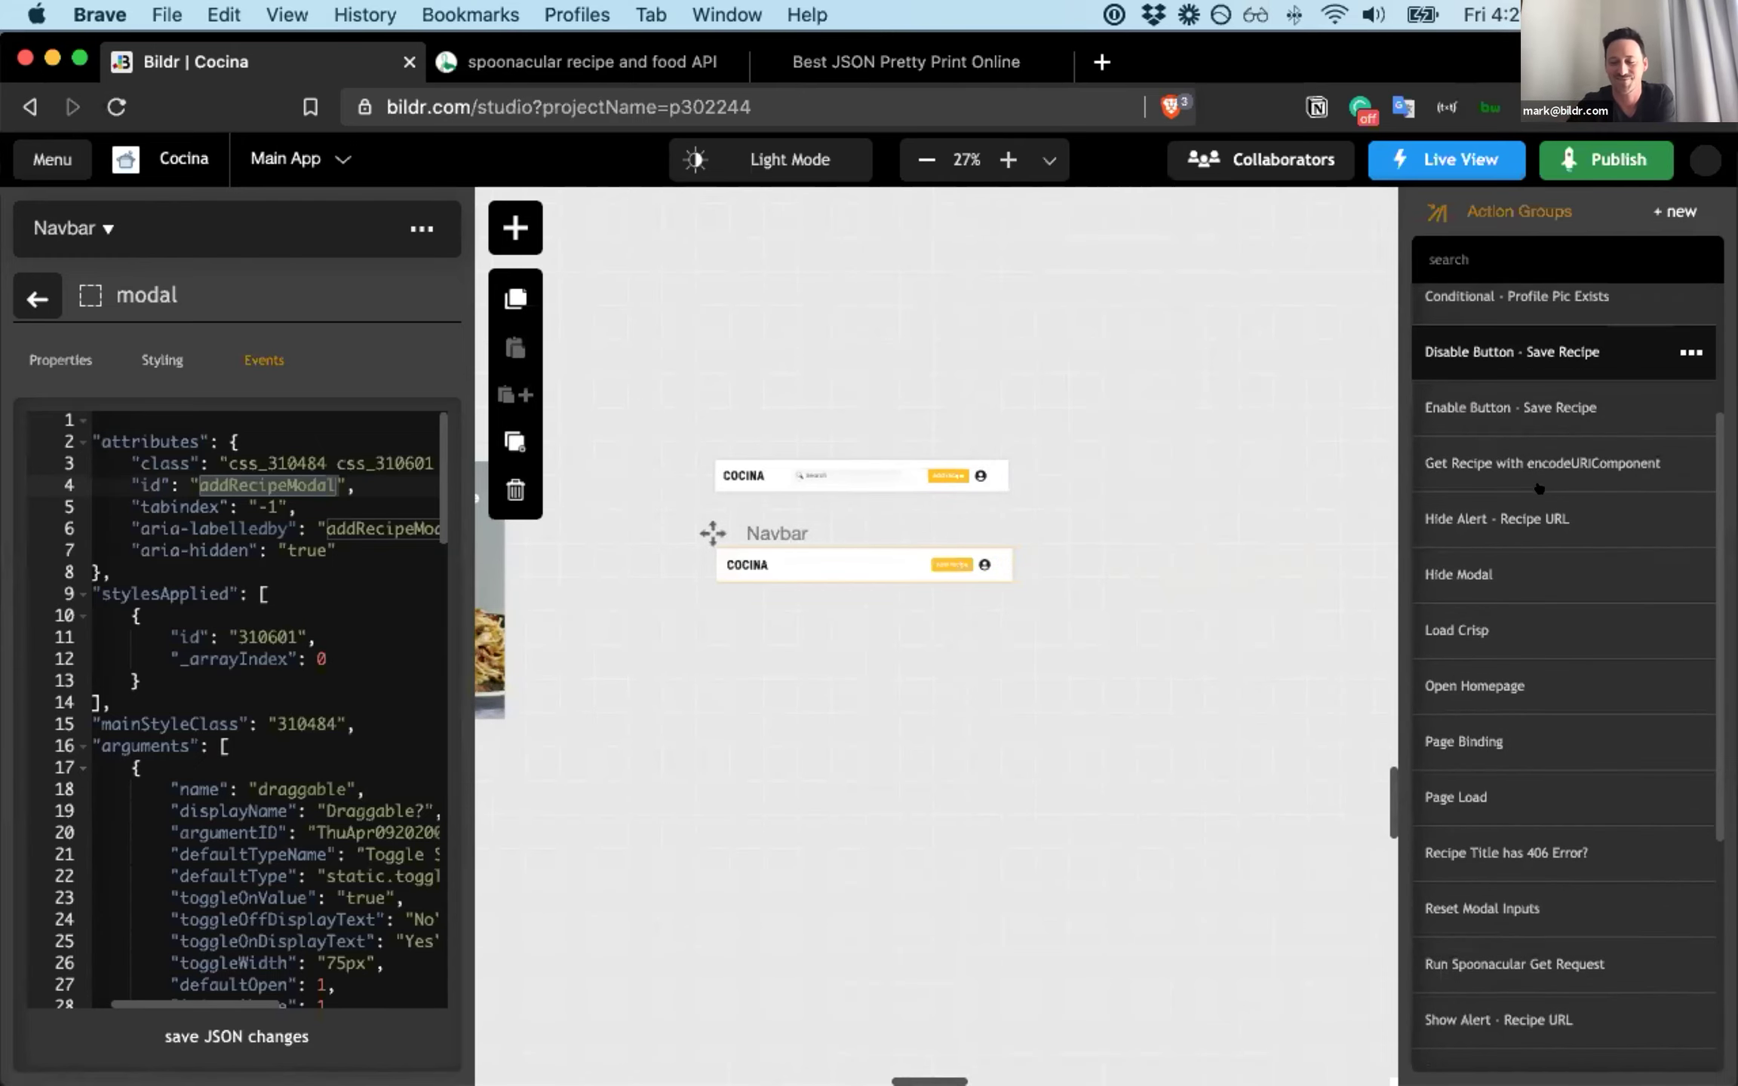
scroll(1538, 488, "down", 6)
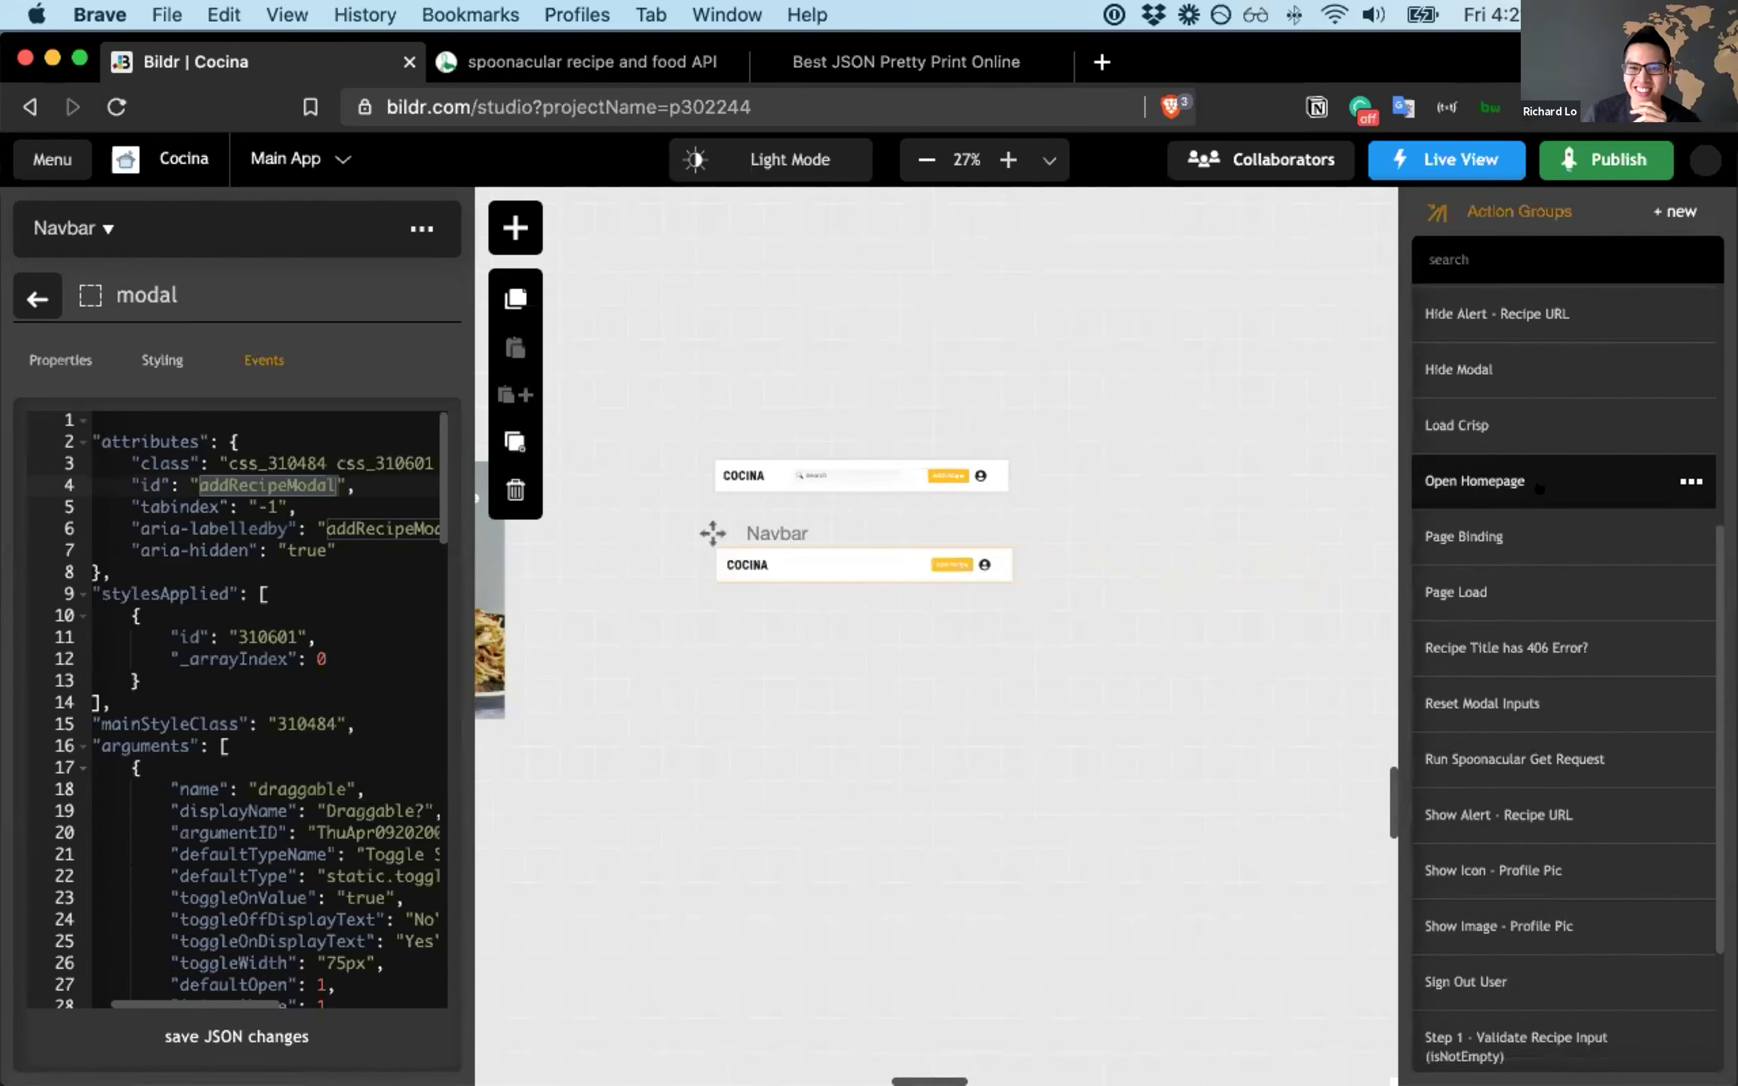
scroll(1539, 489, "down", 1)
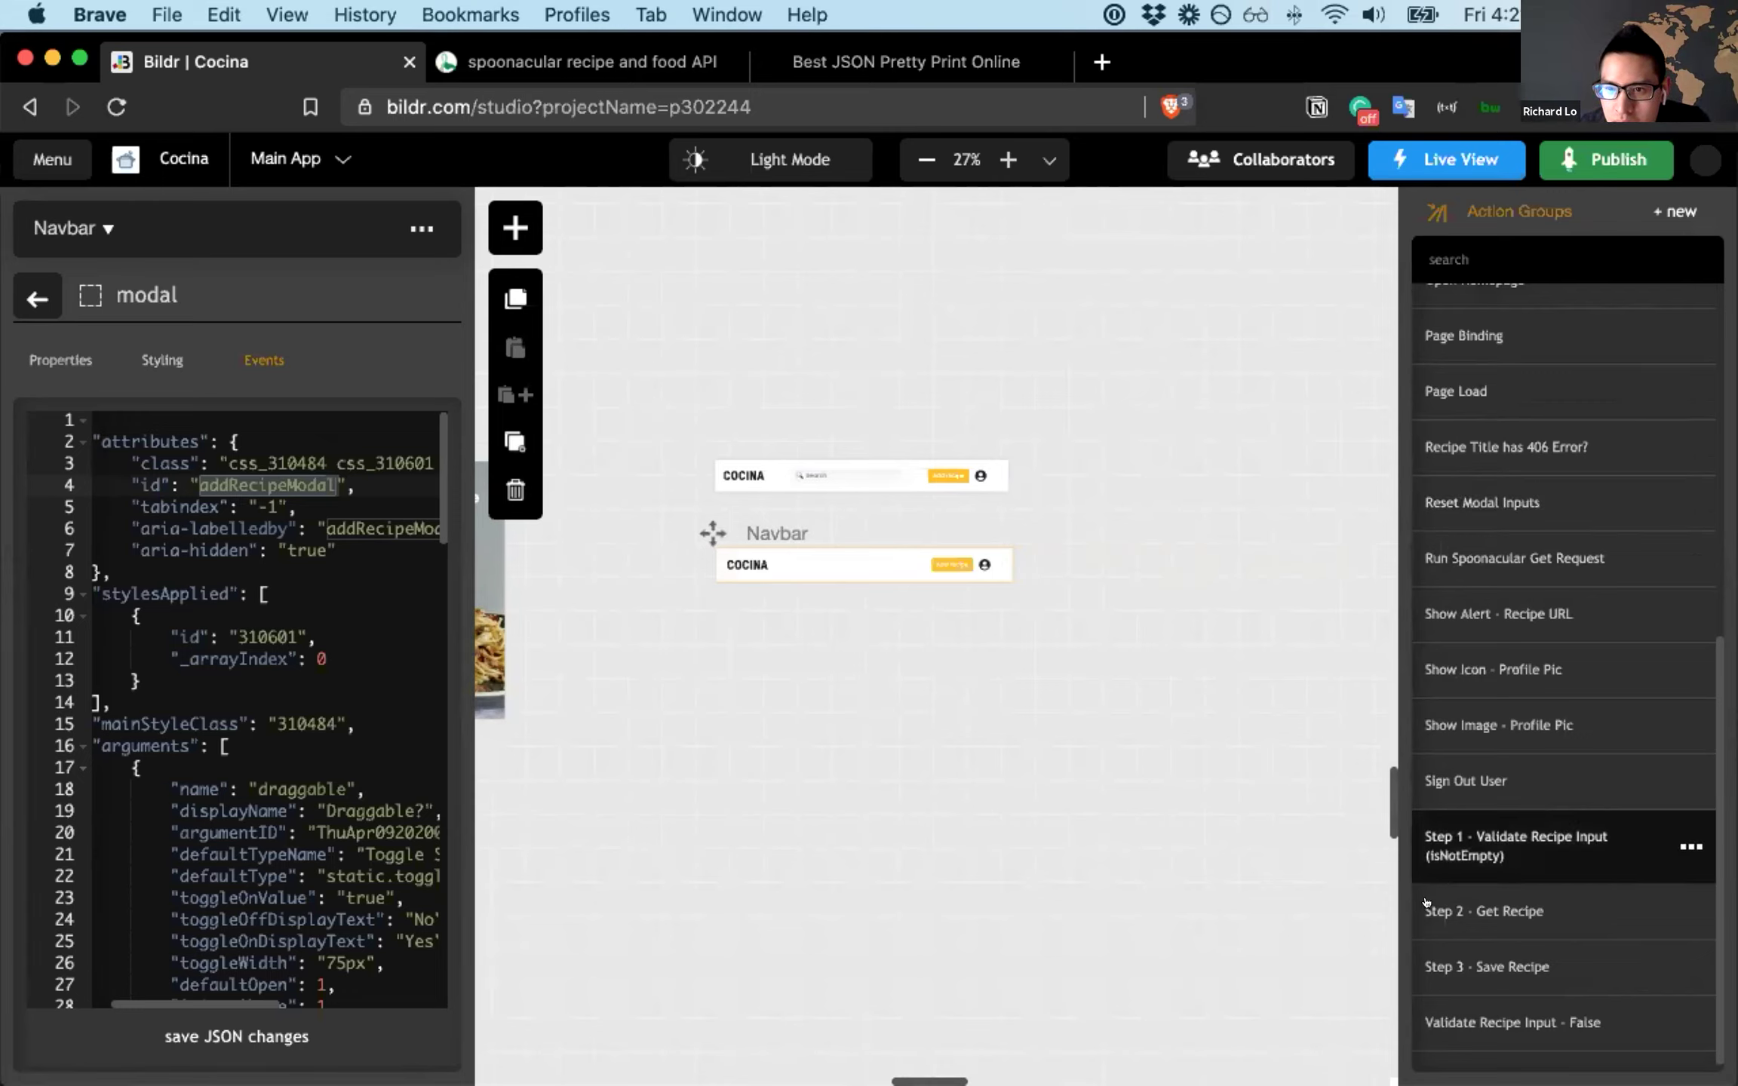
left_click(1556, 838)
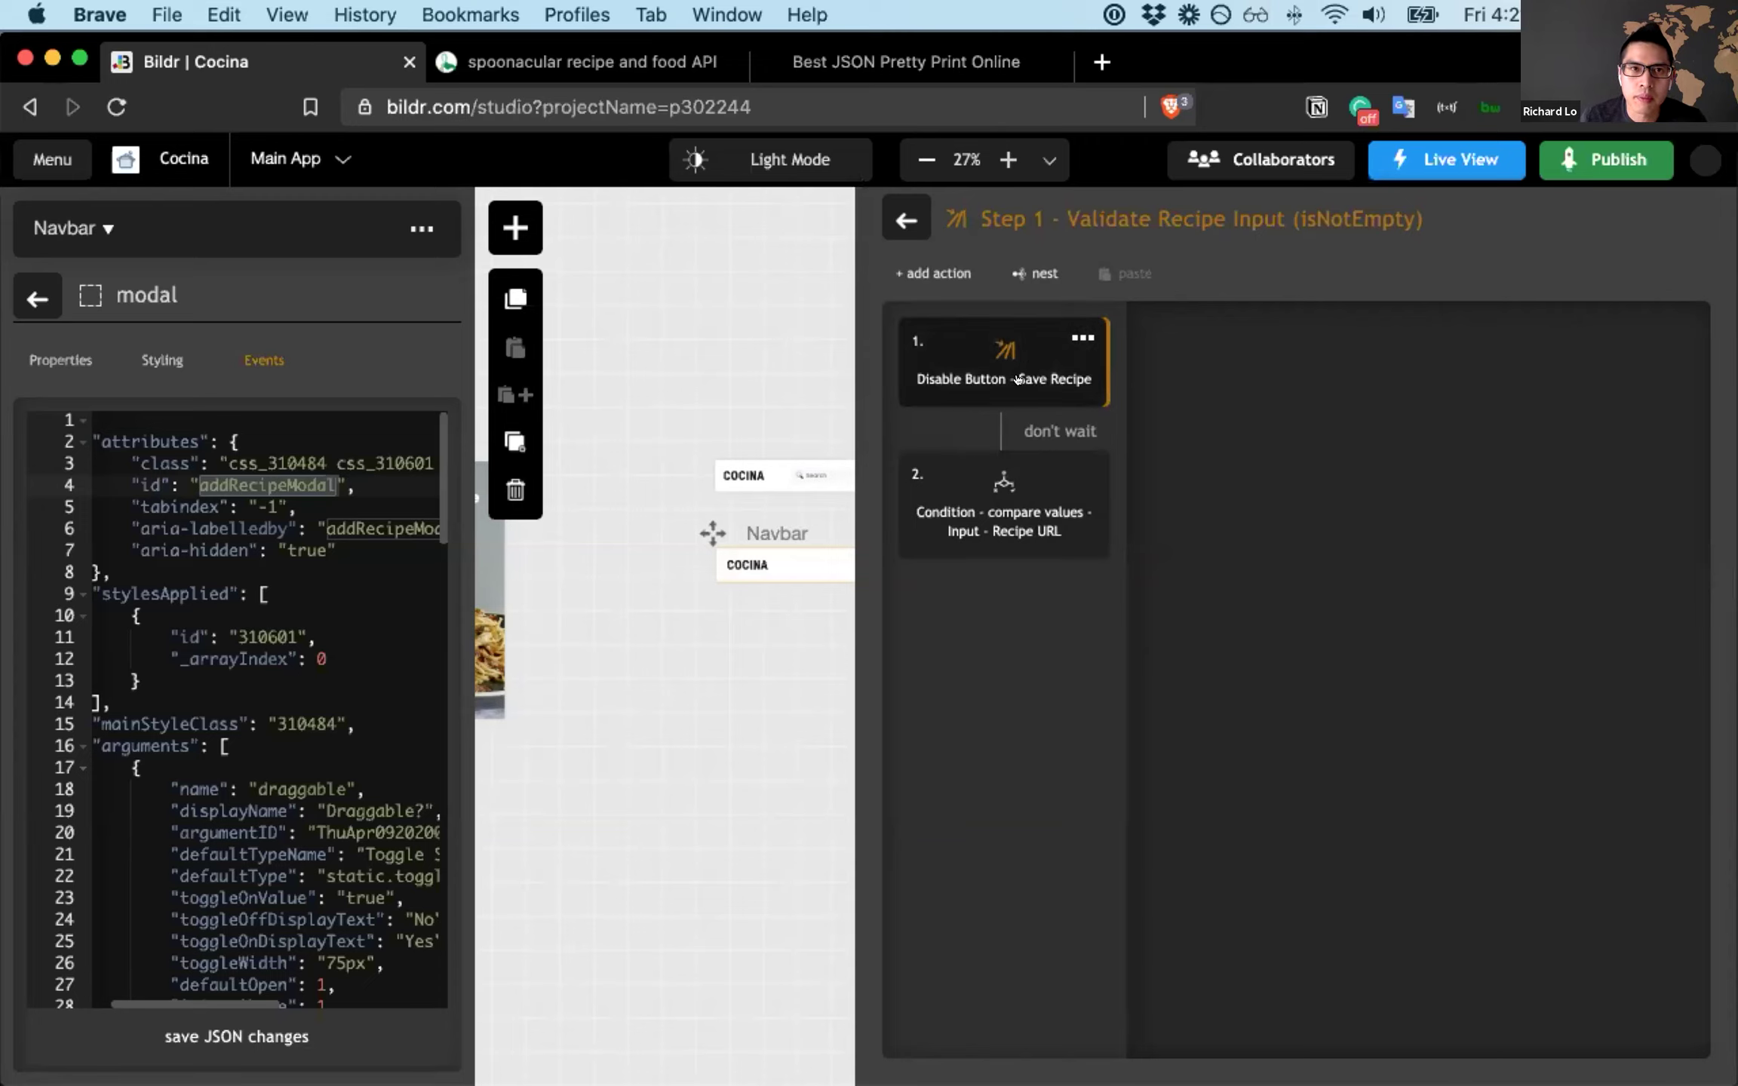
left_click(990, 518)
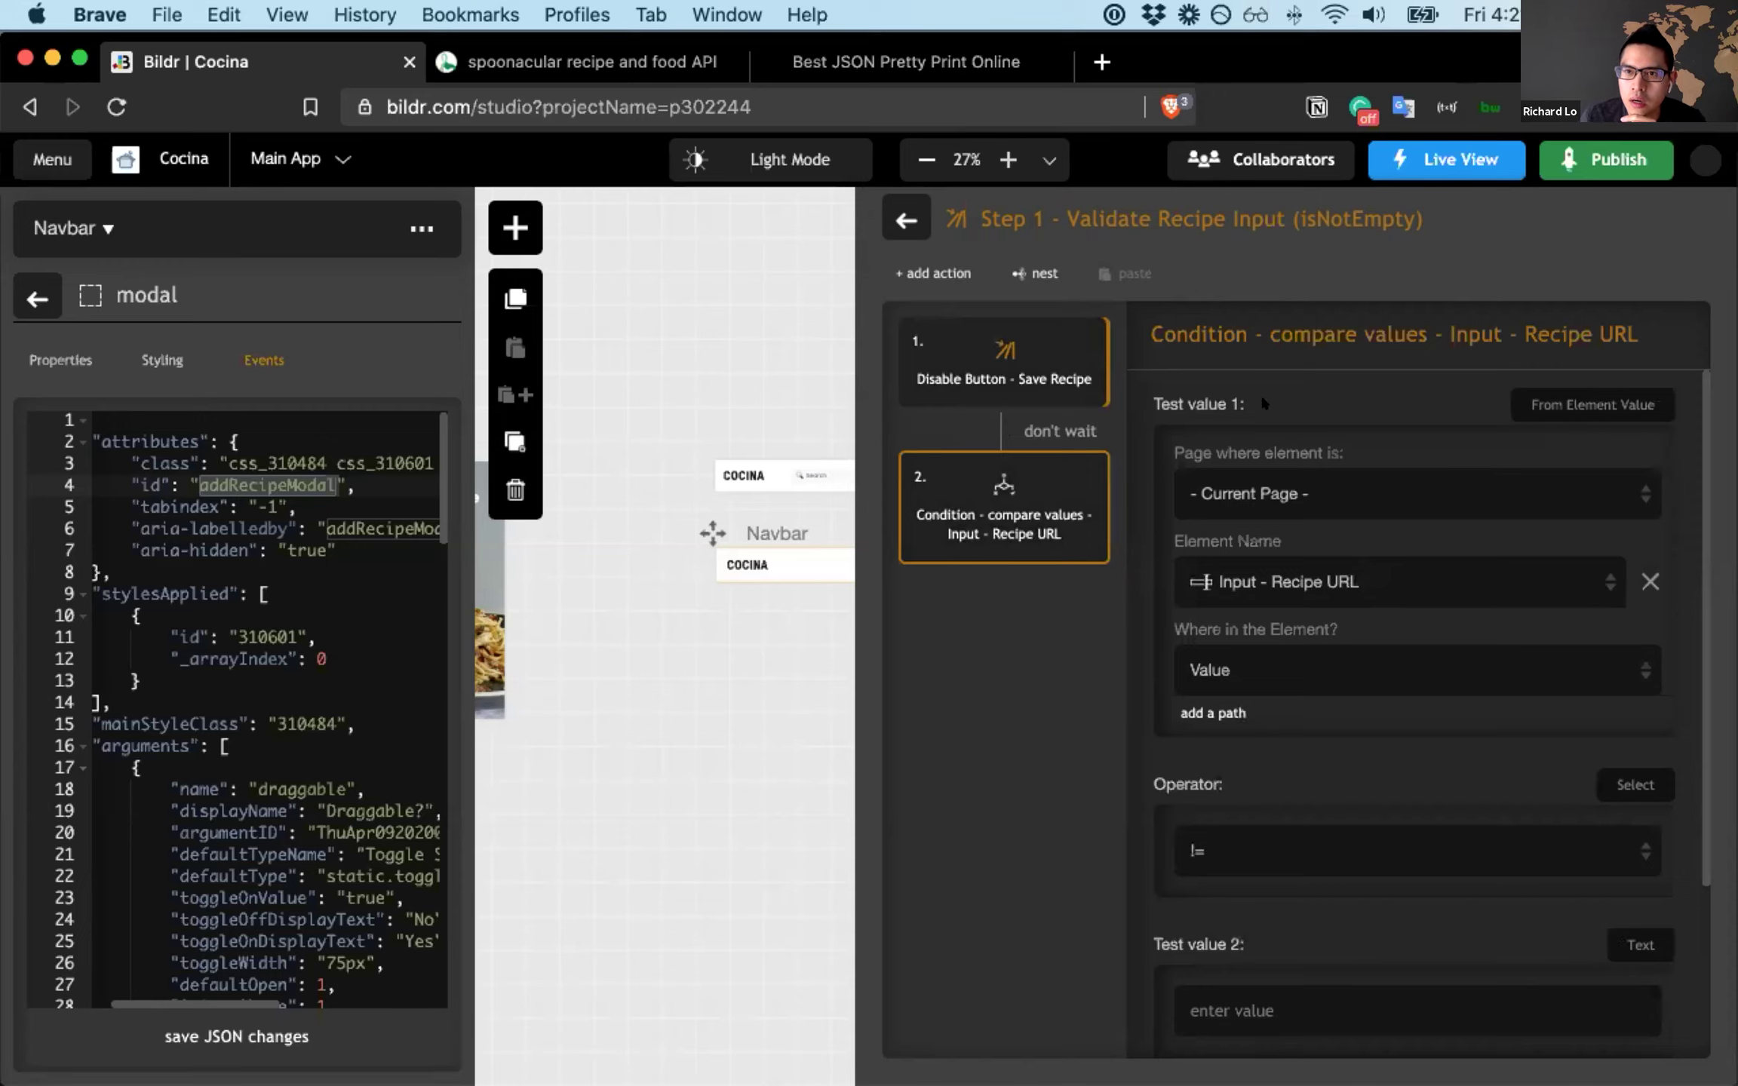
scroll(1267, 400, "down", 1)
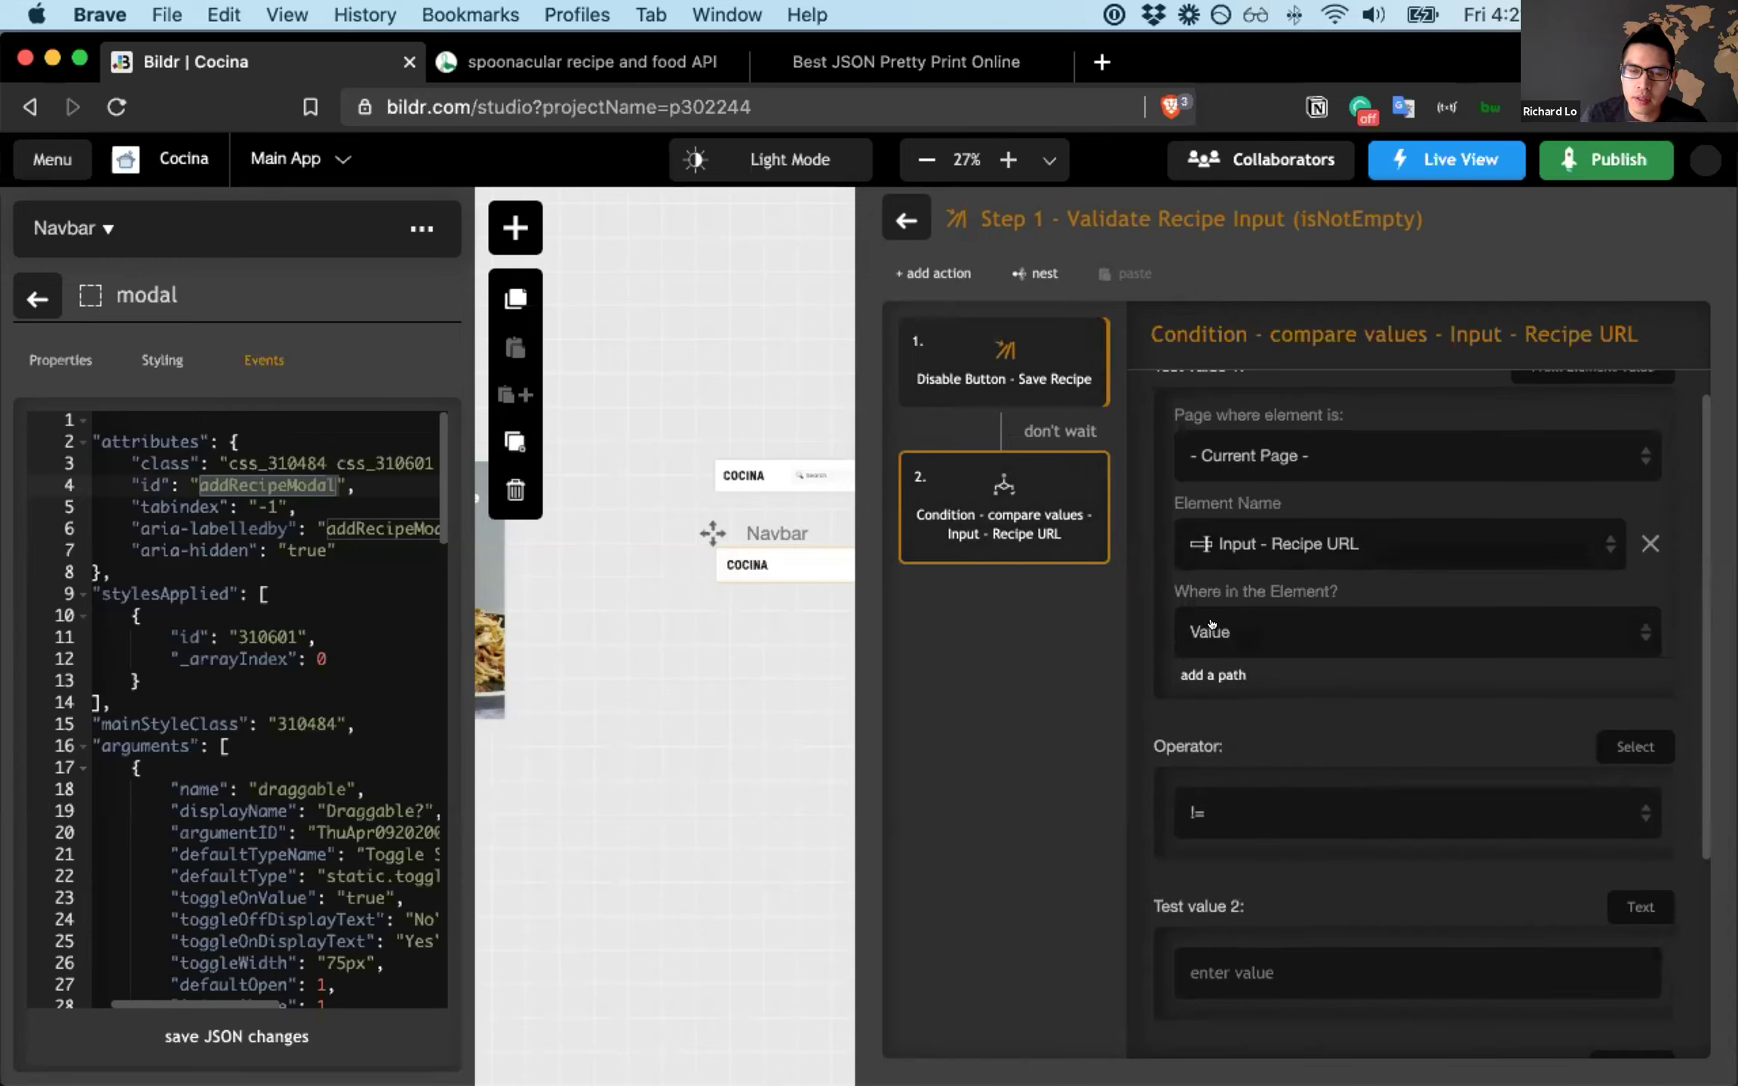
scroll(1238, 610, "down", 5)
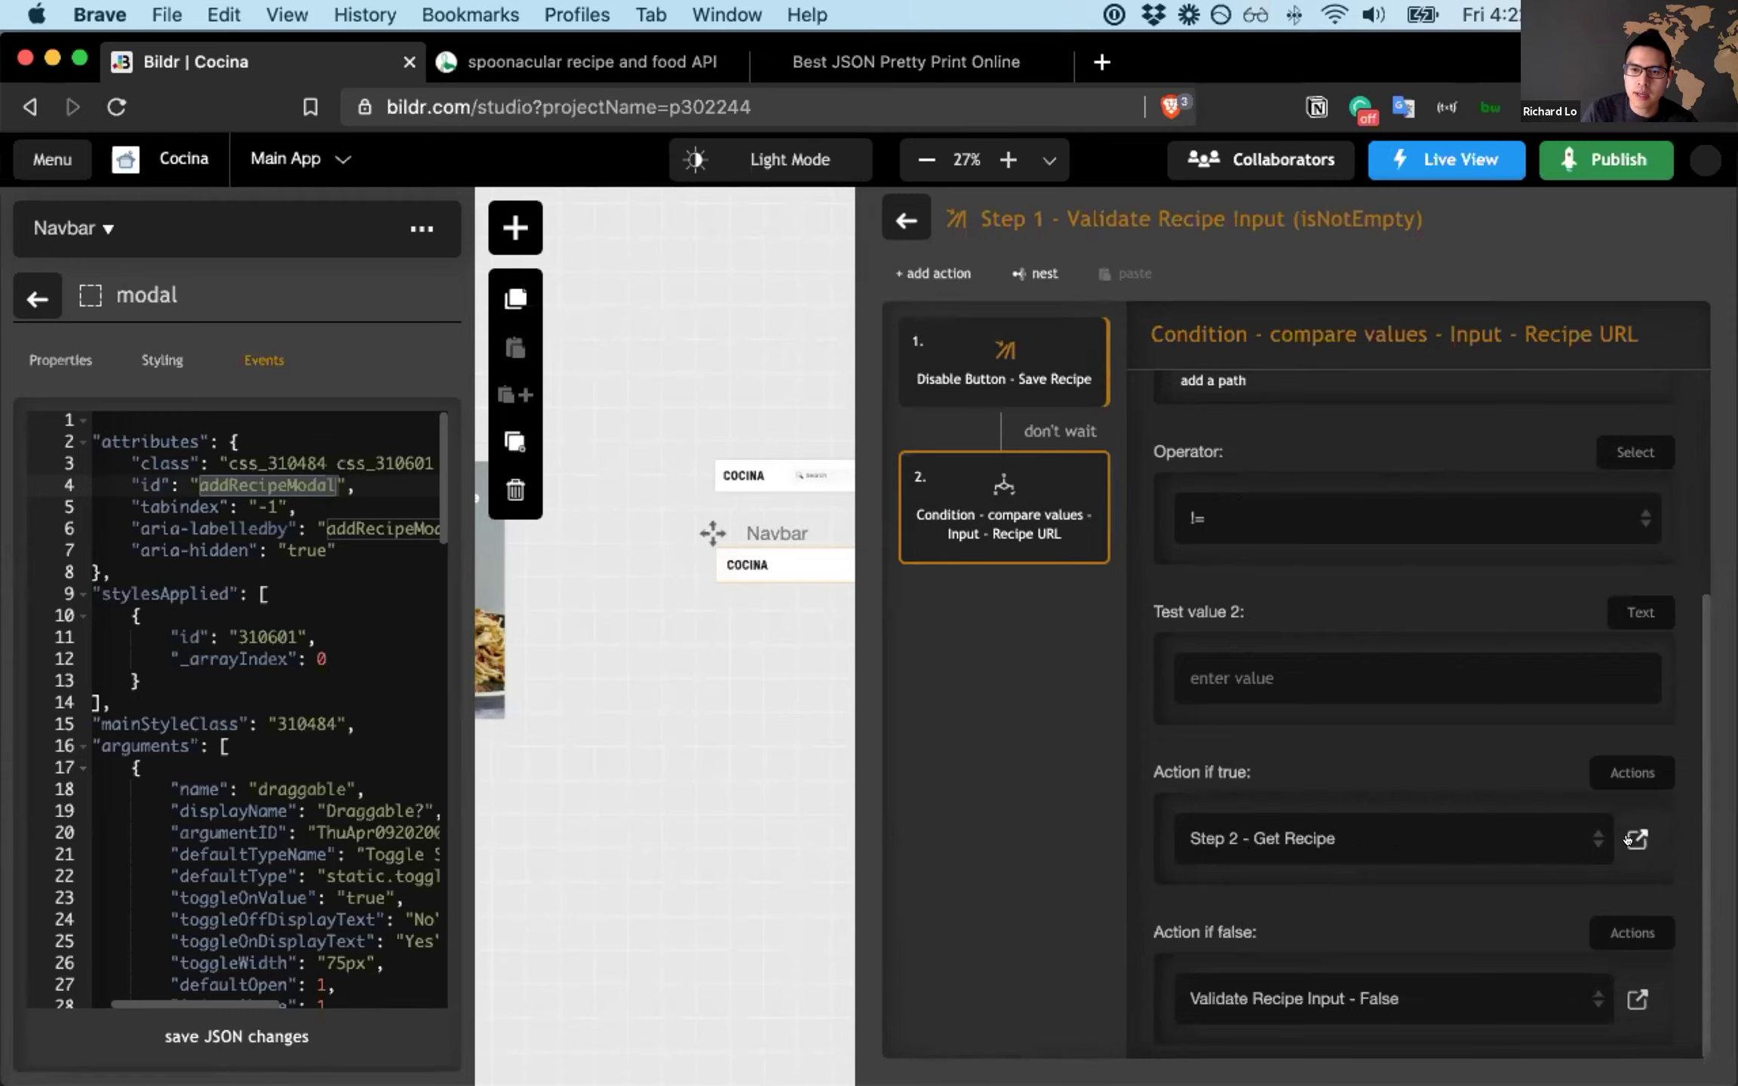
- Follow the condition's true action into Step 2 - Get Recipe and open its Run Spoonacular Get Request action group
left_click(1631, 838)
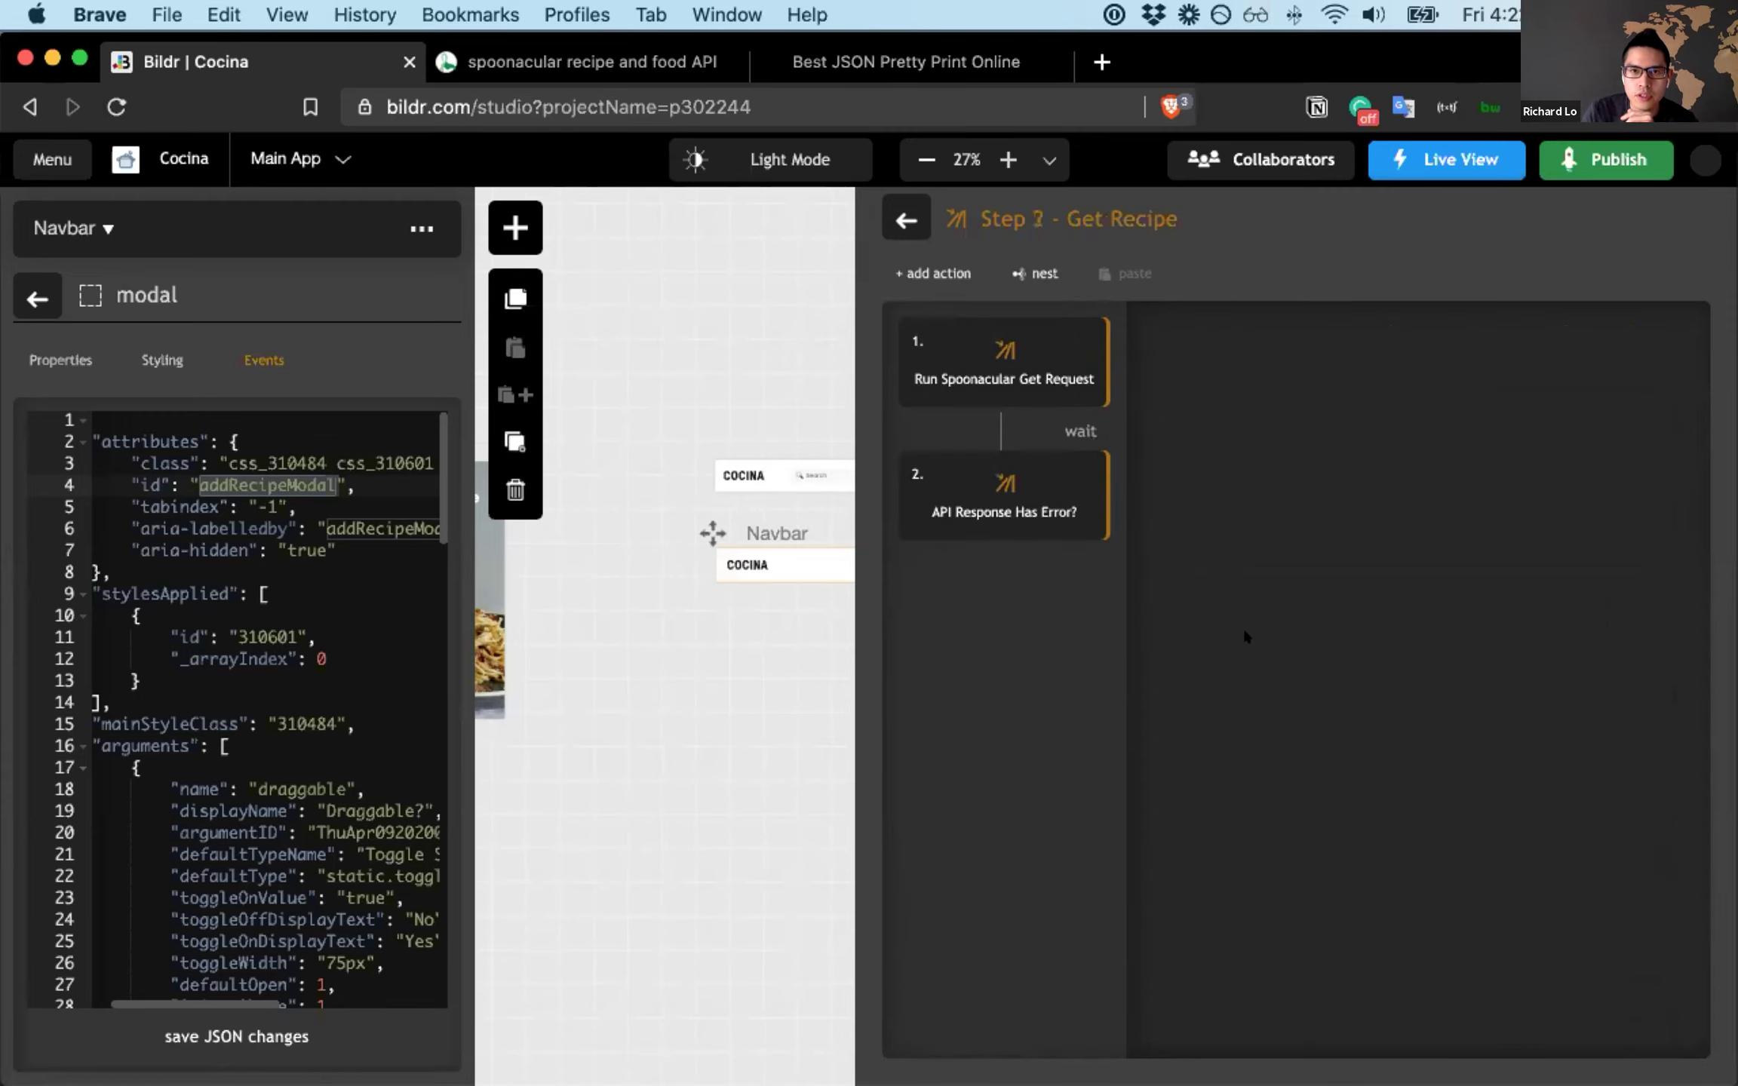
left_click(949, 344)
left_click(952, 355)
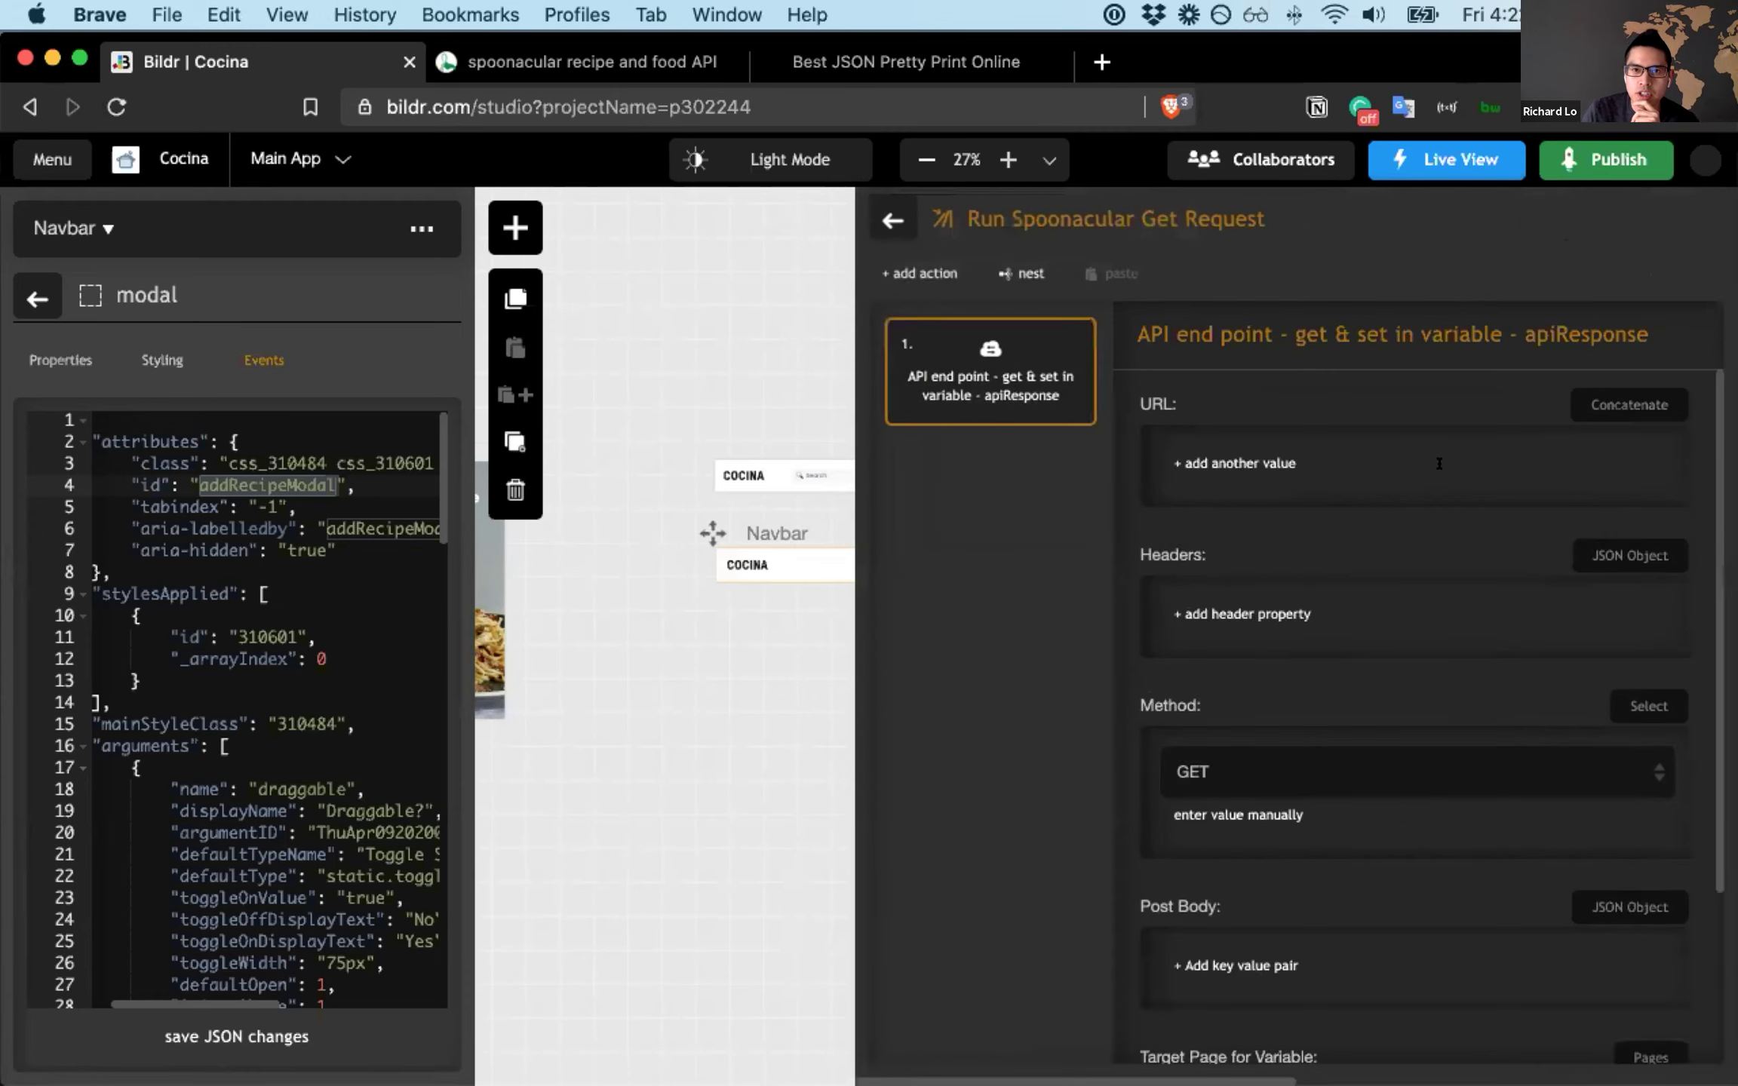
scroll(1522, 579, "down", 5)
scroll(1333, 595, "up", 5)
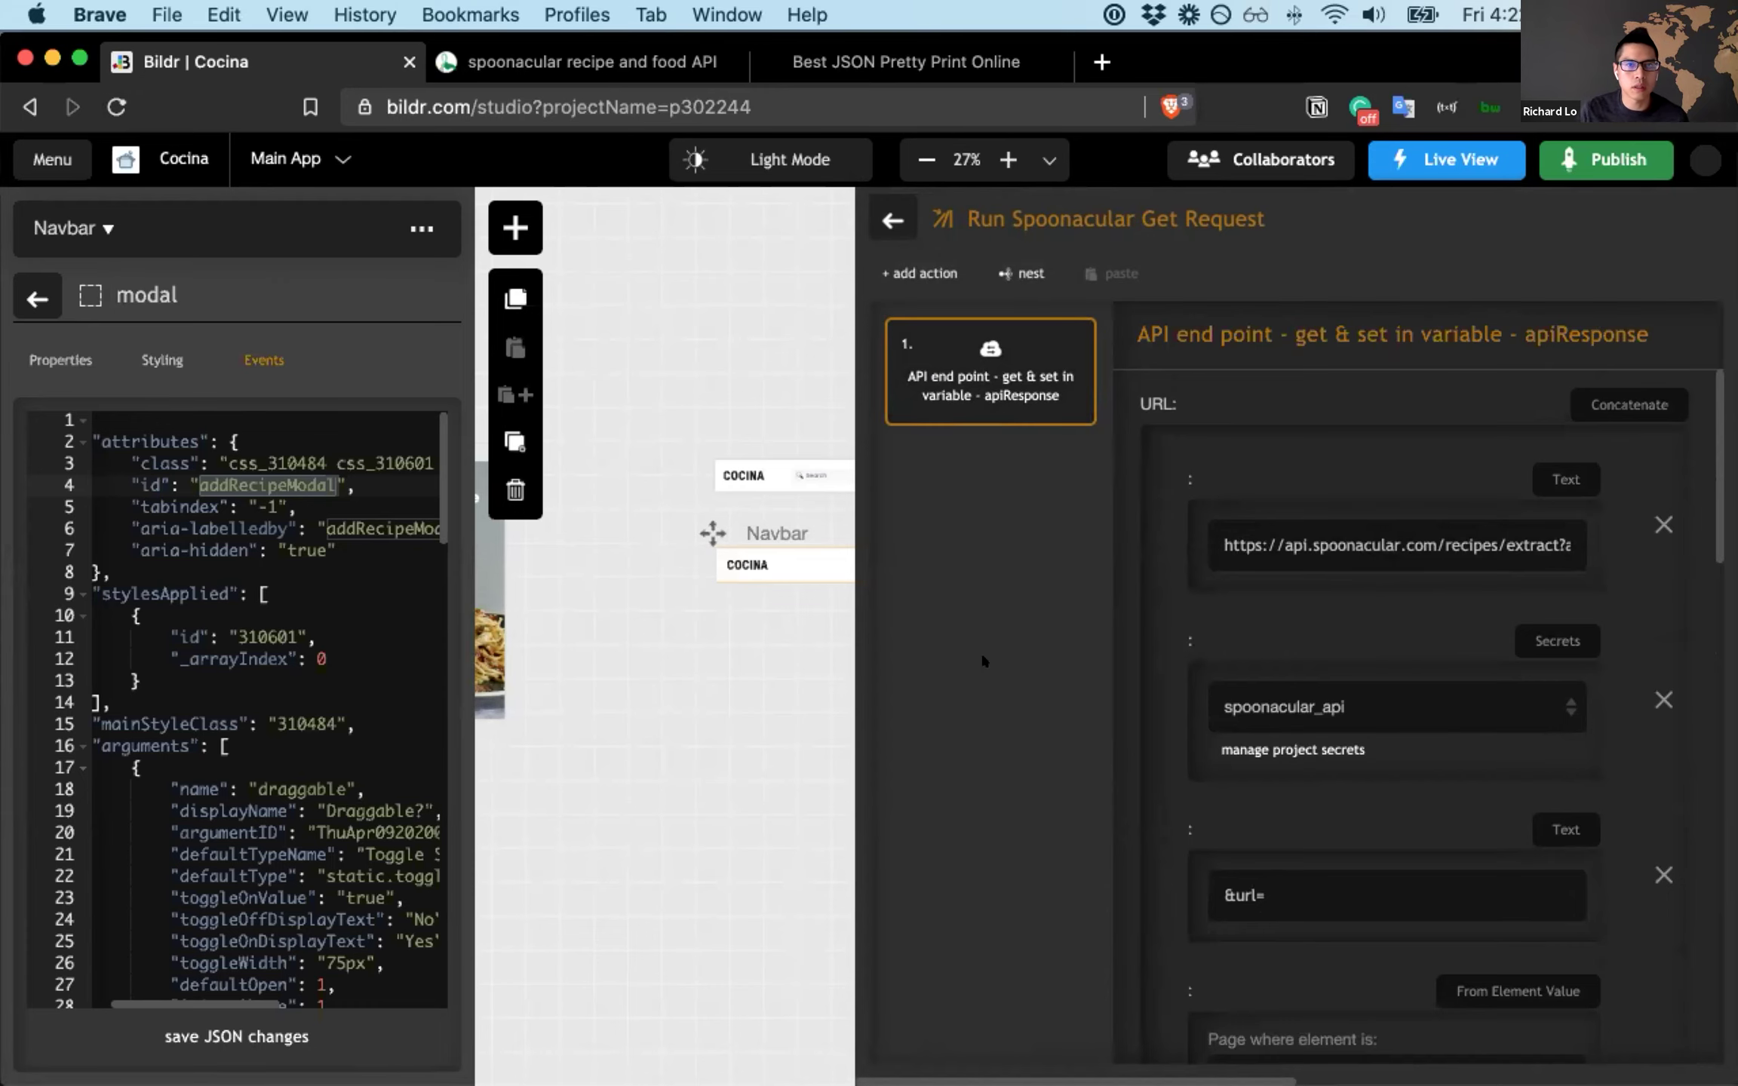
- Switch to the spoonacular API docs, examine the Extract Recipe from Website headers, parameters and example request, and return to Bildr
key("ctrl+Tab")
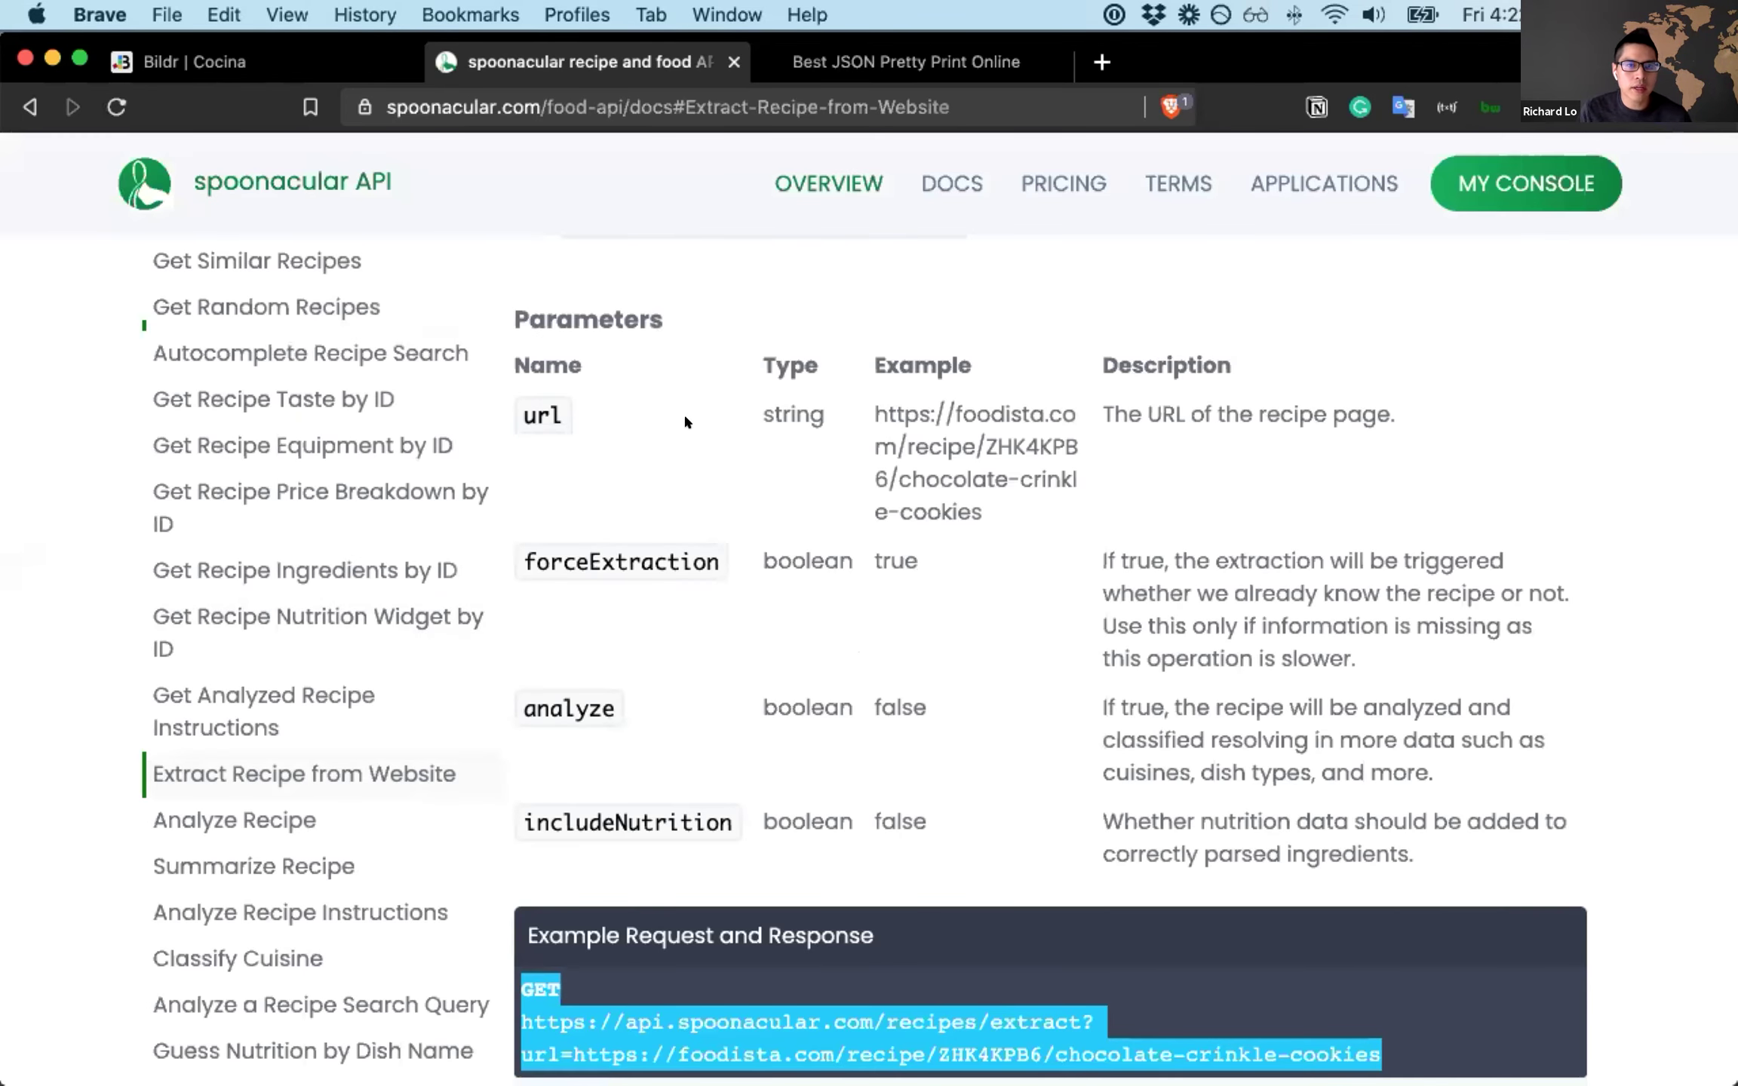
scroll(683, 412, "up", 2)
scroll(698, 421, "up", 2)
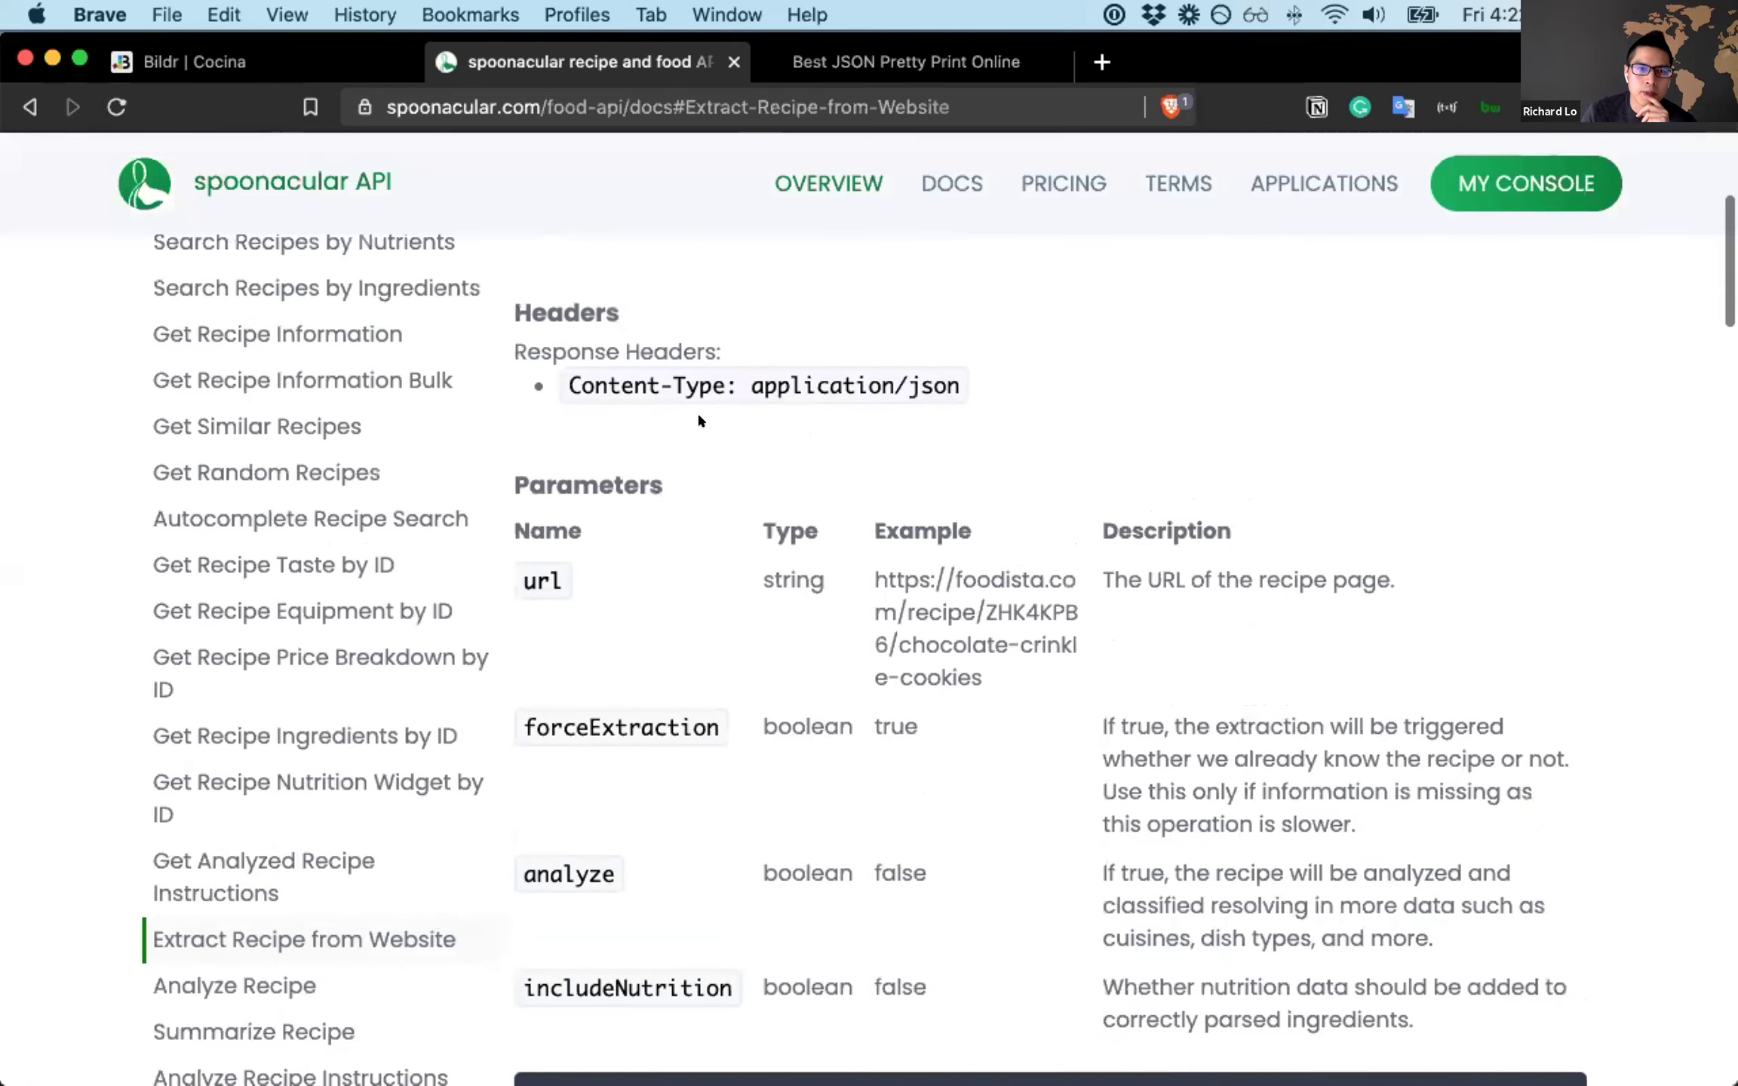
scroll(190, 781, "down", 2)
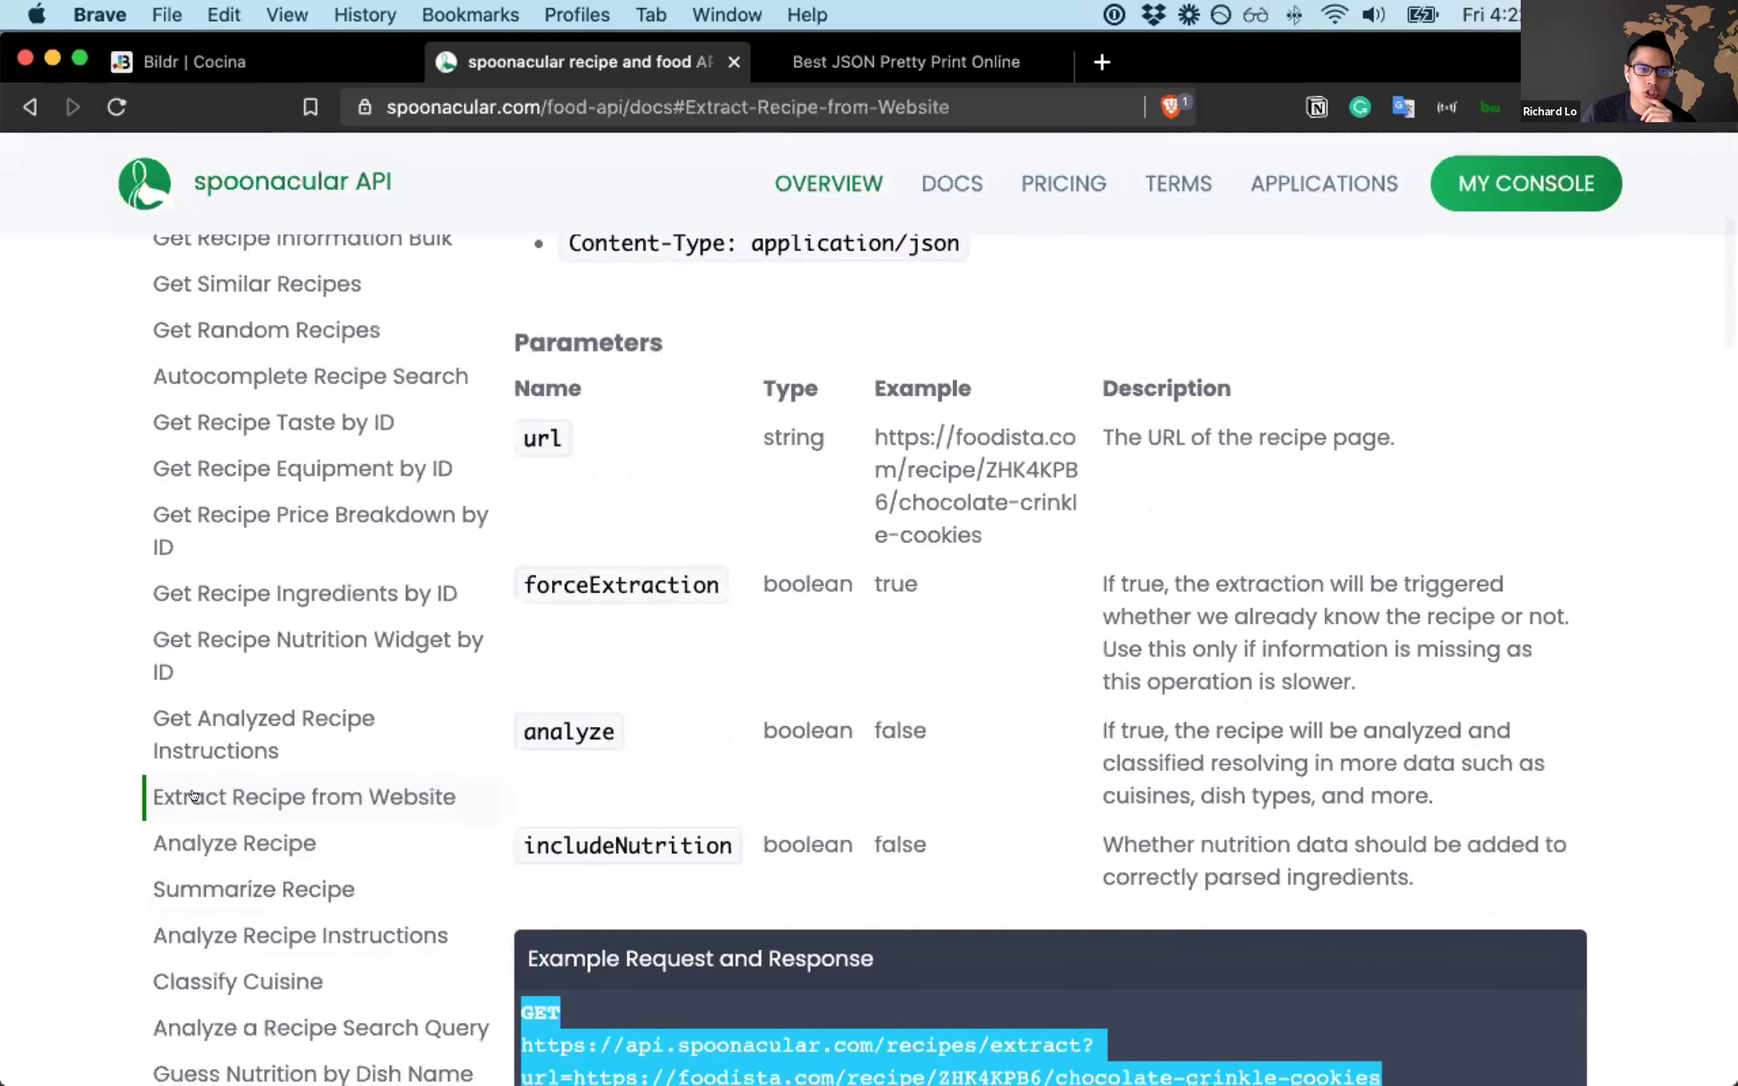
scroll(922, 701, "up", 2)
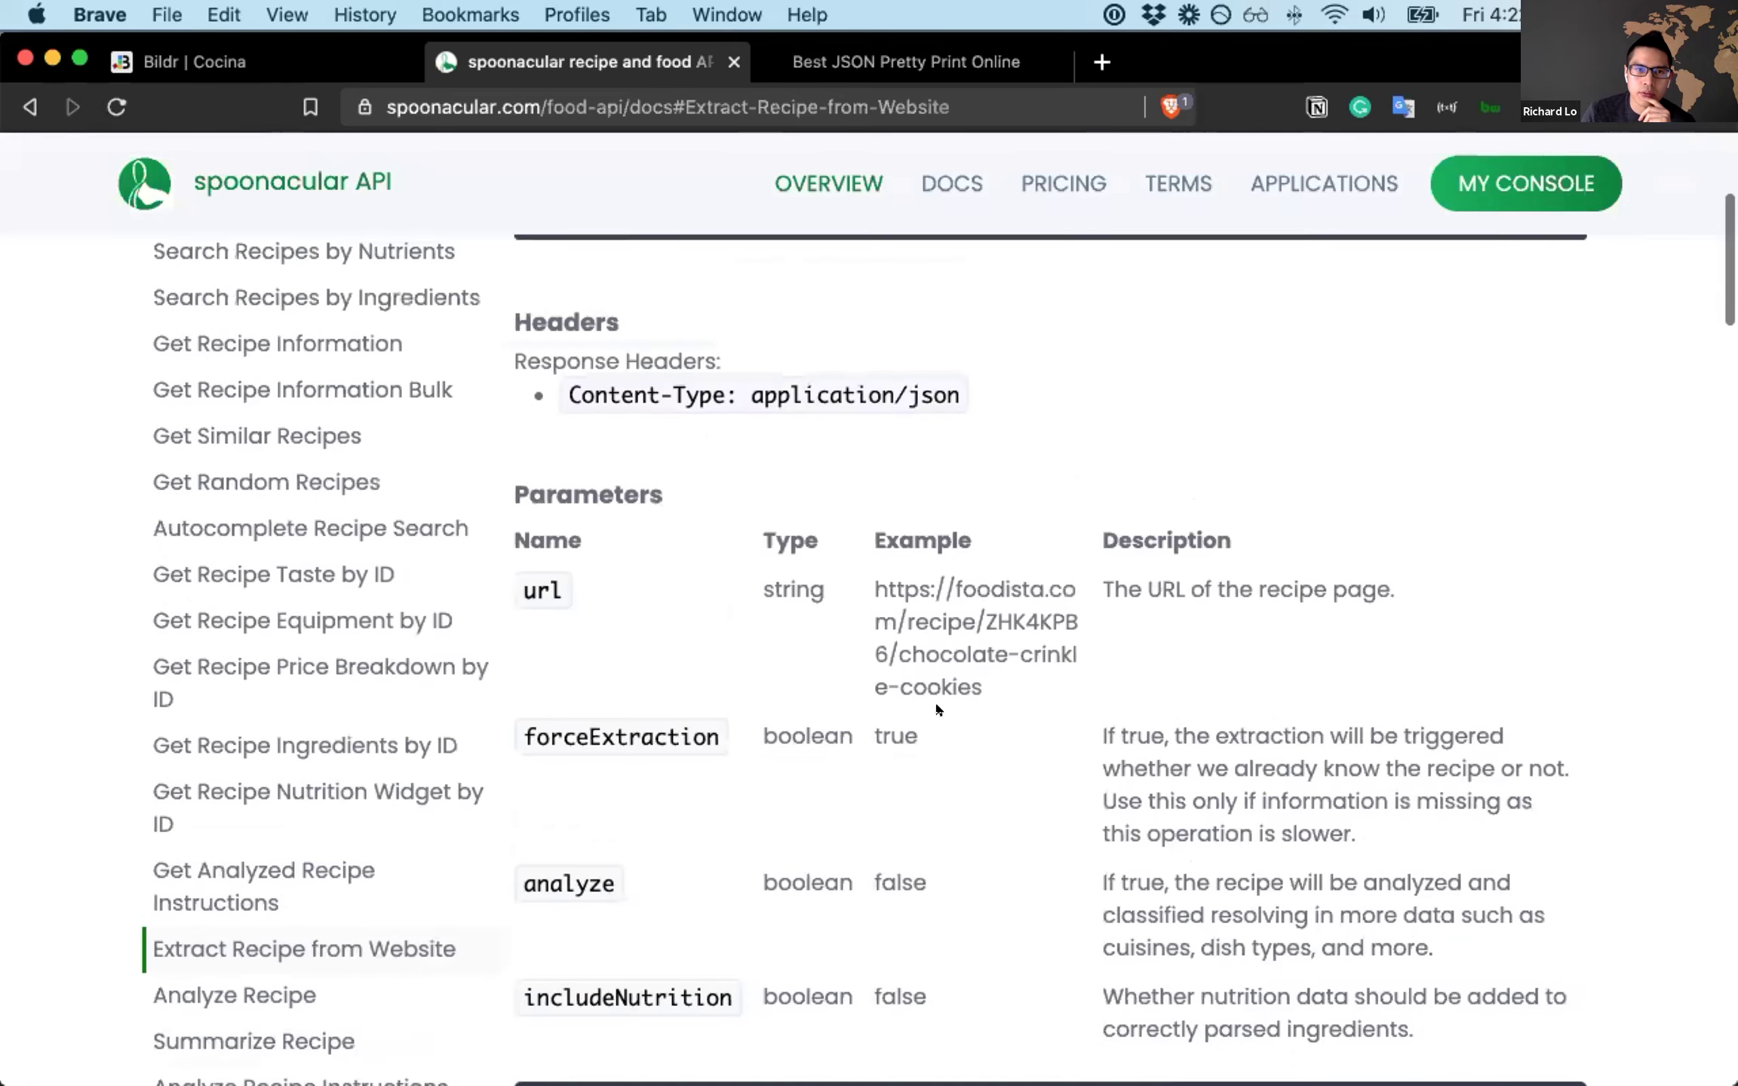
scroll(920, 681, "down", 4)
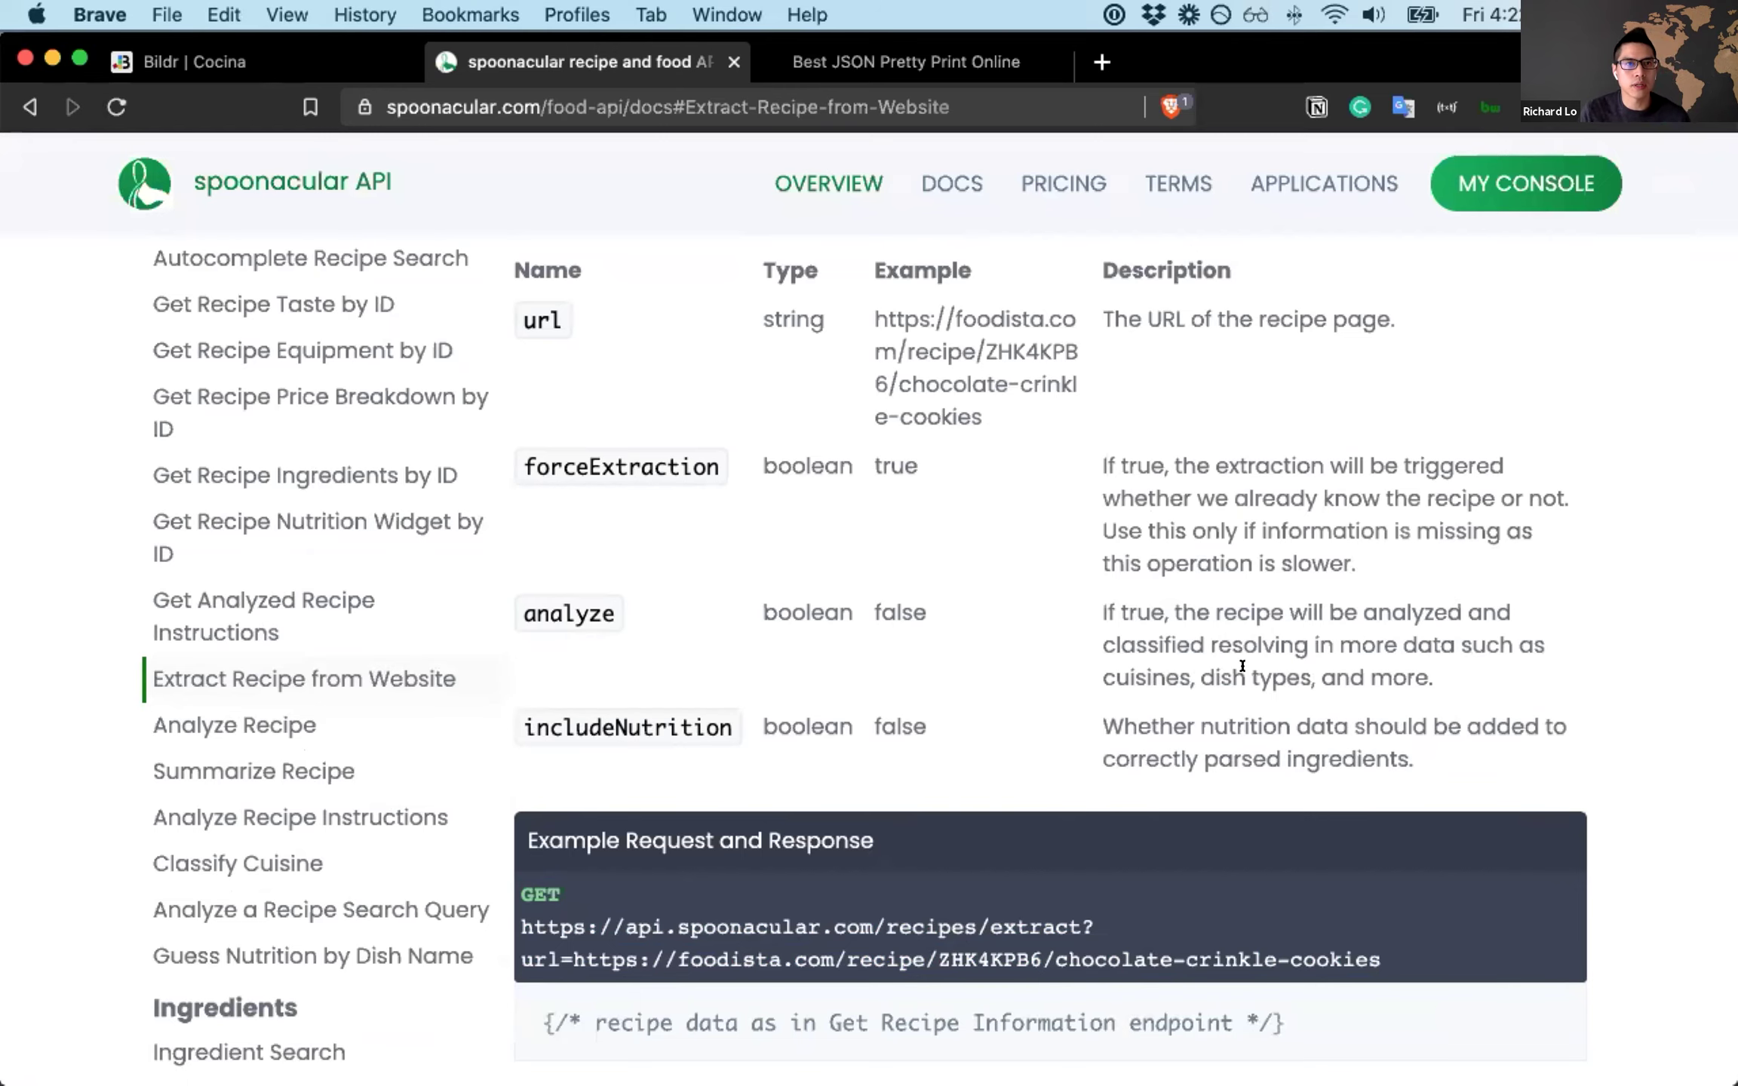
key("ctrl+shift+Tab")
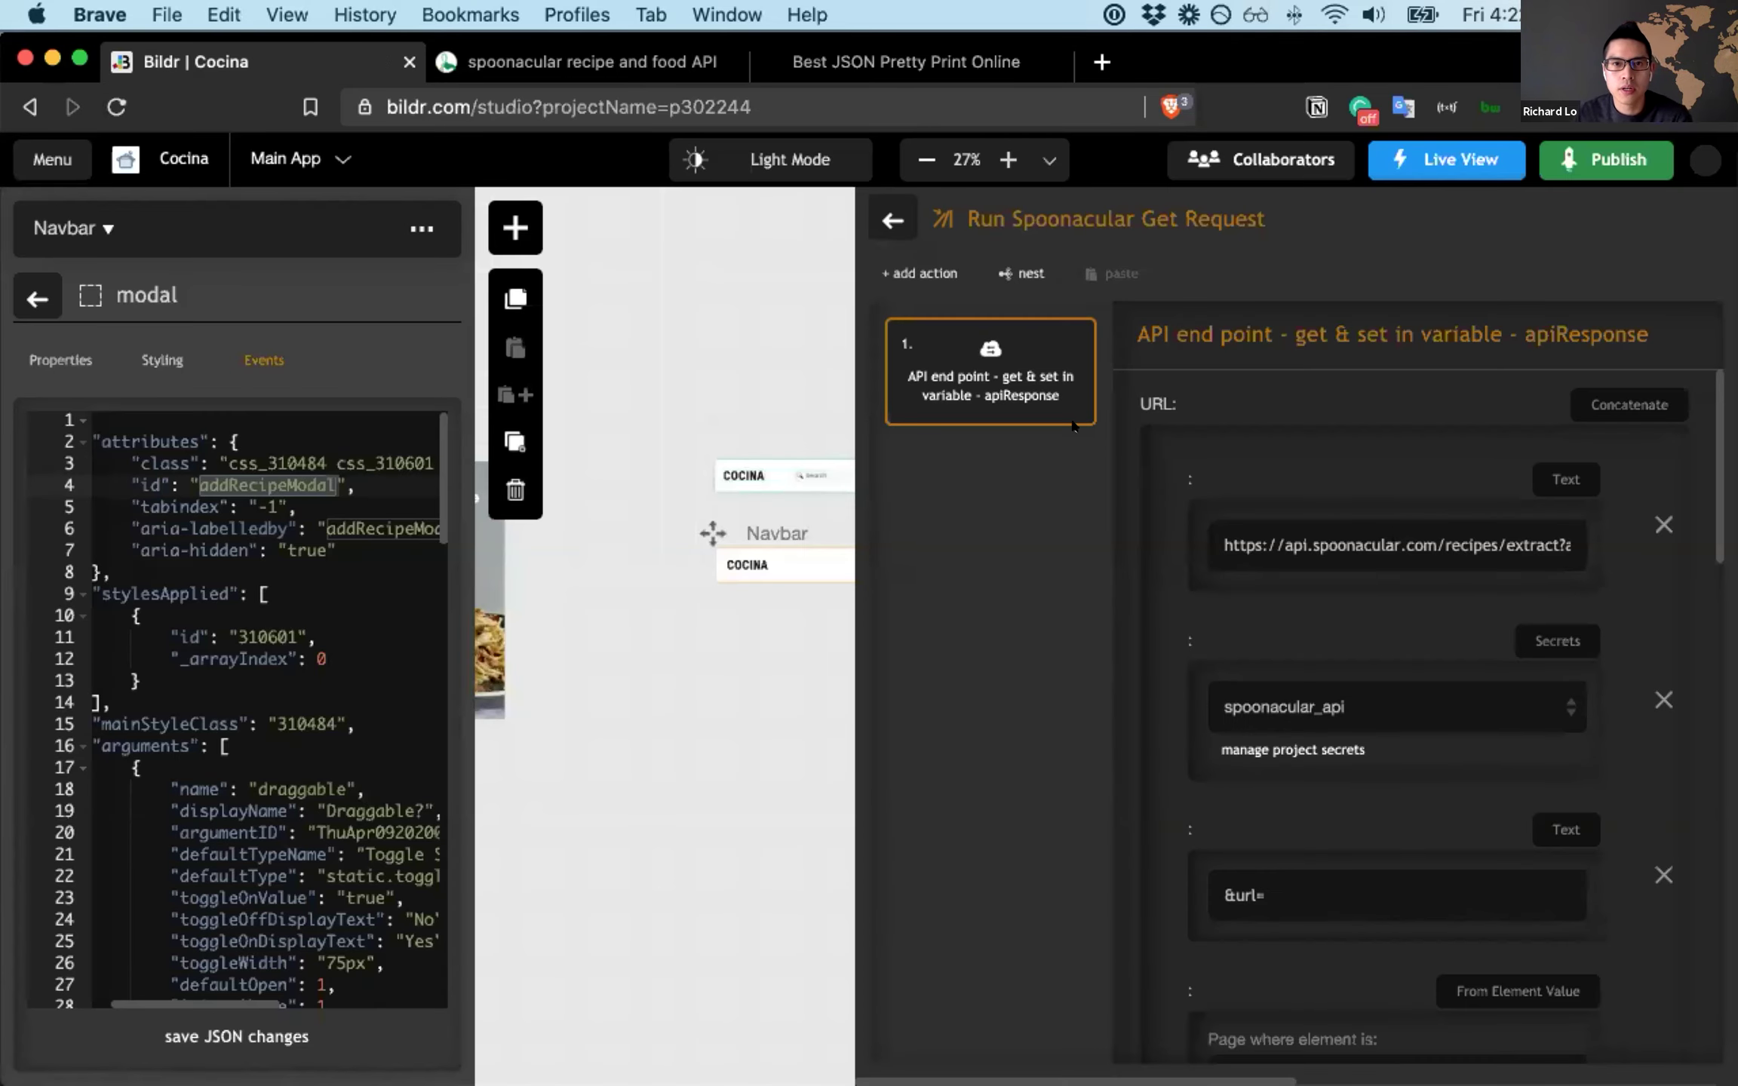
- Highlight the base address and the url parameter text in the API end point action's concatenated URL
left_click(973, 361)
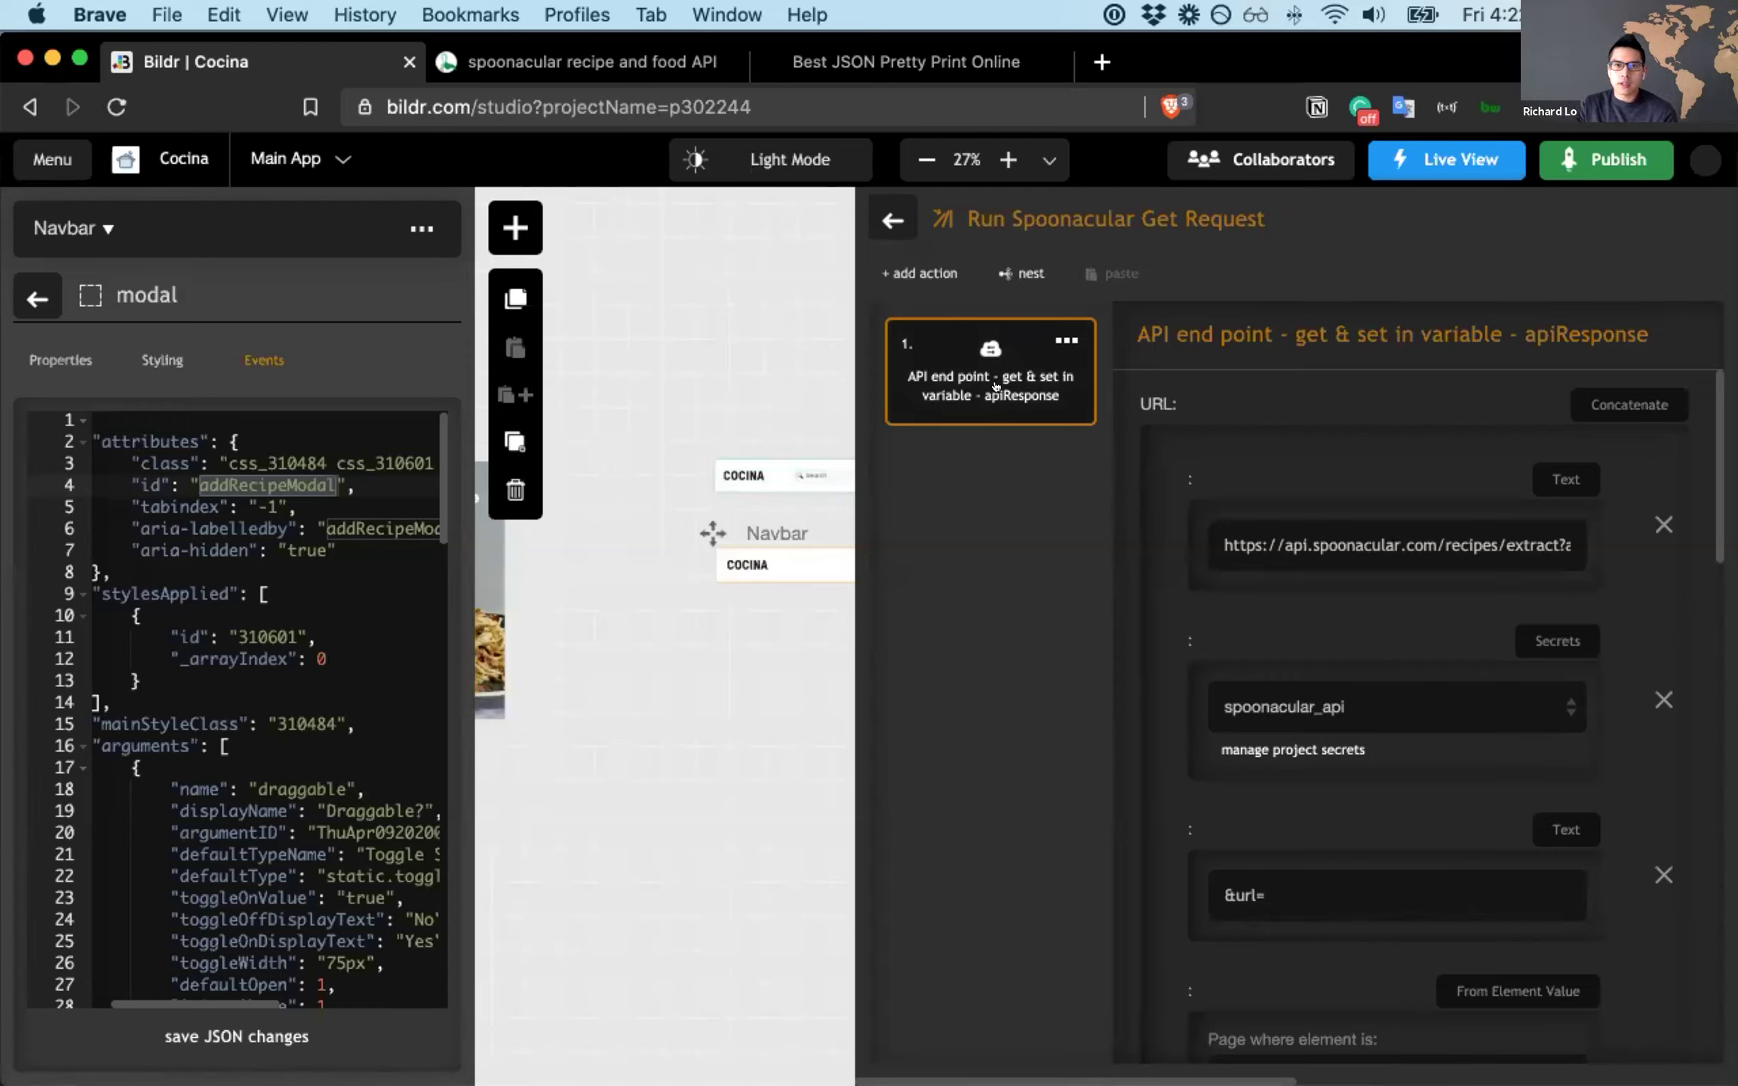
left_click_drag(1223, 545, 1613, 551)
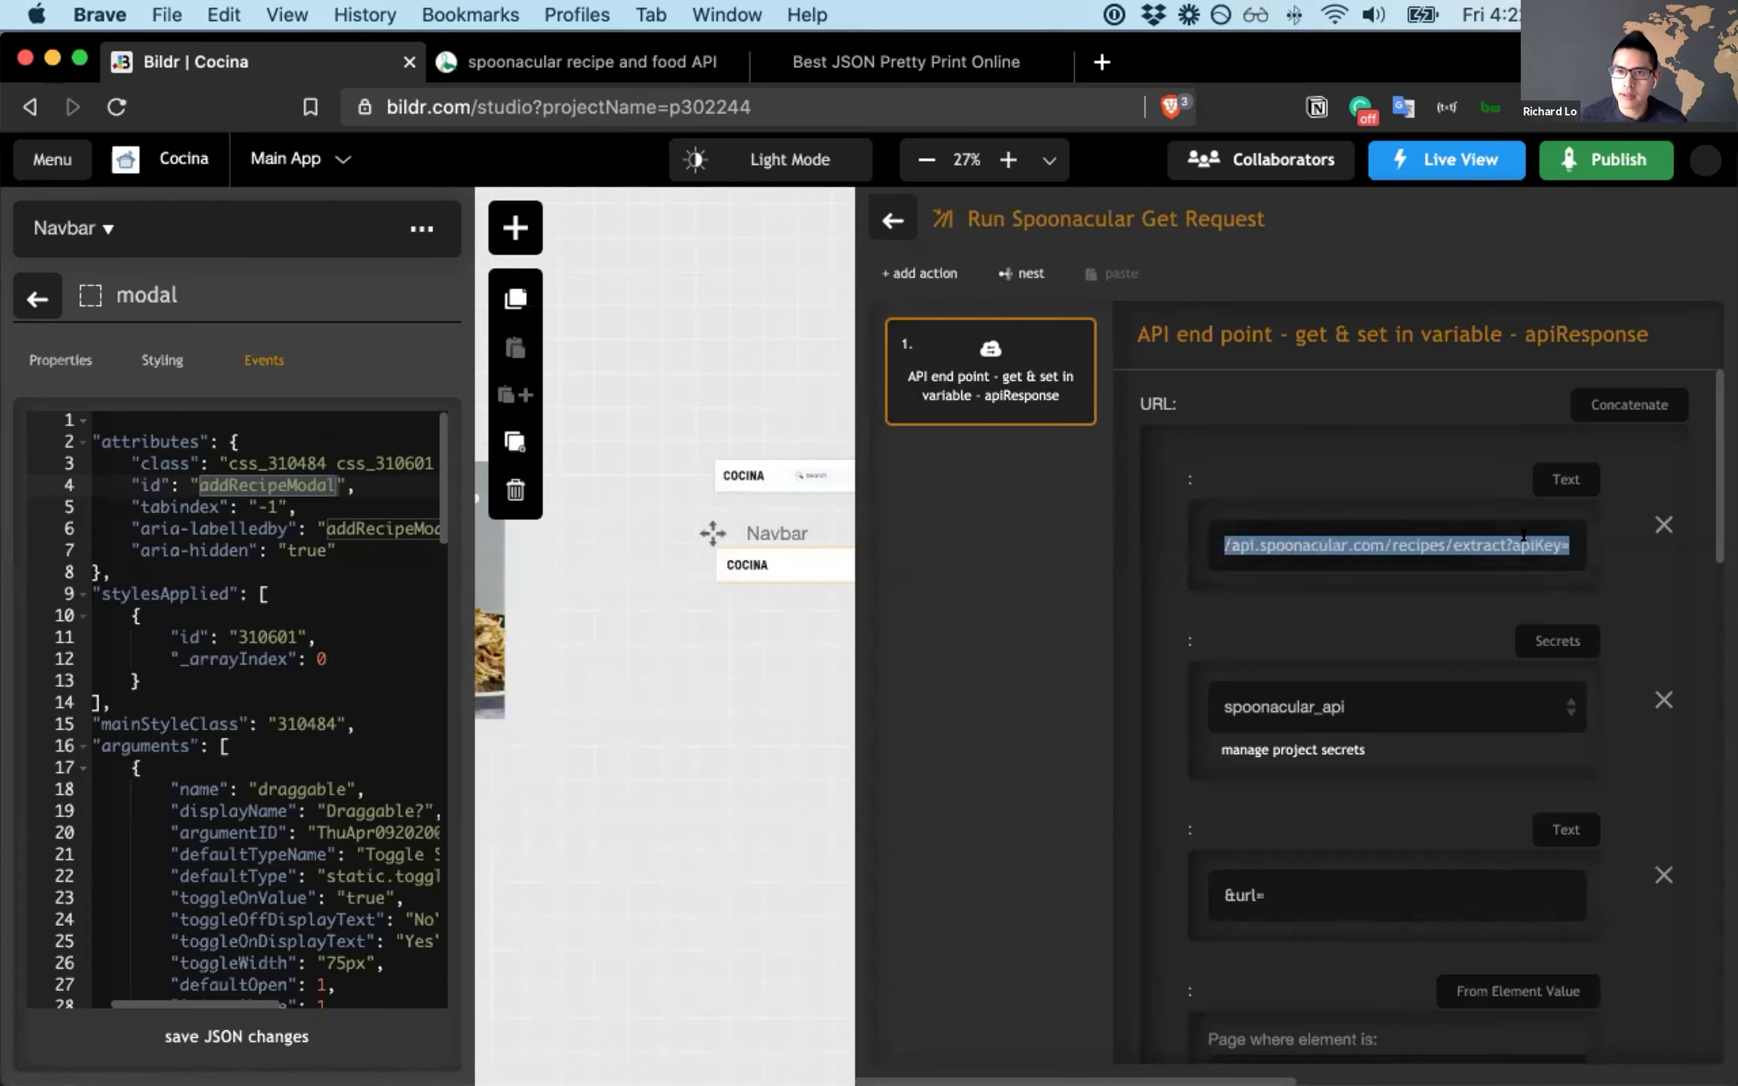
left_click(1396, 620)
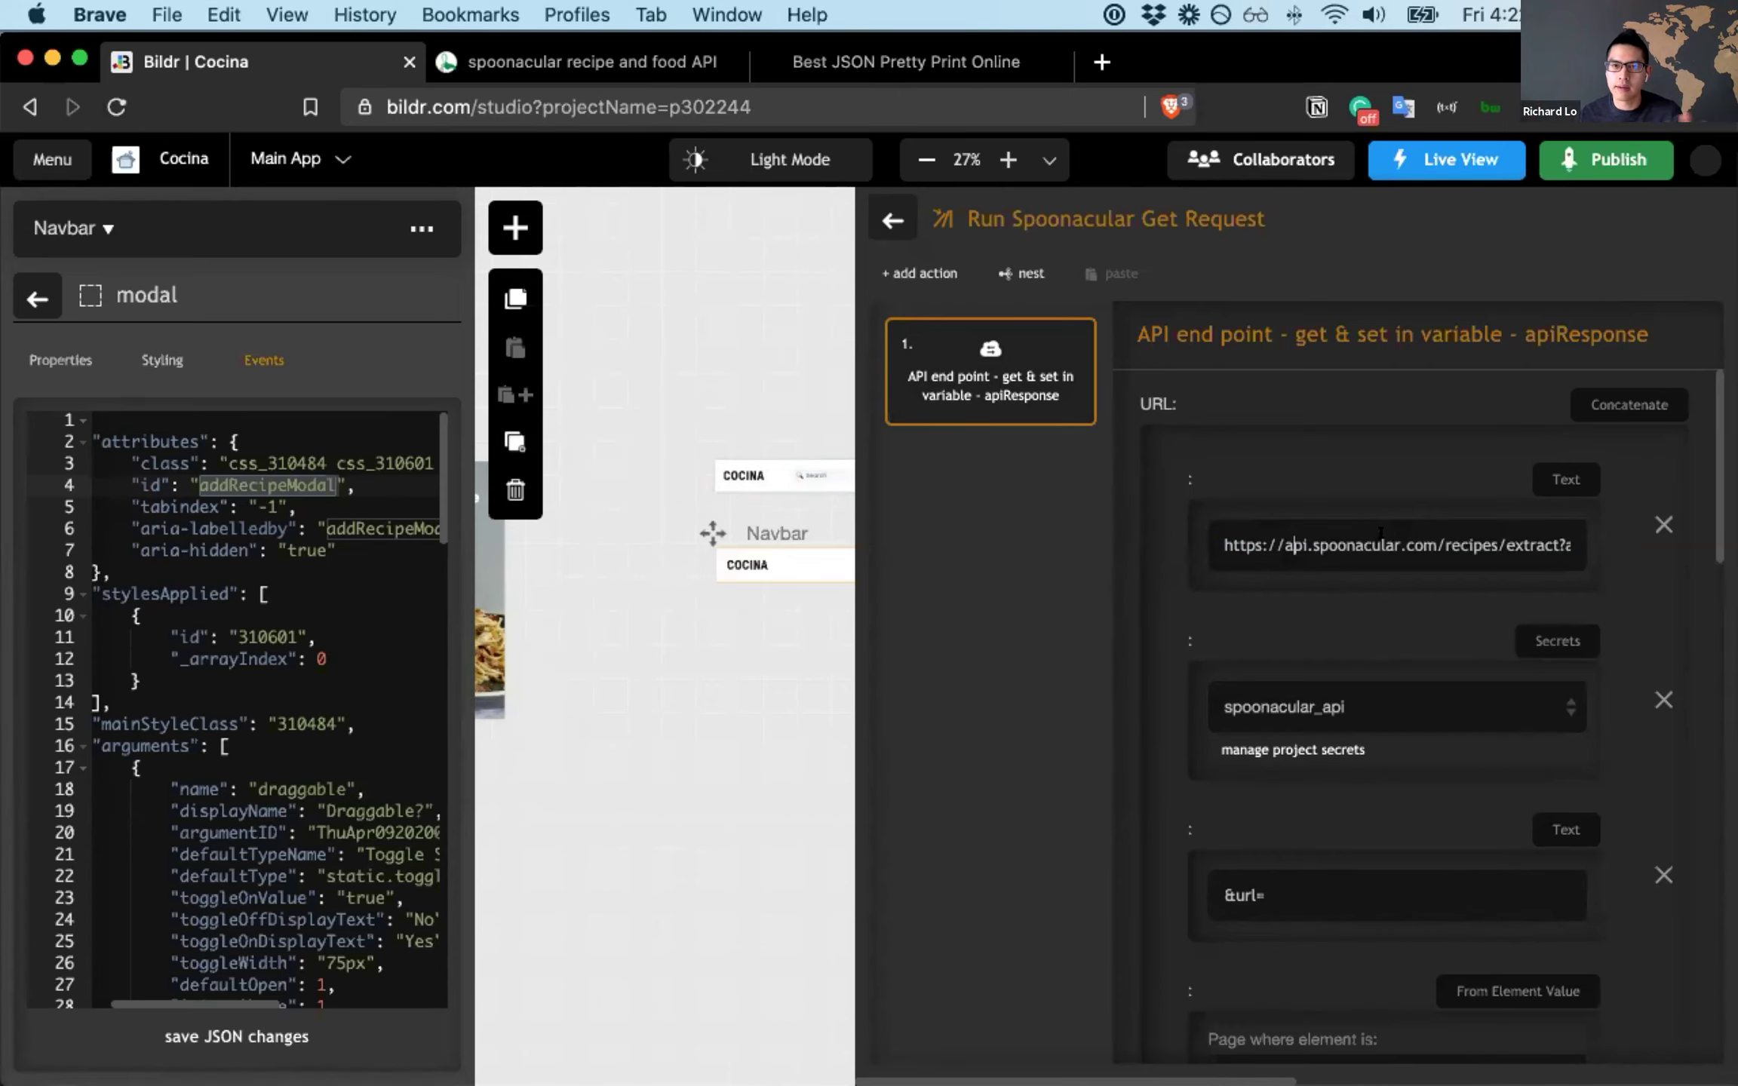
left_click_drag(1295, 545, 1509, 532)
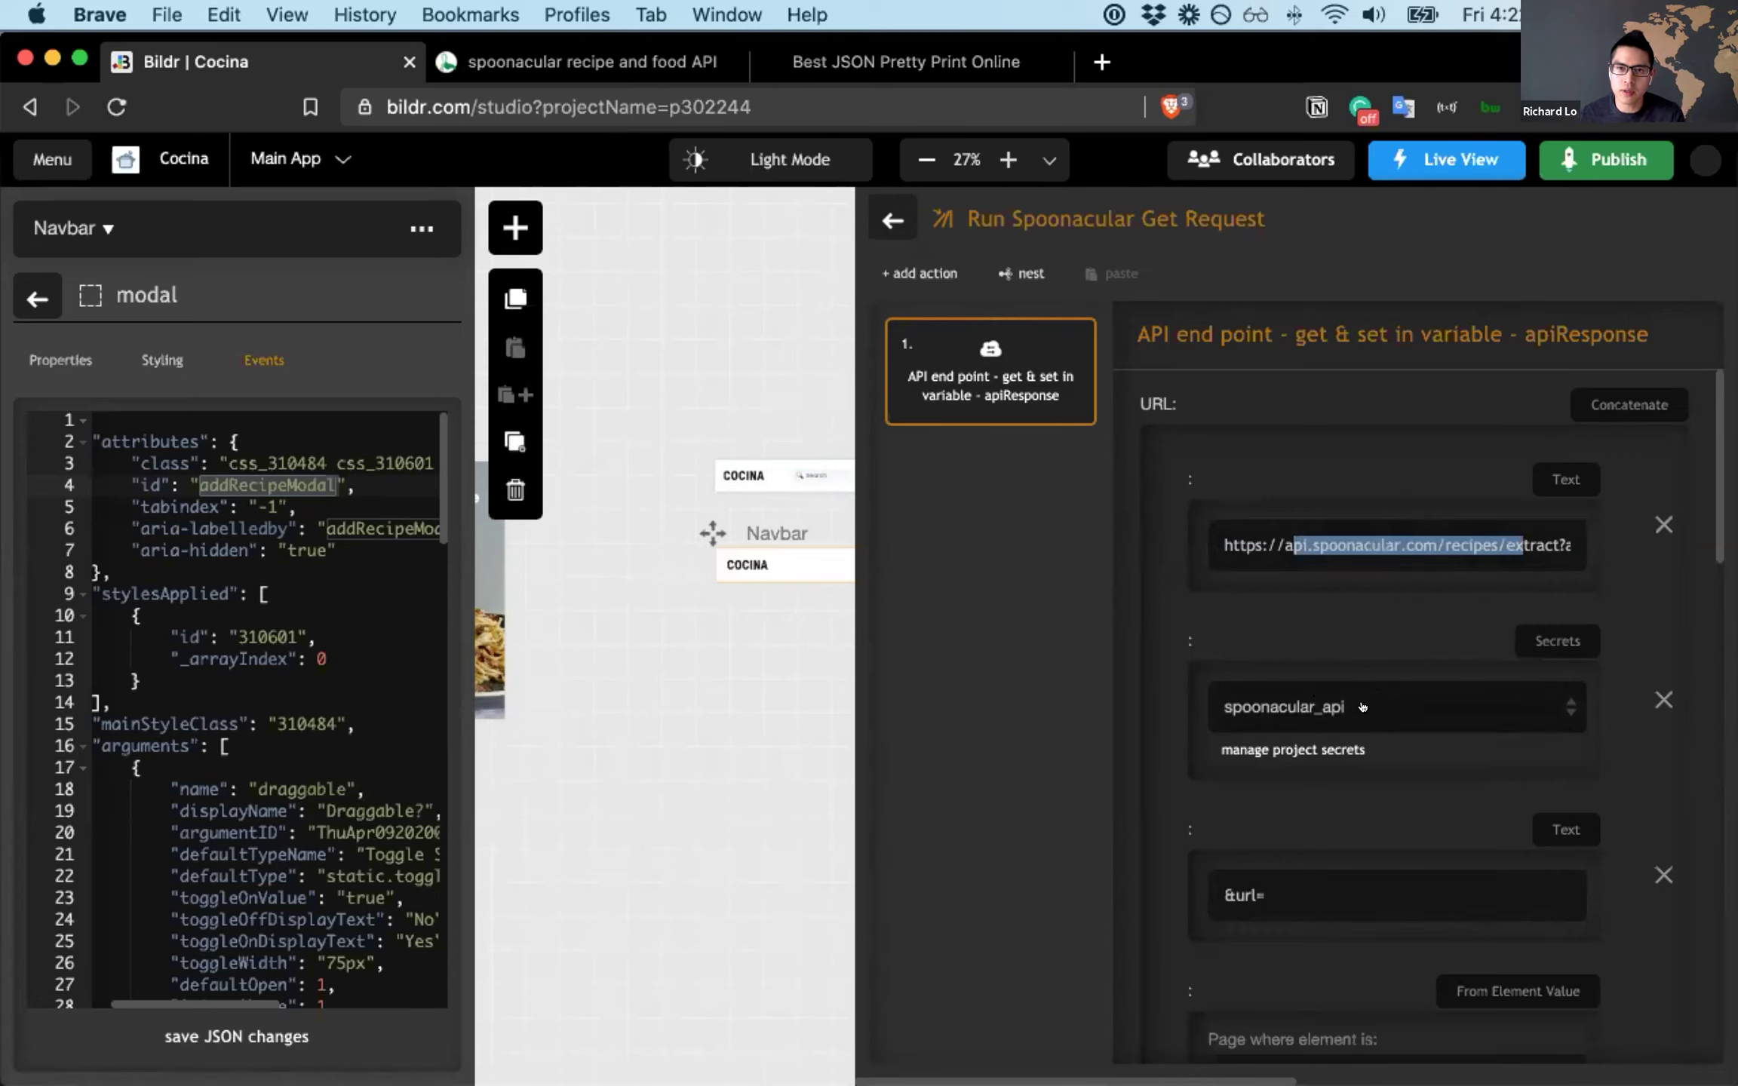
scroll(1369, 696, "down", 3)
left_click_drag(1235, 736, 1331, 727)
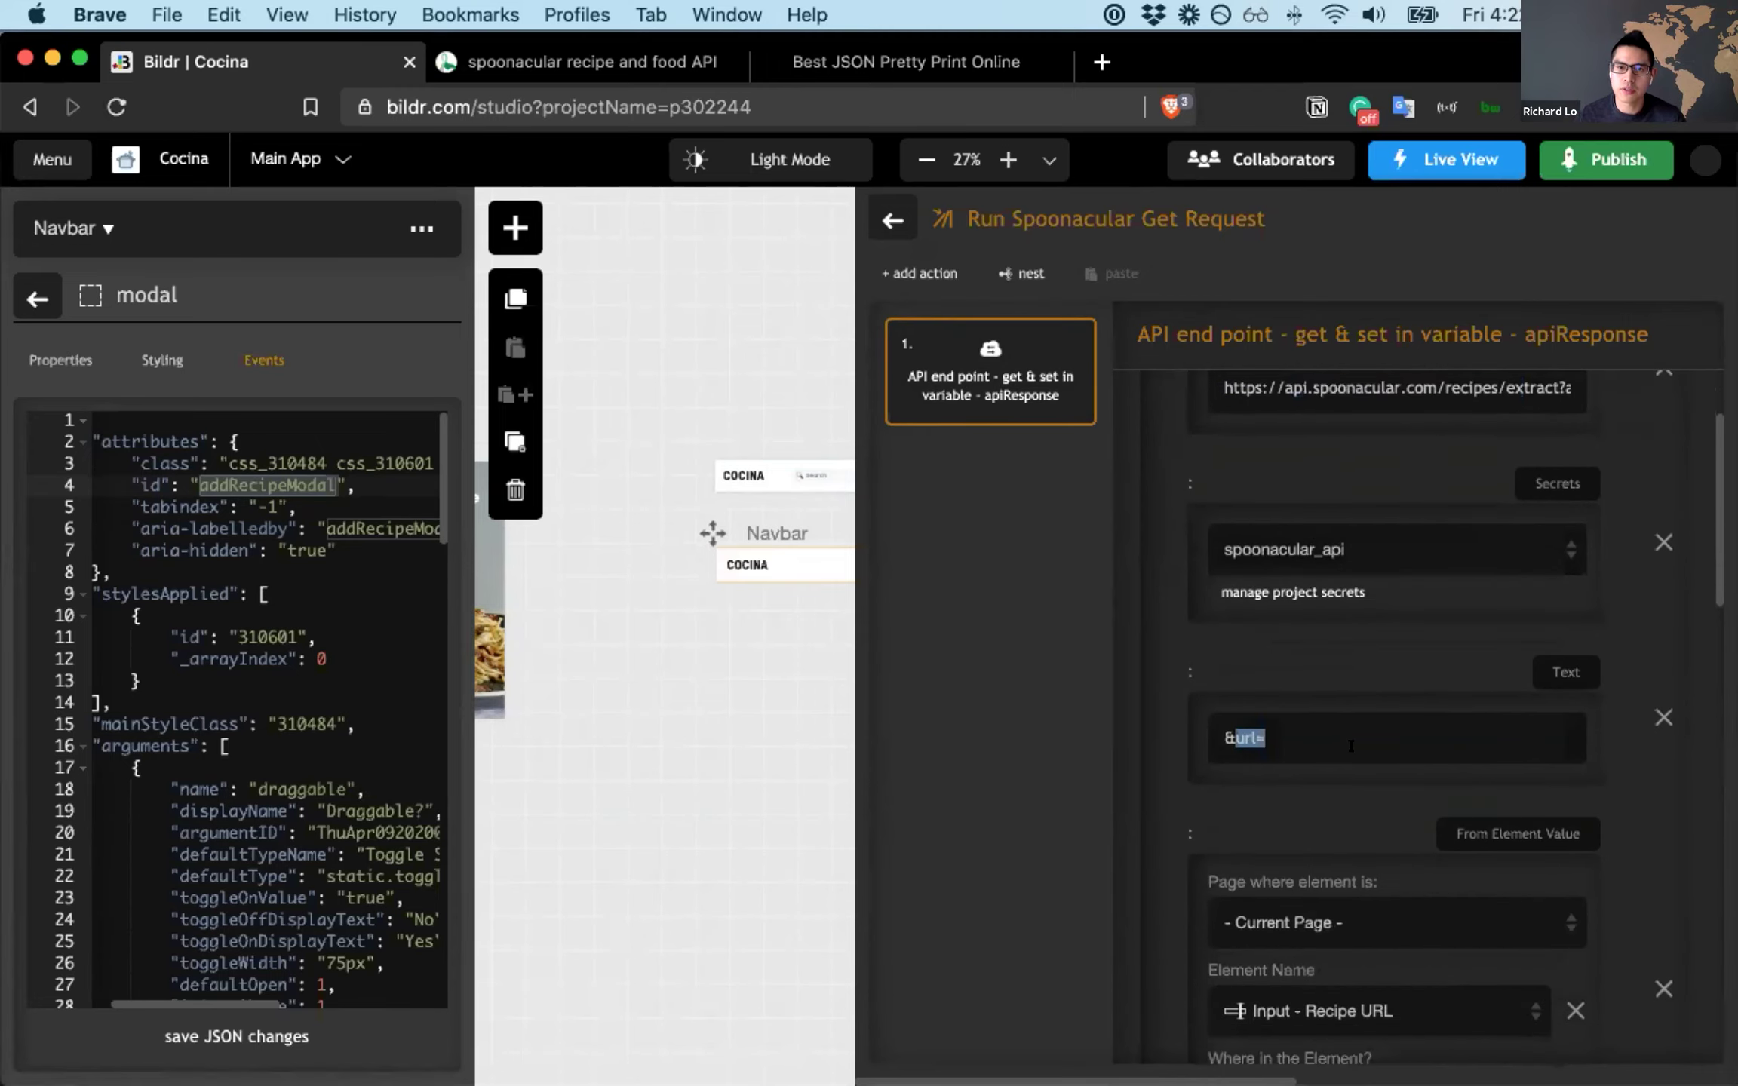
- Examine the API end point action's Recipe URL element value, headers, method, post body and response variable
scroll(1350, 745, "down", 3)
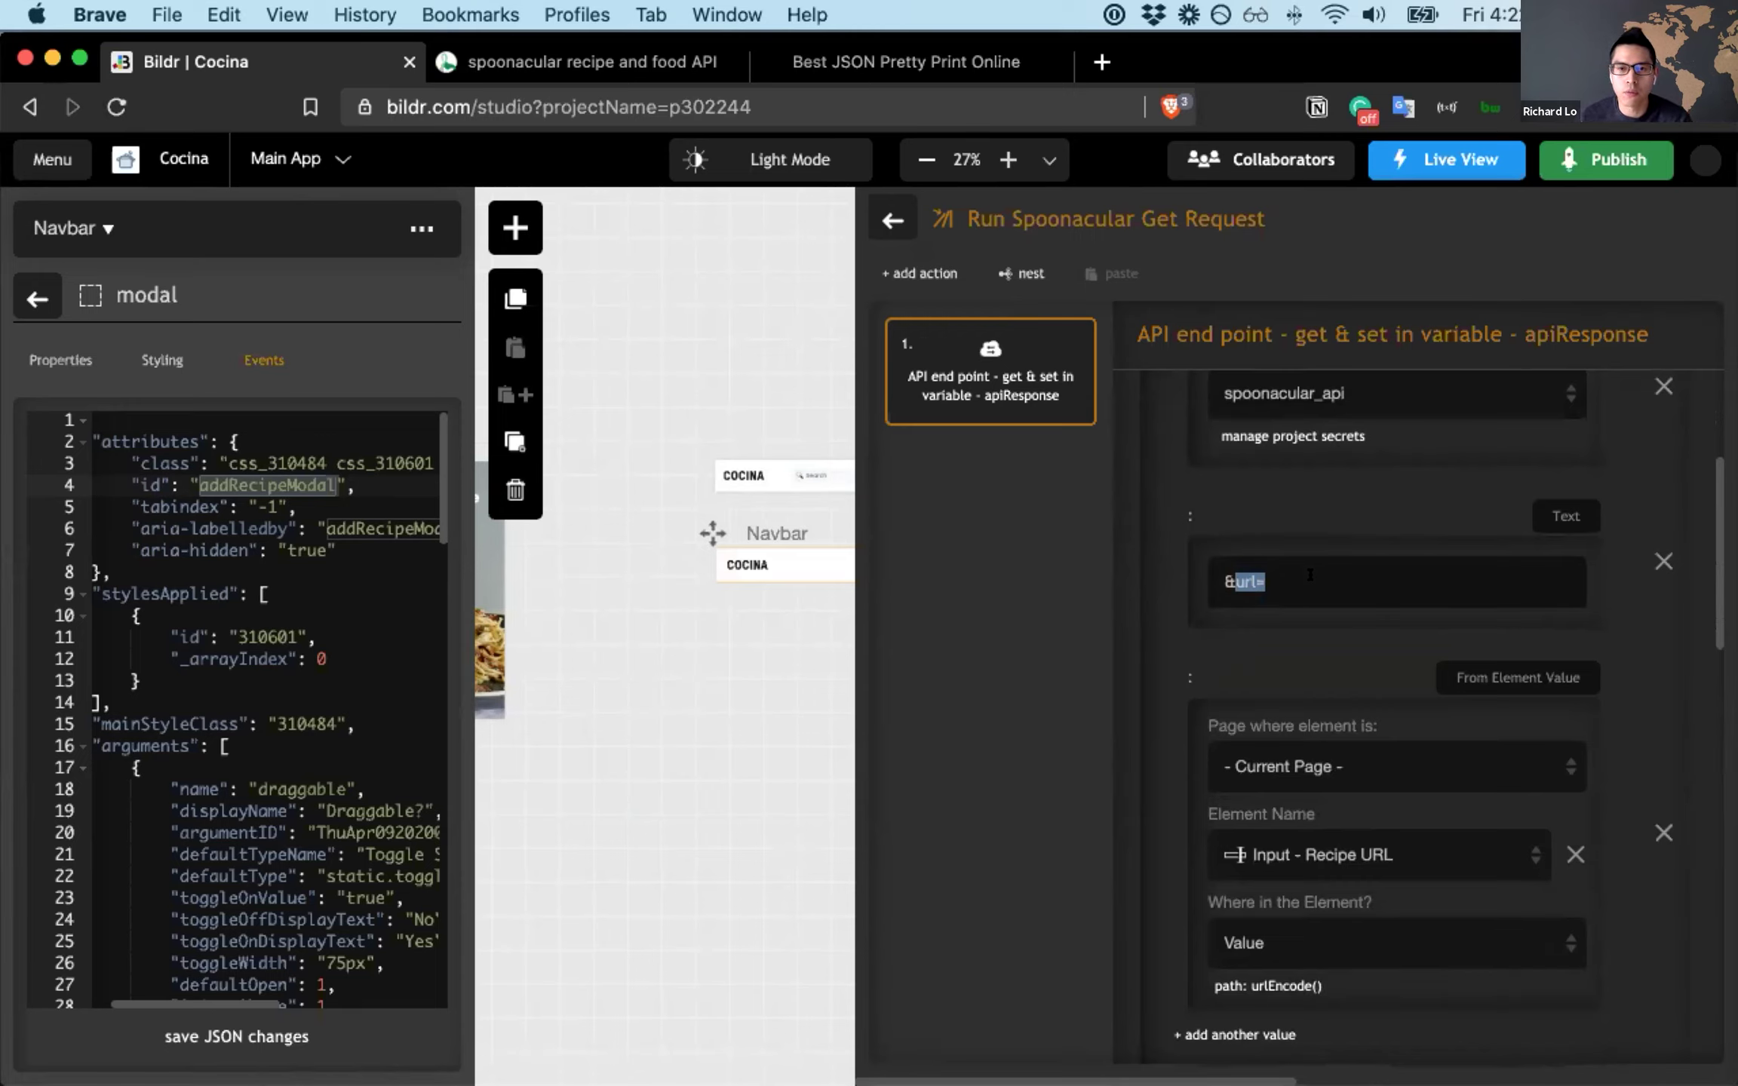
scroll(1310, 574, "down", 3)
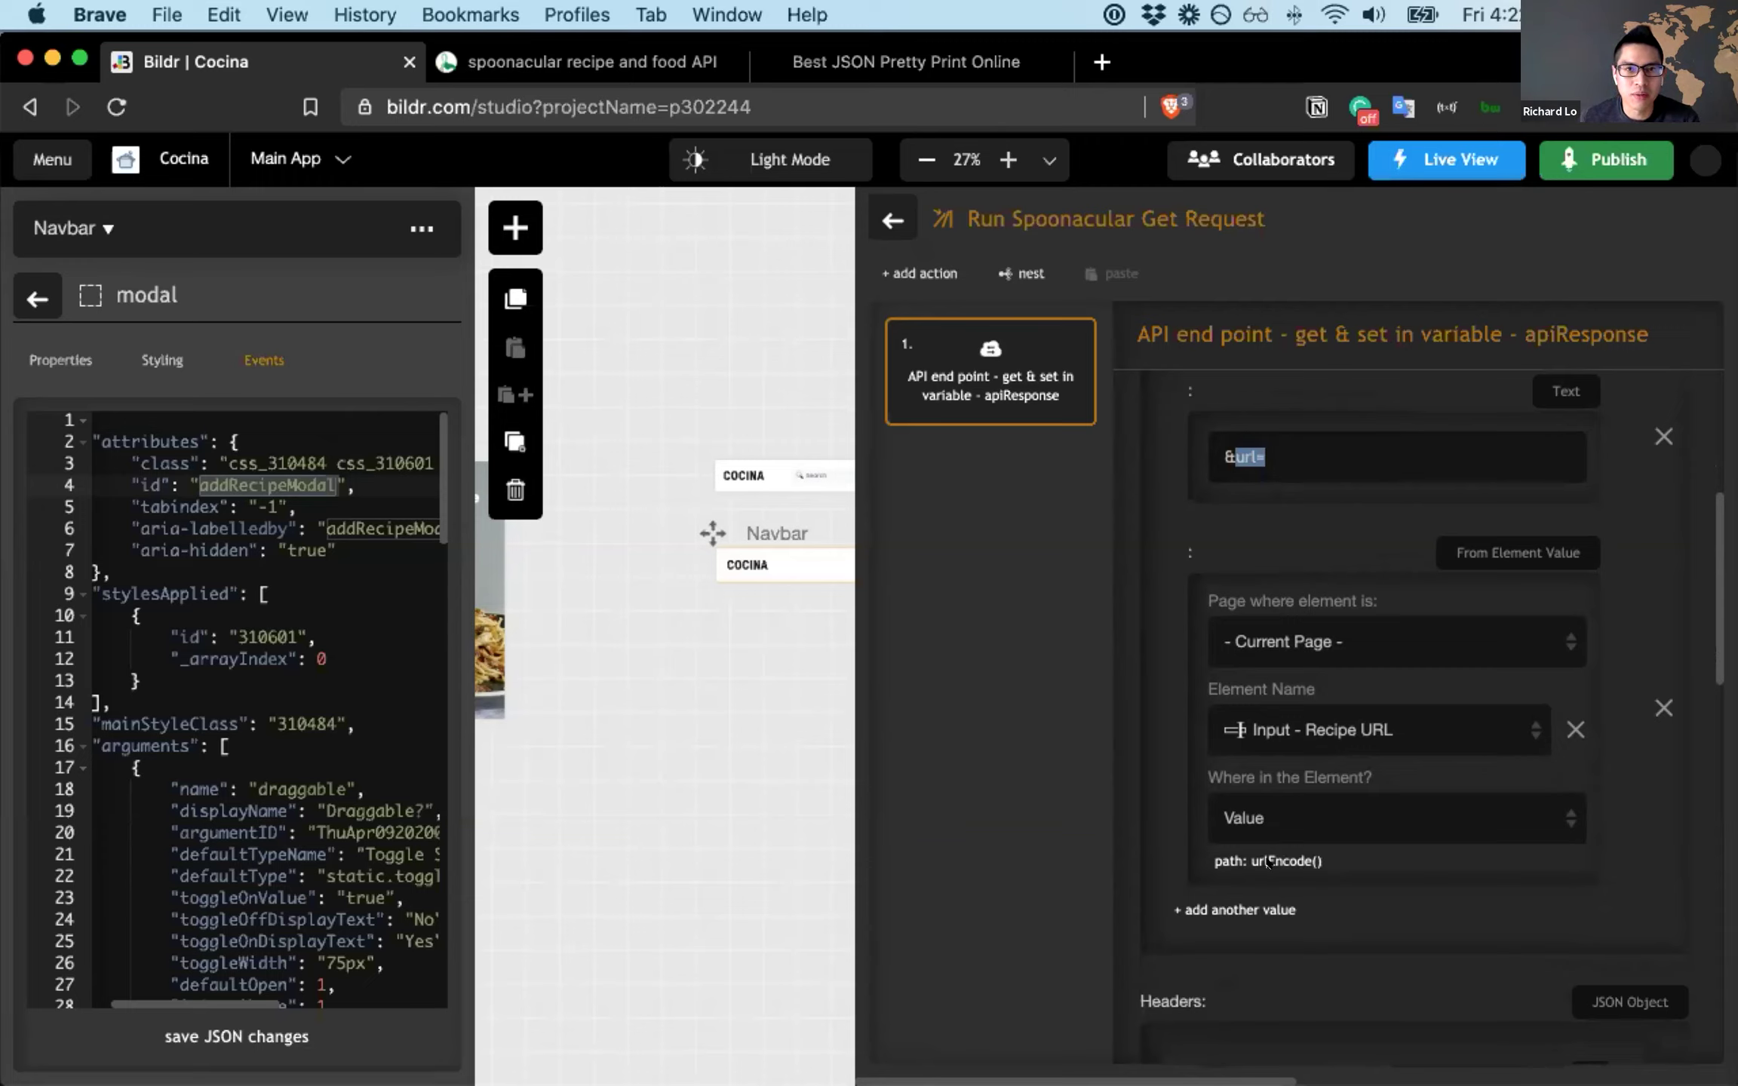
scroll(1241, 772, "down", 2)
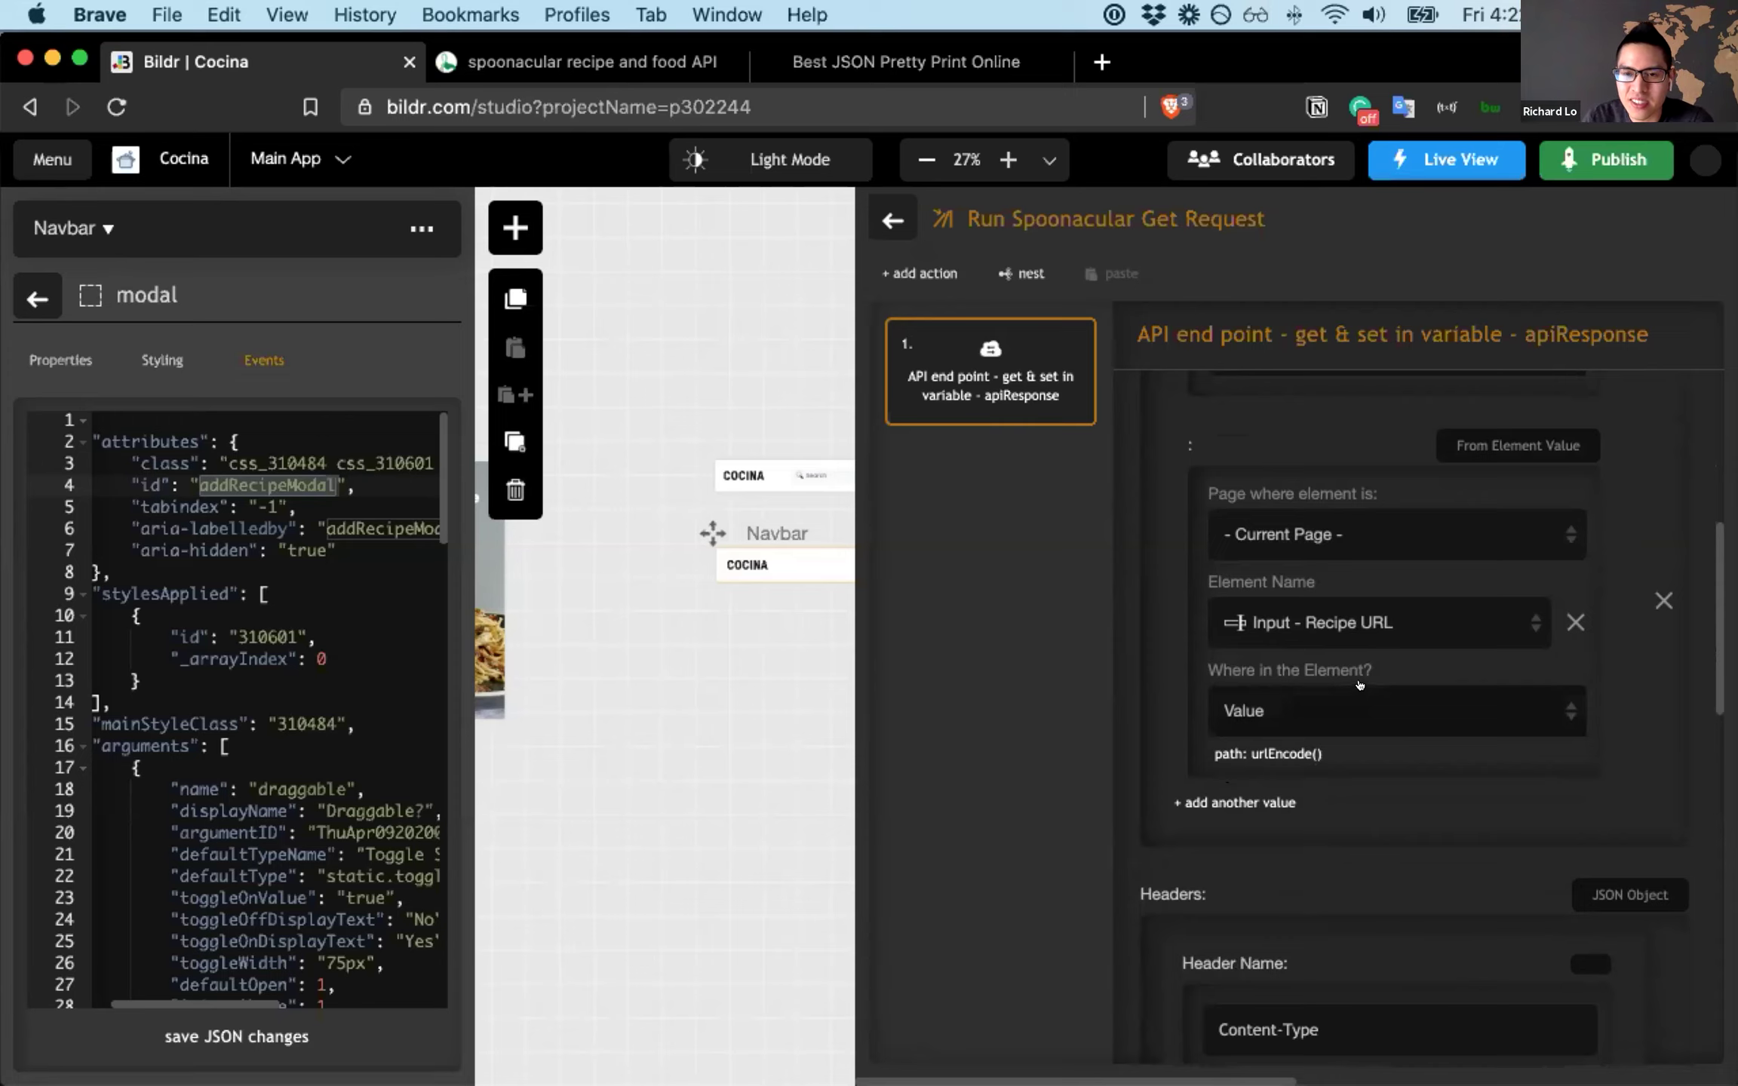
scroll(1359, 682, "down", 6)
scroll(1359, 678, "down", 9)
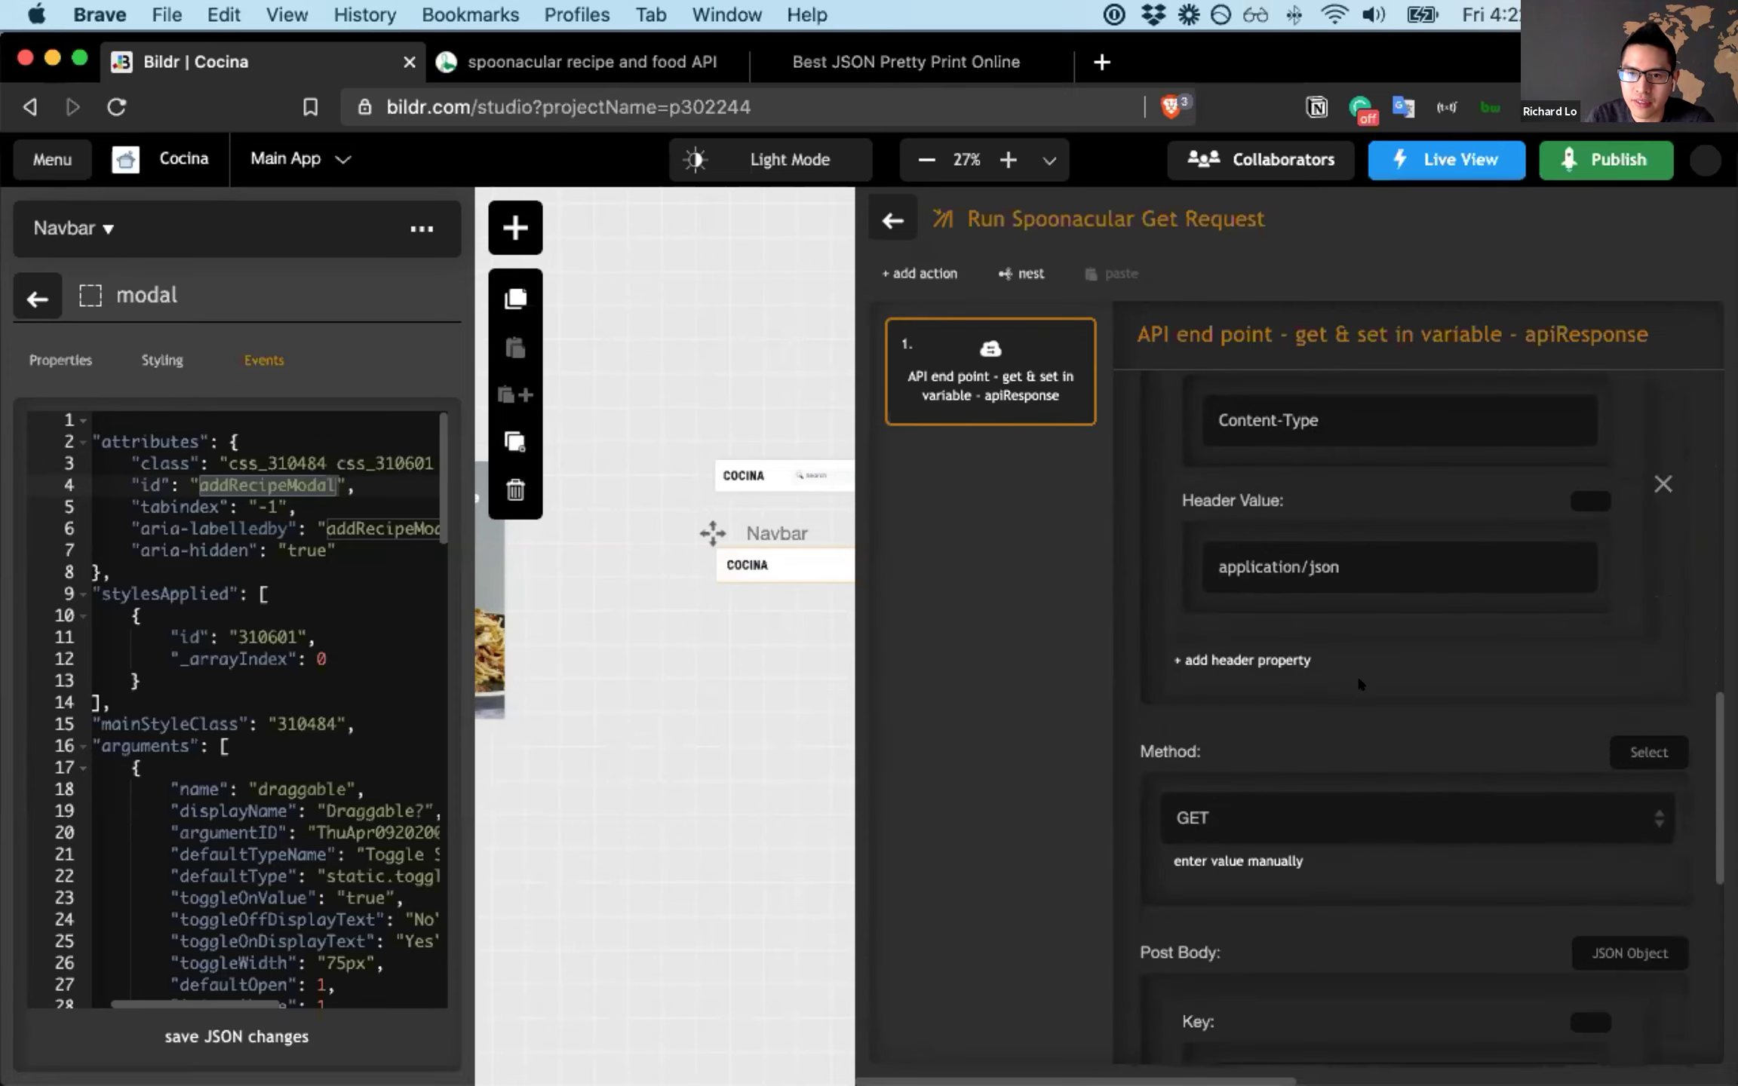
scroll(1358, 684, "down", 7)
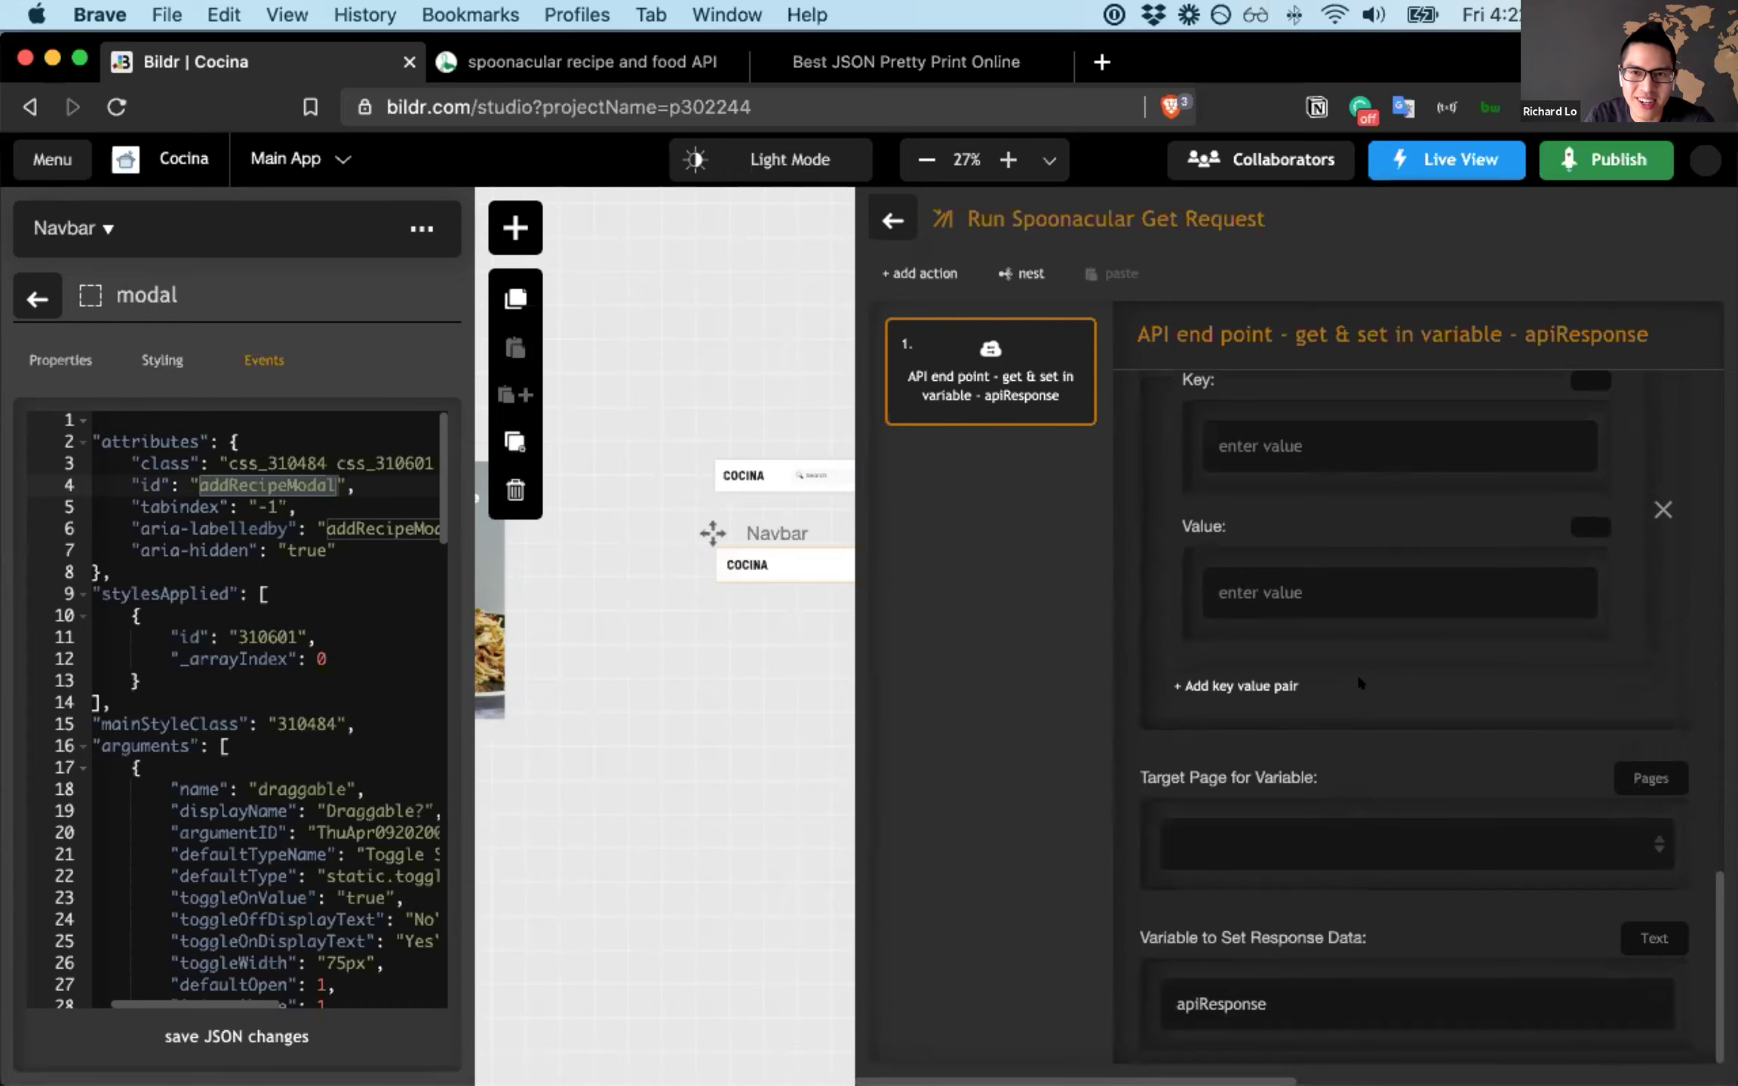
- Open the urlEncode() path of the Recipe URL element value in the request URL and close it without saving
scroll(1356, 675, "up", 6)
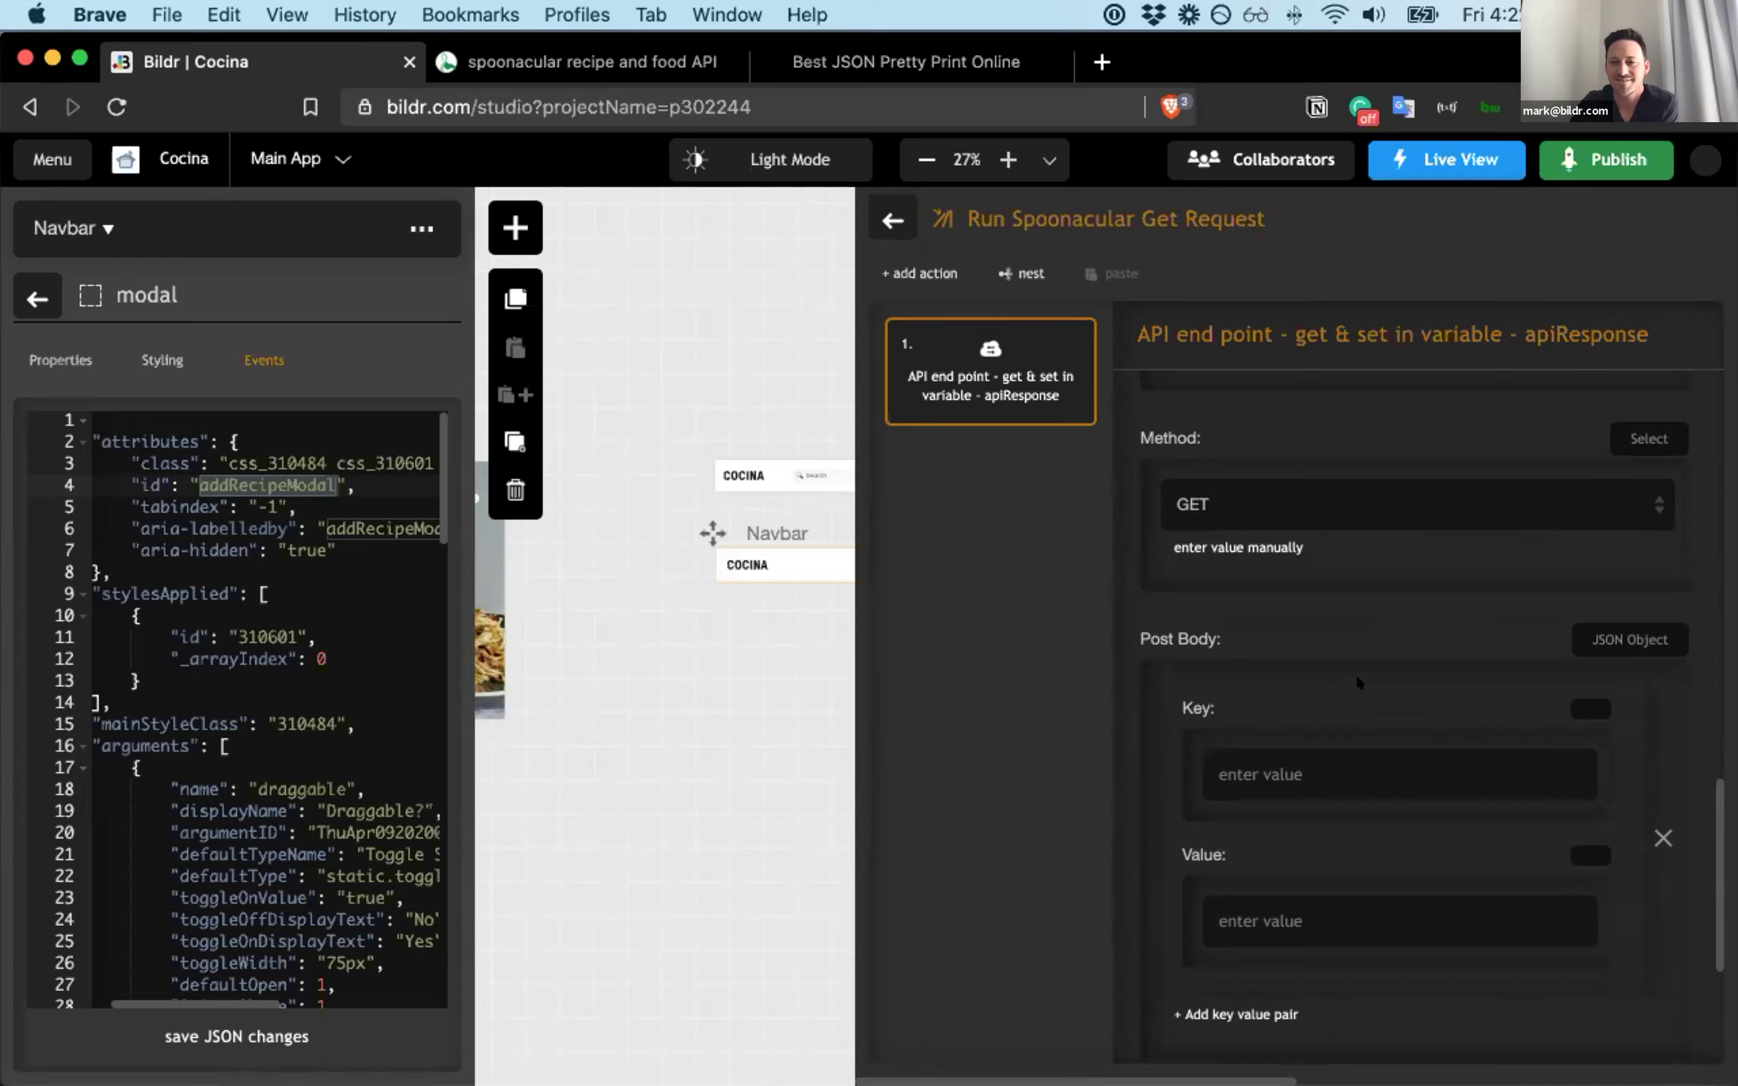
scroll(1356, 673, "up", 4)
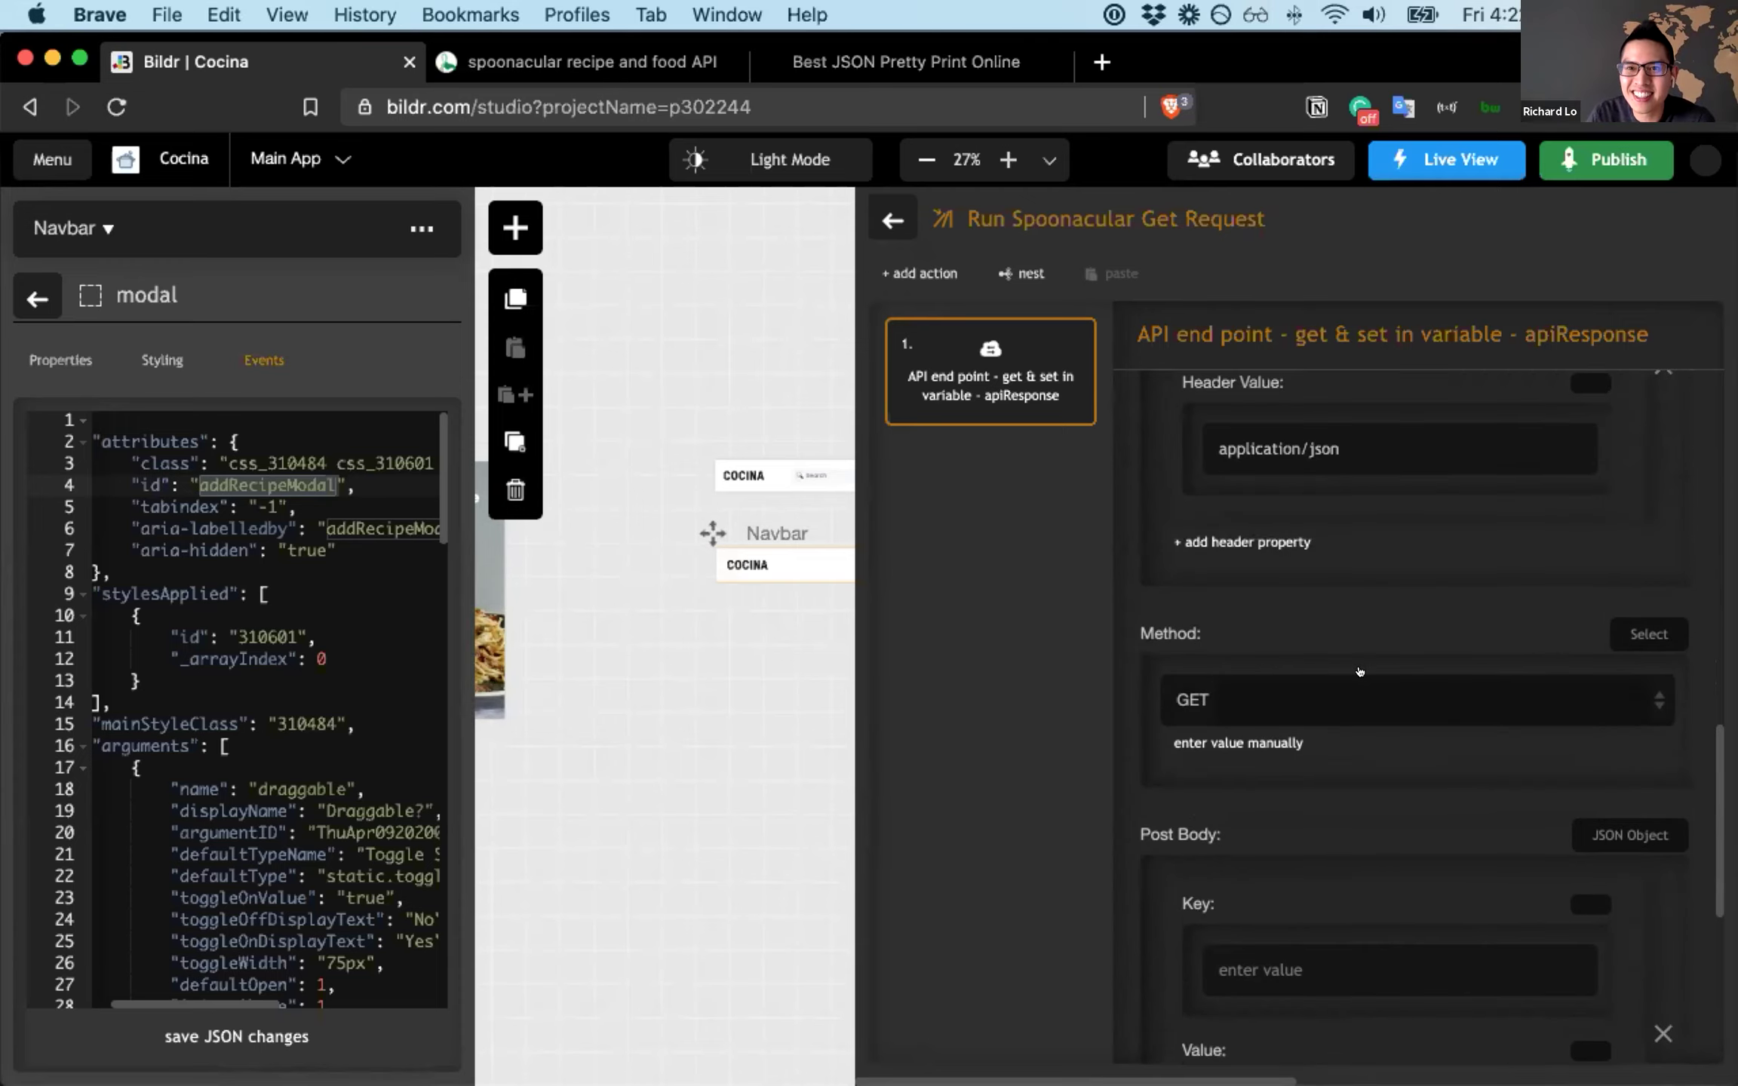
scroll(1356, 672, "up", 10)
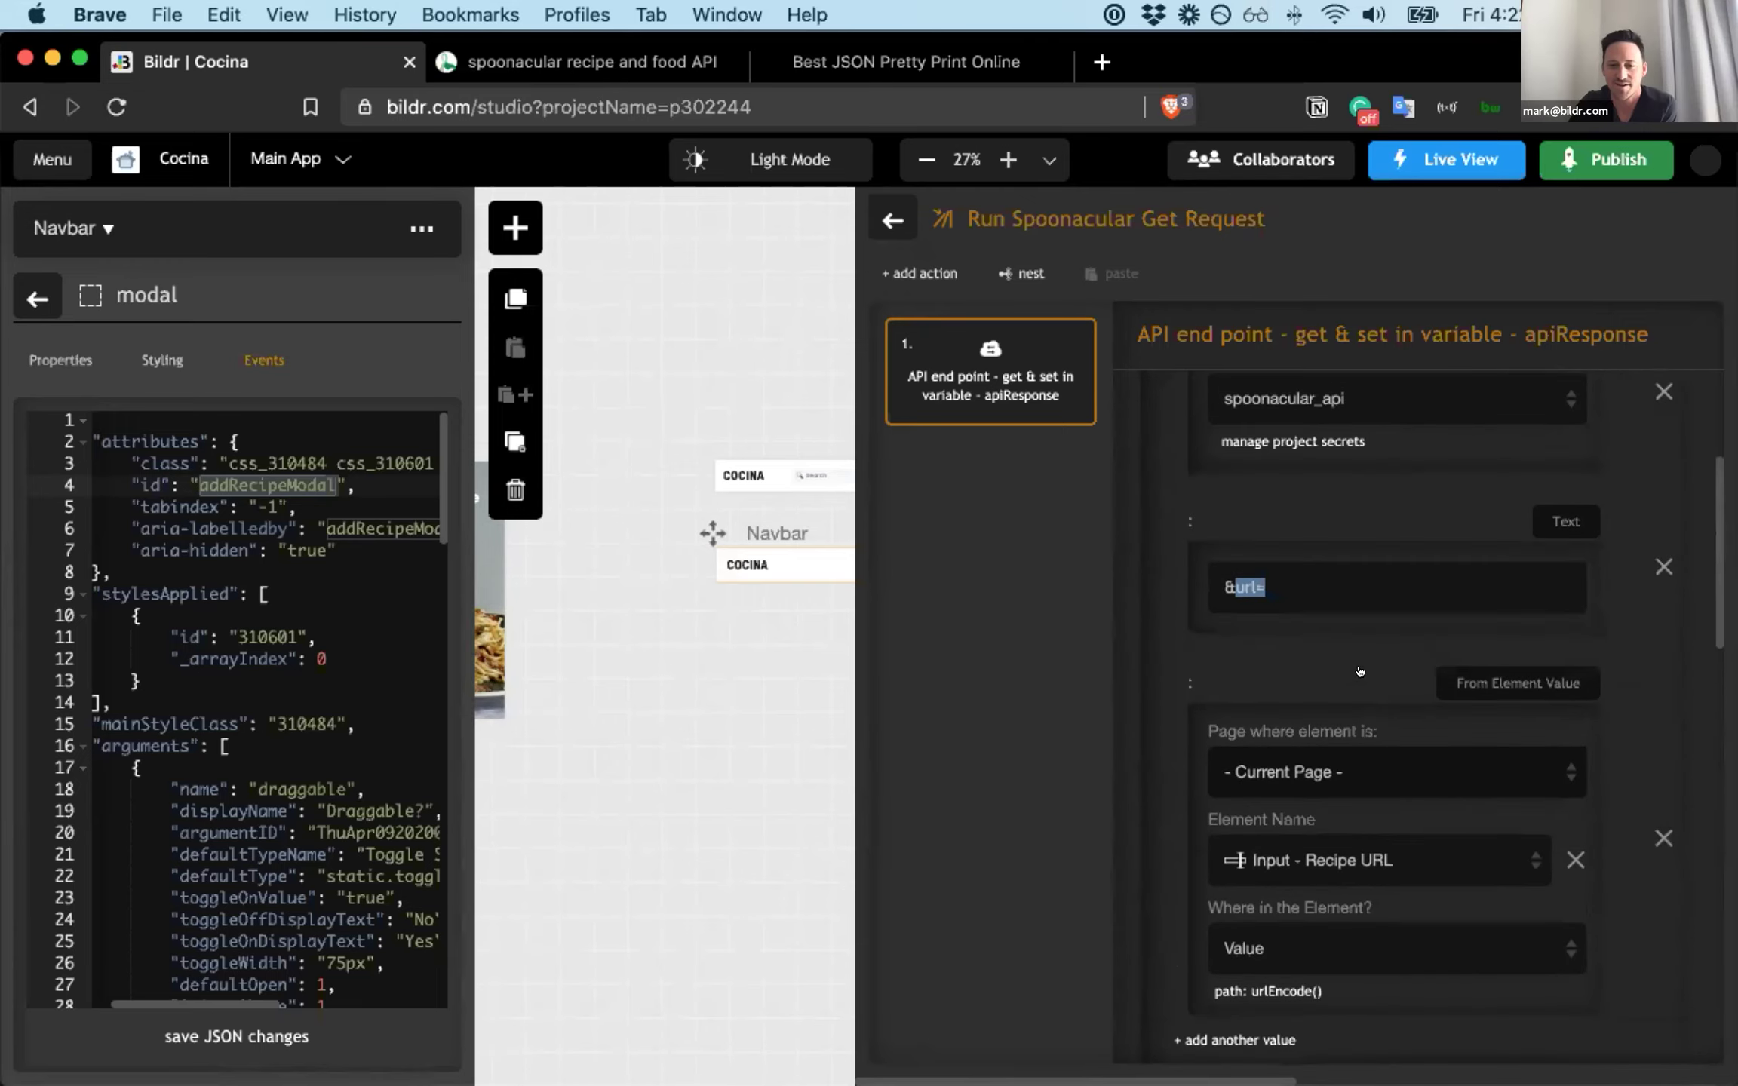
scroll(1360, 671, "down", 1)
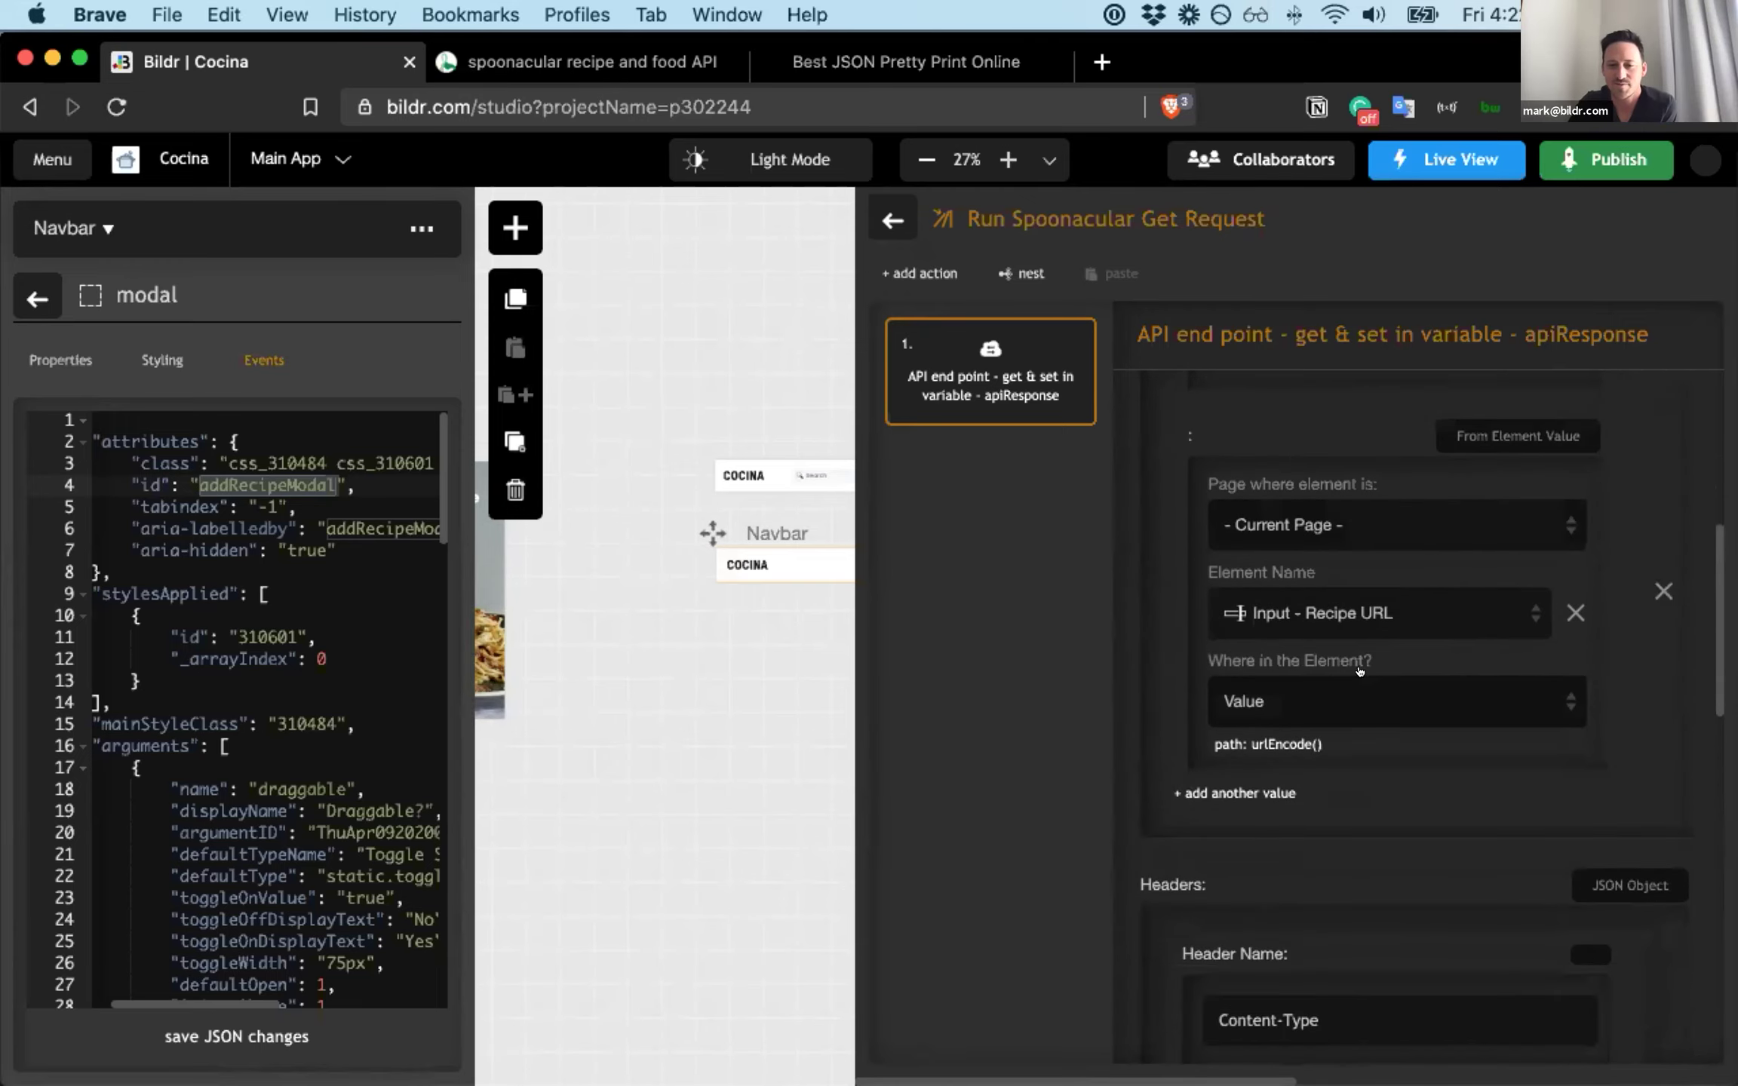
left_click(1275, 734)
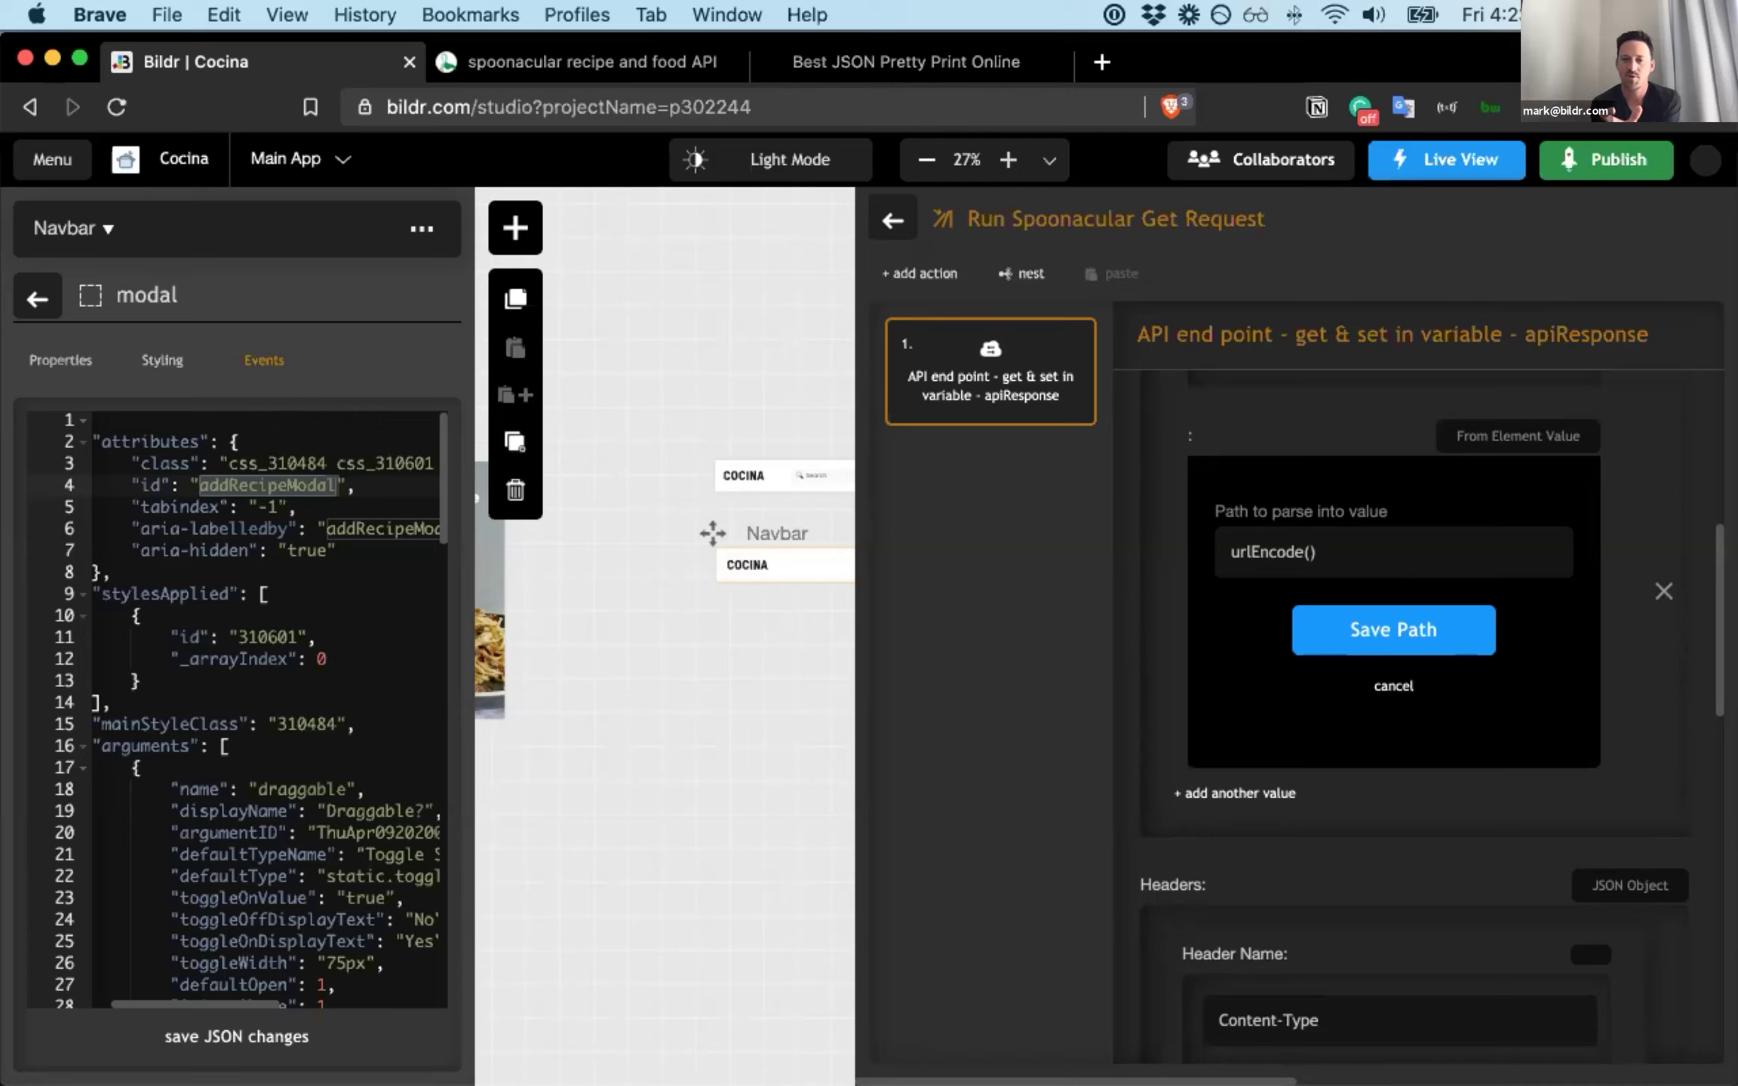
left_click(1384, 686)
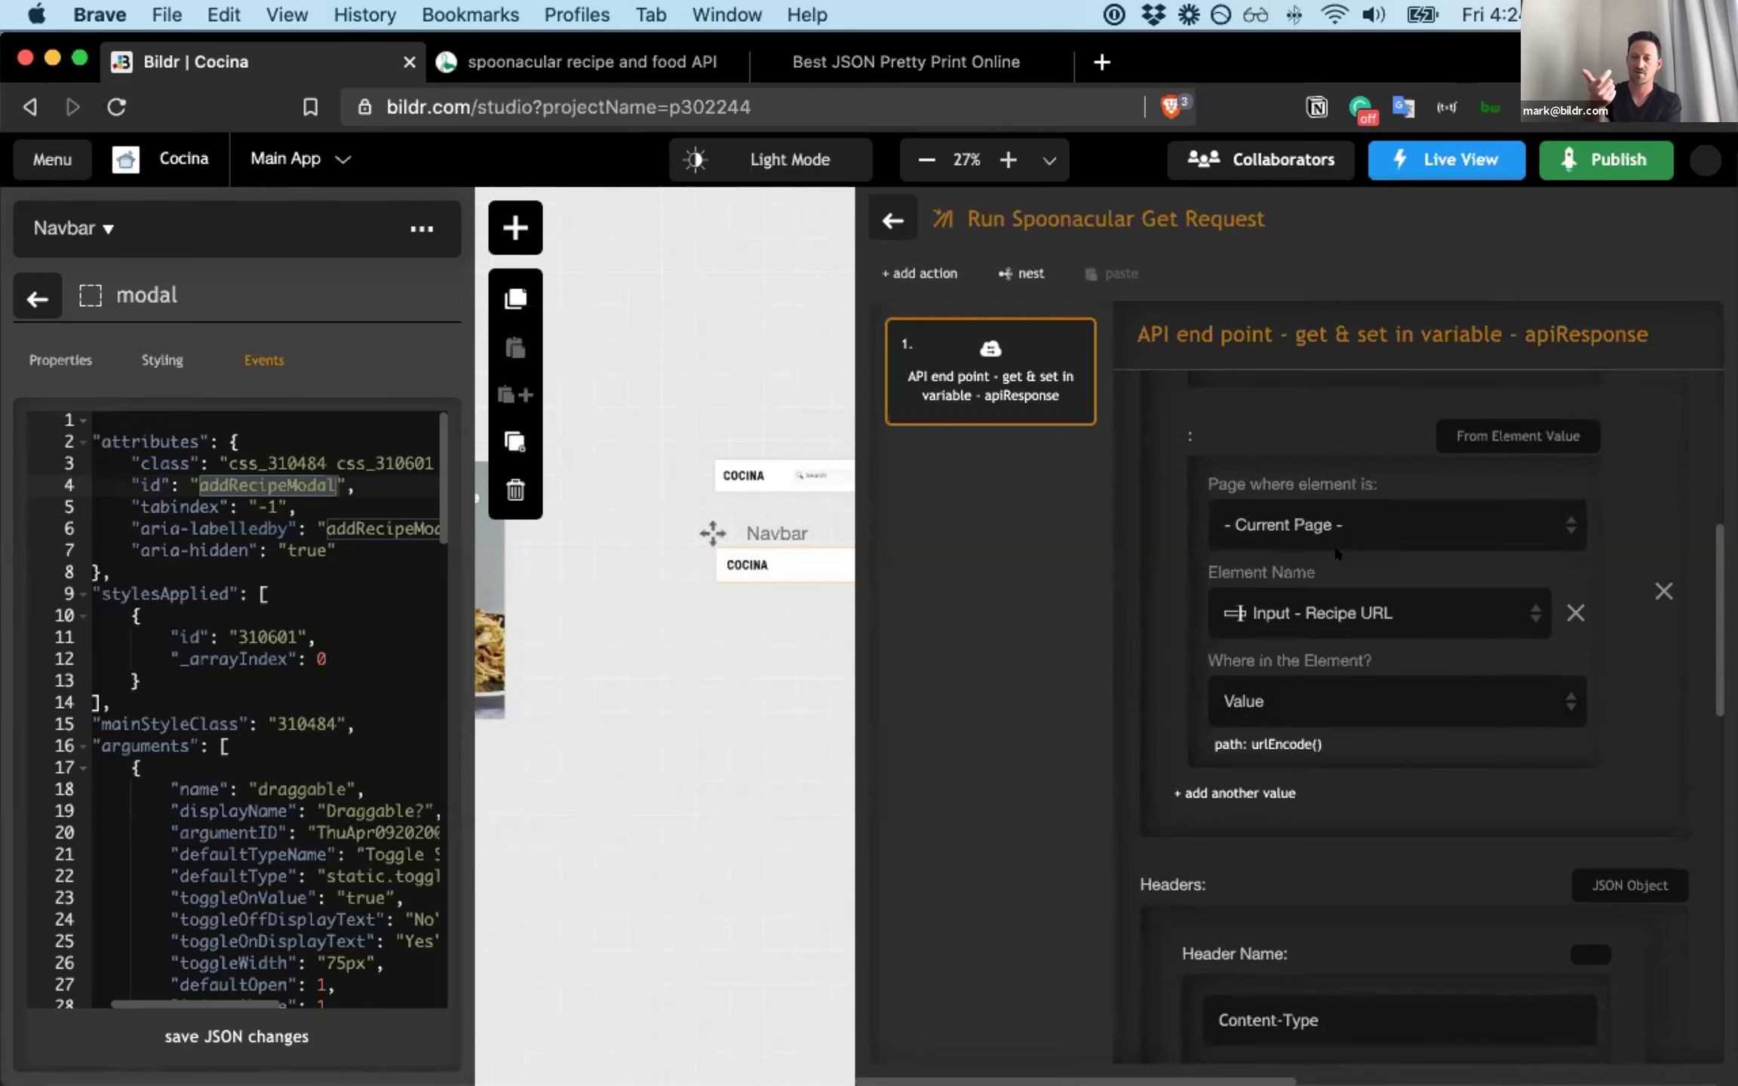
- Examine the API end point action's URL value, Content-Type header and GET method, and return to the Step 2 - Get Recipe action group
scroll(1336, 553, "down", 3)
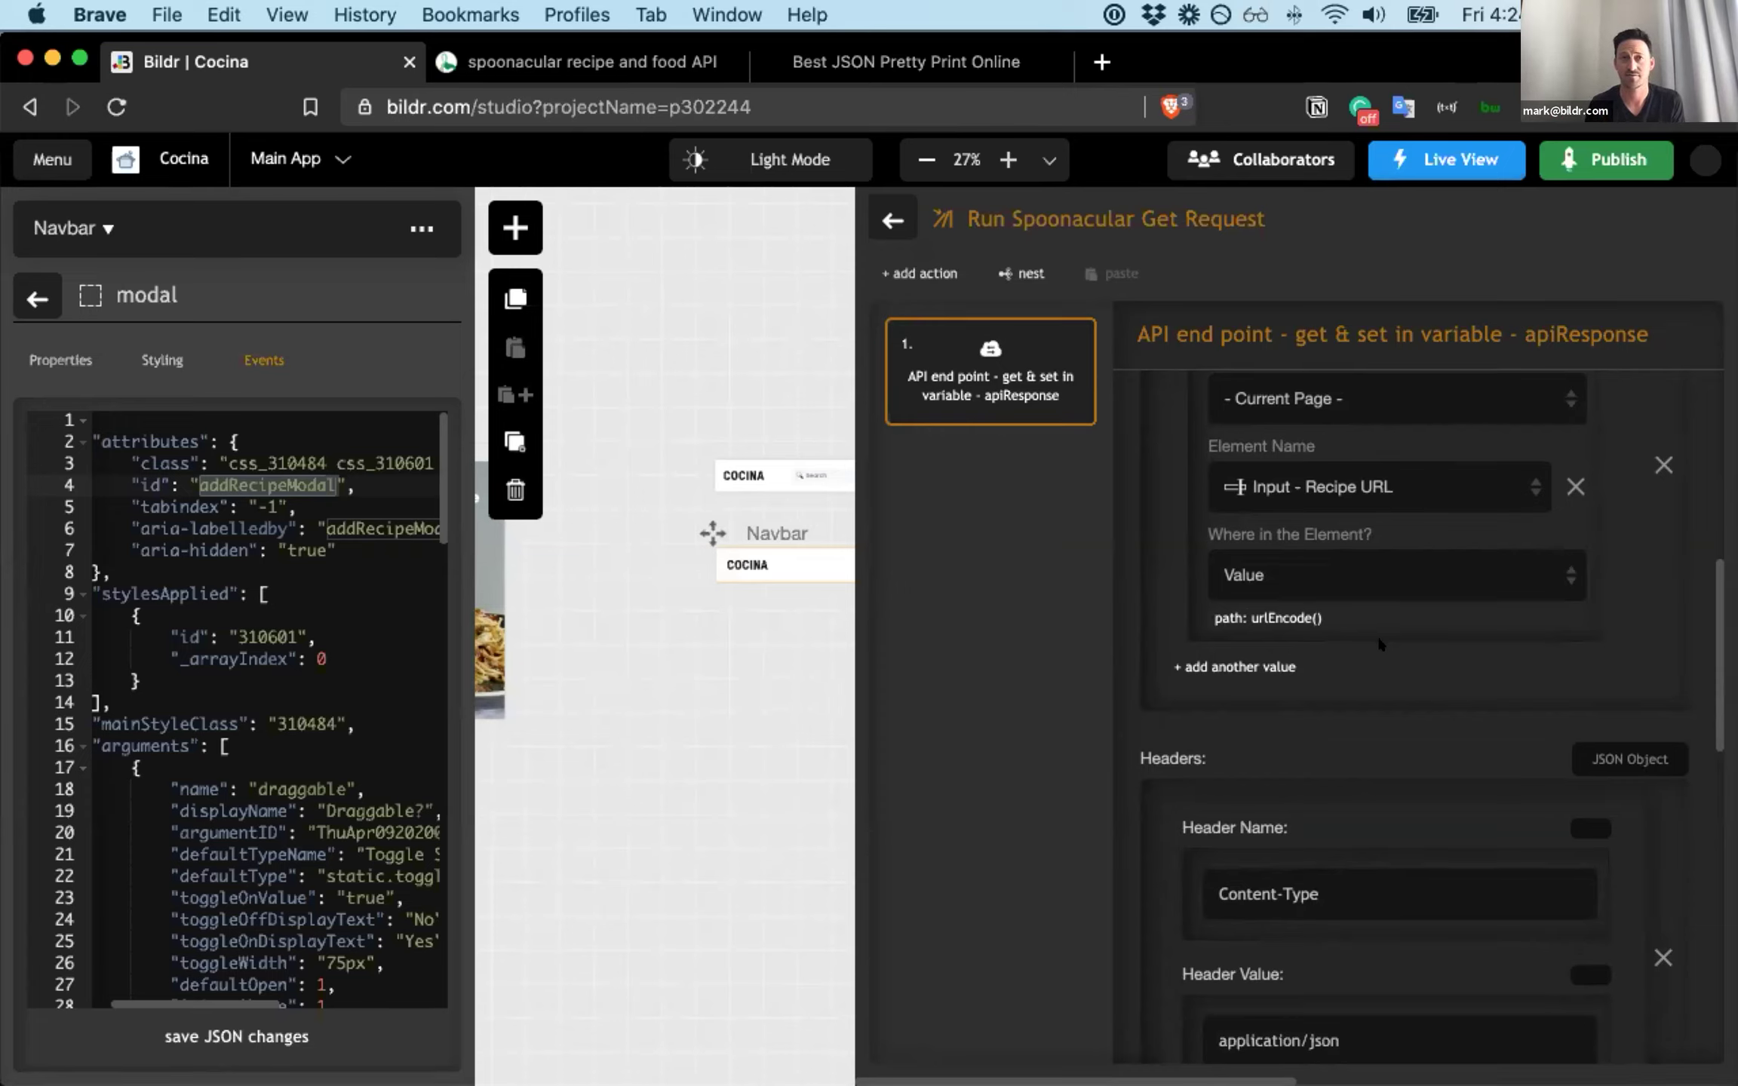
scroll(1376, 634, "down", 10)
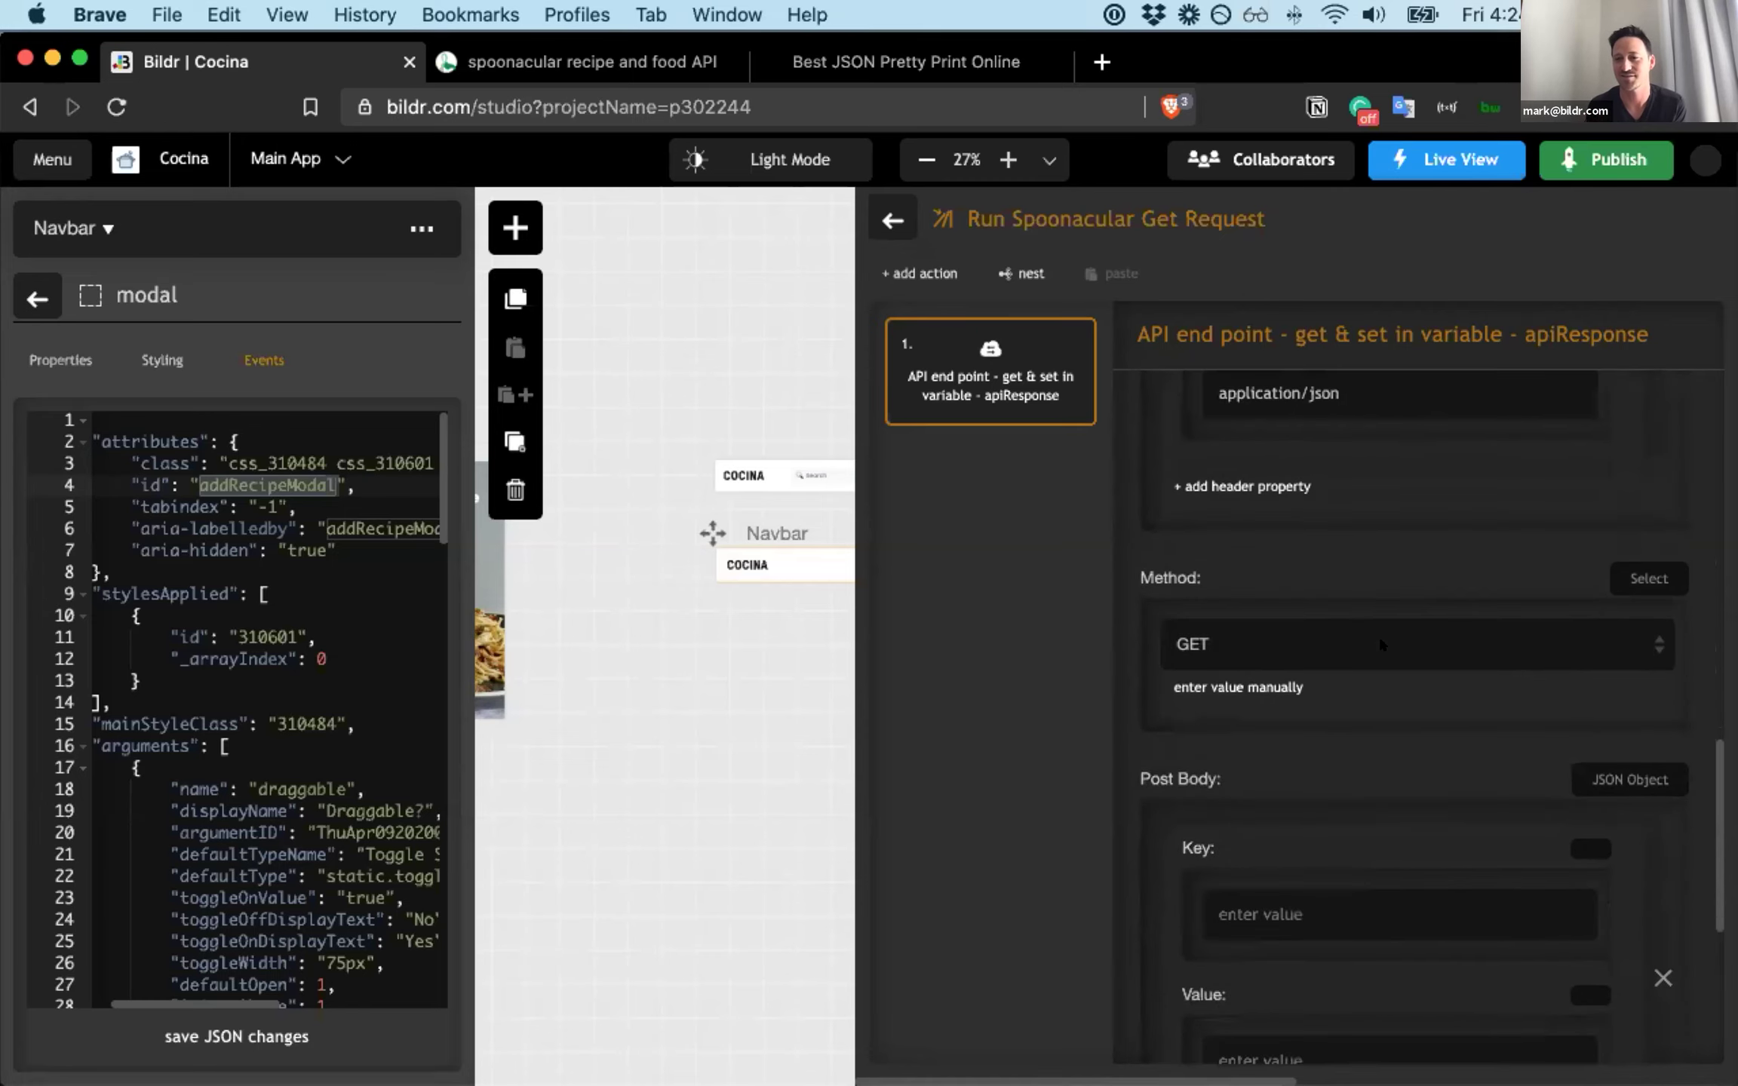
scroll(1378, 634, "up", 12)
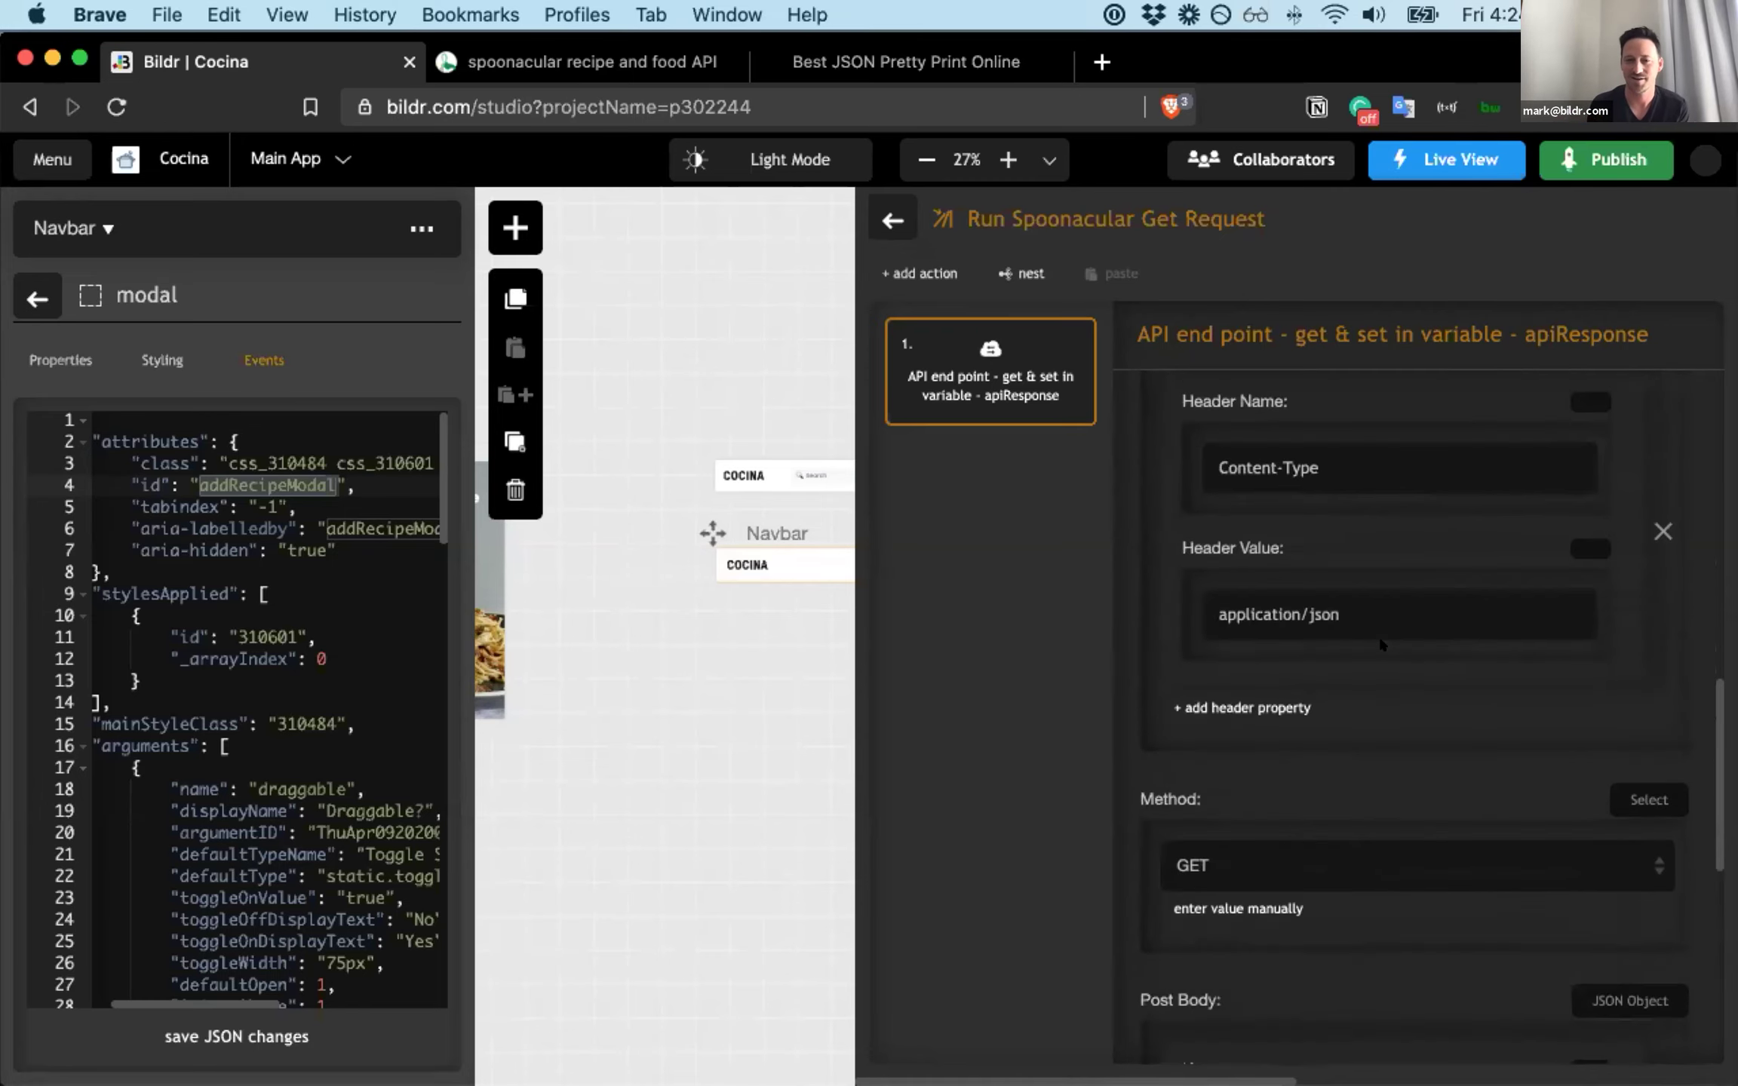
left_click(893, 222)
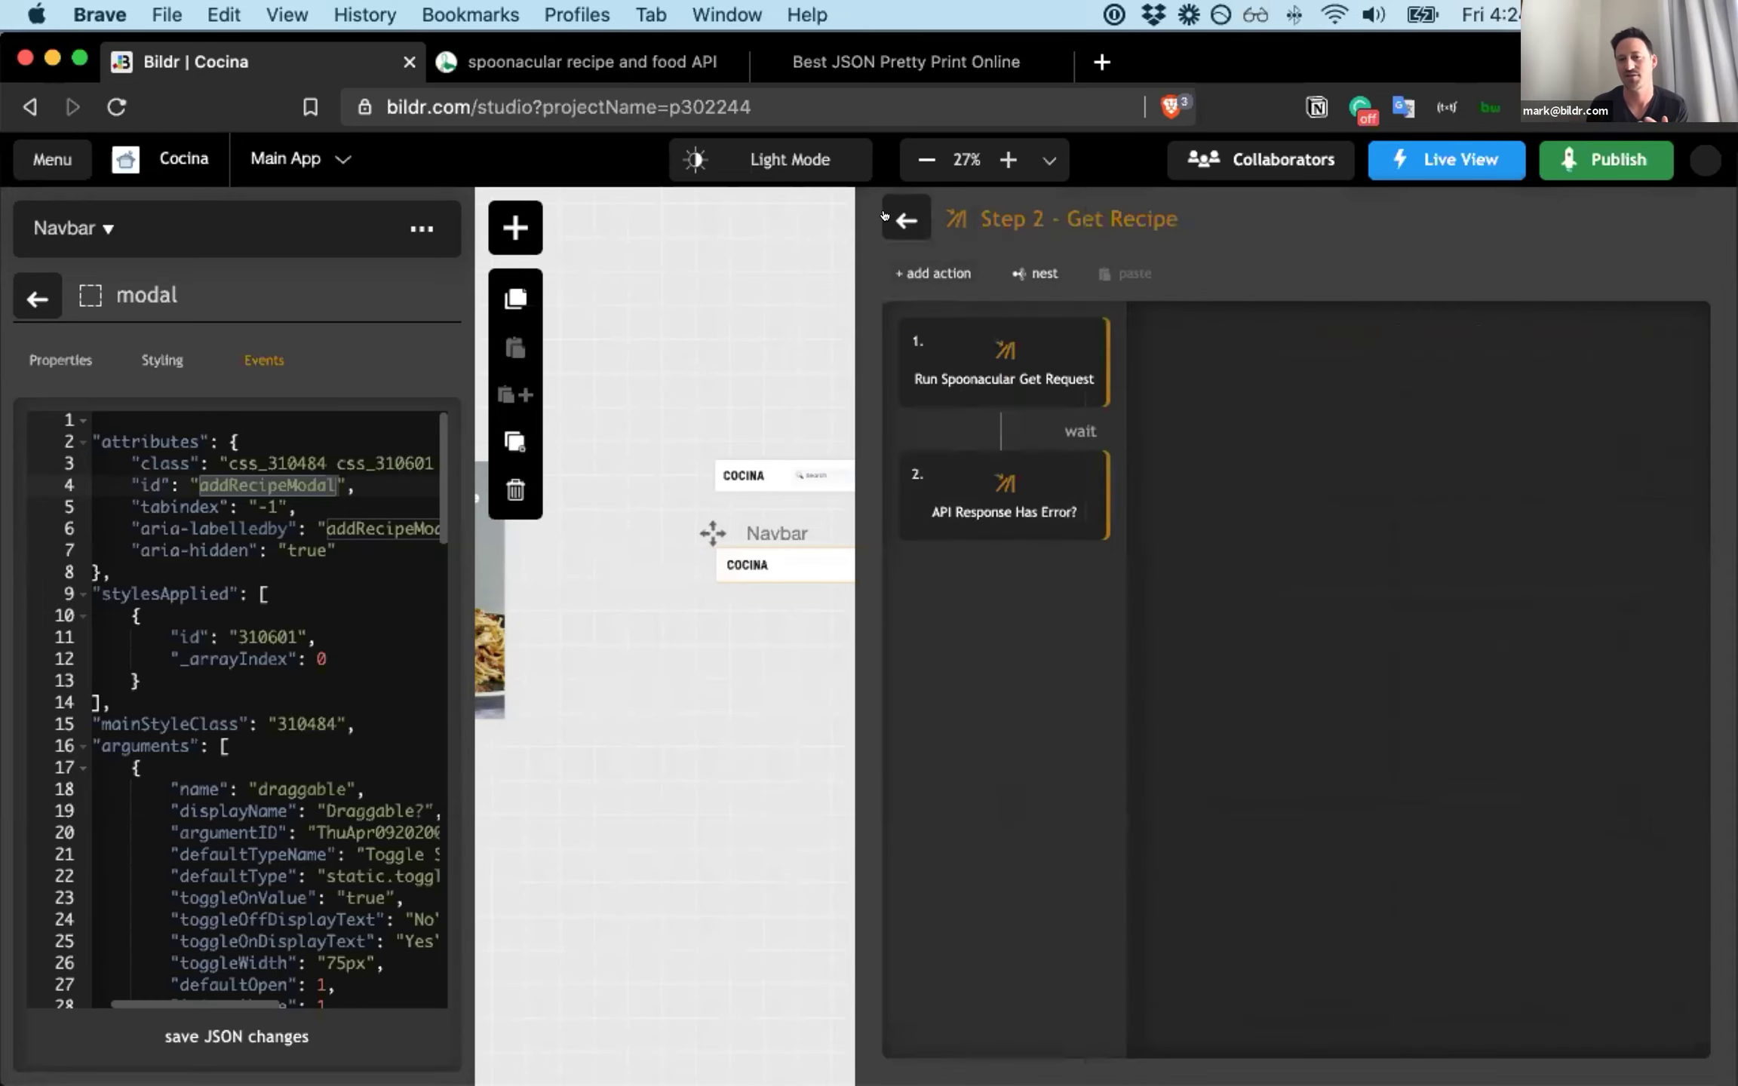
- Reopen Run Spoonacular Get Request, examine its post body and response variable, and go back to Step 2 - Get Recipe
left_click(982, 396)
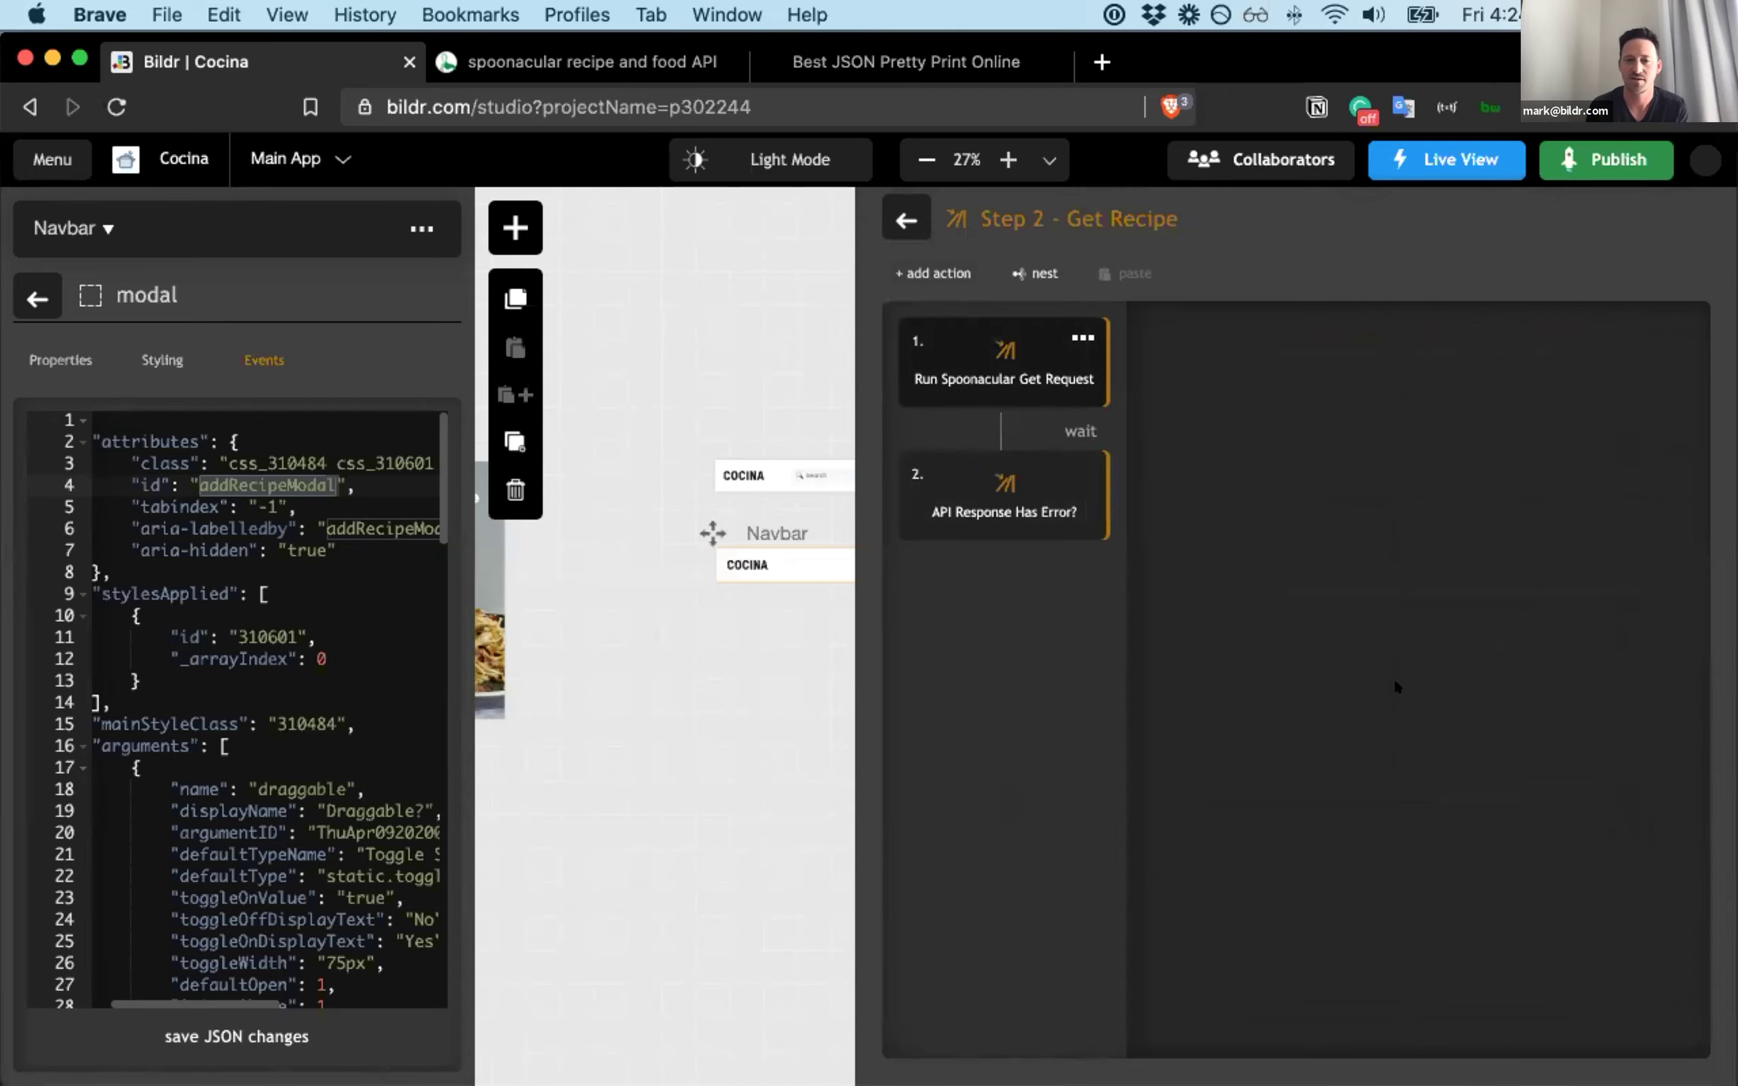
scroll(1347, 671, "down", 10)
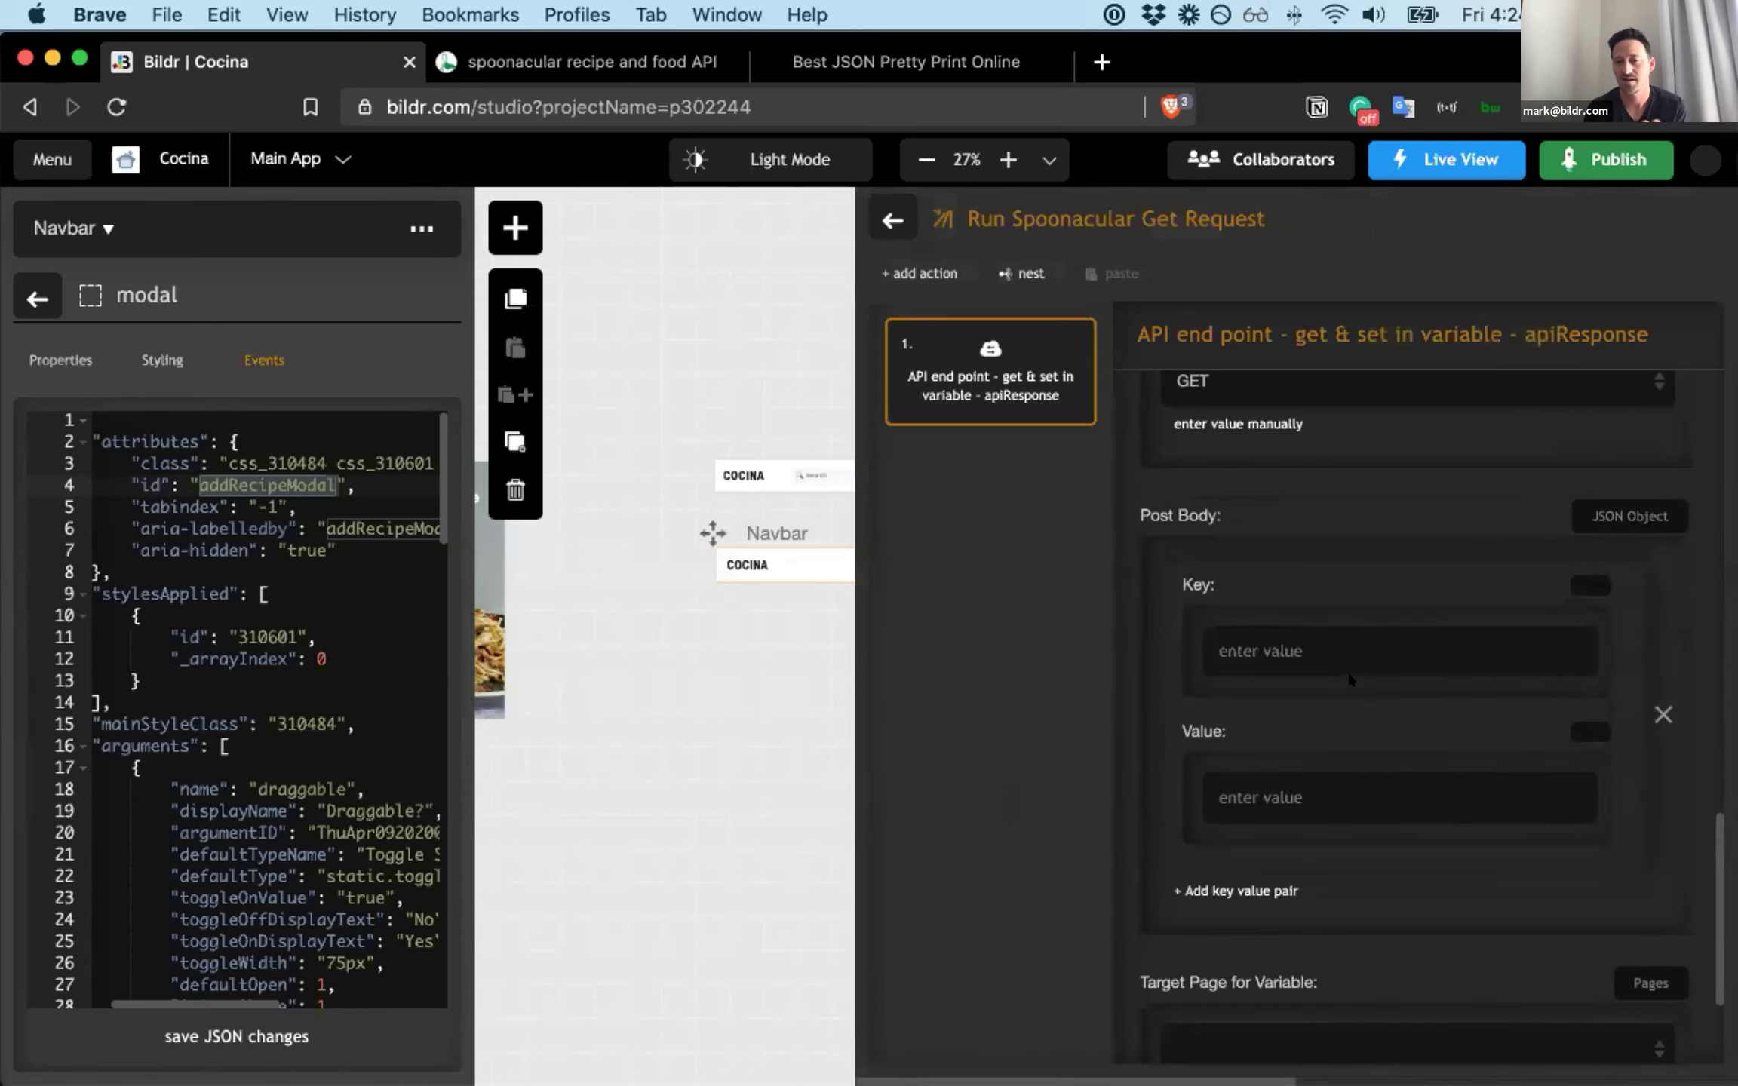
scroll(1348, 679, "down", 3)
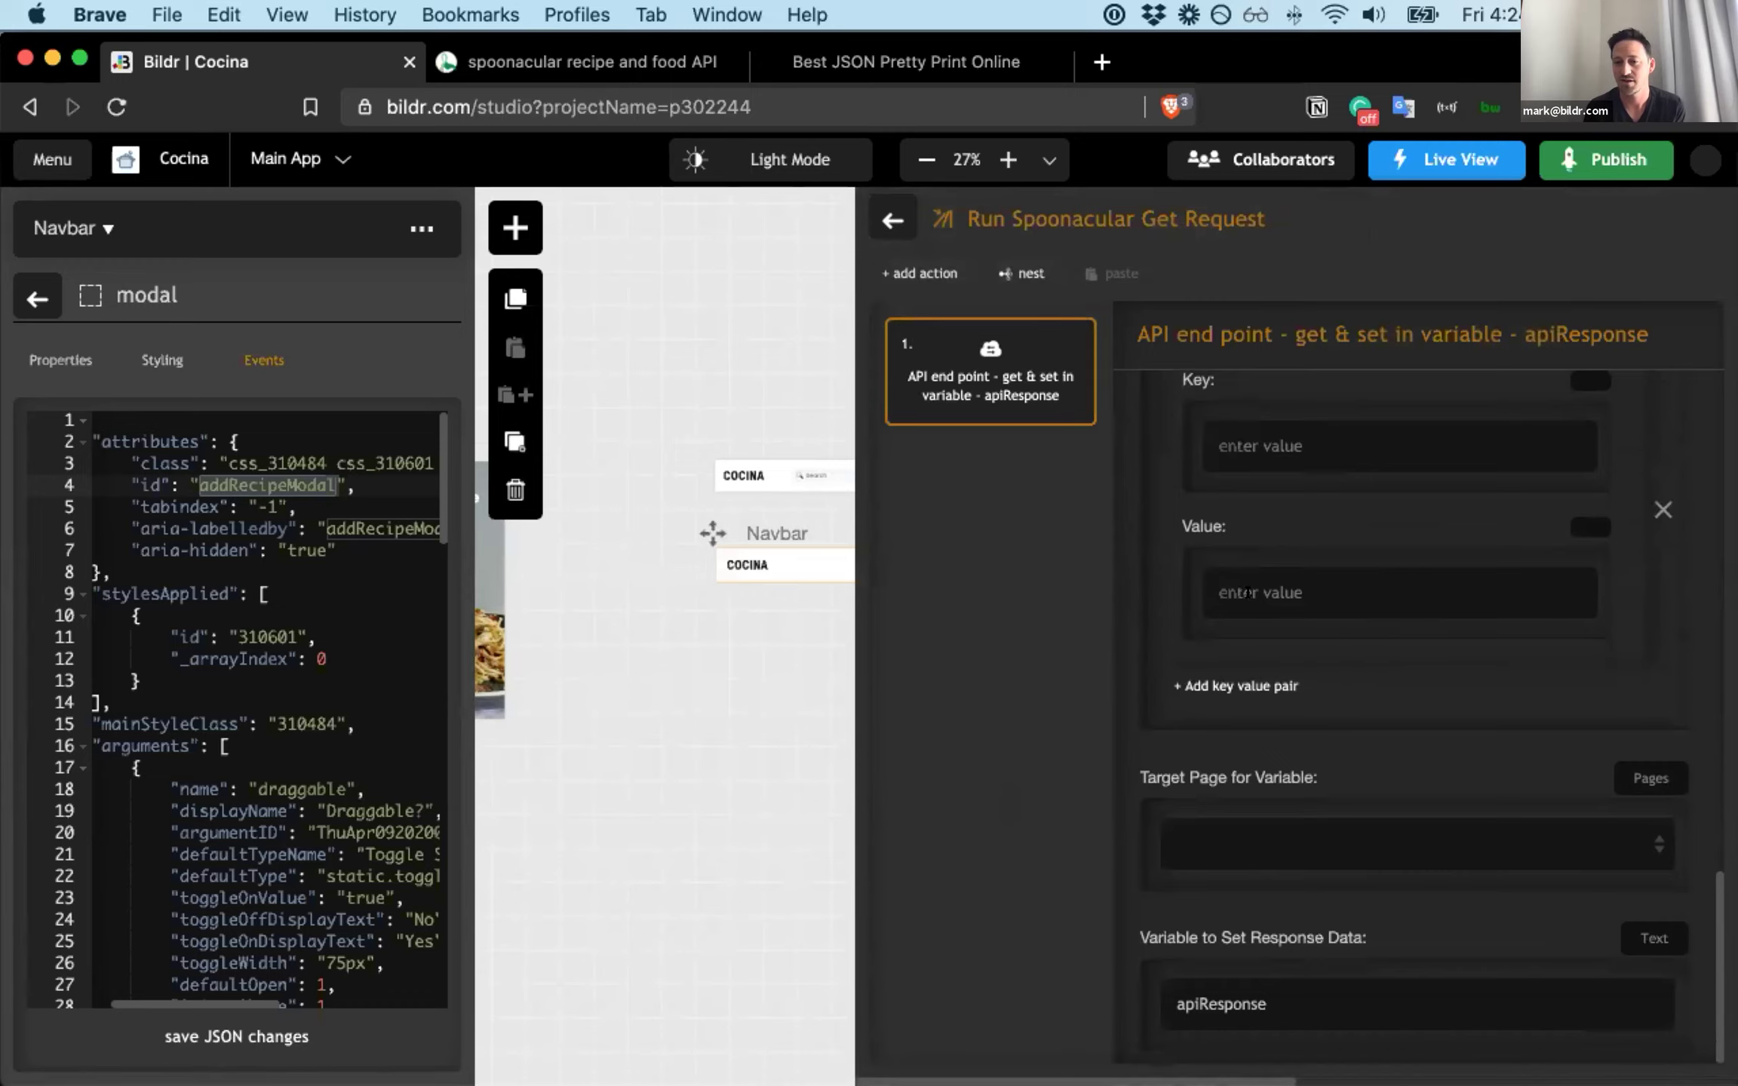
left_click(879, 217)
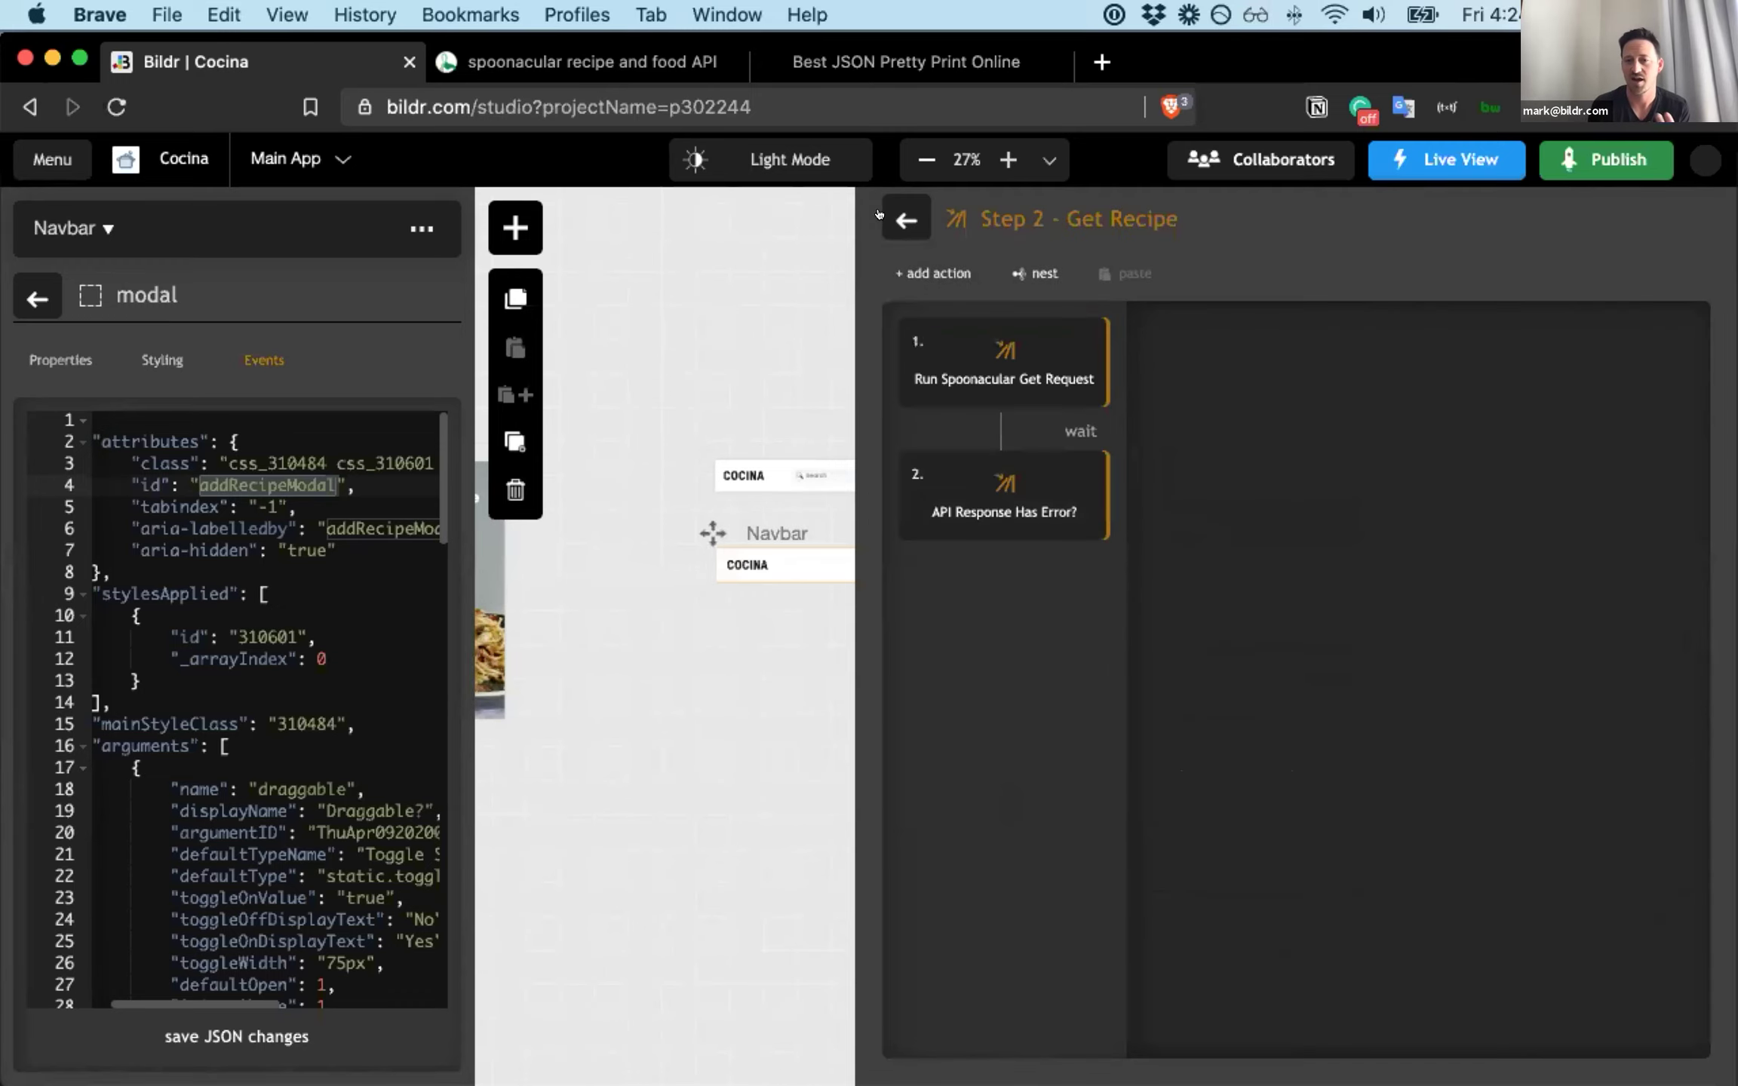
- Review the full Spoonacular request from its concatenated URL to the response variable once more, and return to Step 2 - Get Recipe
mouse_move(997, 473)
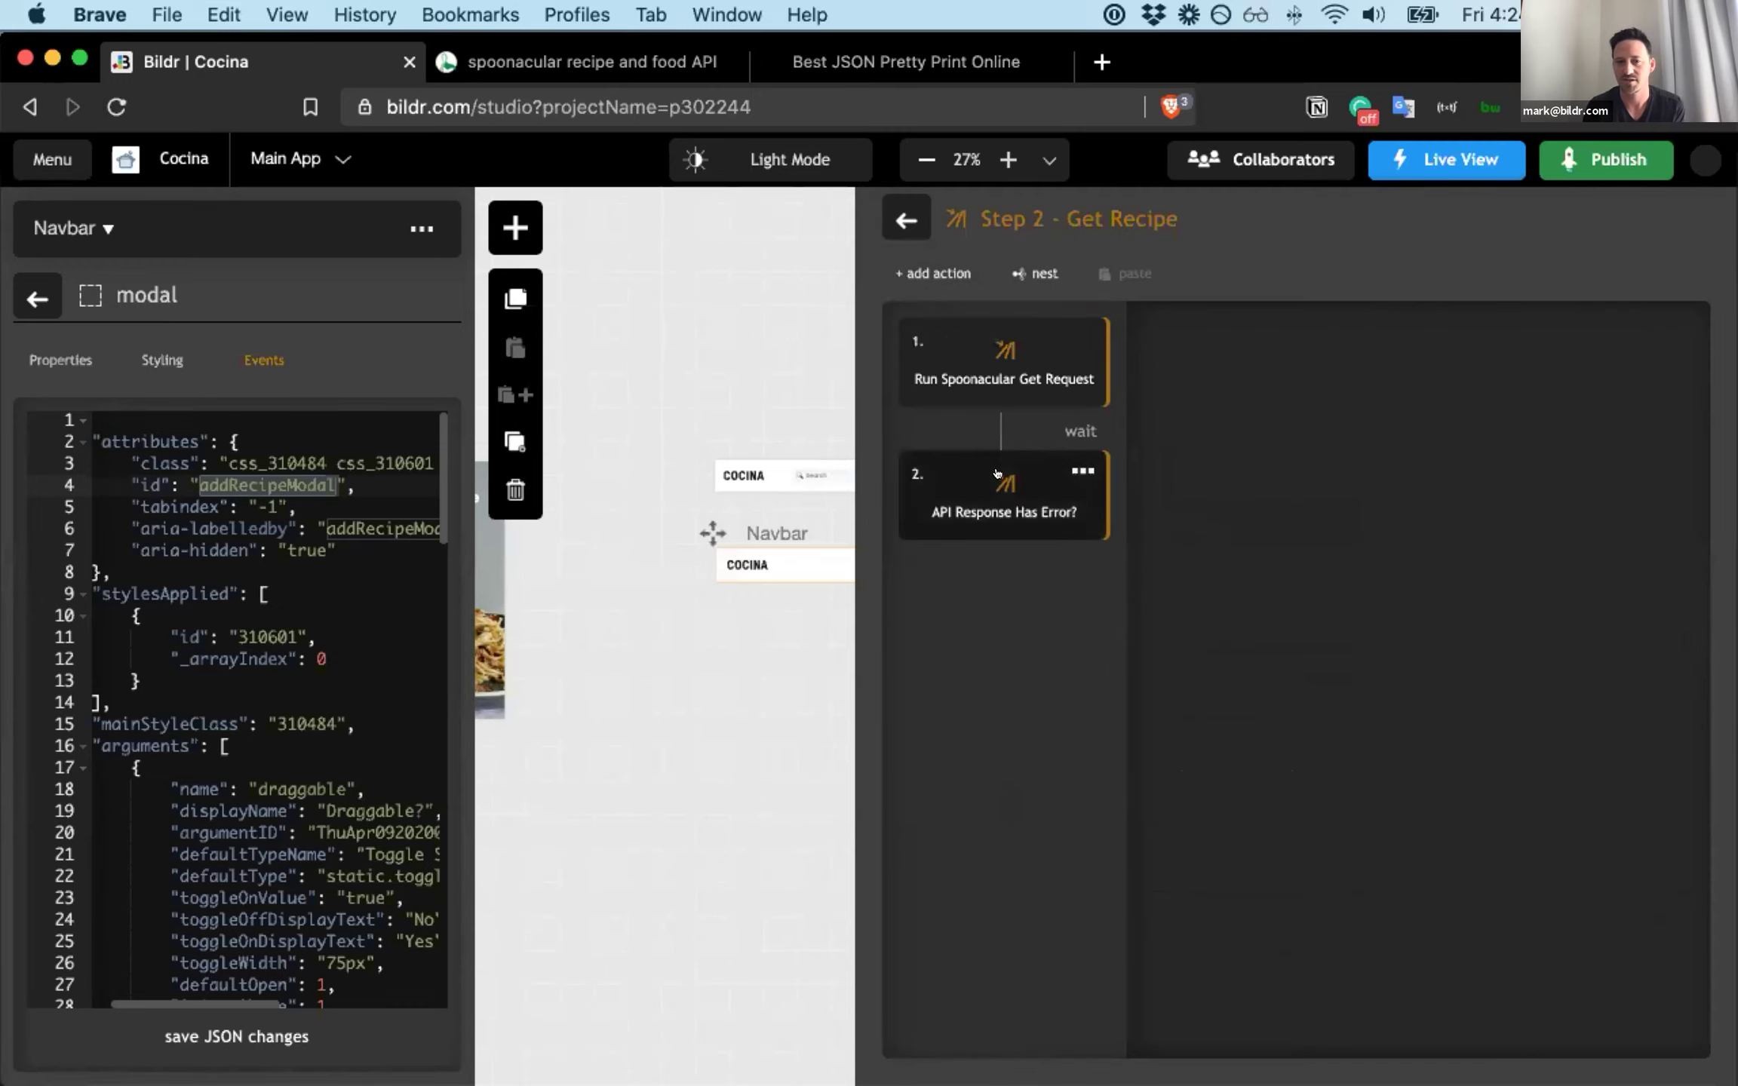
left_click(972, 346)
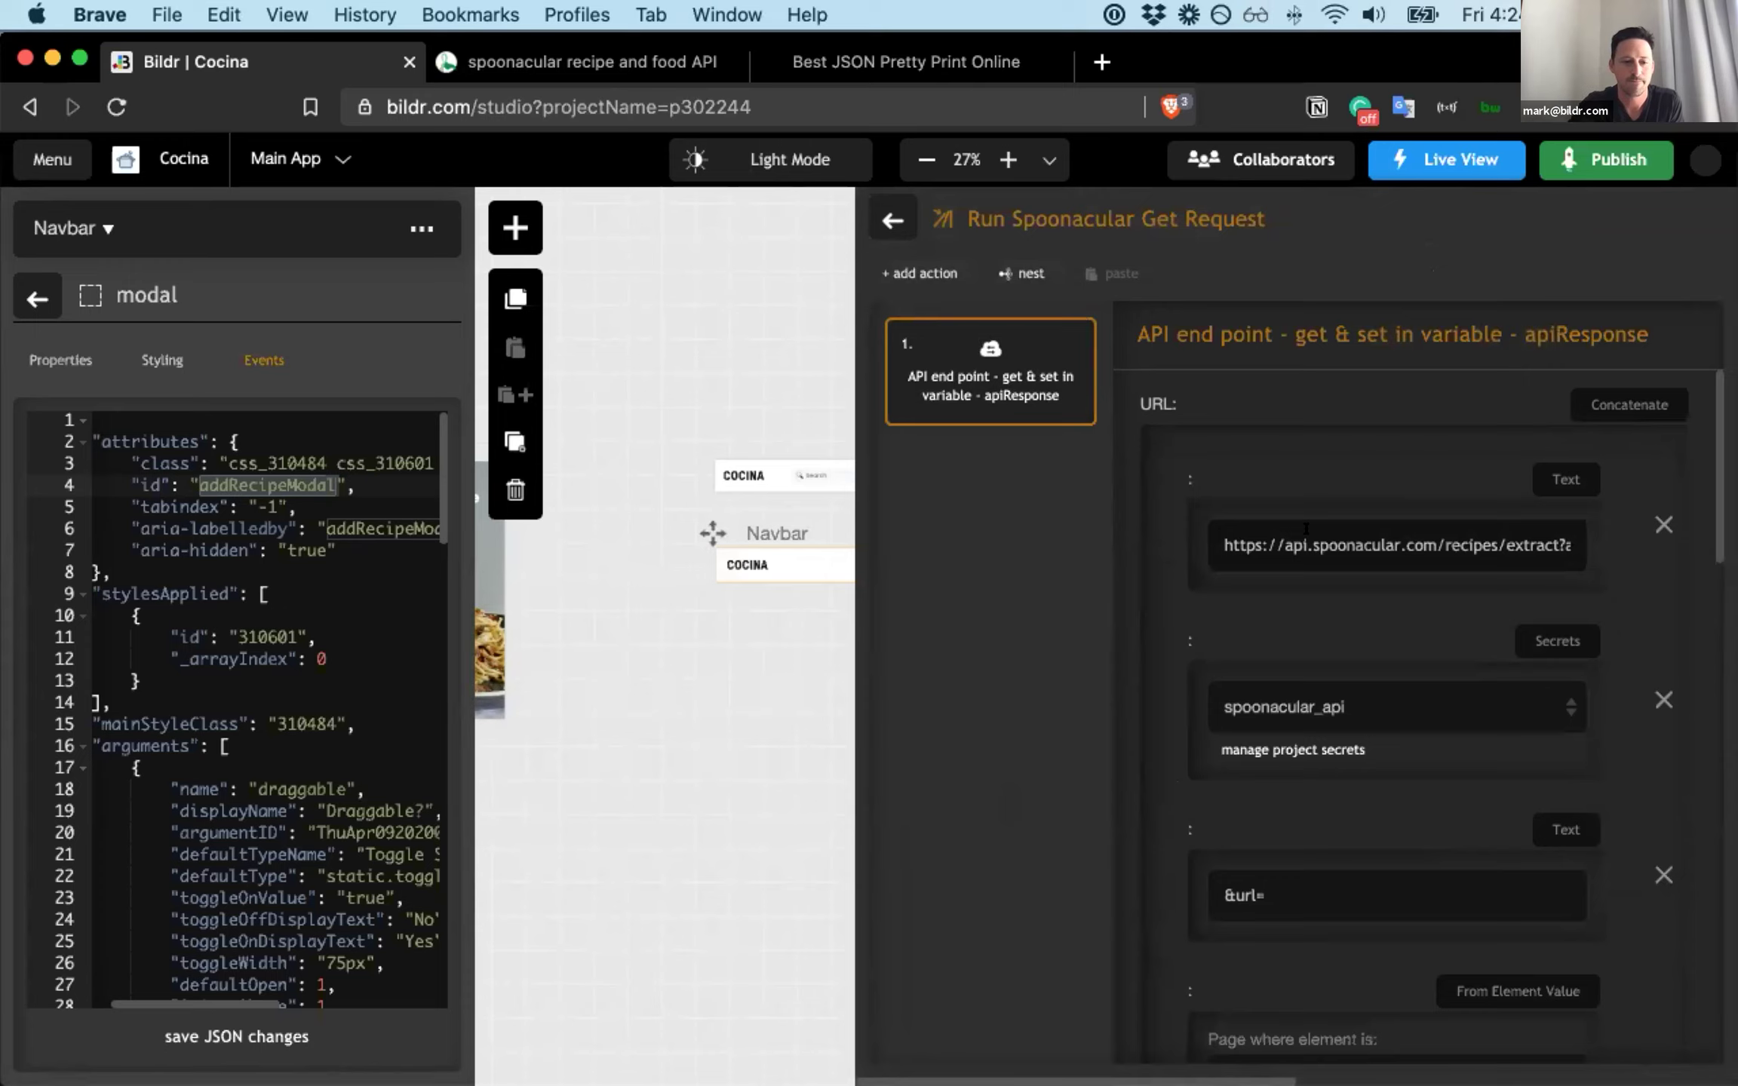
scroll(1305, 528, "down", 10)
scroll(1291, 525, "up", 8)
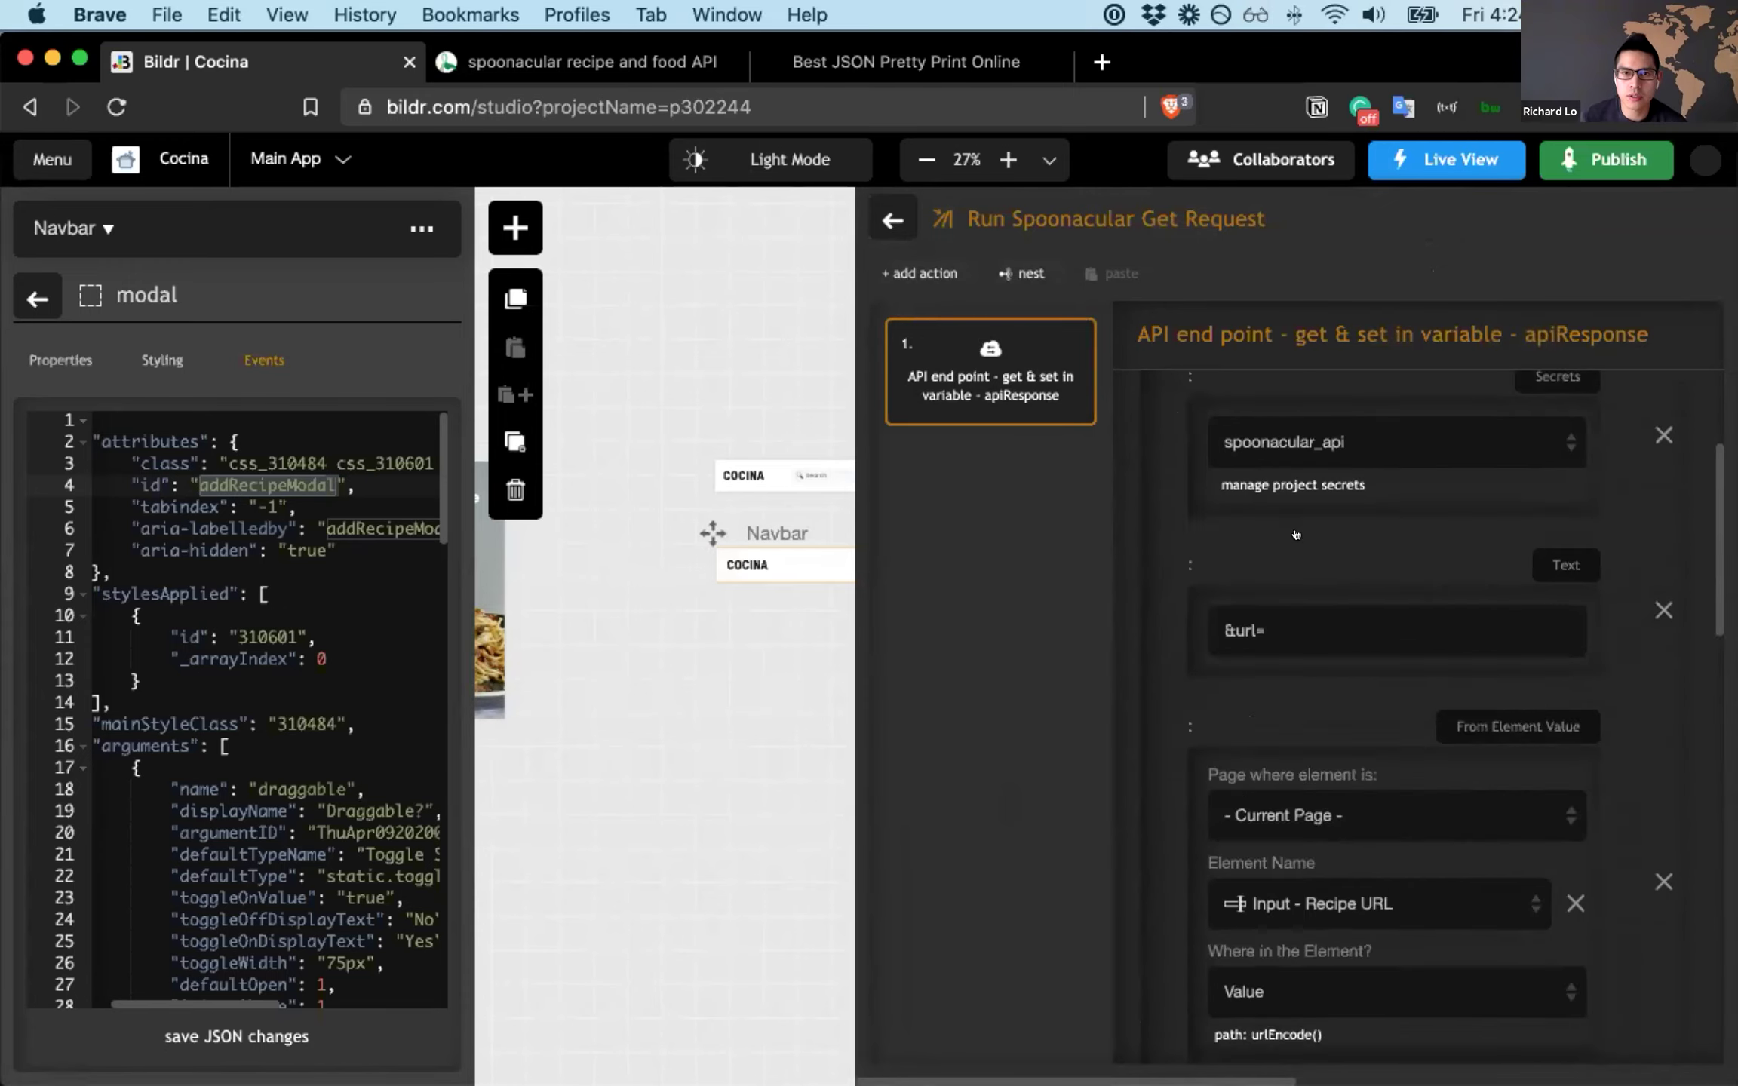
scroll(1295, 534, "up", 3)
scroll(1305, 675, "down", 10)
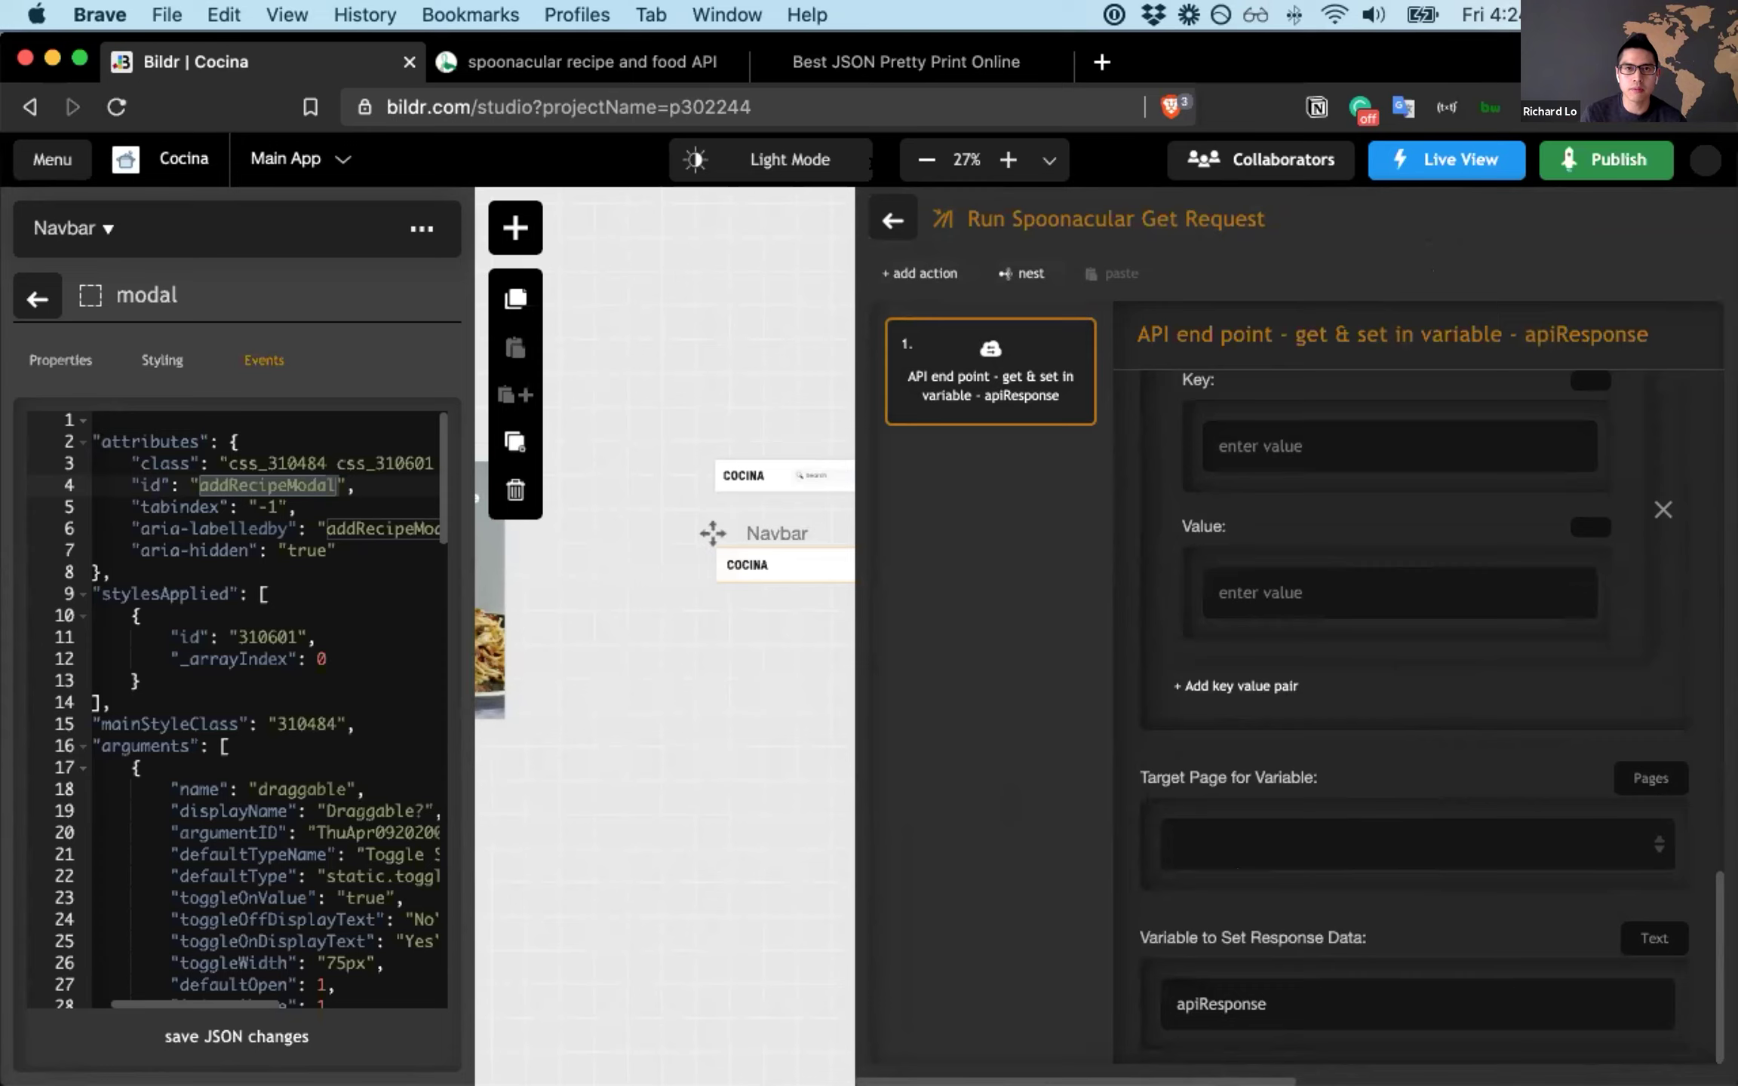
left_click(873, 219)
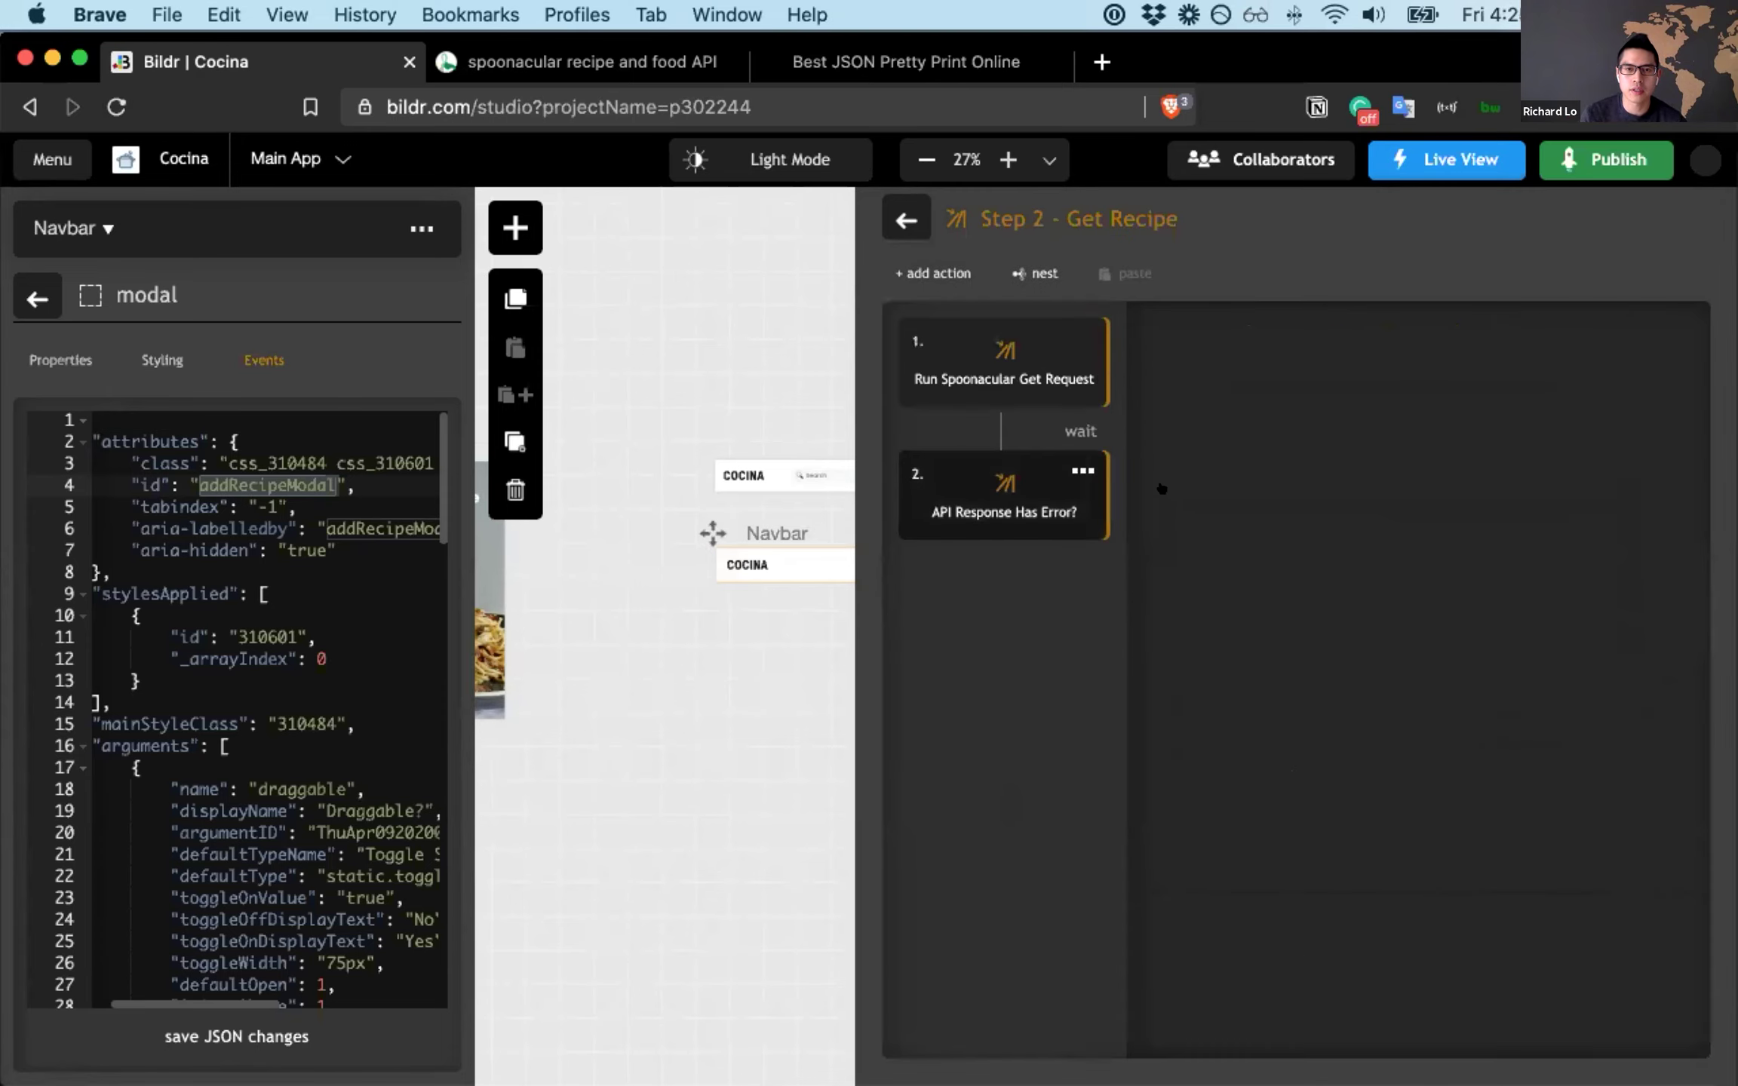
- Examine the API Response Has Error? condition and its true-case action group, and return to the action groups list
left_click(960, 483)
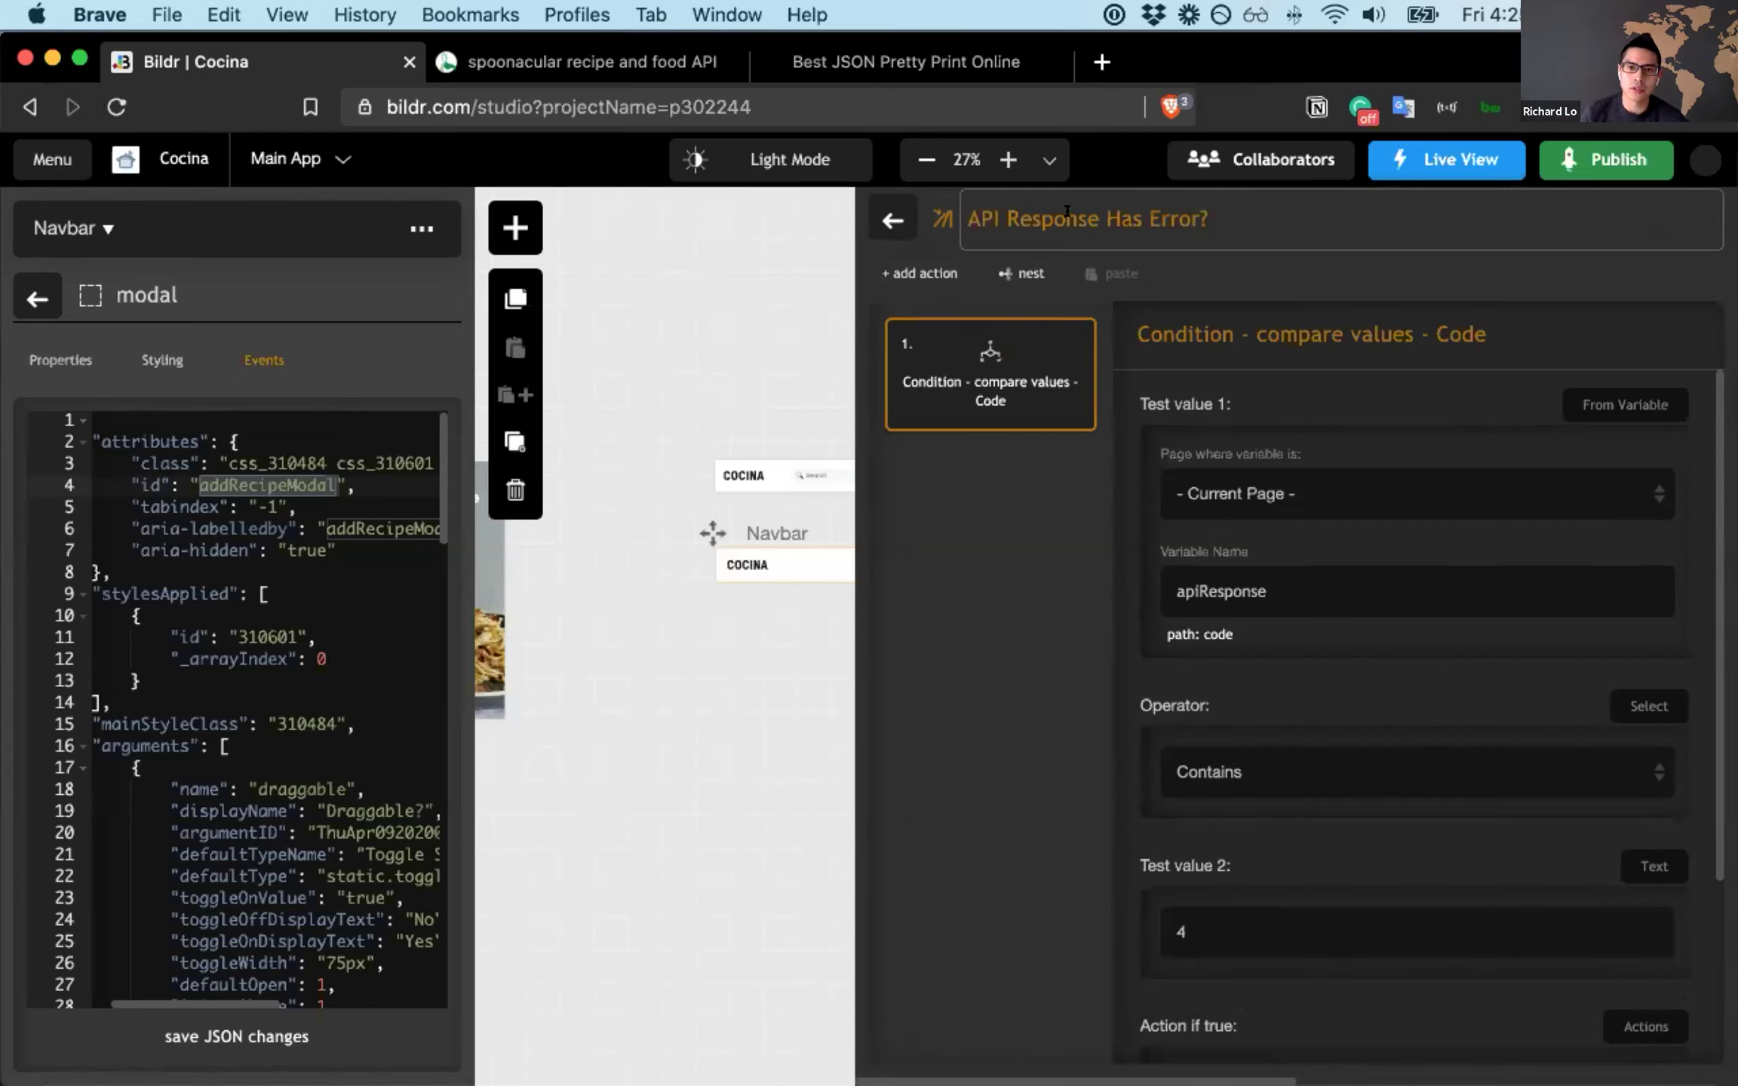
scroll(1400, 629, "down", 3)
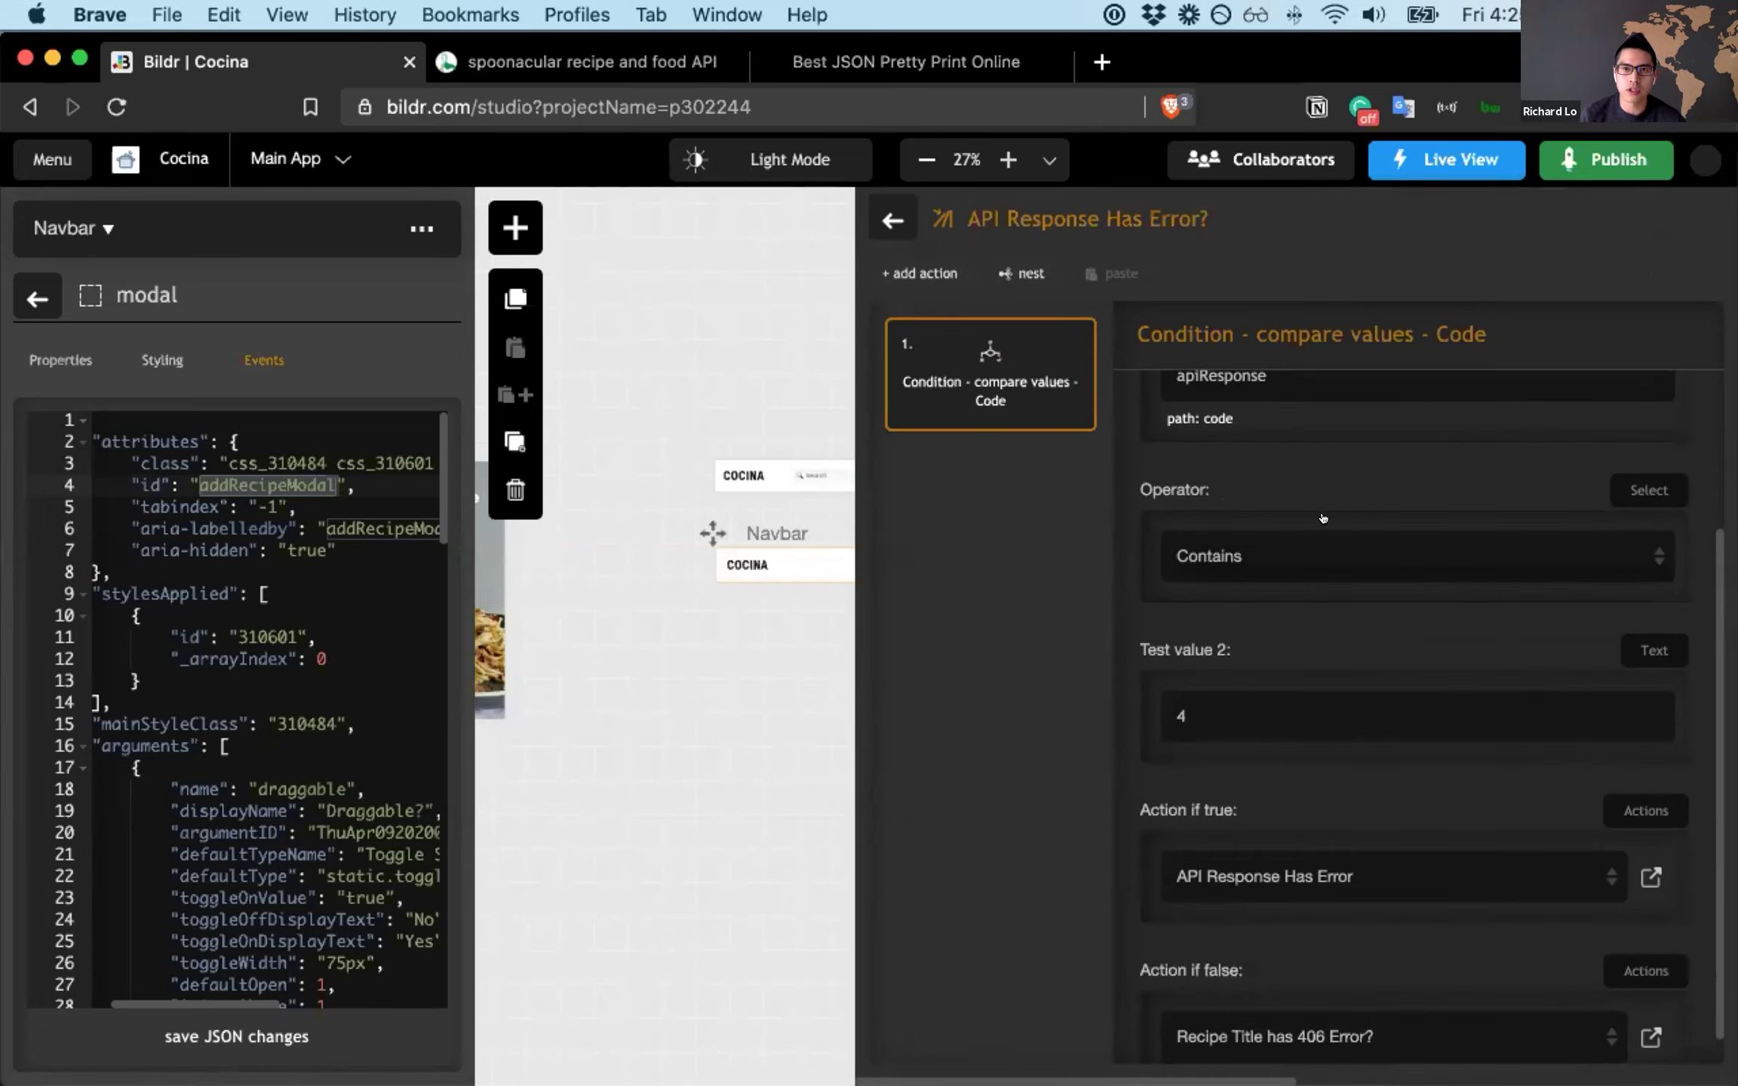
scroll(1320, 516, "down", 1)
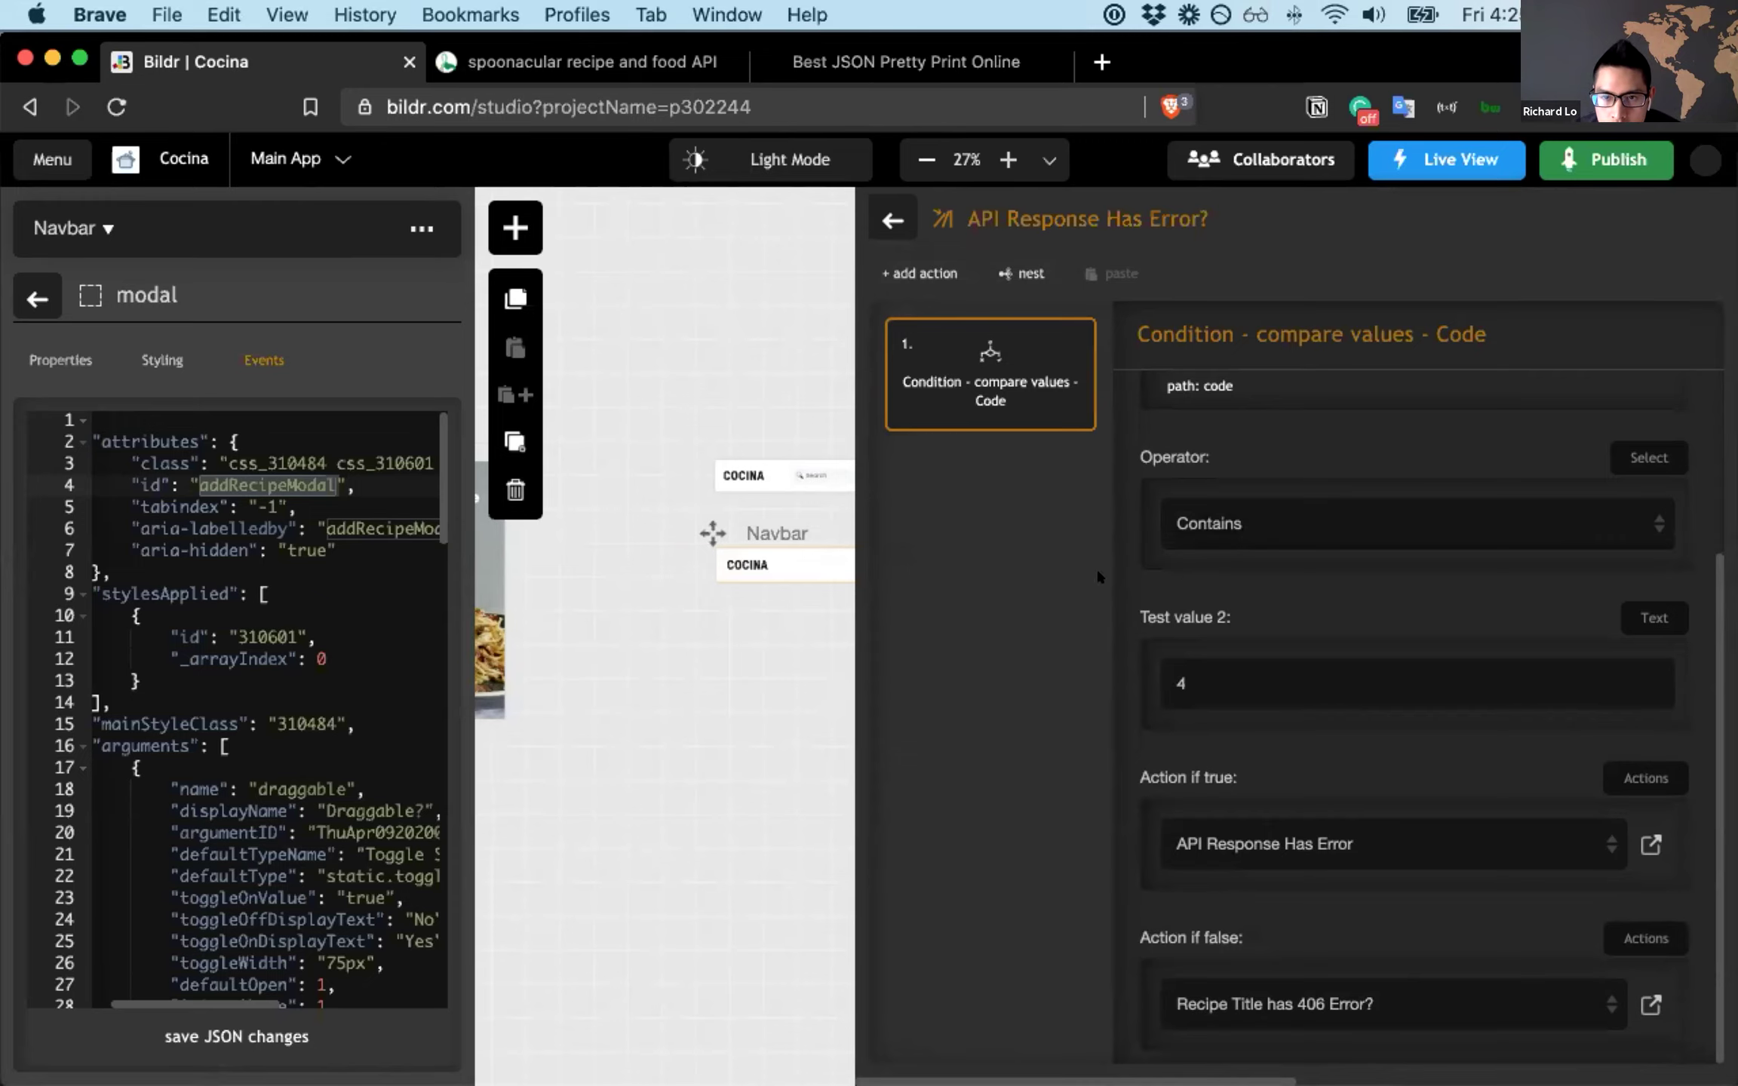
left_click(1651, 845)
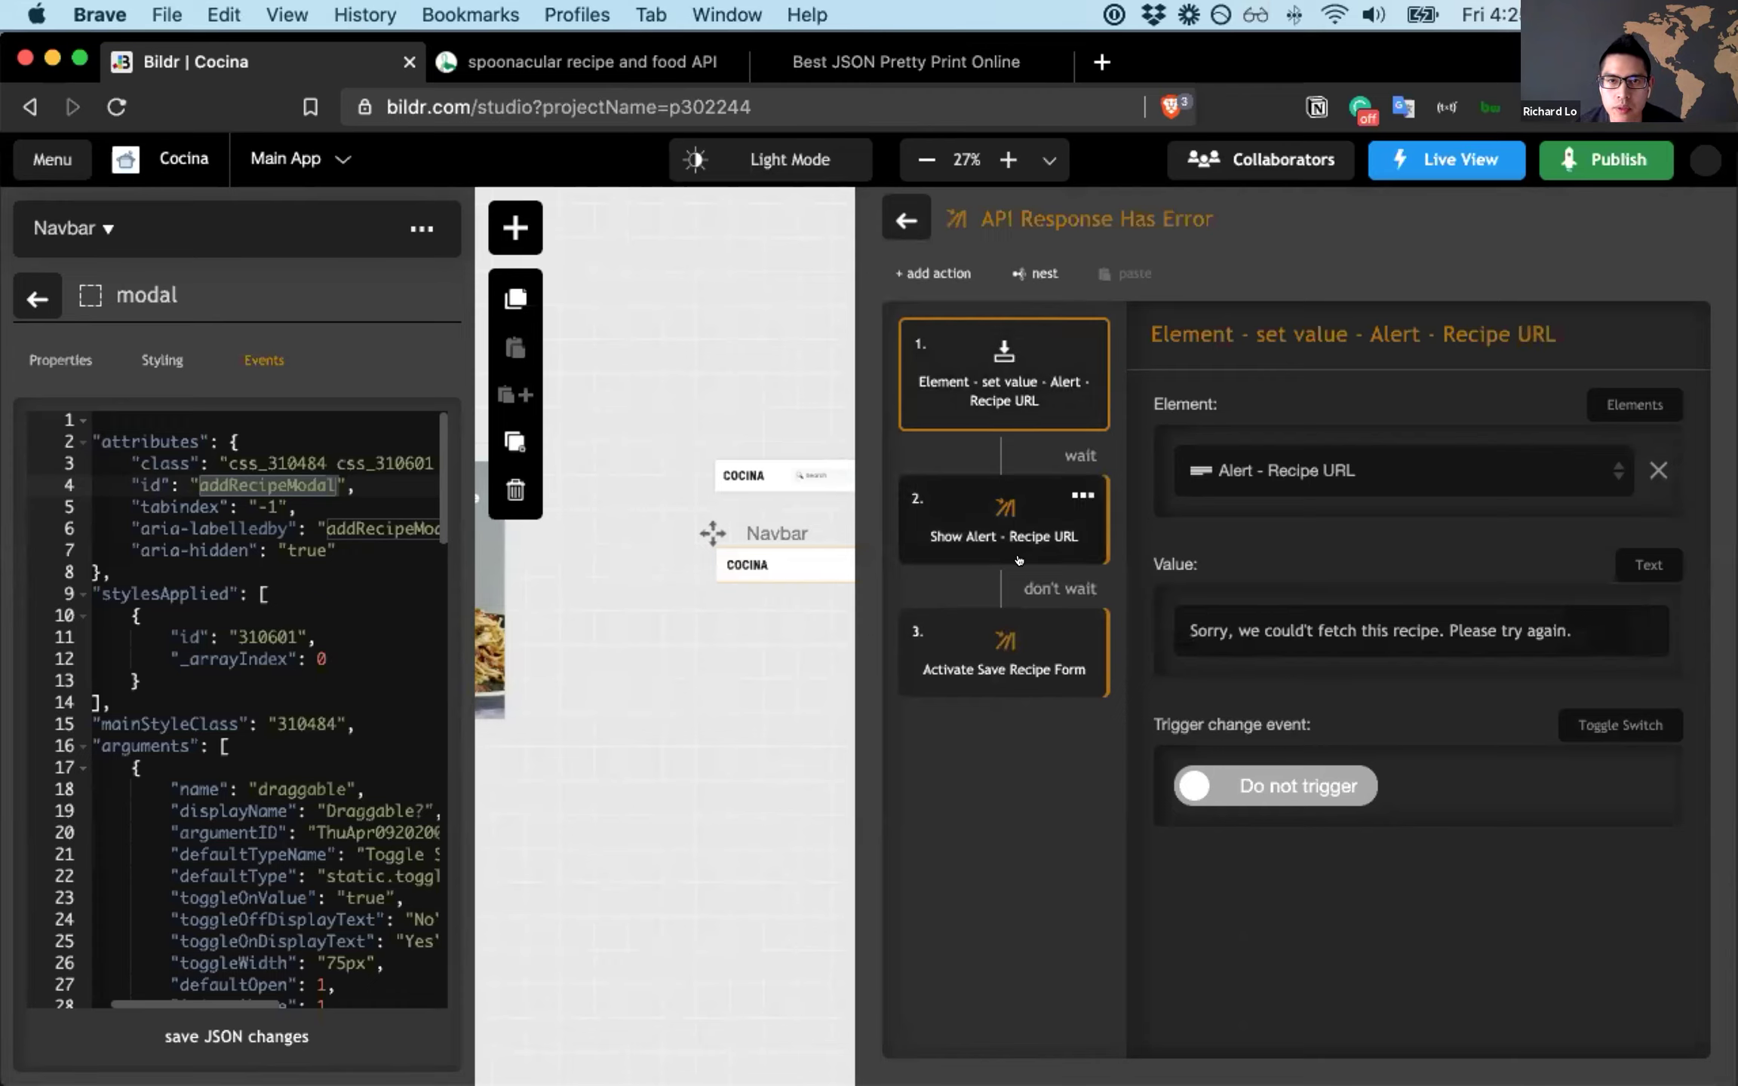
left_click(903, 222)
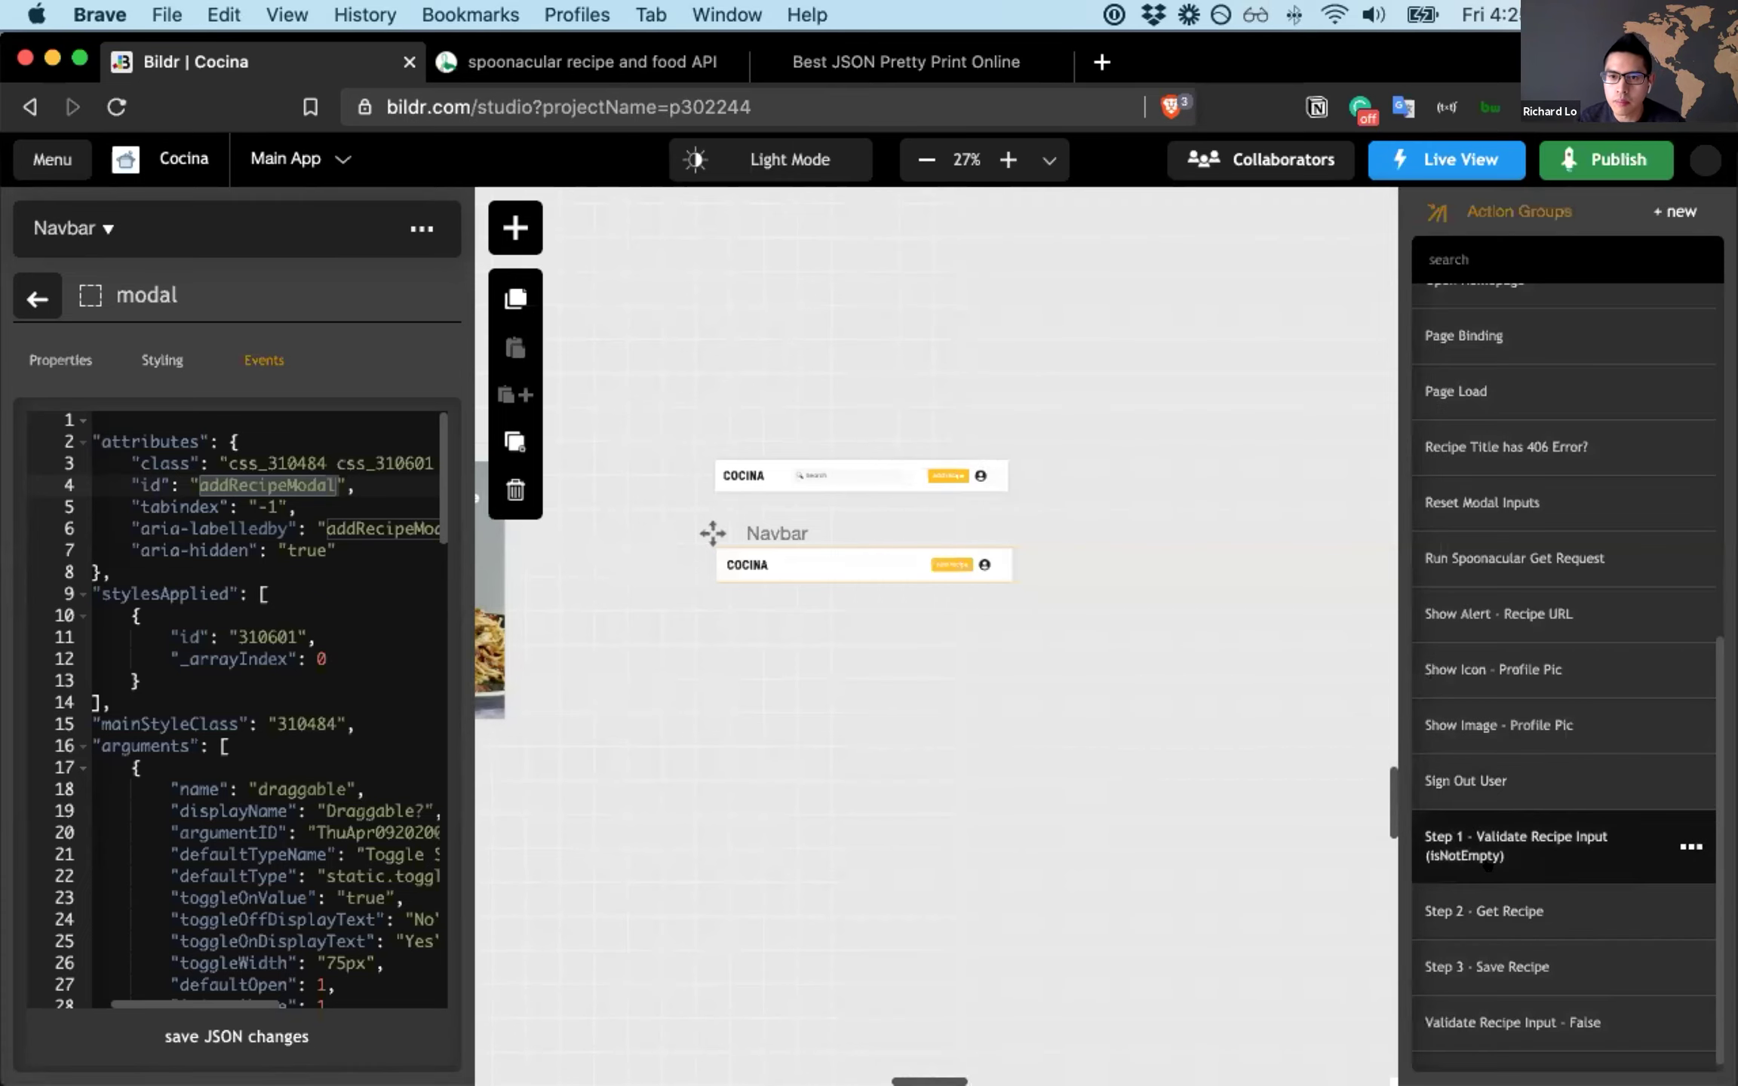
- Open Step 3 - Save Recipe, read through the parsing path of the instructions variable, and close the path without saving
left_click(1534, 964)
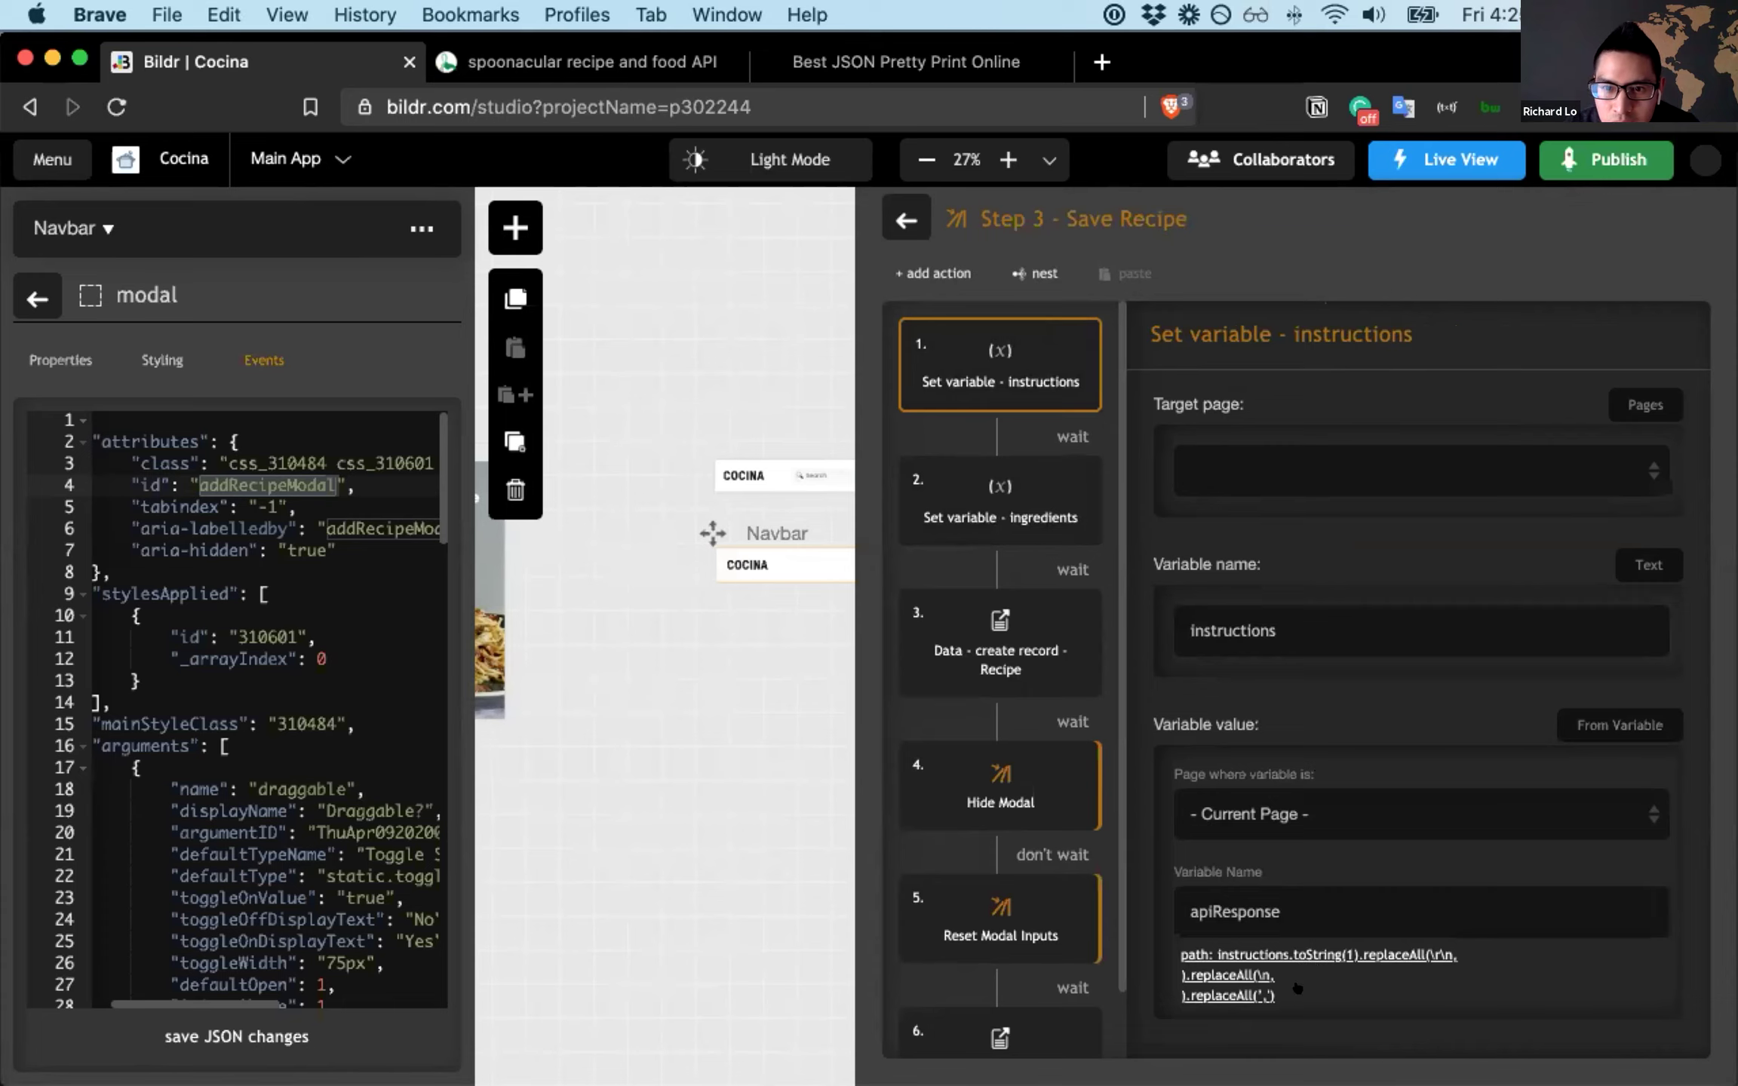
left_click(1274, 952)
key("Left")
key("Left")
key("Left")
key("Left")
key("Left")
key("Left")
key("Left")
key("Left")
key("Left")
key("Left")
key("Left")
key("Left")
key("Left")
key("Left")
key("Left")
key("Left")
key("Left")
key("Left")
key("Left")
key("Left")
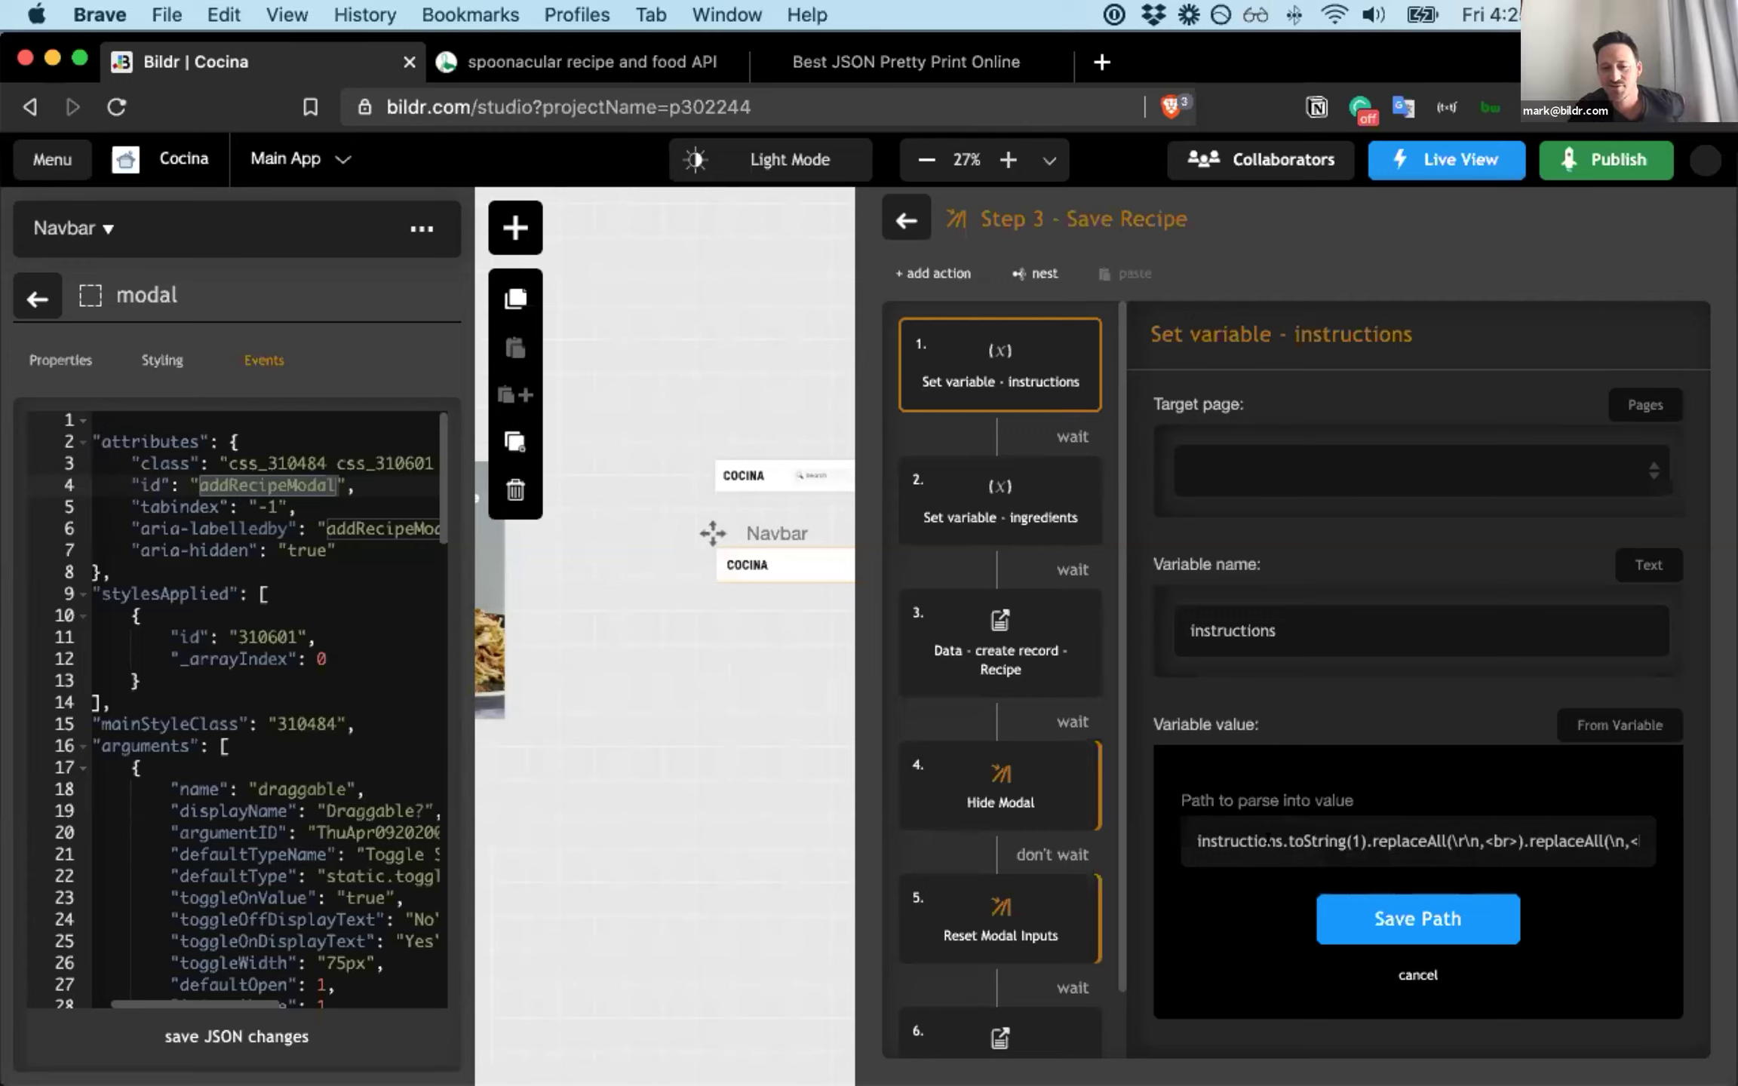
key("Right")
key("Right")
key("Right")
key("Right")
key("Right")
key("Right")
key("Right")
key("Right")
key("Right")
key("Right")
key("Right")
key("Right")
key("Right")
key("Right")
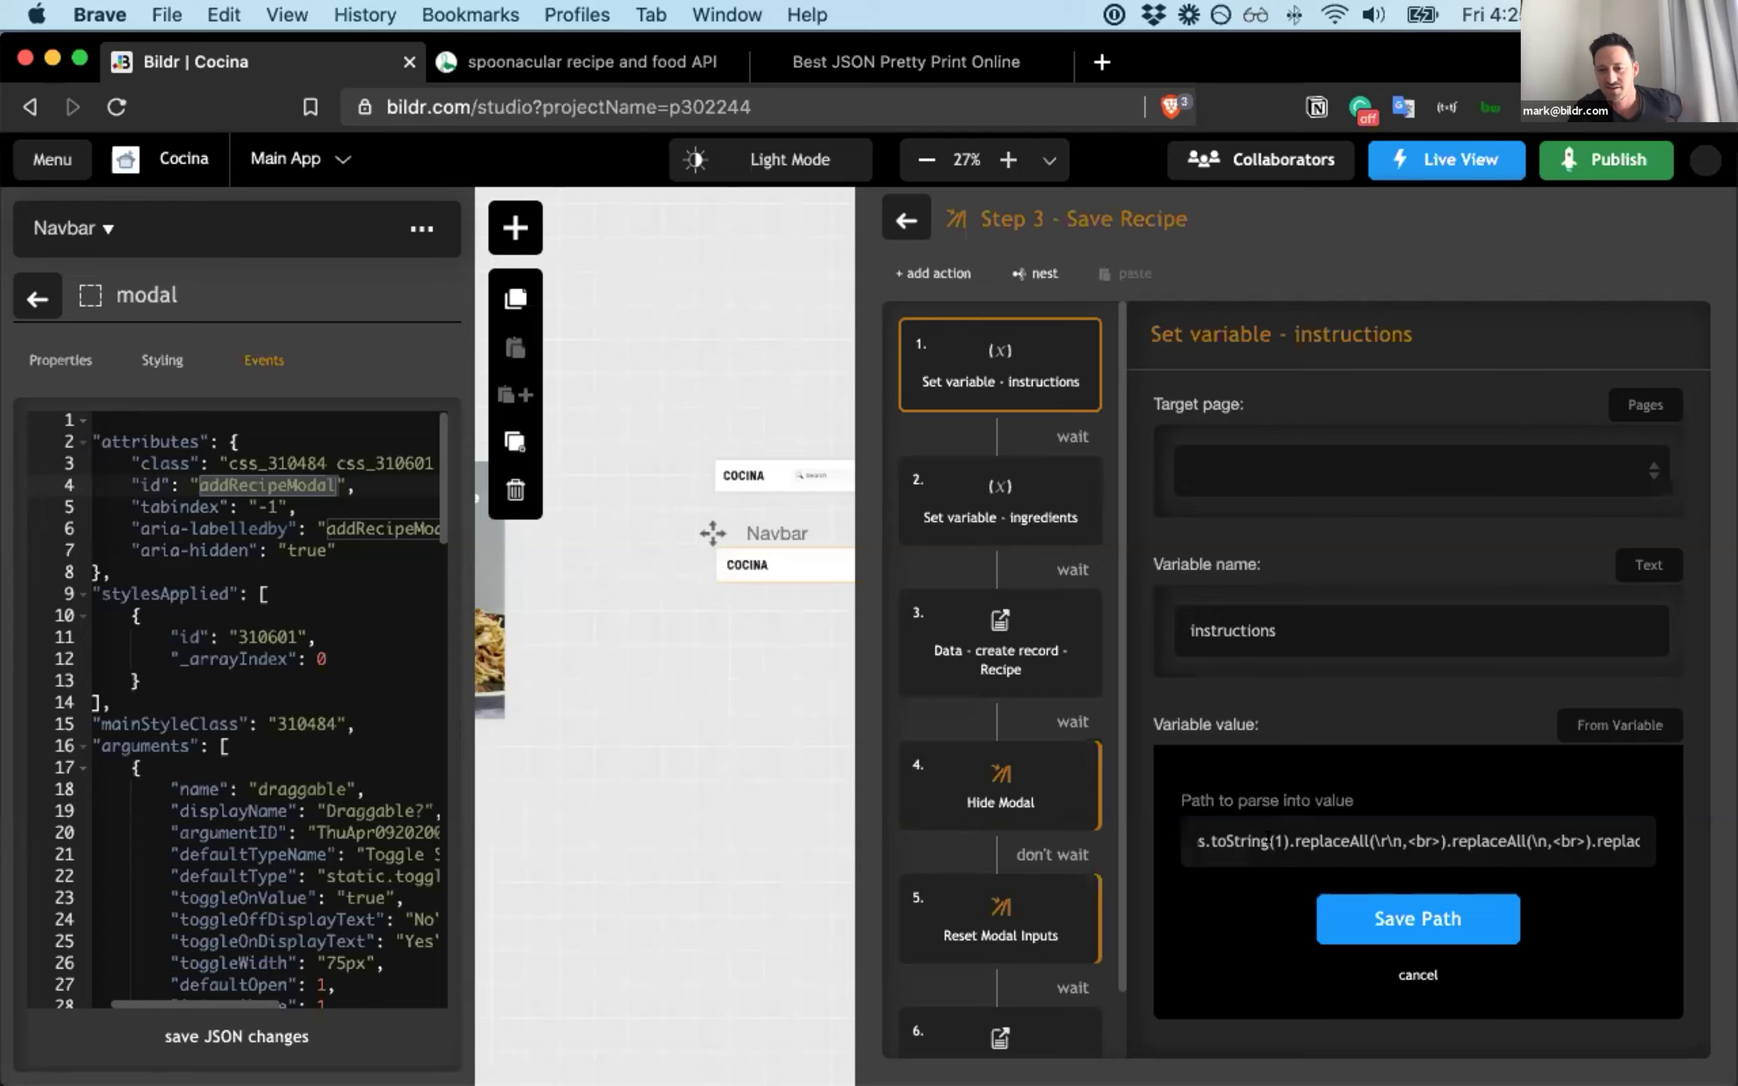
key("Right")
key("Right")
key("Right")
key("Right")
key("Right")
key("Right")
key("Right")
key("Right")
key("Right")
key("Right")
key("Right")
key("Right")
key("Right")
key("Right")
key("Right")
key("Right")
key("Right")
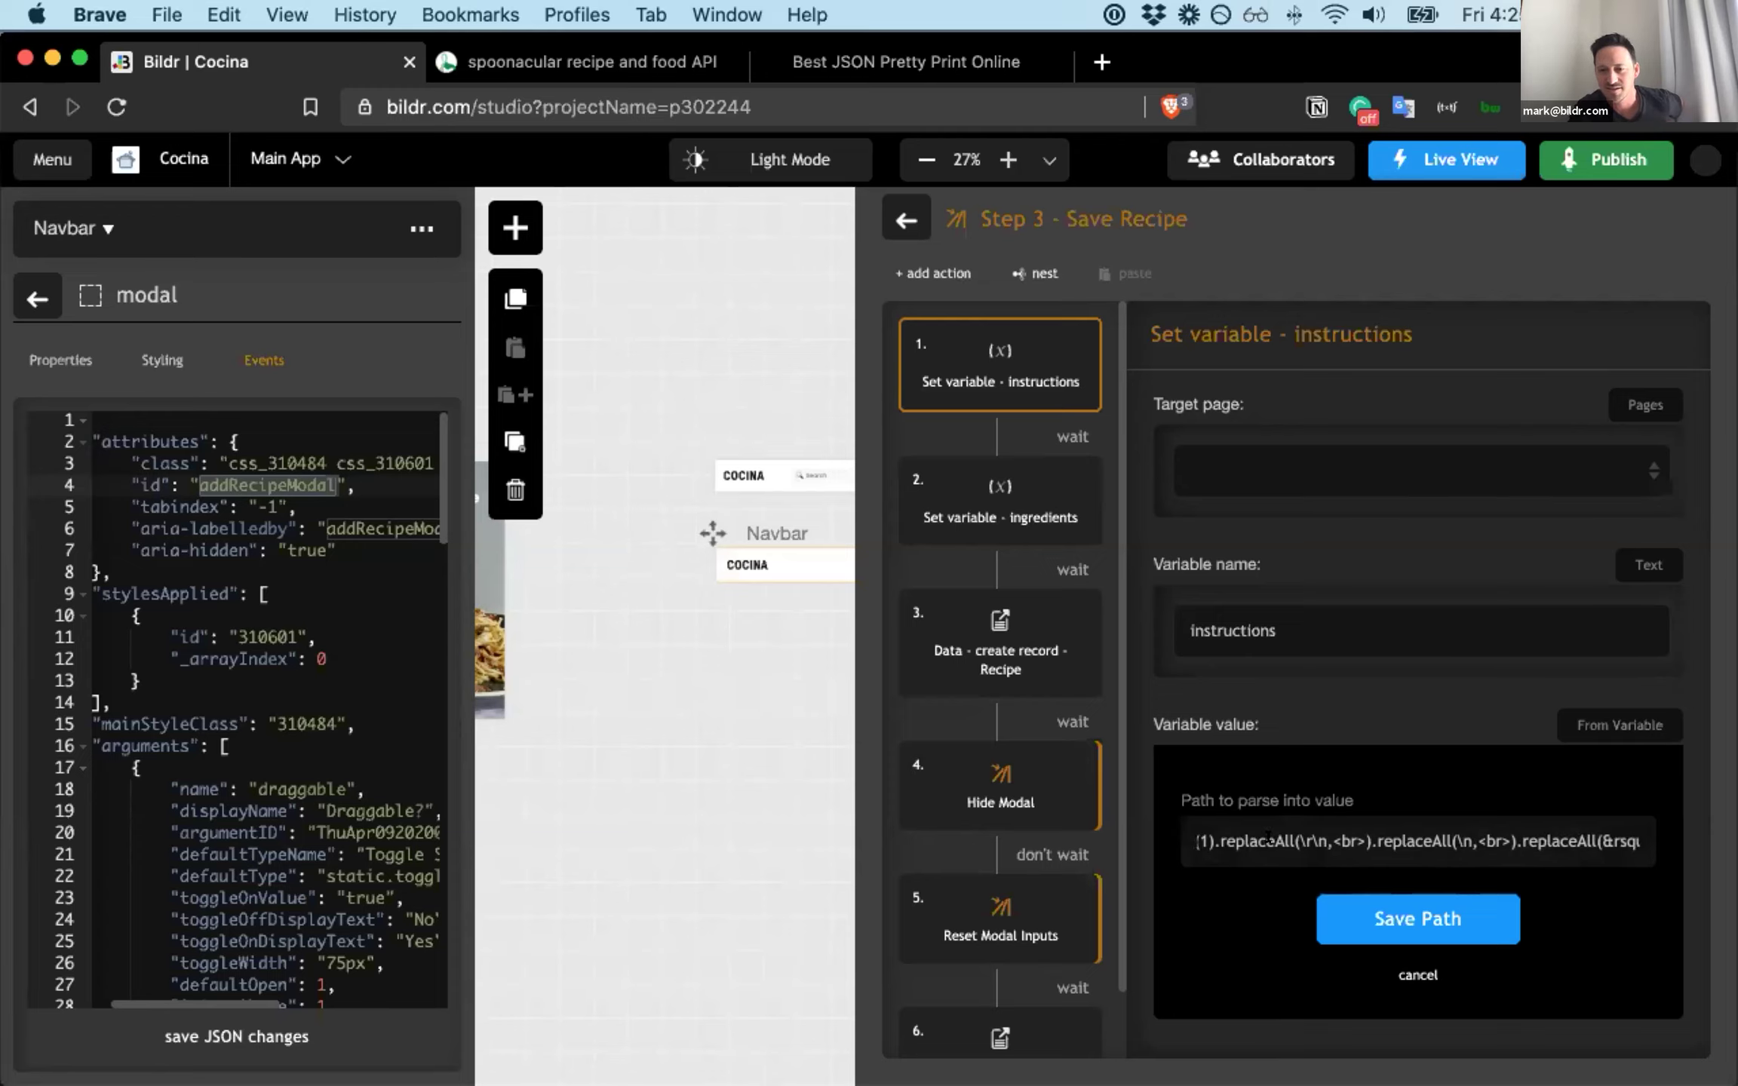
left_click(1421, 971)
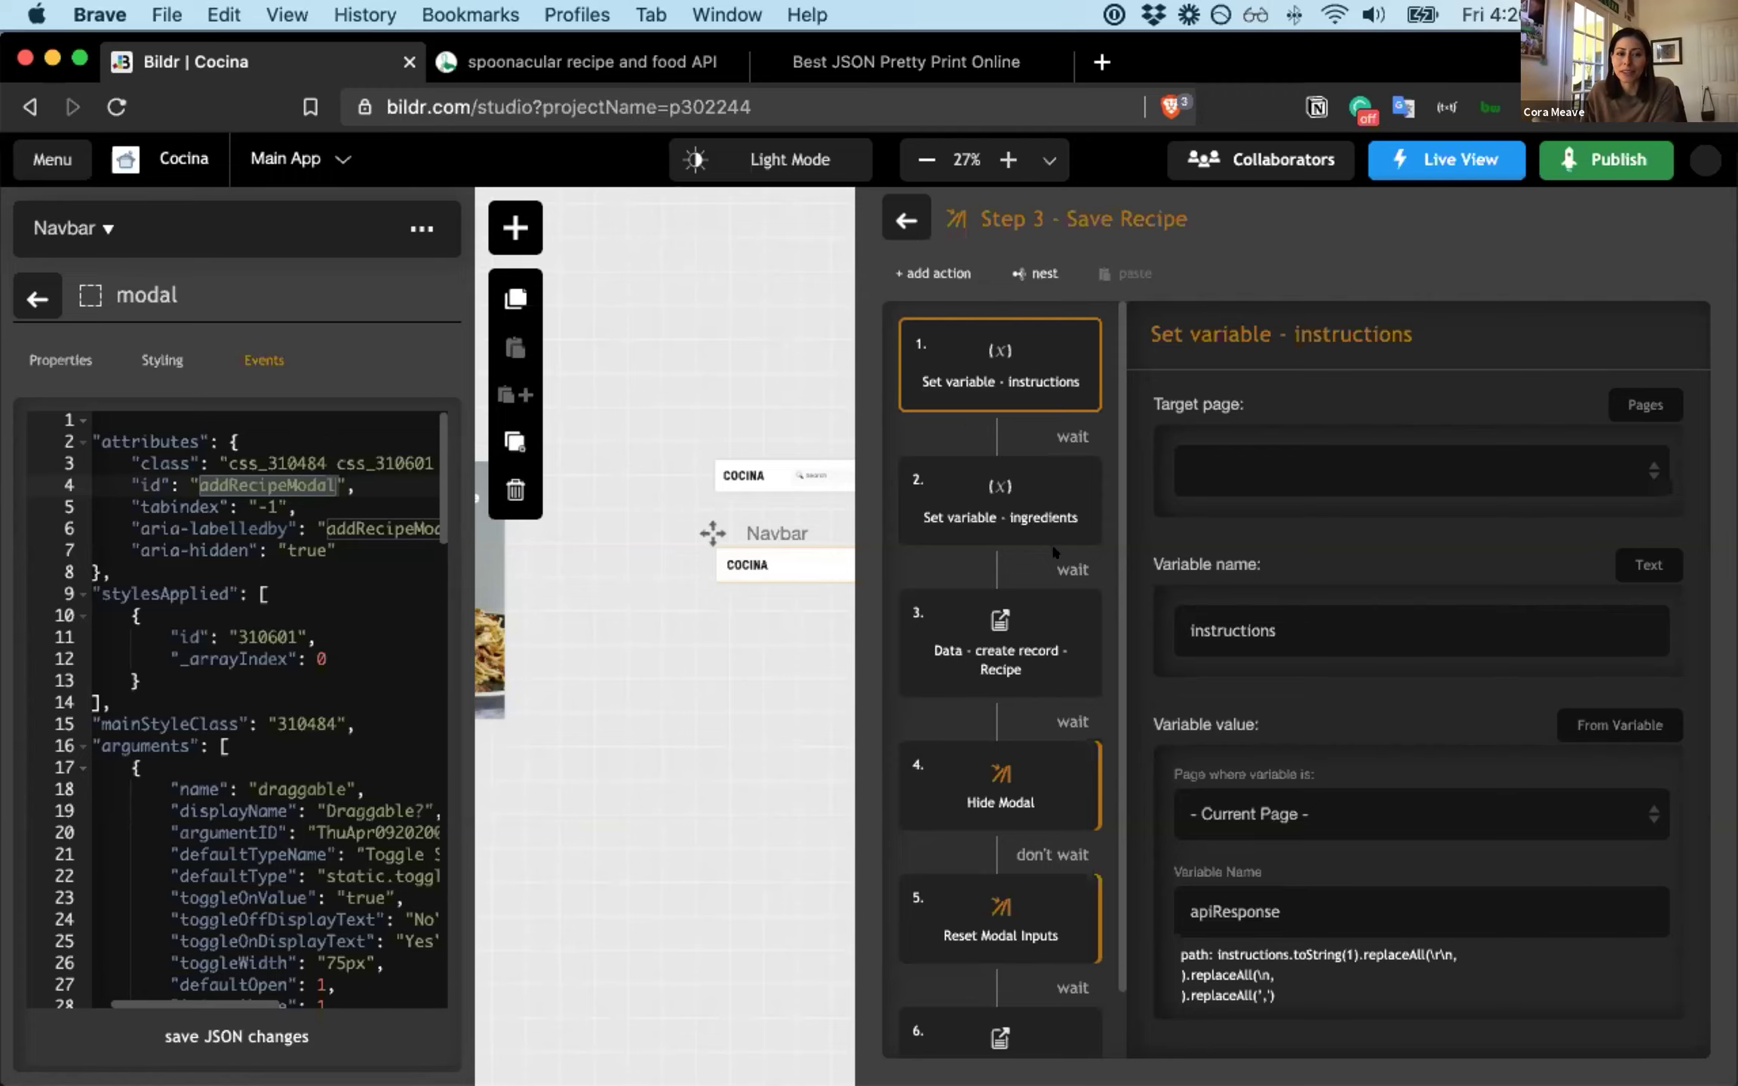
- Examine the Set variable - ingredients action and the other actions in Step 3 - Save Recipe
left_click(996, 509)
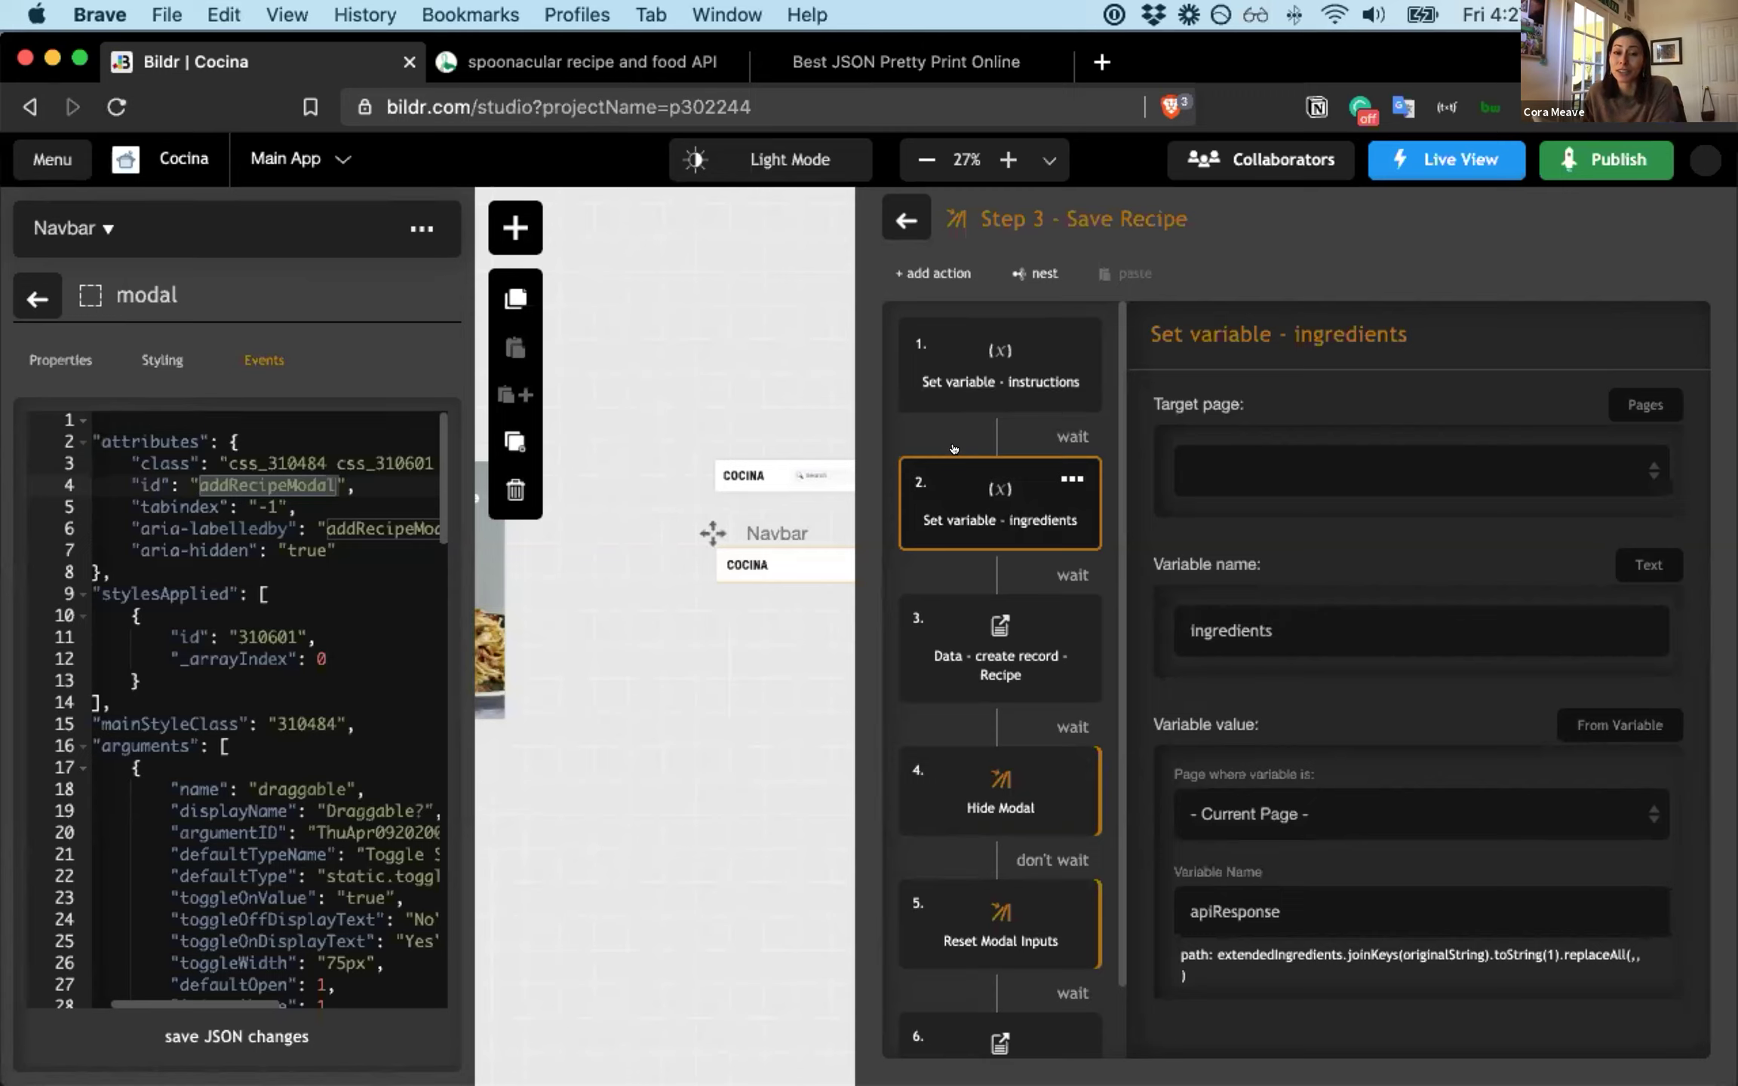
scroll(968, 798, "down", 3)
scroll(968, 798, "up", 3)
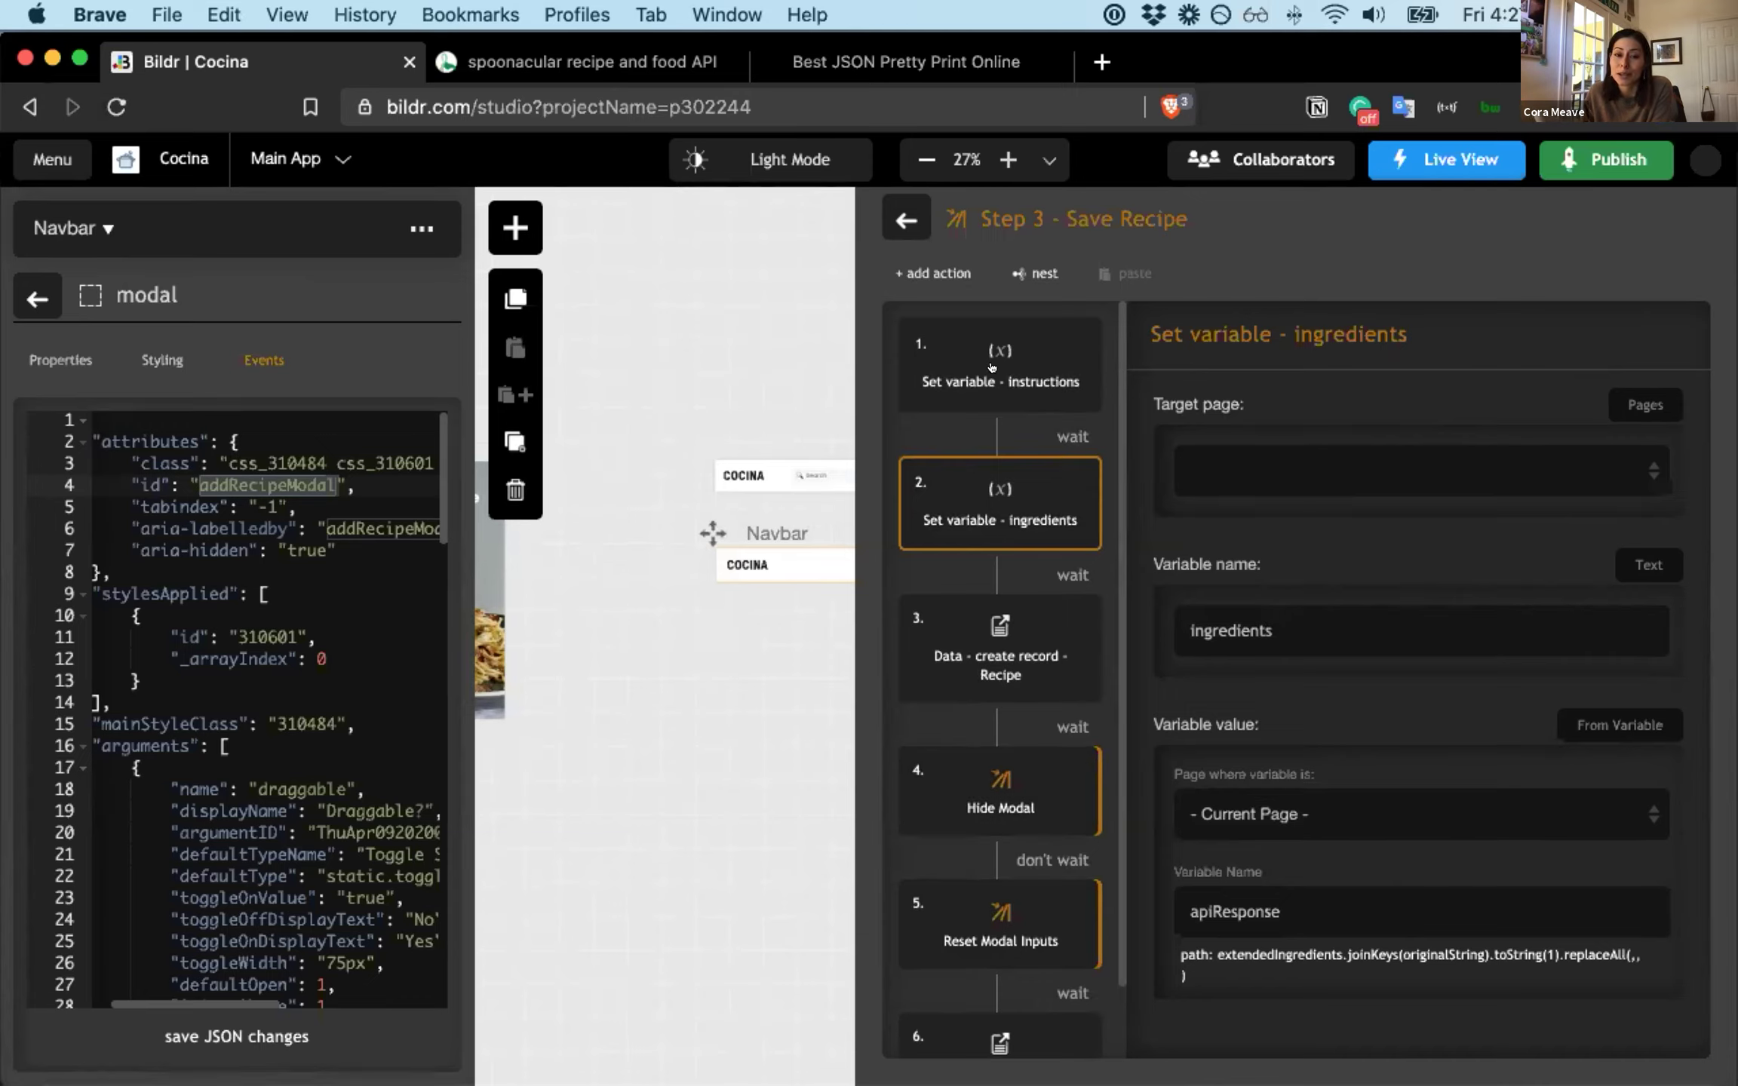
- Compare the instructions and ingredients Set variable actions, and open and close the ingredients variable's parsing path
left_click(1003, 392)
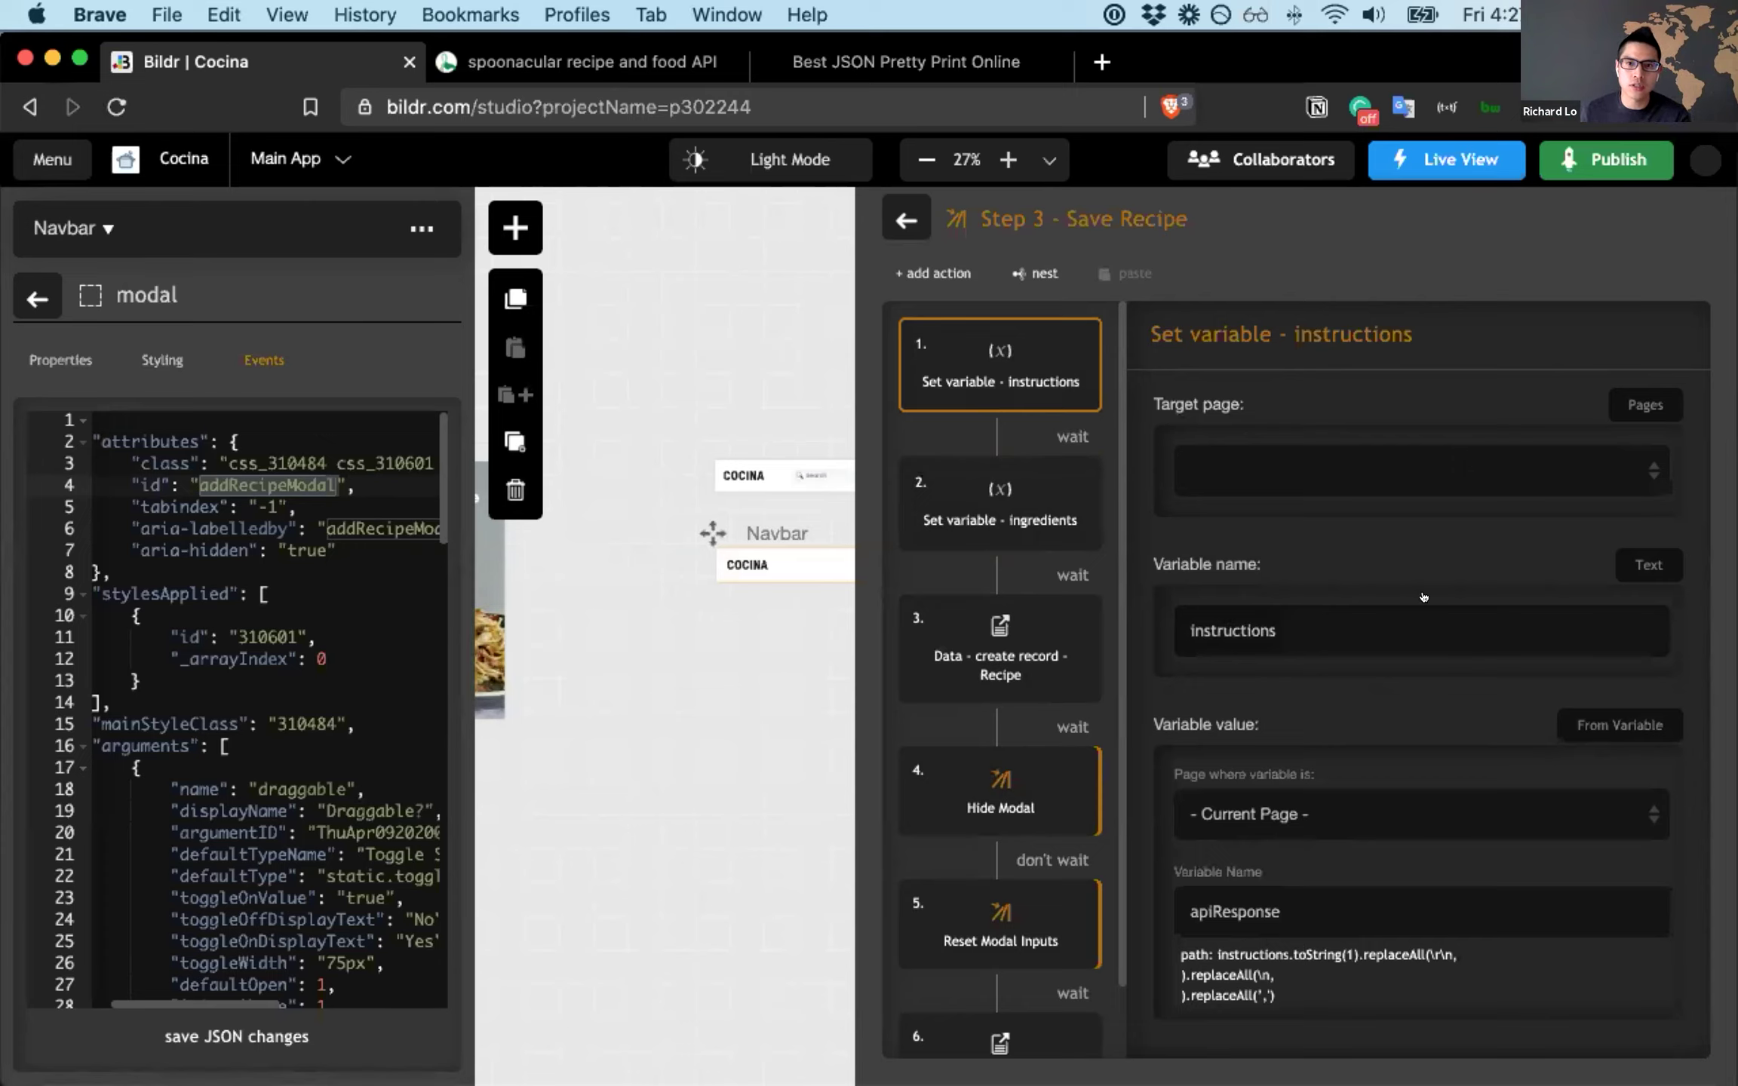
left_click(1000, 505)
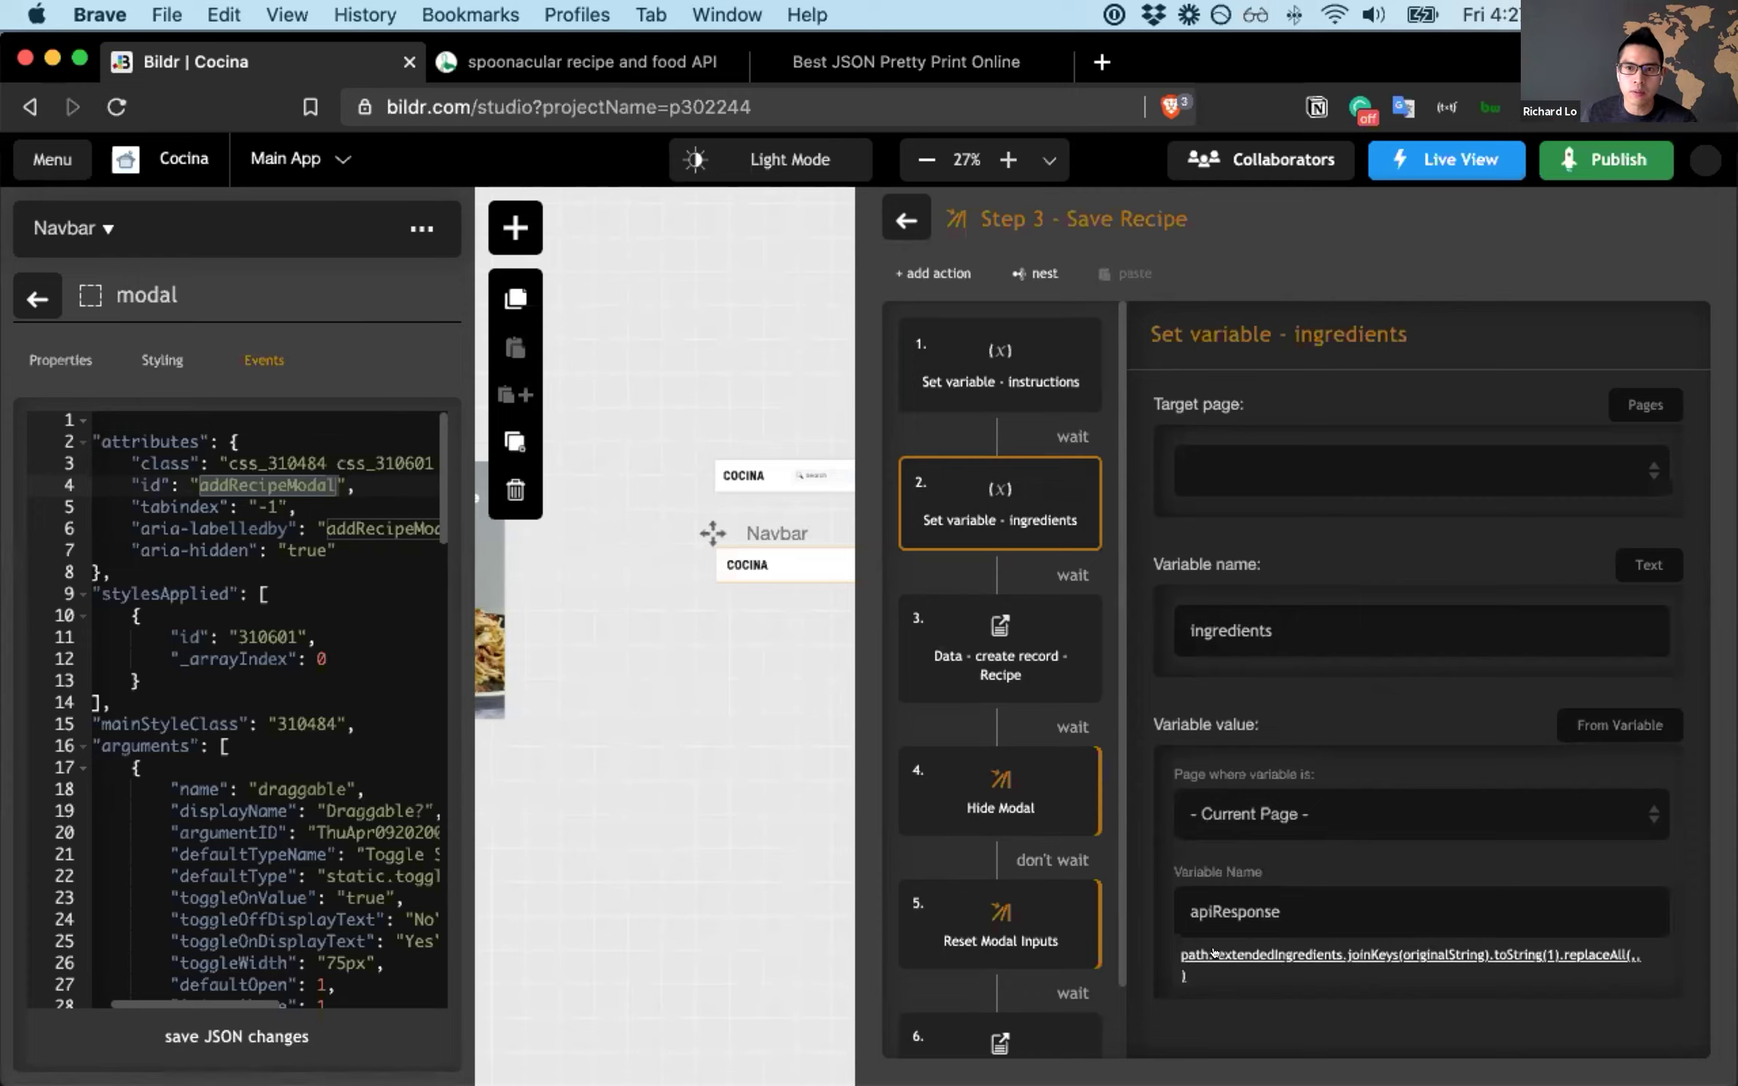
left_click(1258, 956)
left_click(1336, 905)
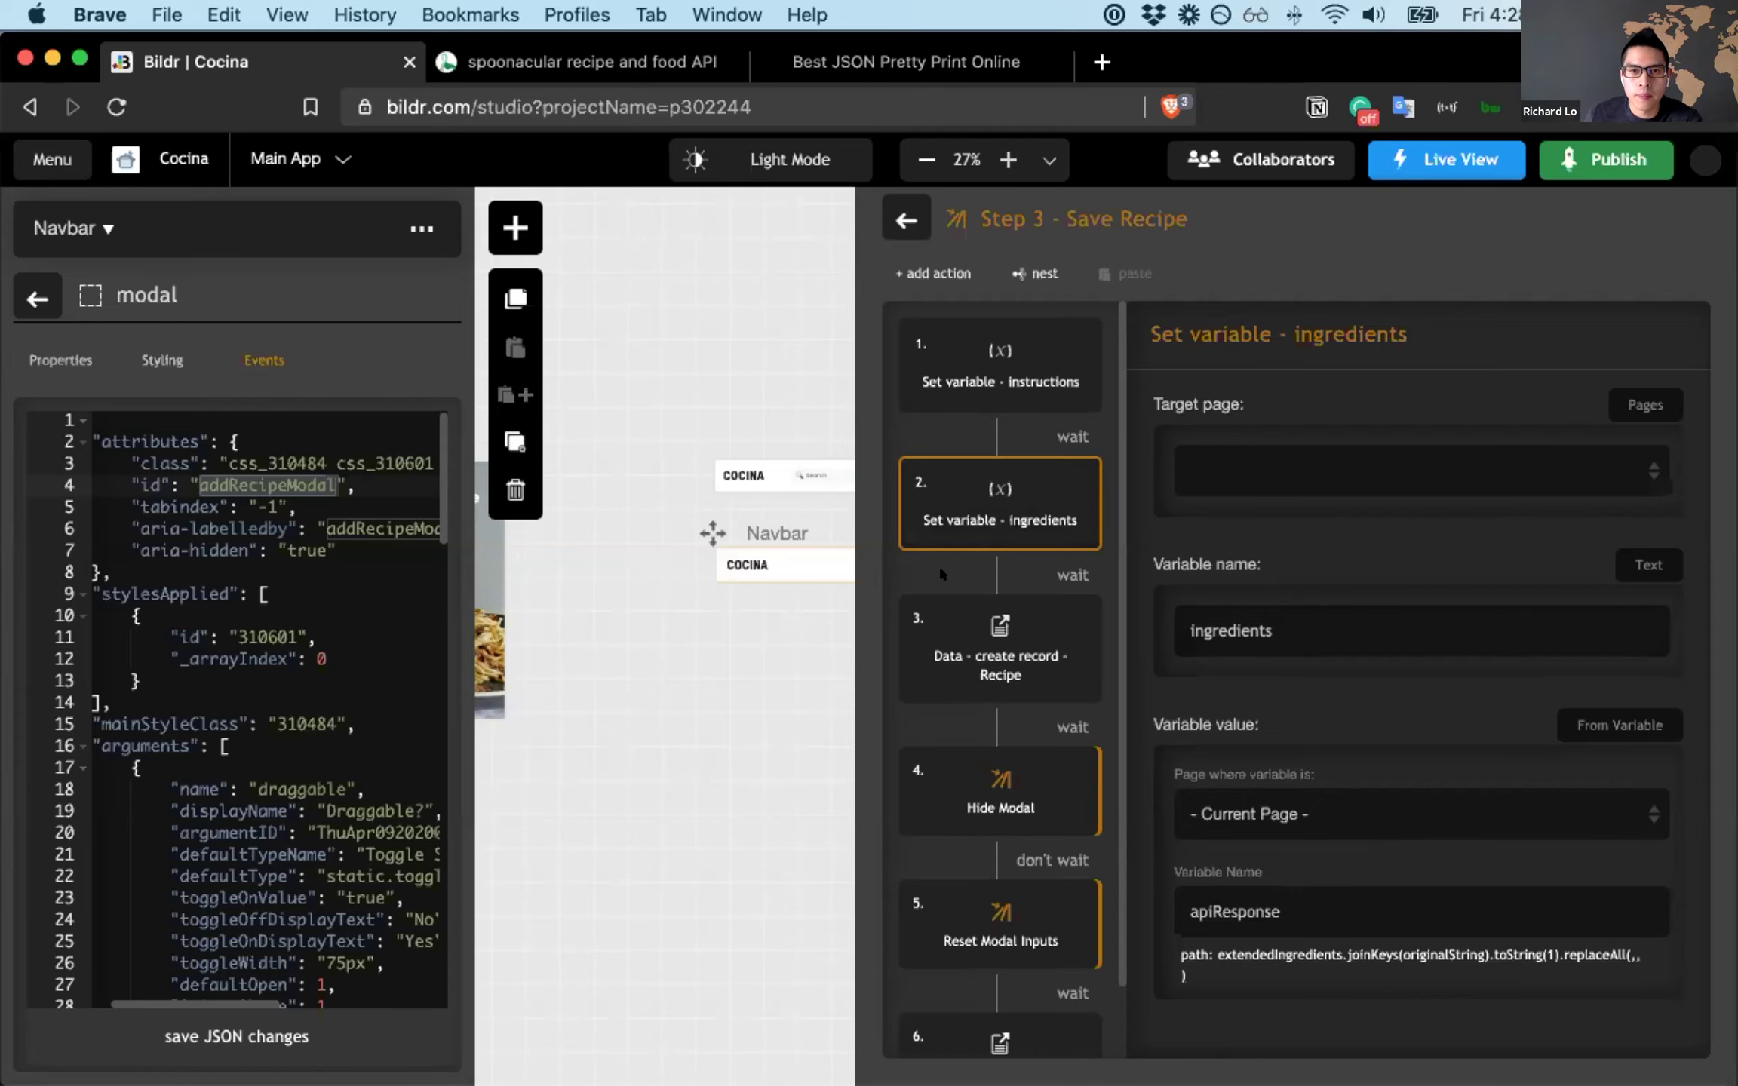
- Open Data - create record - Recipe in Step 3 - Save Recipe and examine its data collection, field mappings and created record ID variable
left_click(950, 619)
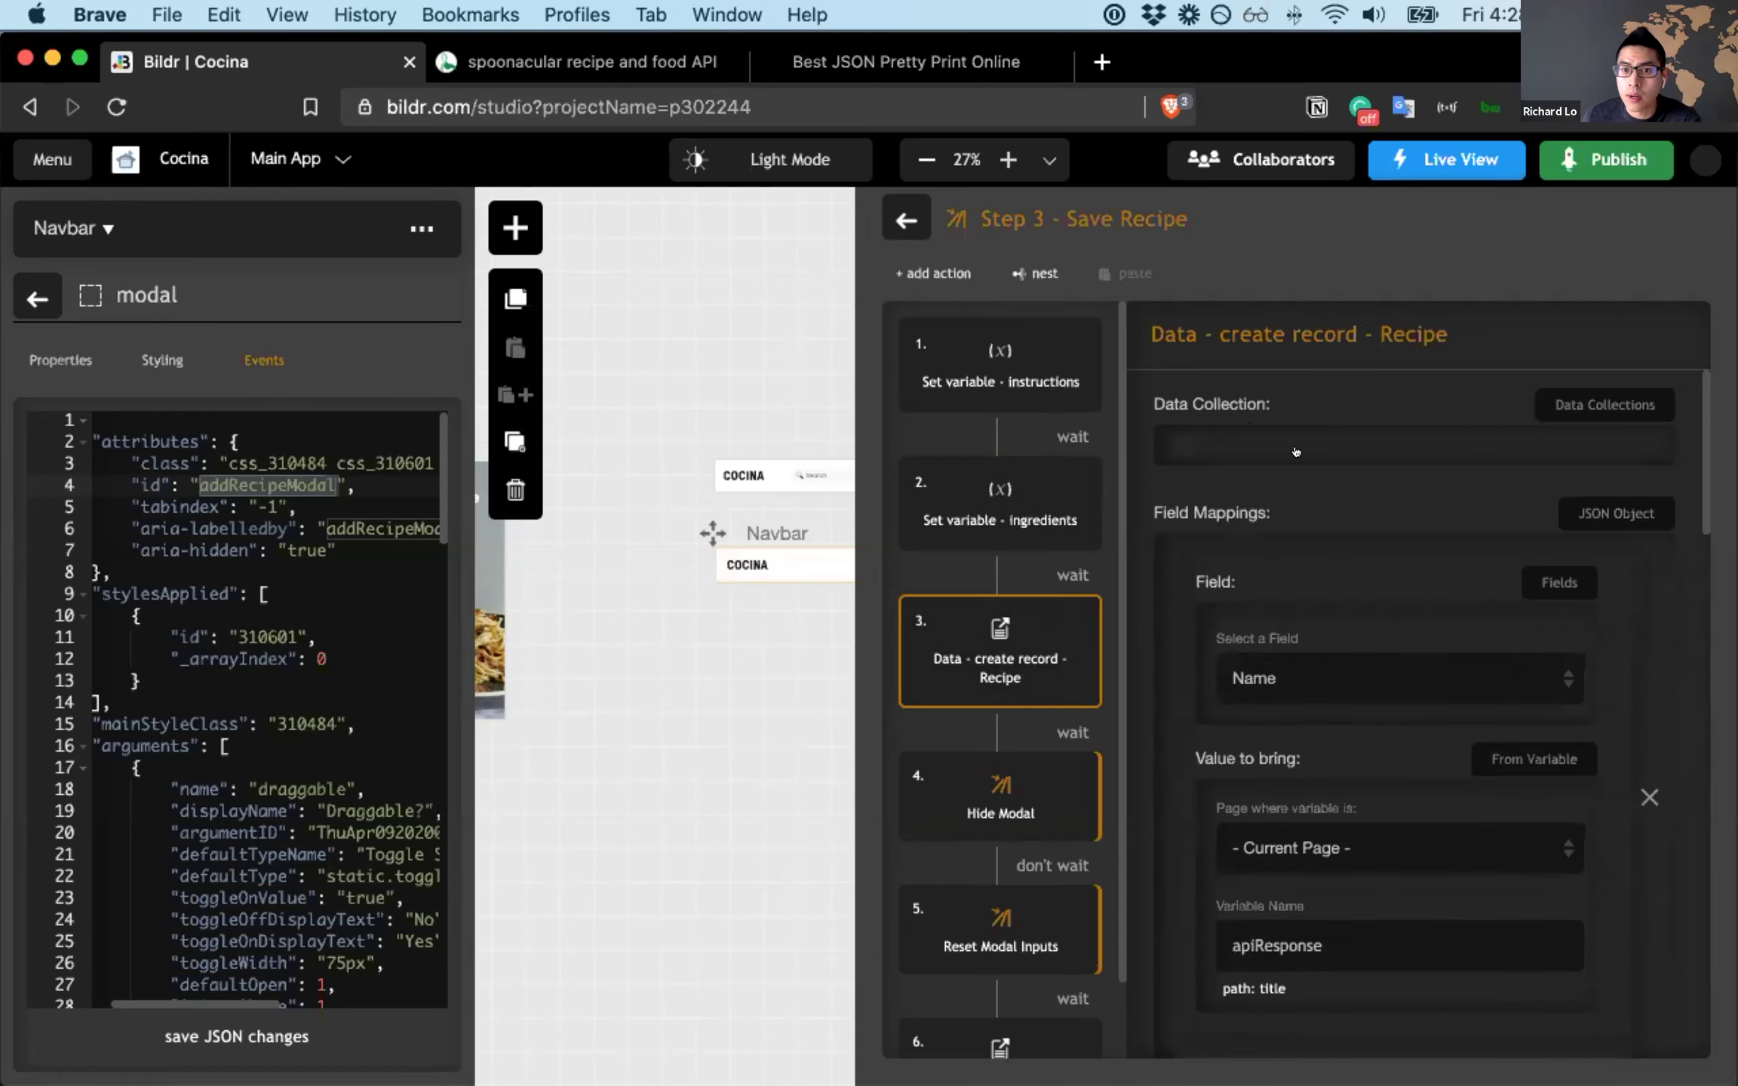
scroll(1349, 444, "down", 1)
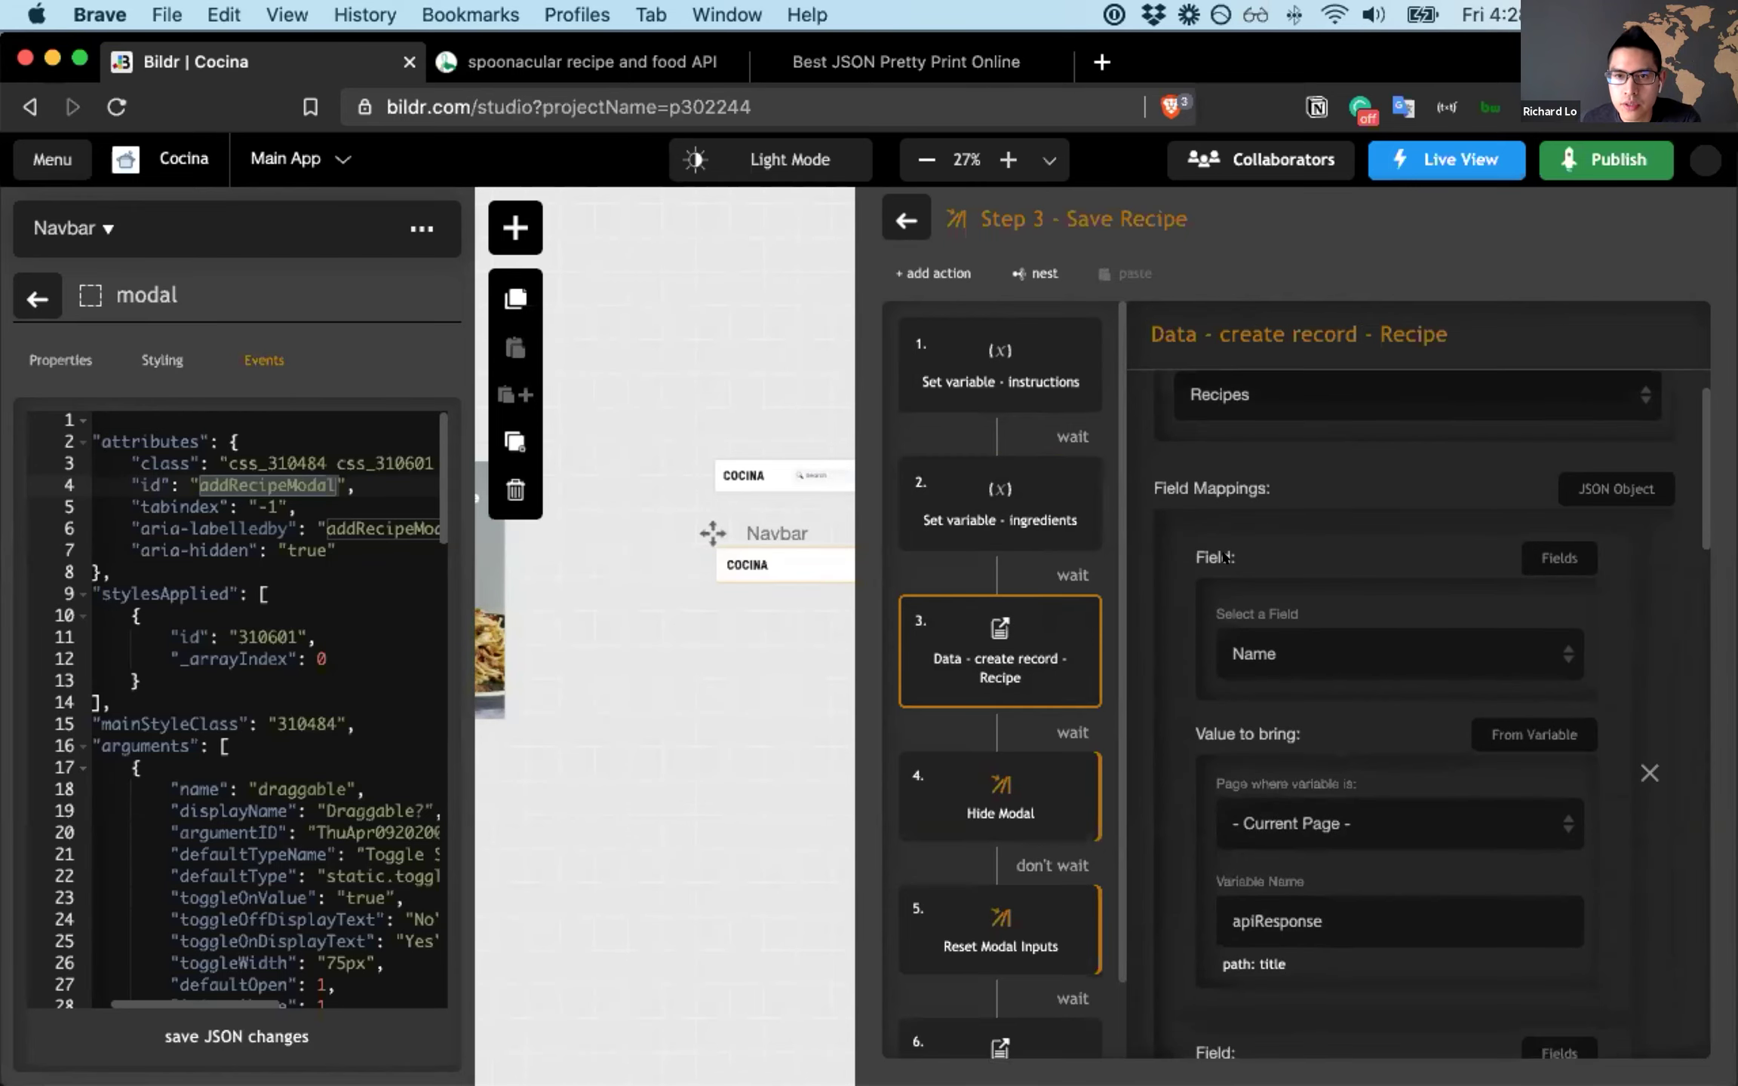
scroll(1314, 628, "down", 1)
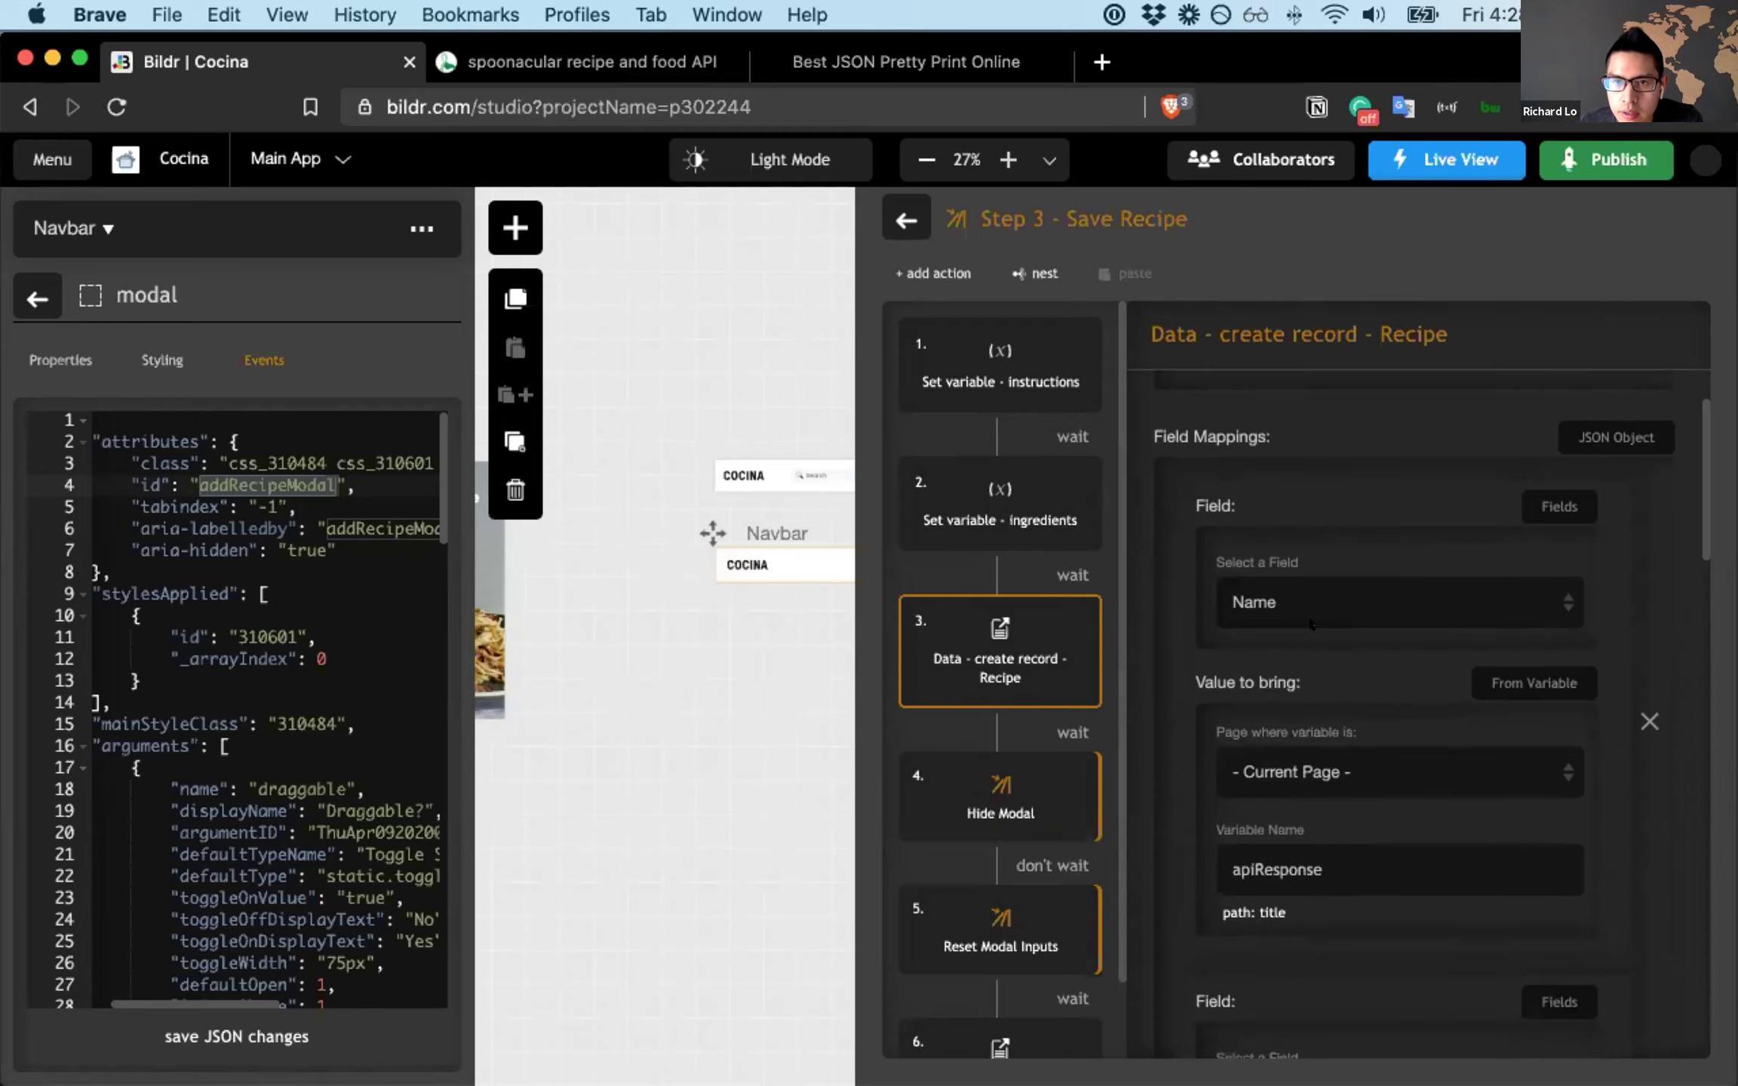
scroll(1316, 648, "down", 4)
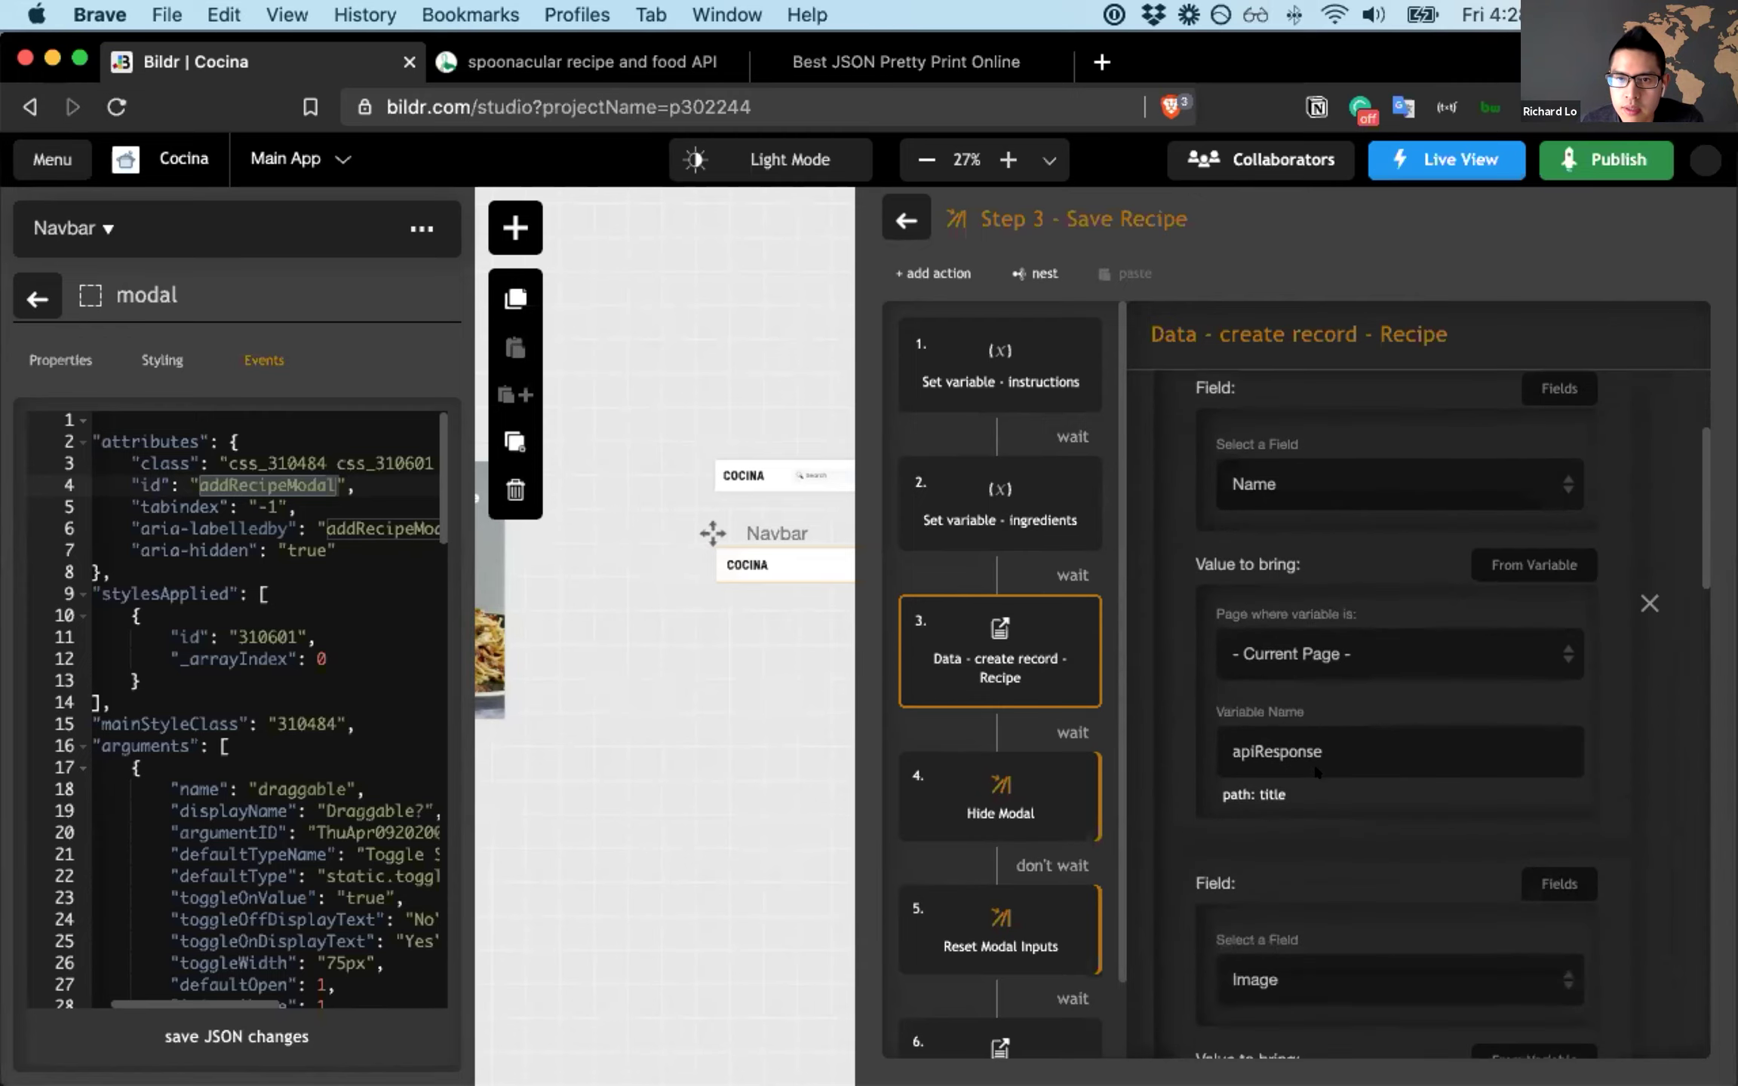
scroll(1310, 701, "down", 4)
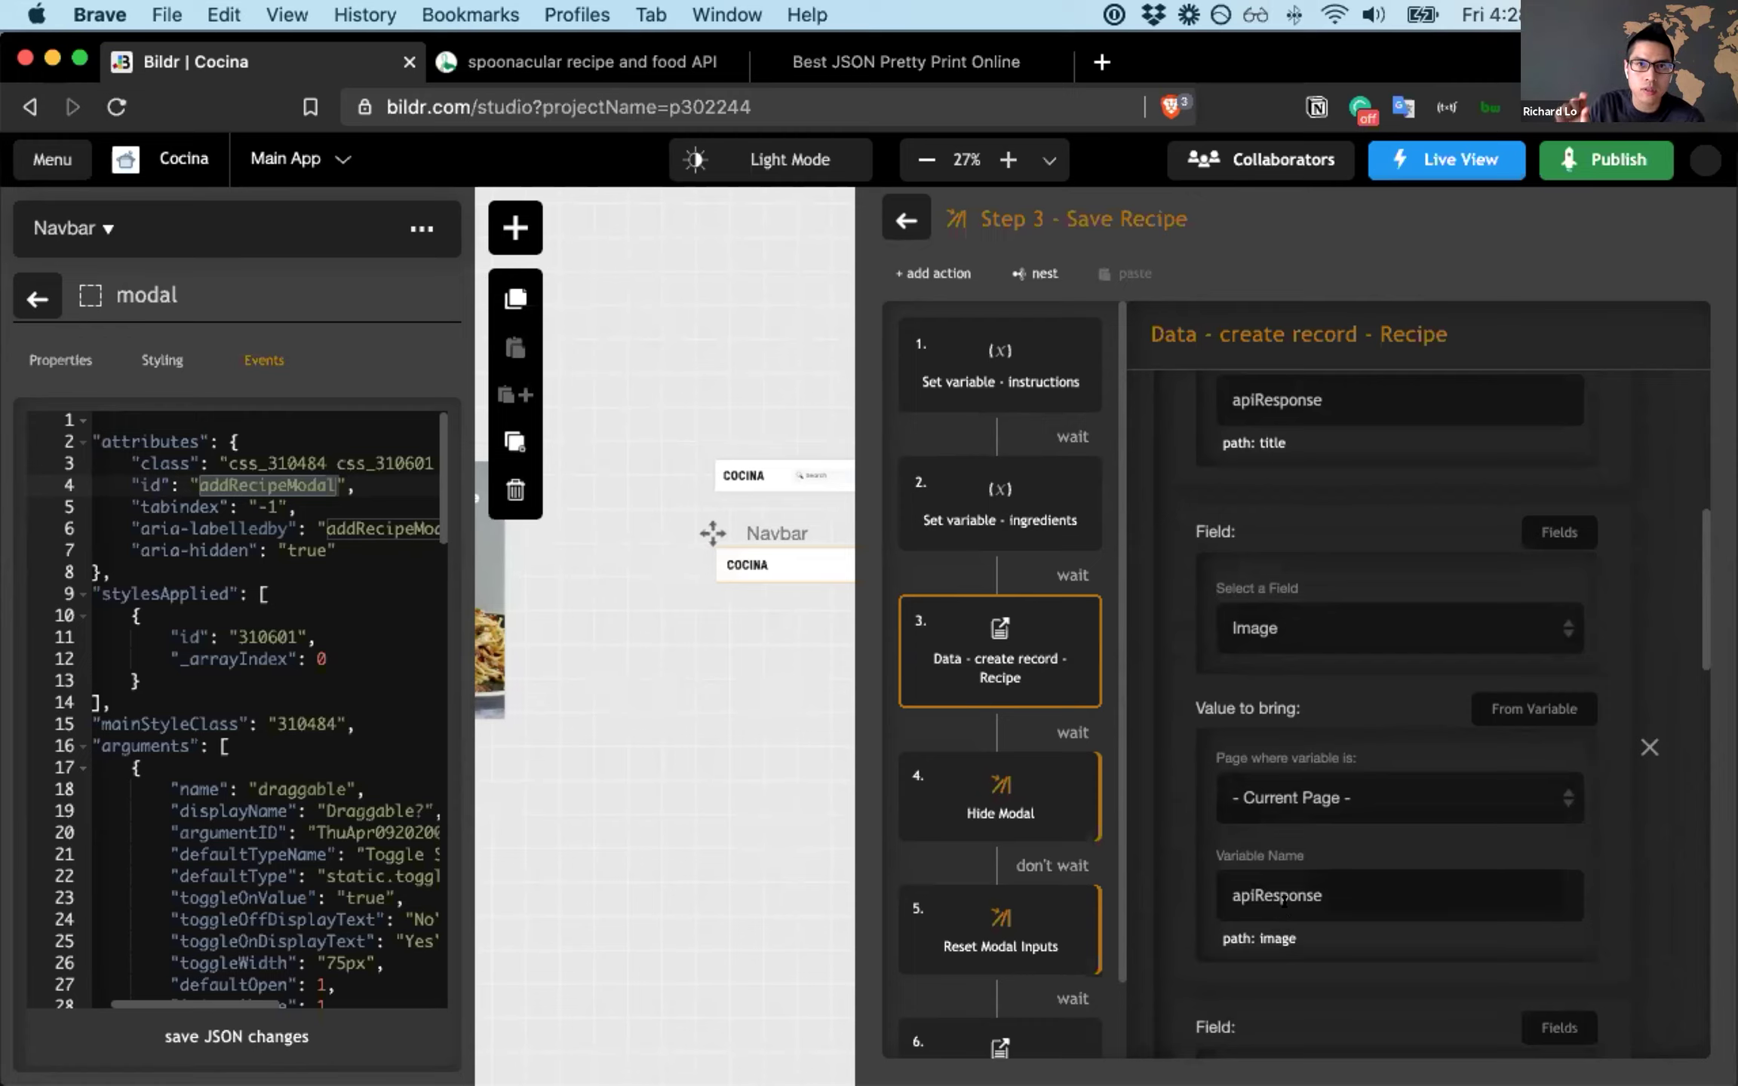
scroll(1284, 878, "down", 5)
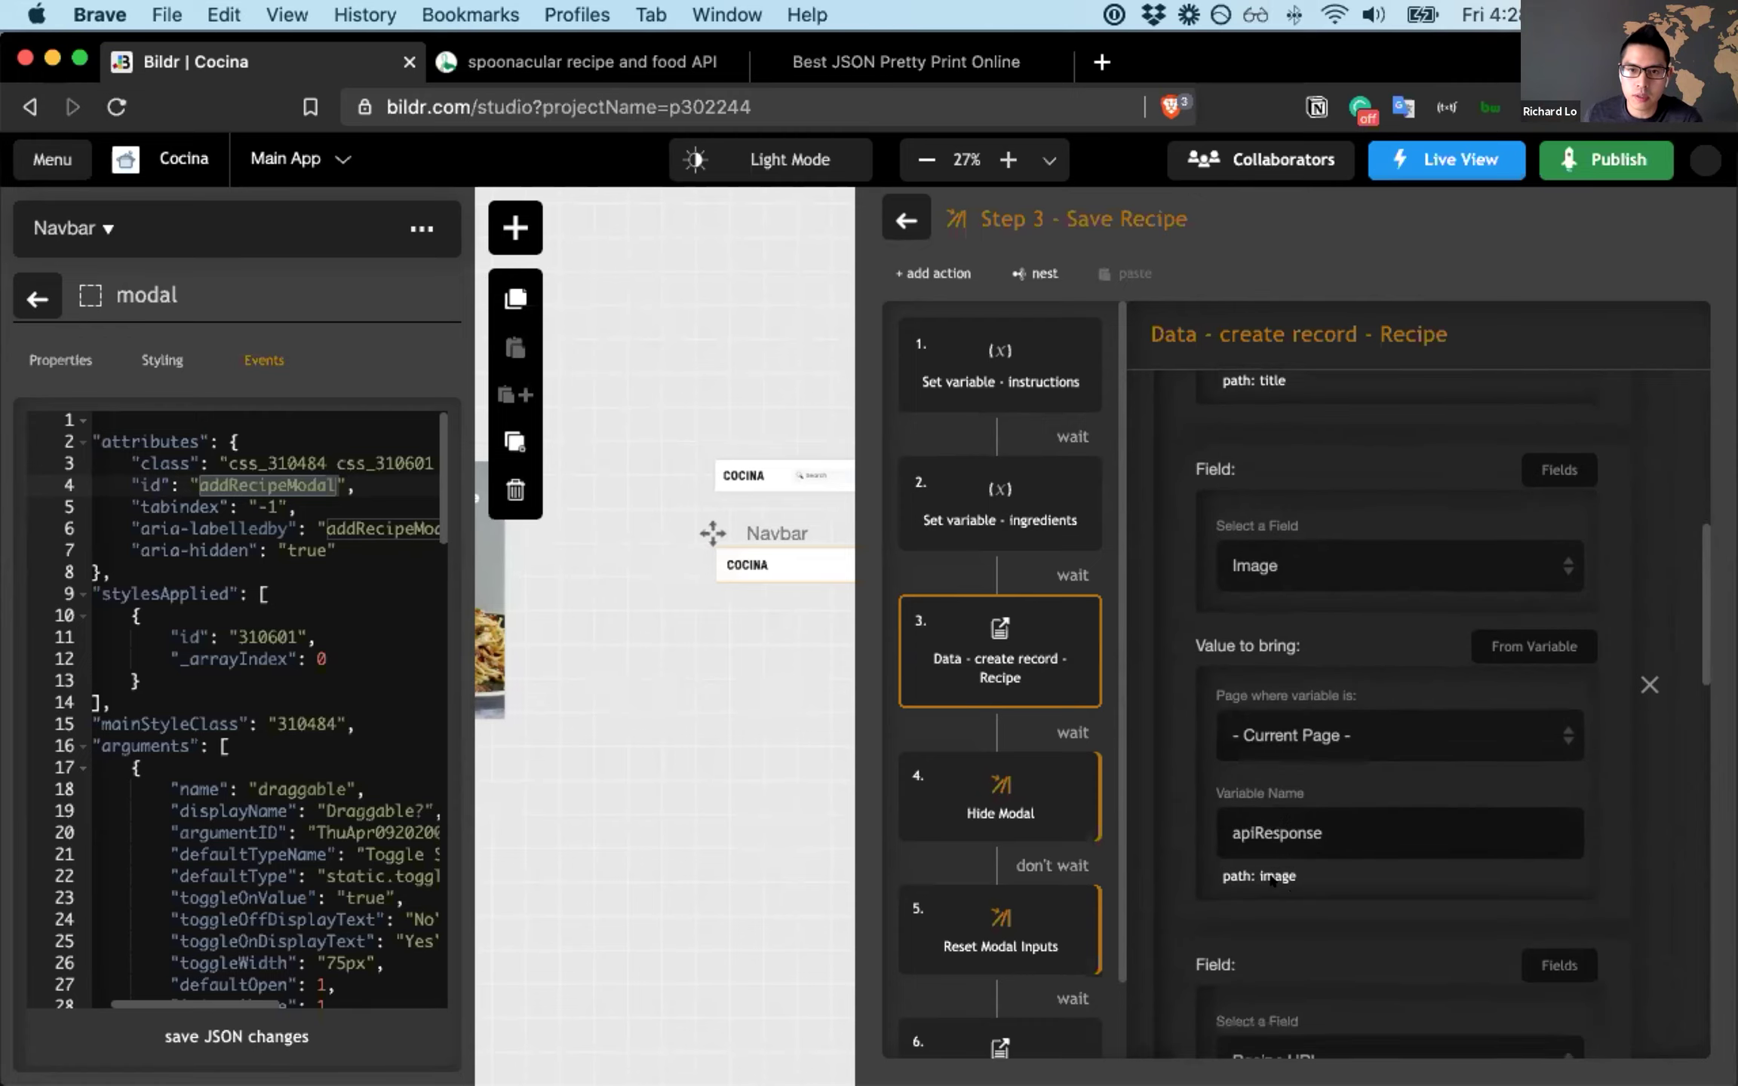
scroll(1287, 878, "down", 3)
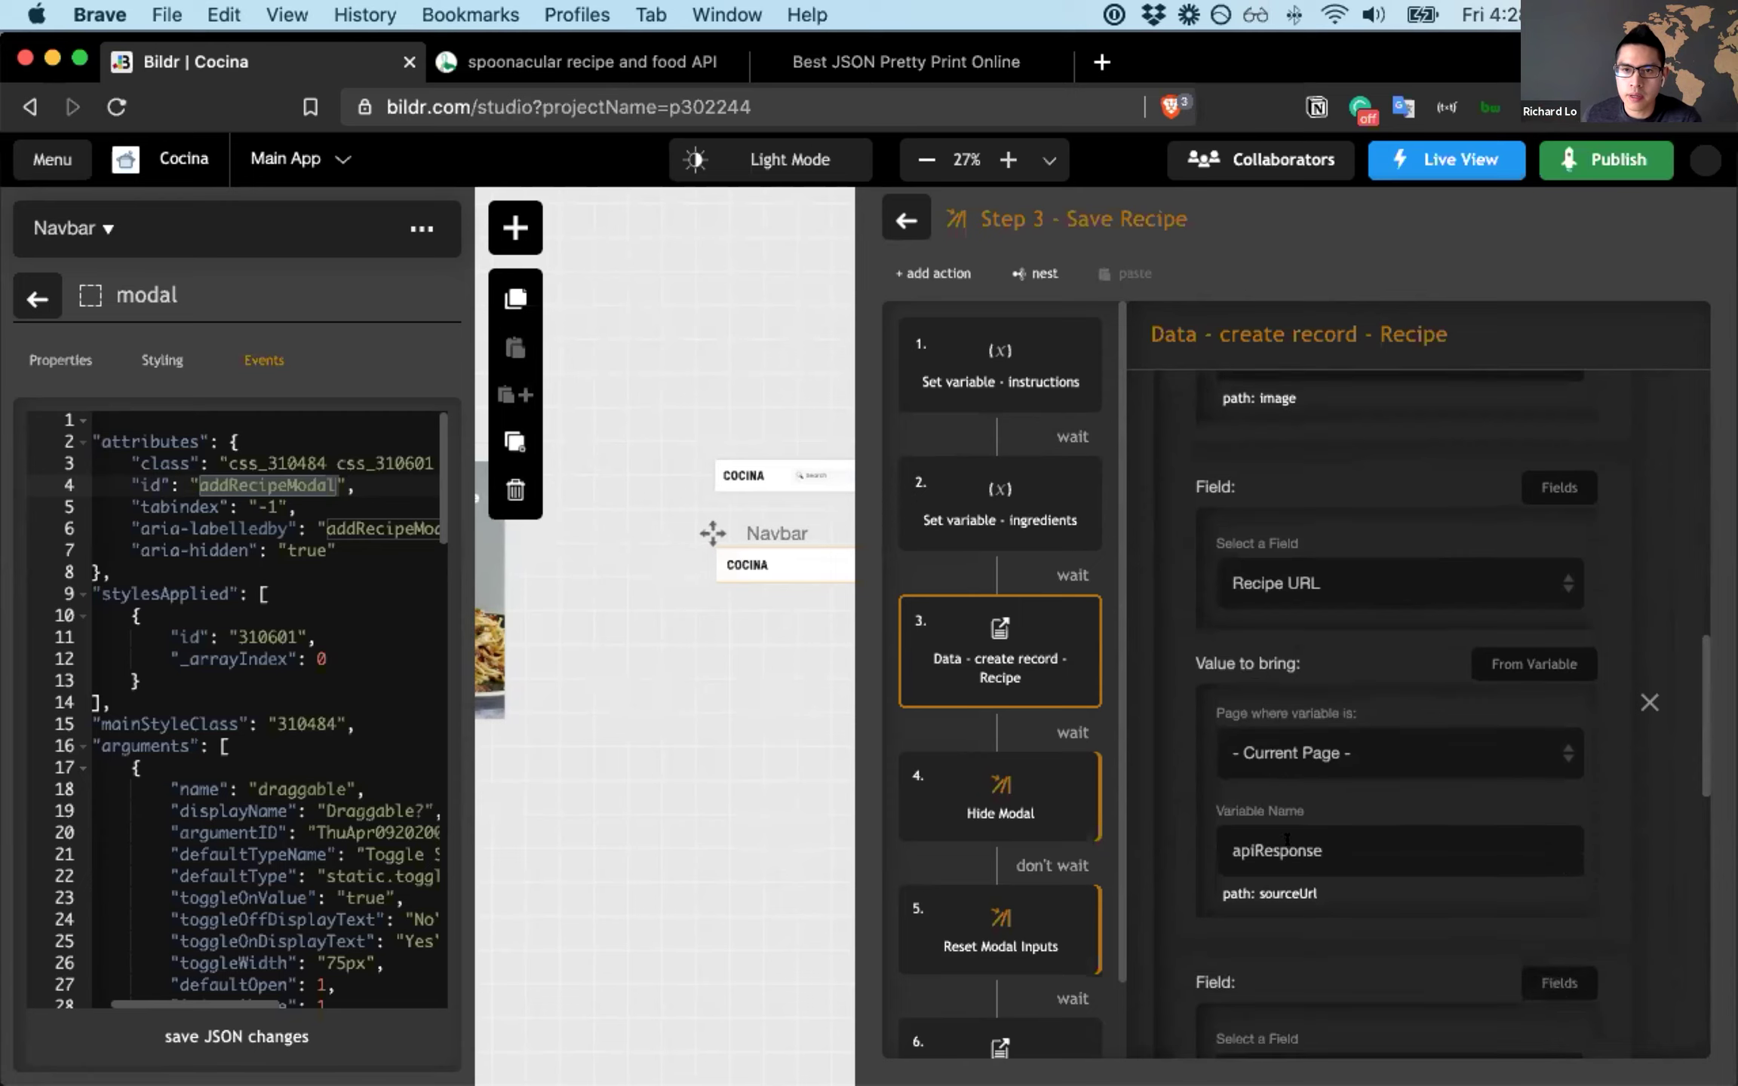
scroll(1313, 681, "down", 6)
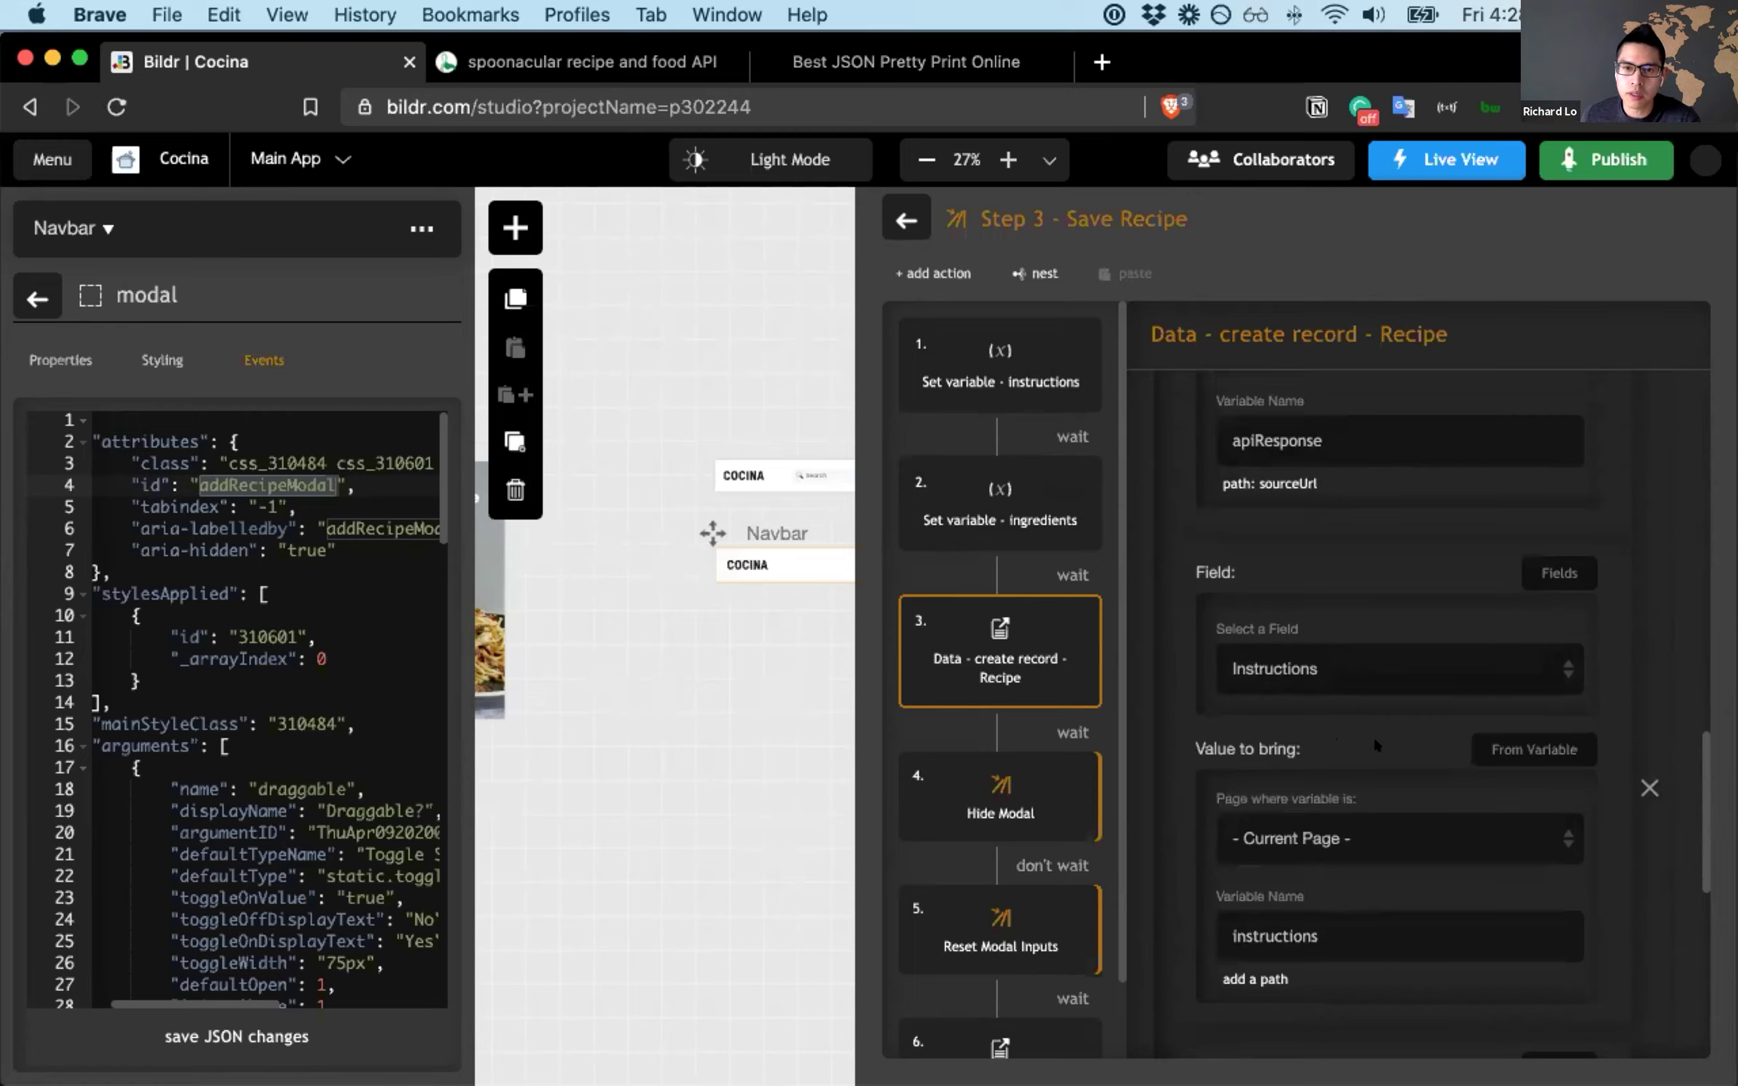
scroll(1334, 925, "down", 6)
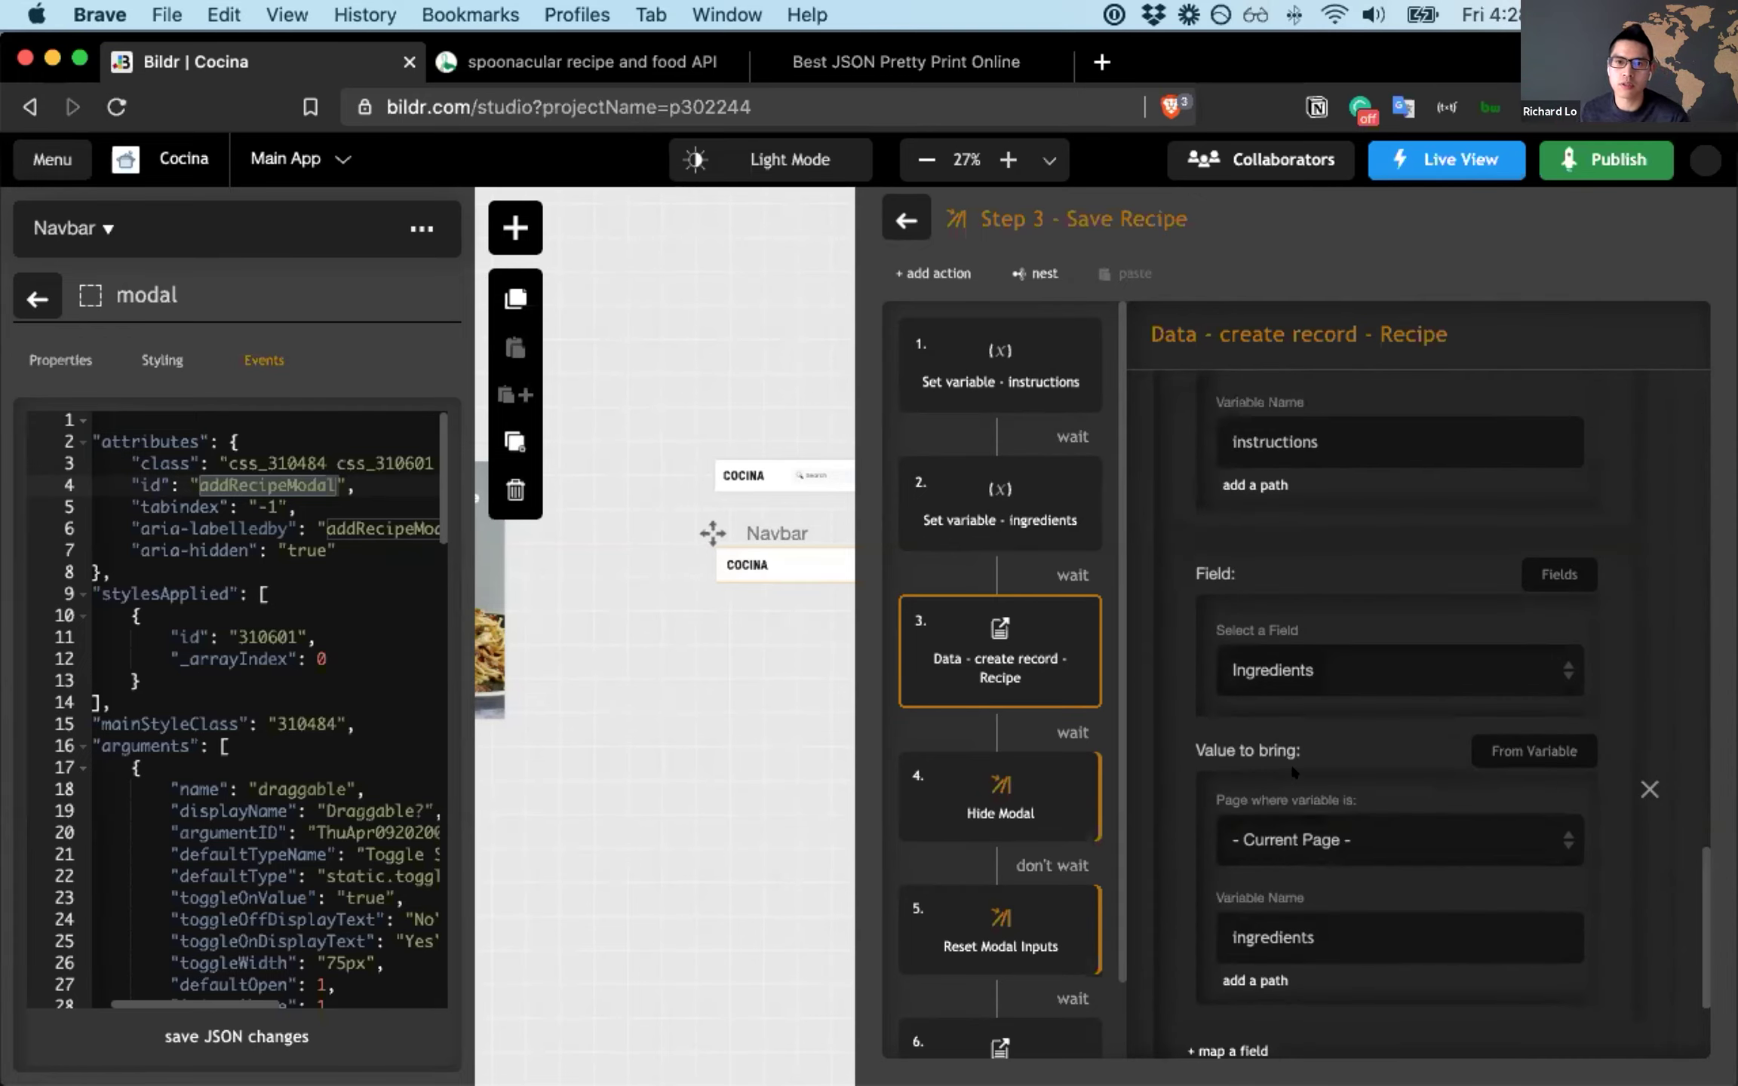
scroll(1349, 923, "down", 3)
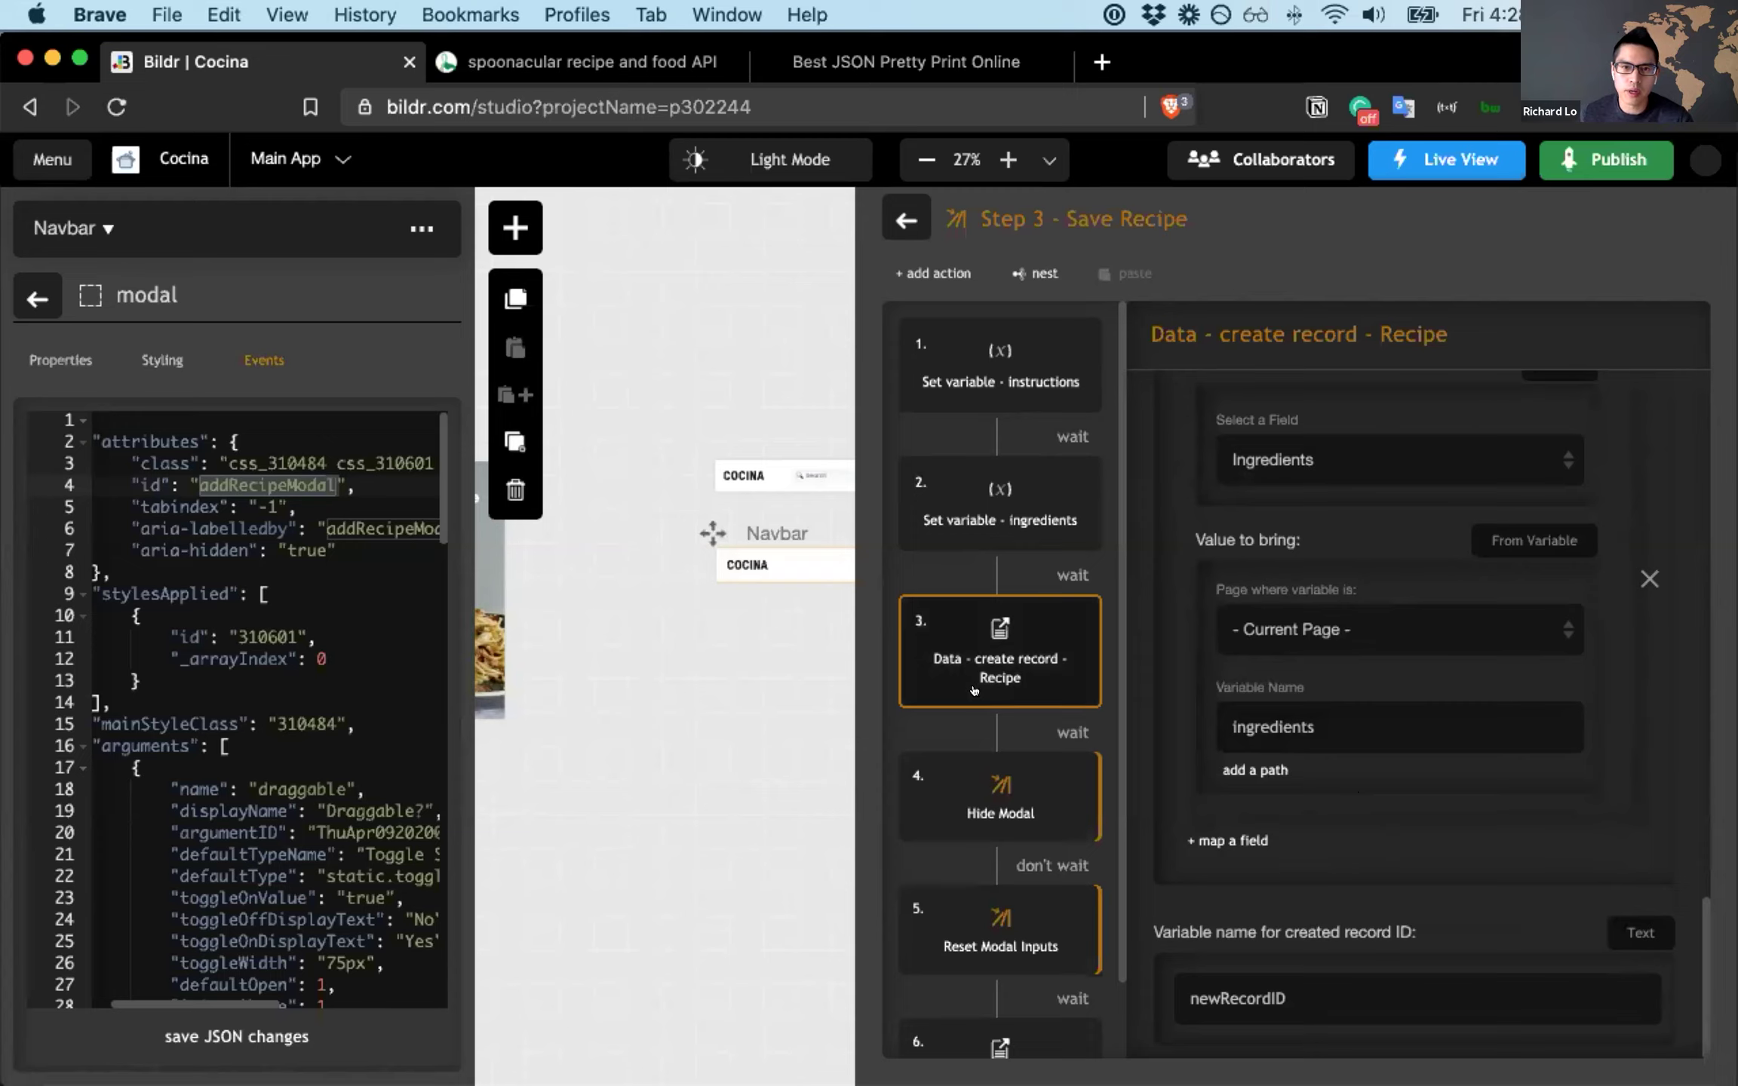
- Look over the remaining actions in Step 3 - Save Recipe, from Hide Modal through opening the Edit Recipe page
scroll(991, 837, "down", 2)
mouse_move(978, 826)
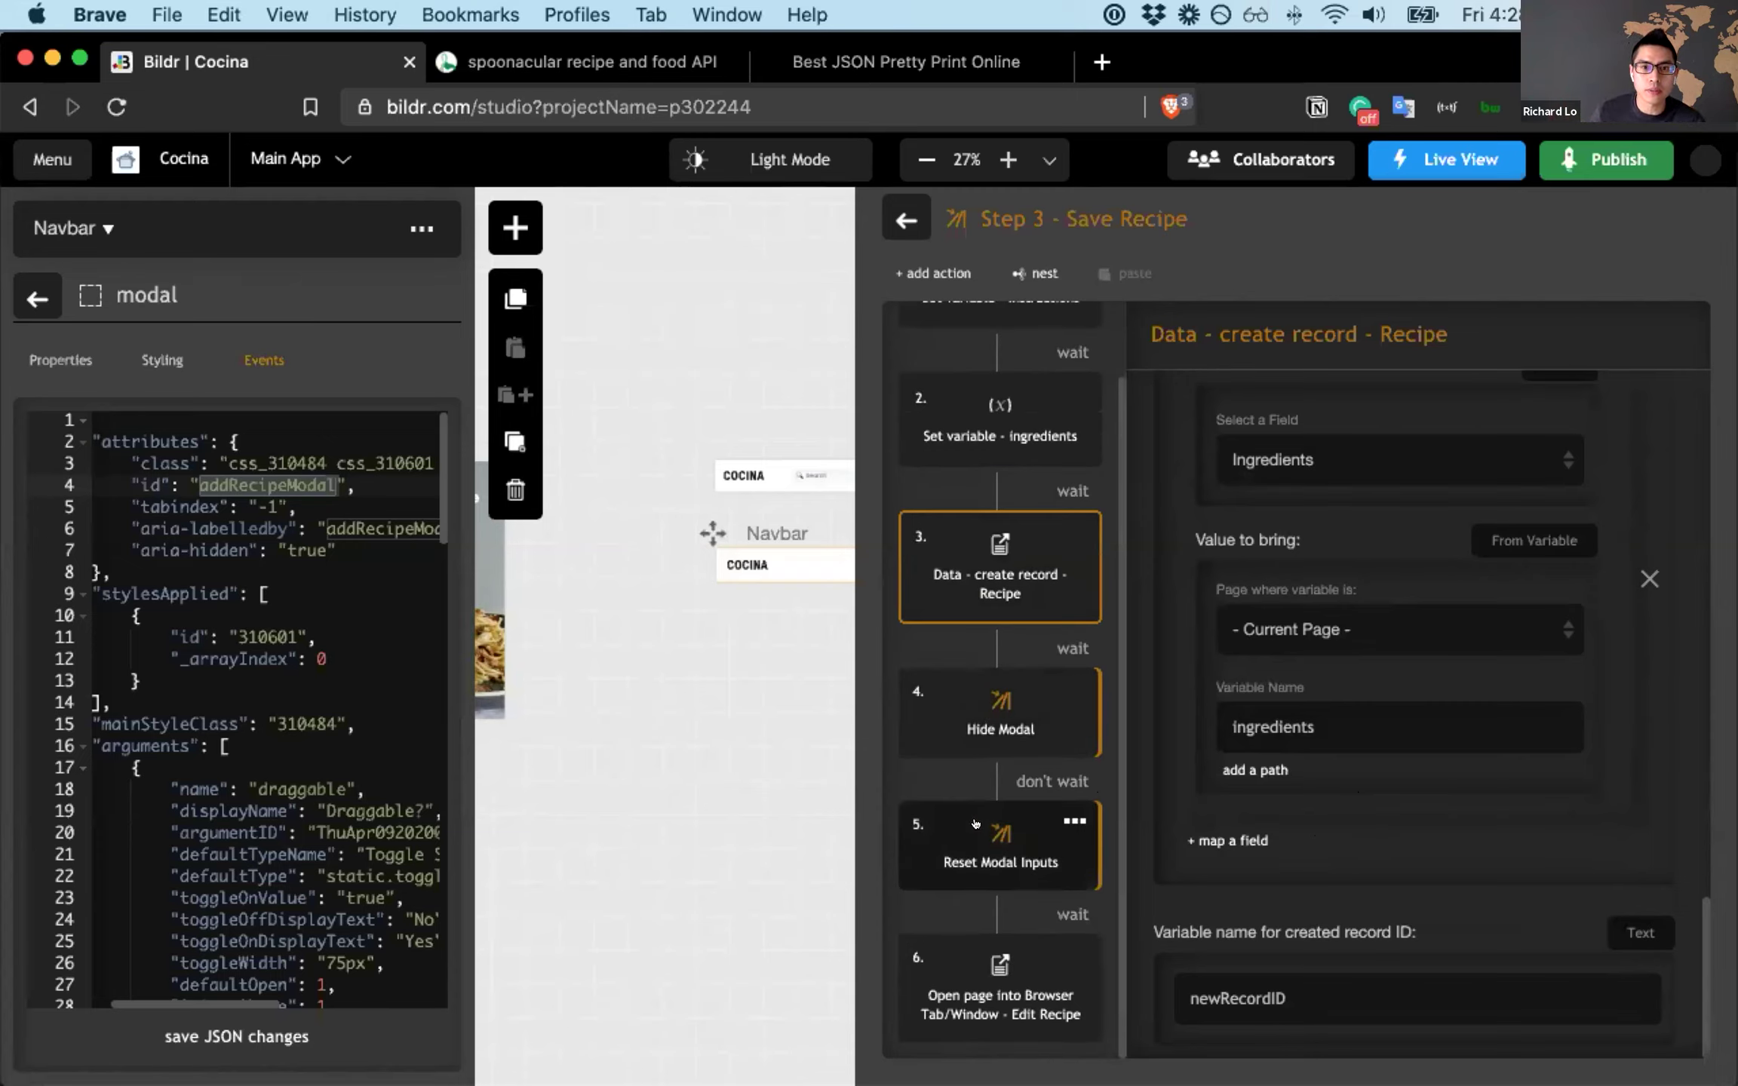
mouse_move(1005, 1049)
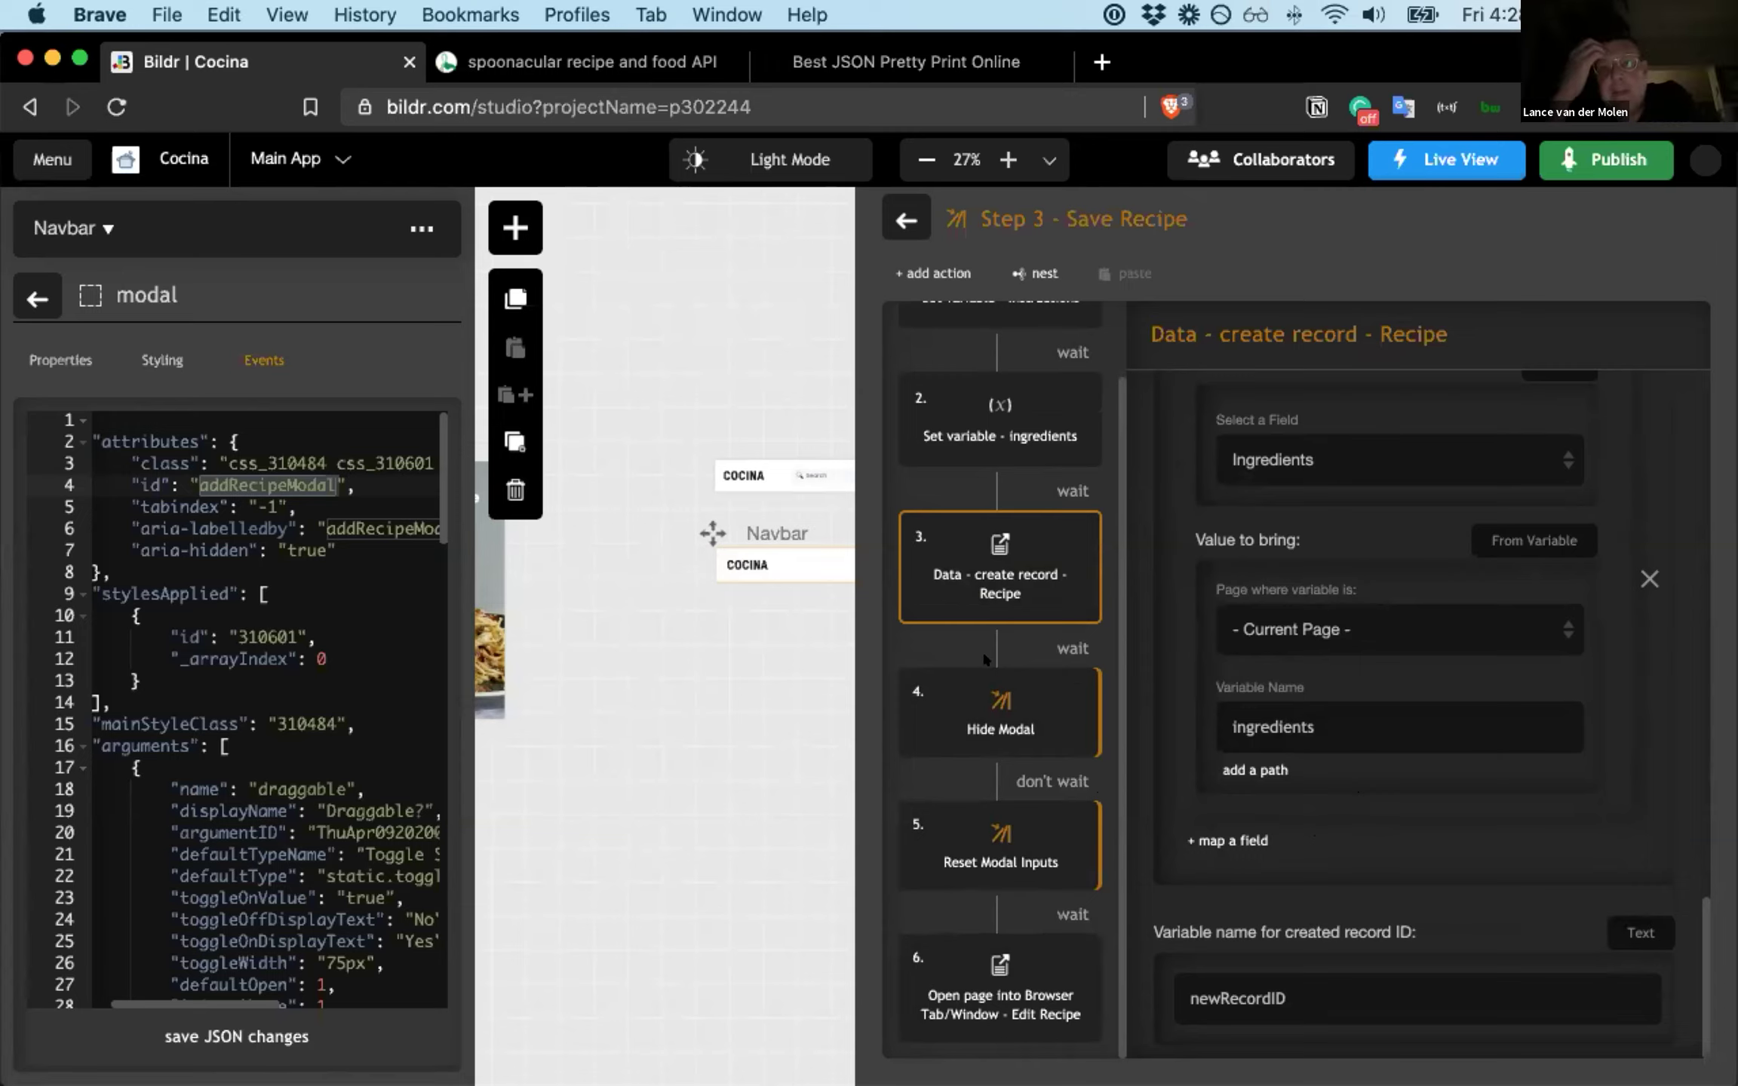
scroll(984, 659, "up", 2)
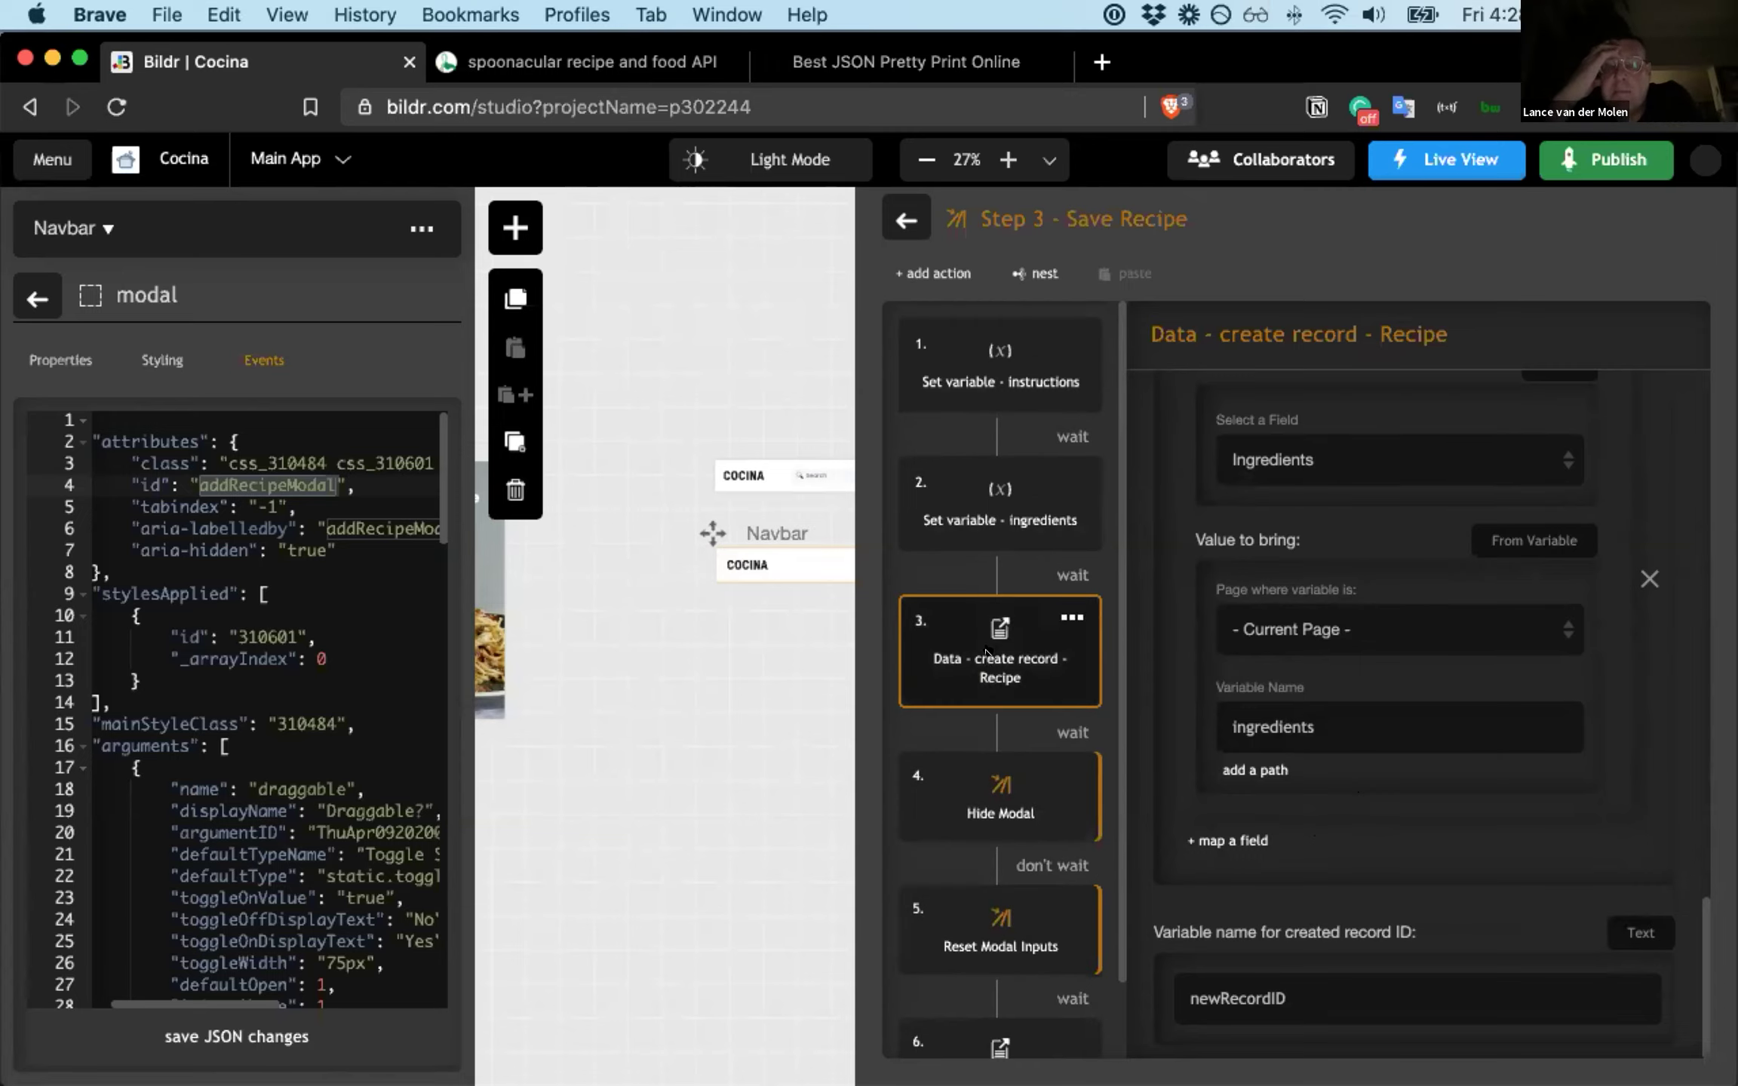
scroll(986, 653, "down", 2)
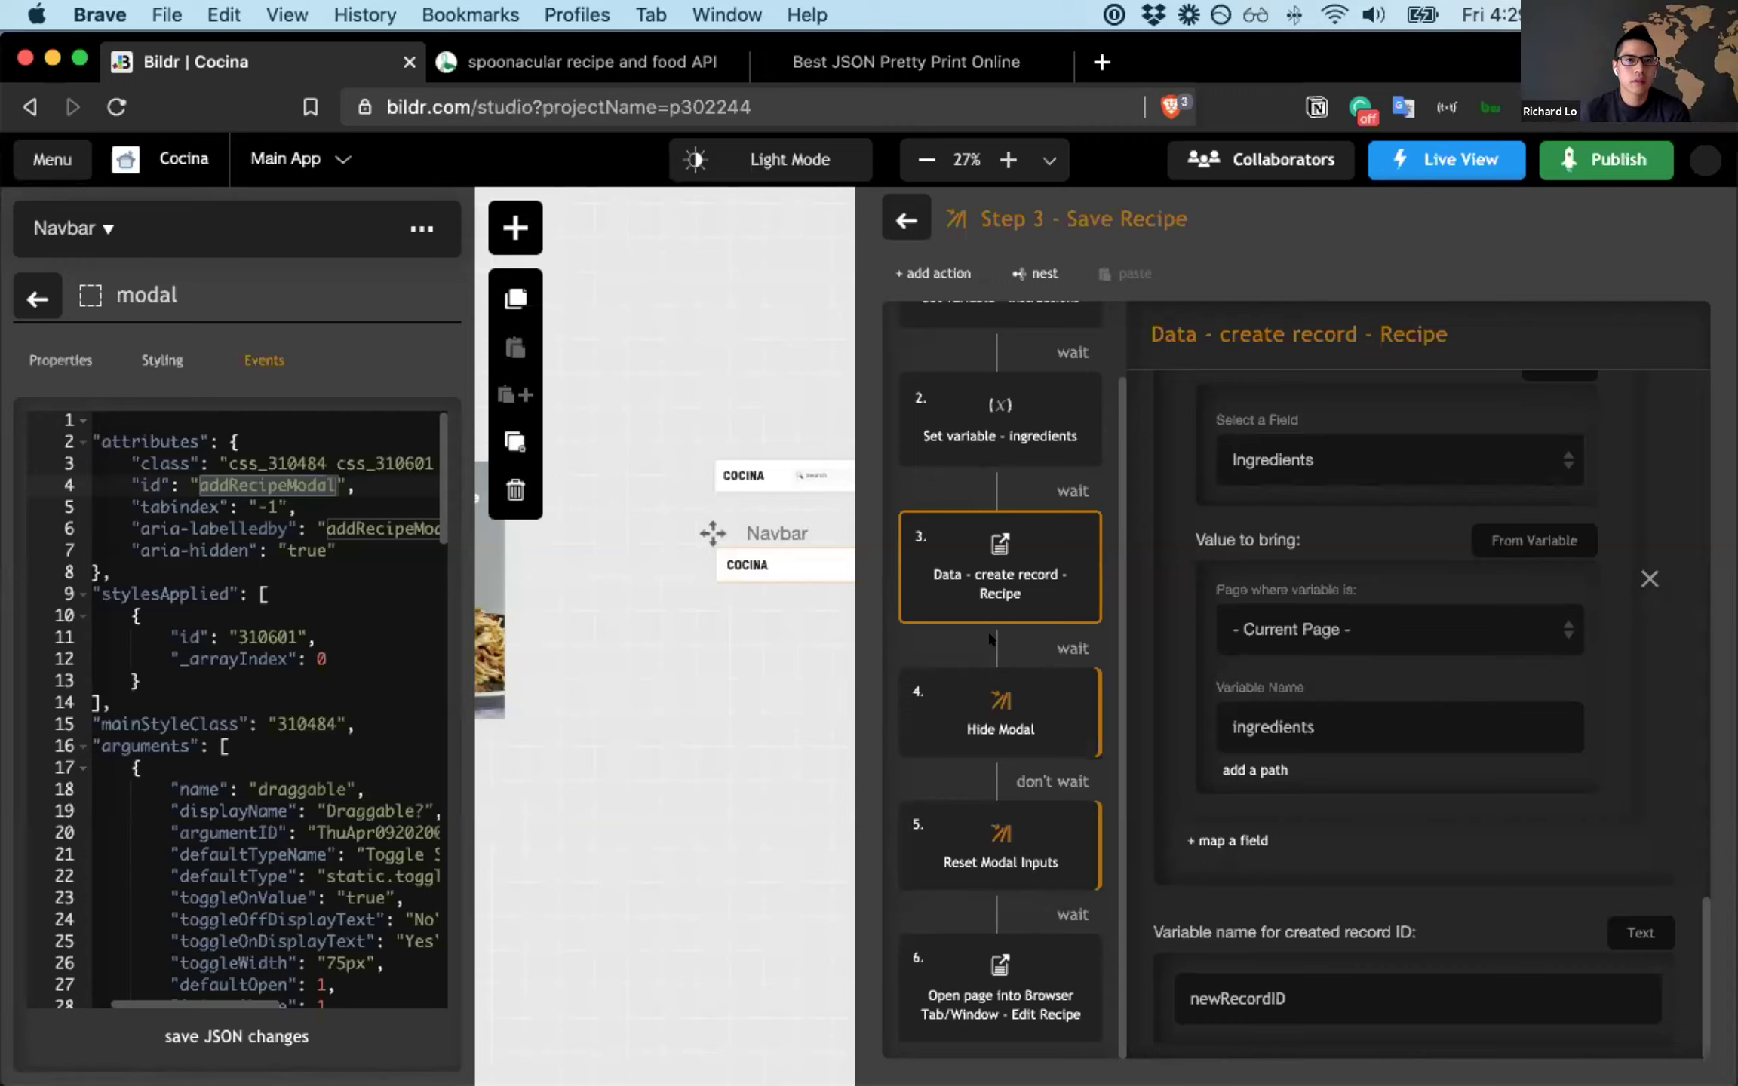
- Leave Step 3 - Save Recipe and the modal's settings, and look through the Navbar page's action groups list
left_click(886, 214)
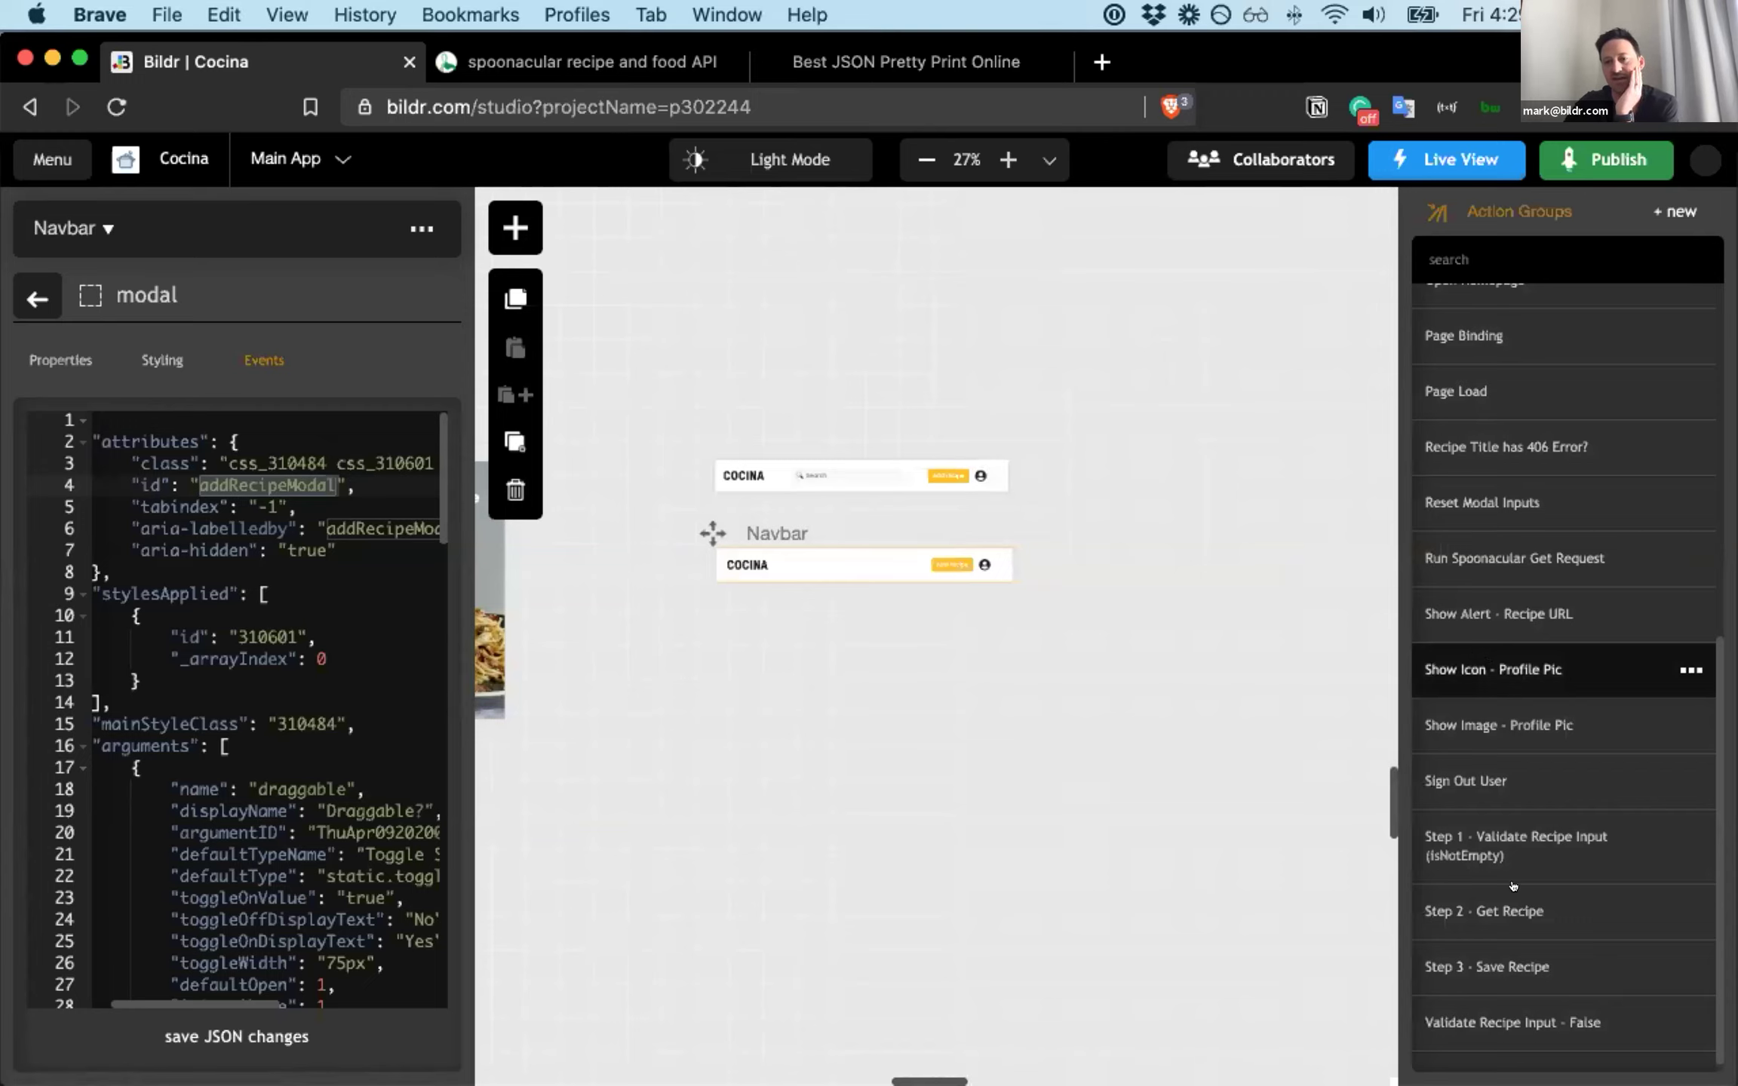
scroll(1511, 950, "up", 3)
scroll(1510, 943, "up", 6)
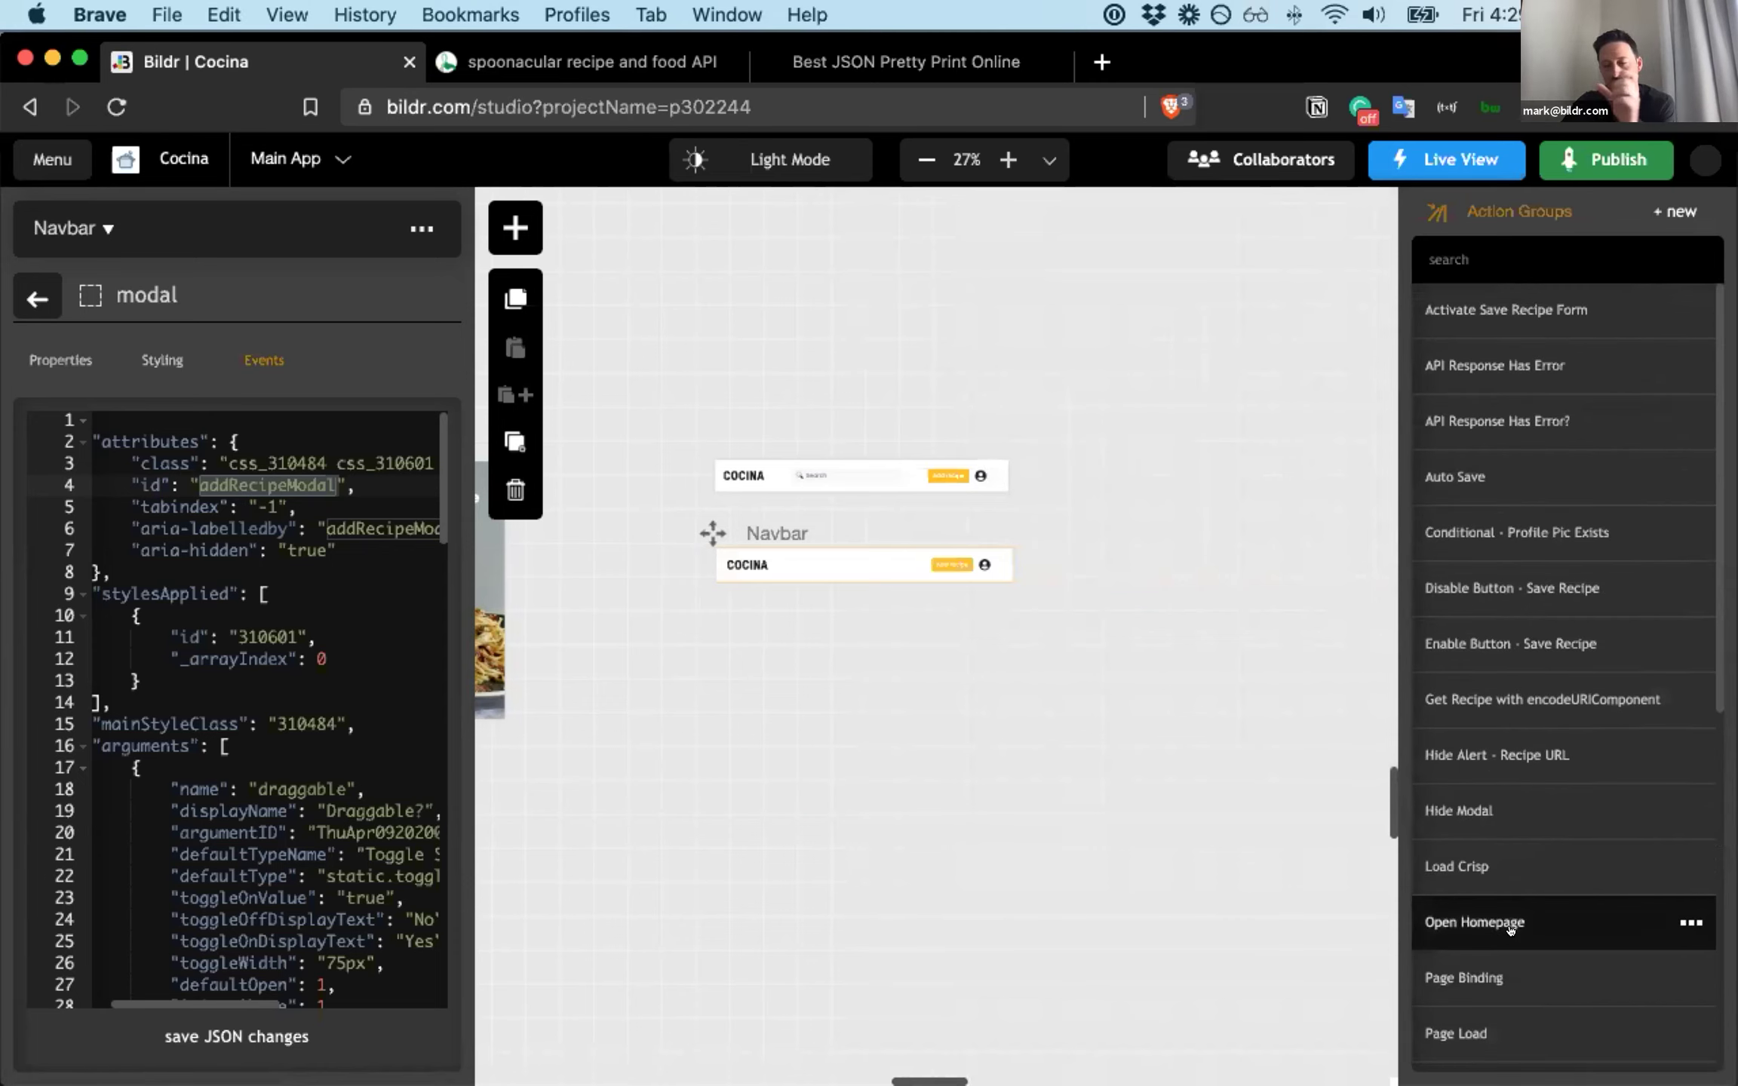
left_click(30, 291)
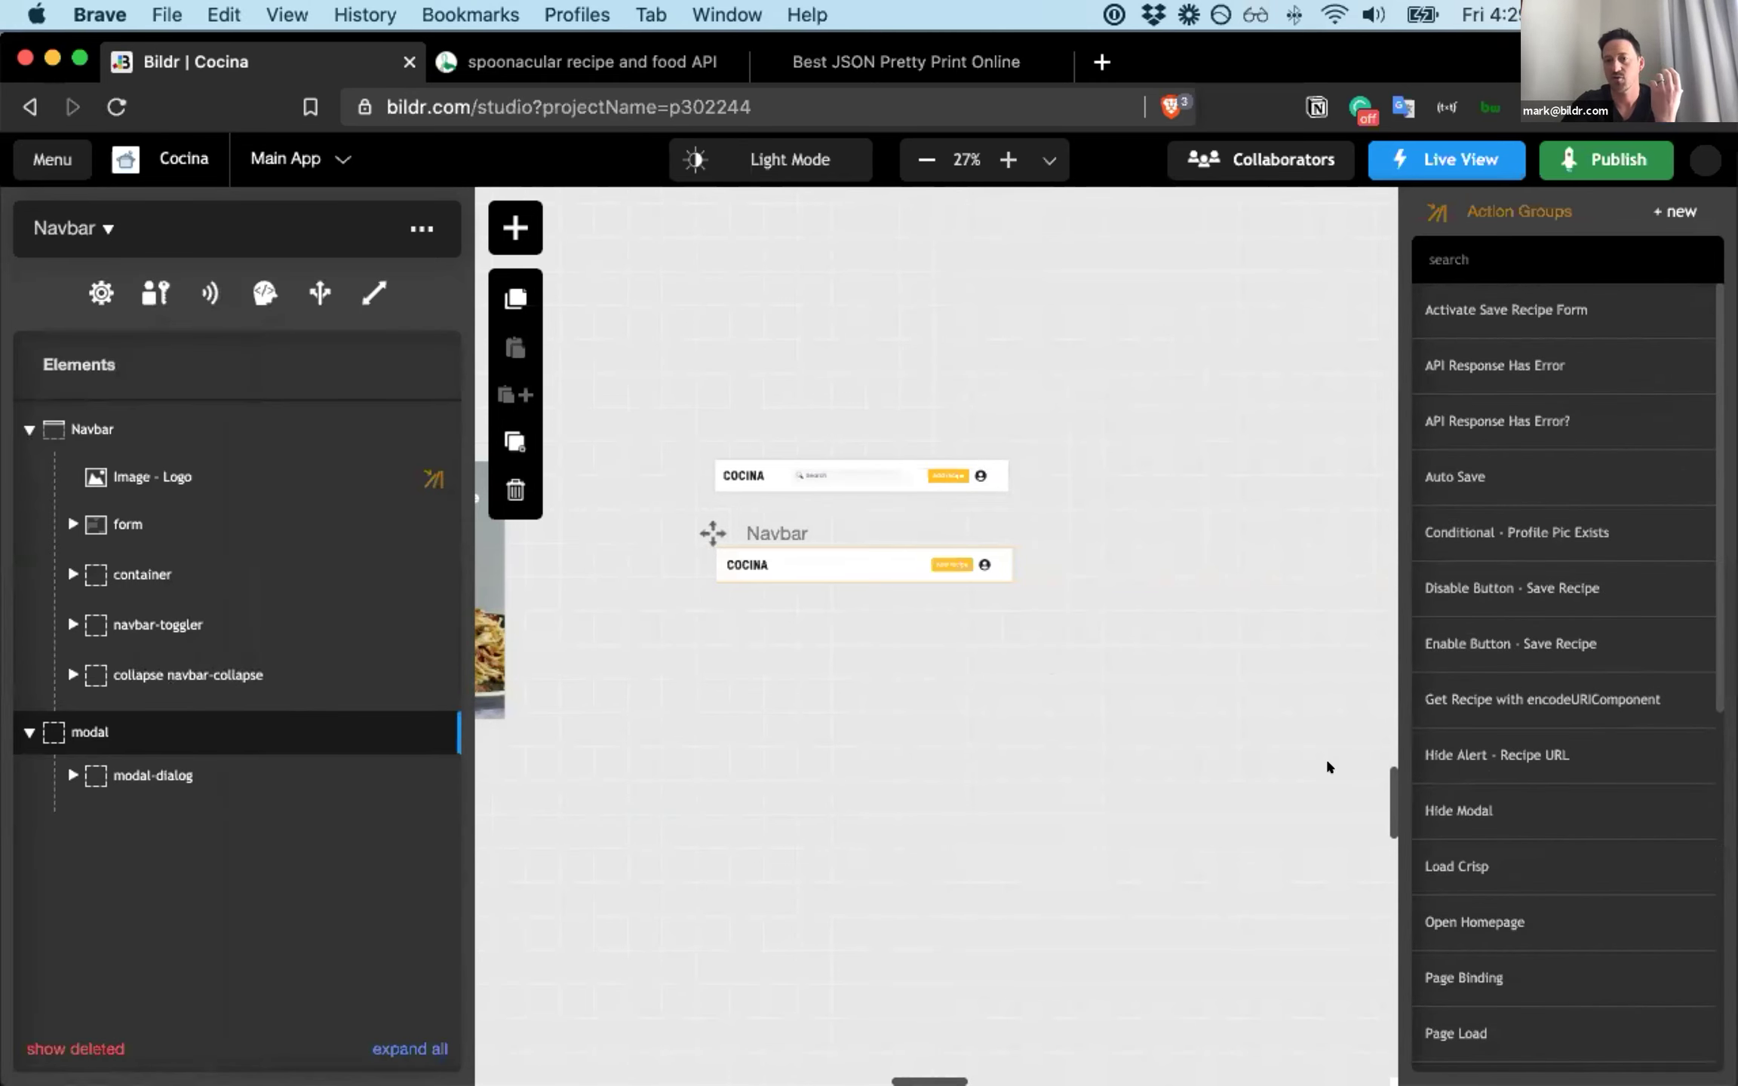
scroll(1451, 735, "down", 2)
scroll(1451, 736, "down", 6)
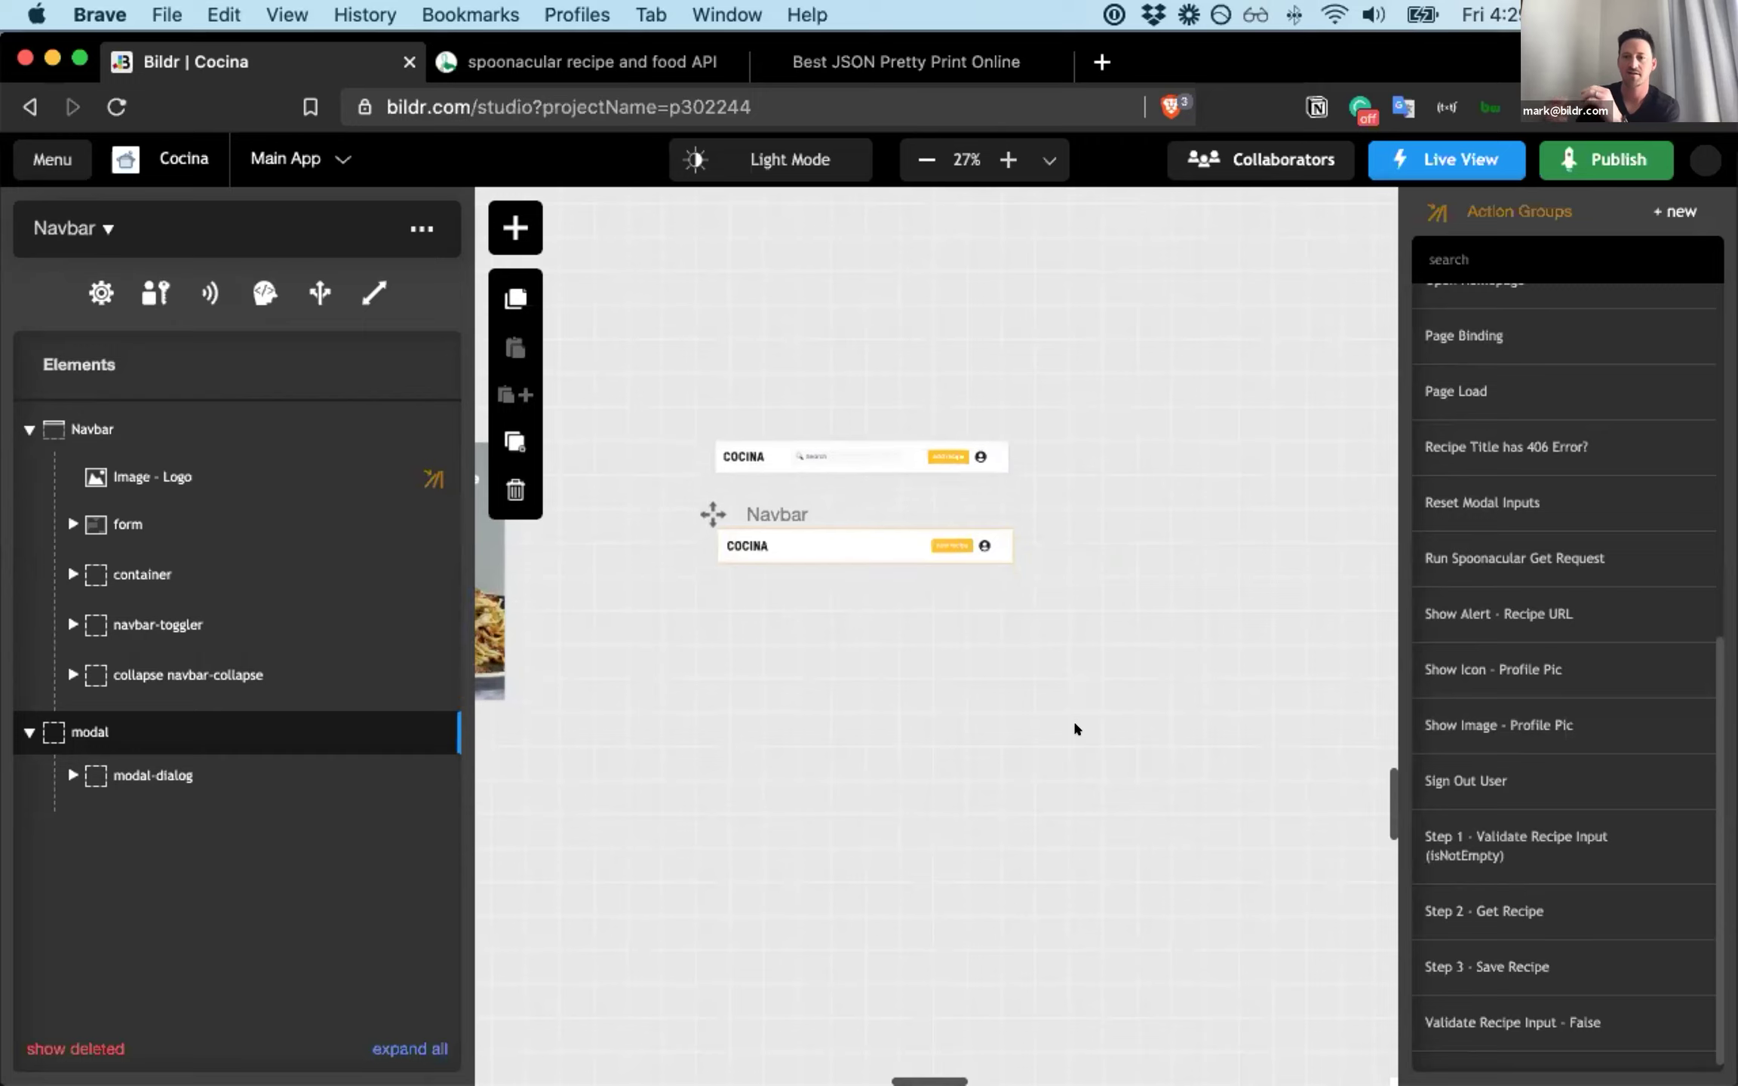
- Look across the studio canvas from the Navbar page to the Bootstrap component samples
scroll(1077, 728, "left", 10)
scroll(1076, 728, "left", 5)
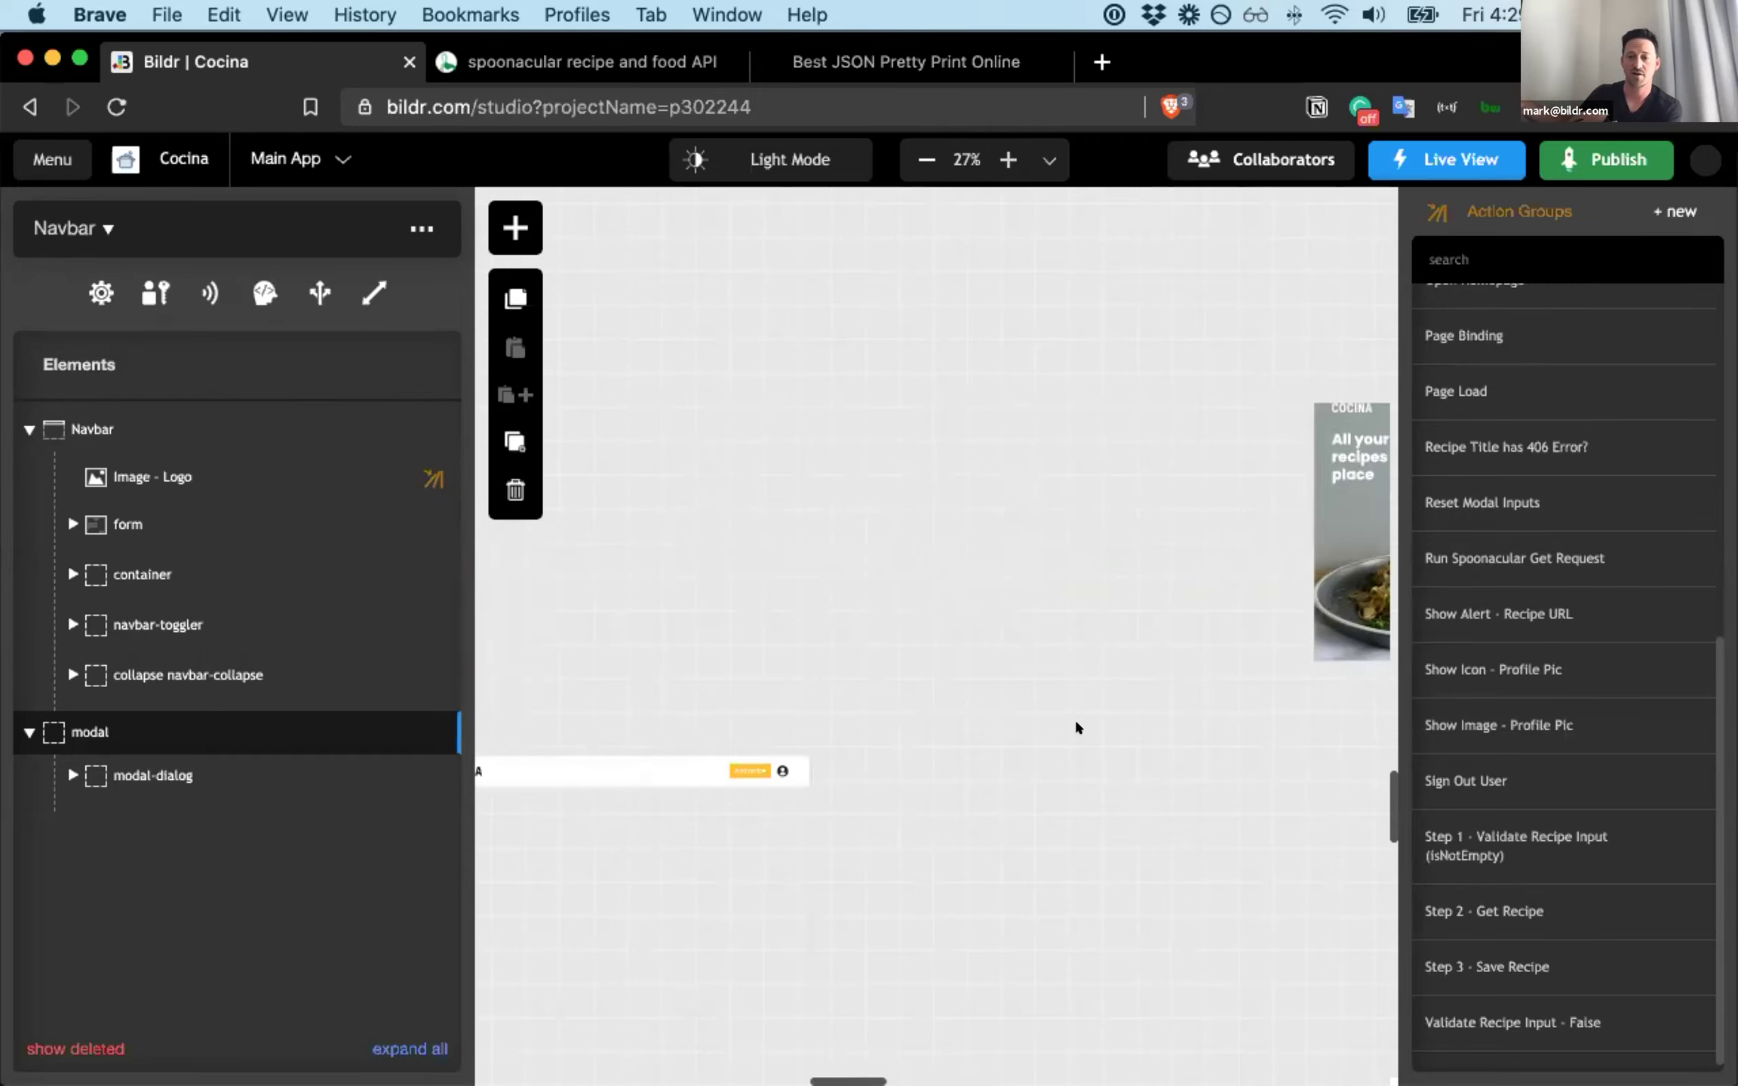
scroll(1077, 727, "right", 10)
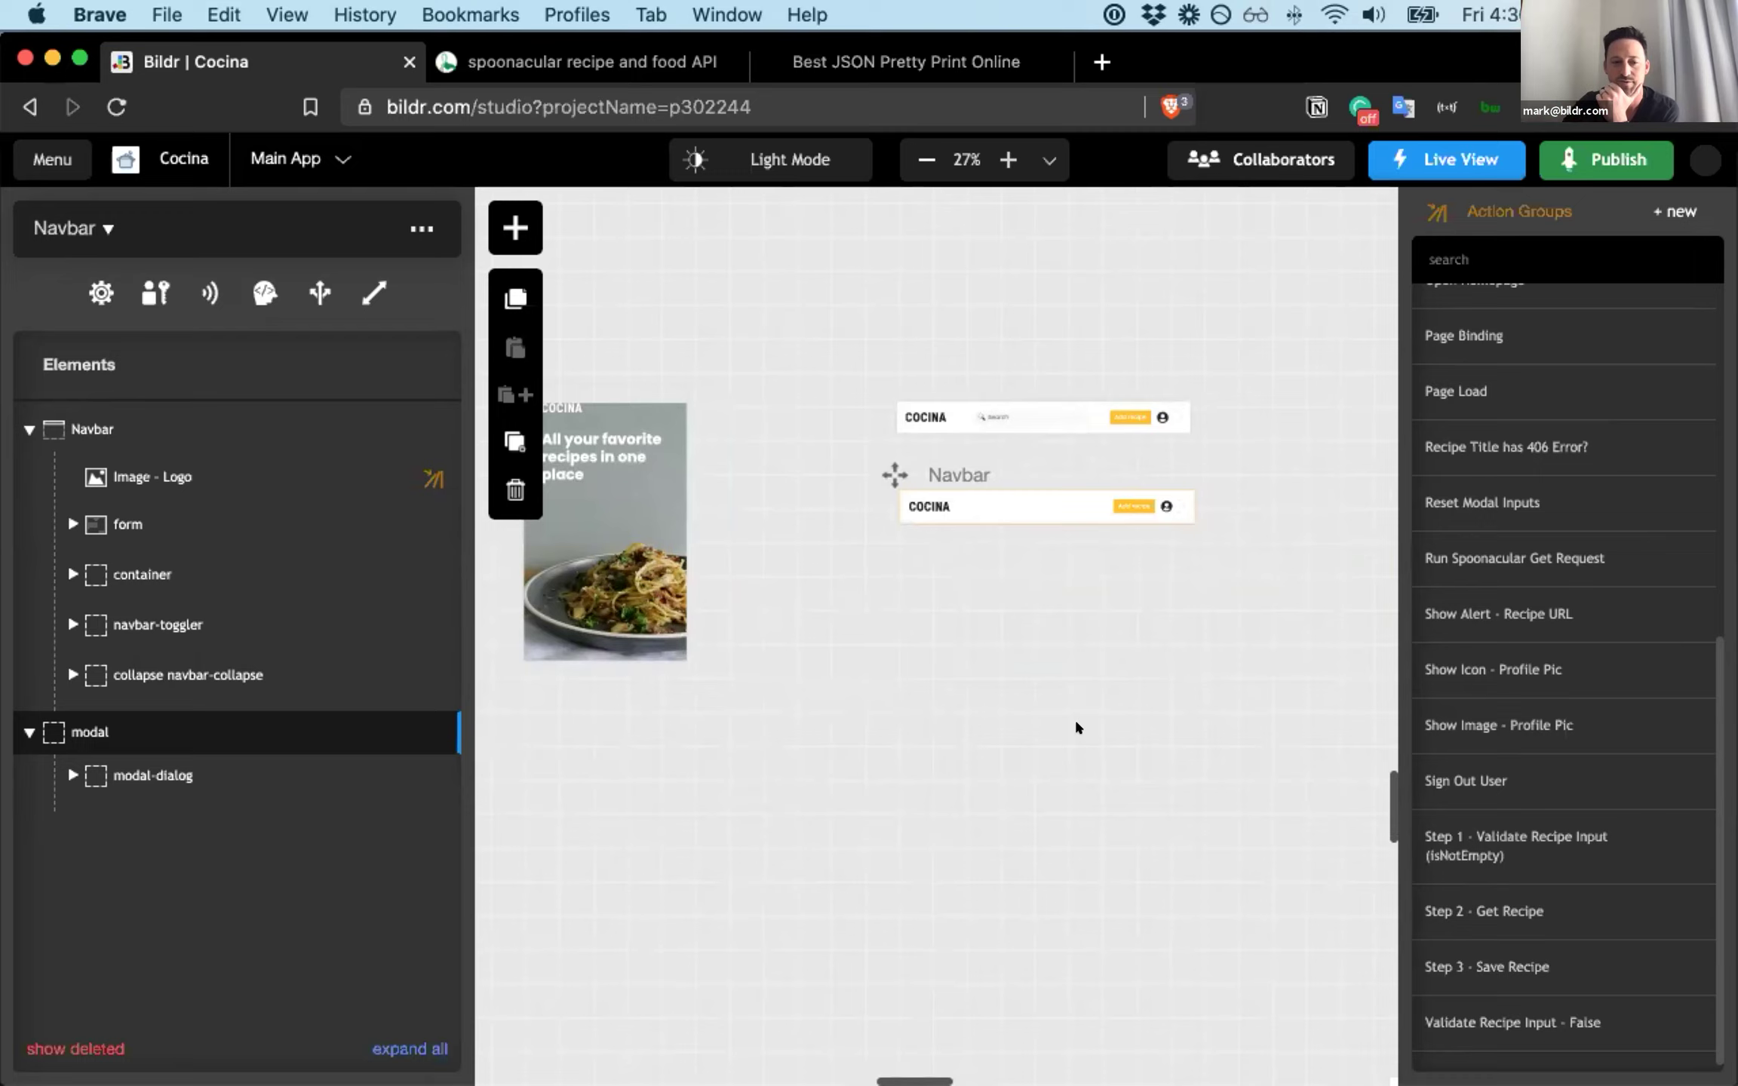
scroll(1076, 728, "right", 10)
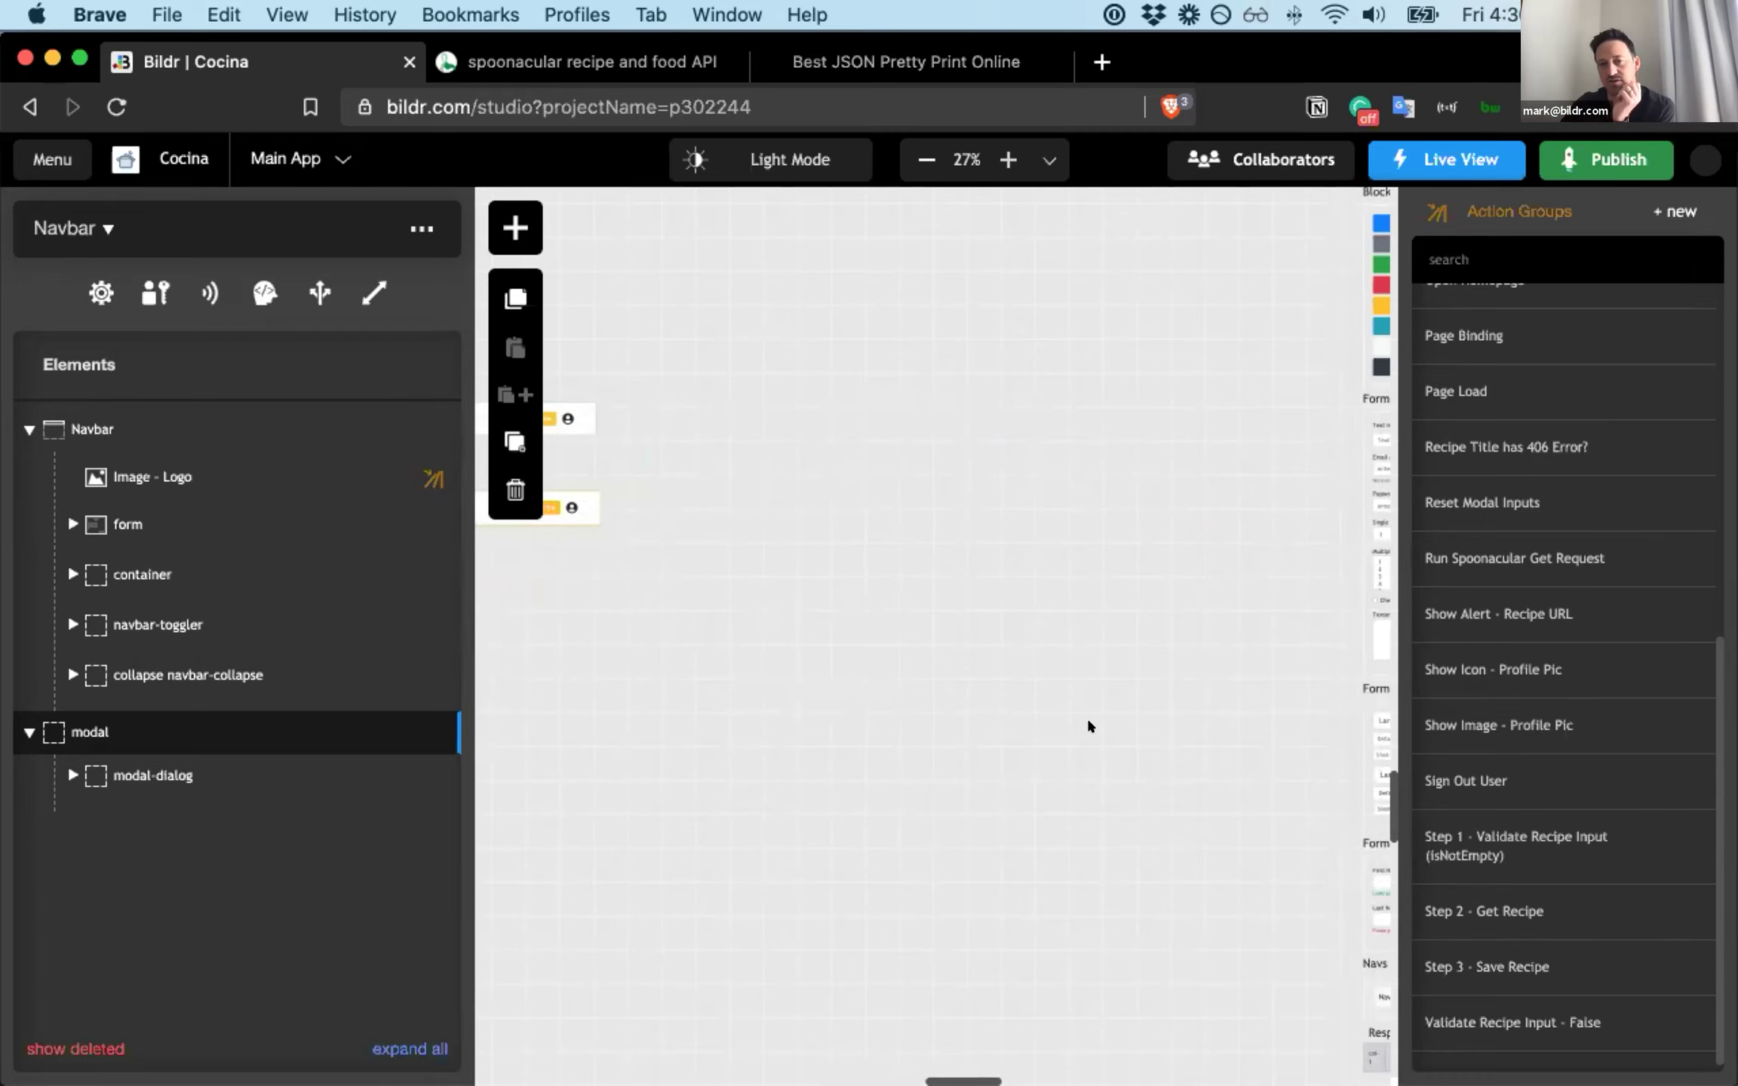
scroll(1089, 726, "right", 3)
scroll(1088, 727, "down", 10)
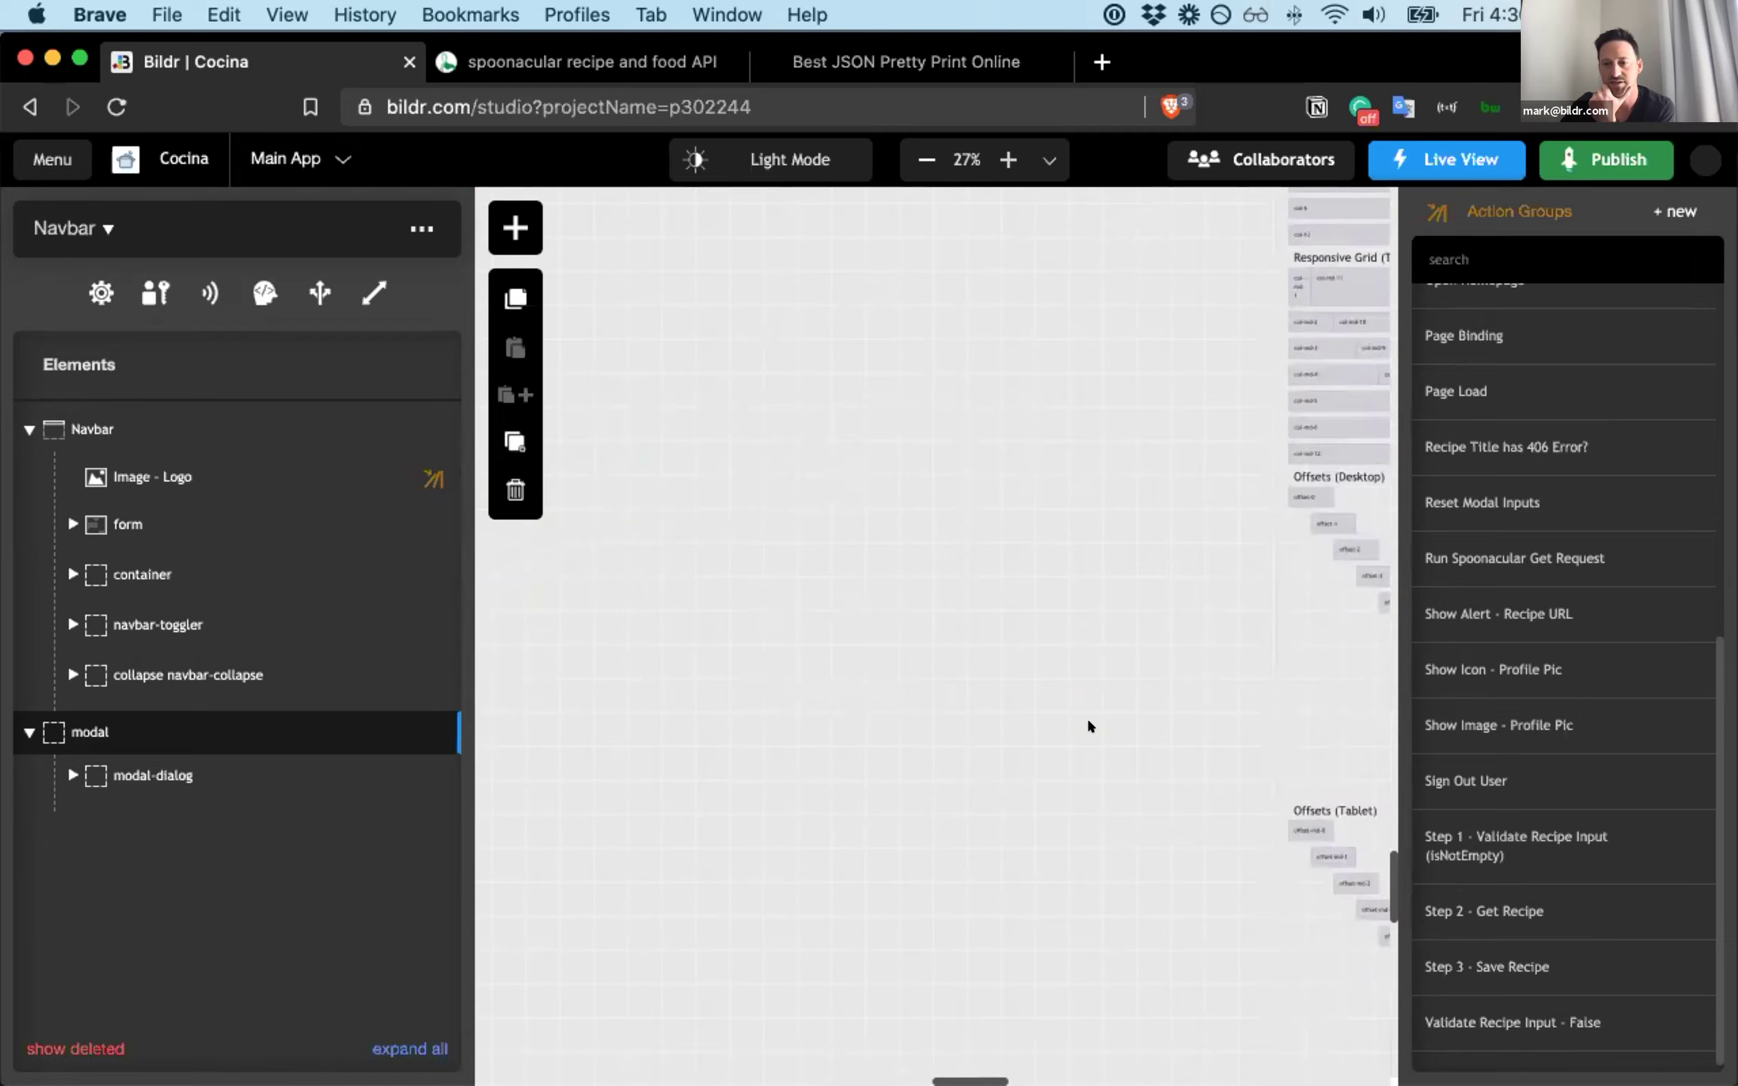
scroll(1088, 726, "up", 10)
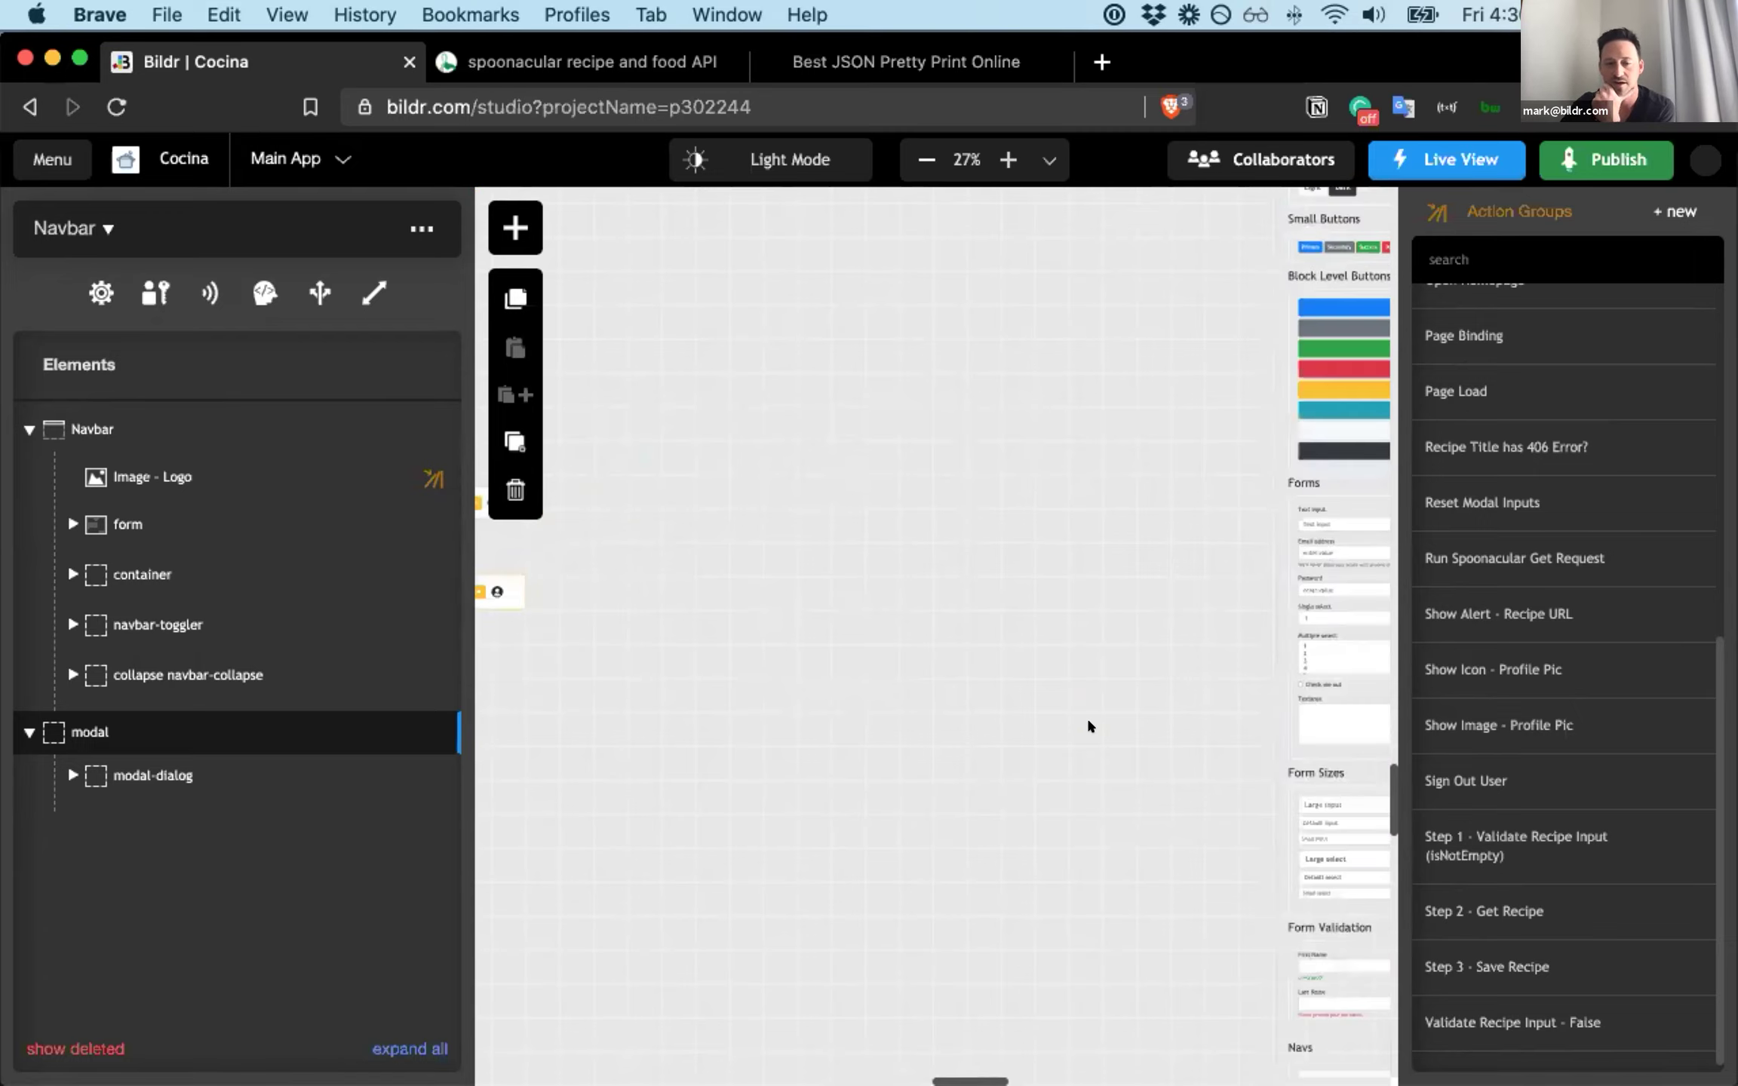
scroll(1089, 726, "left", 5)
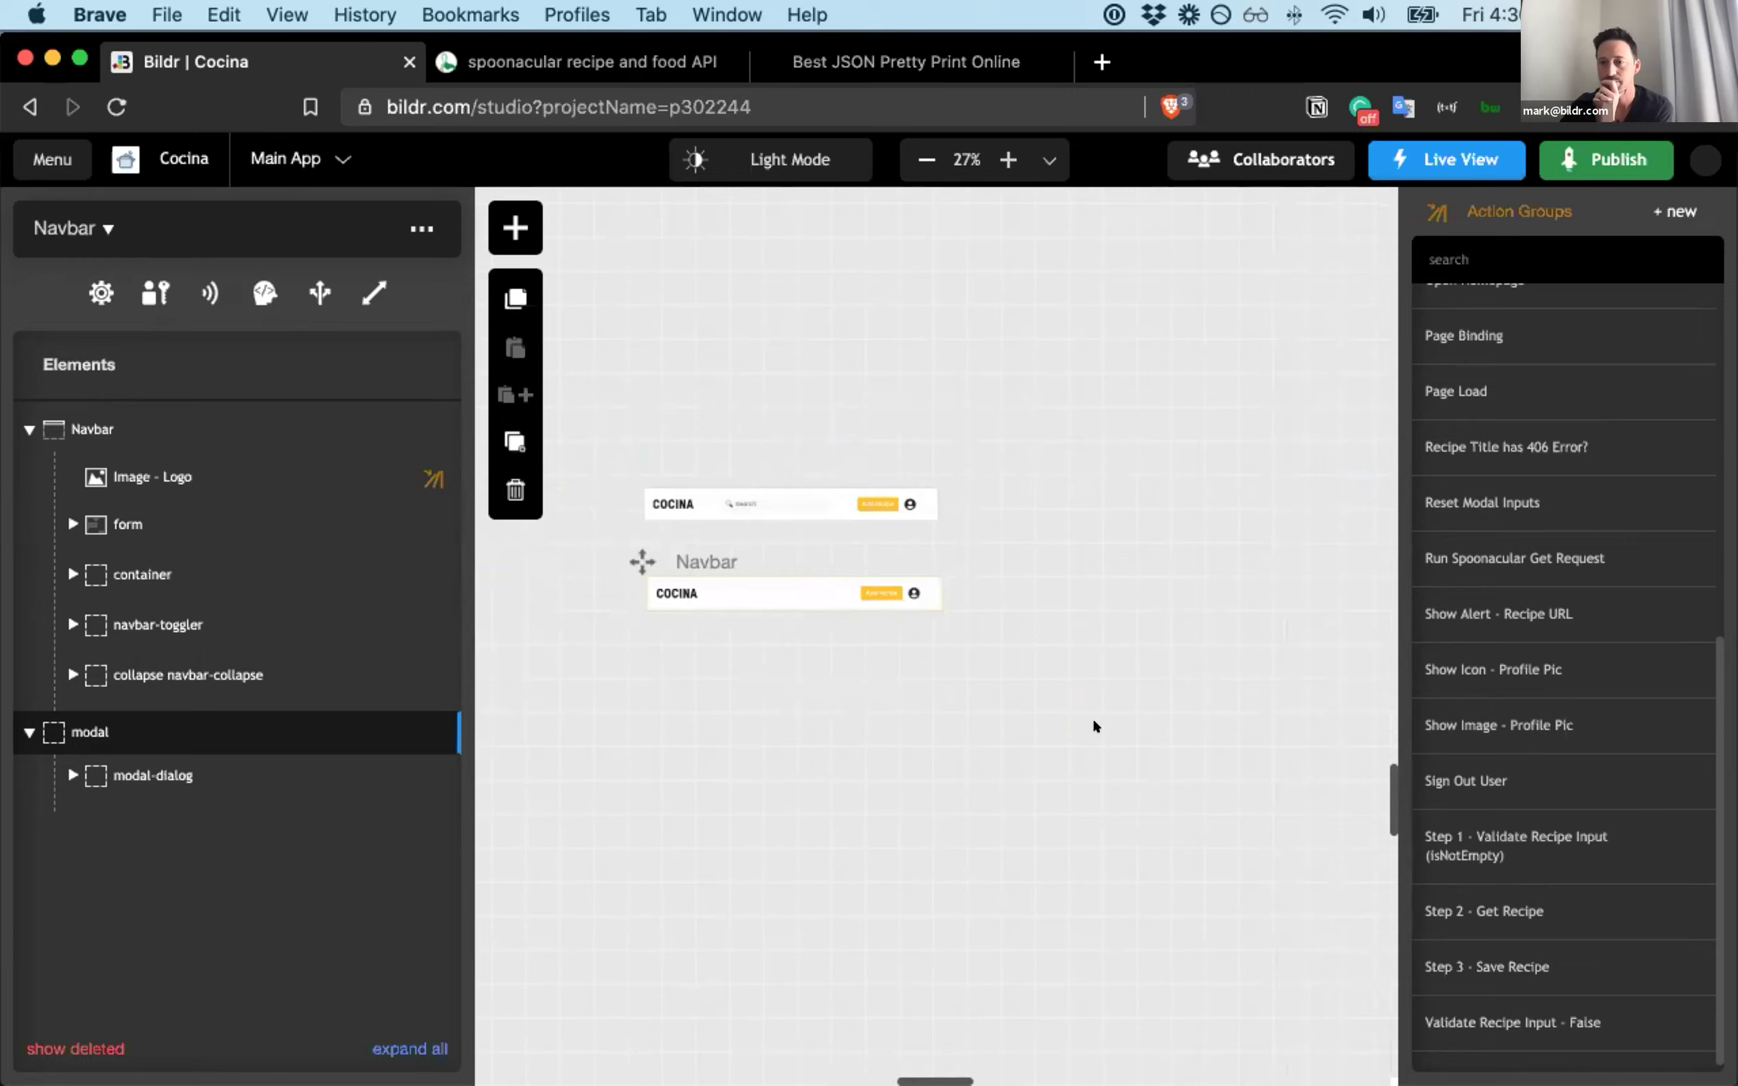
scroll(1095, 726, "right", 5)
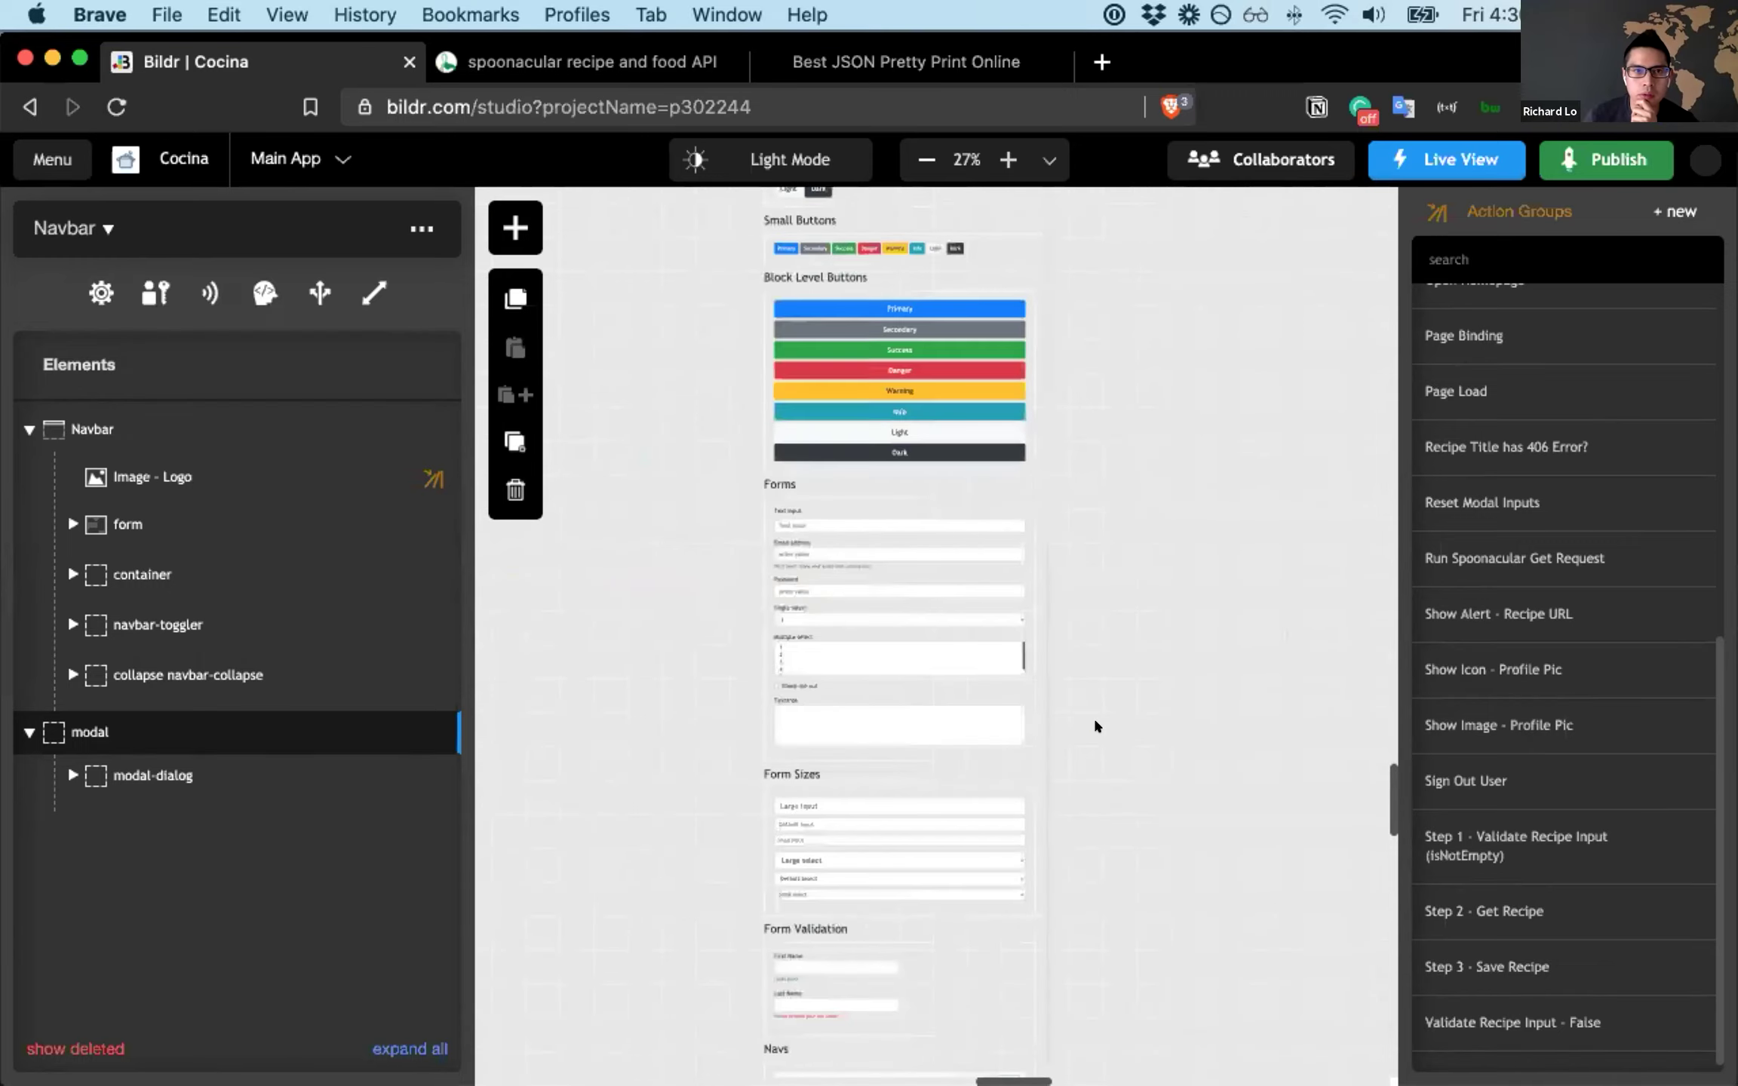
- Examine the Bildr Bootstrap page's component samples, from headings and lists to alerts and buttons
scroll(1095, 726, "up", 10)
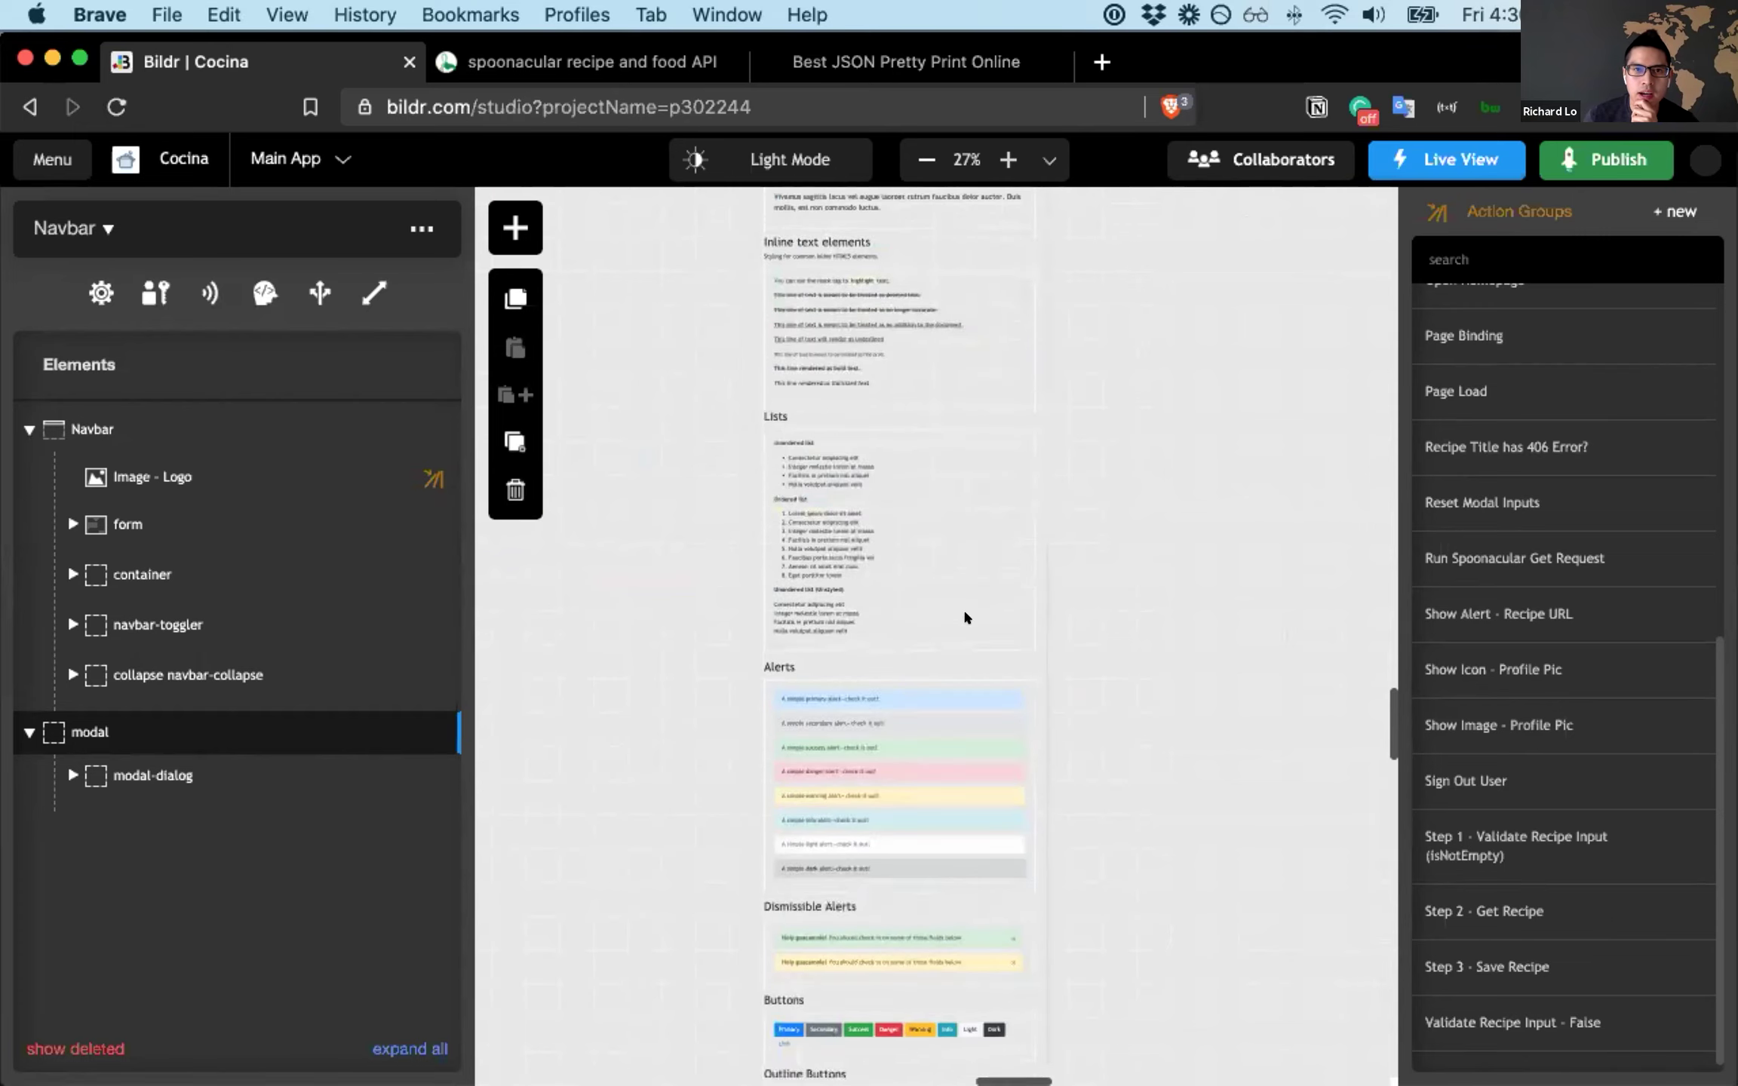
scroll(965, 617, "up", 8)
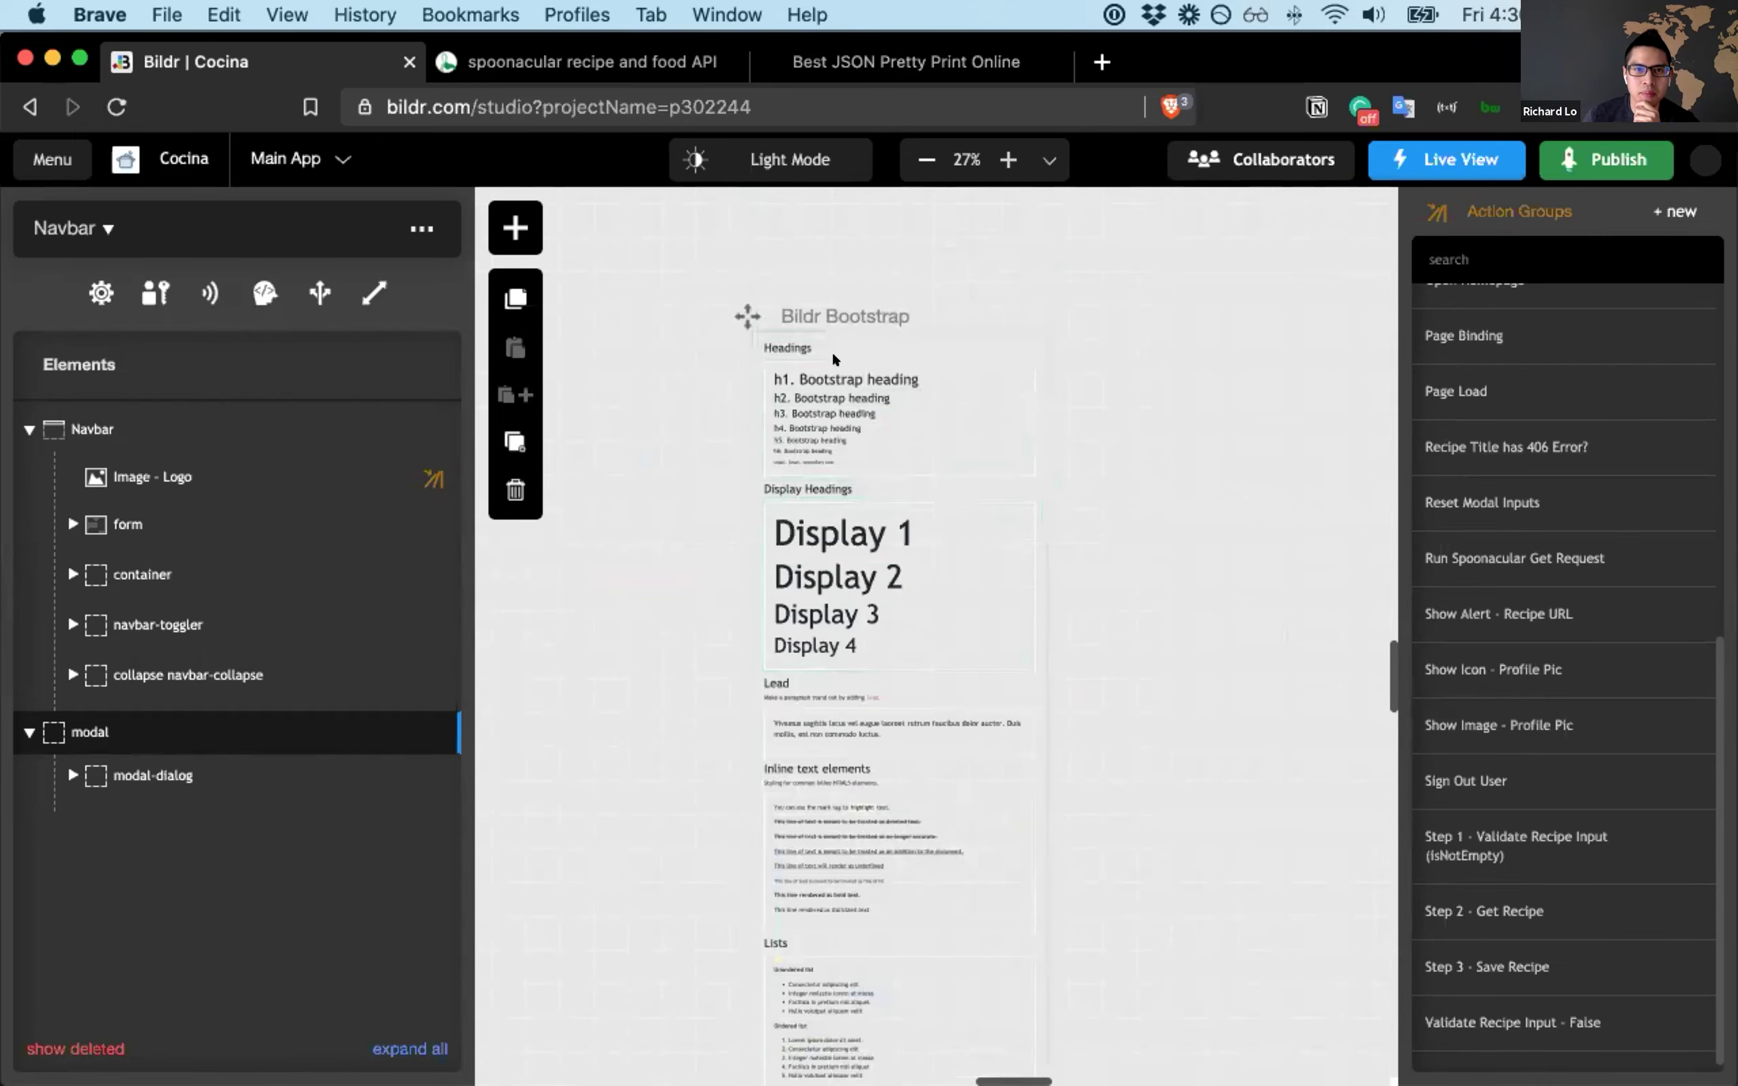
scroll(835, 392, "down", 1)
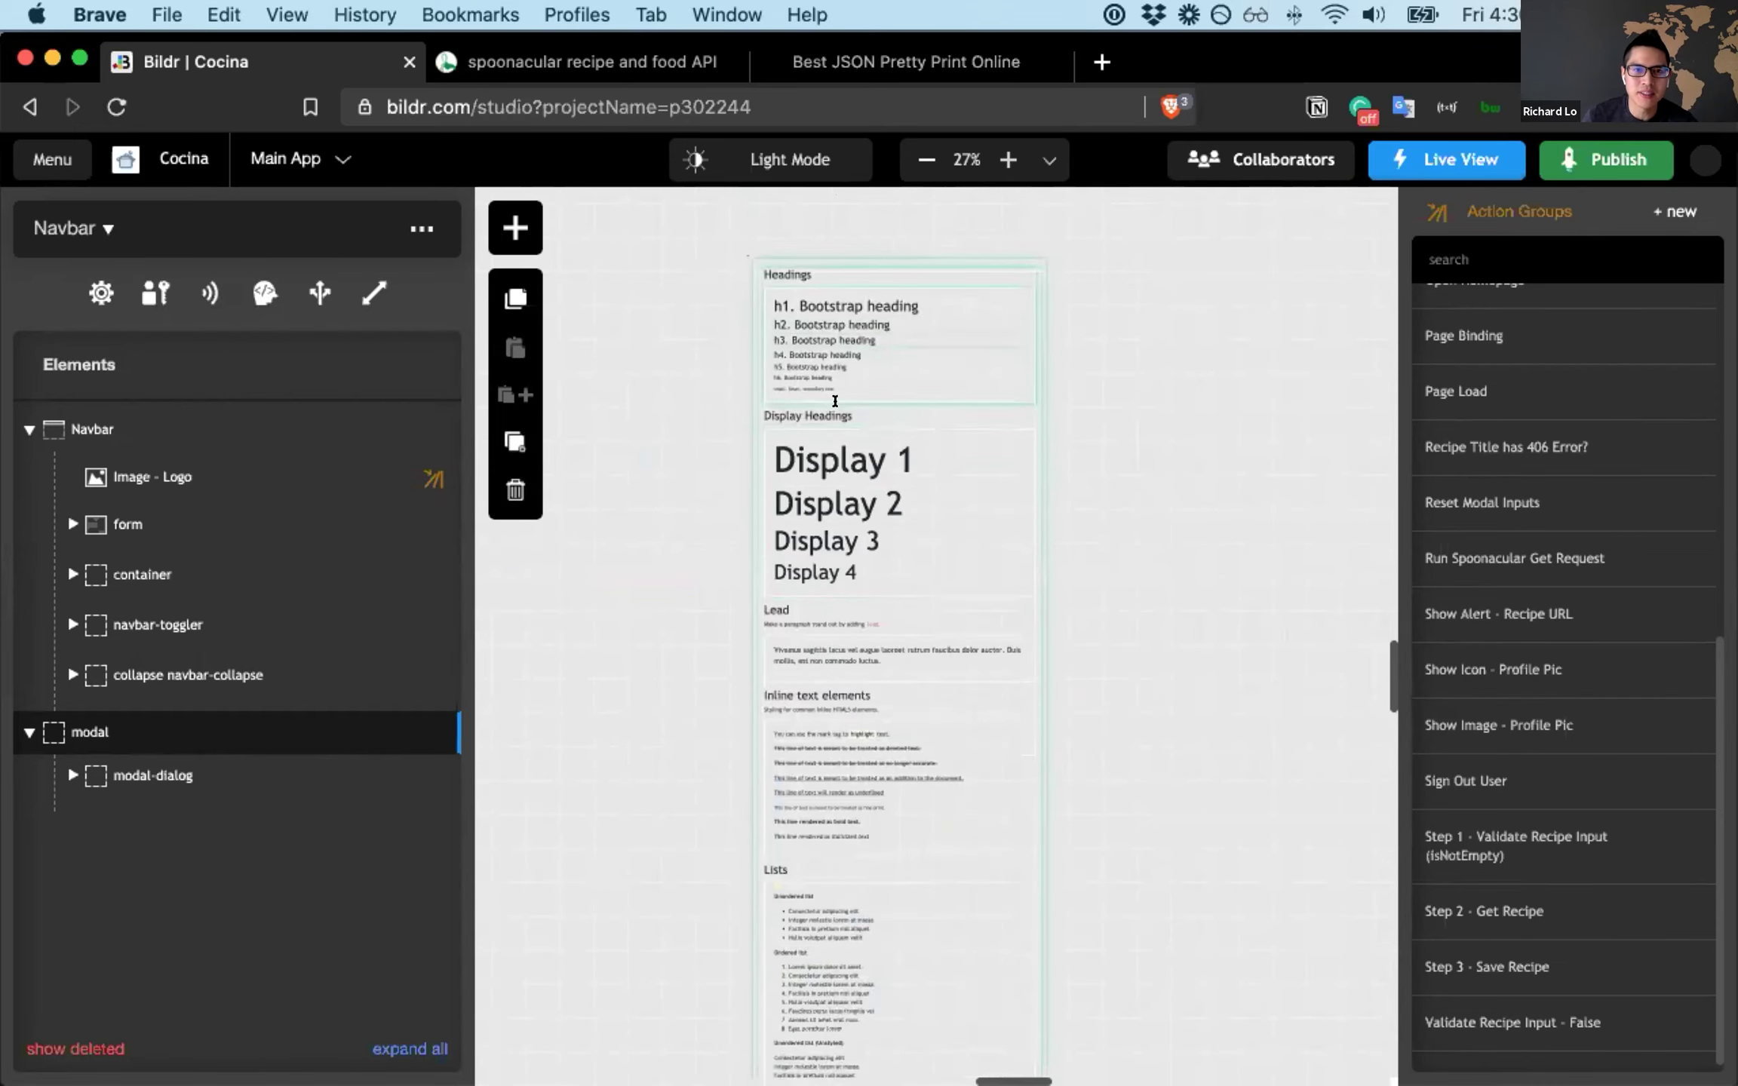
scroll(835, 400, "down", 2)
scroll(859, 533, "down", 3)
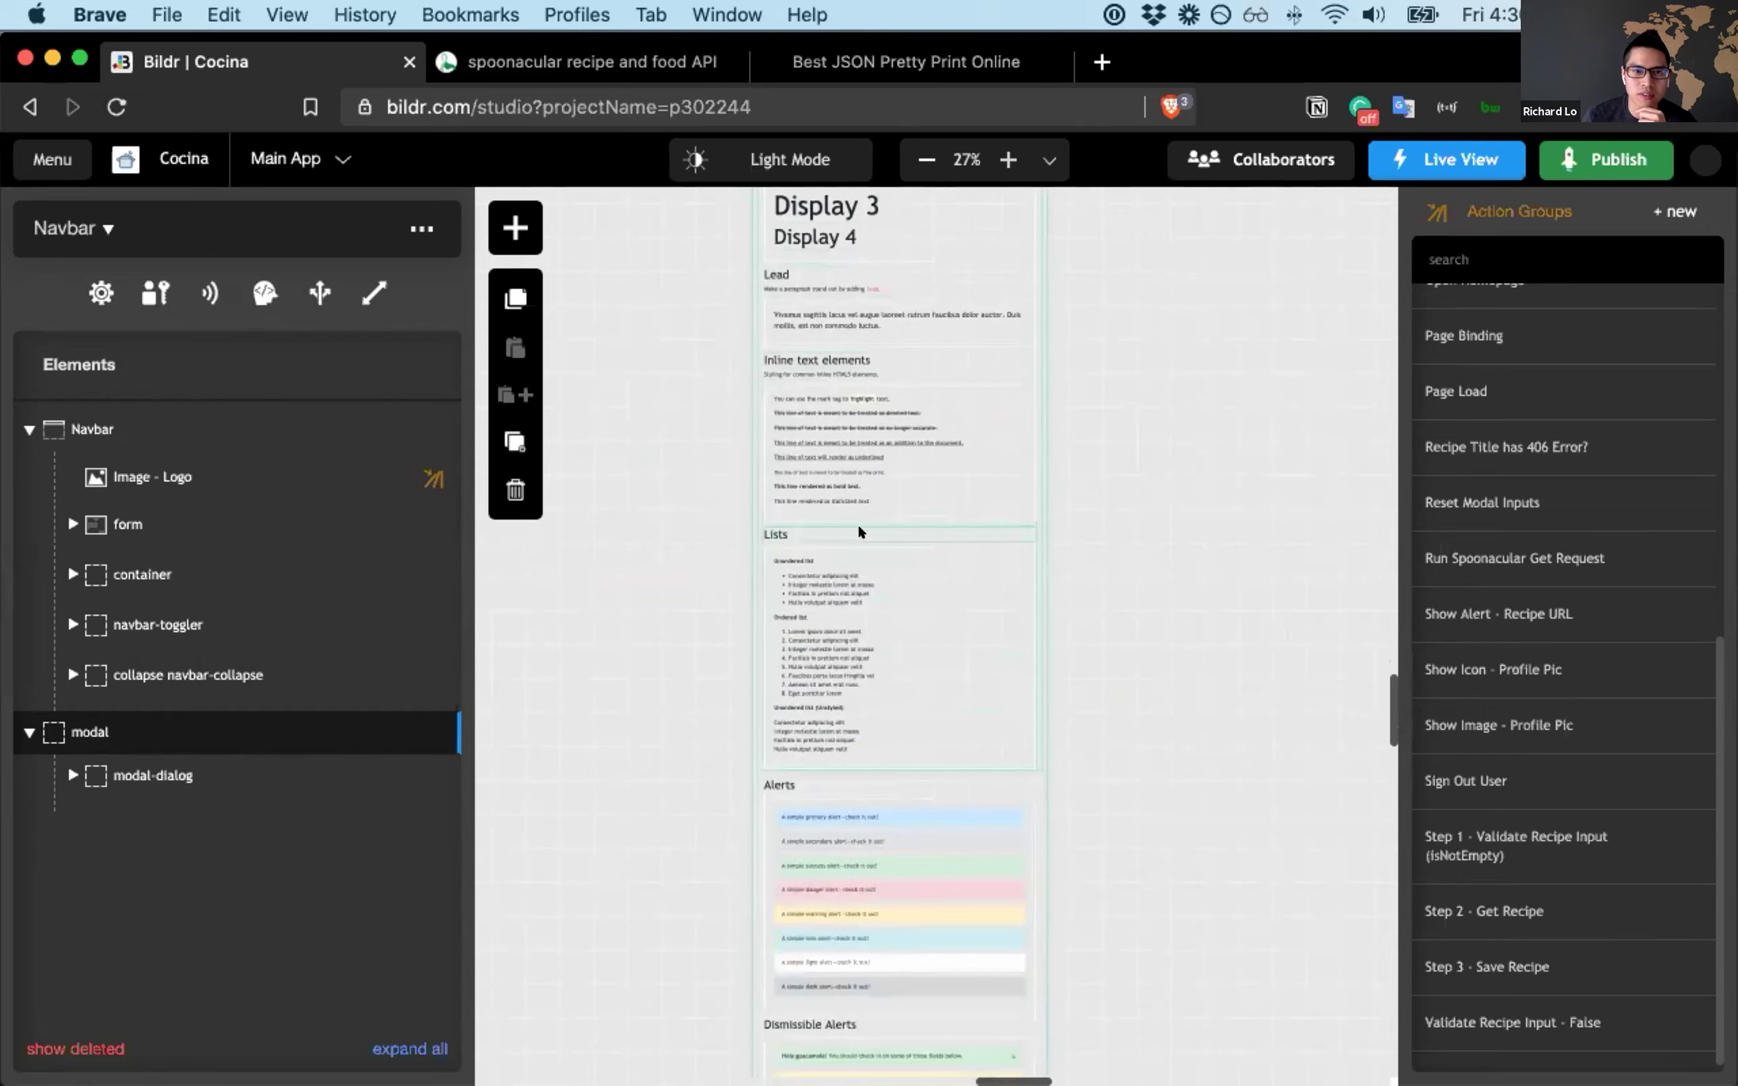
scroll(859, 533, "down", 8)
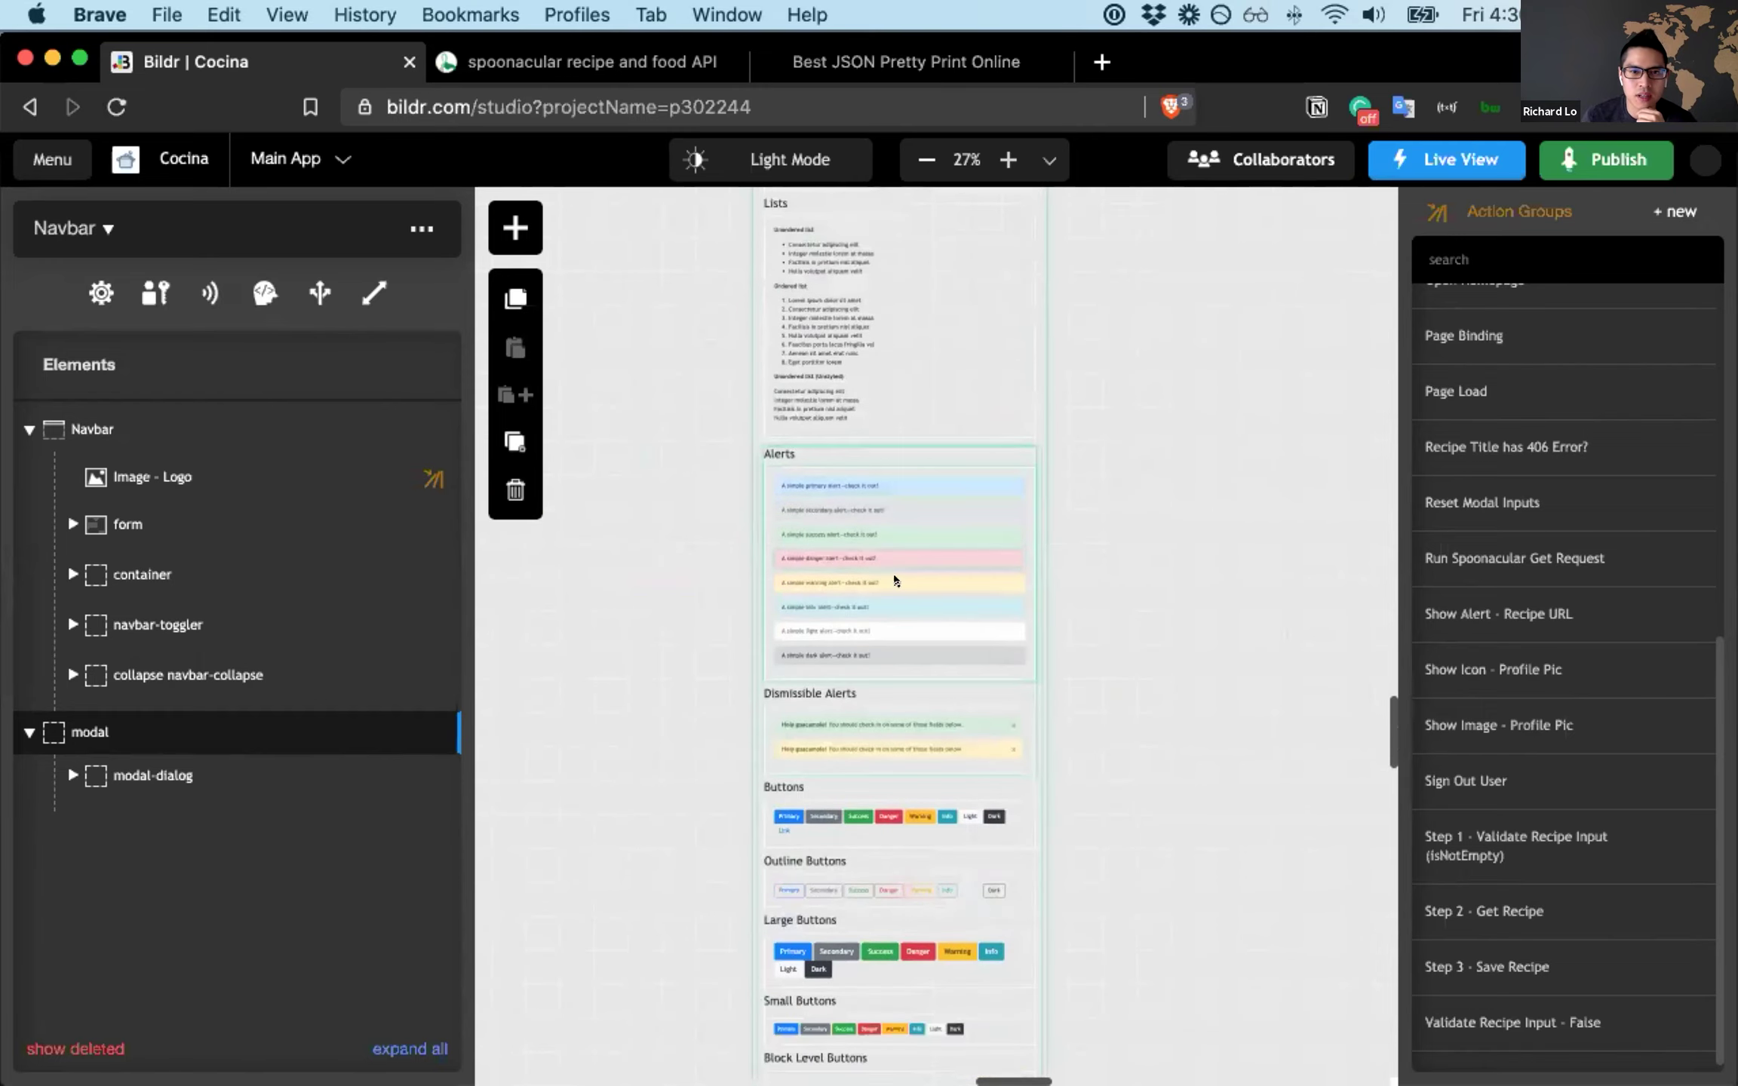
- View the properties of the bd-example container under Buttons, and return to the Bildr Bootstrap page's element tree
left_click(837, 579)
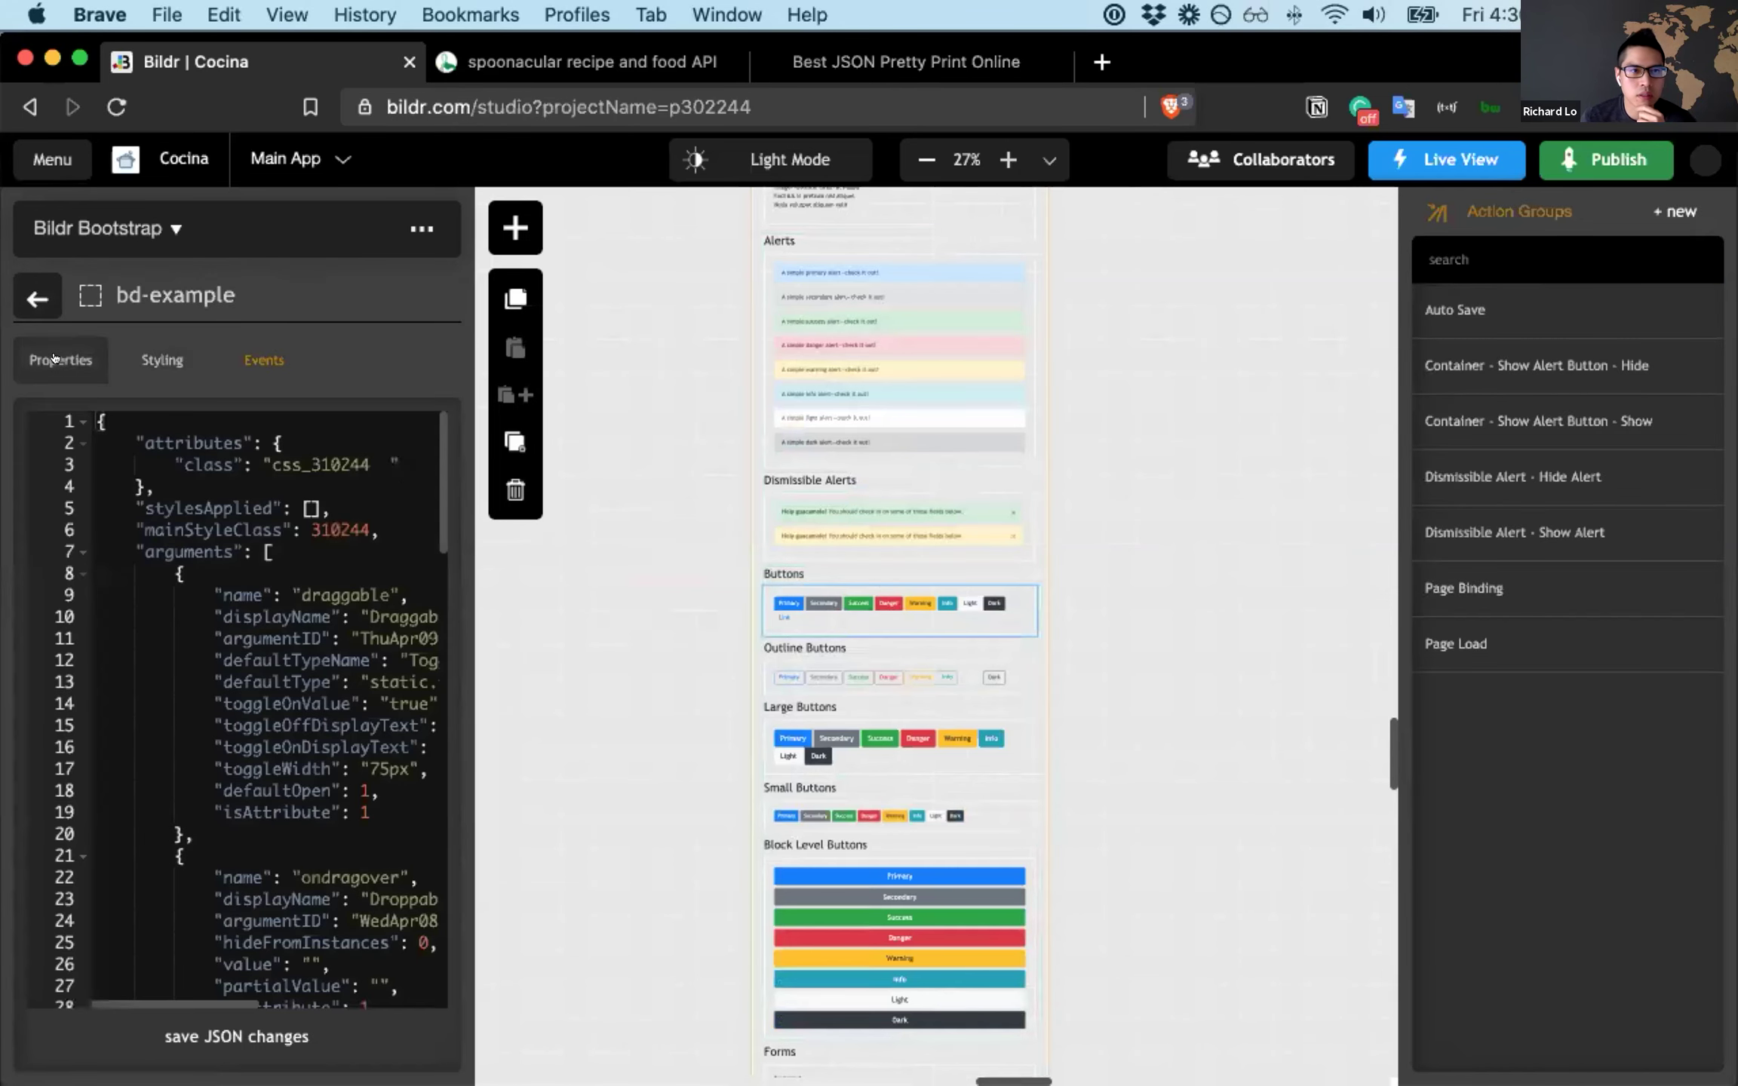
left_click(55, 346)
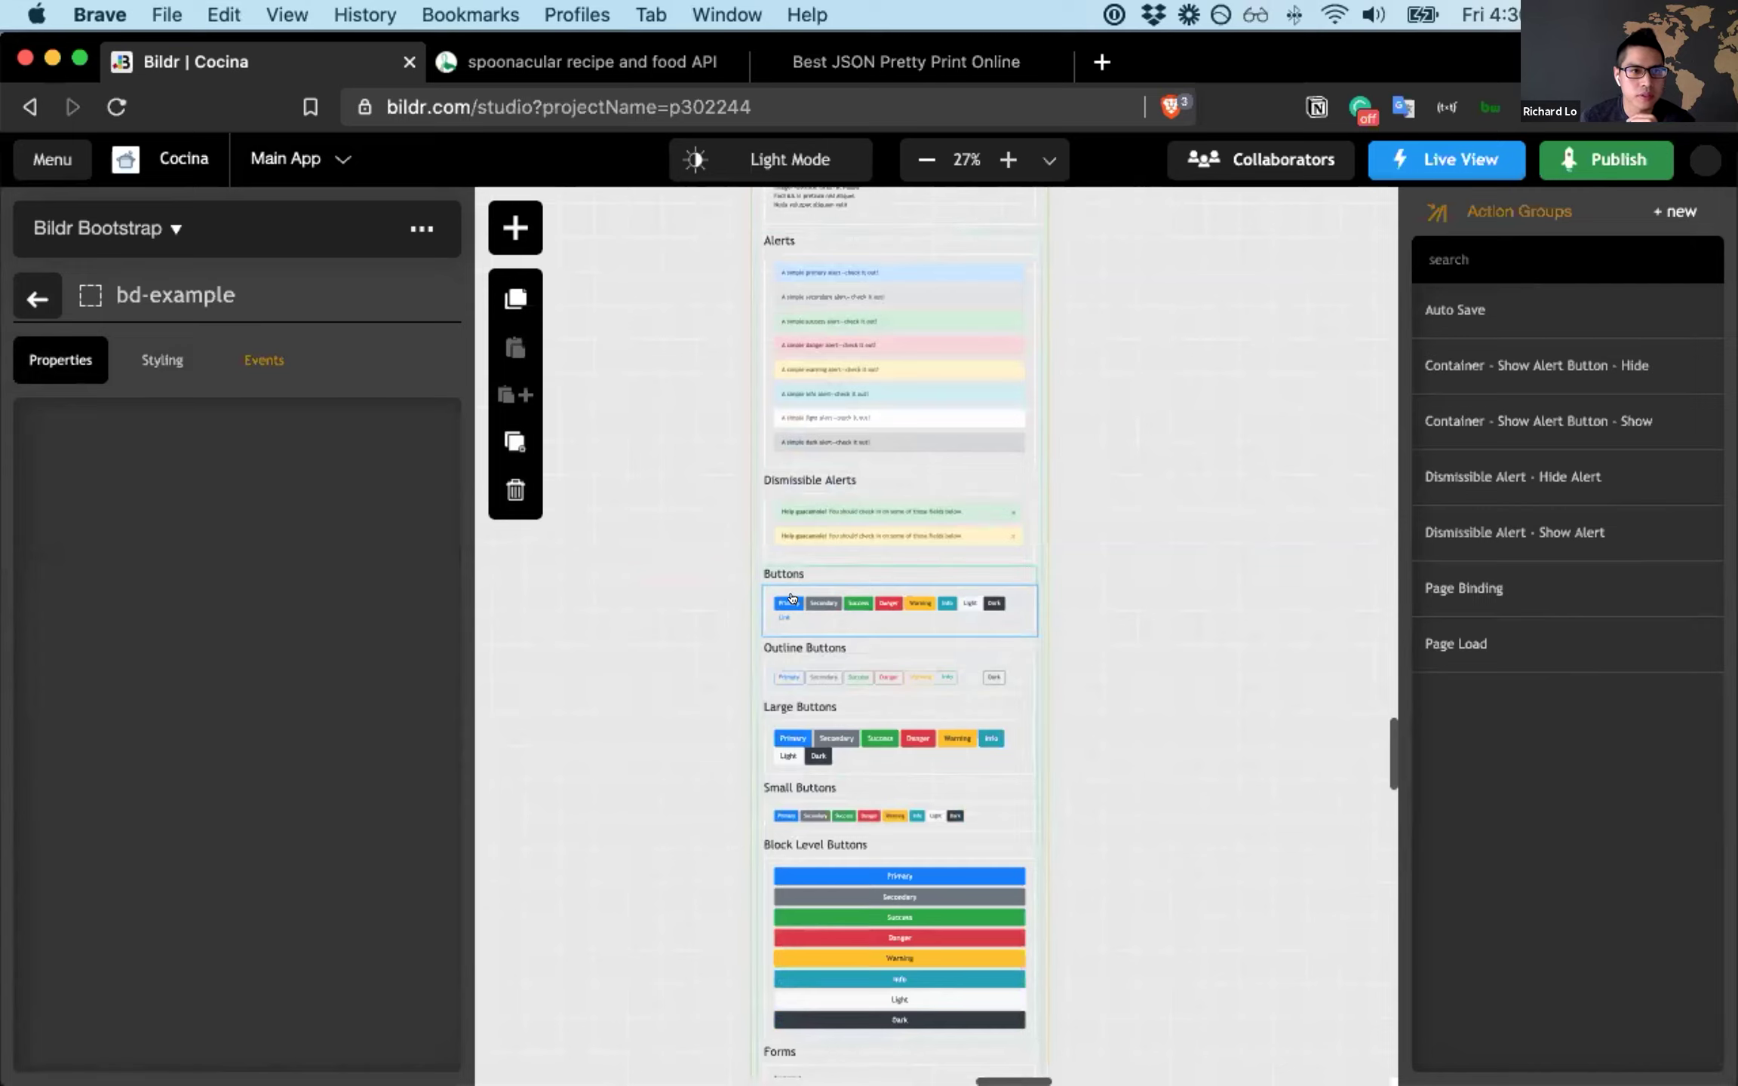
left_click(55, 299)
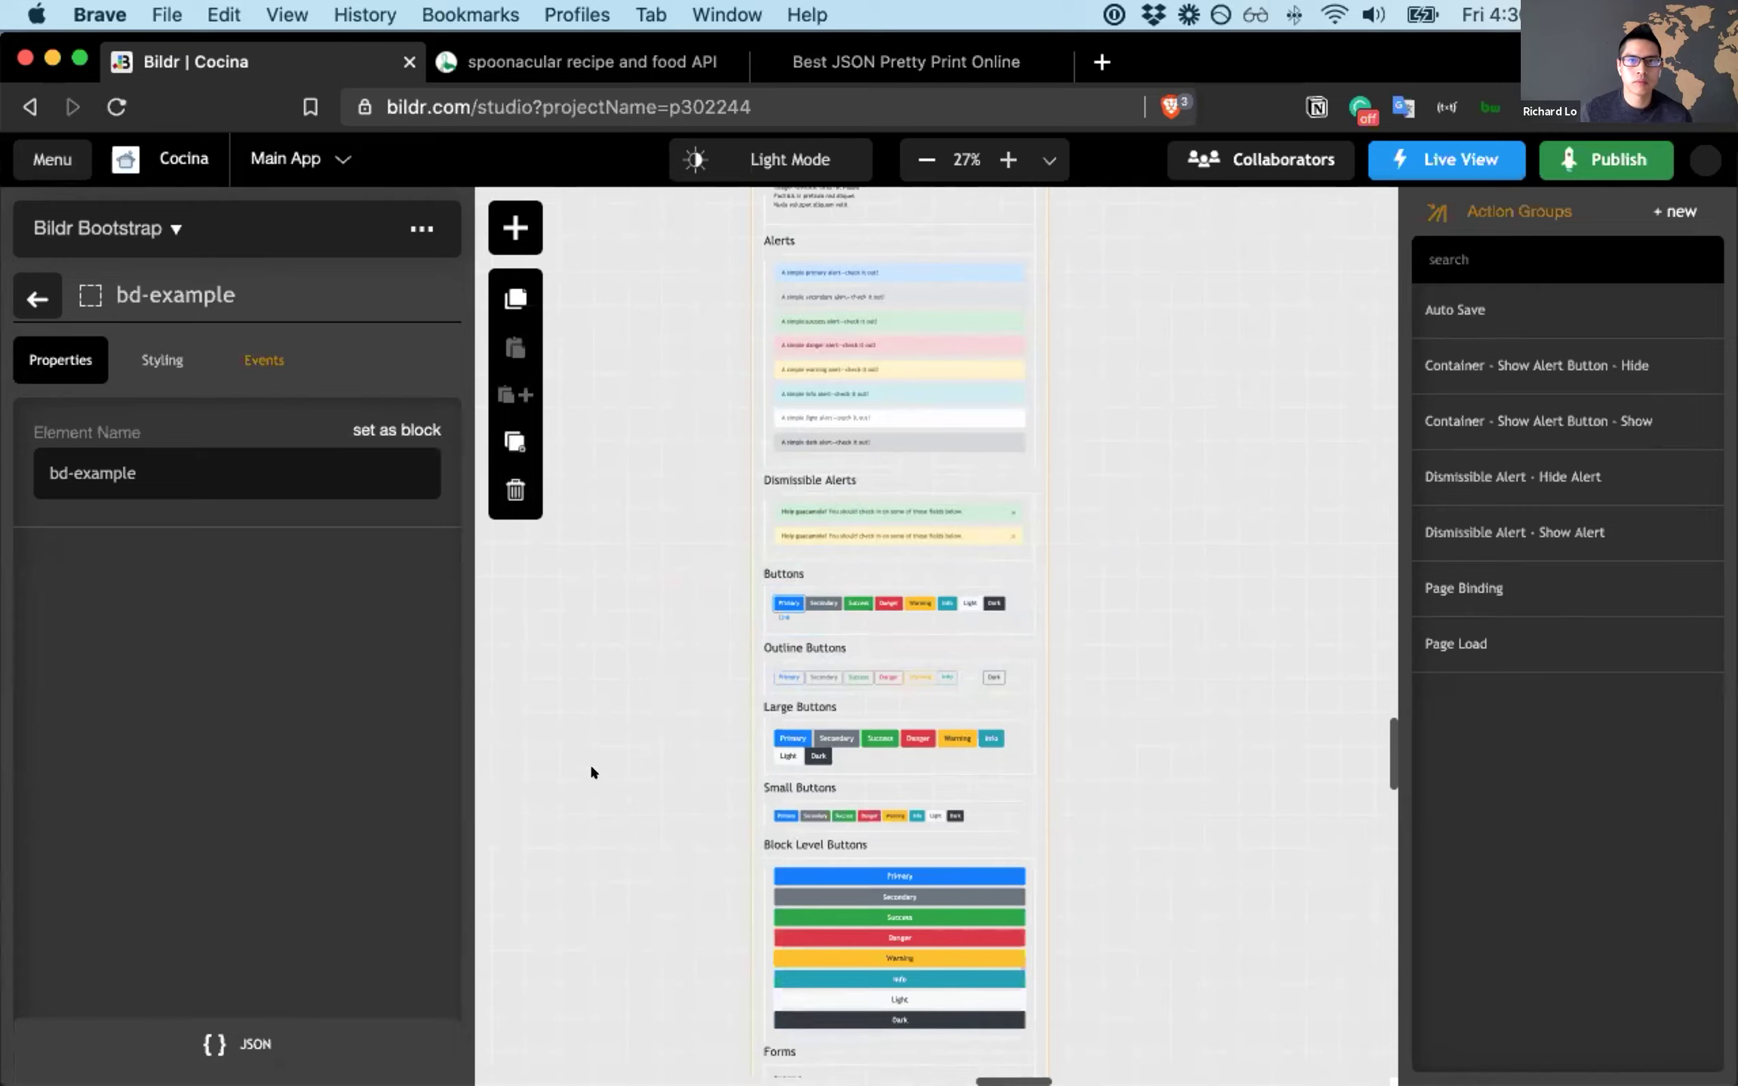
- Deselect the bd-example container and reload the Cocina project in the studio
left_click(618, 269)
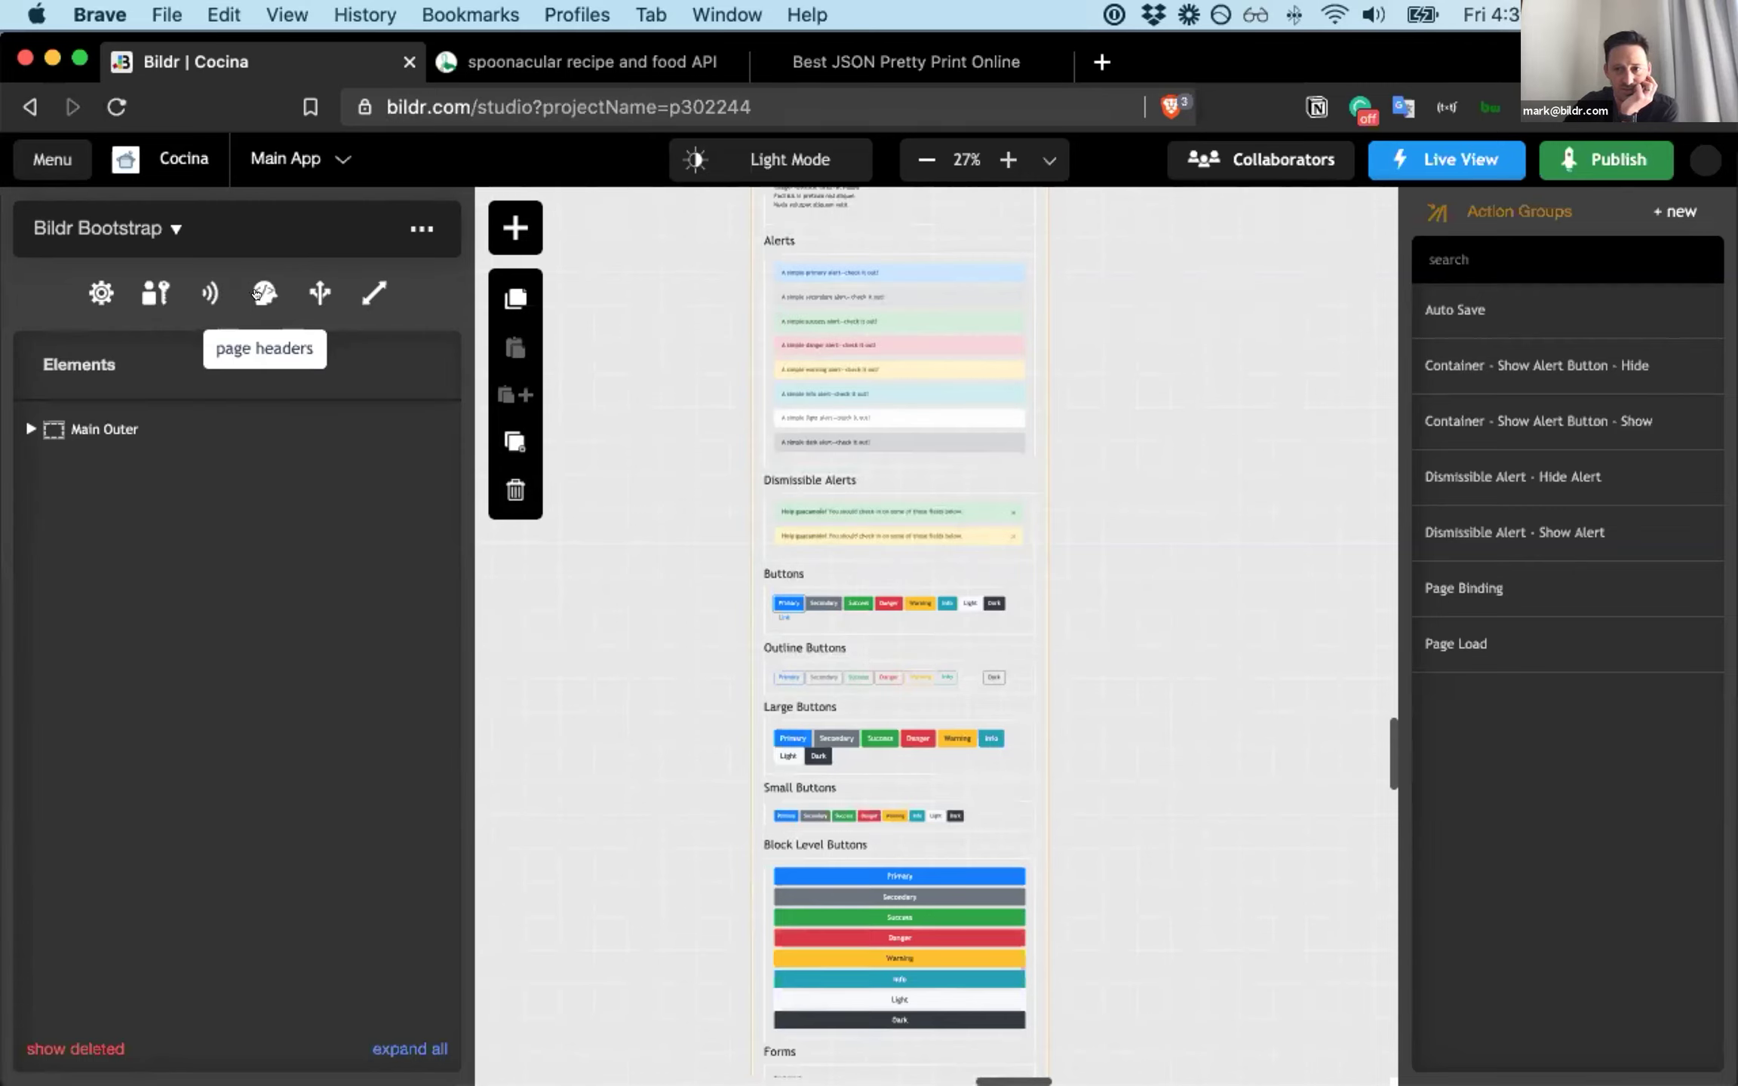
left_click(442, 99)
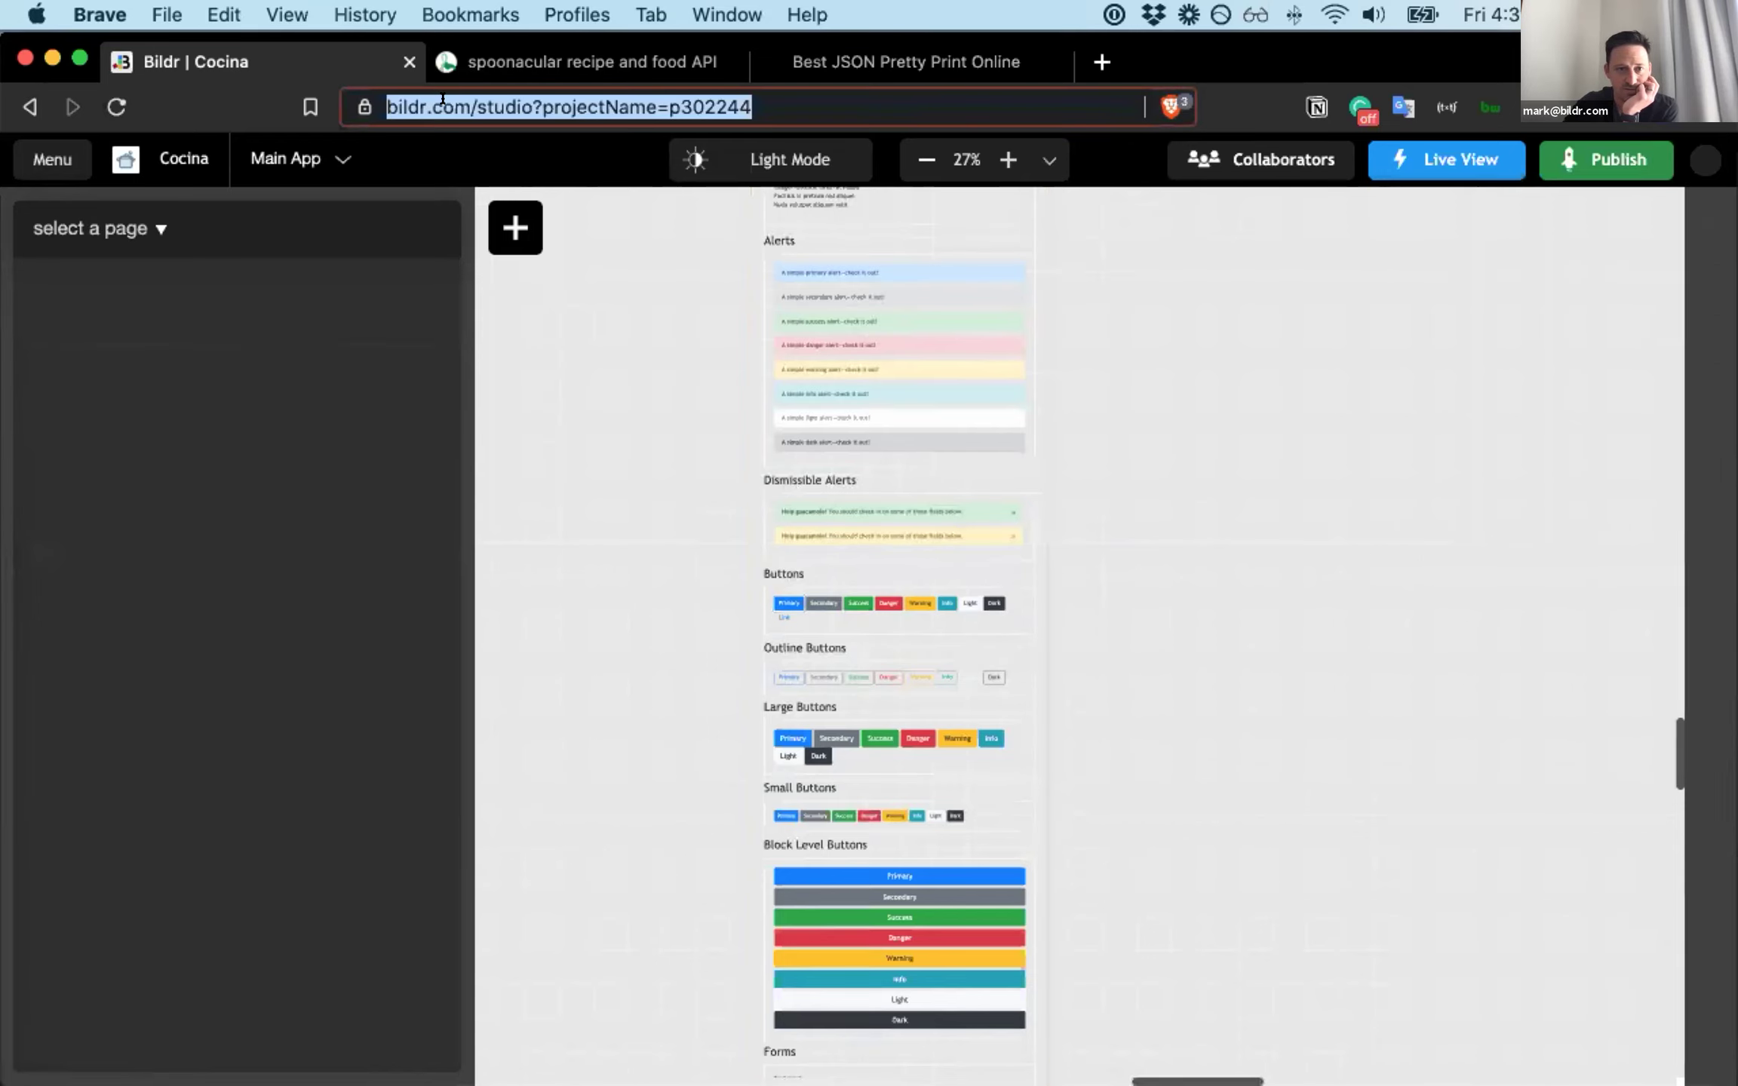
key("Return")
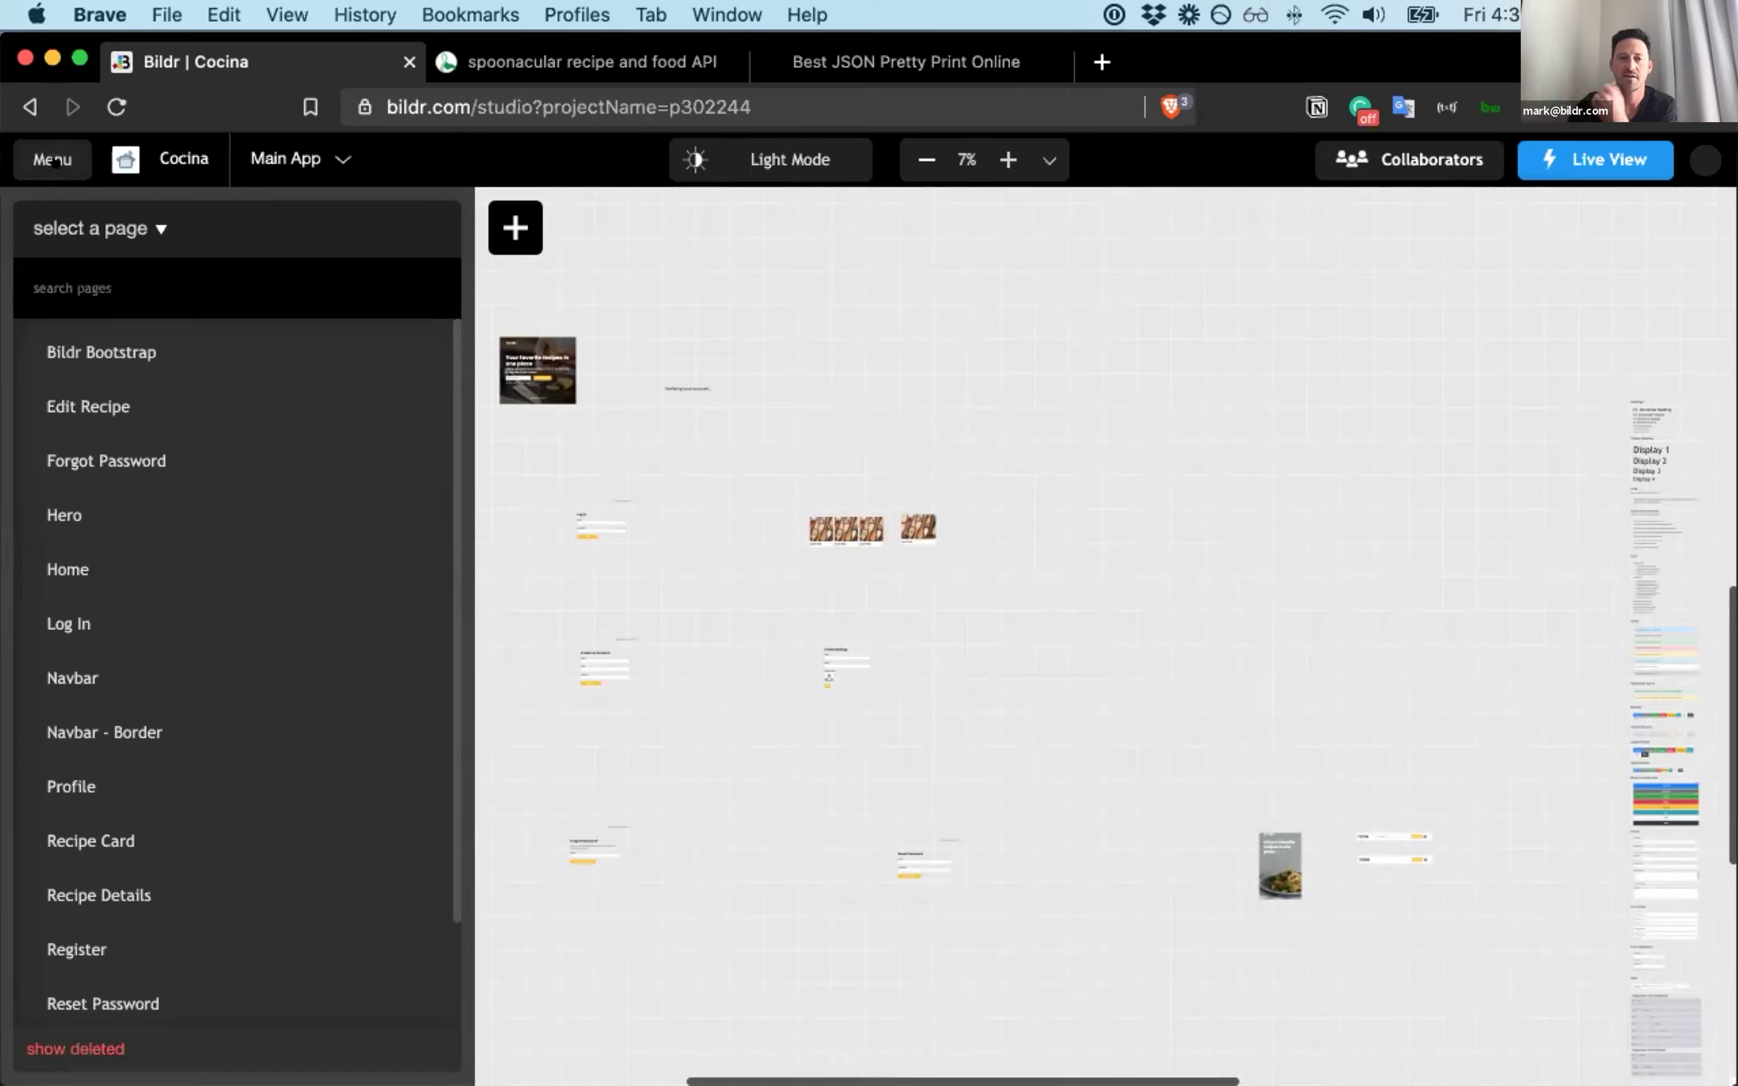
- Look across the reloaded studio canvas, from the Waitlist page to the Bootstrap component samples
scroll(761, 638, "right", 5)
scroll(760, 638, "down", 3)
scroll(762, 641, "right", 10)
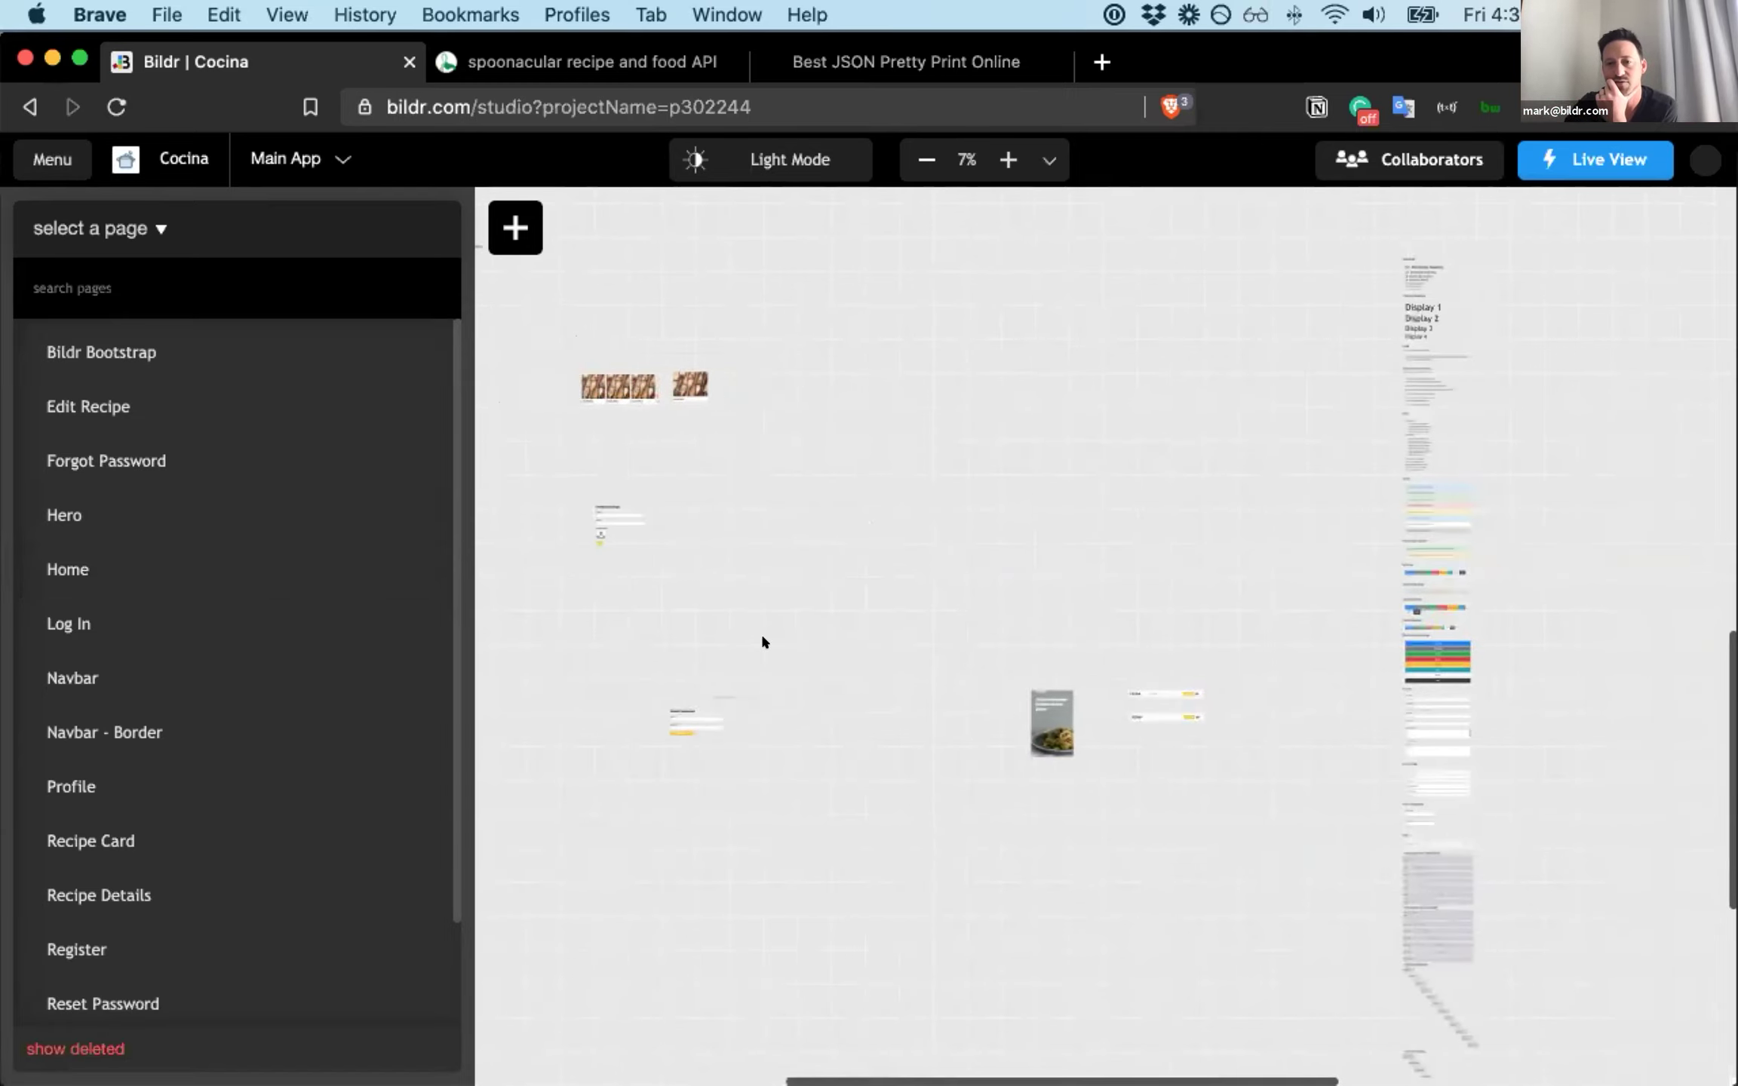
scroll(764, 639, "left", 15)
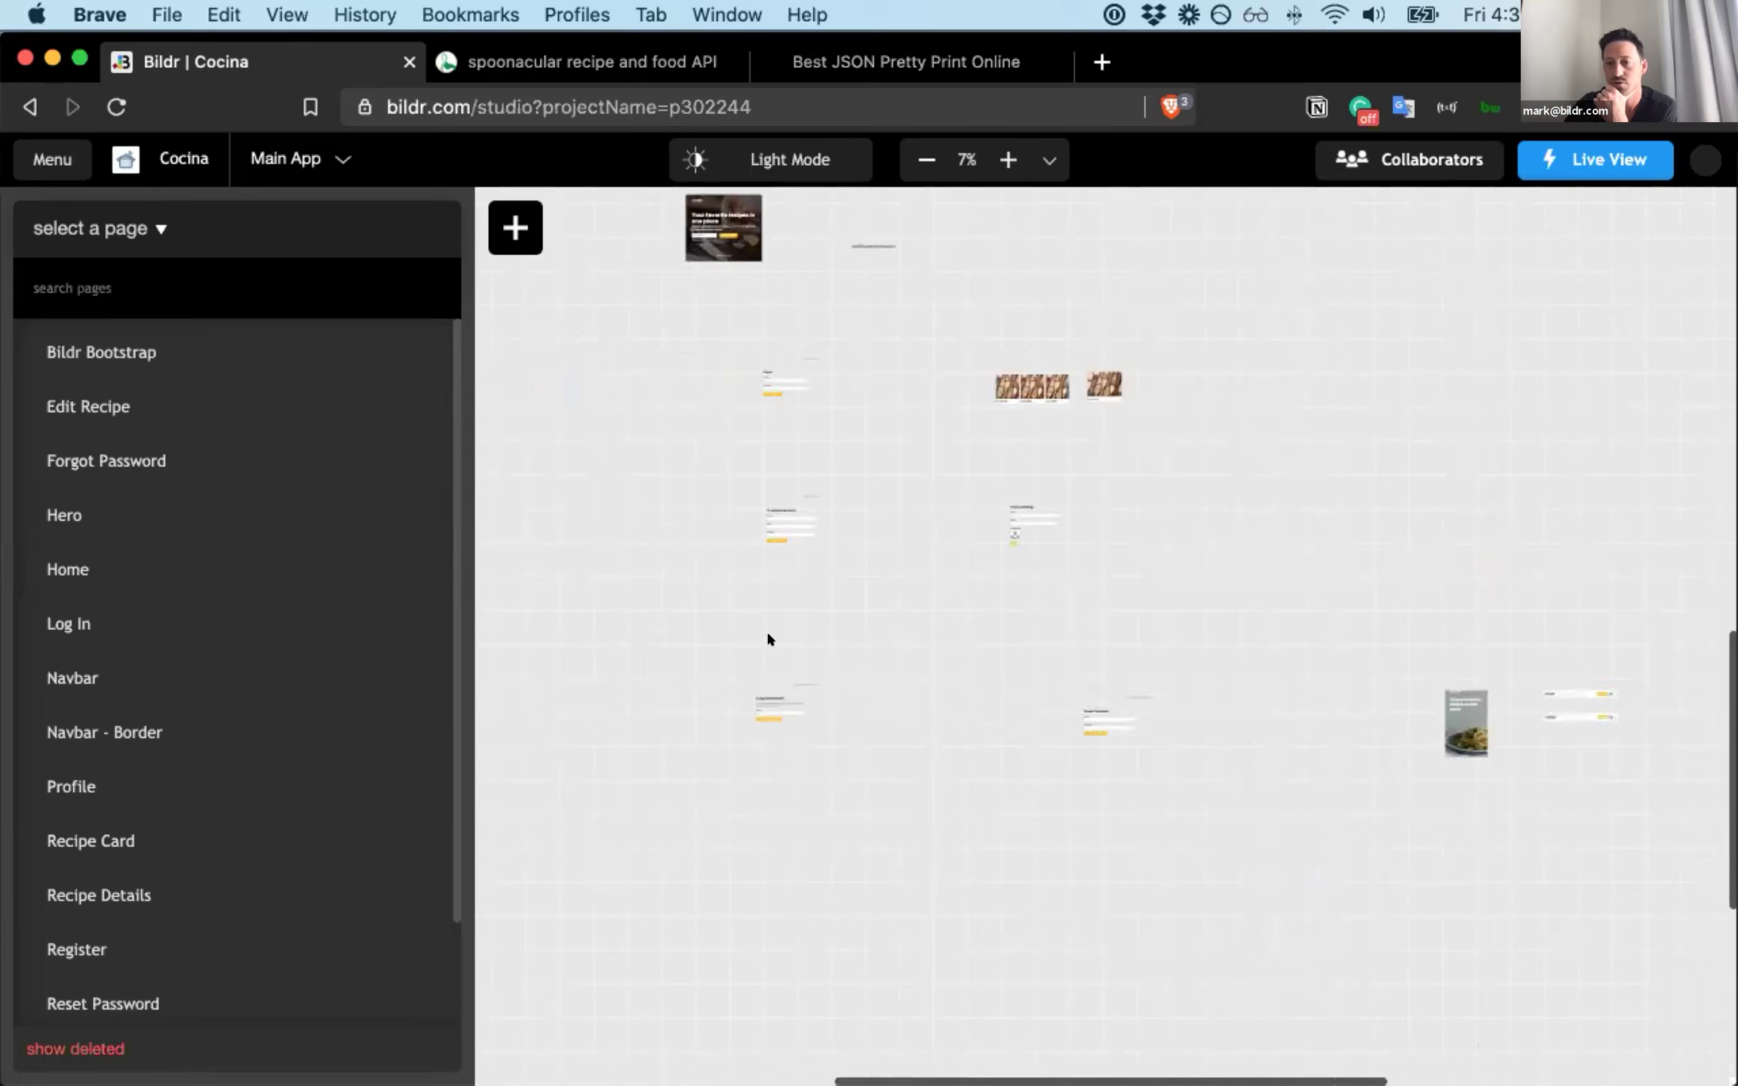
scroll(764, 640, "right", 8)
scroll(765, 619, "up", 6)
scroll(768, 601, "left", 2)
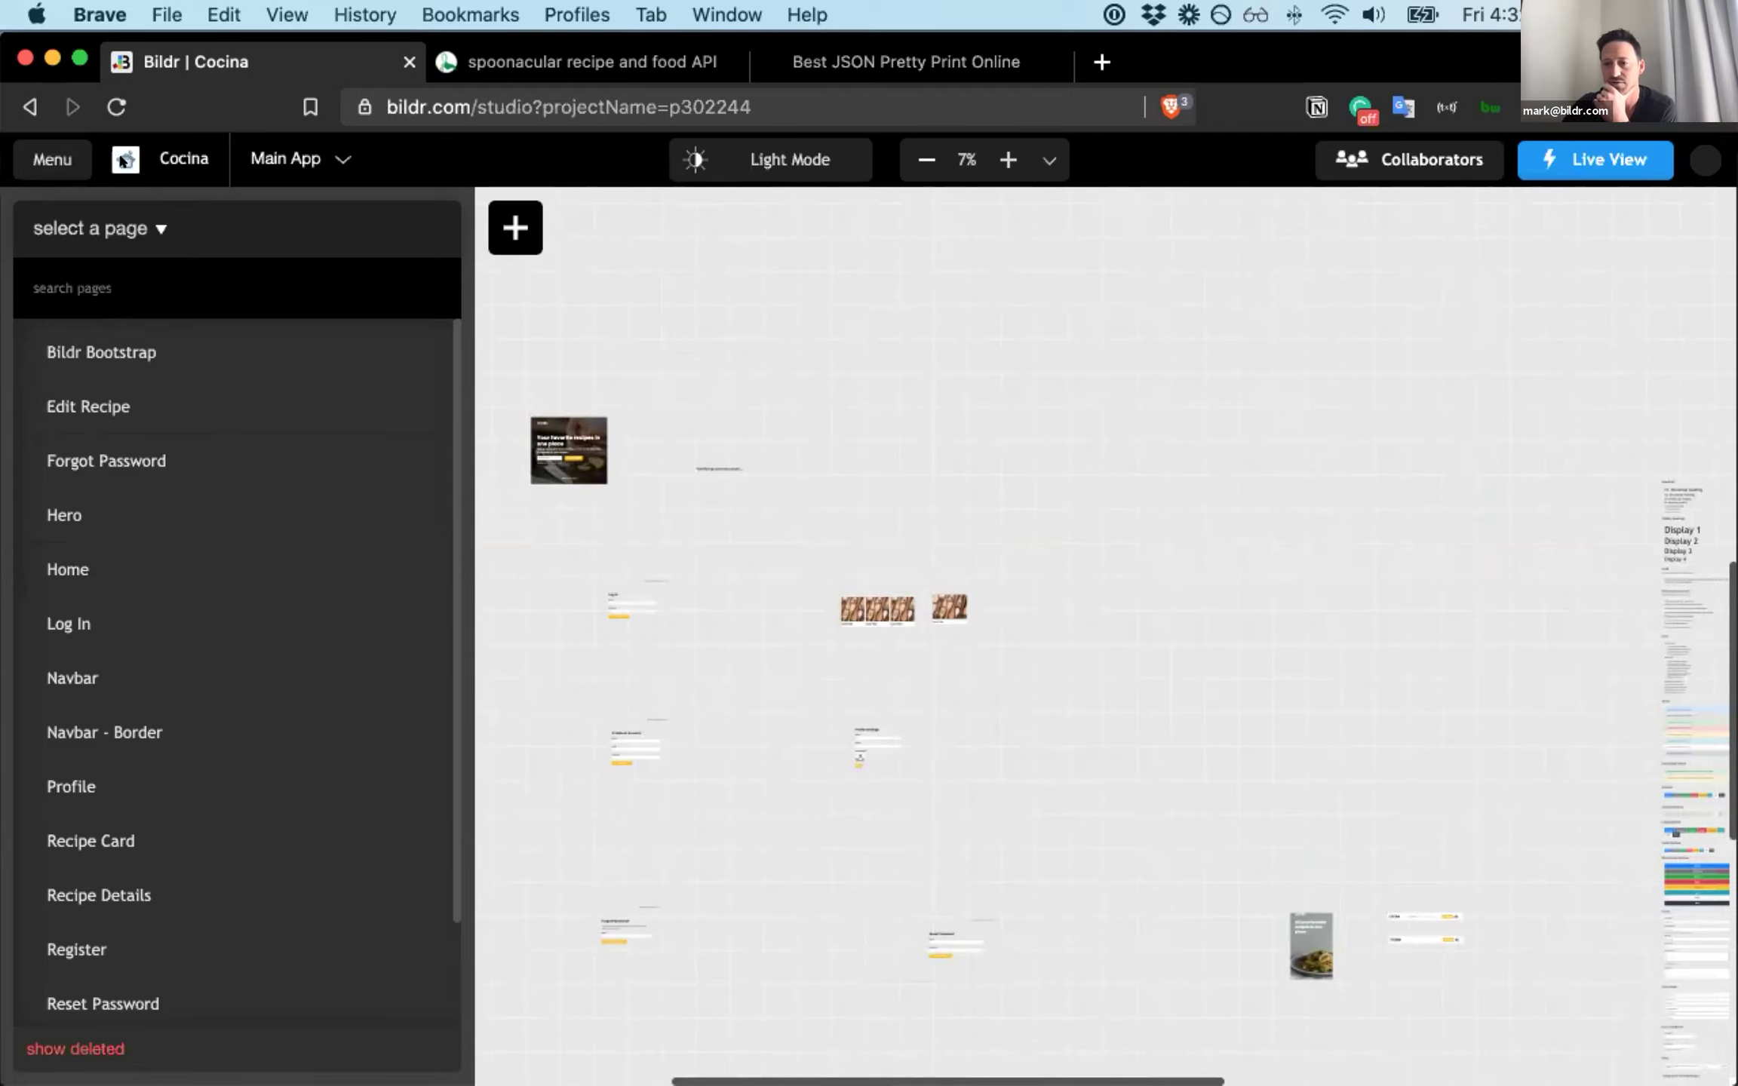
scroll(747, 388, "right", 5)
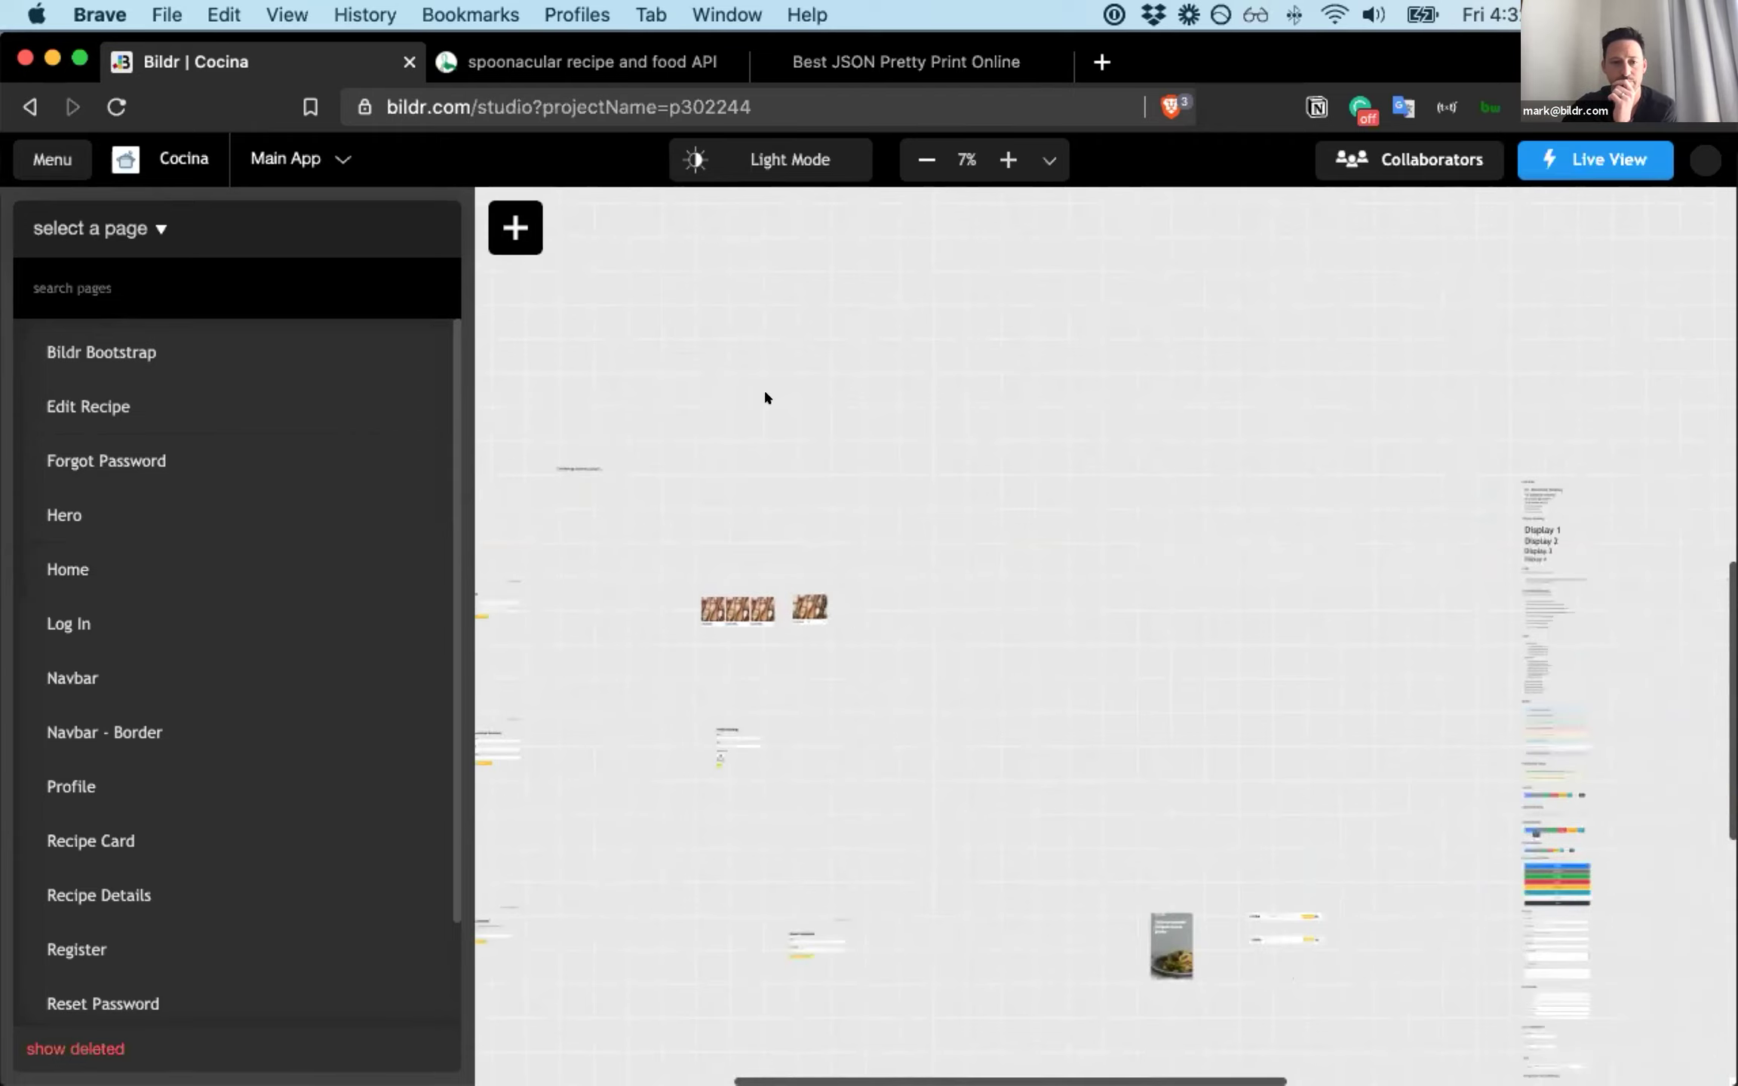
scroll(764, 389, "down", 15)
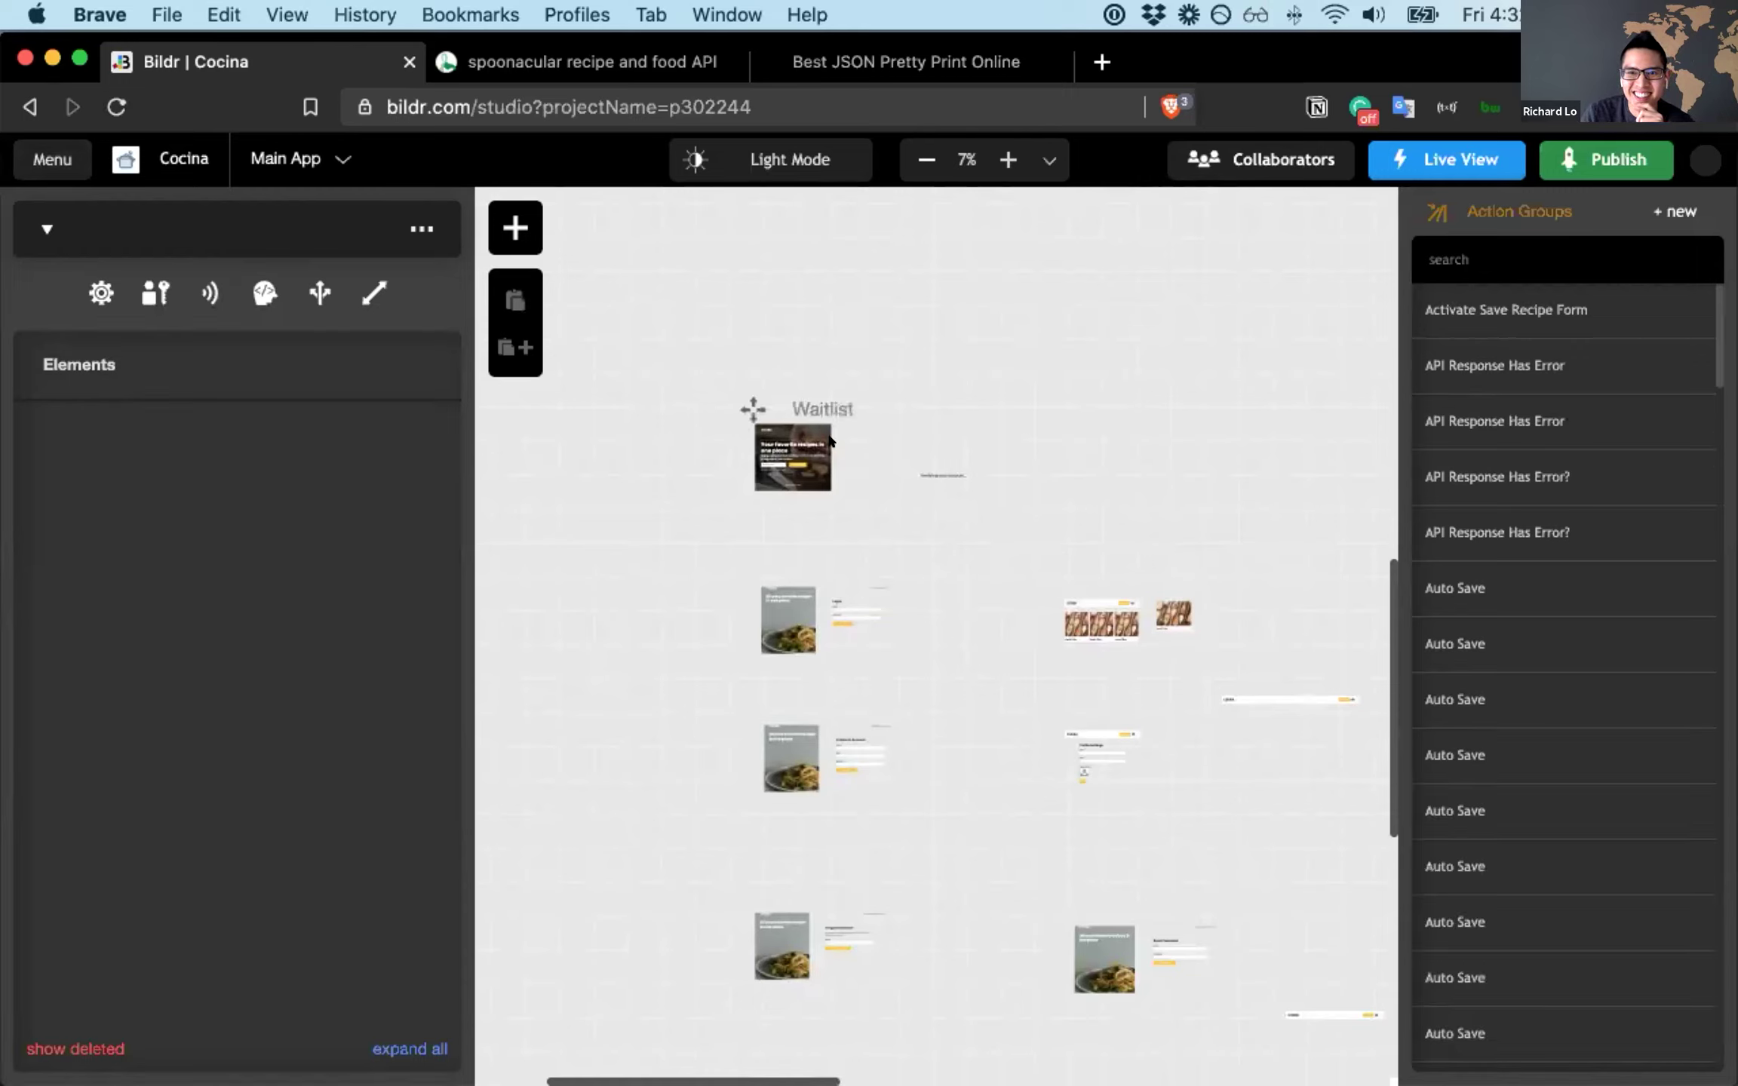
scroll(830, 441, "down", 5)
scroll(829, 430, "right", 5)
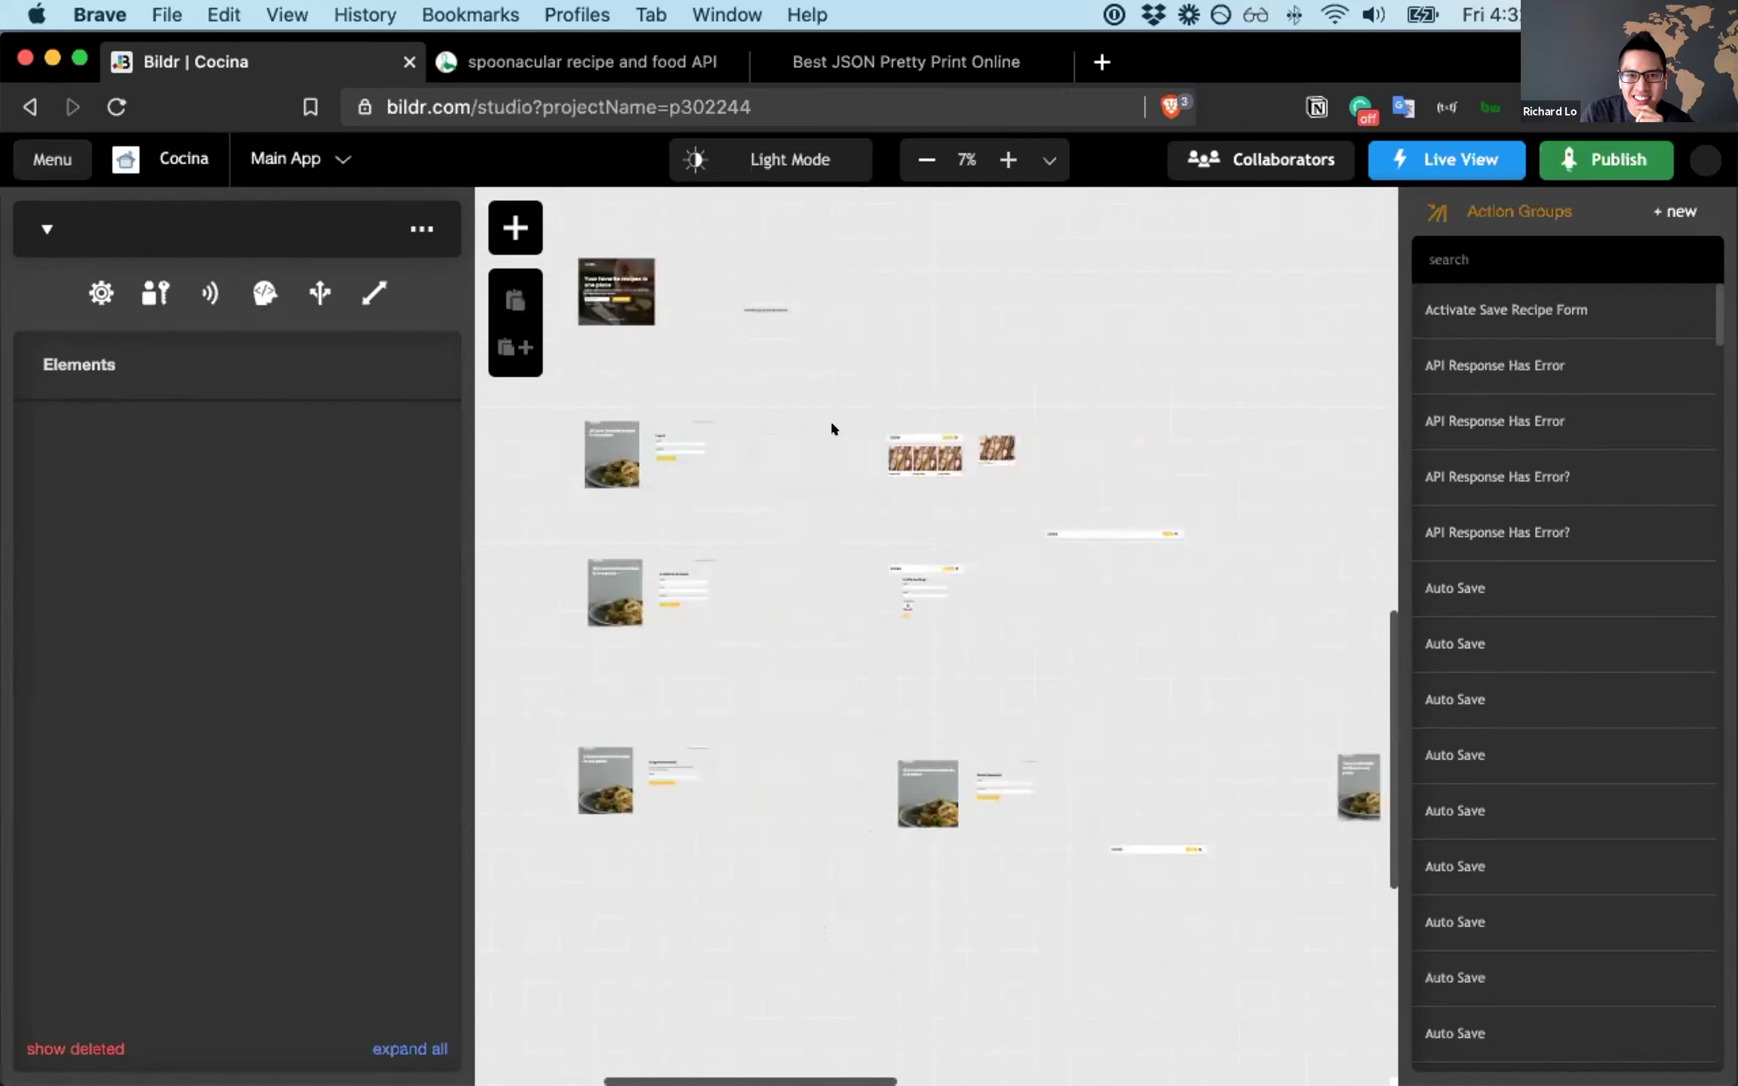
scroll(831, 427, "right", 7)
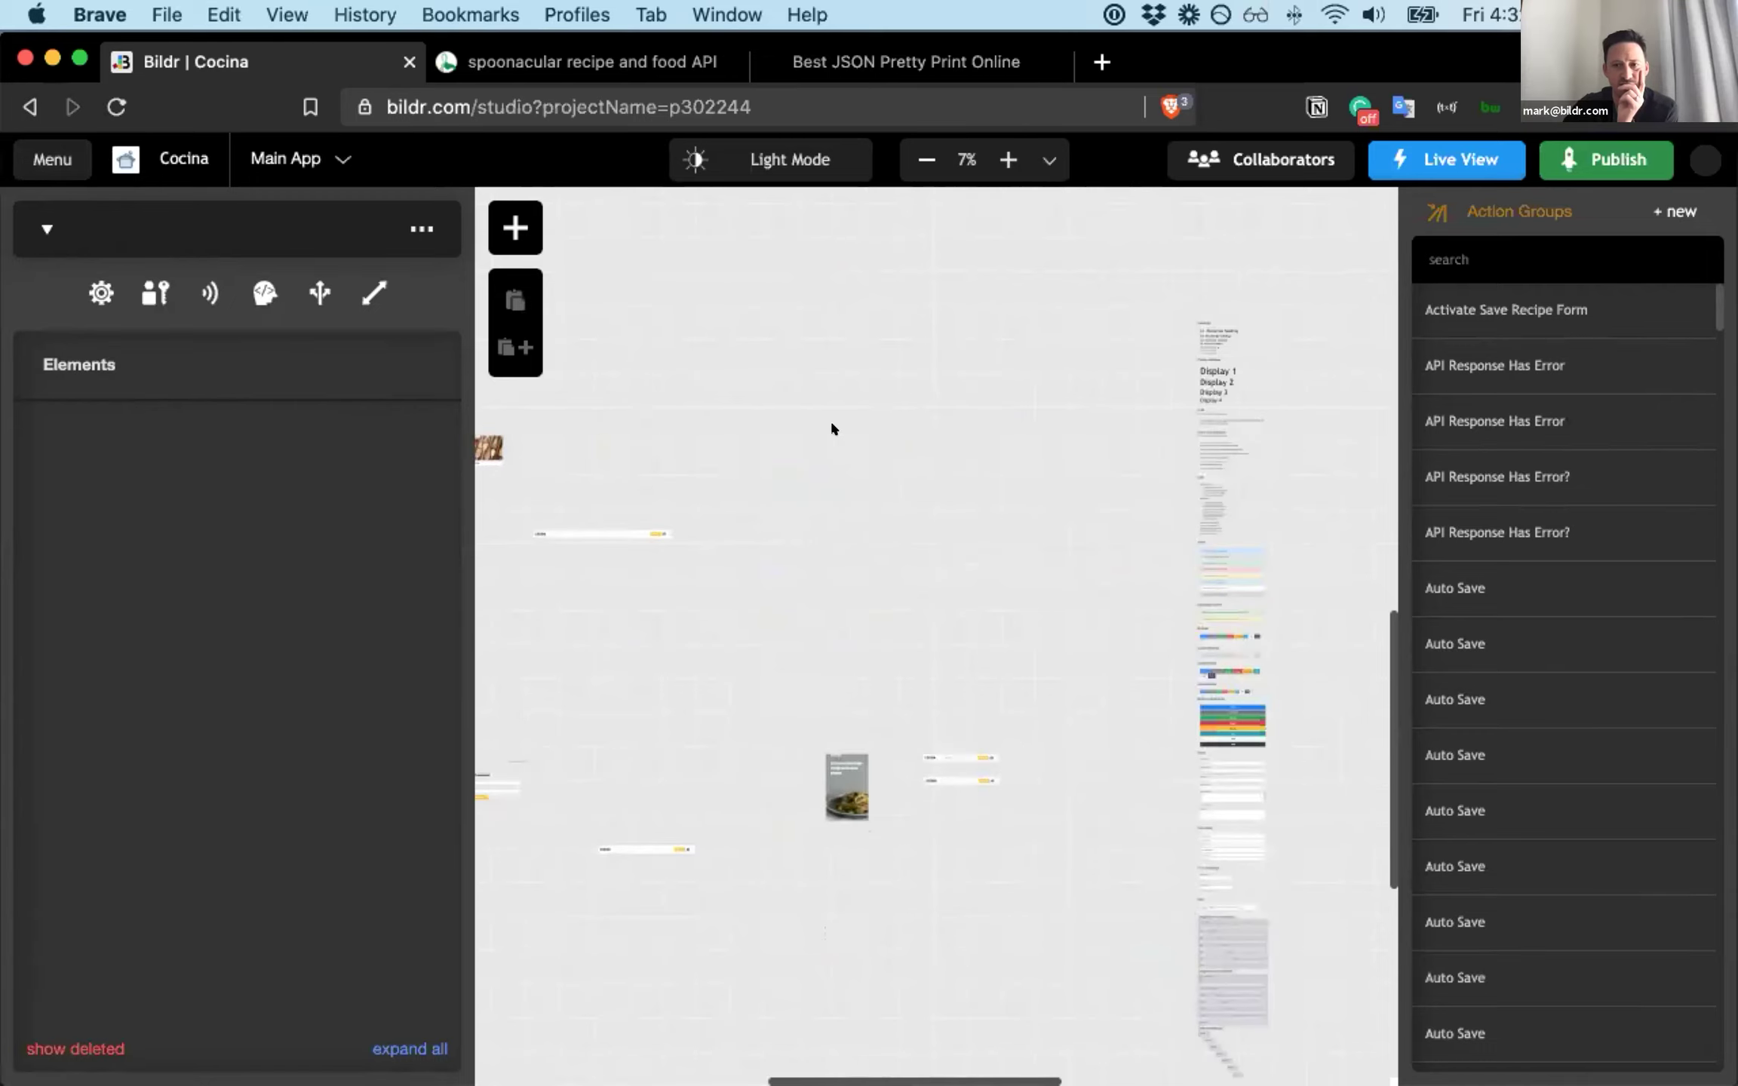
scroll(830, 428, "left", 6)
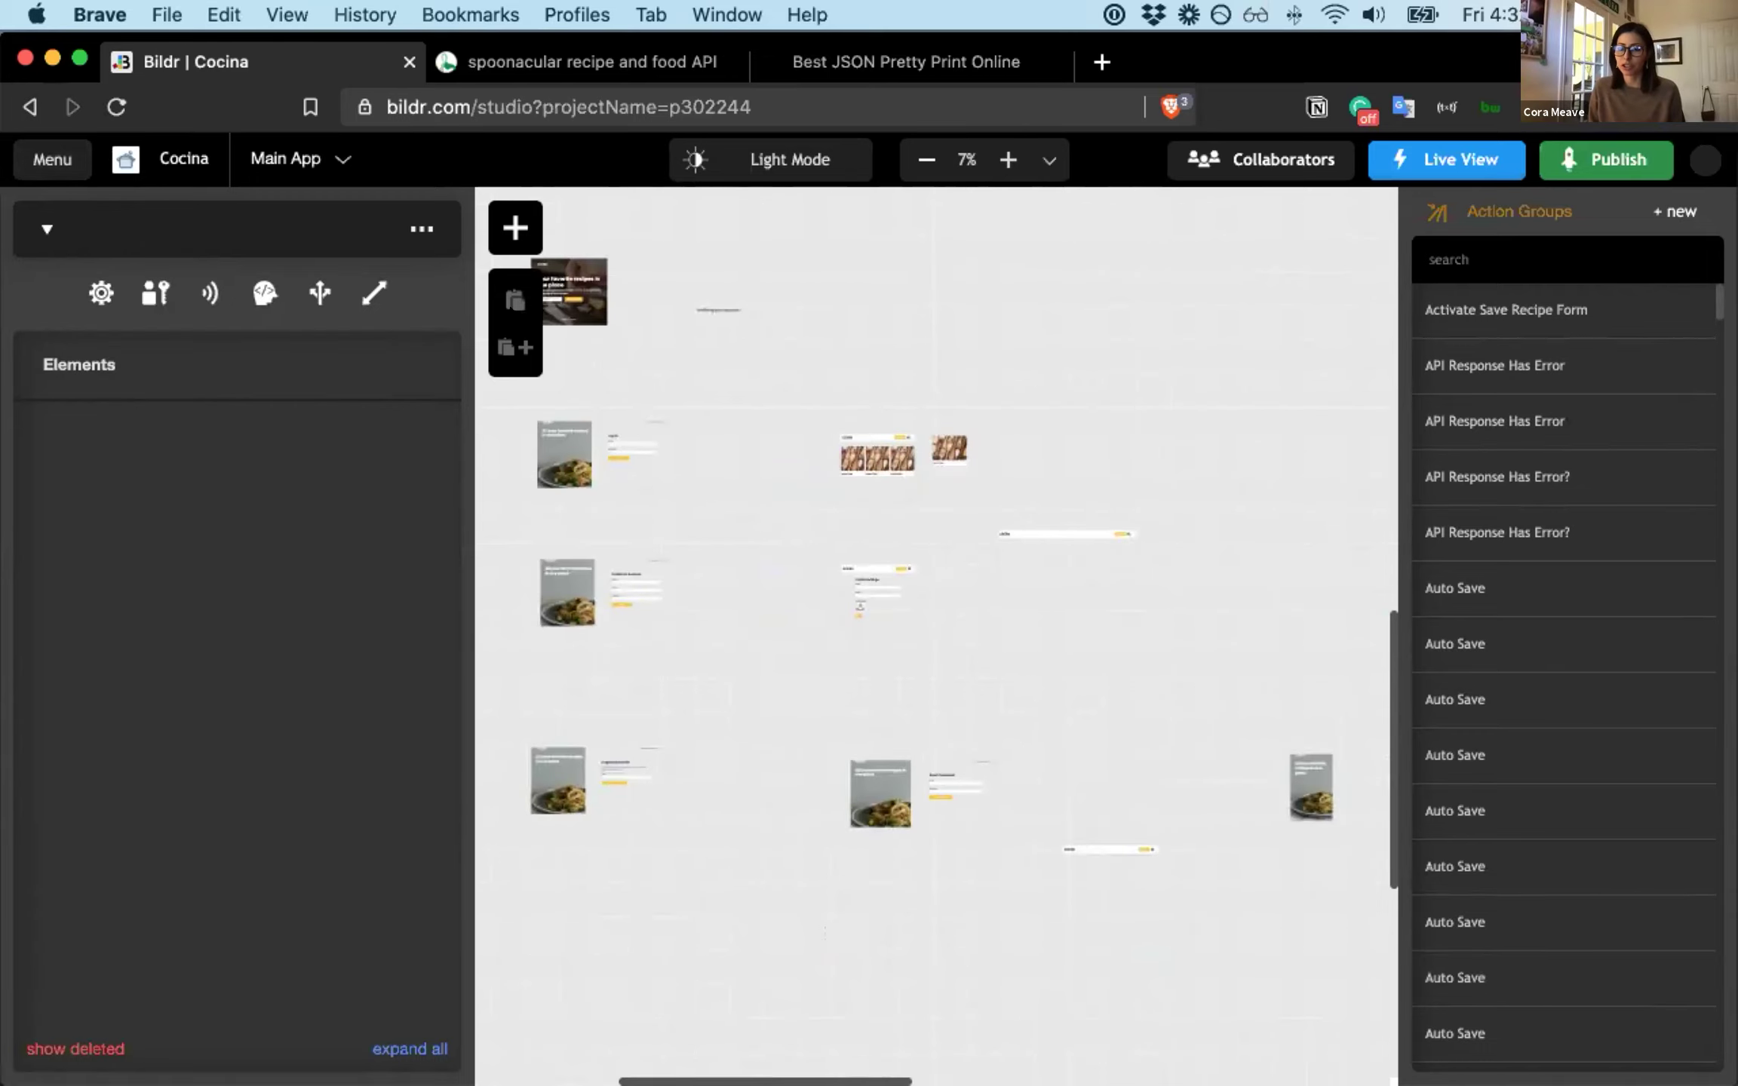
- Open the Cocina project settings and look through the Project Page Headers list
left_click(143, 230)
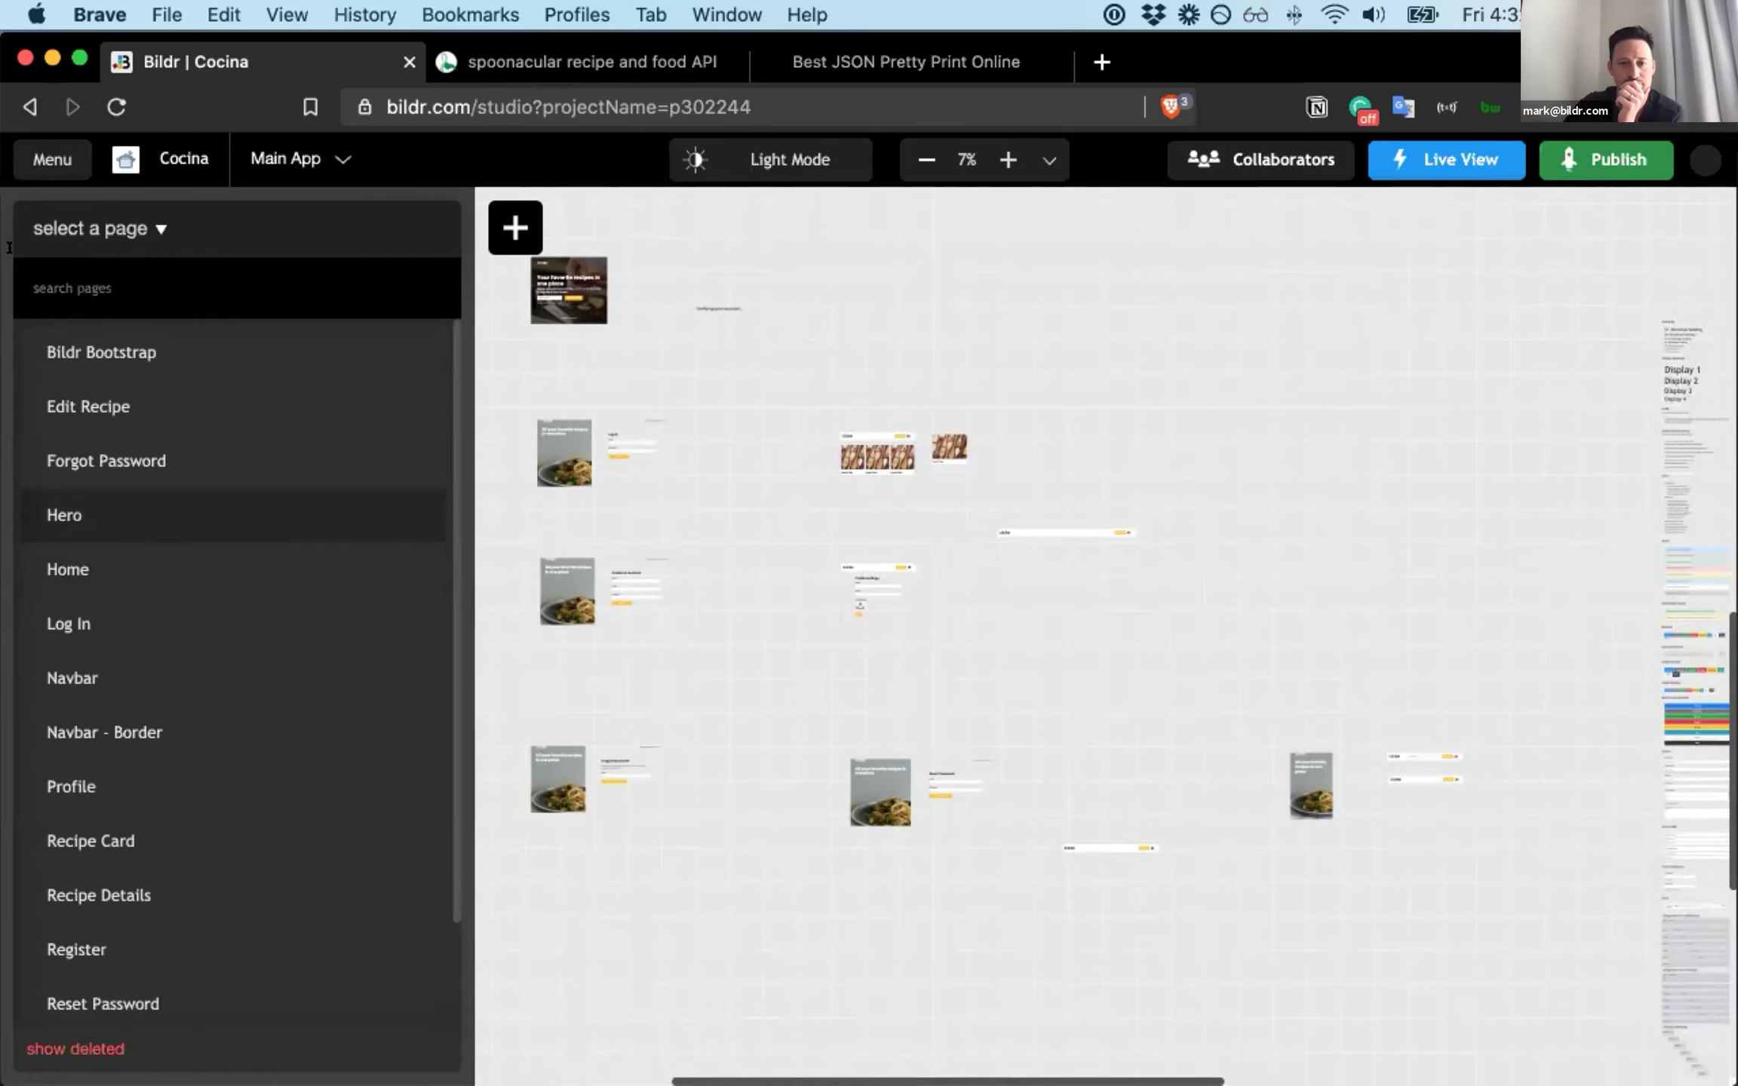
left_click(41, 151)
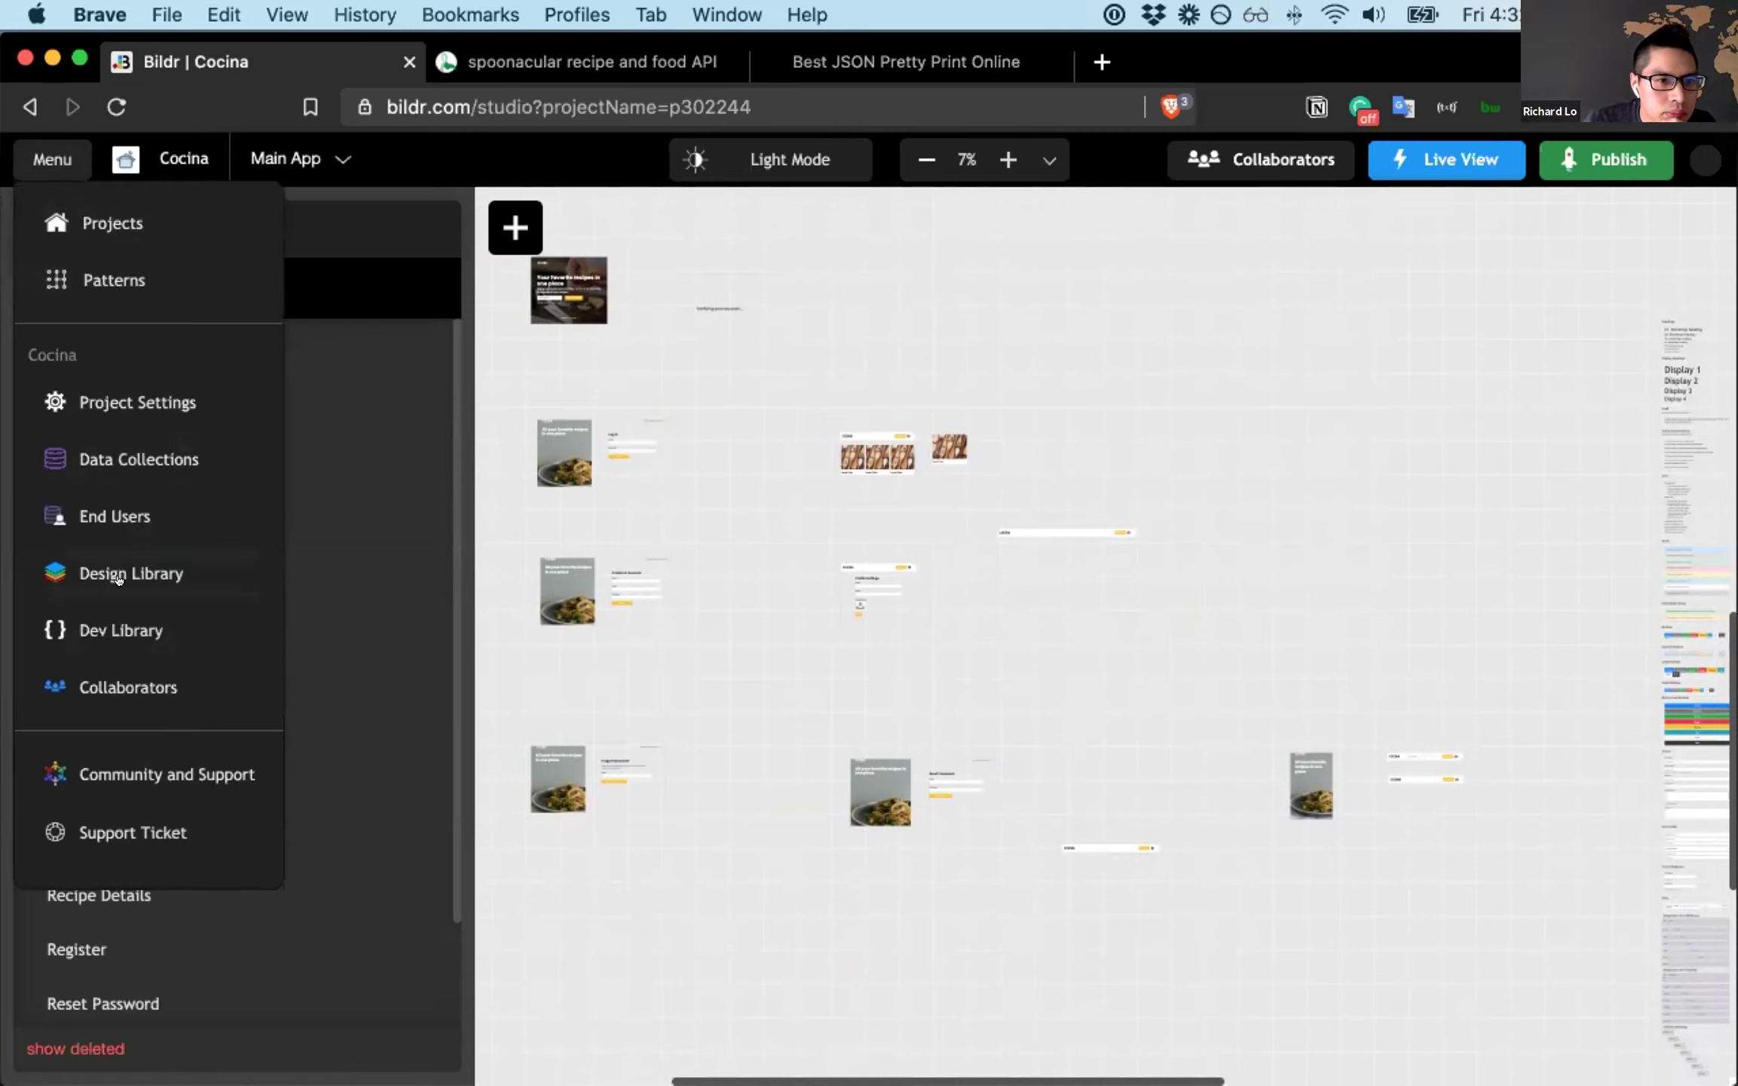
left_click(134, 382)
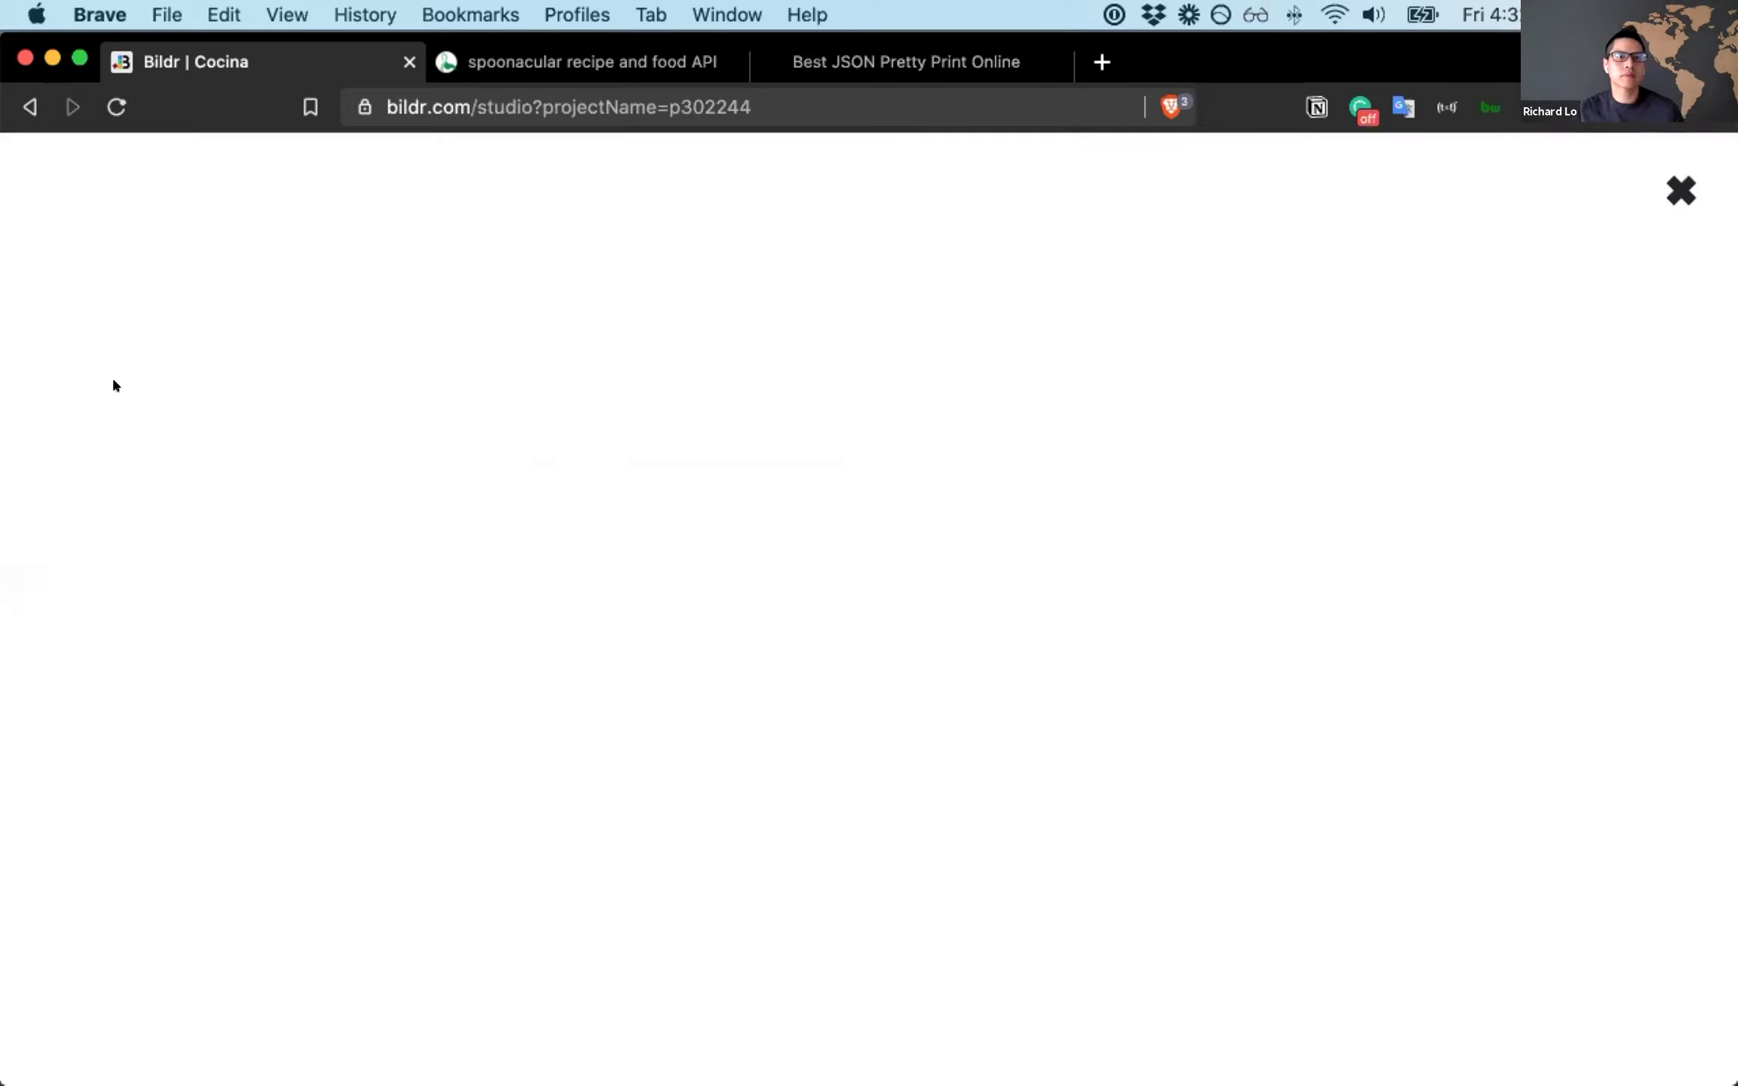
left_click(1183, 259)
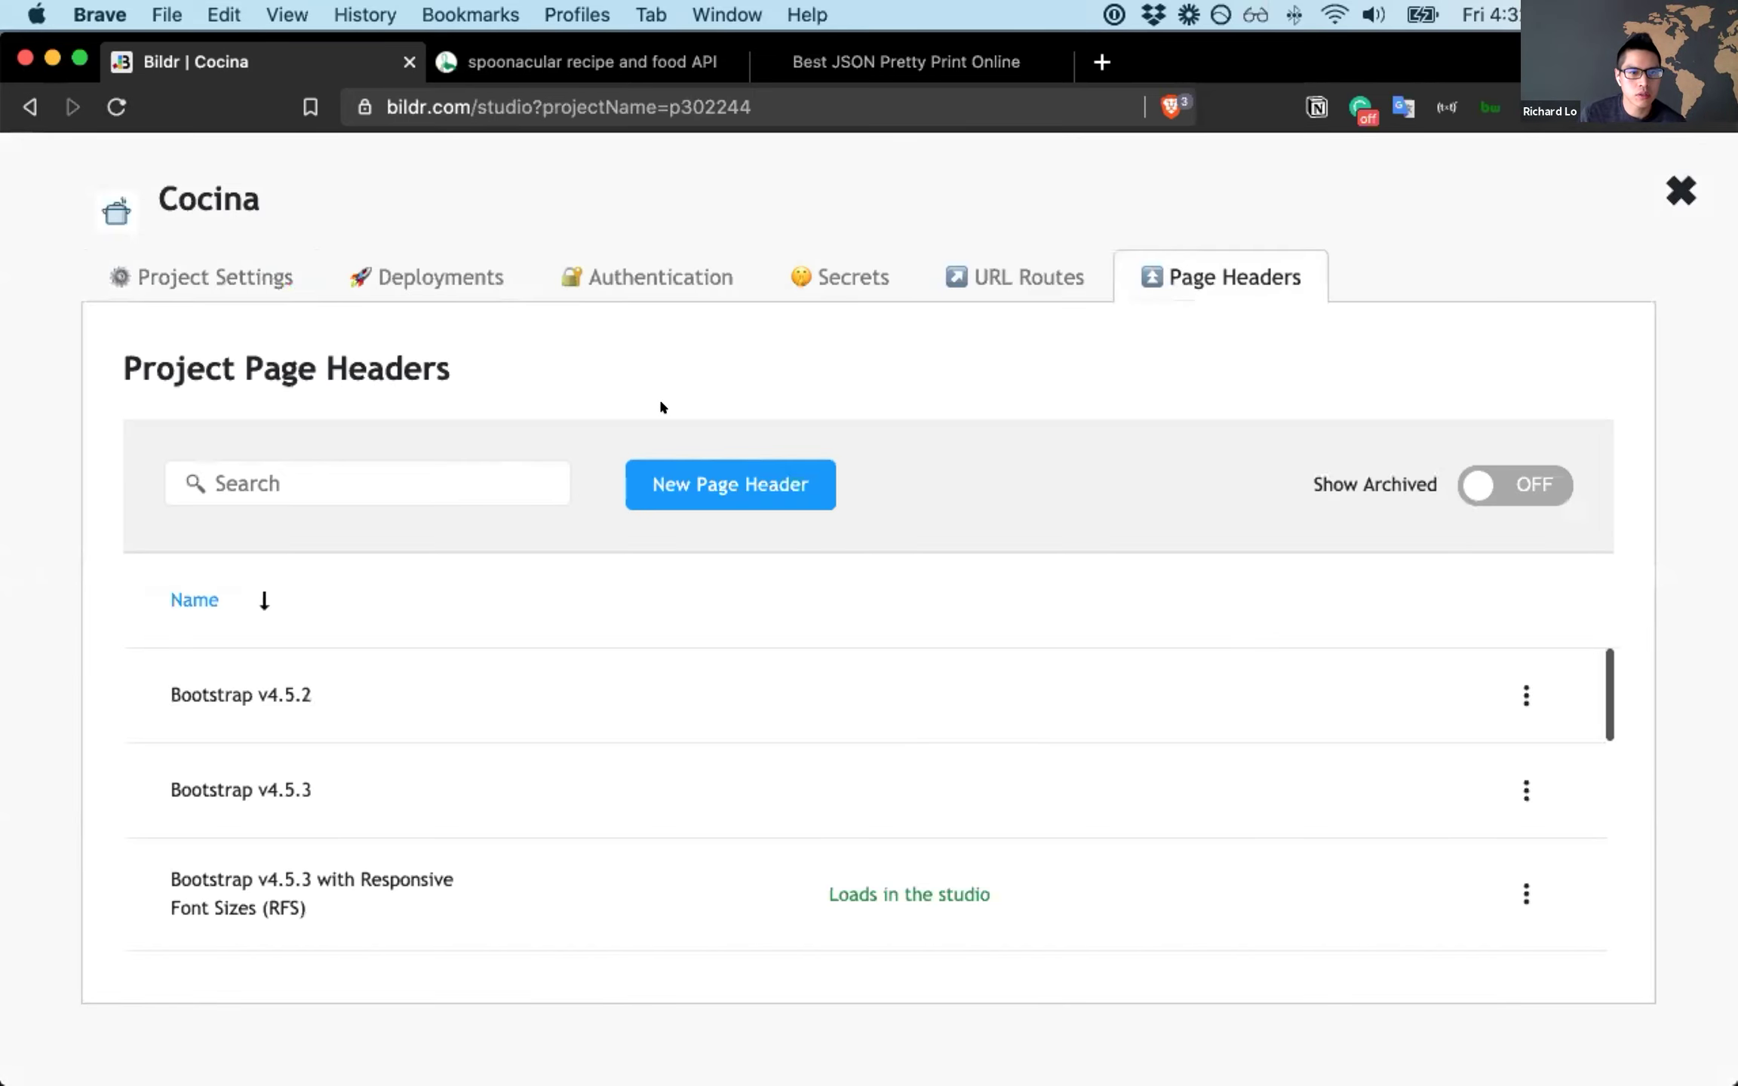
scroll(531, 691, "down", 3)
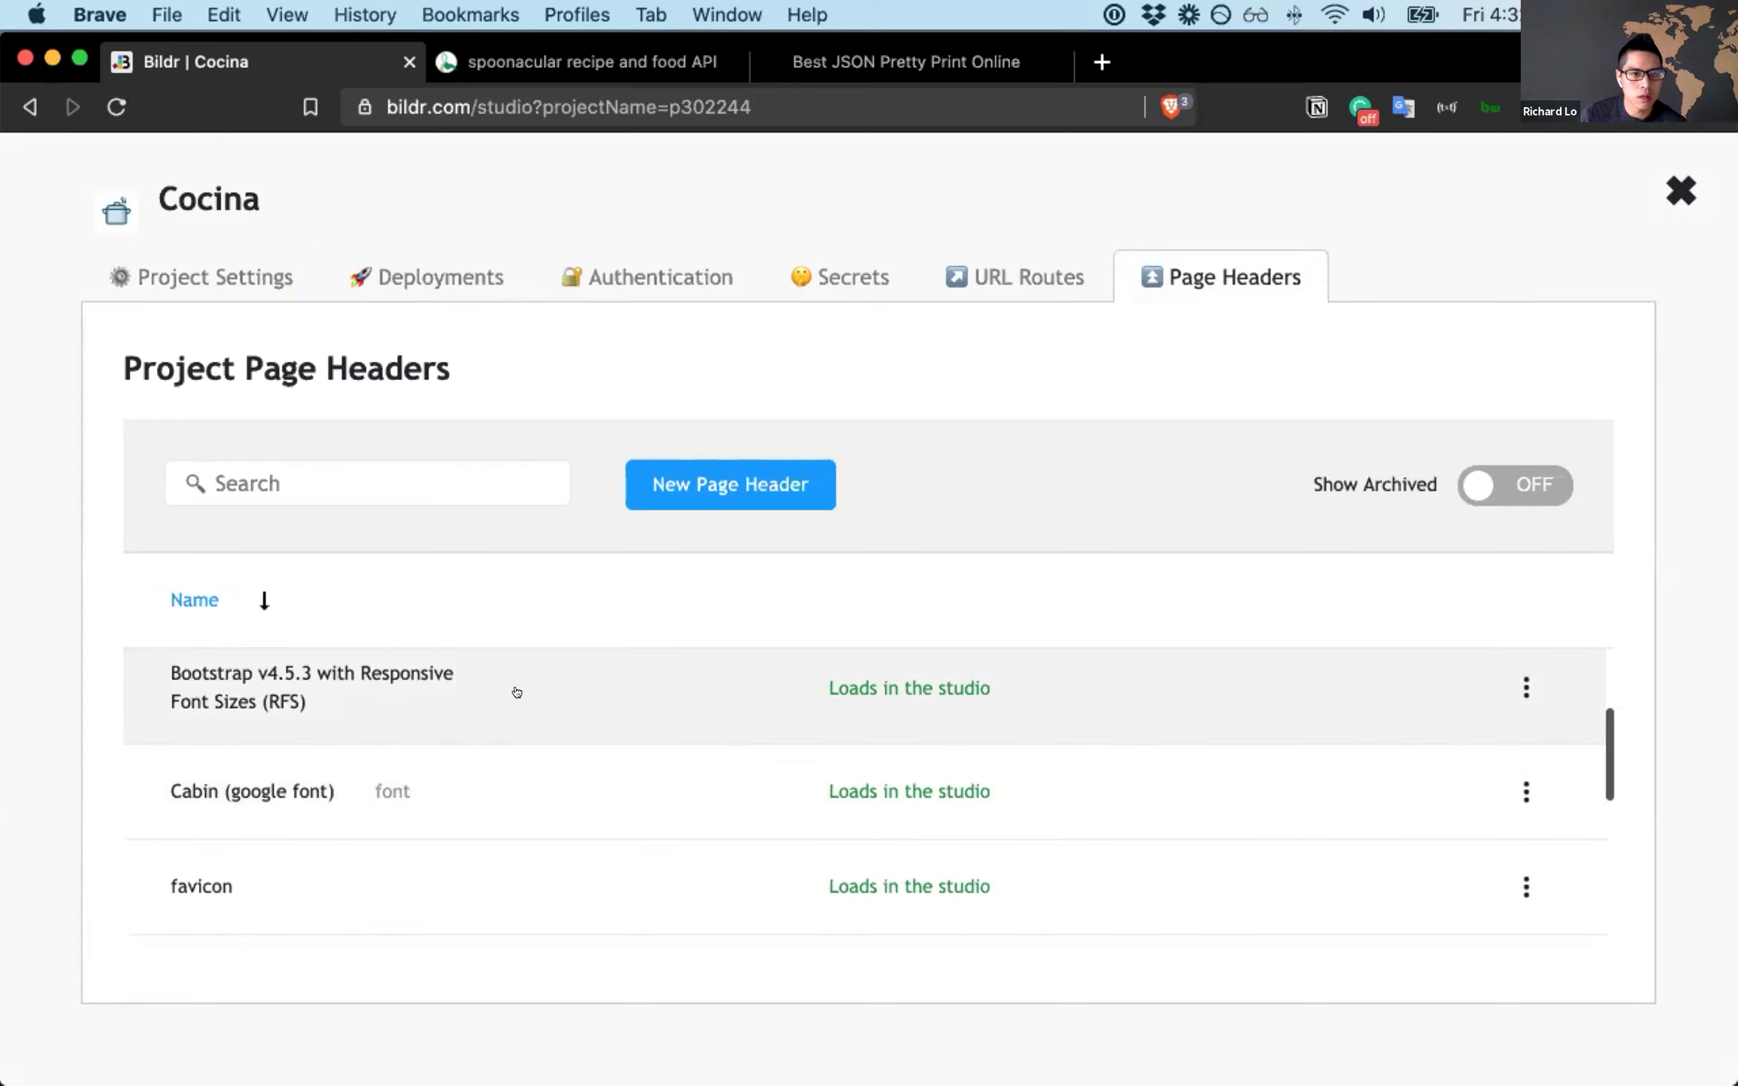
scroll(596, 705, "up", 2)
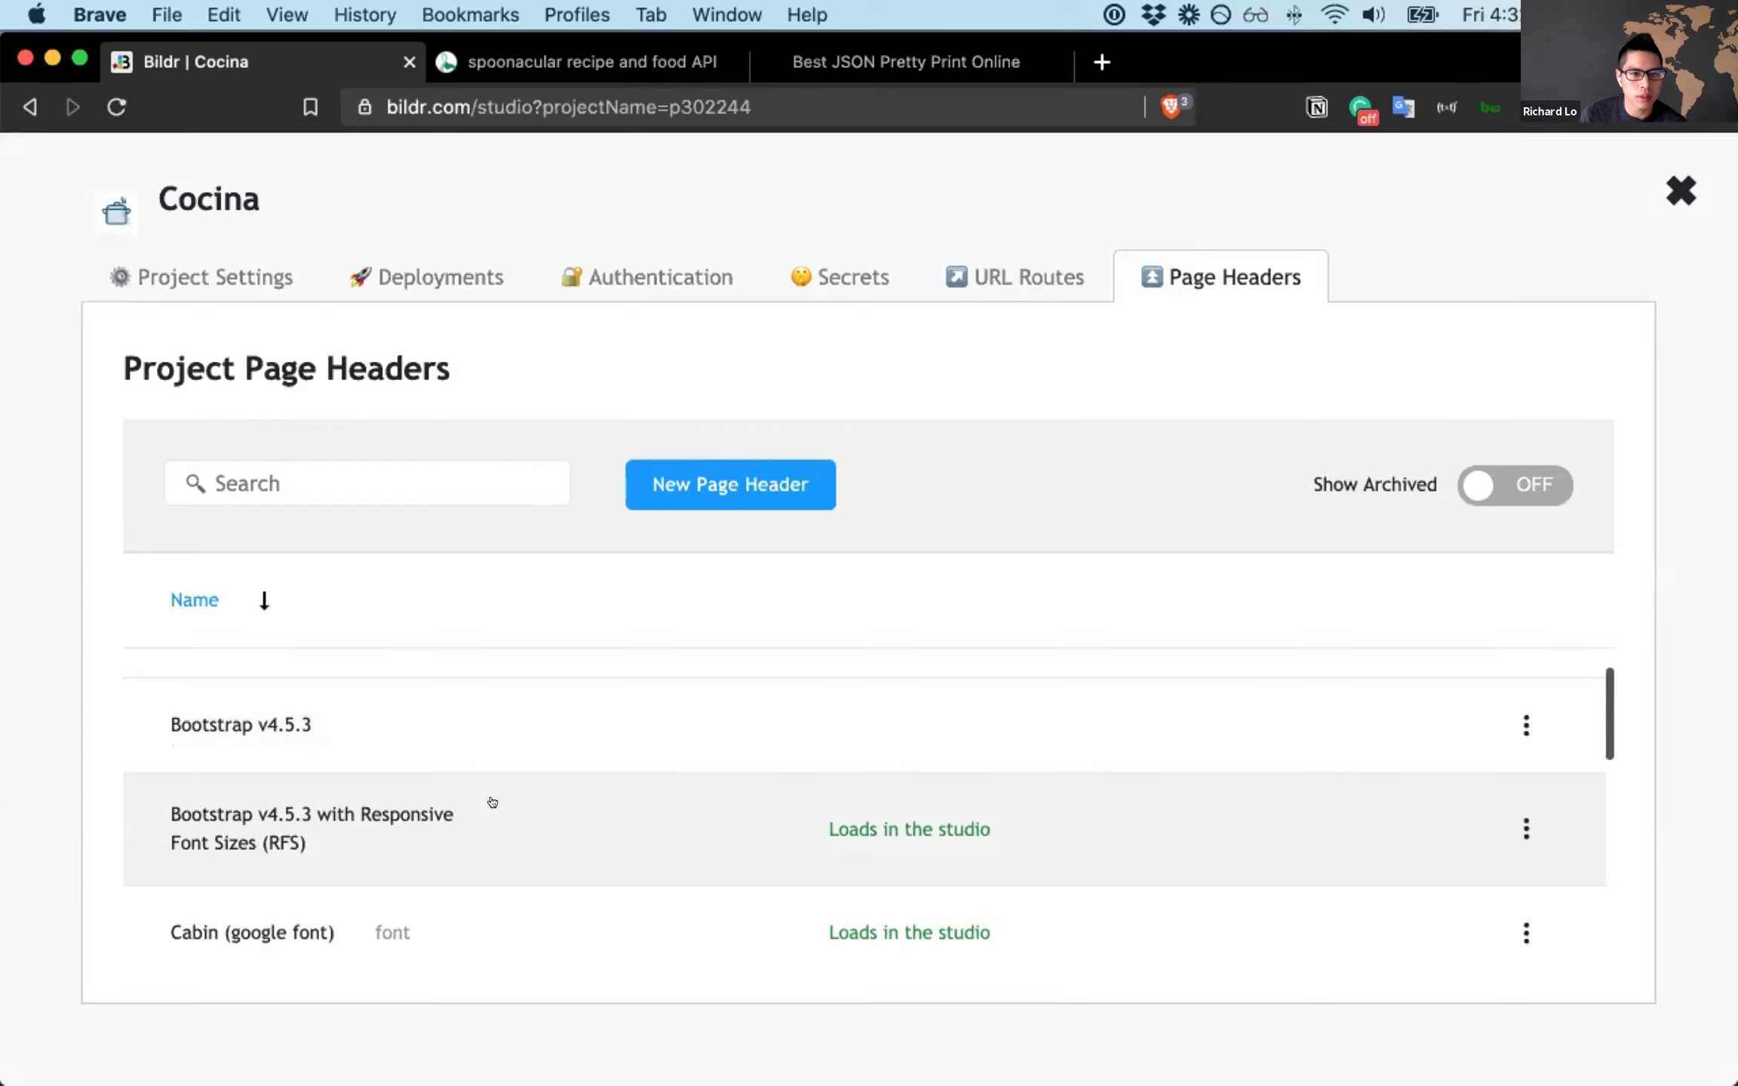
- Open the Bootstrap v4.5.3 with Responsive Font Sizes (RFS) page header and examine the stylesheet links in its value
left_click(487, 788)
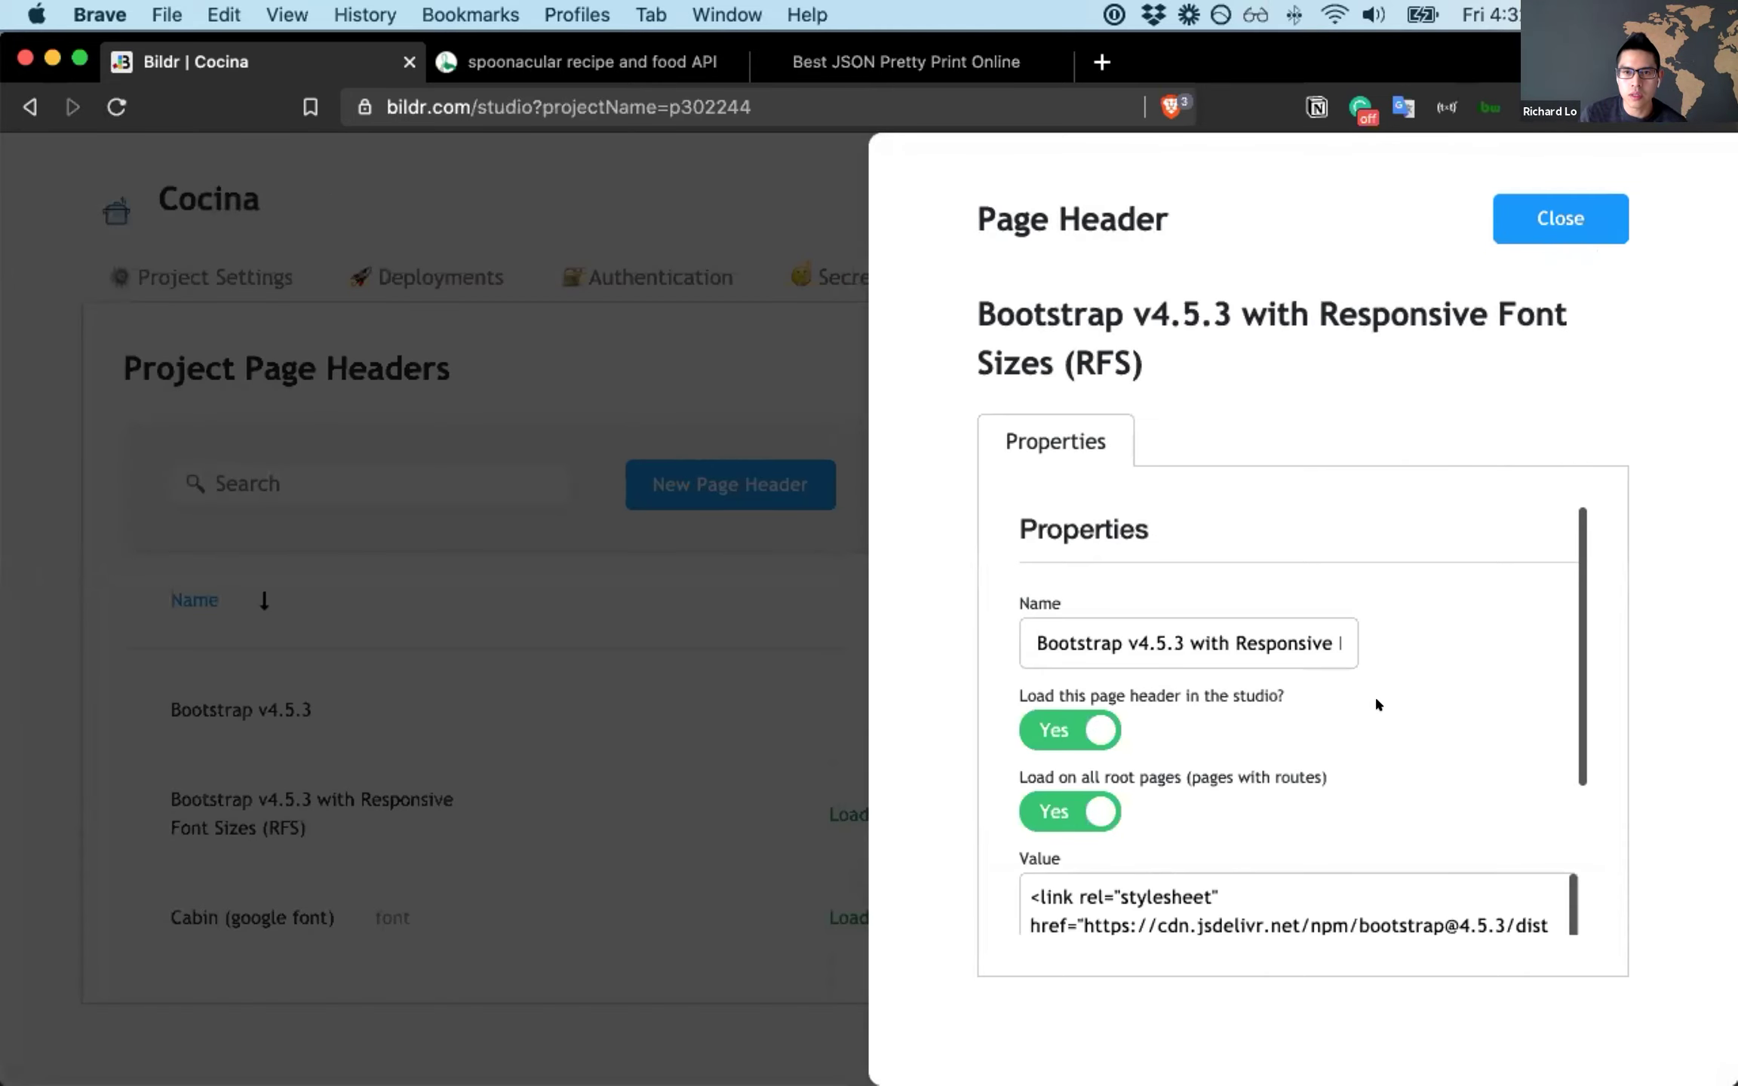
scroll(1076, 679, "down", 3)
left_click_drag(1030, 661, 1437, 913)
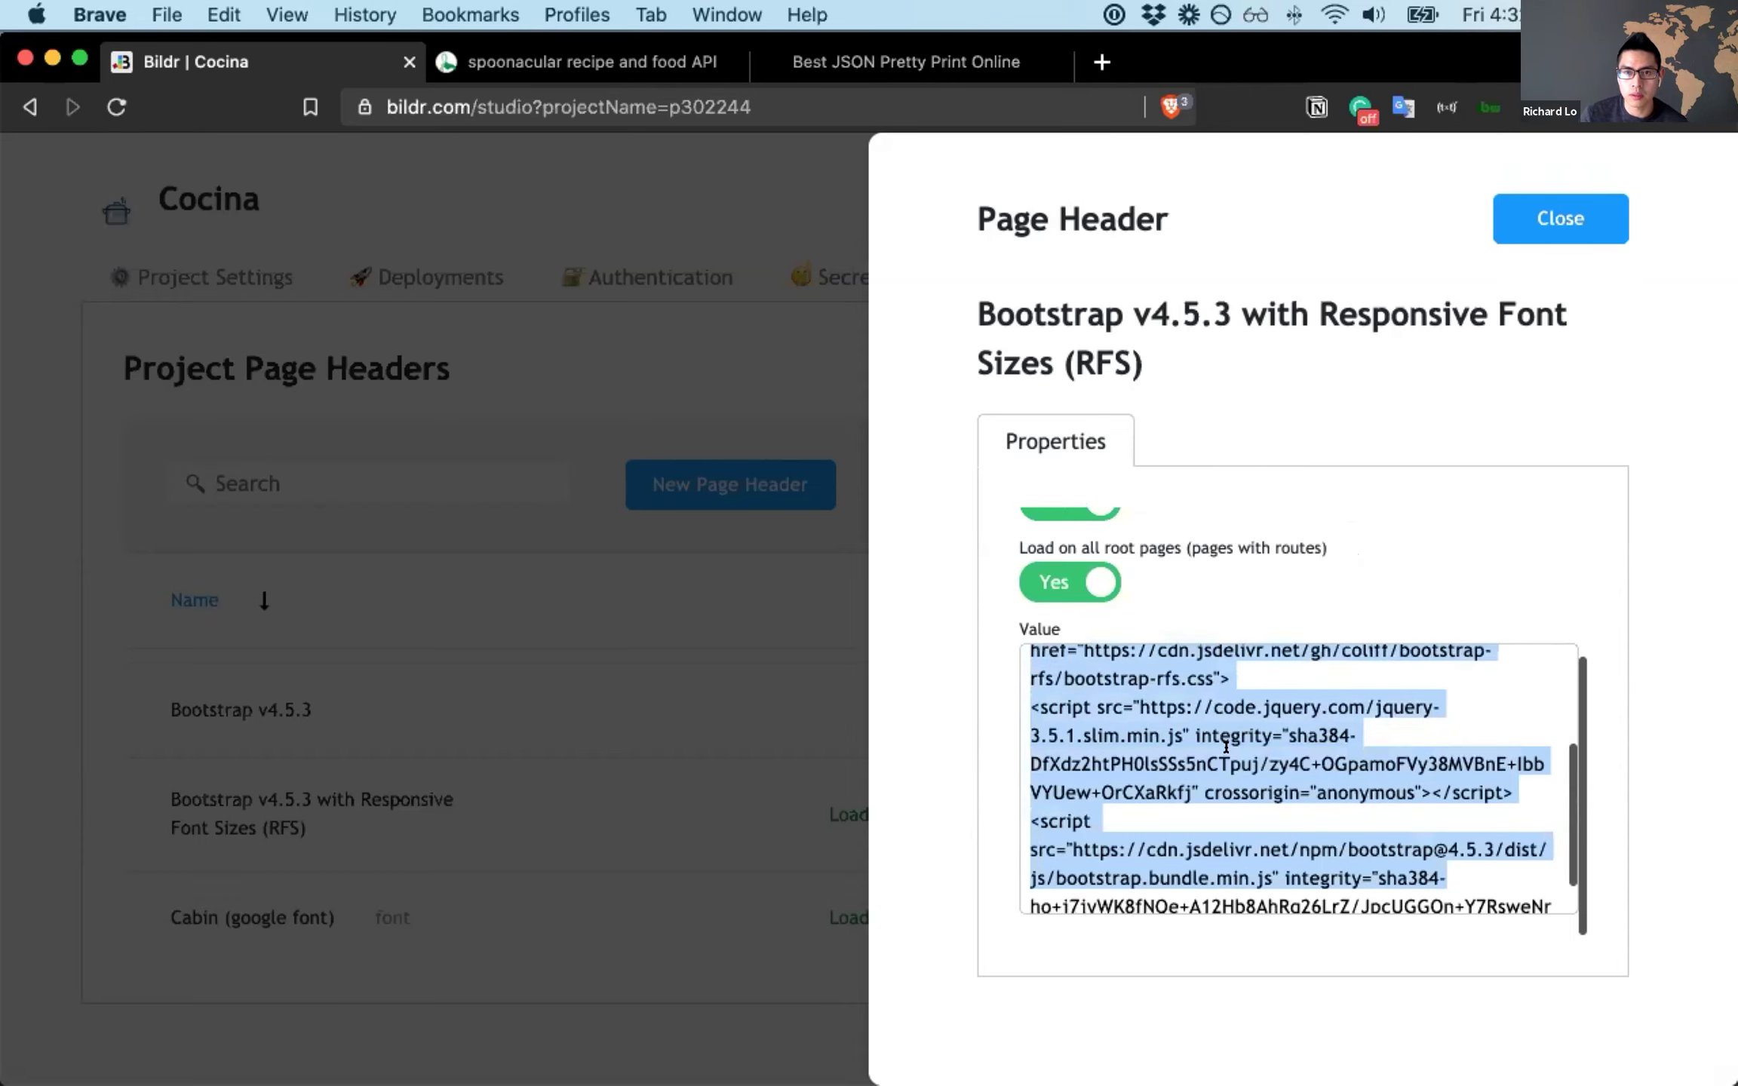
scroll(1225, 748, "up", 5)
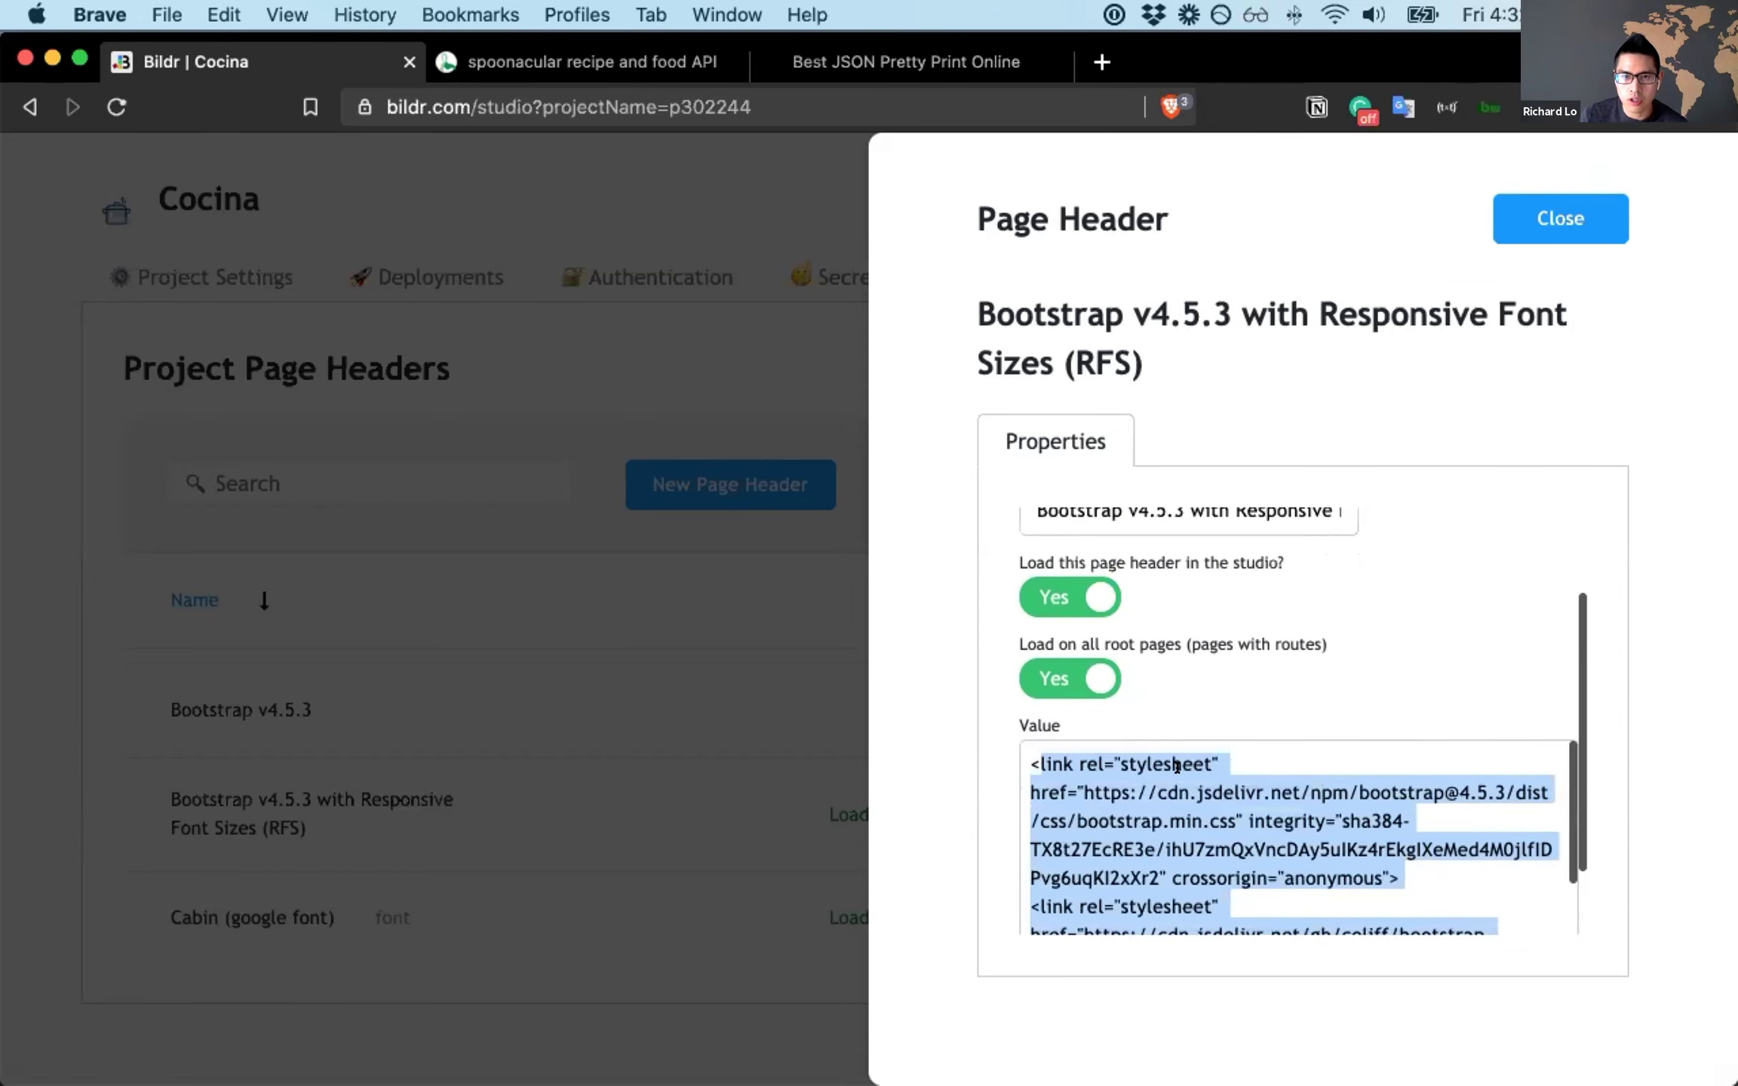
scroll(1140, 746, "down", 2)
scroll(1153, 748, "down", 3)
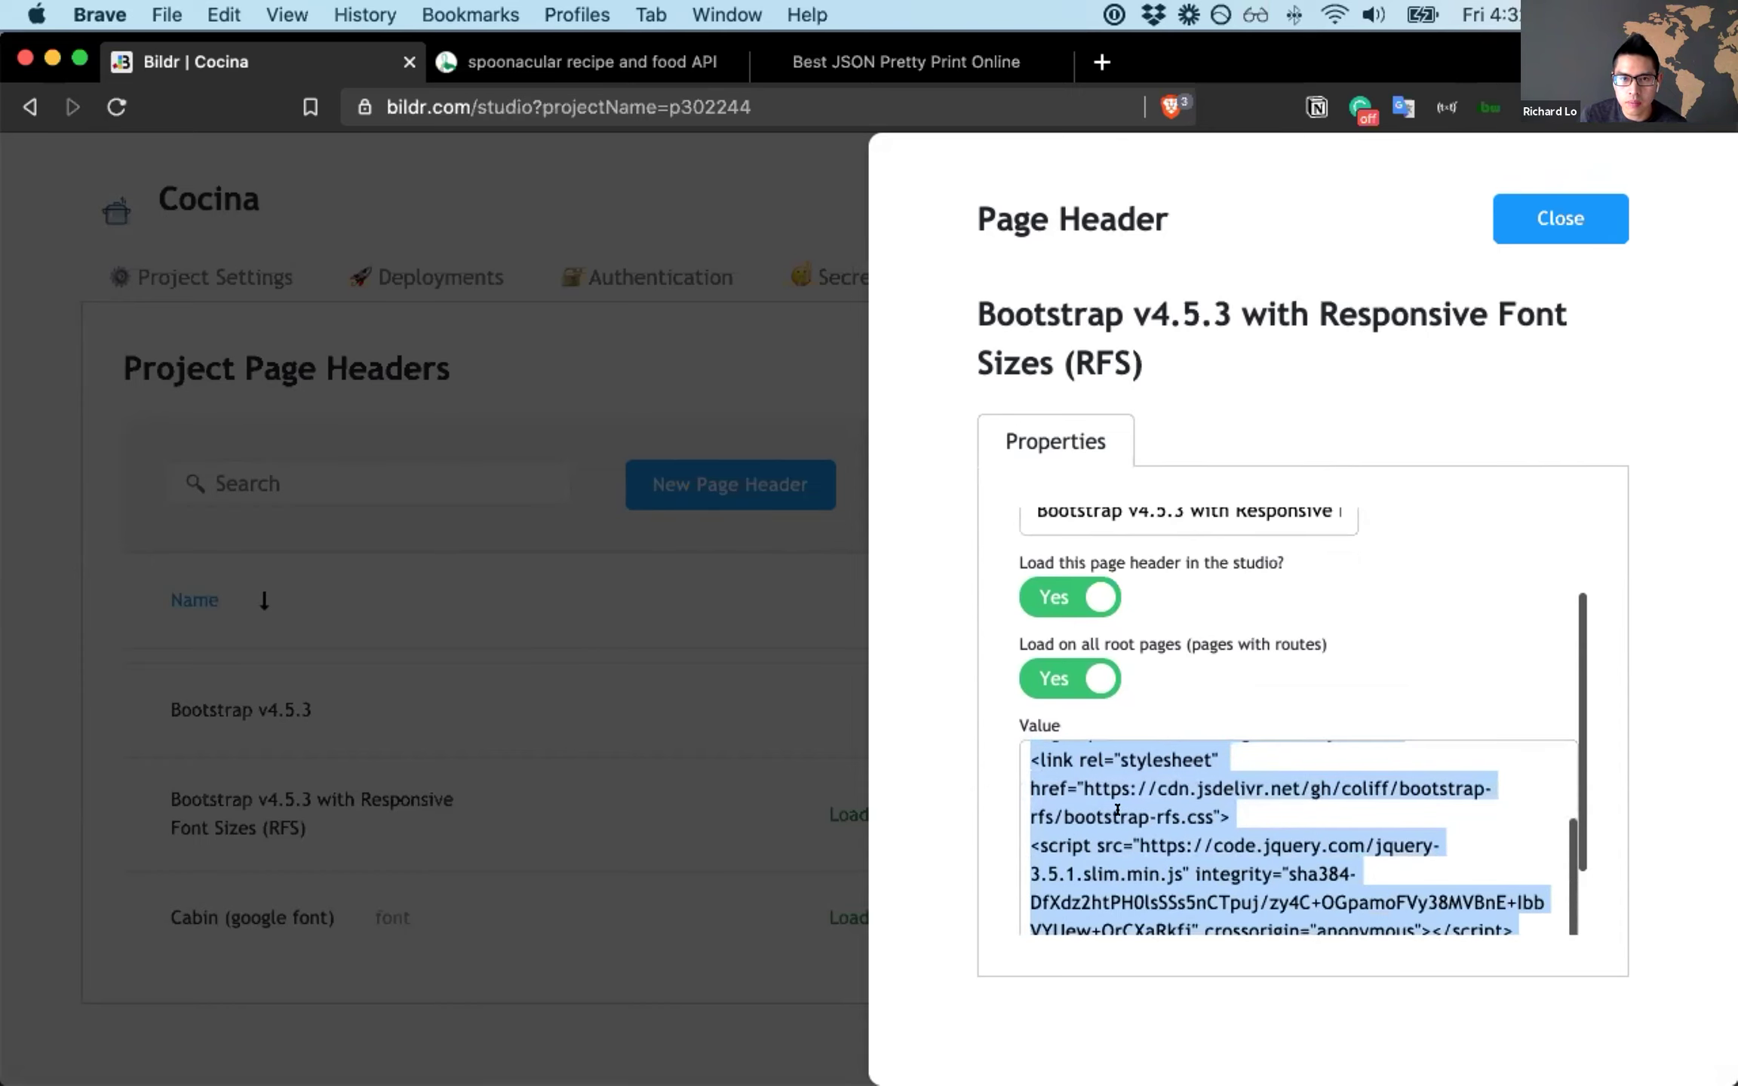
- Examine the jQuery and Bootstrap bundle script tags in the page header's value
scroll(1093, 789, "down", 3)
left_click(1092, 777)
left_click_drag(1092, 776, 1193, 777)
scroll(1159, 791, "down", 1)
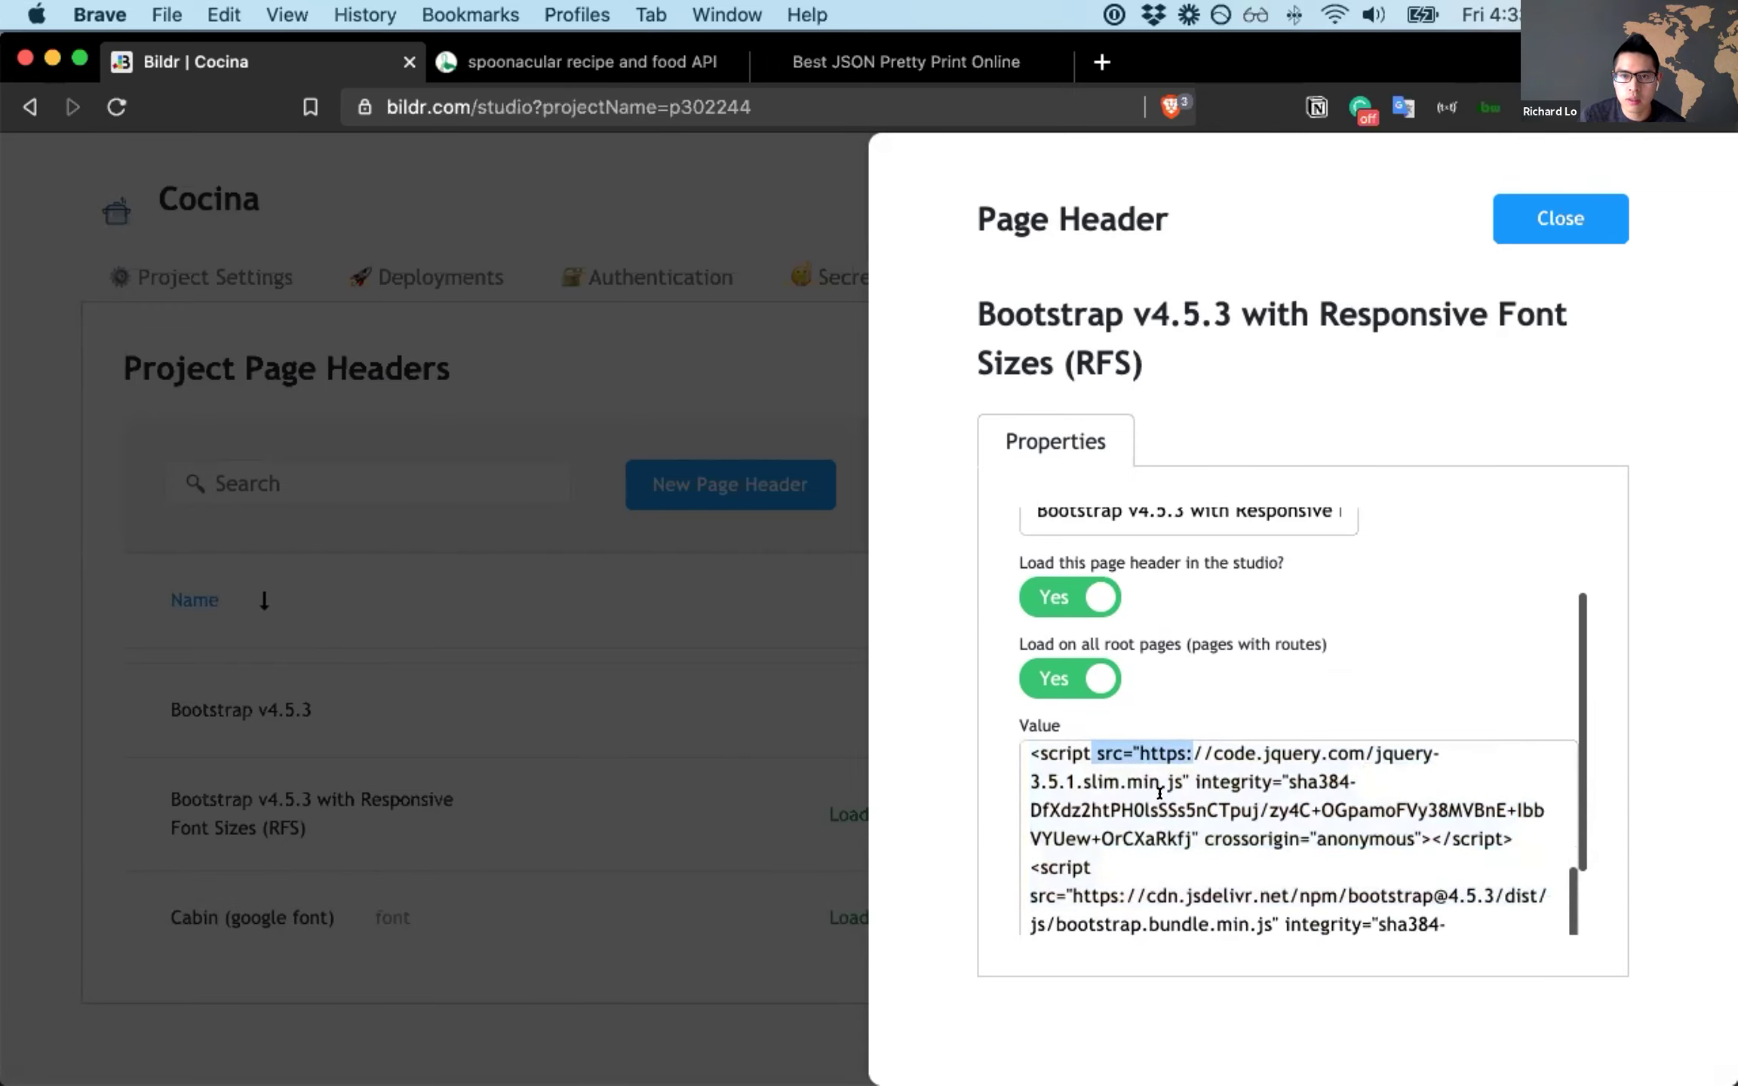
scroll(1159, 791, "down", 2)
left_click_drag(1040, 816, 1310, 844)
scroll(1181, 852, "down", 1)
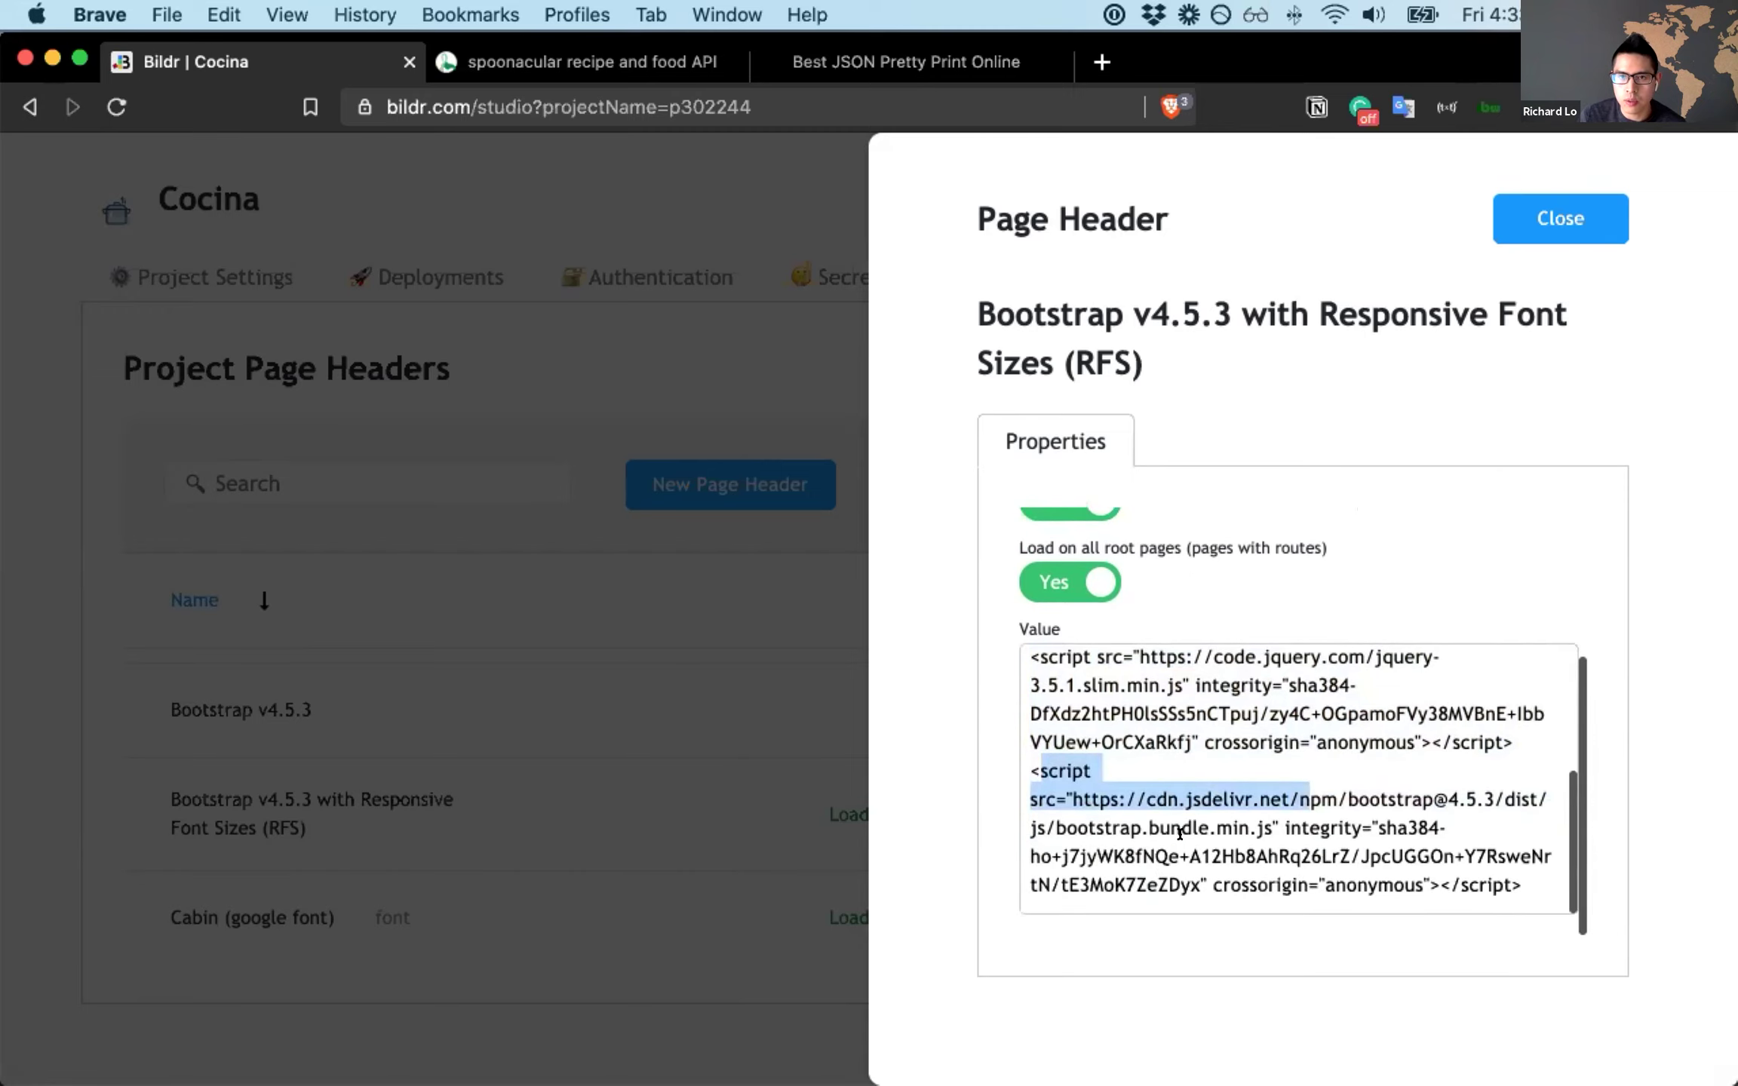
- Review the page header's load settings, then close the header and the project settings
scroll(1179, 832, "up", 5)
scroll(1179, 834, "up", 3)
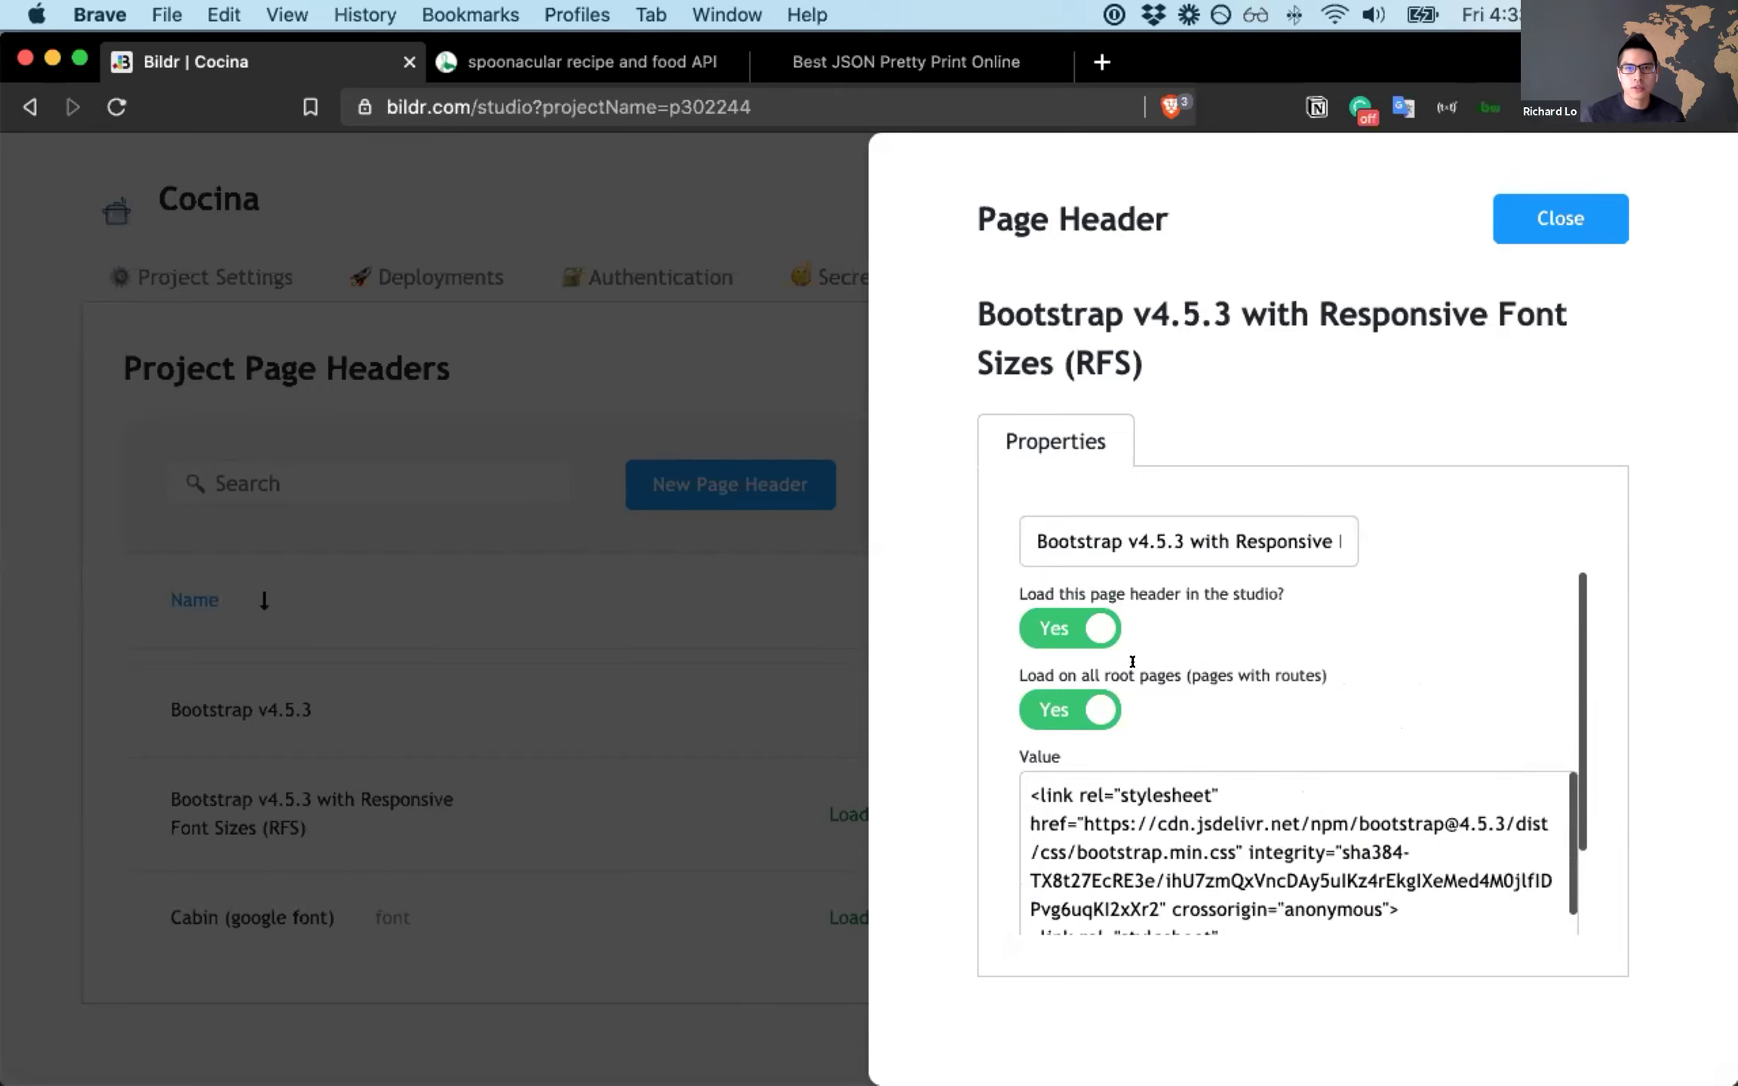
left_click(1533, 209)
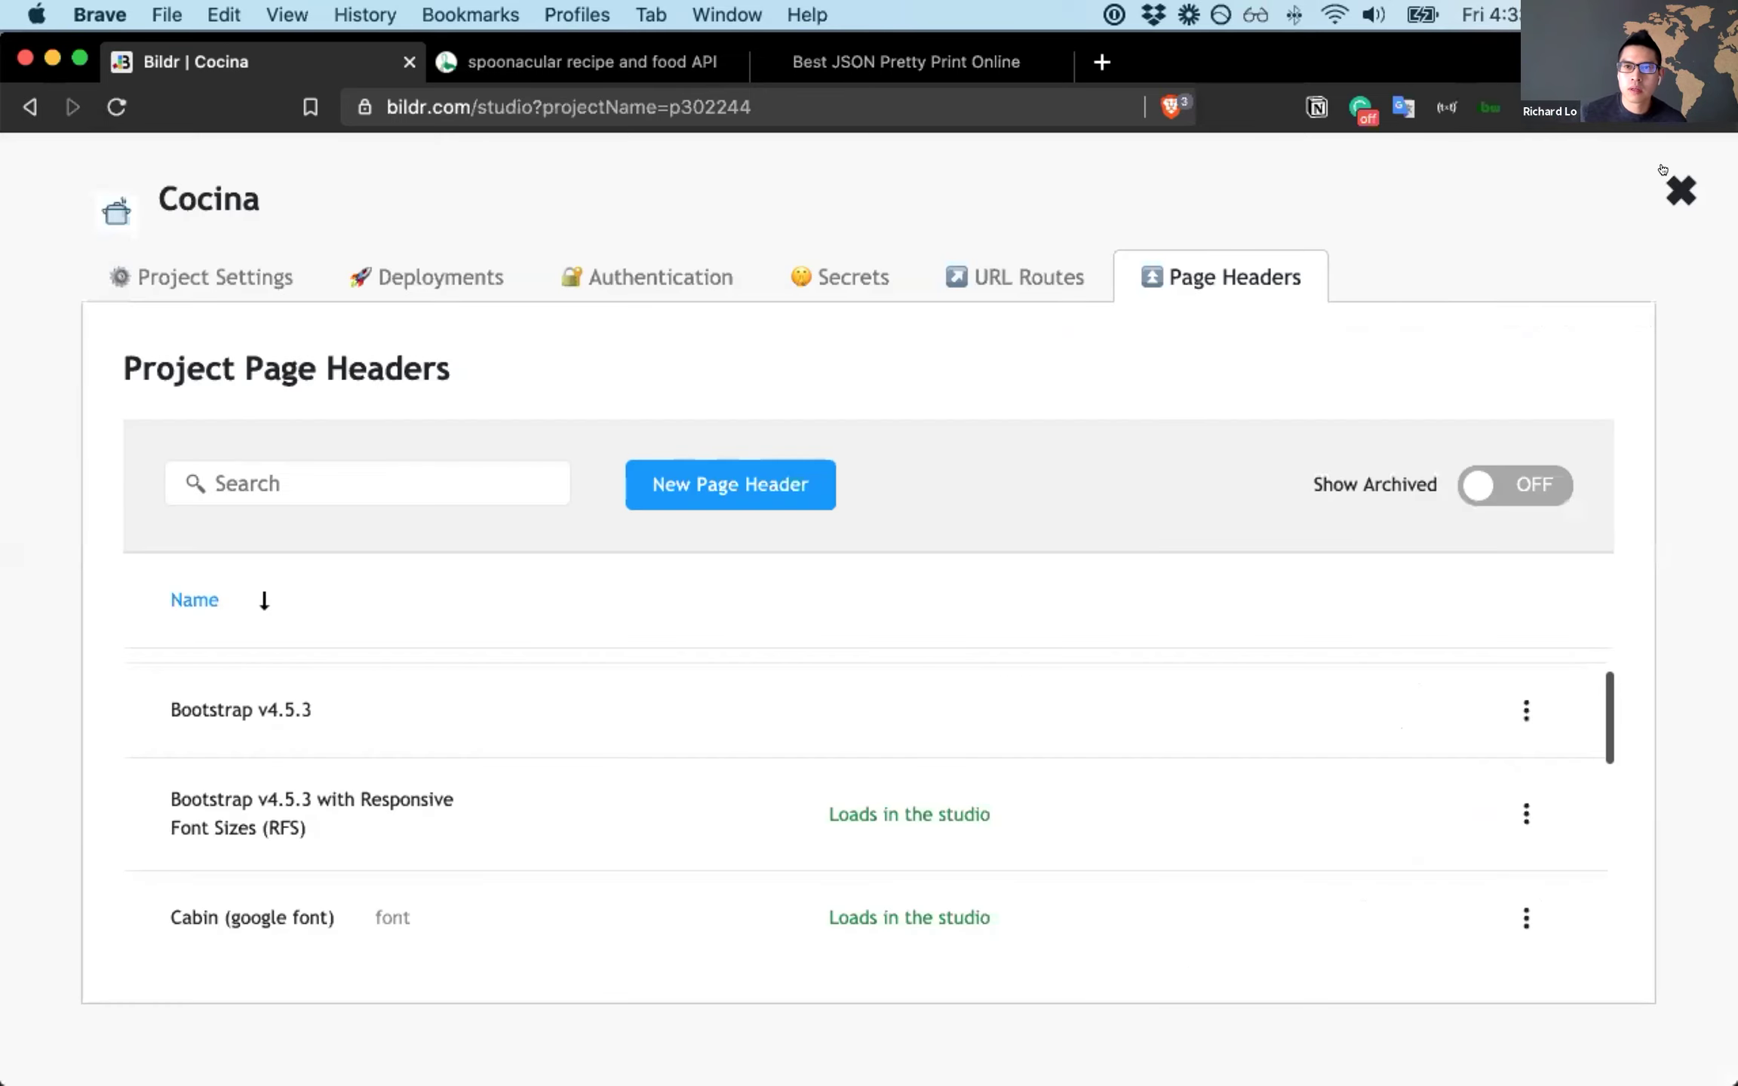
left_click(1662, 168)
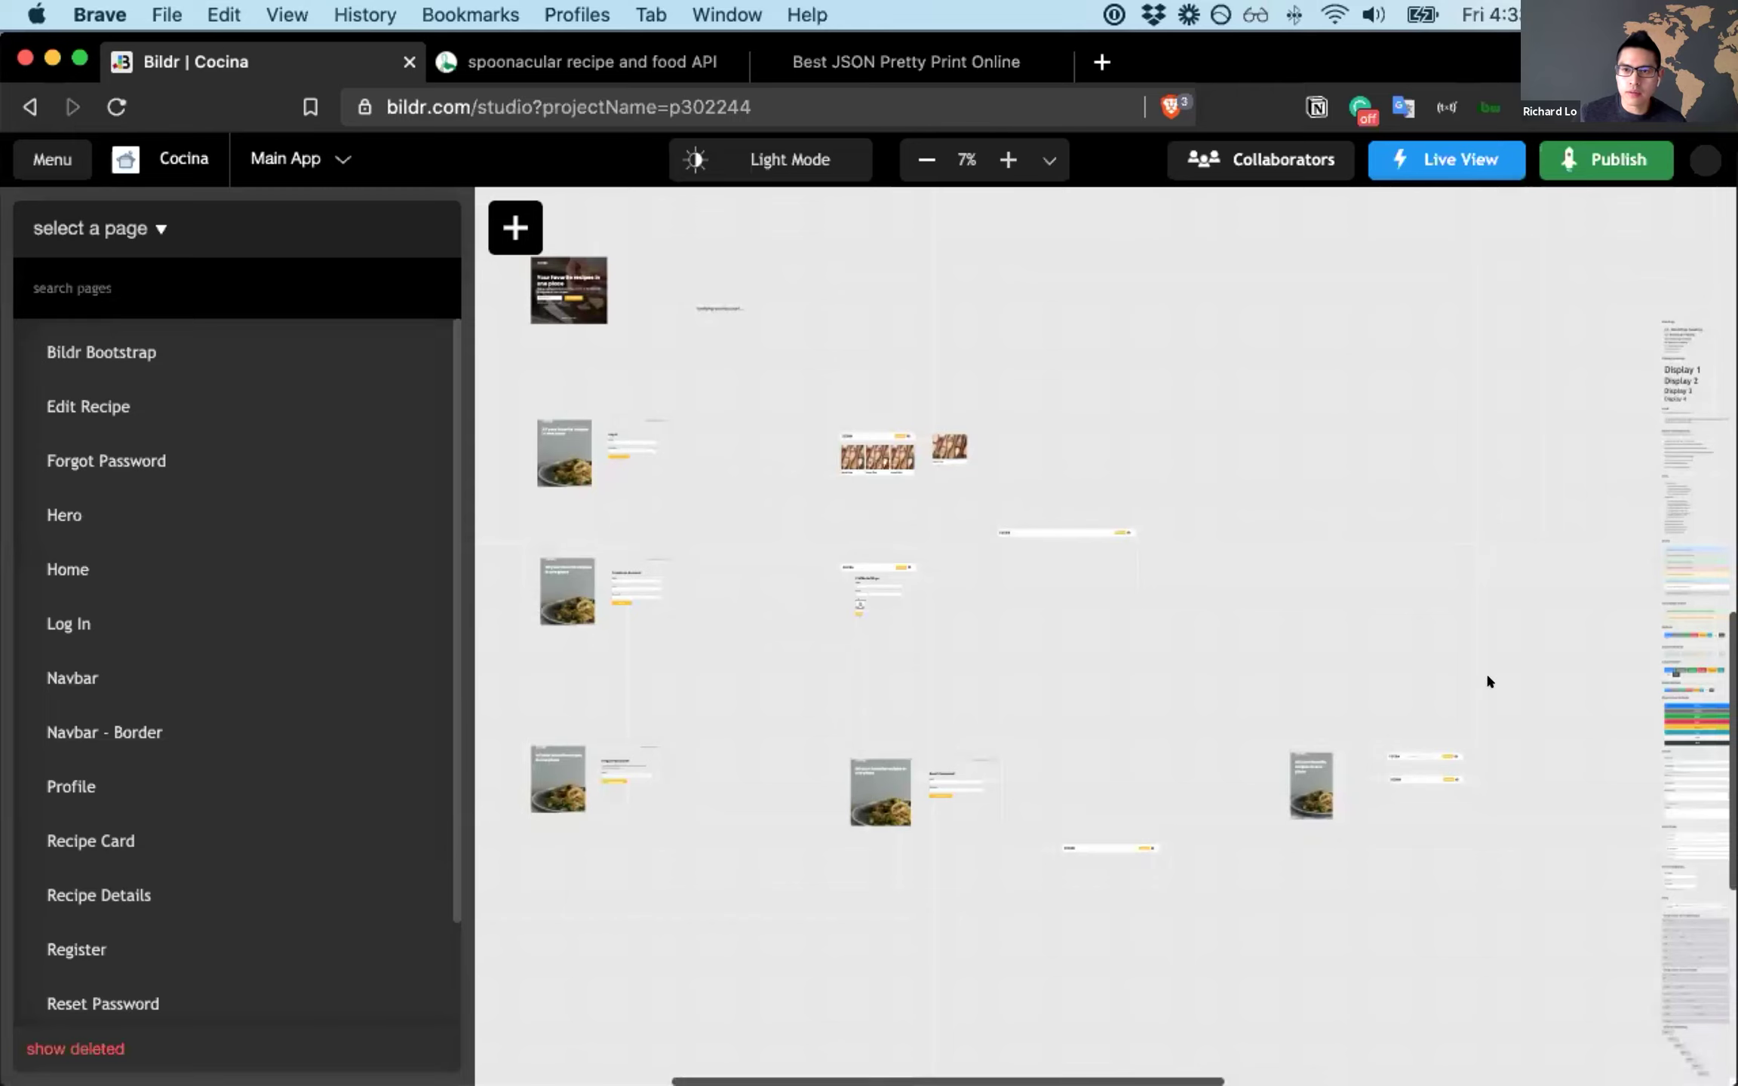
- View the properties of the btn btn-success btn-lg btn-block button on the Bildr Bootstrap page, and leave the element
scroll(1487, 681, "right", 3)
left_click(1568, 707)
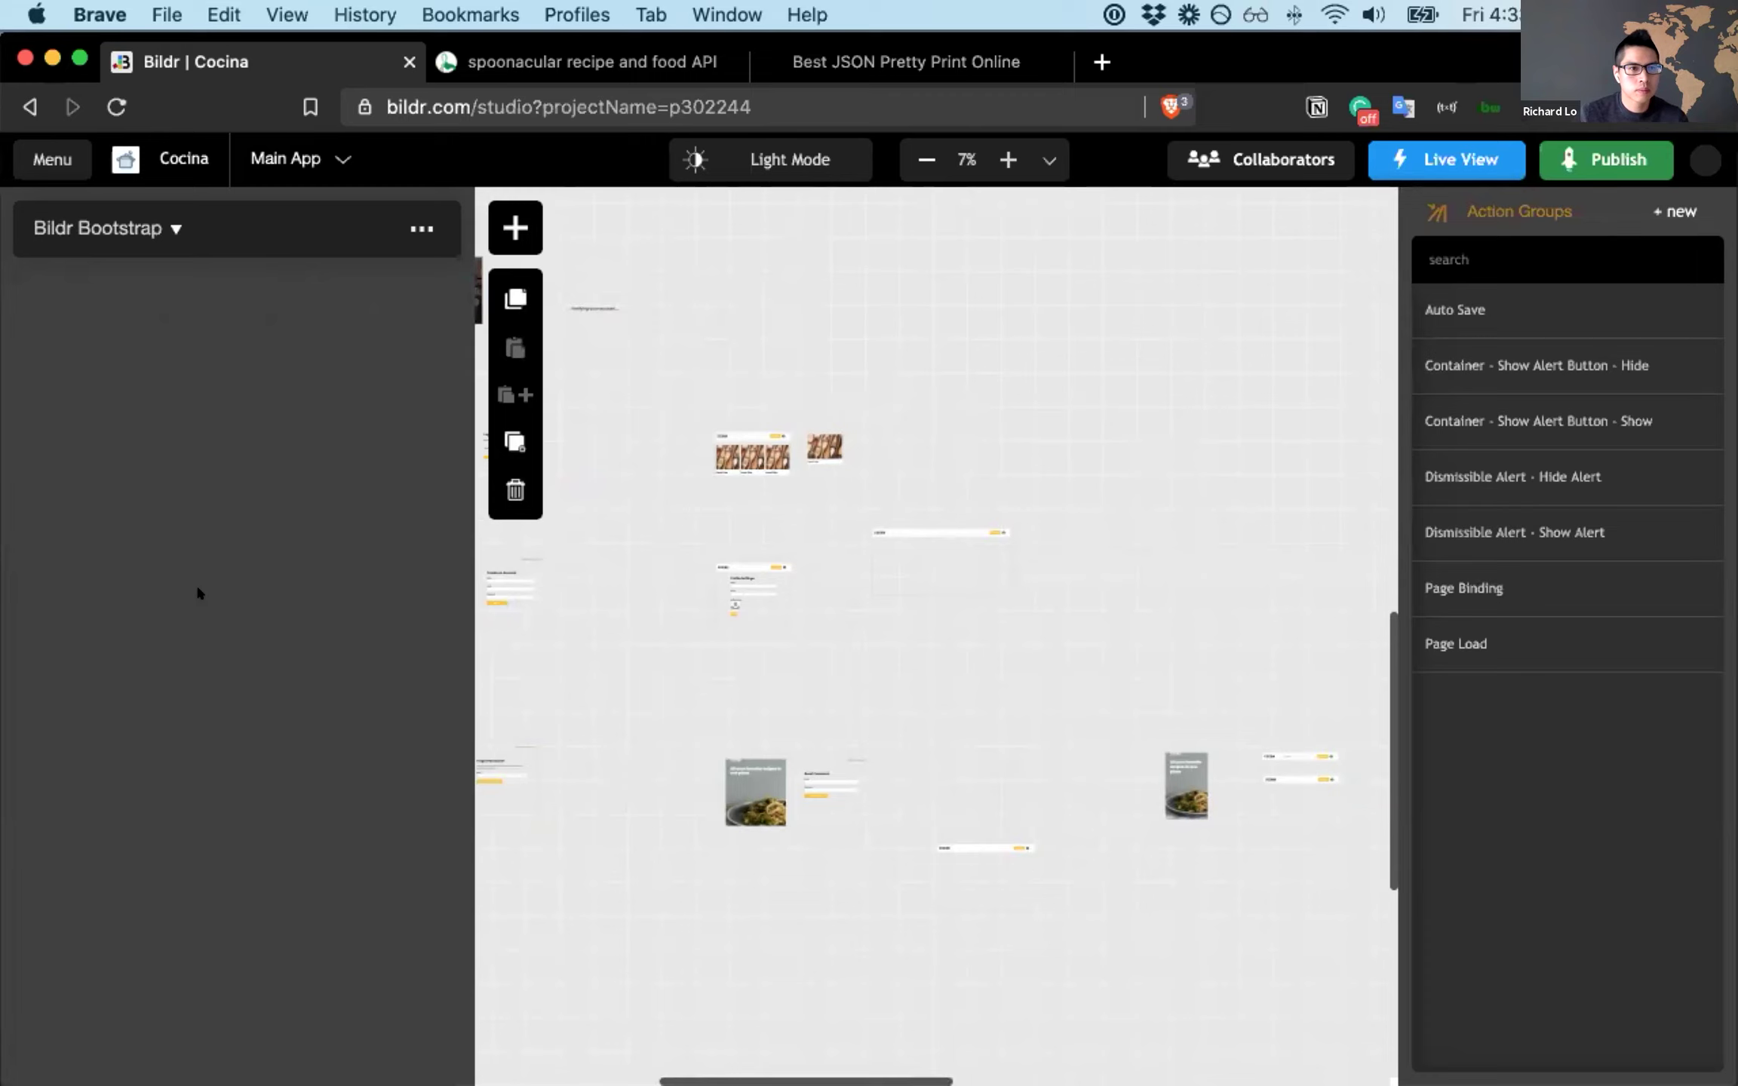
left_click(199, 572)
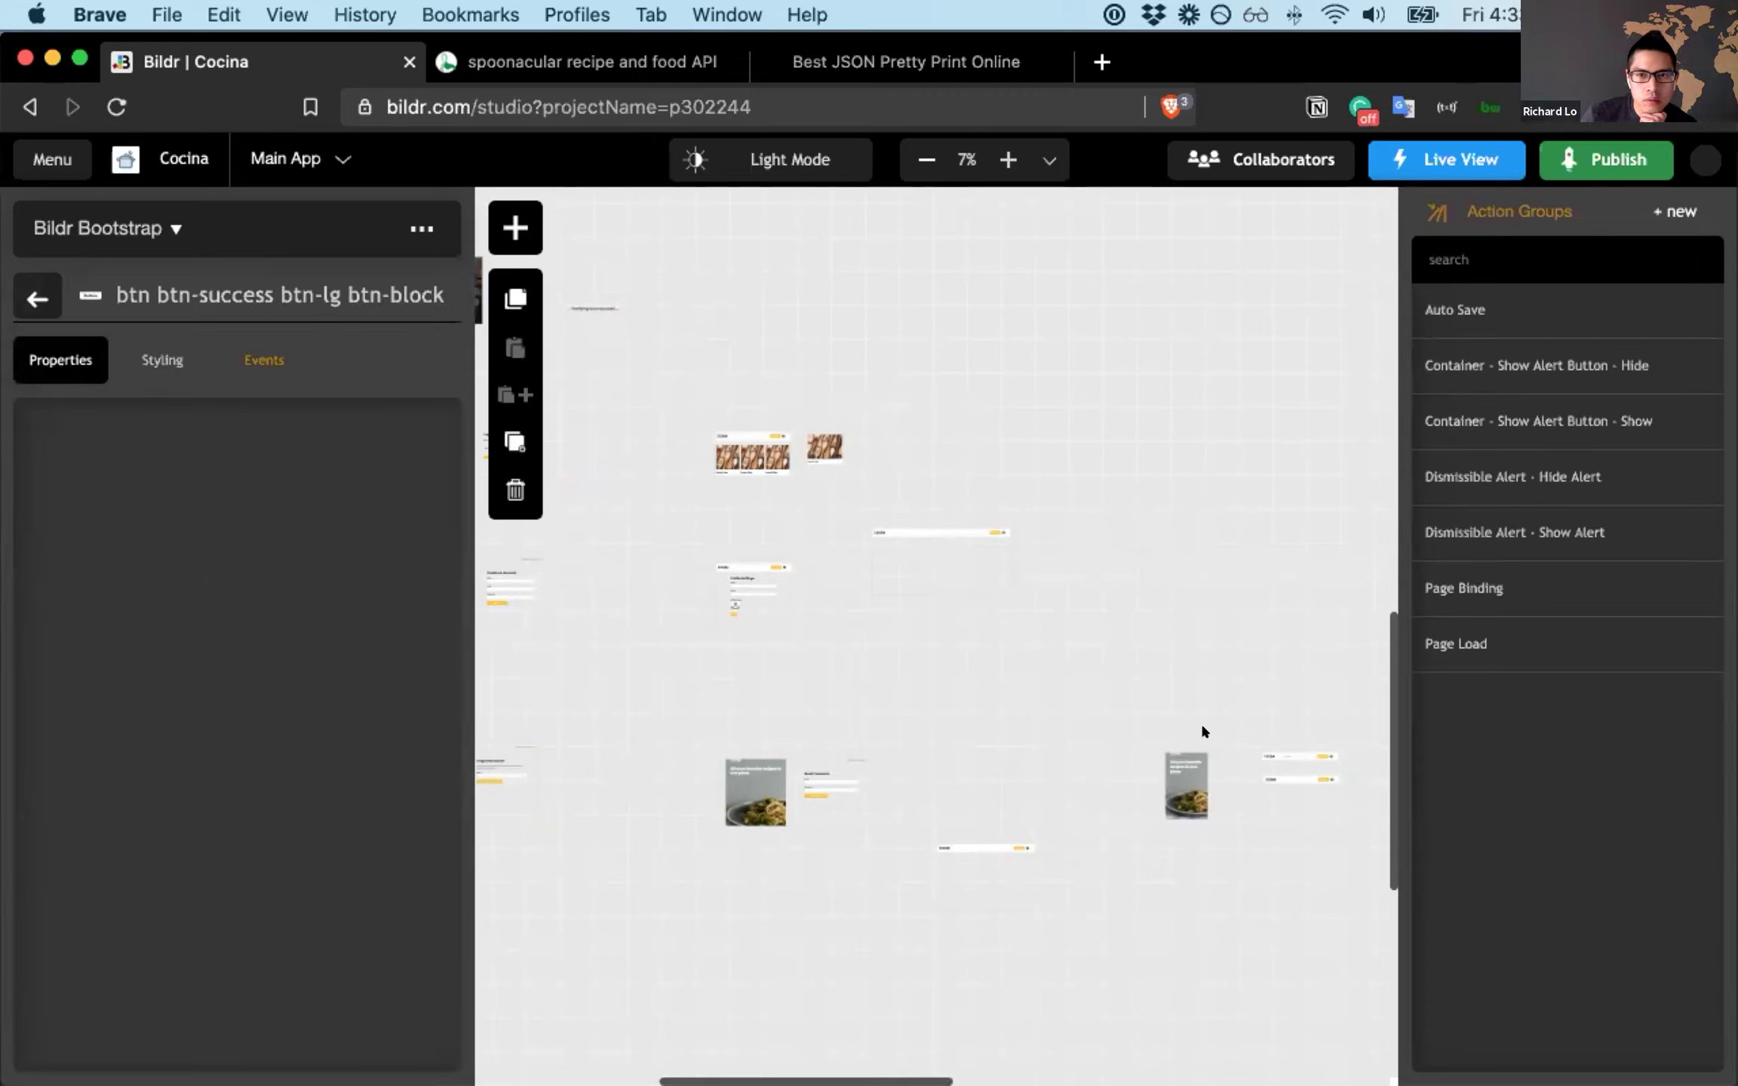
scroll(1266, 680, "right", 2)
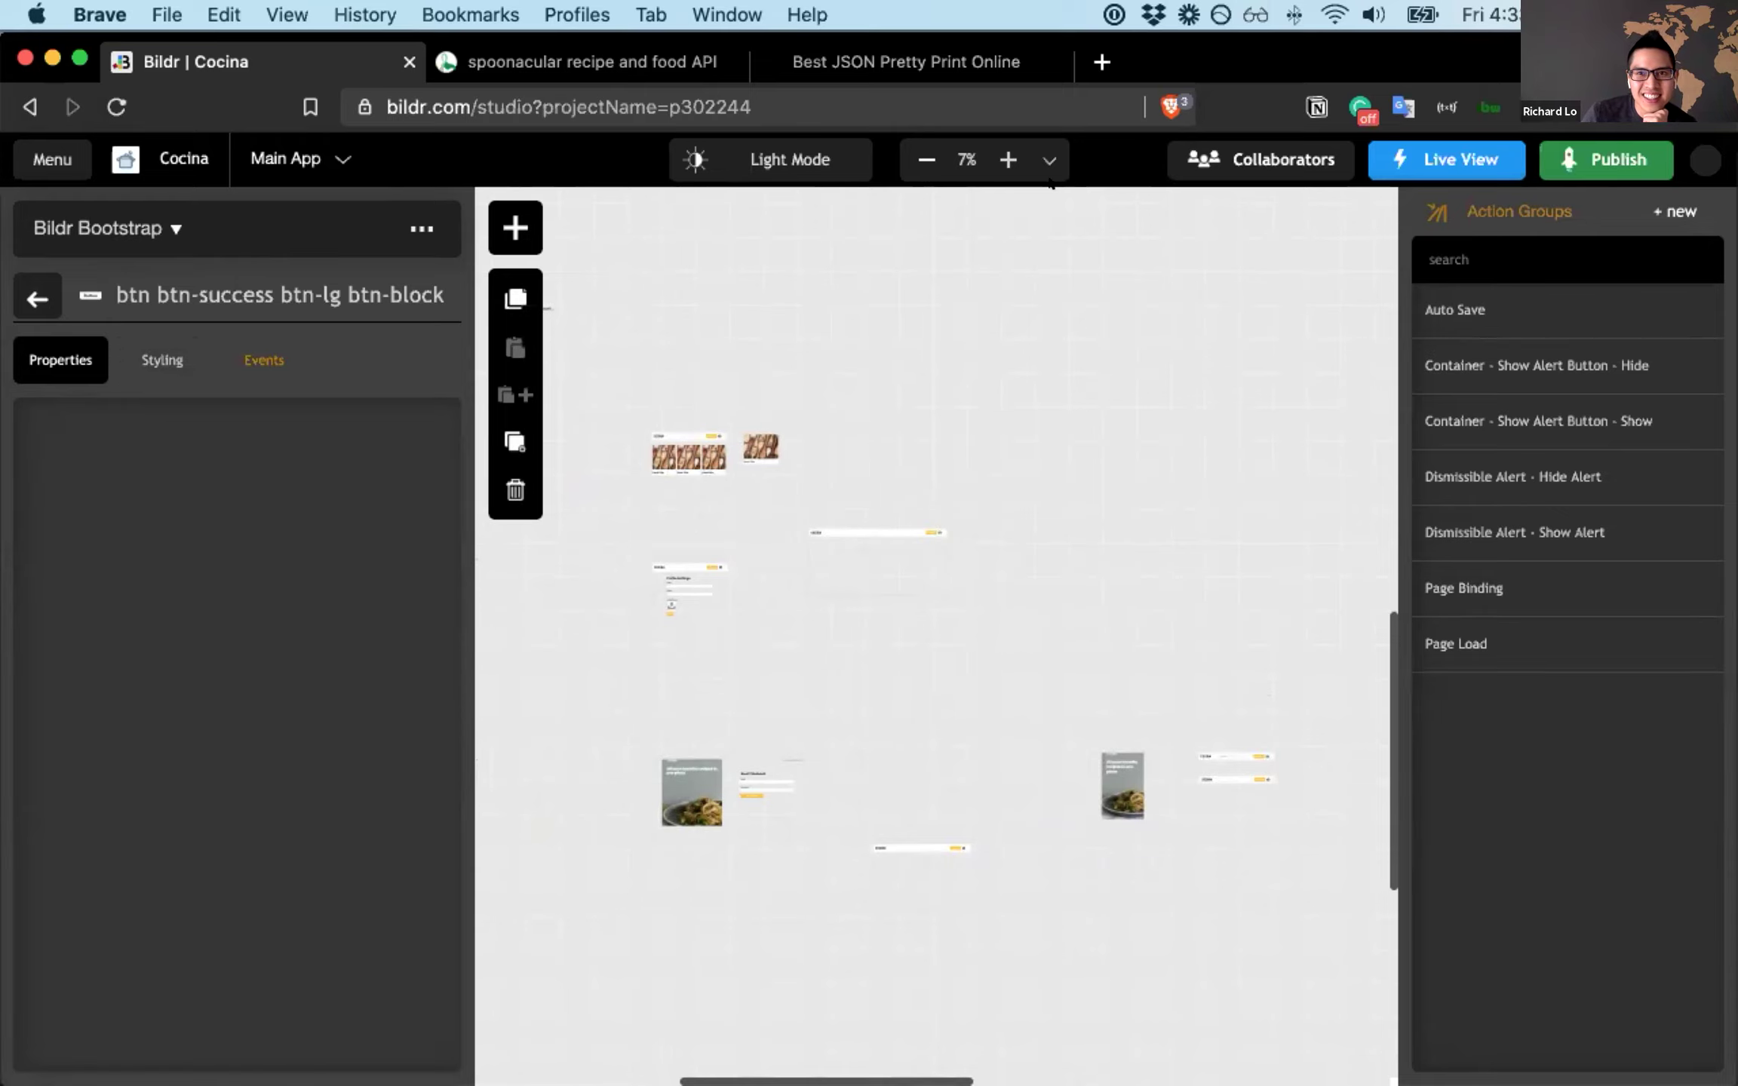
scroll(1071, 632, "right", 8)
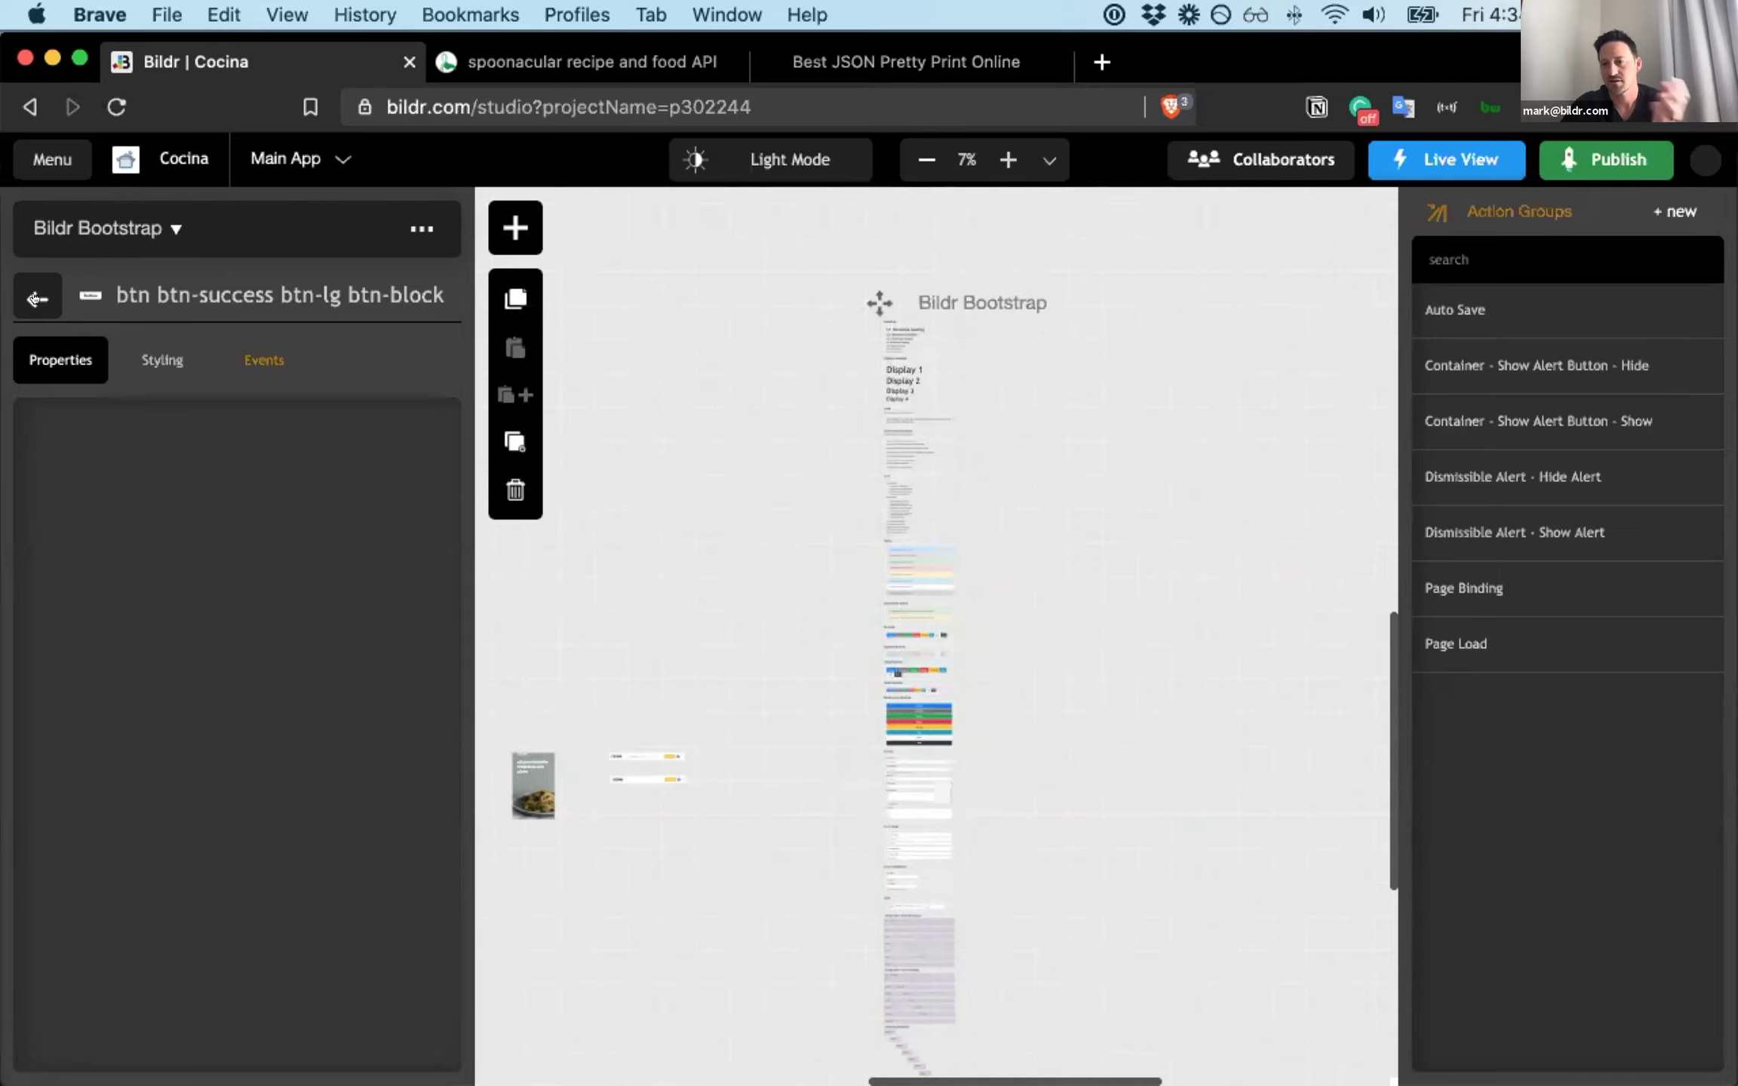
left_click(119, 294)
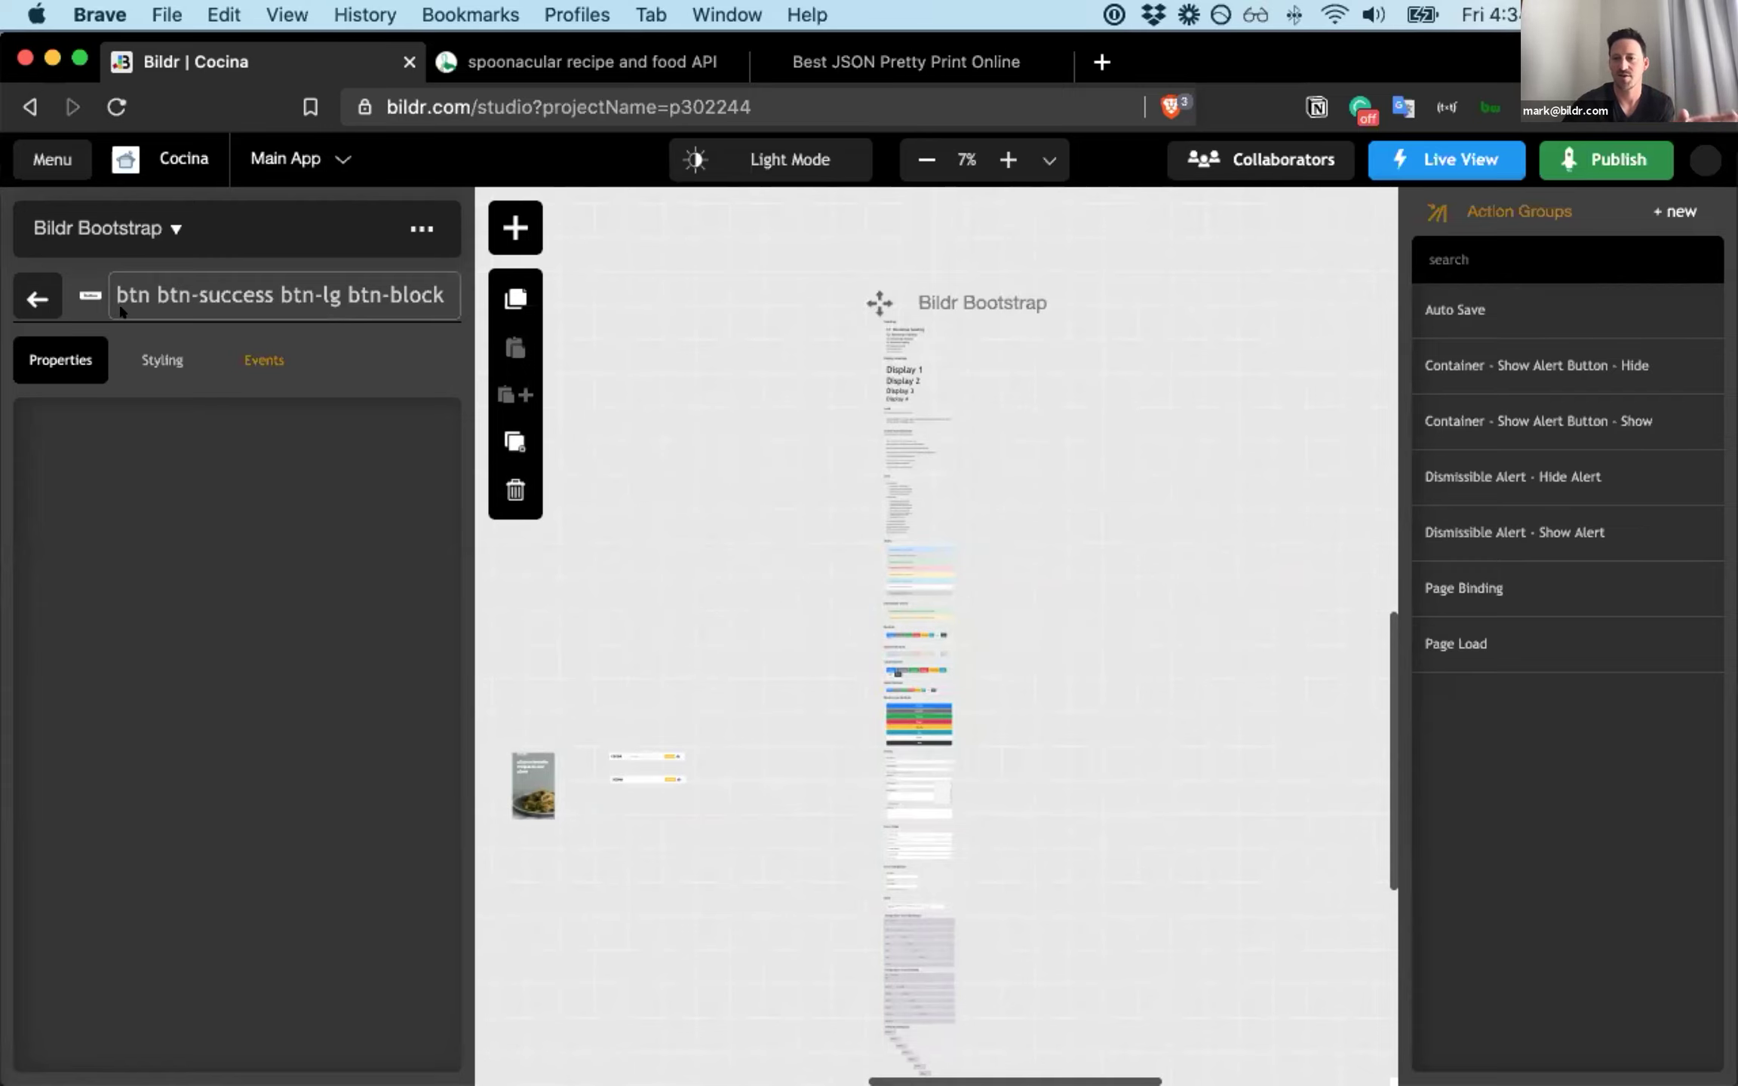
key("Escape")
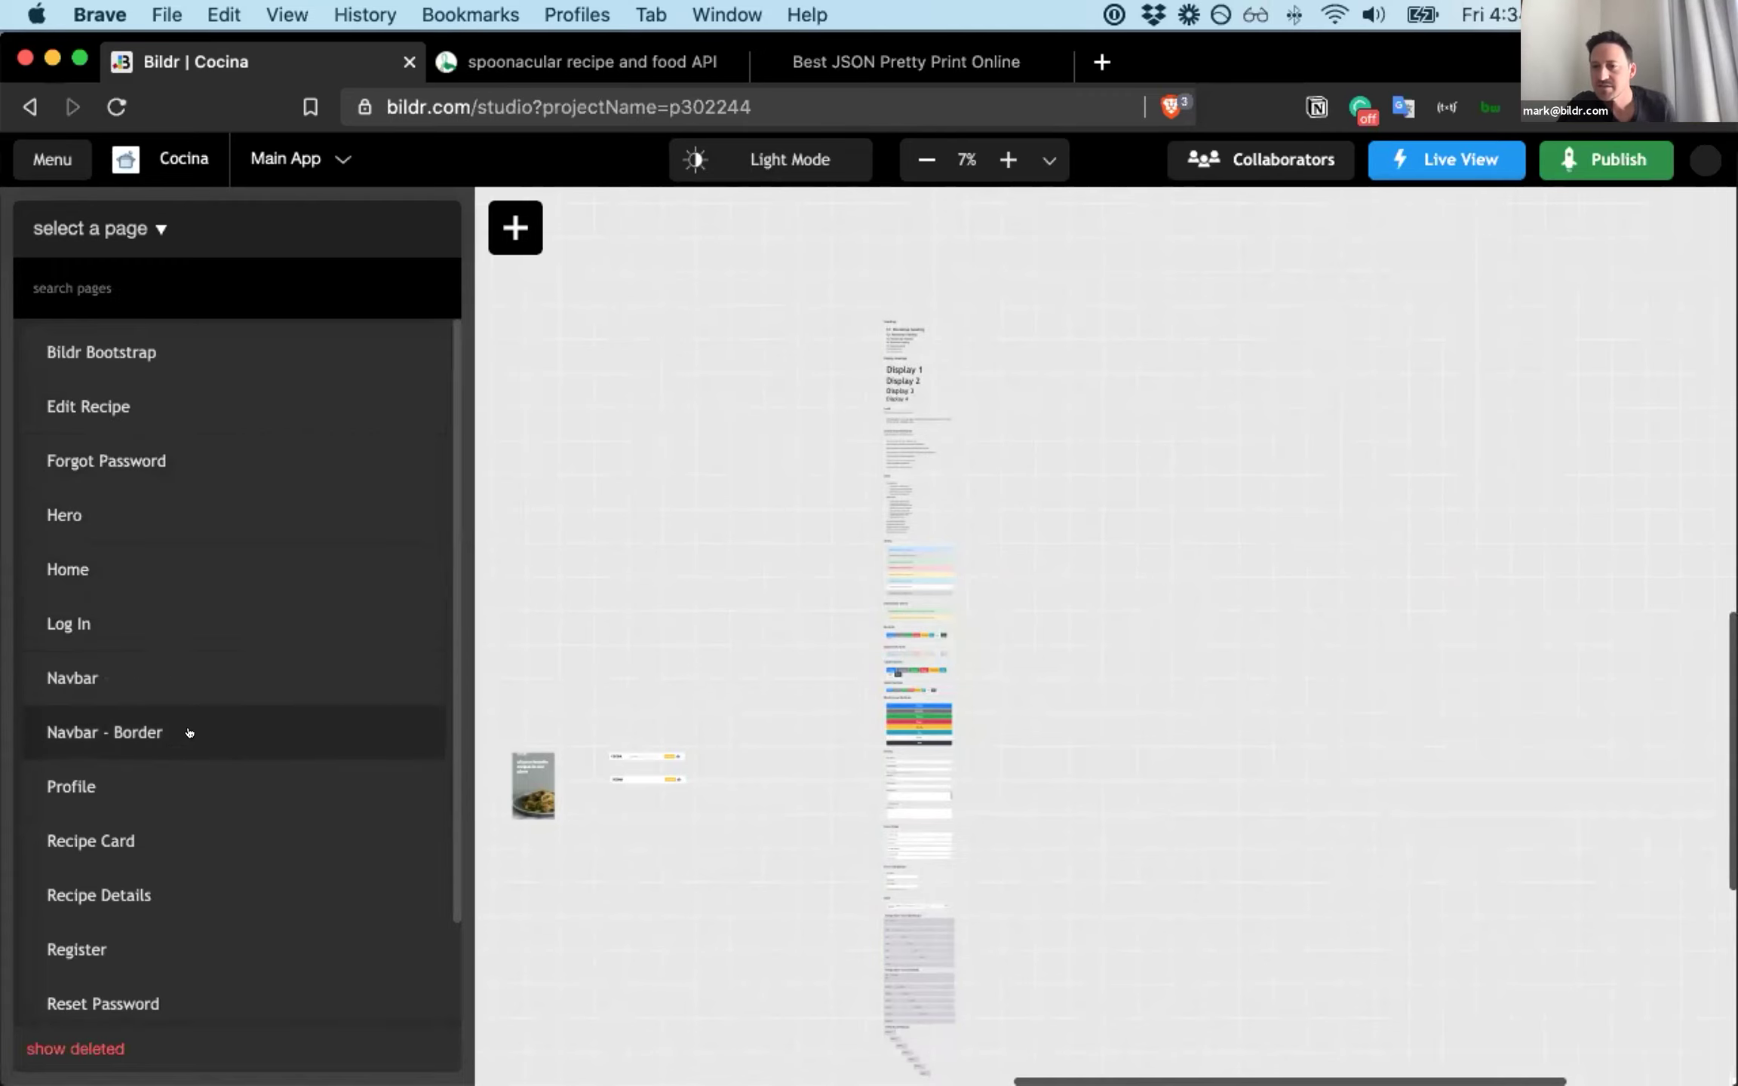
- Look through the project's page list and open the Bildr Bootstrap page
scroll(276, 648, "down", 2)
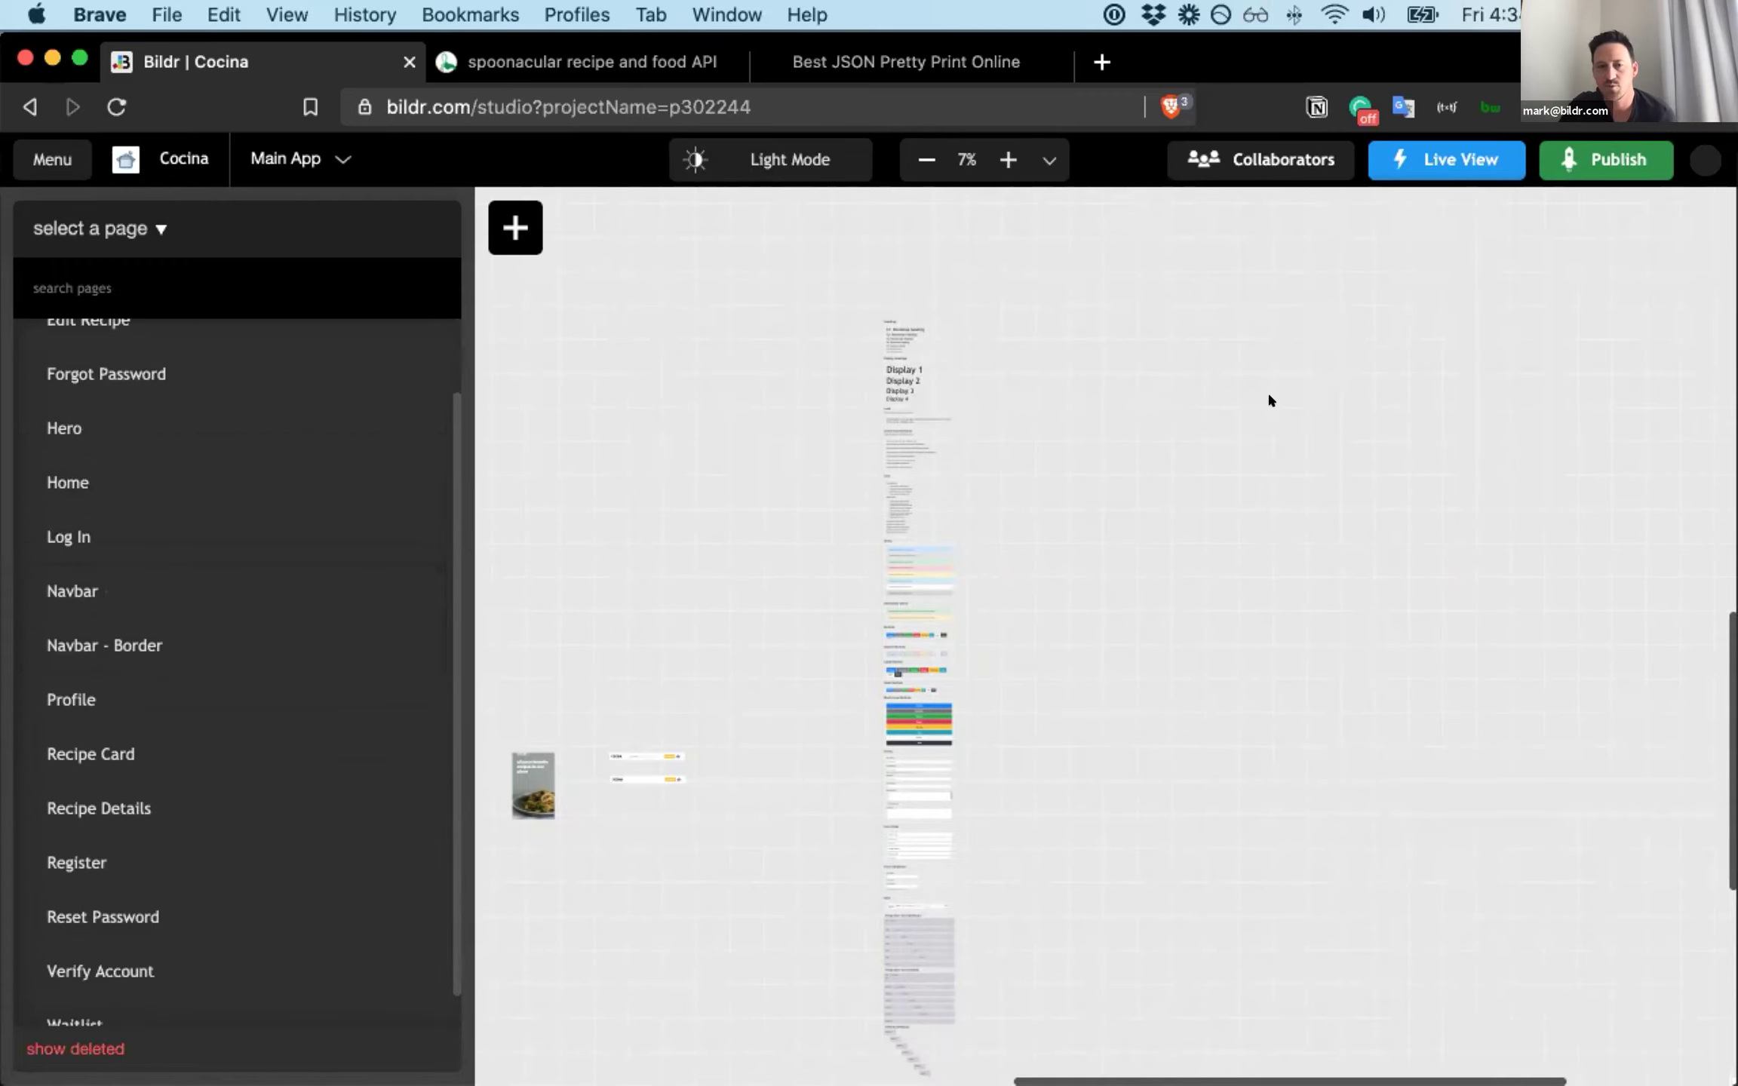
scroll(252, 683, "down", 1)
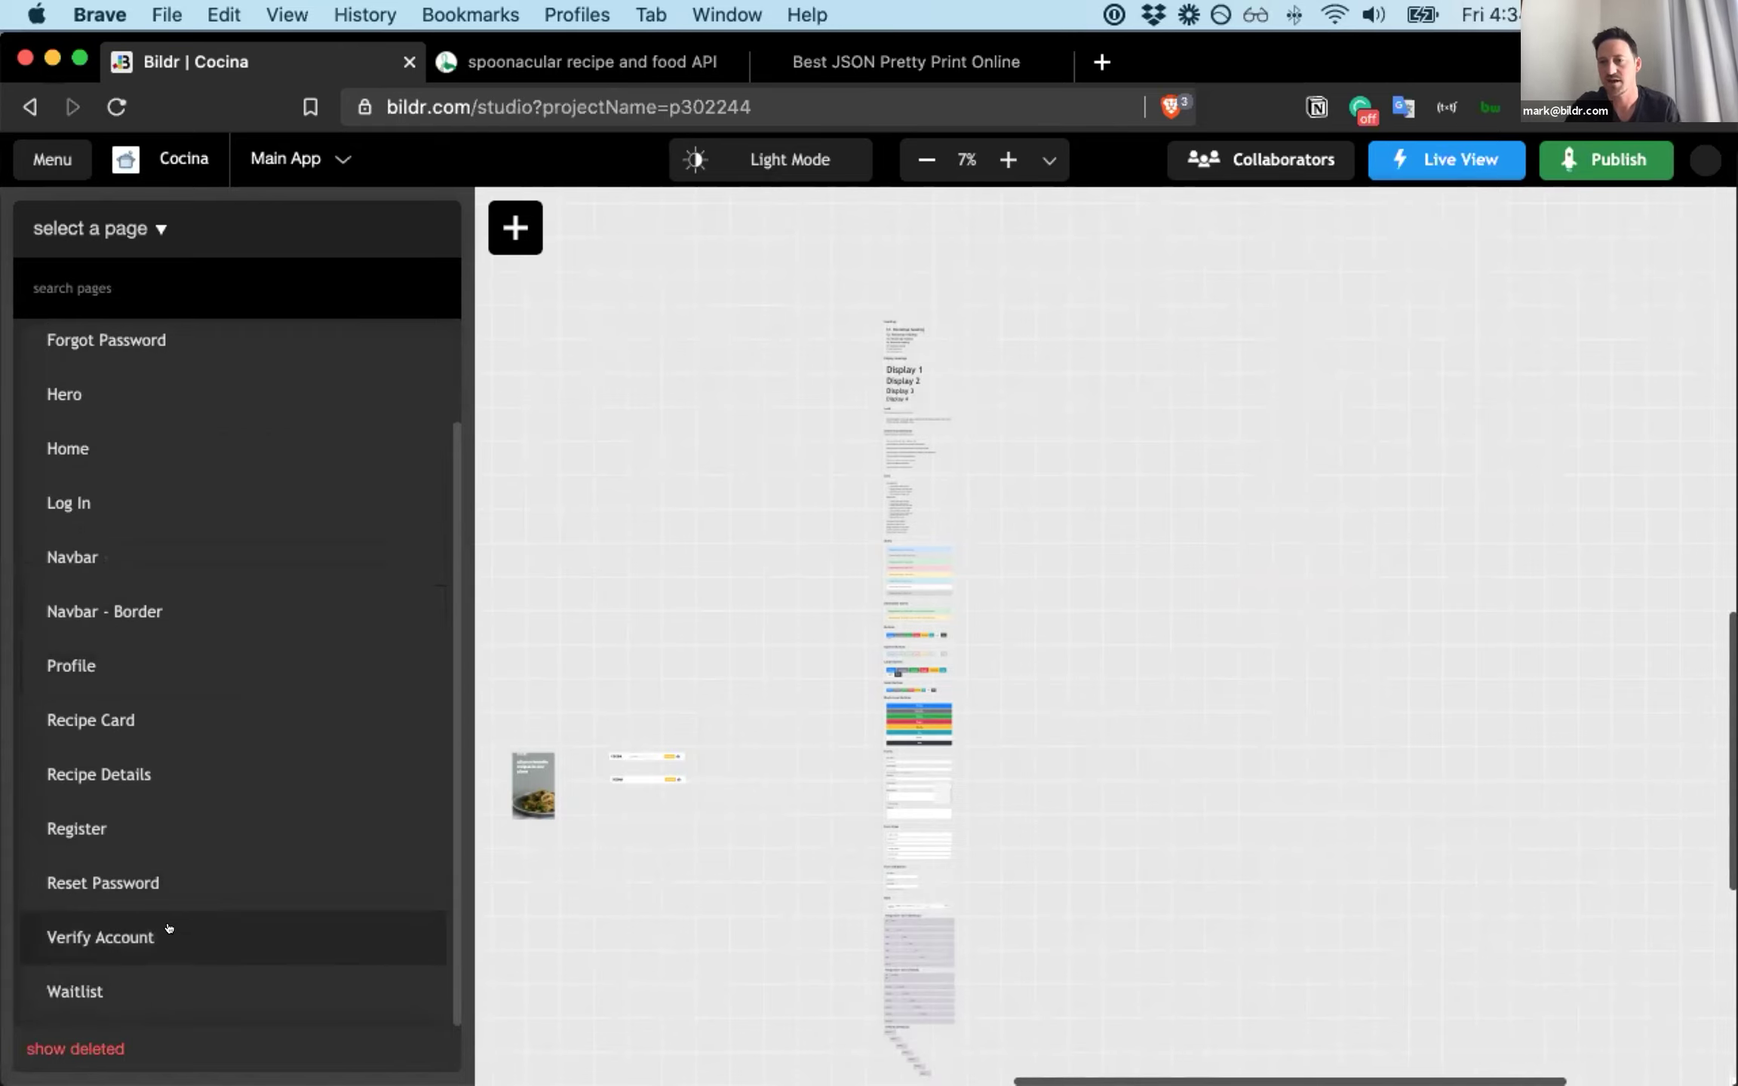
scroll(167, 930, "up", 3)
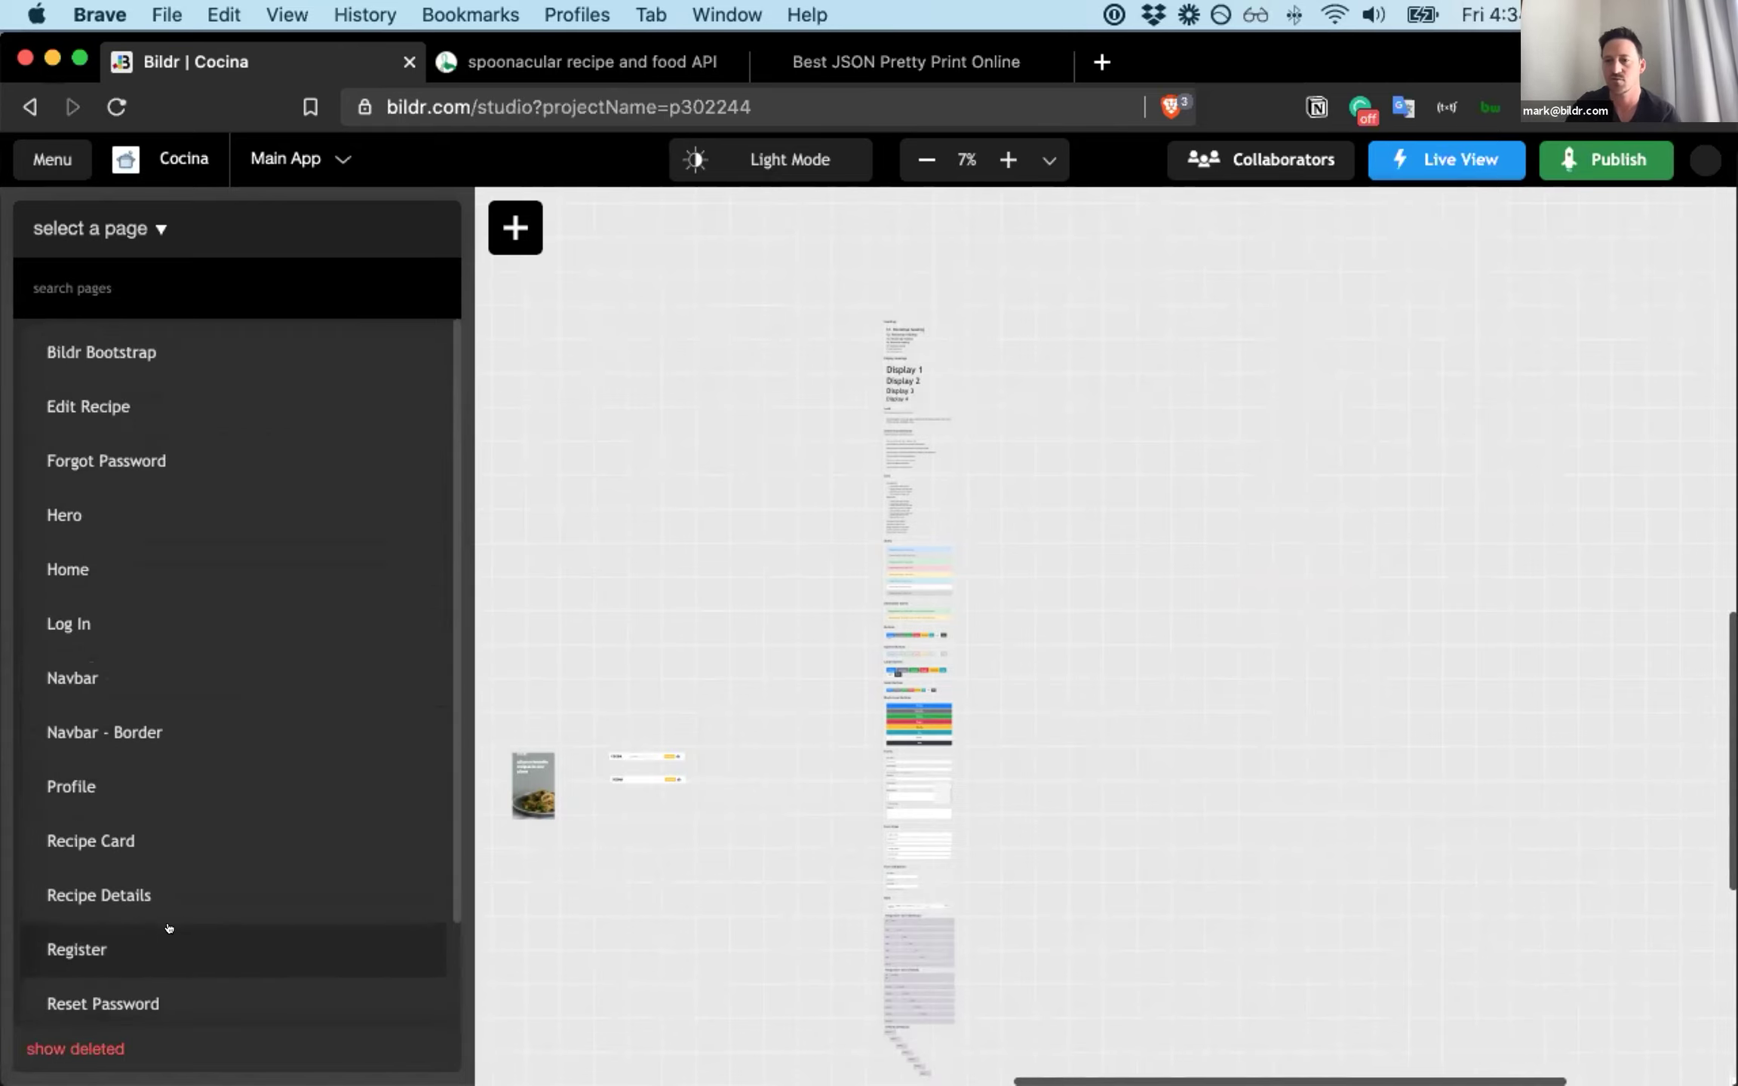
left_click(150, 347)
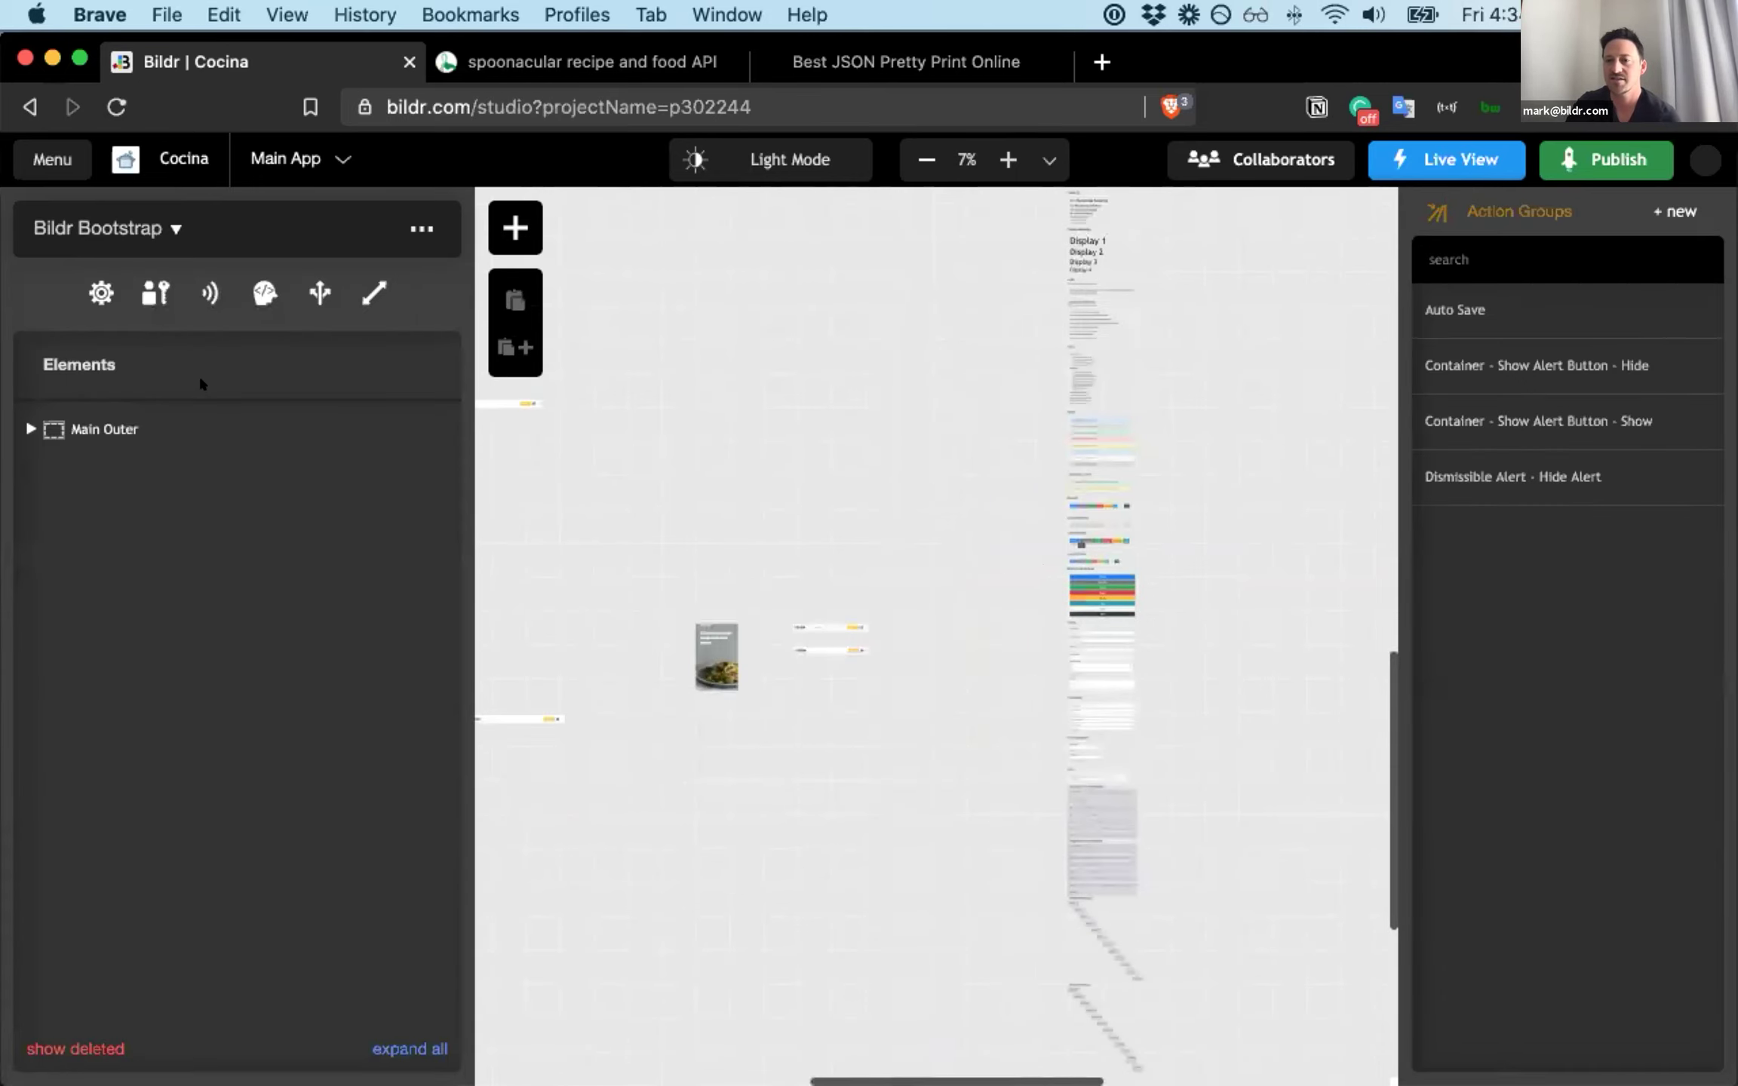